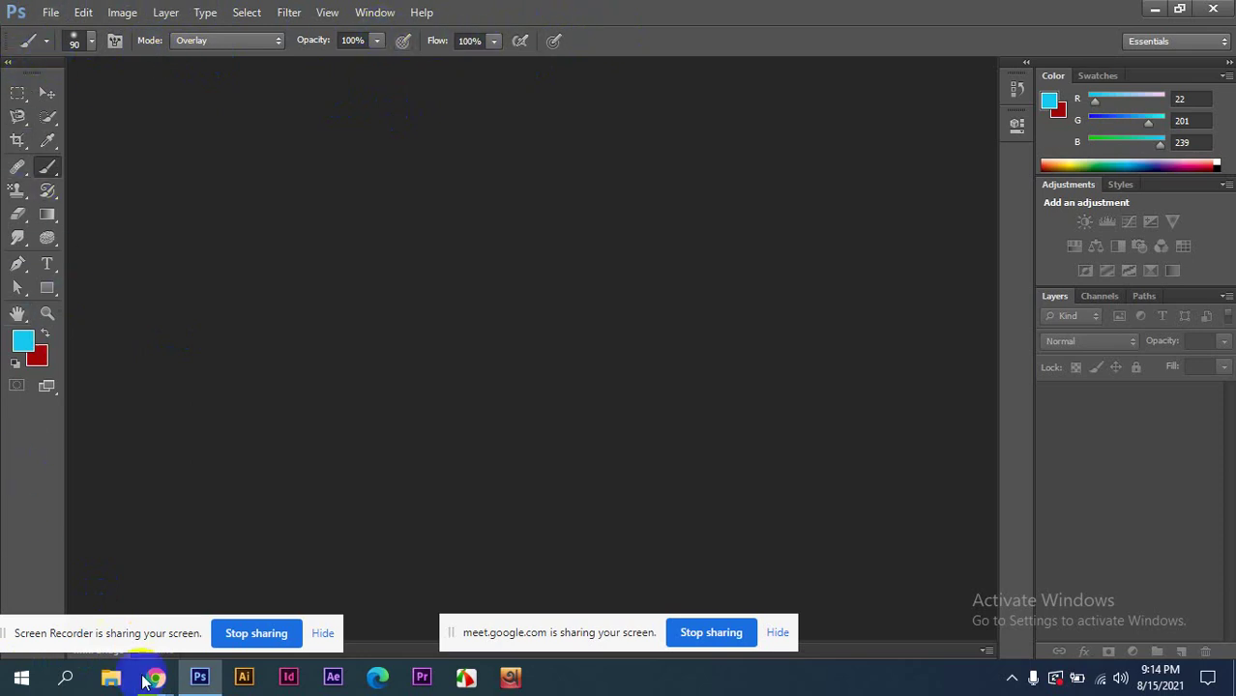
- Switch to the Google Meet call in Chrome, mute the participant whose microphone is active, and return to Photoshop
mouse_move(154, 677)
click(104, 599)
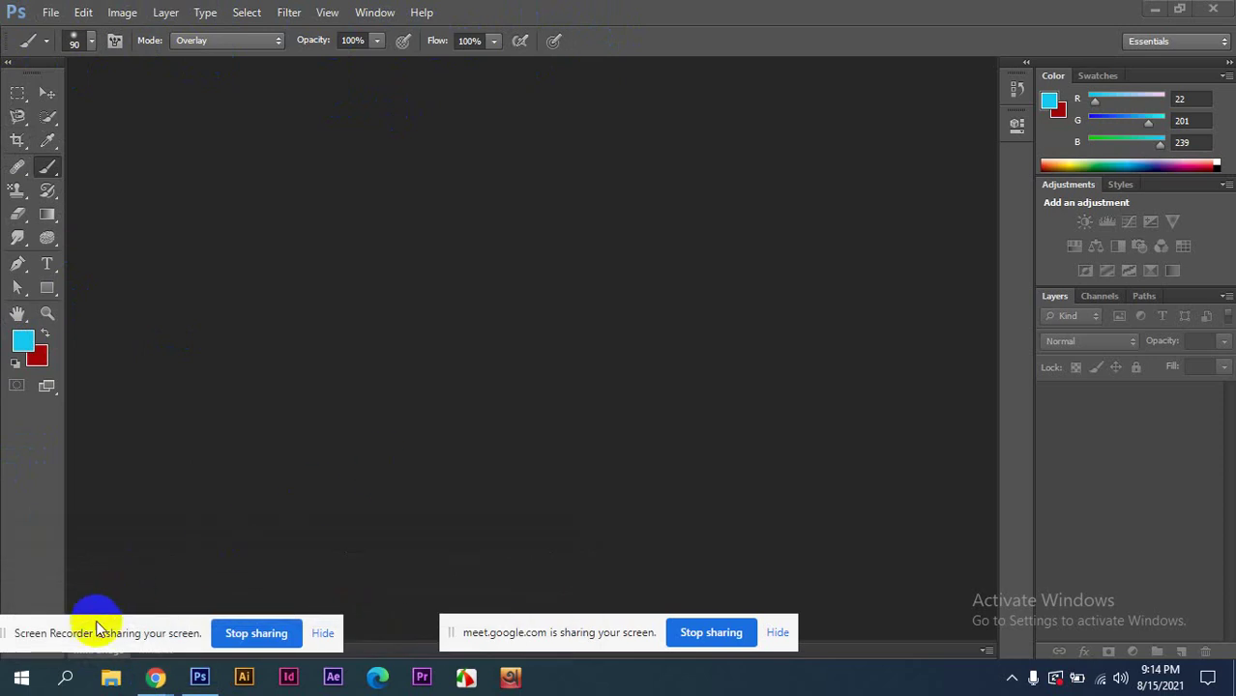
click(124, 609)
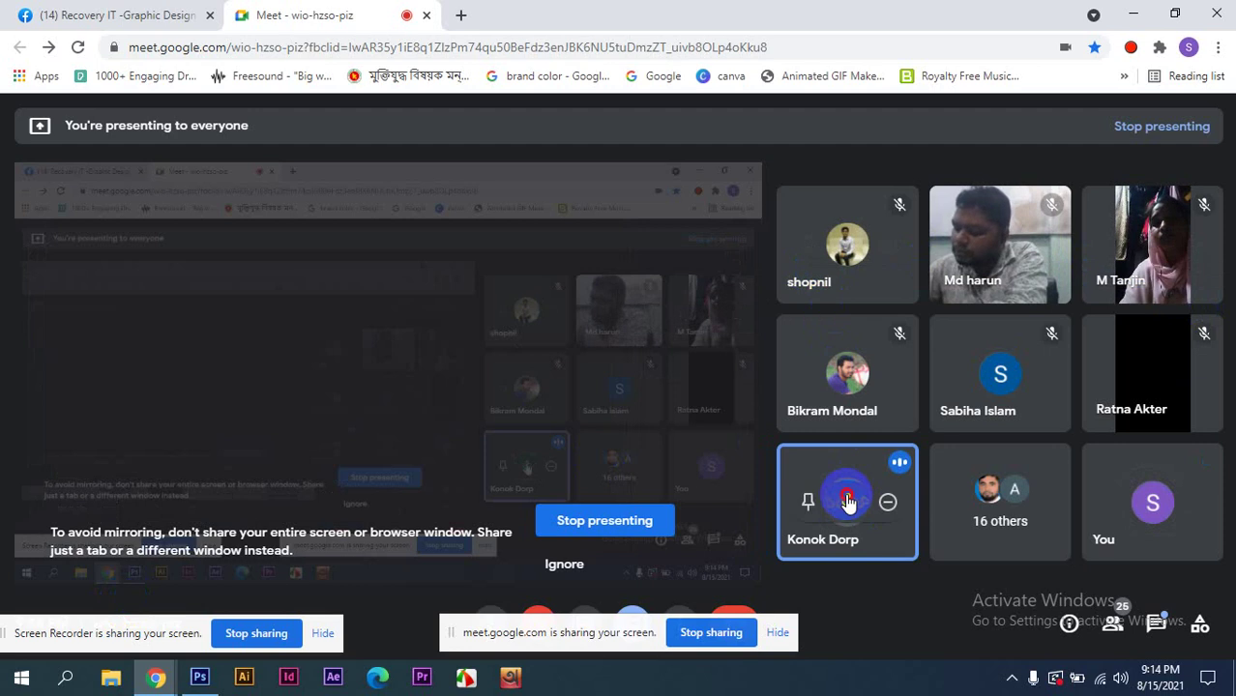
click(847, 501)
click(716, 409)
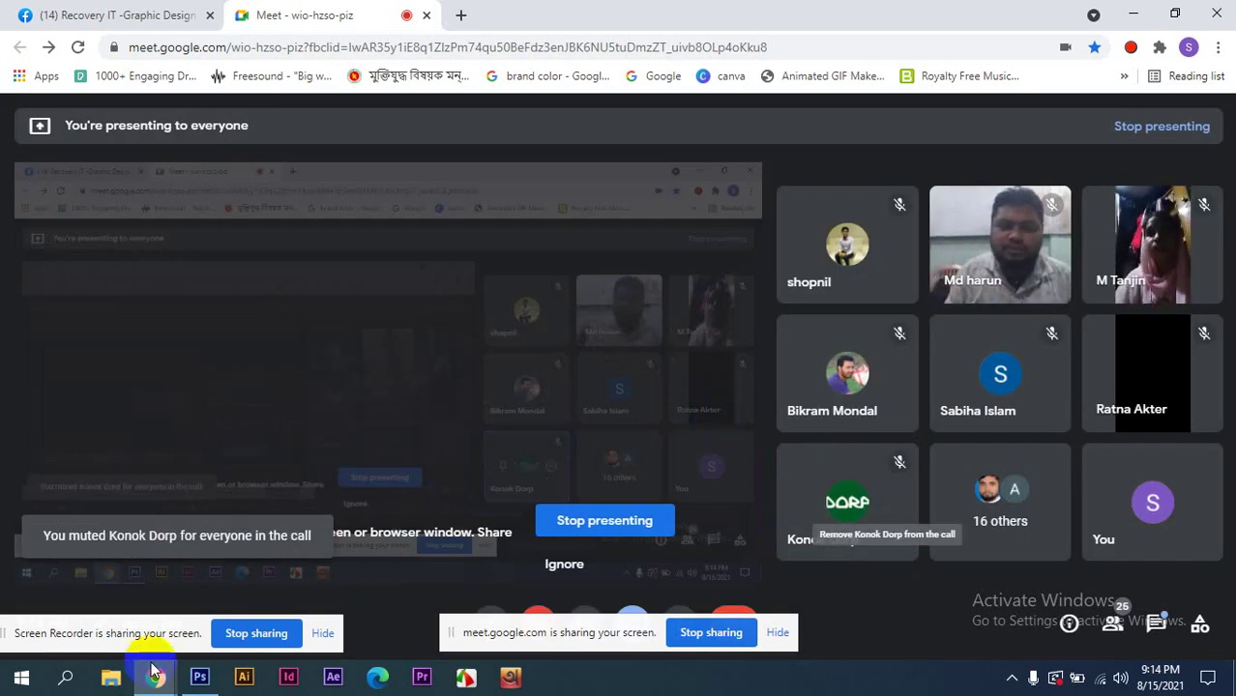
click(200, 677)
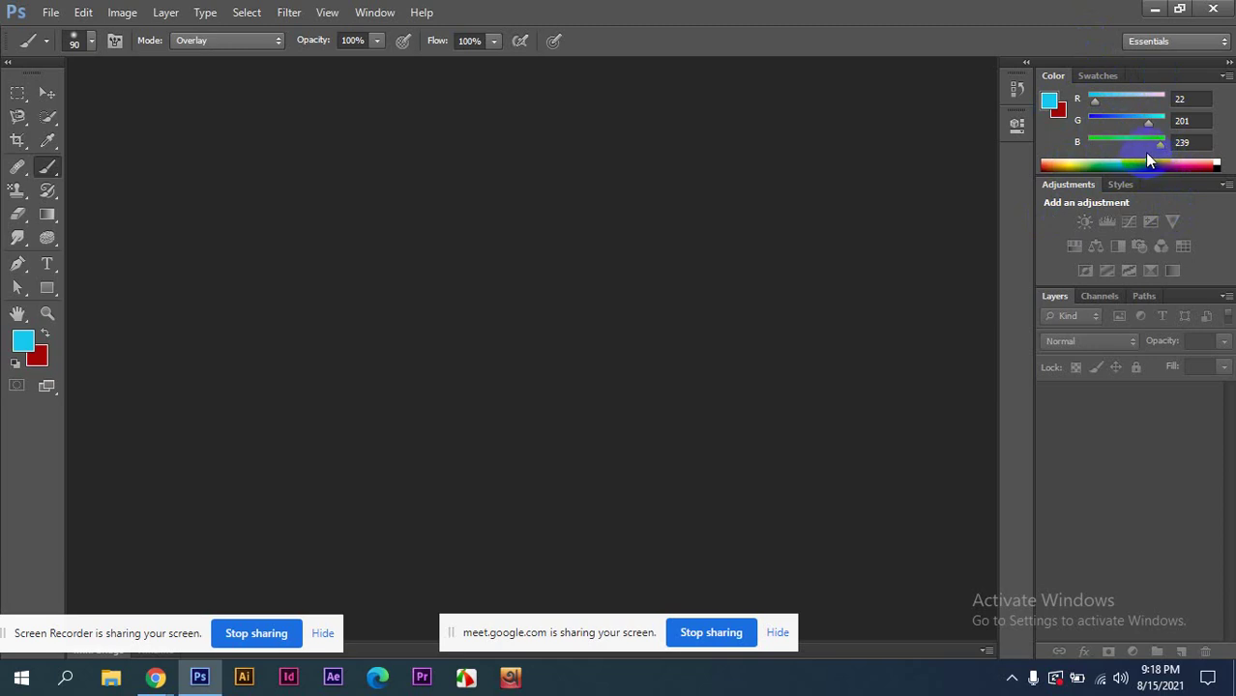
- Detach the Color, Swatches and Adjustments panels from the dock so they float over the empty workspace
click(1053, 103)
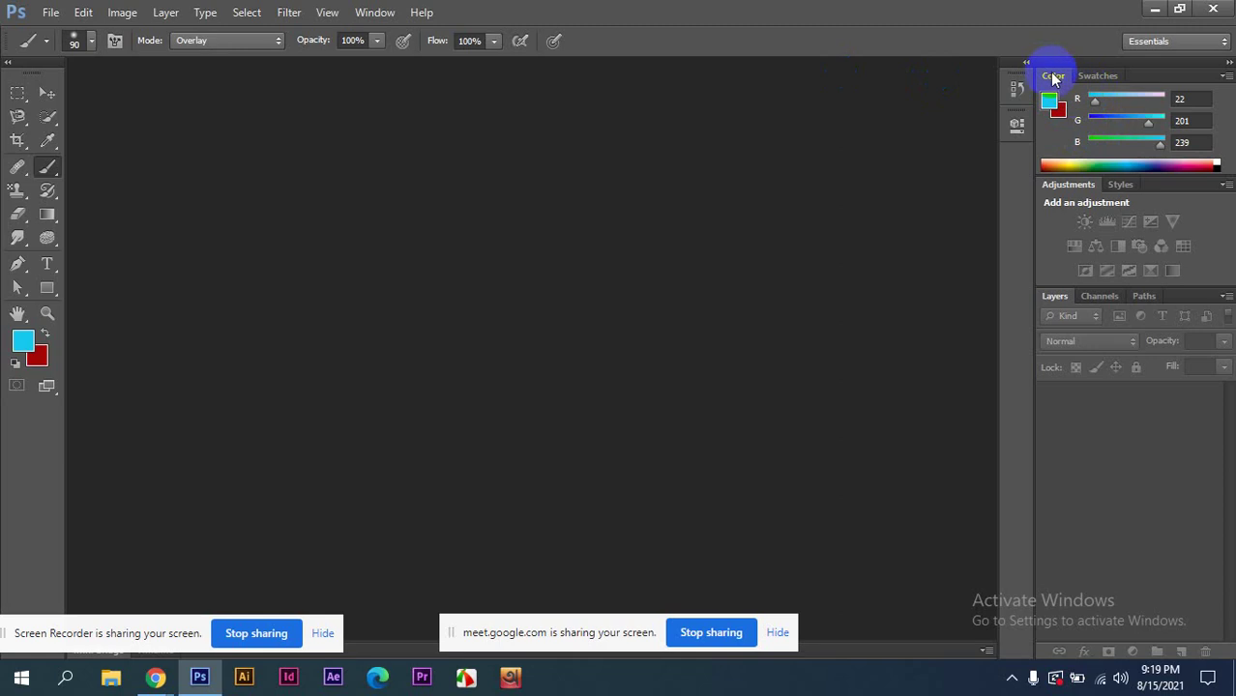
drag(1060, 75, 574, 94)
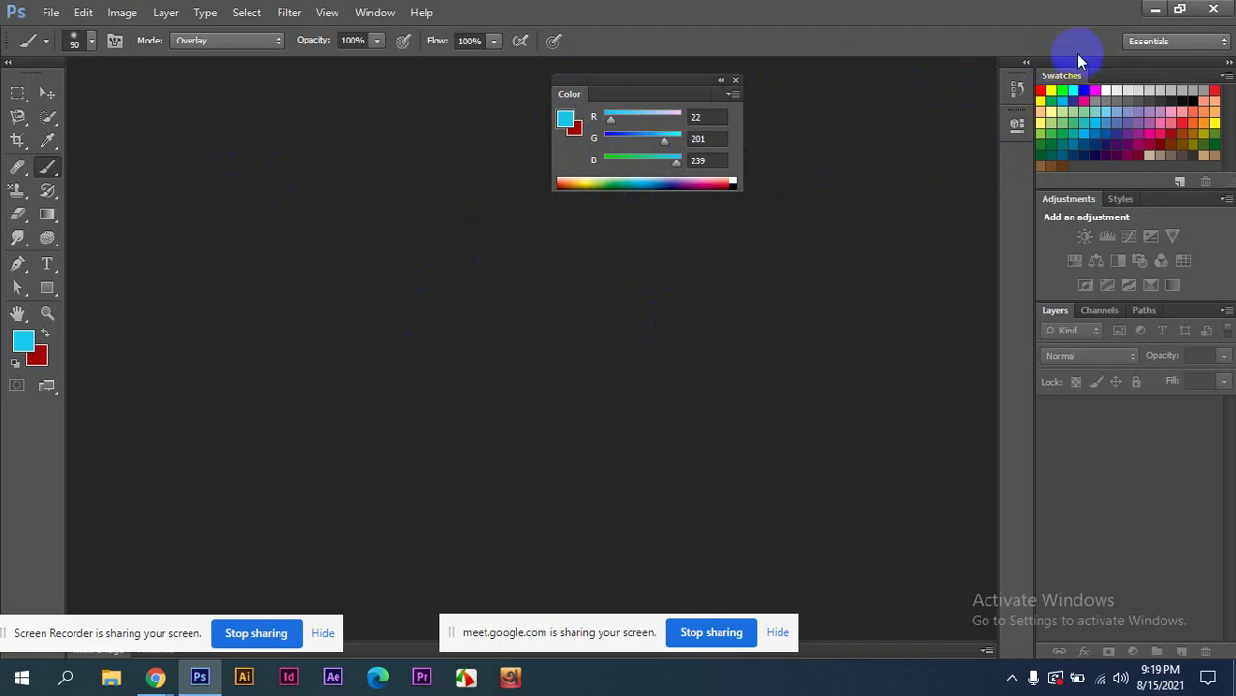
drag(1061, 82, 691, 233)
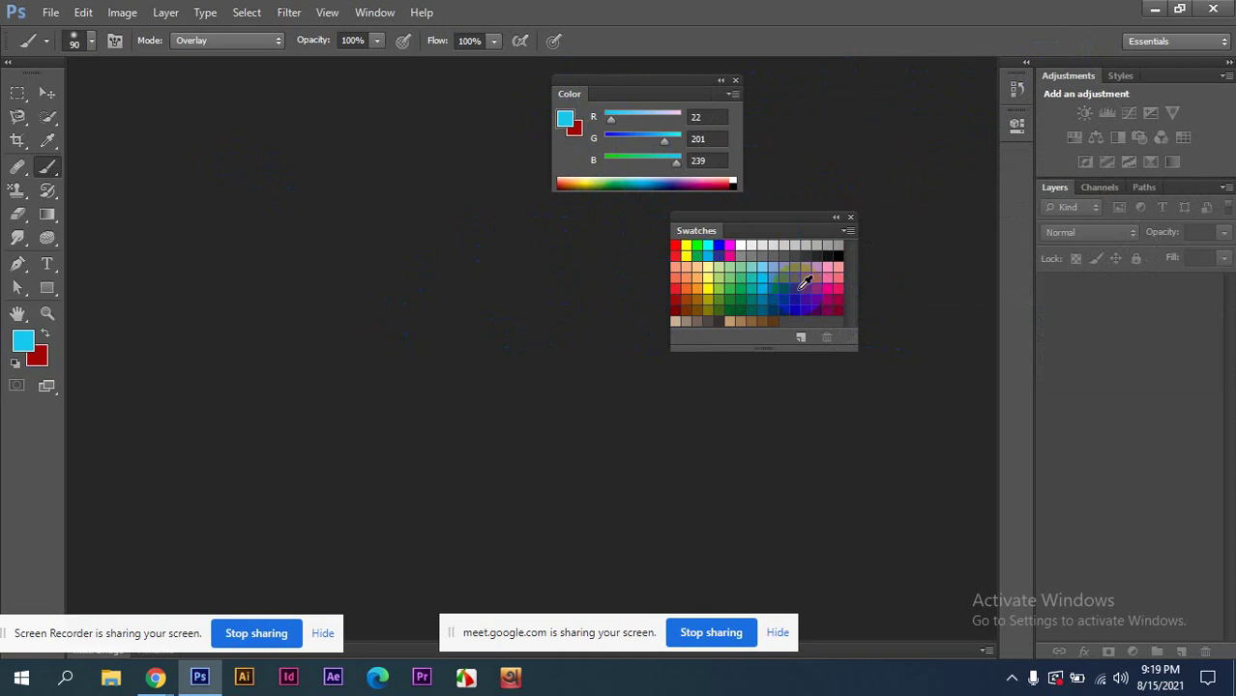
drag(1067, 76, 573, 167)
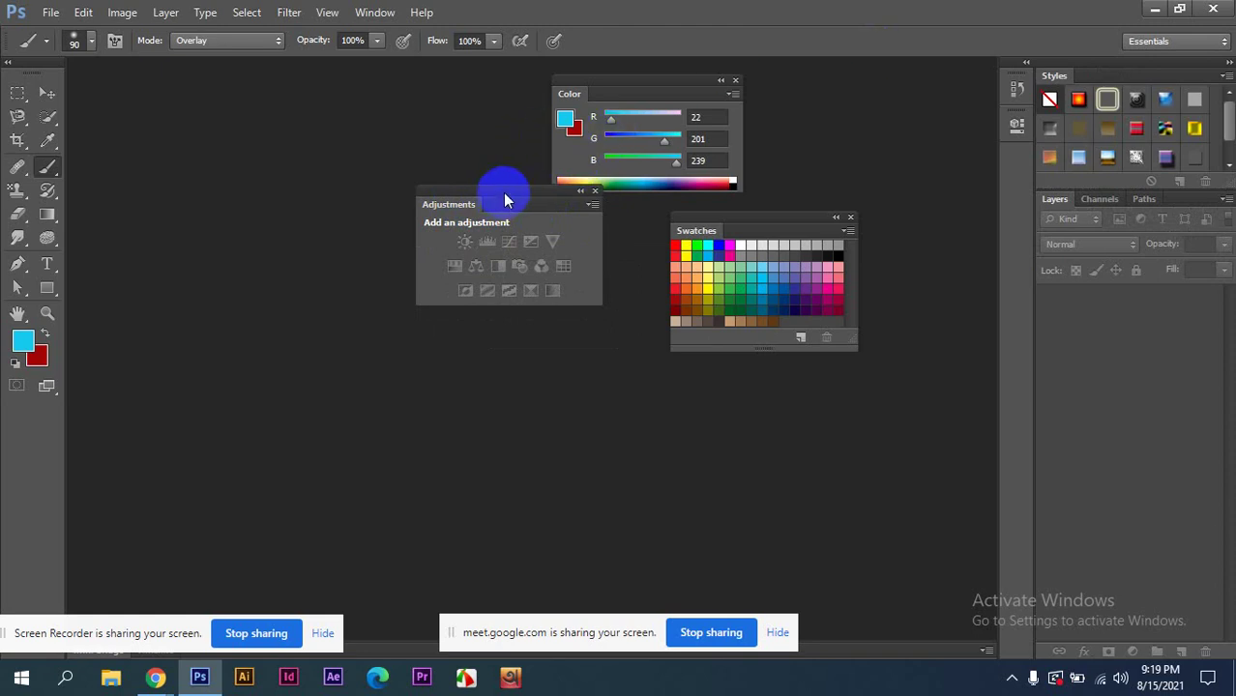
- Close the floating Adjustments, Color and Swatches panels
click(595, 192)
click(734, 81)
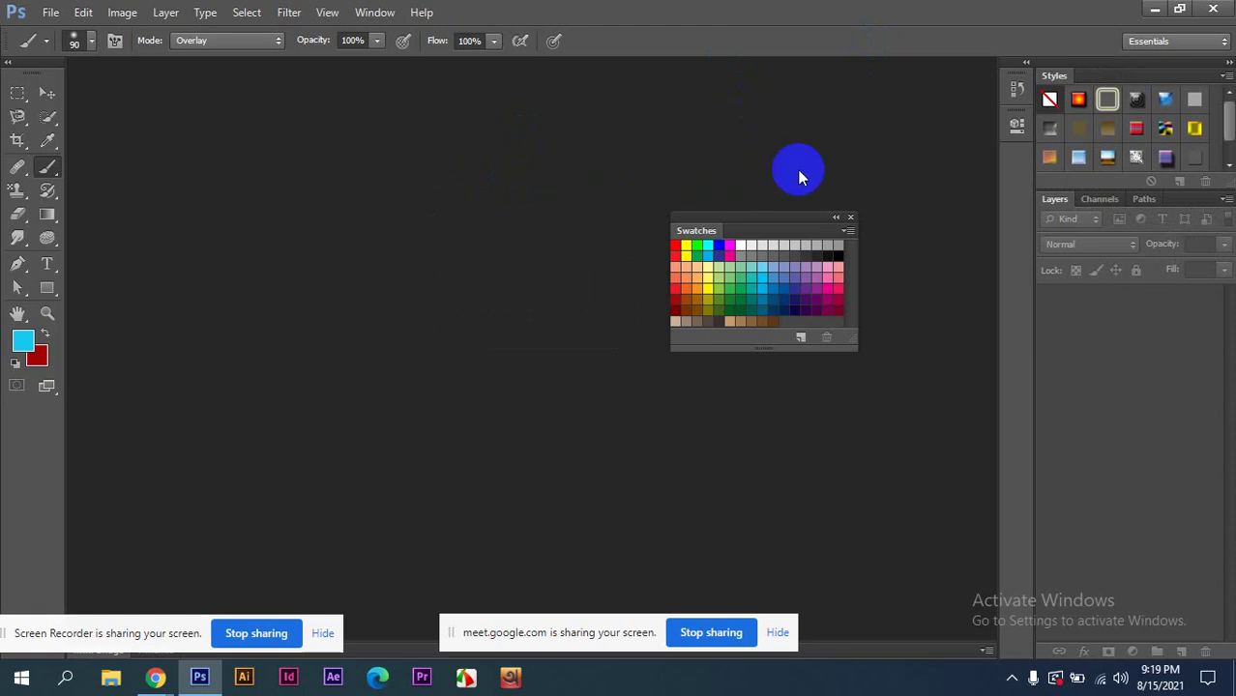
click(849, 218)
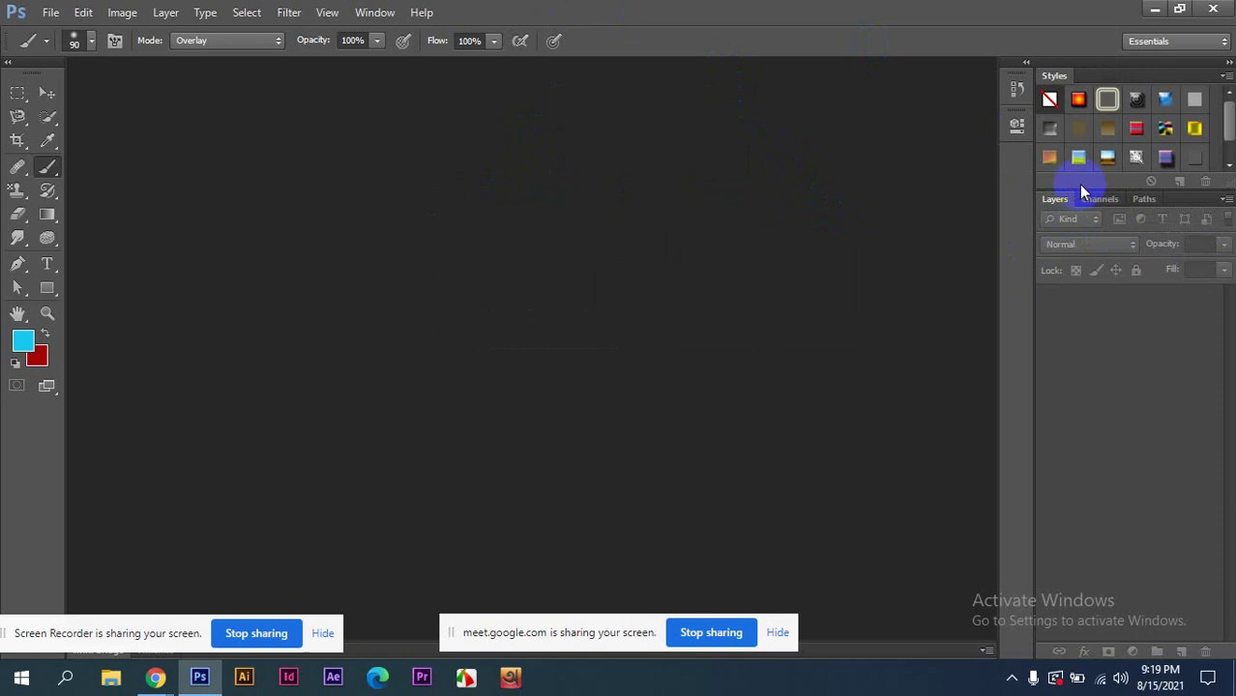
- Reset the Essentials workspace to its default layout and expand the toolbox to two columns
click(378, 13)
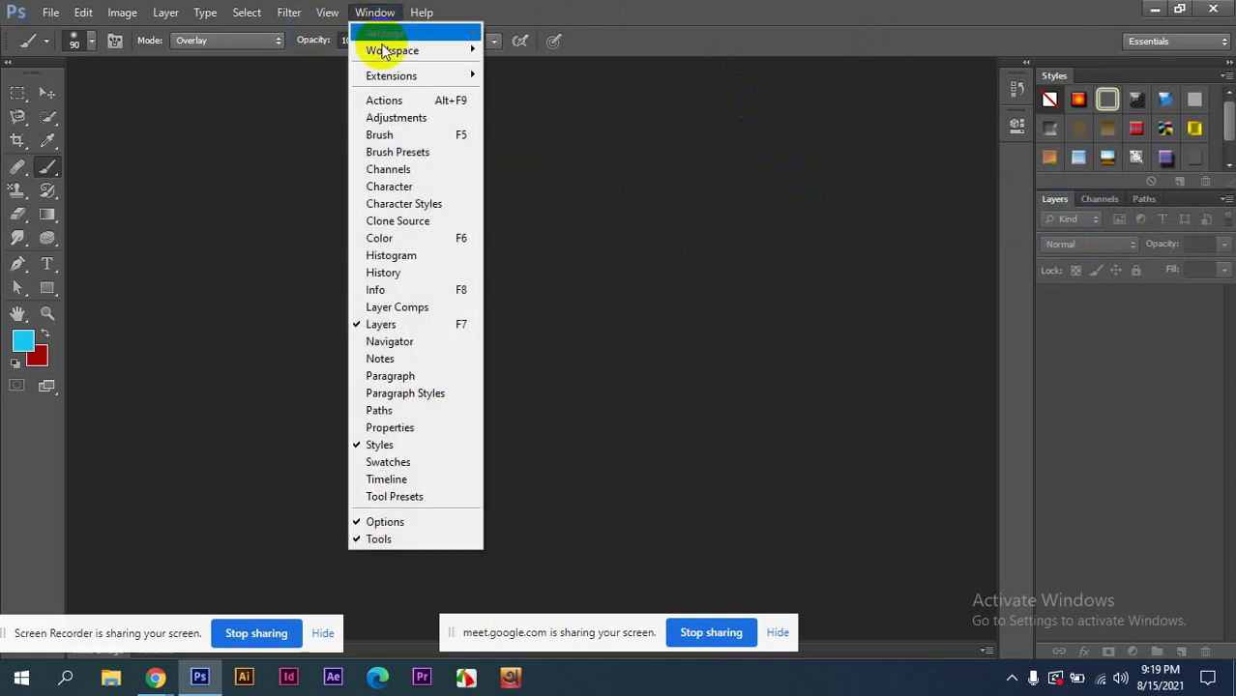
mouse_move(383, 50)
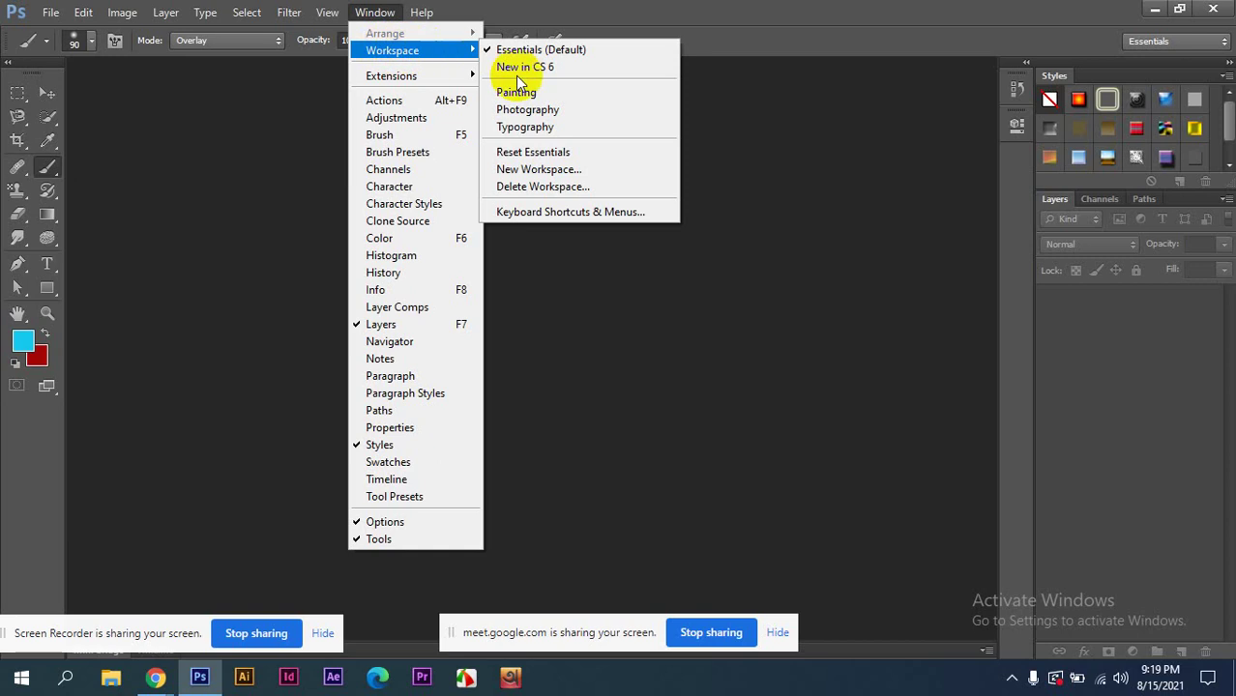
click(527, 155)
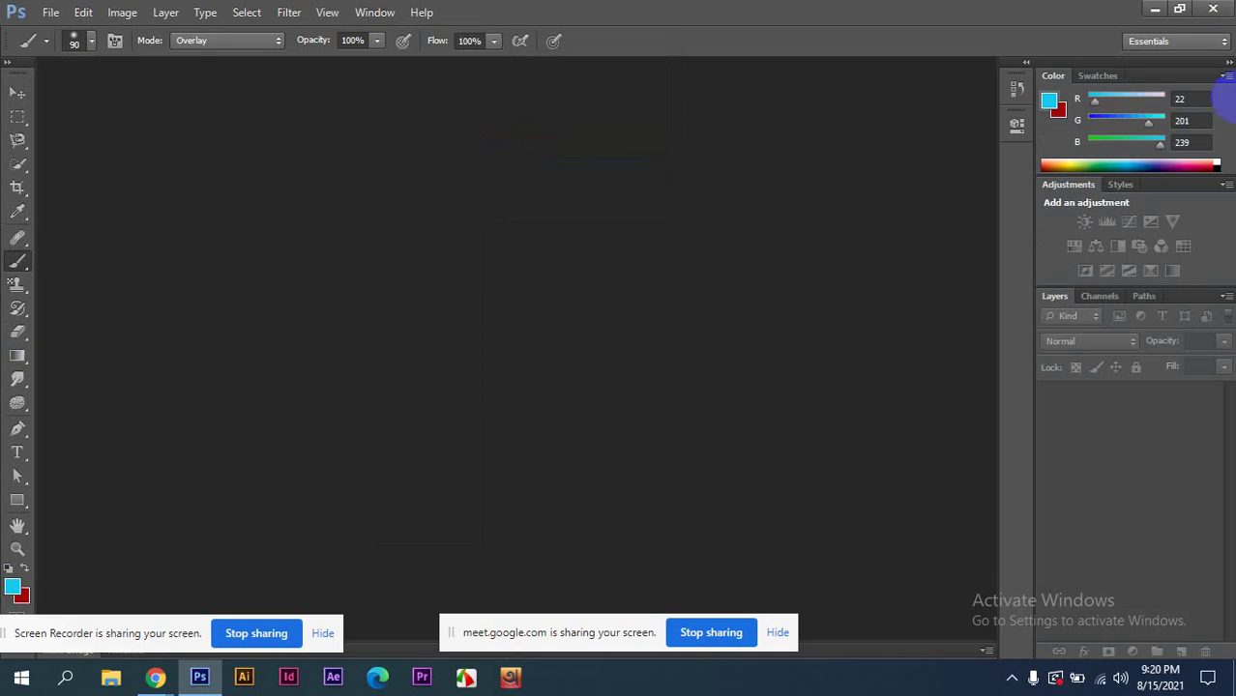
click(8, 64)
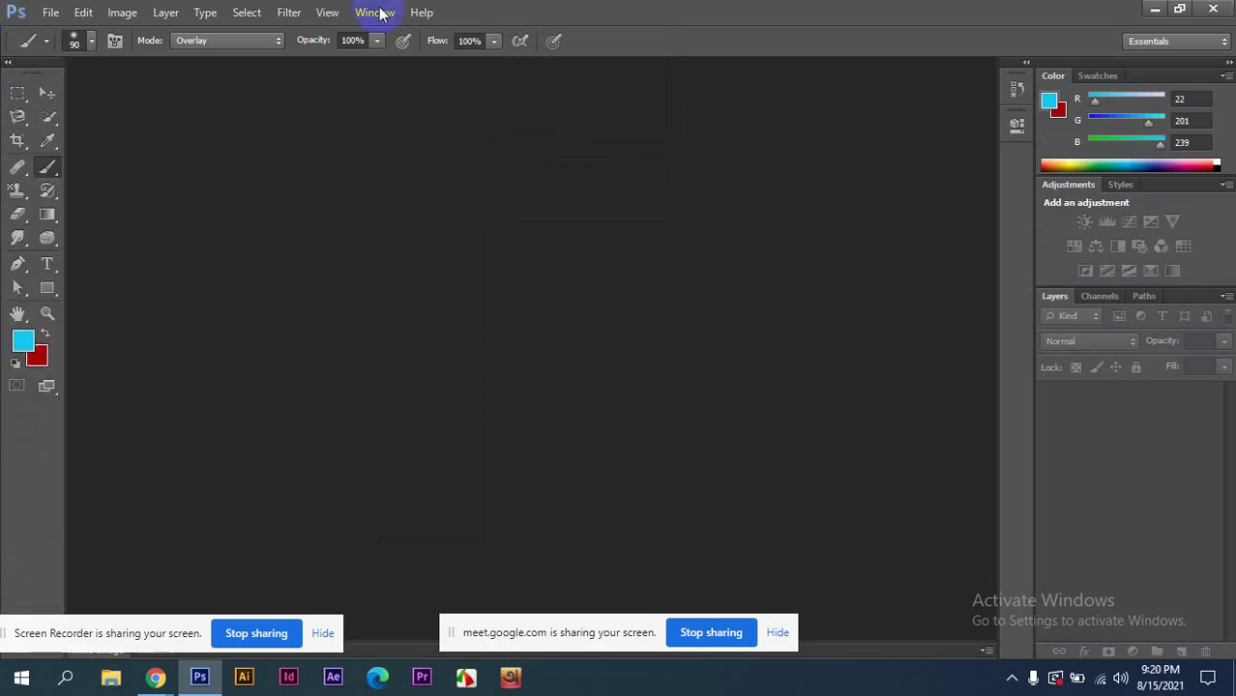
click(374, 12)
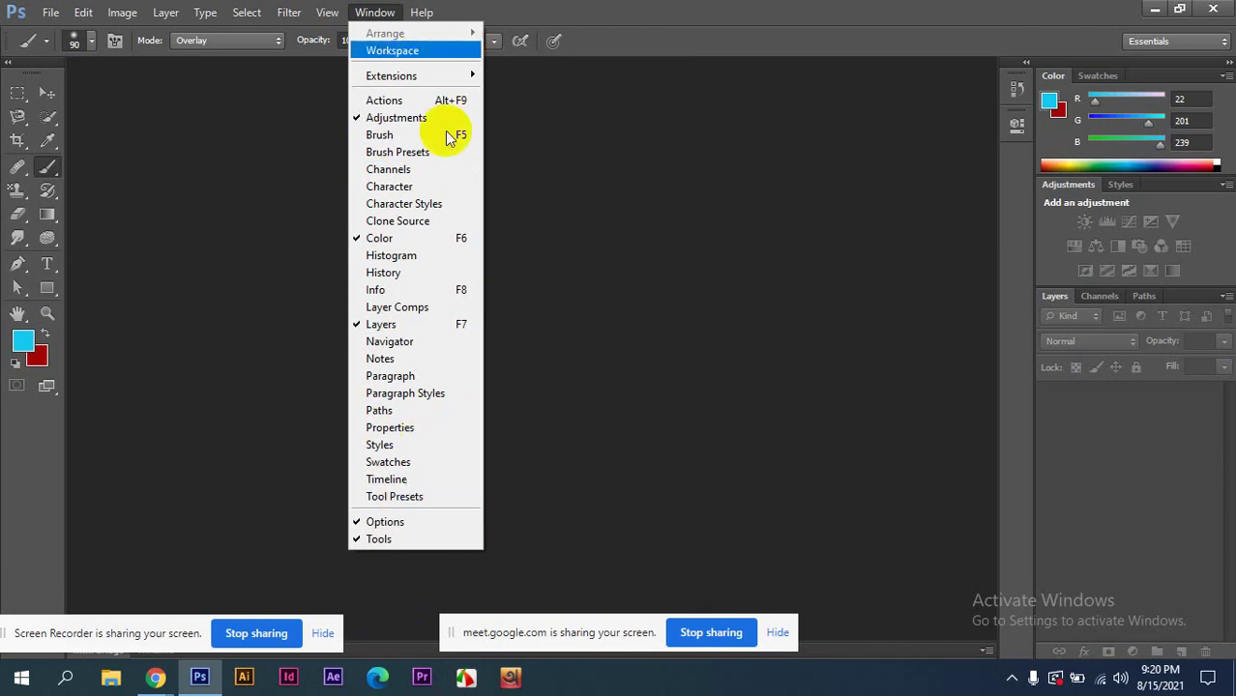
click(415, 515)
click(377, 13)
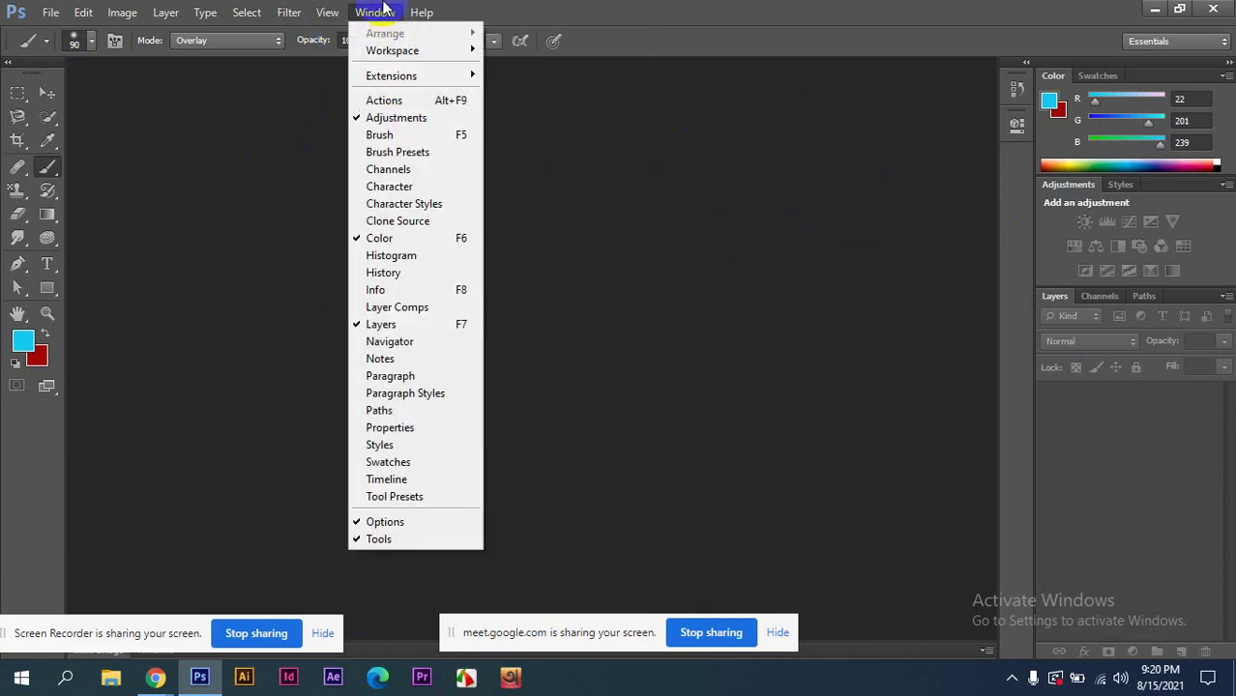
click(933, 467)
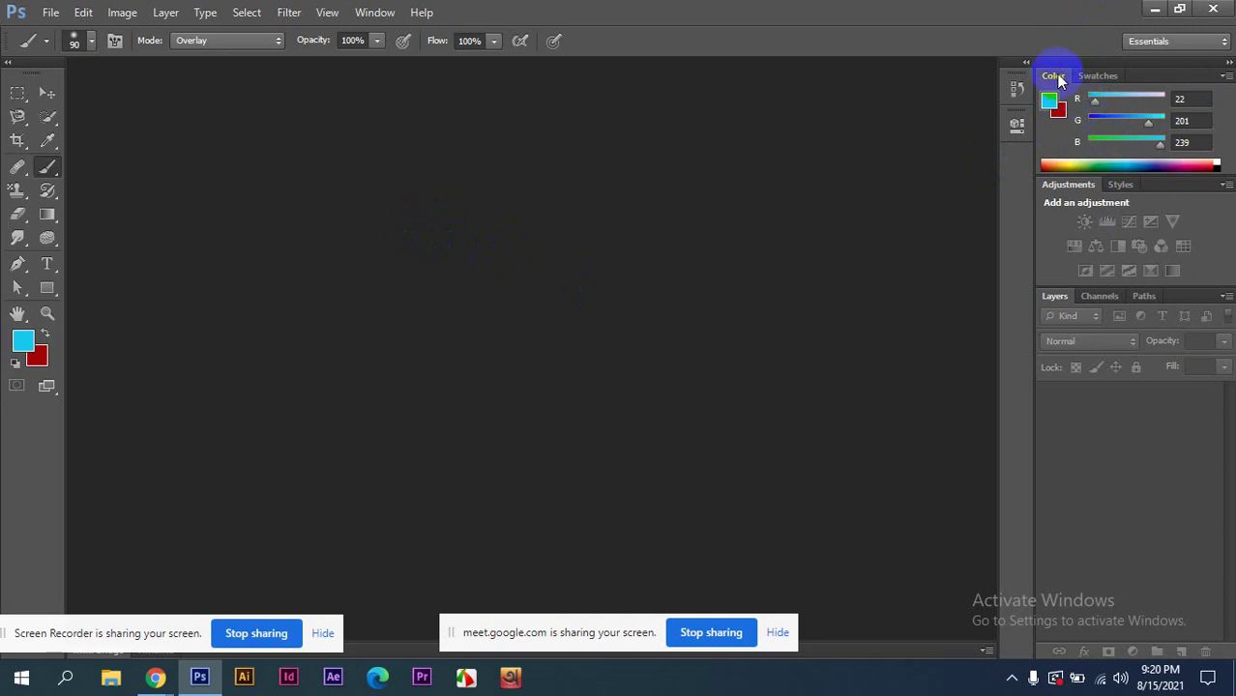
- Detach the Color, Swatches and Styles panels from the dock and arrange them as separate floating panels in the workspace
drag(1059, 80, 439, 114)
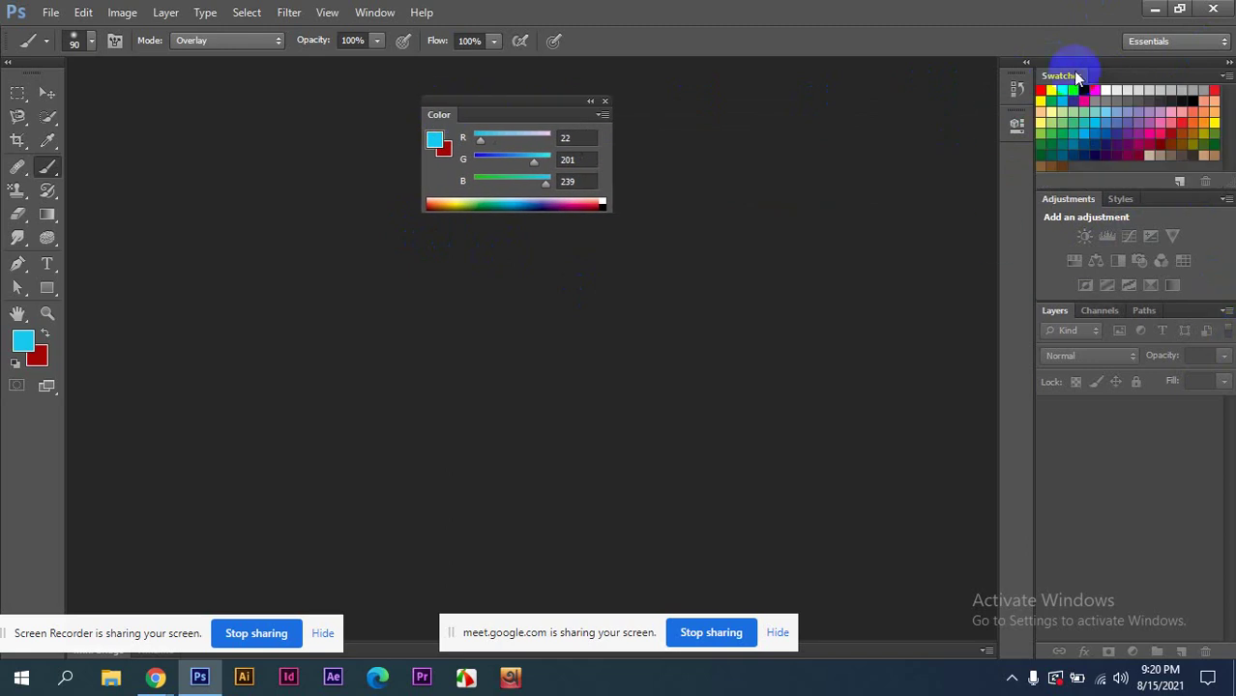
drag(1076, 77, 745, 234)
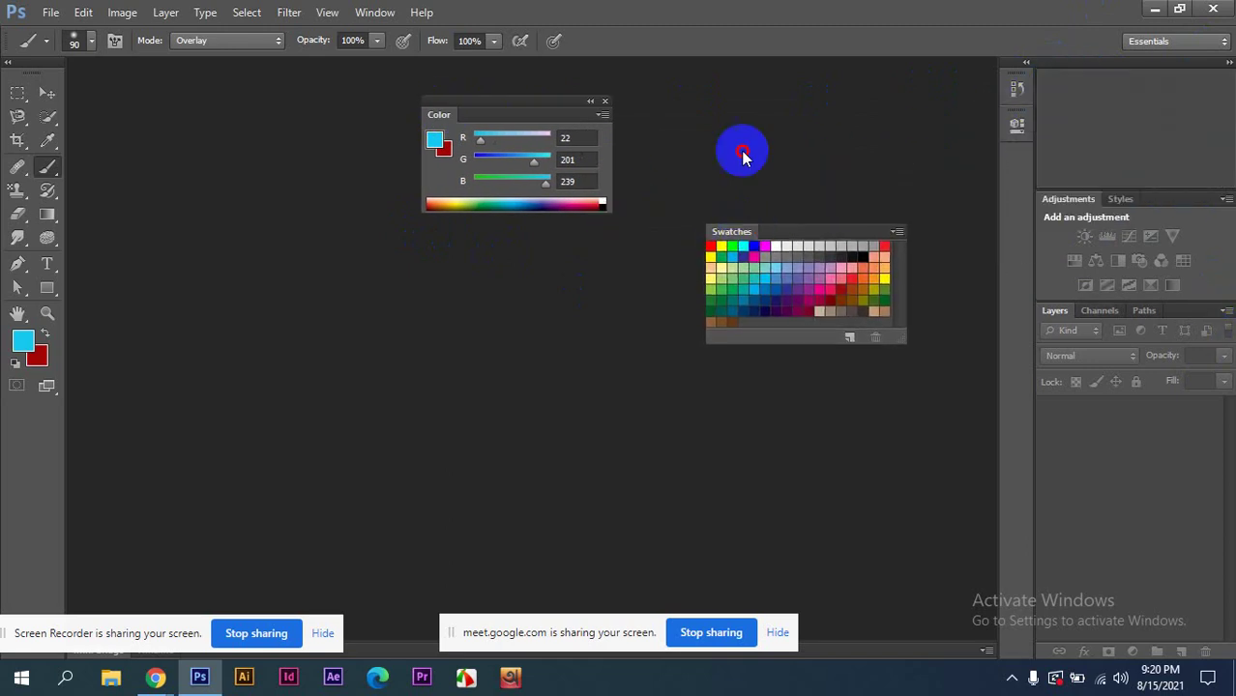
mouse_move(743, 157)
mouse_down()
mouse_move(745, 132)
mouse_move(745, 143)
mouse_up()
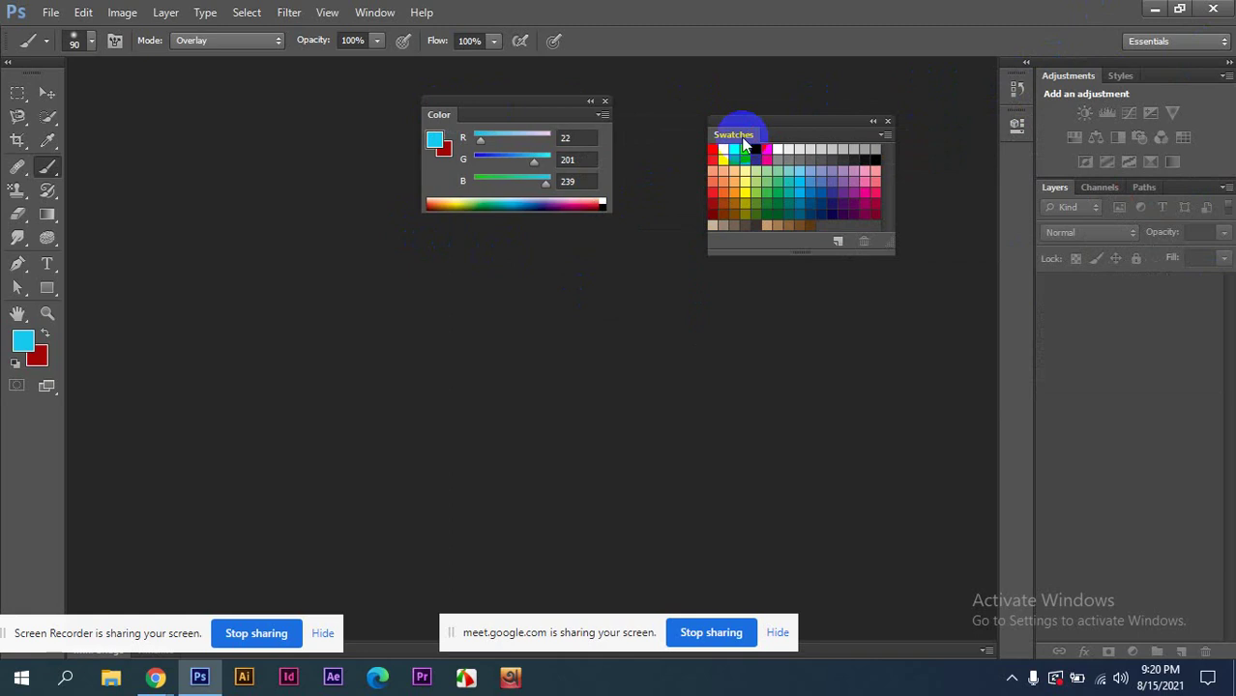
click(1122, 77)
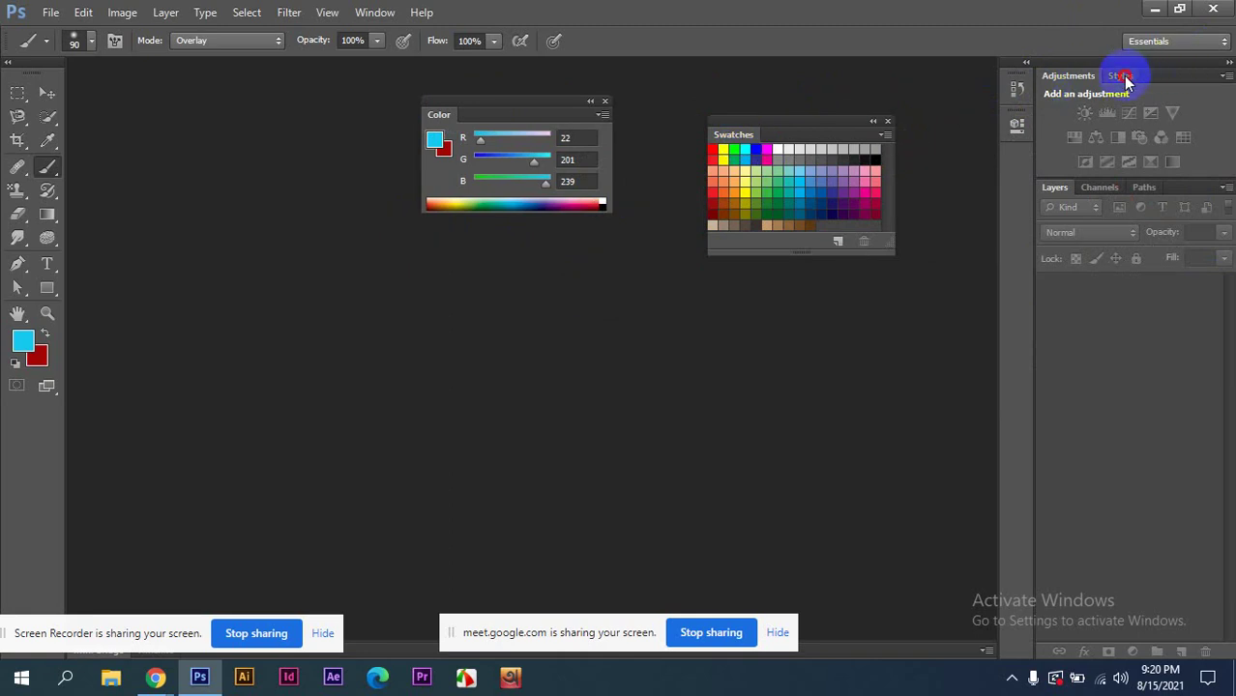
drag(1124, 81, 482, 278)
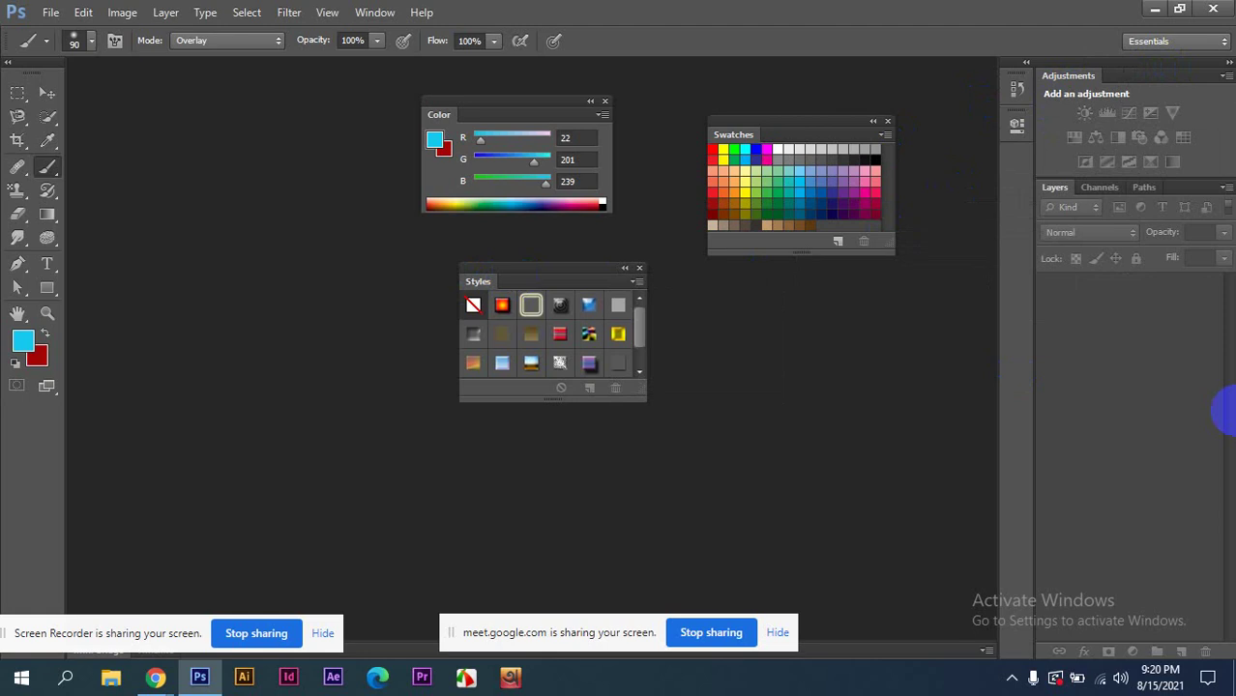
- Close the floating Color, Styles and Swatches panels
click(603, 102)
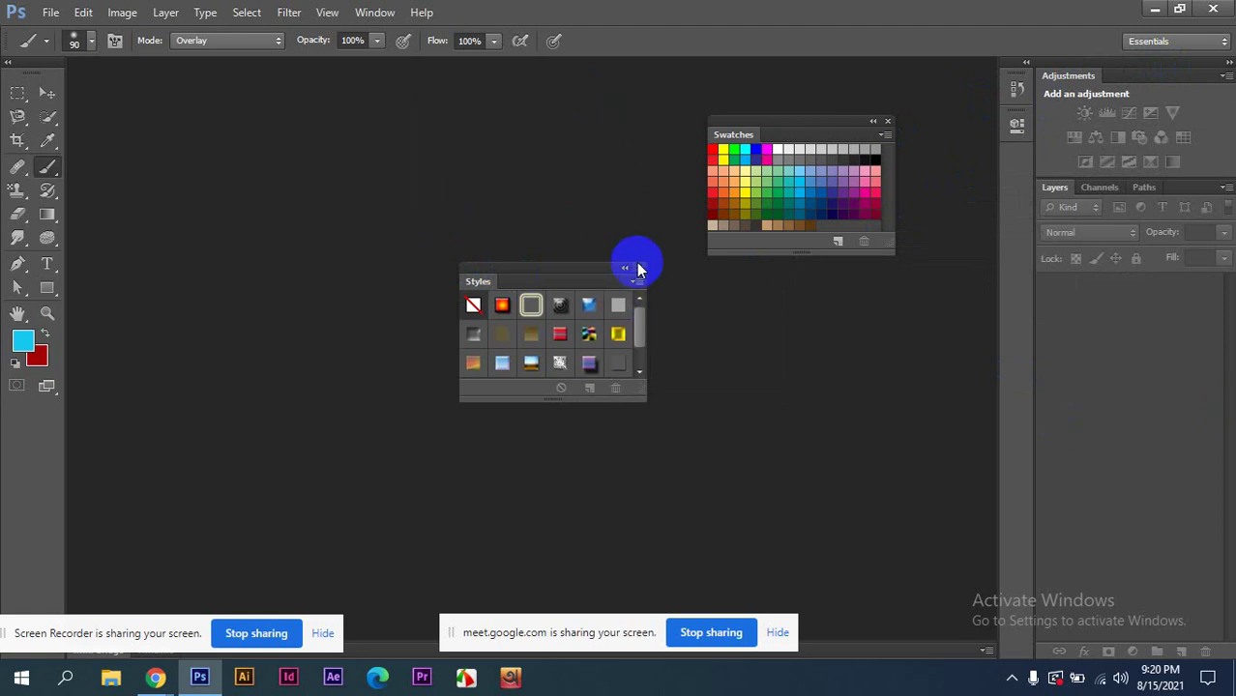
click(638, 269)
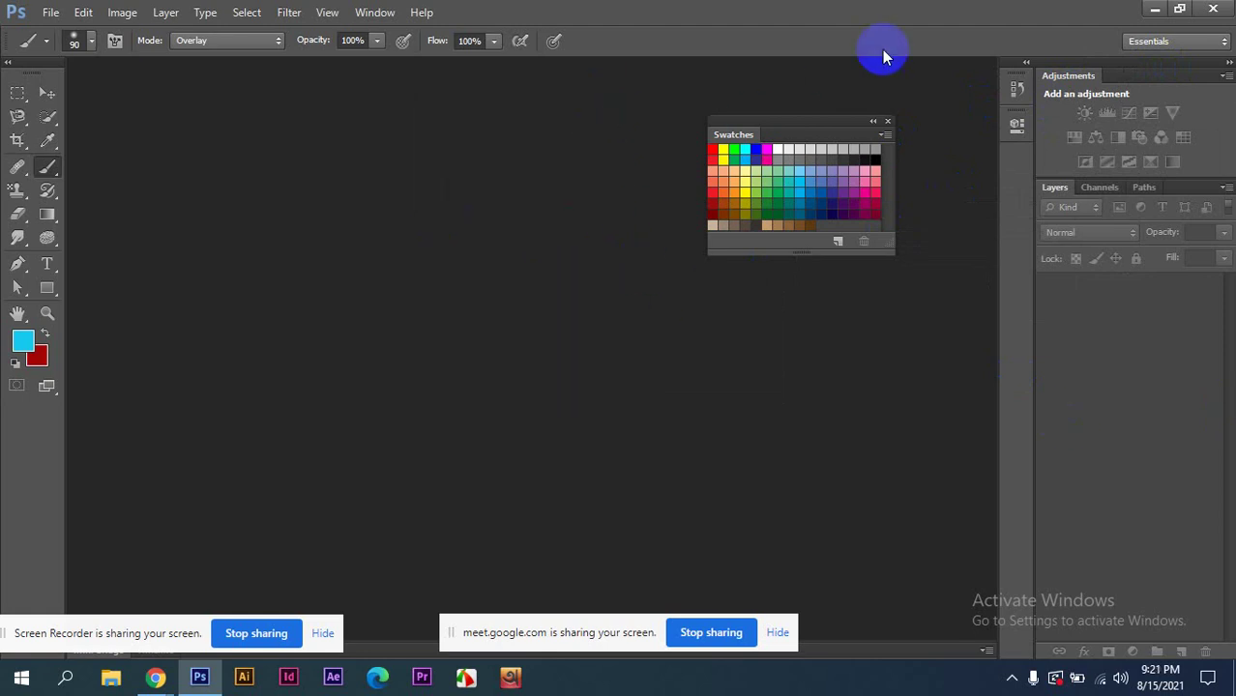
click(888, 122)
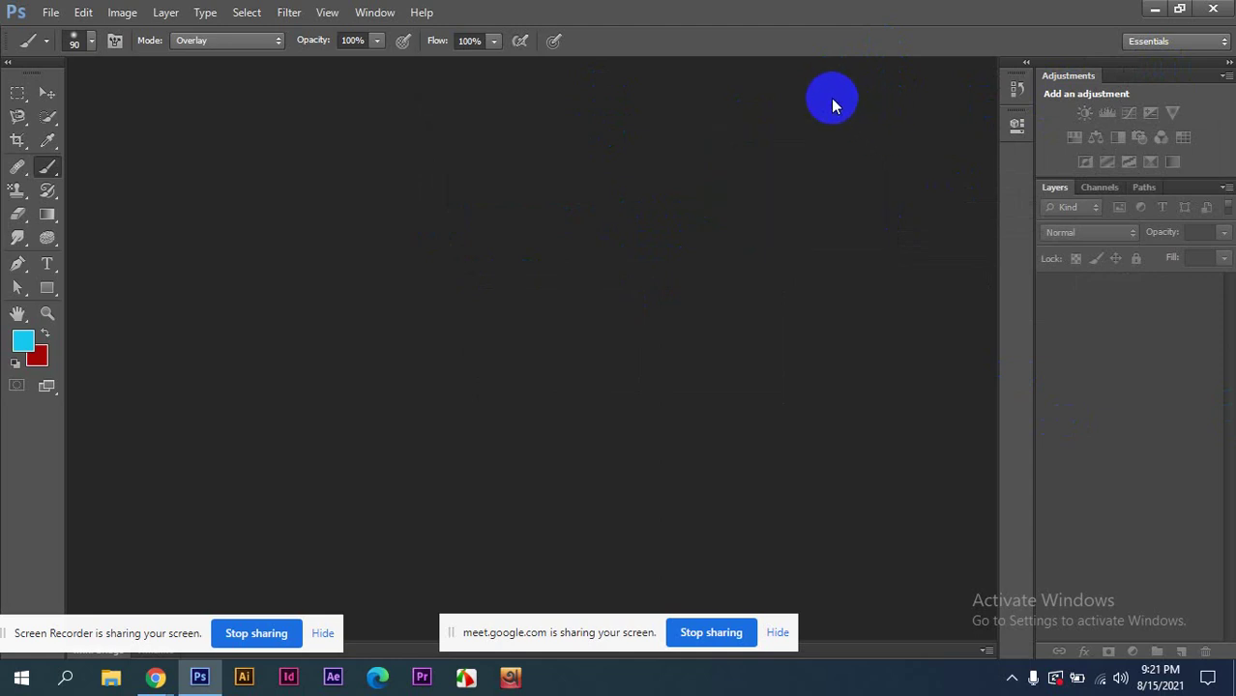
- Restore the missing panels by resetting the Essentials workspace, and set the toolbox back to two columns
click(374, 12)
mouse_move(450, 49)
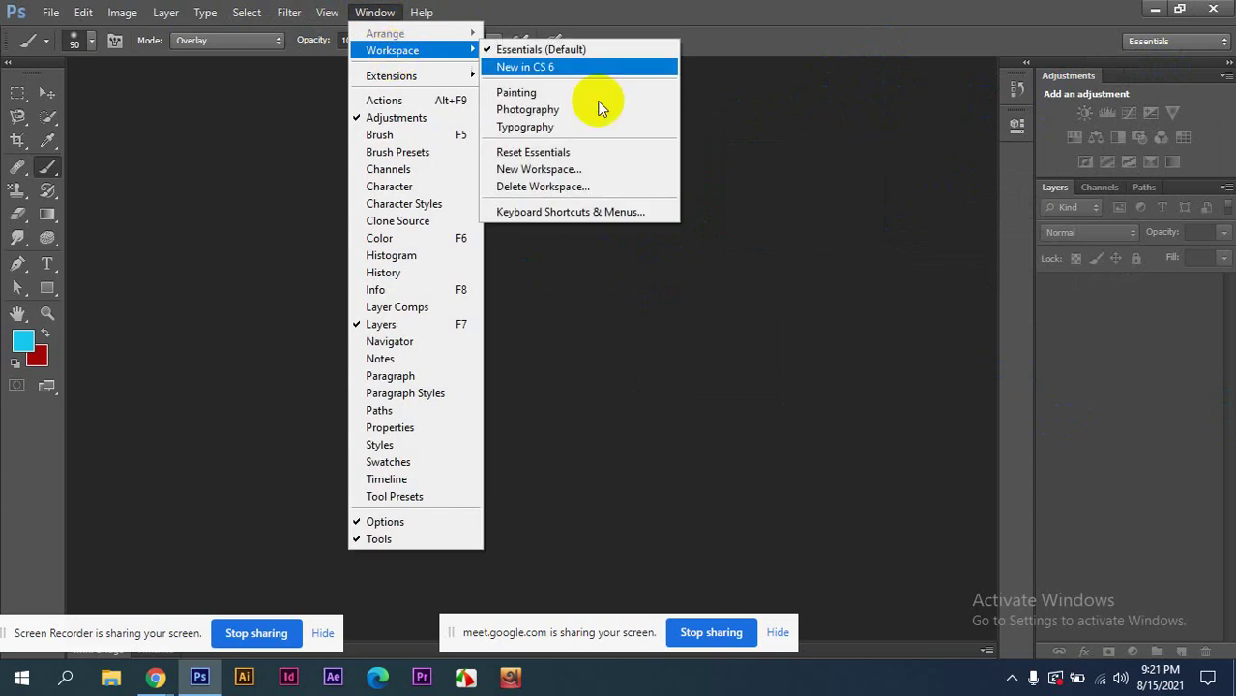
click(528, 153)
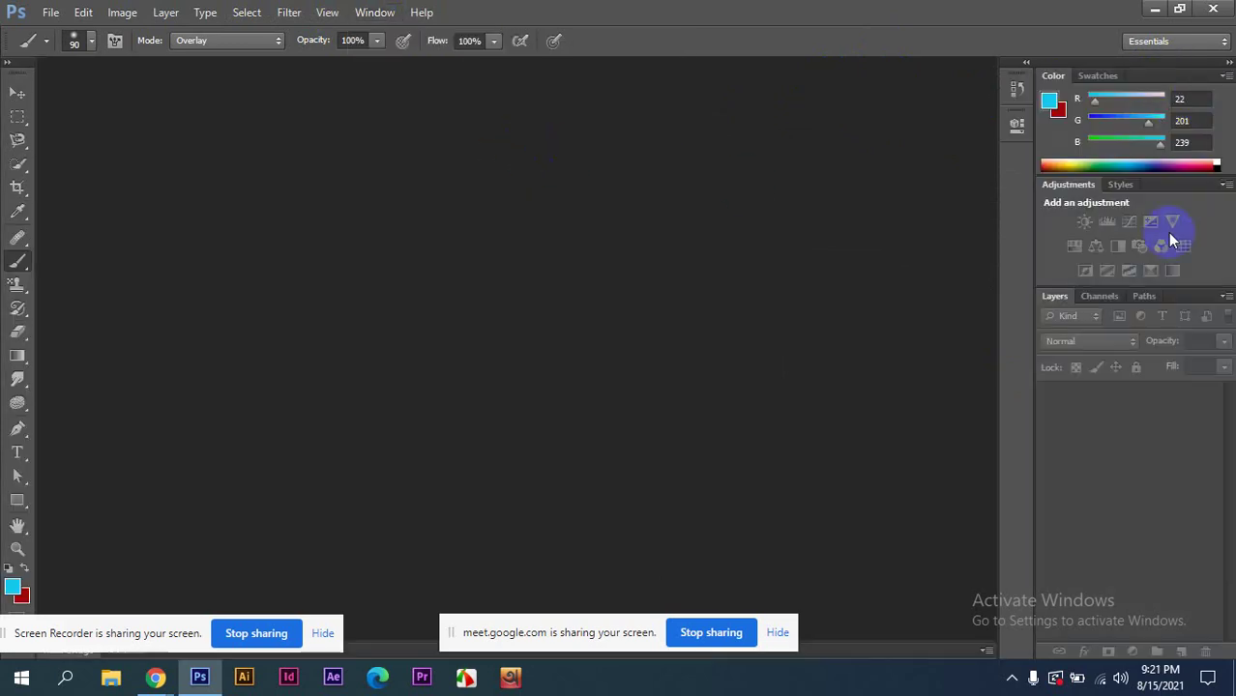
click(8, 63)
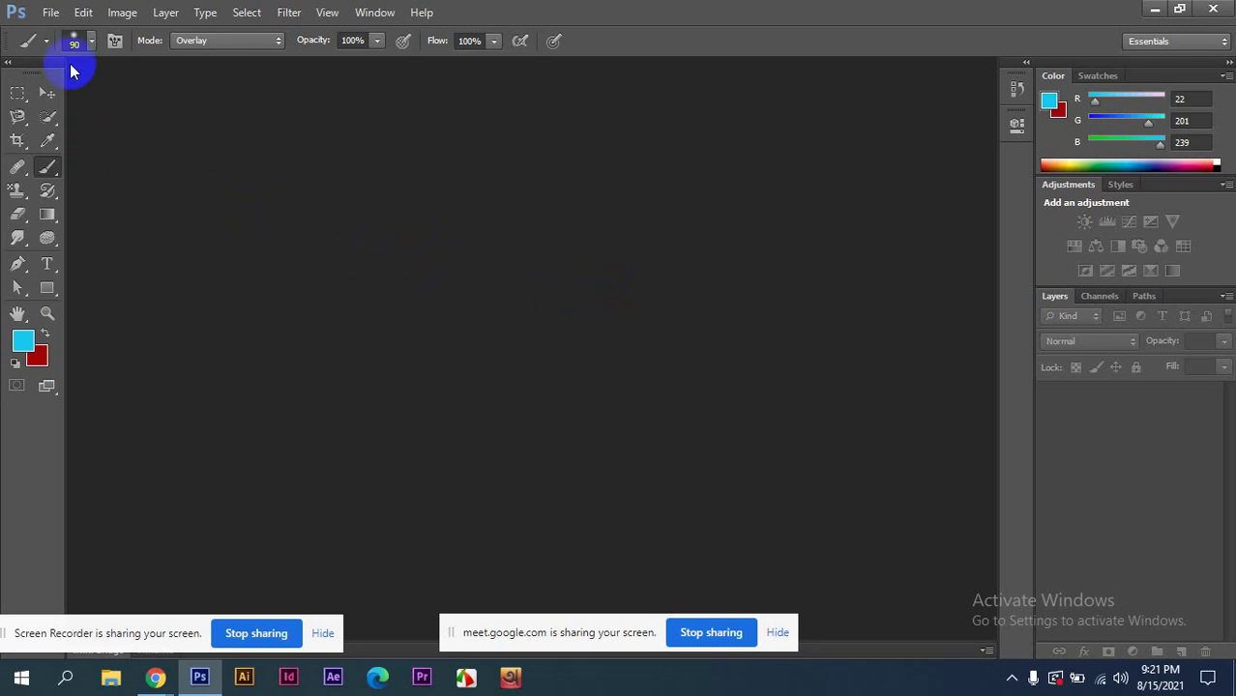
- Switch to the Google Meet call in Chrome to check the participants' microphones, and return to Photoshop
mouse_move(155, 680)
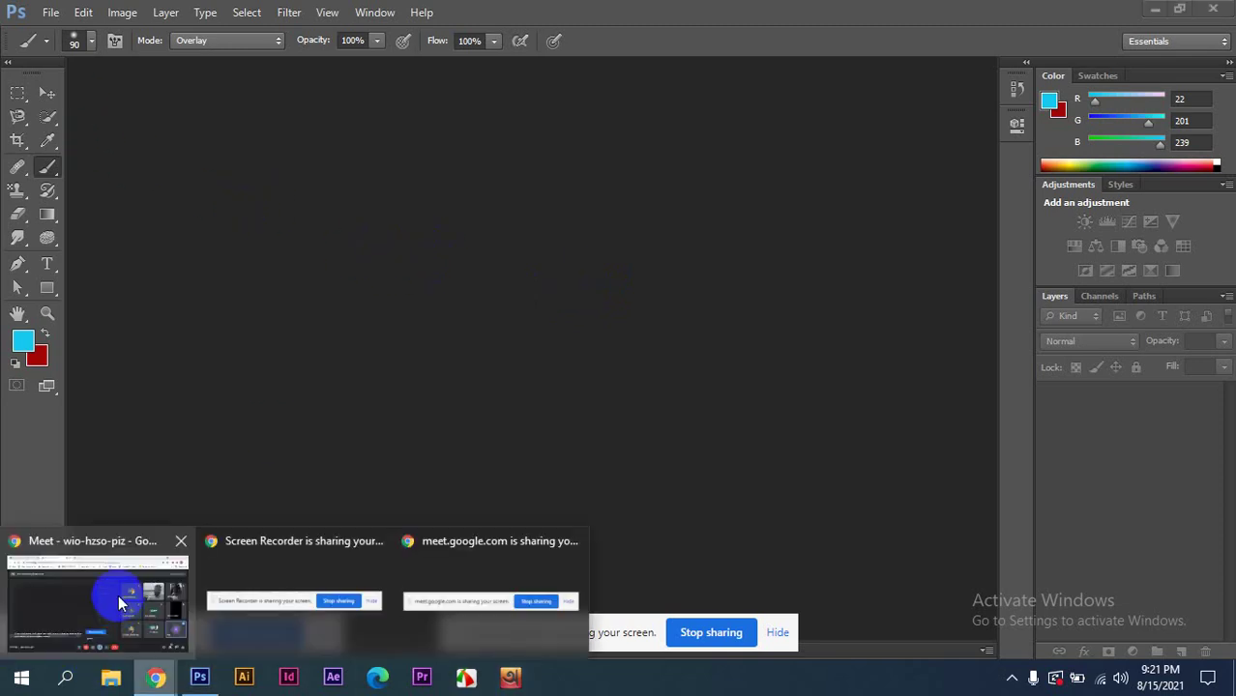
click(111, 588)
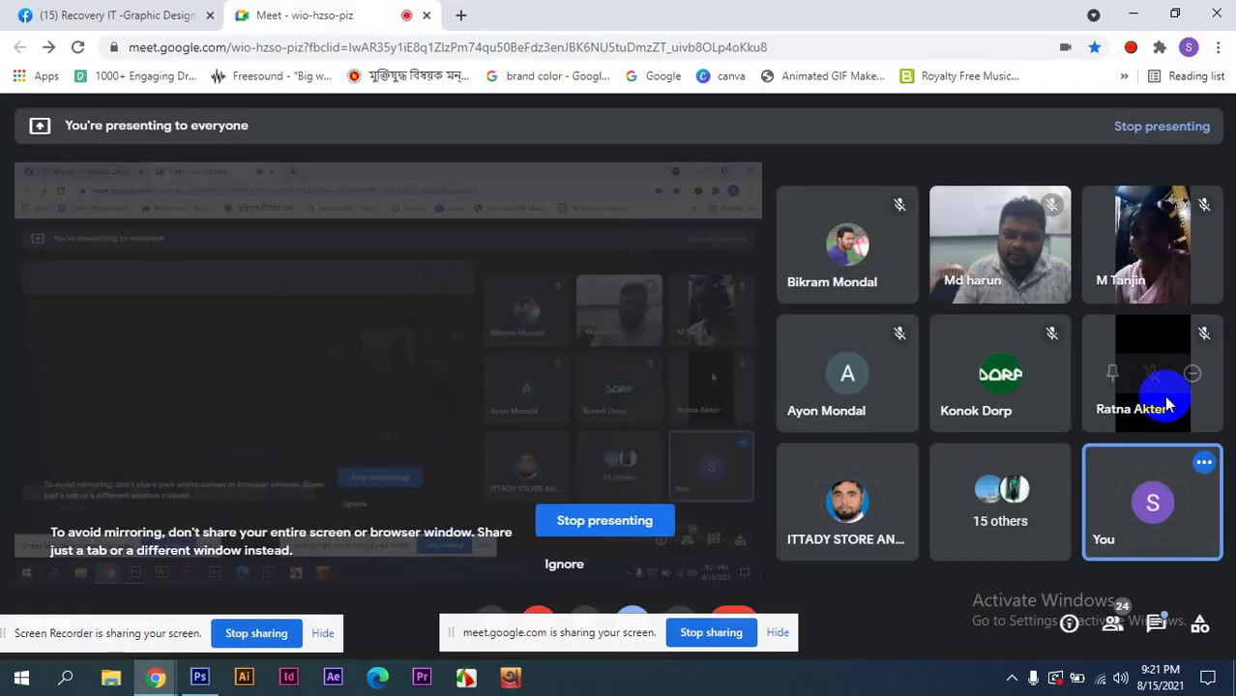
mouse_move(1166, 389)
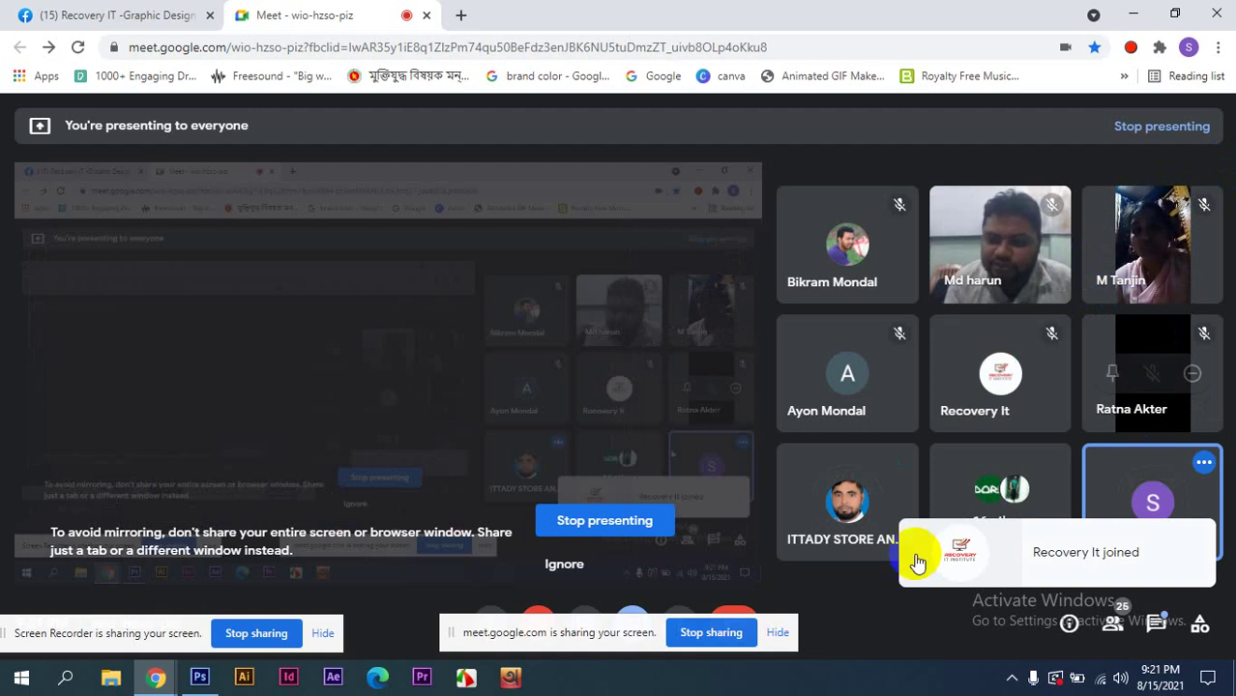
mouse_move(844, 452)
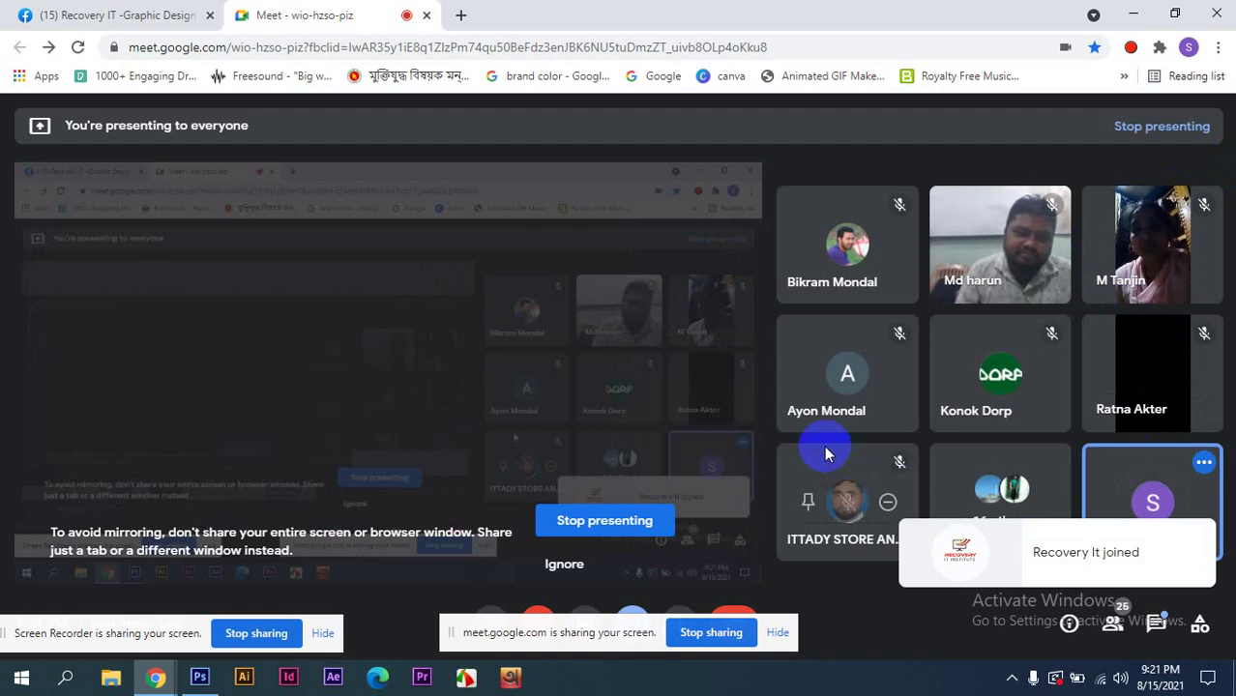
click(196, 679)
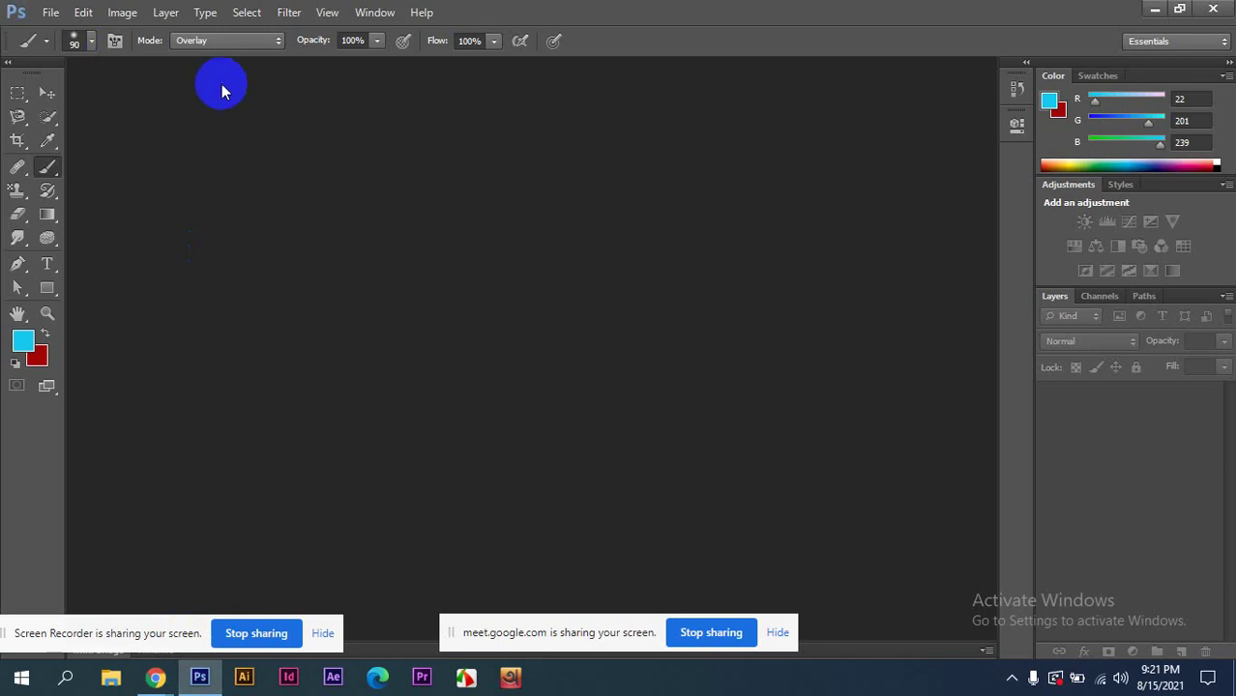
- Start a new document and choose the U.S. Paper preset for it
click(56, 12)
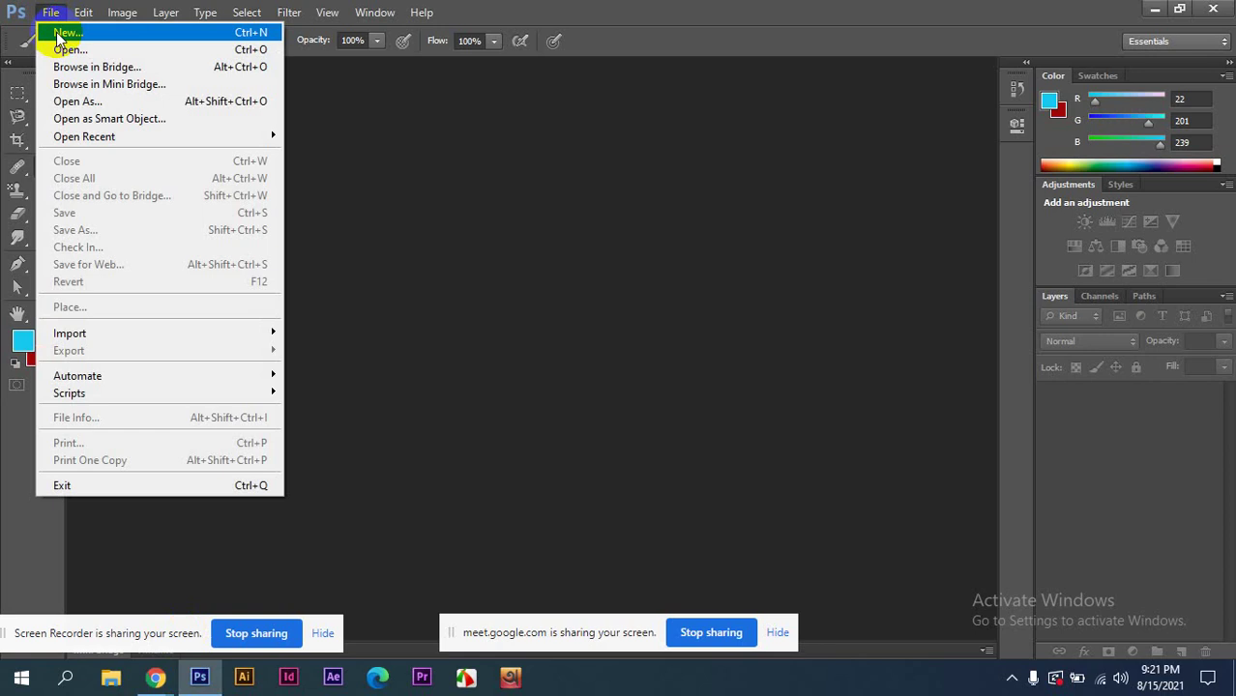
click(57, 35)
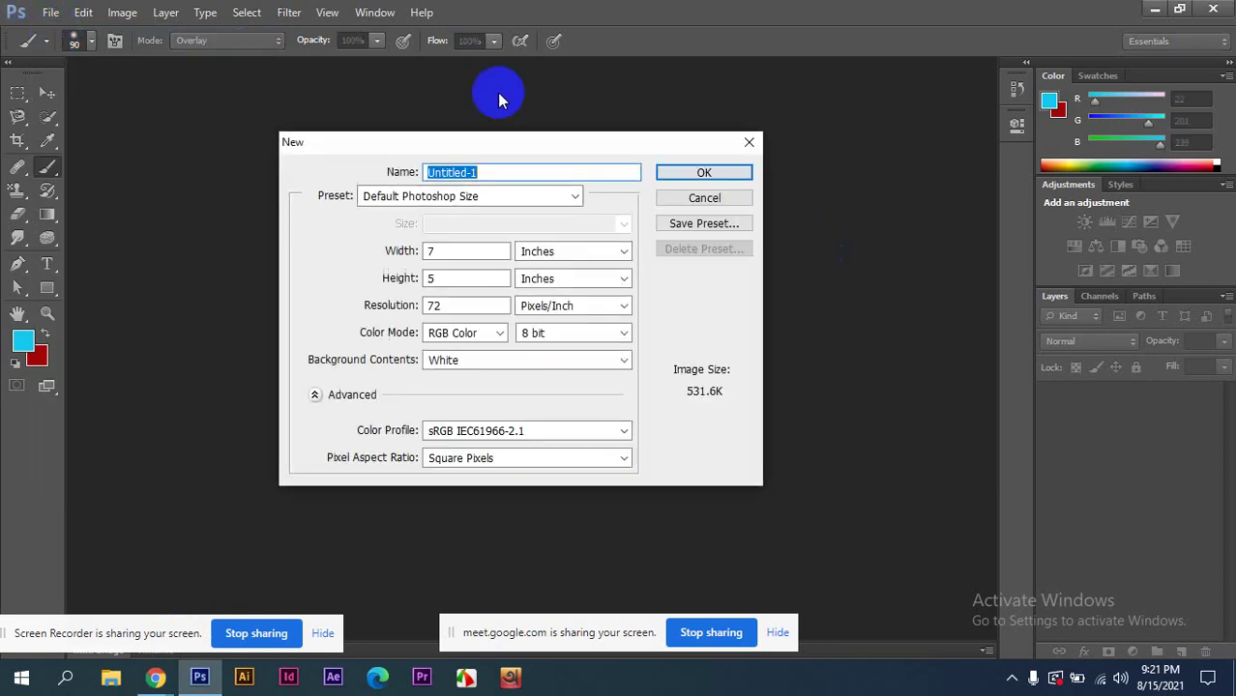
mouse_move(566, 148)
mouse_down()
mouse_move(560, 165)
mouse_move(498, 160)
mouse_move(641, 100)
mouse_move(587, 141)
mouse_up()
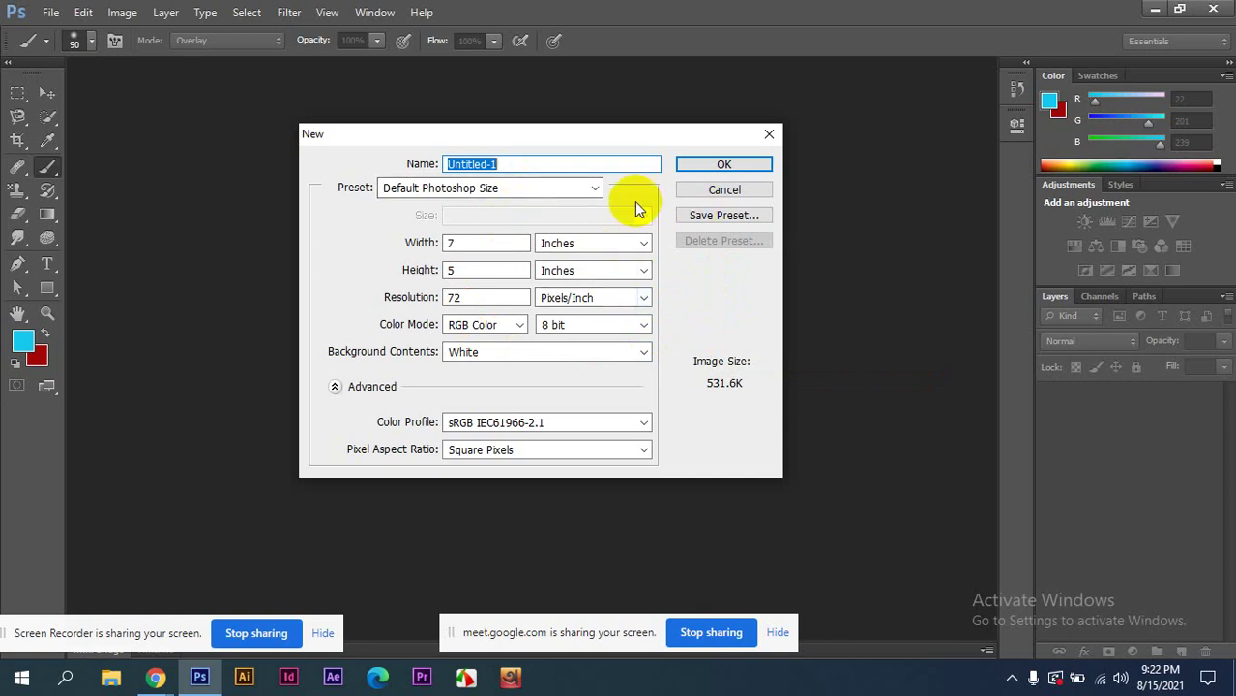
click(591, 190)
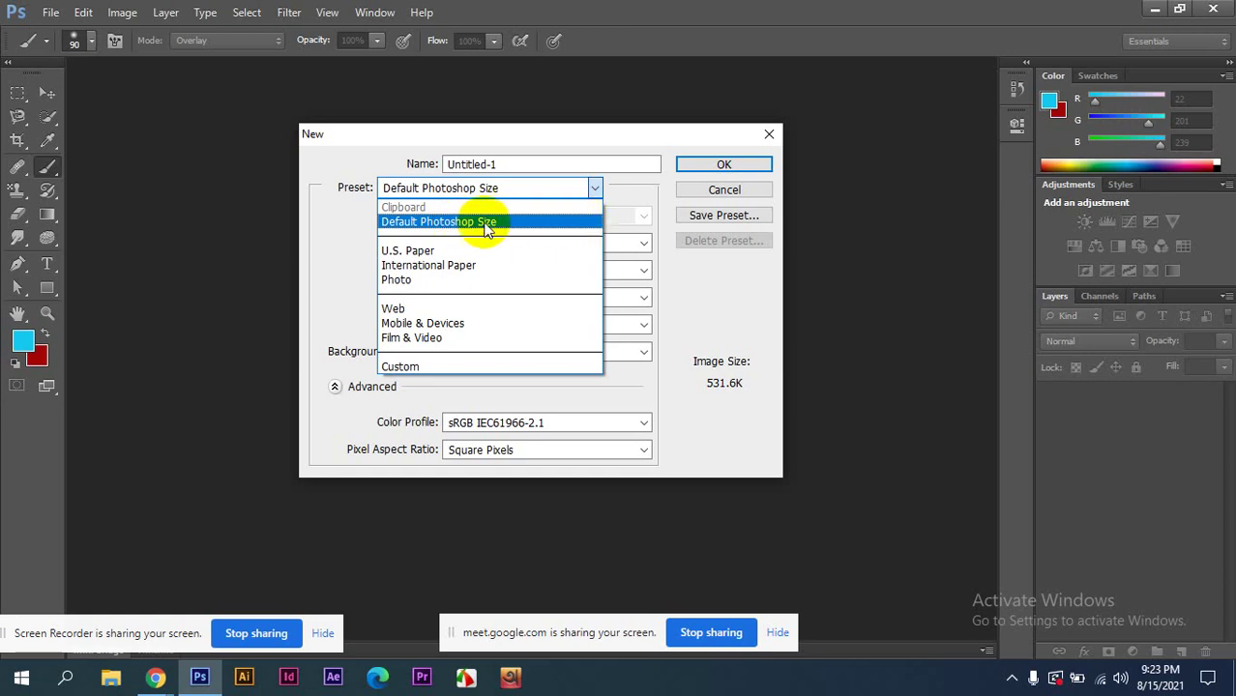
click(399, 251)
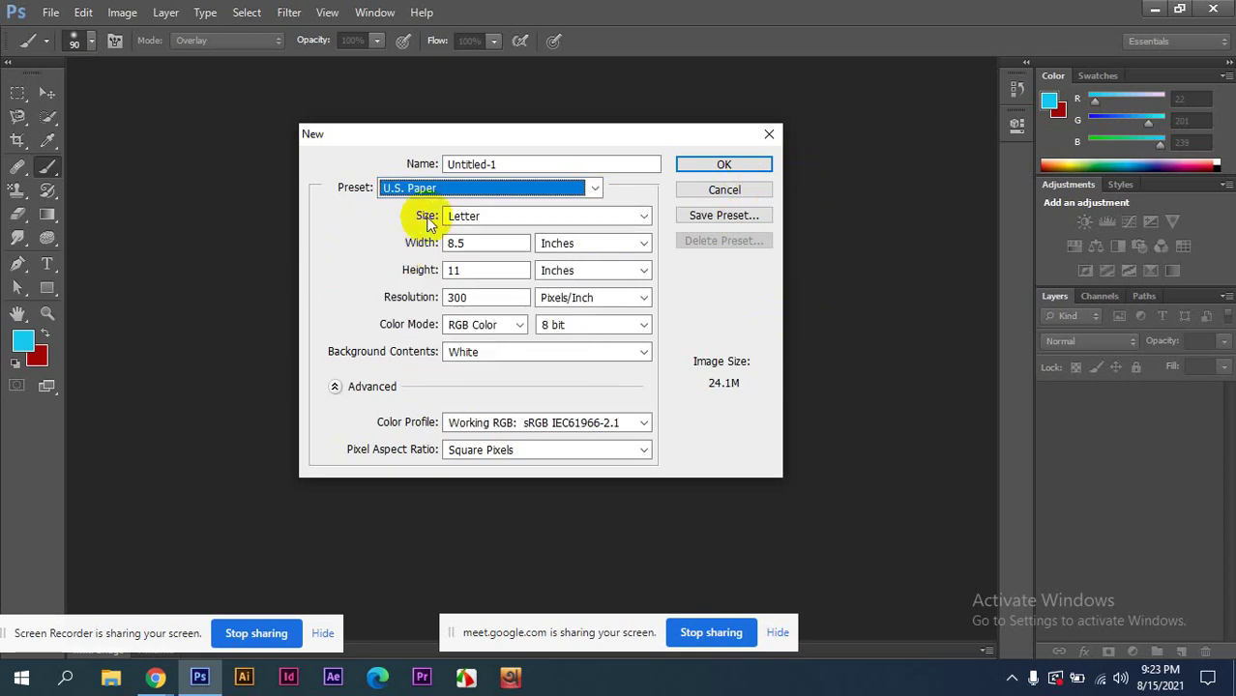
- Examine the page sizes offered under the U.S. Paper preset, keeping Letter
click(646, 214)
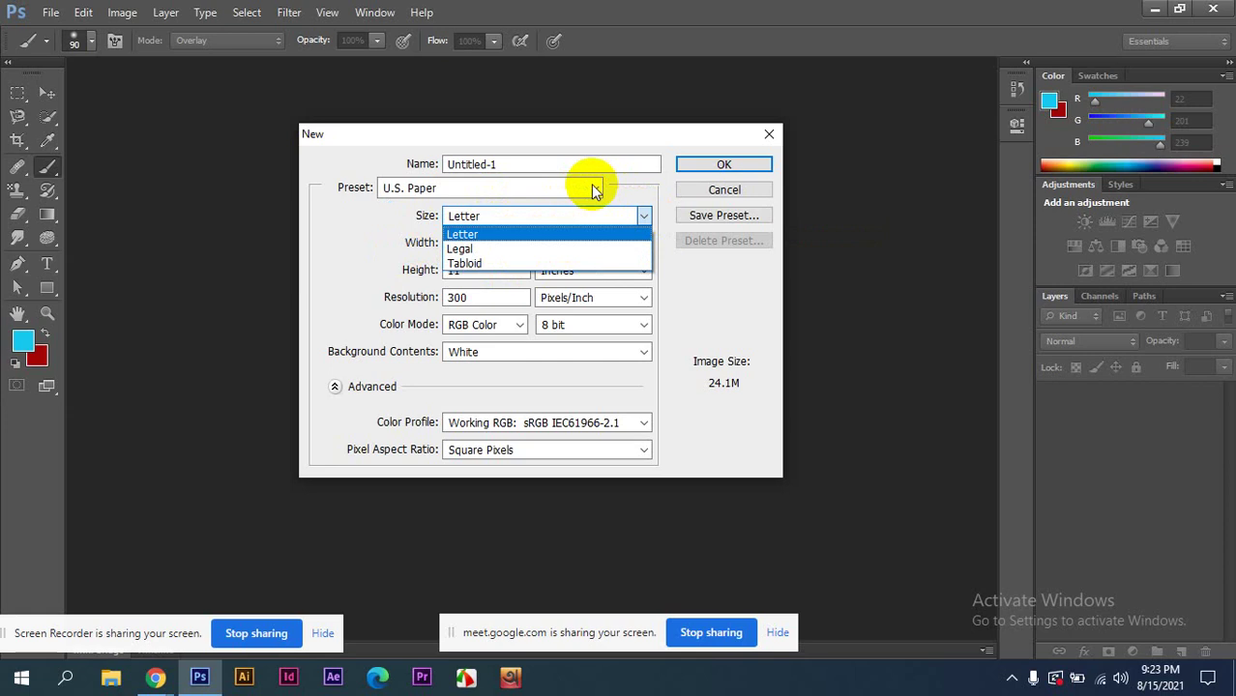
click(591, 184)
click(591, 184)
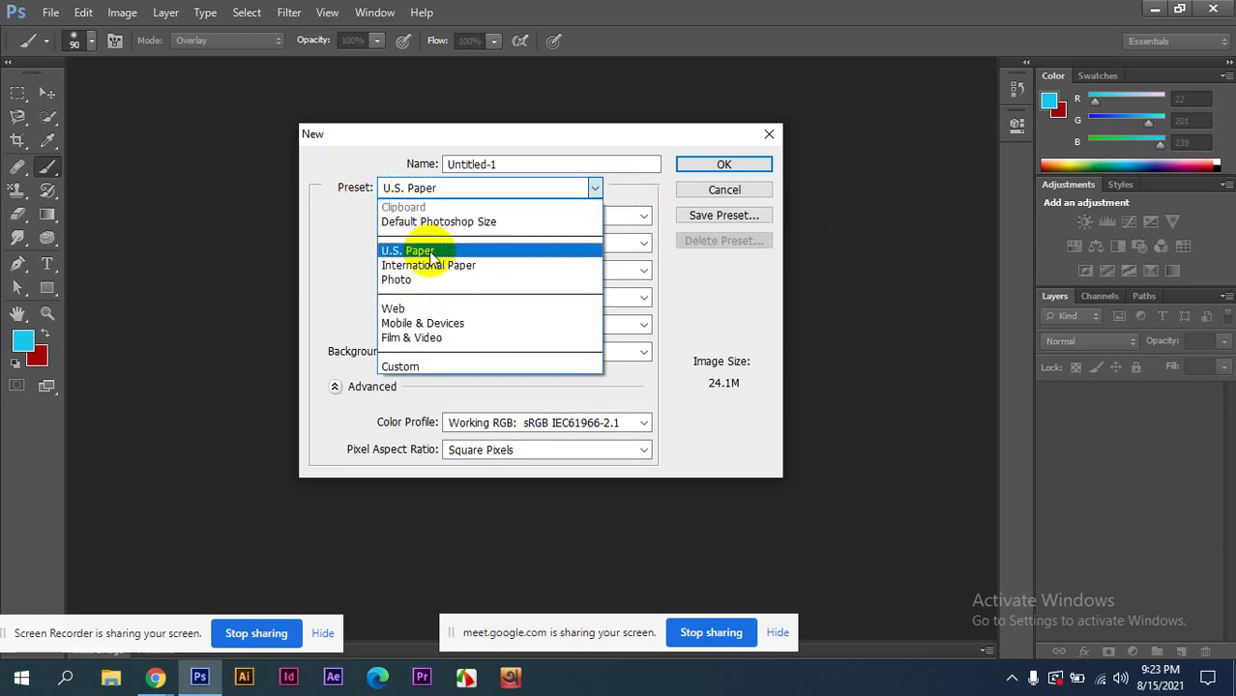
click(432, 254)
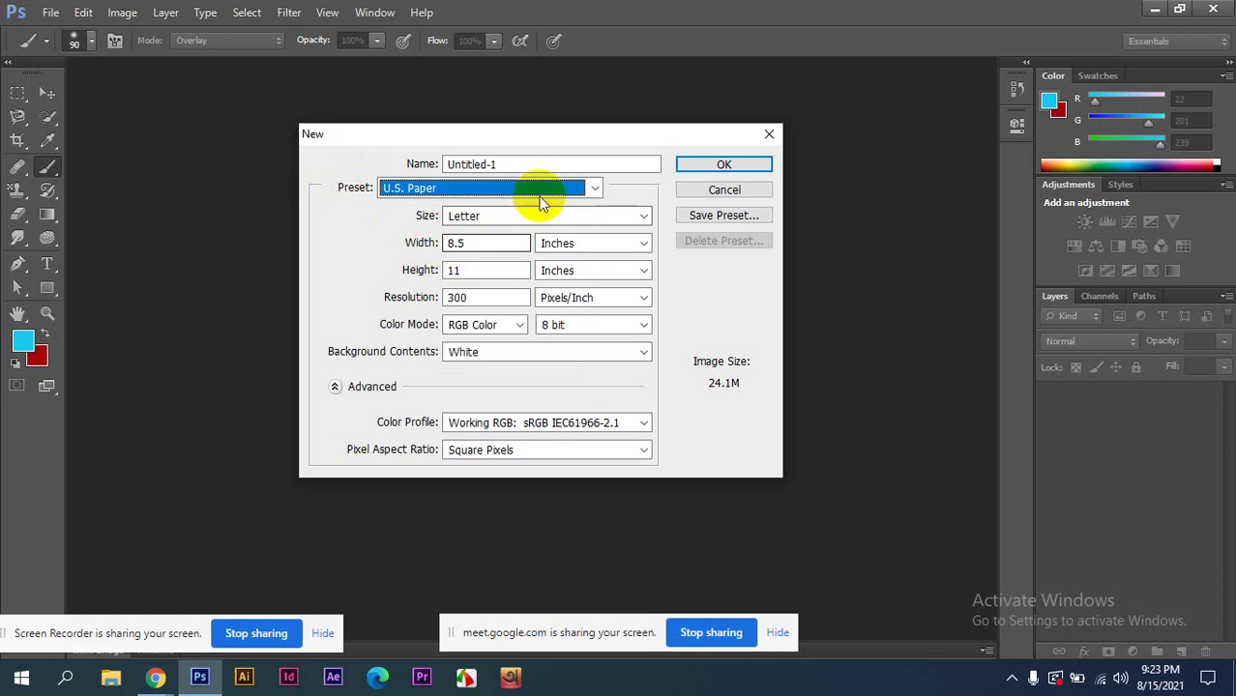
click(646, 217)
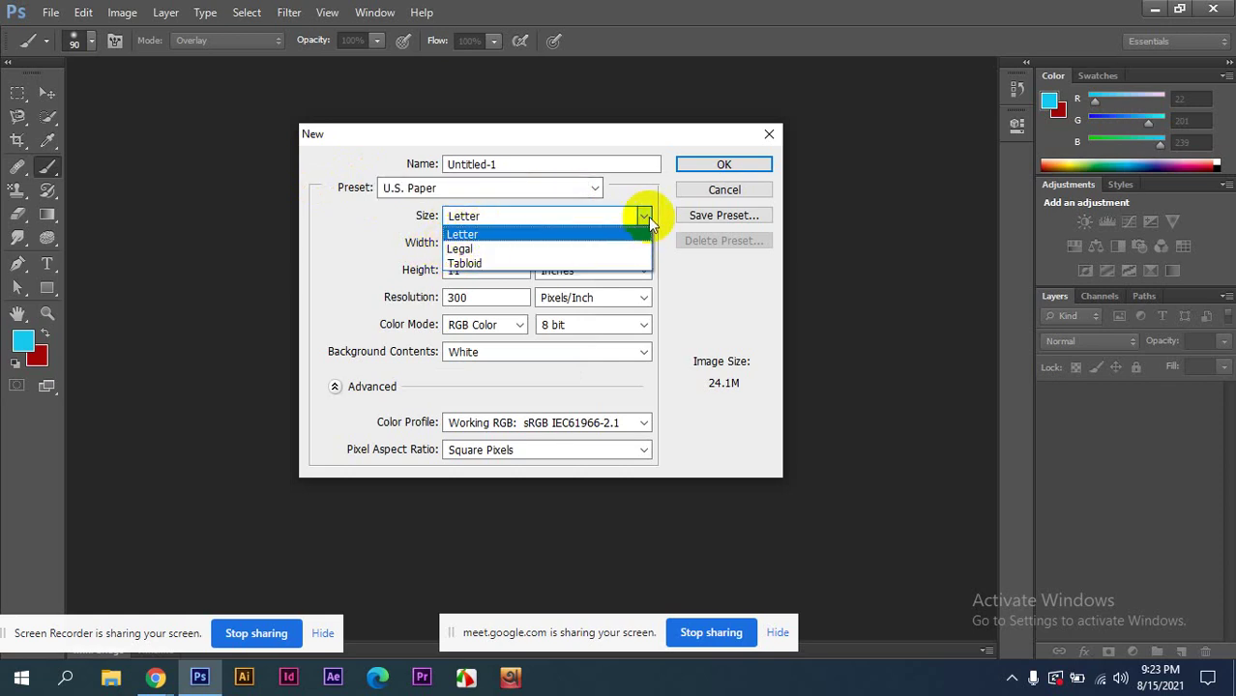
click(648, 217)
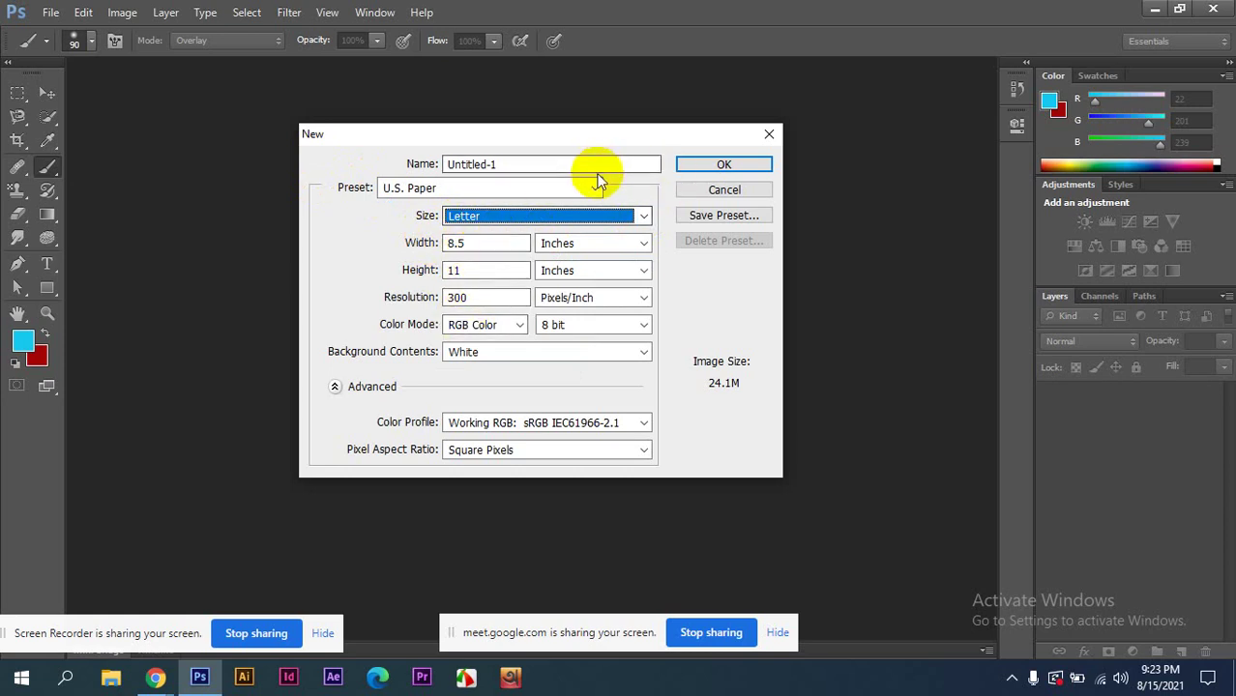
- Change the document preset to International Paper and review its page sizes, keeping A4
click(595, 186)
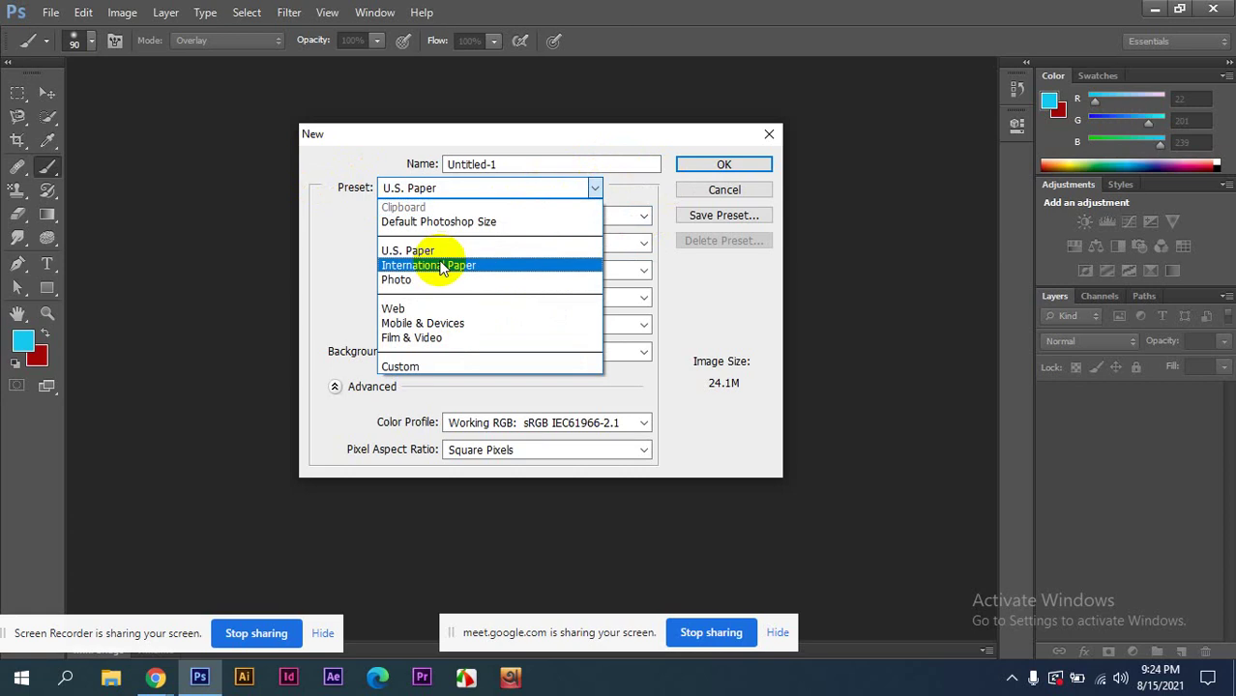
click(441, 266)
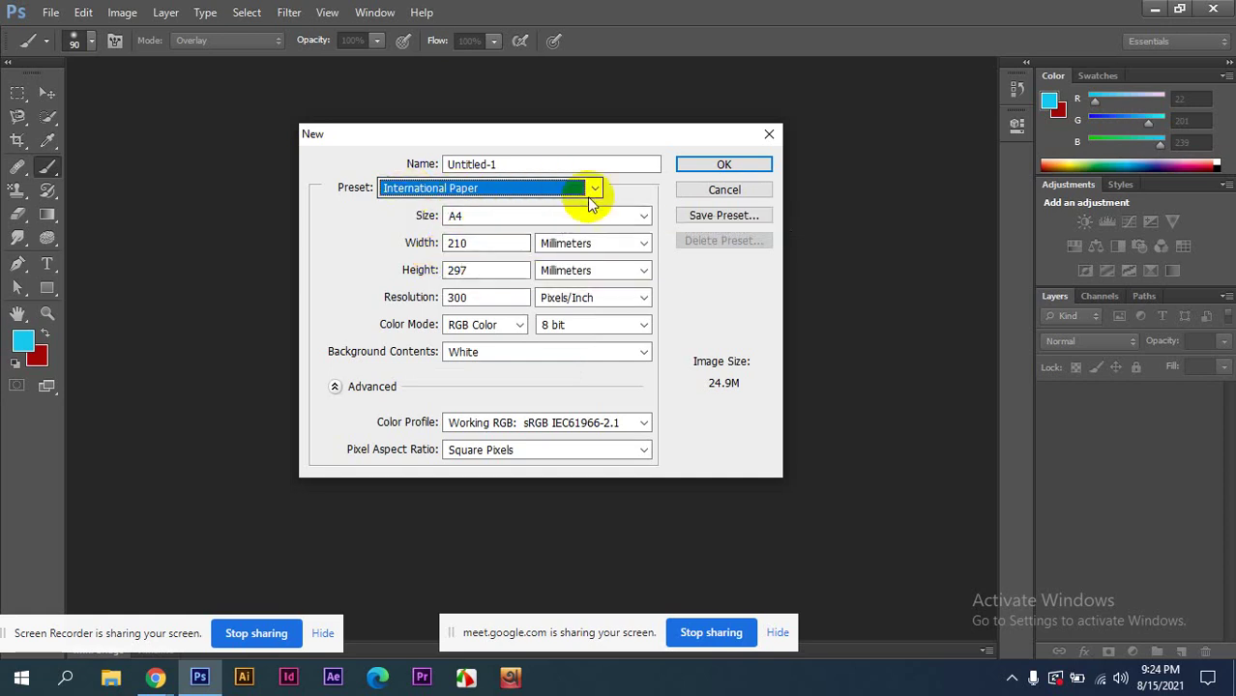
click(644, 216)
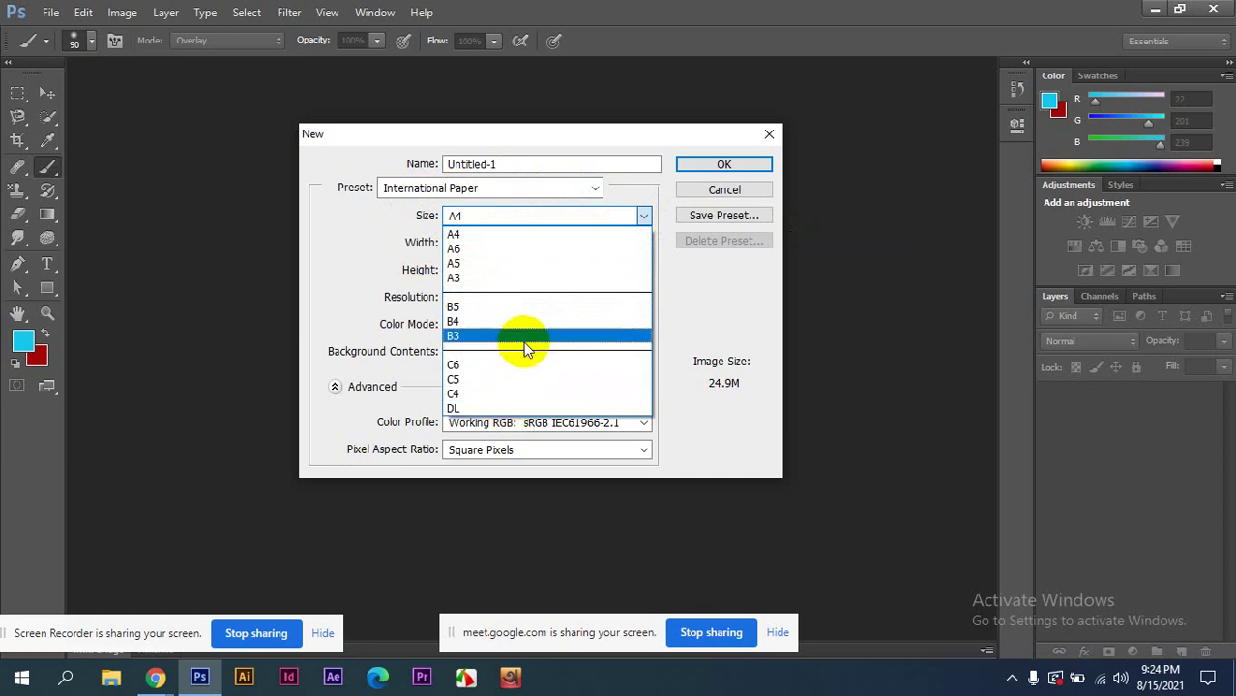
click(646, 218)
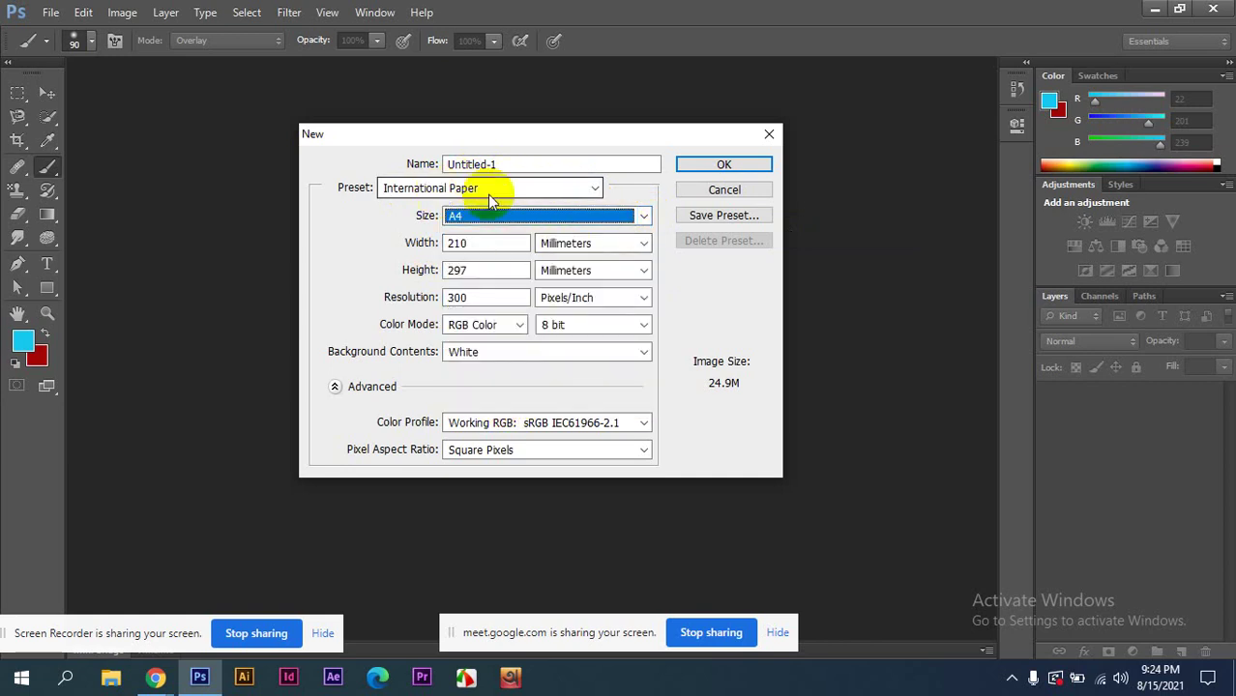
- Review the available document presets, return to U.S. Paper and look through its page sizes again
click(595, 189)
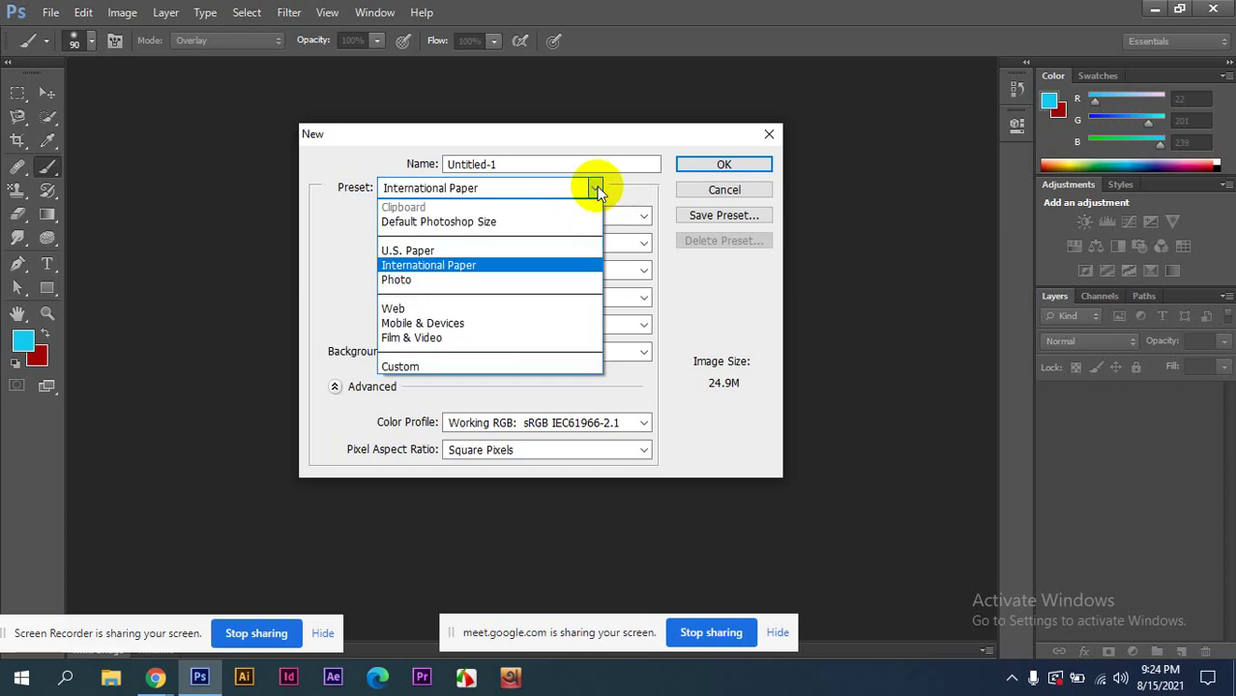
click(599, 187)
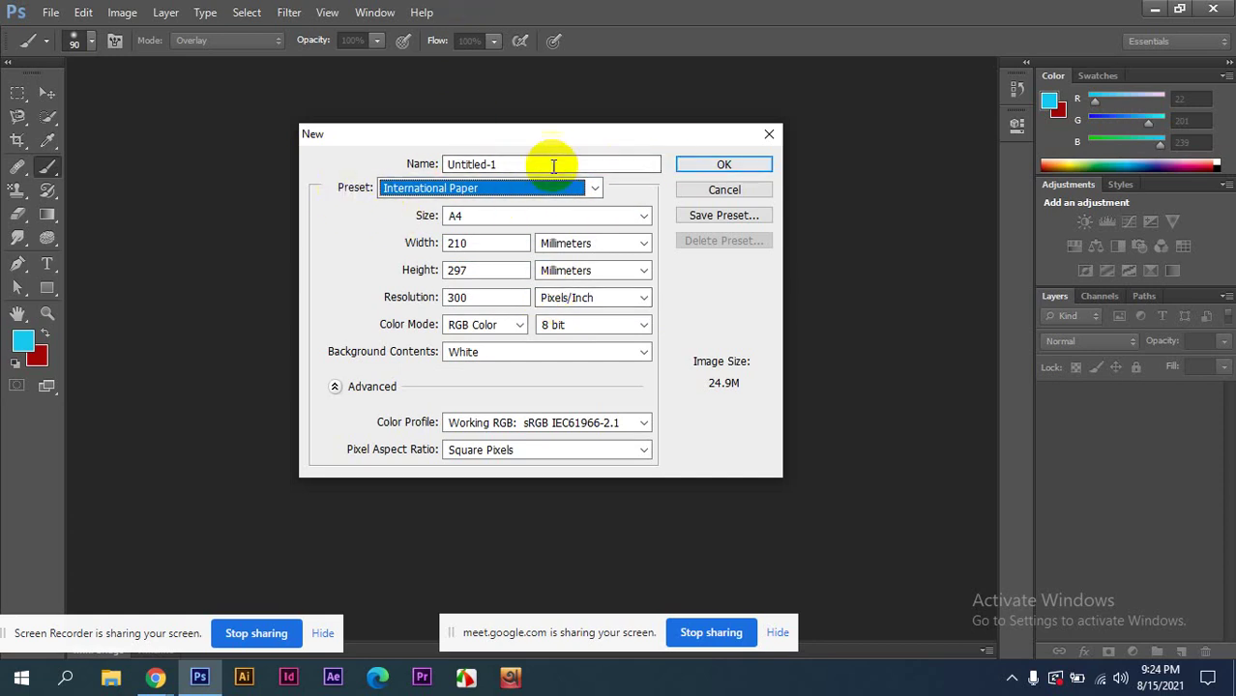
click(594, 189)
click(594, 192)
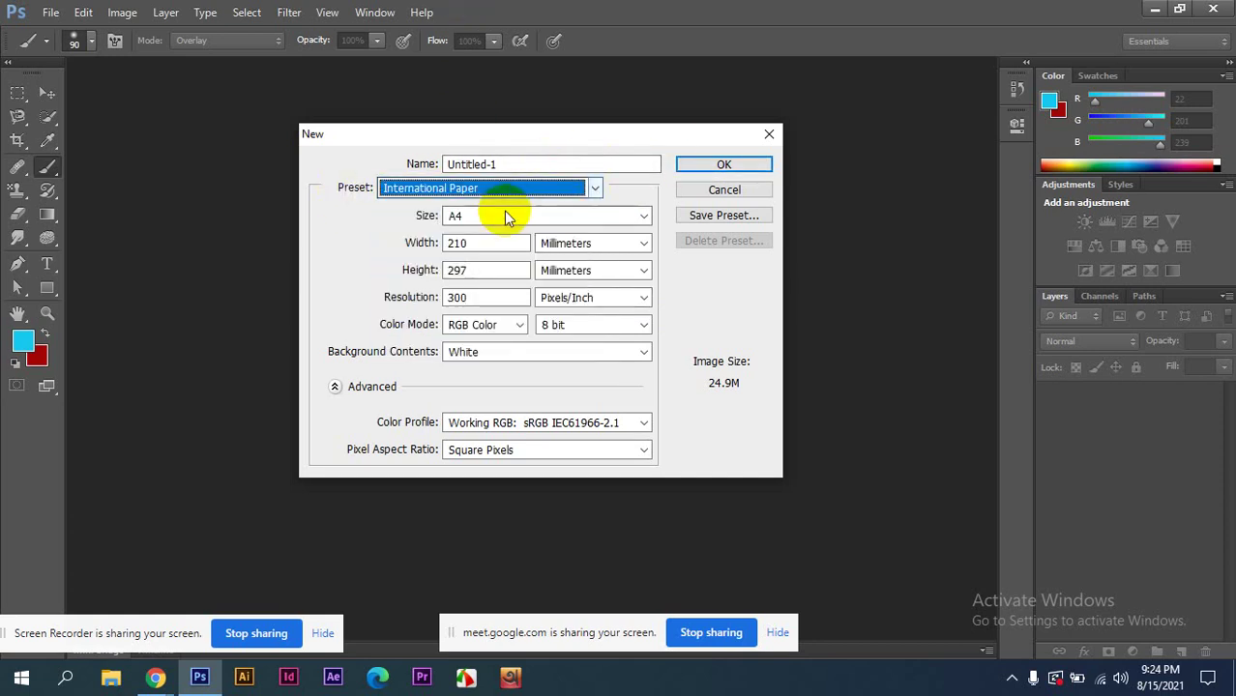
click(592, 188)
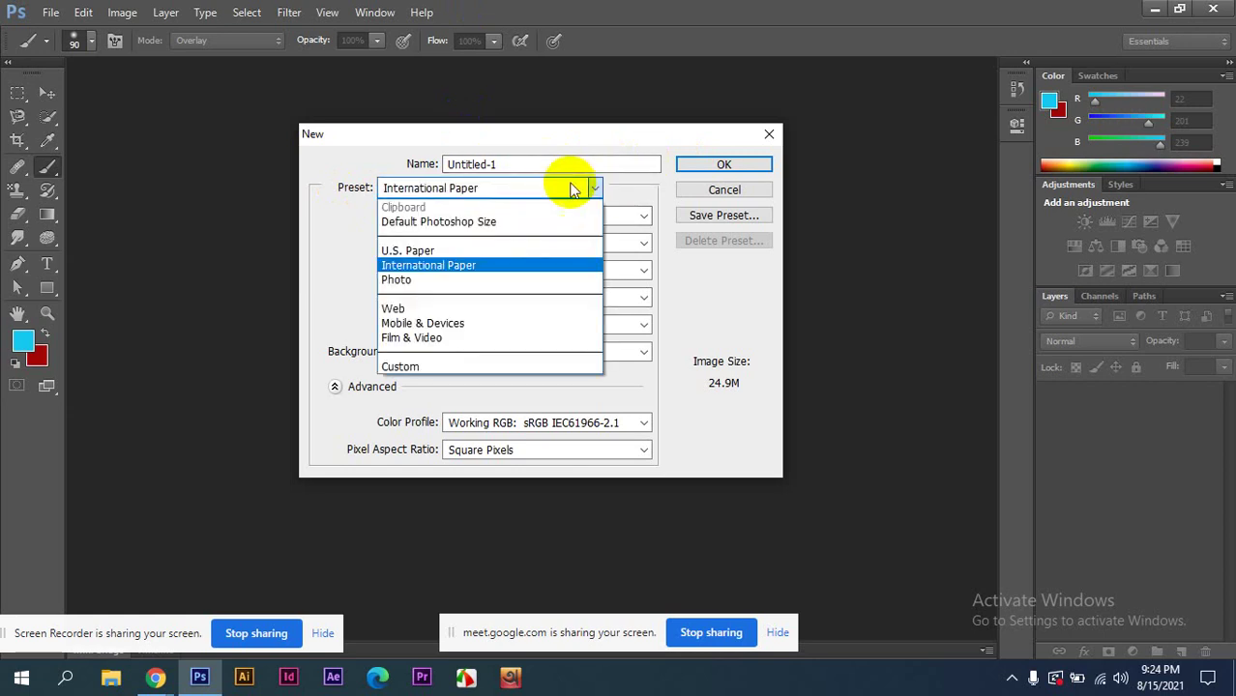
click(492, 250)
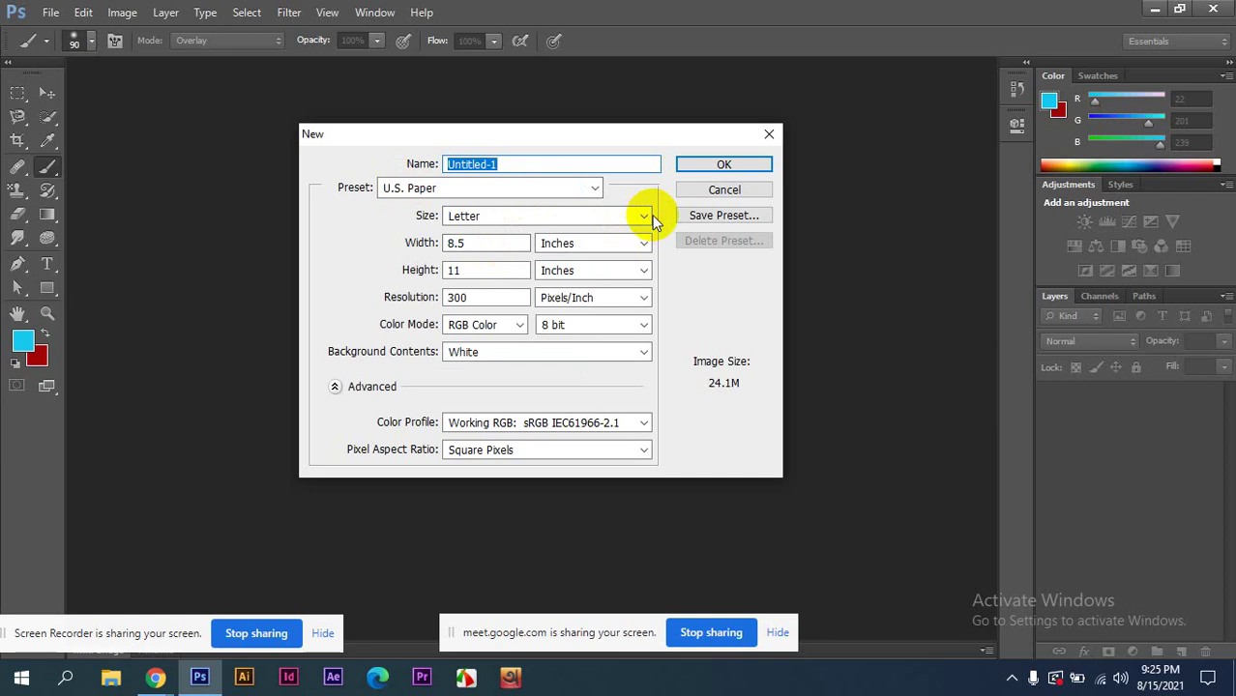
click(643, 216)
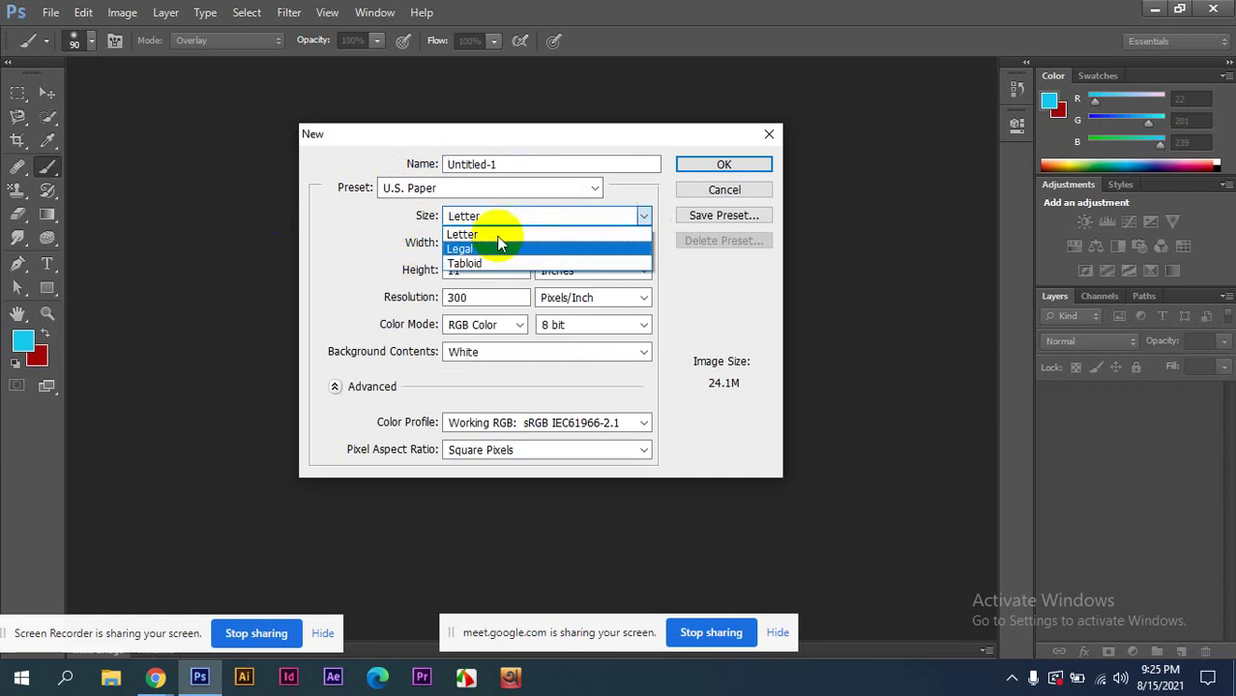
click(592, 189)
click(592, 189)
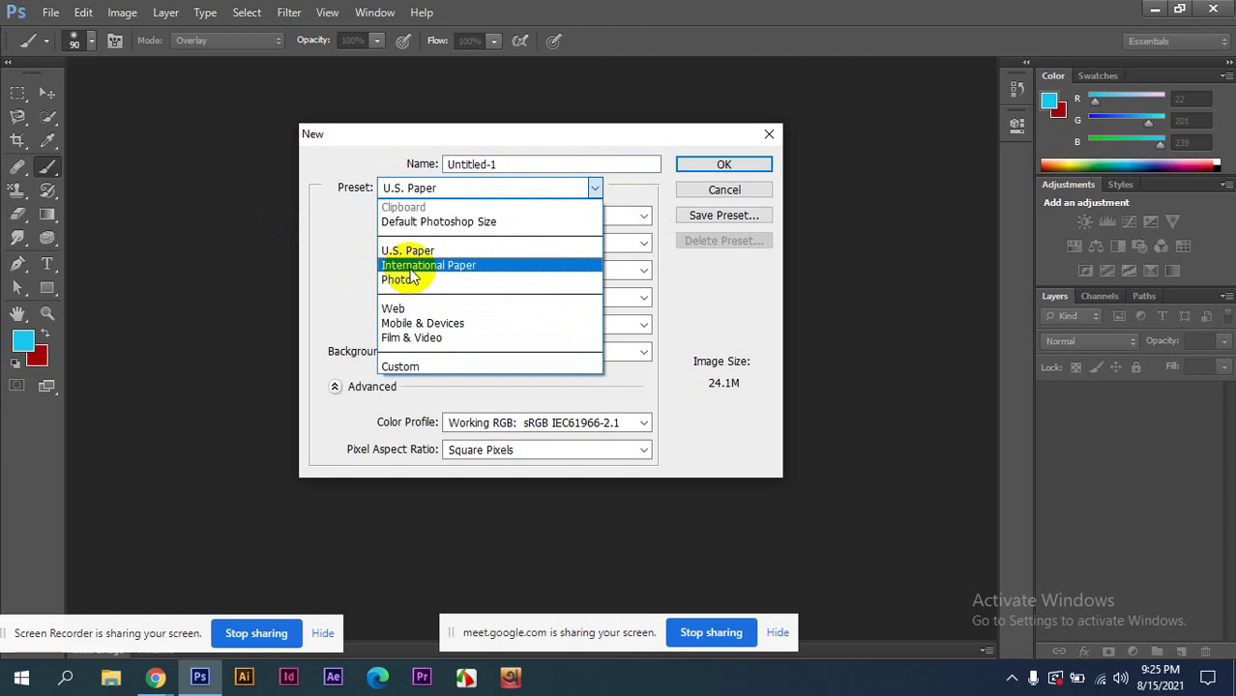
- Switch to the Google Meet call in Chrome, admit the waiting participant, and return to Photoshop
click(154, 678)
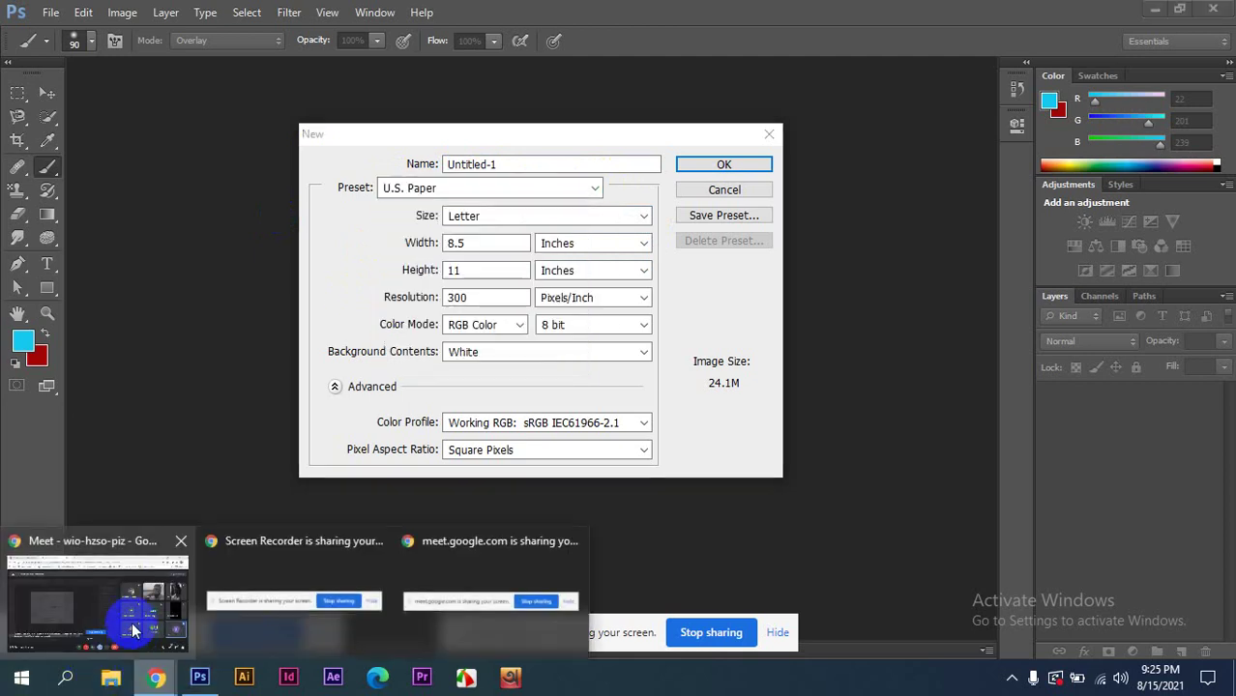
click(133, 631)
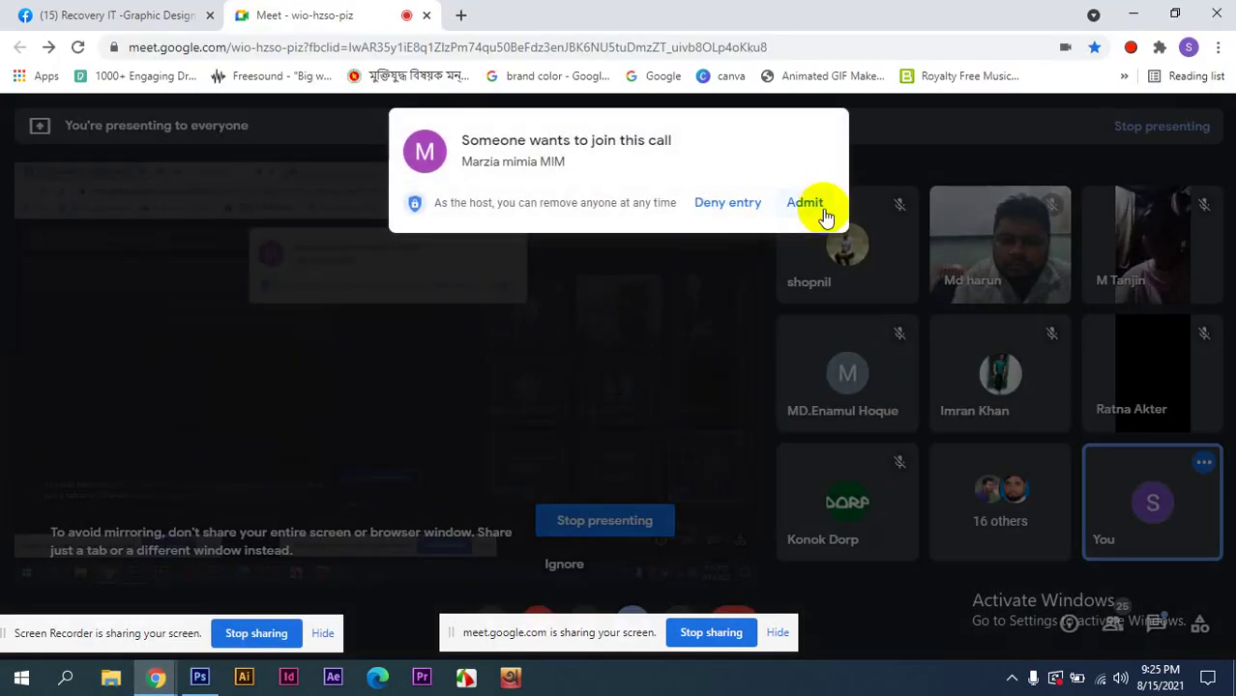
click(822, 209)
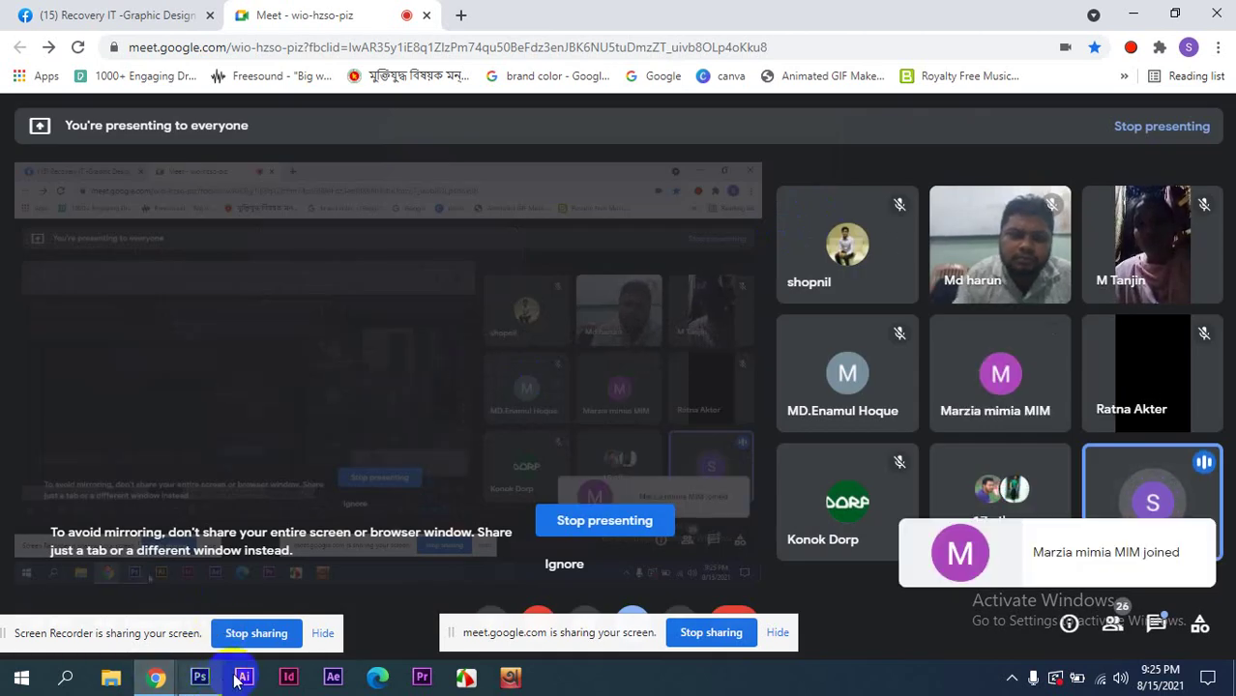
click(199, 677)
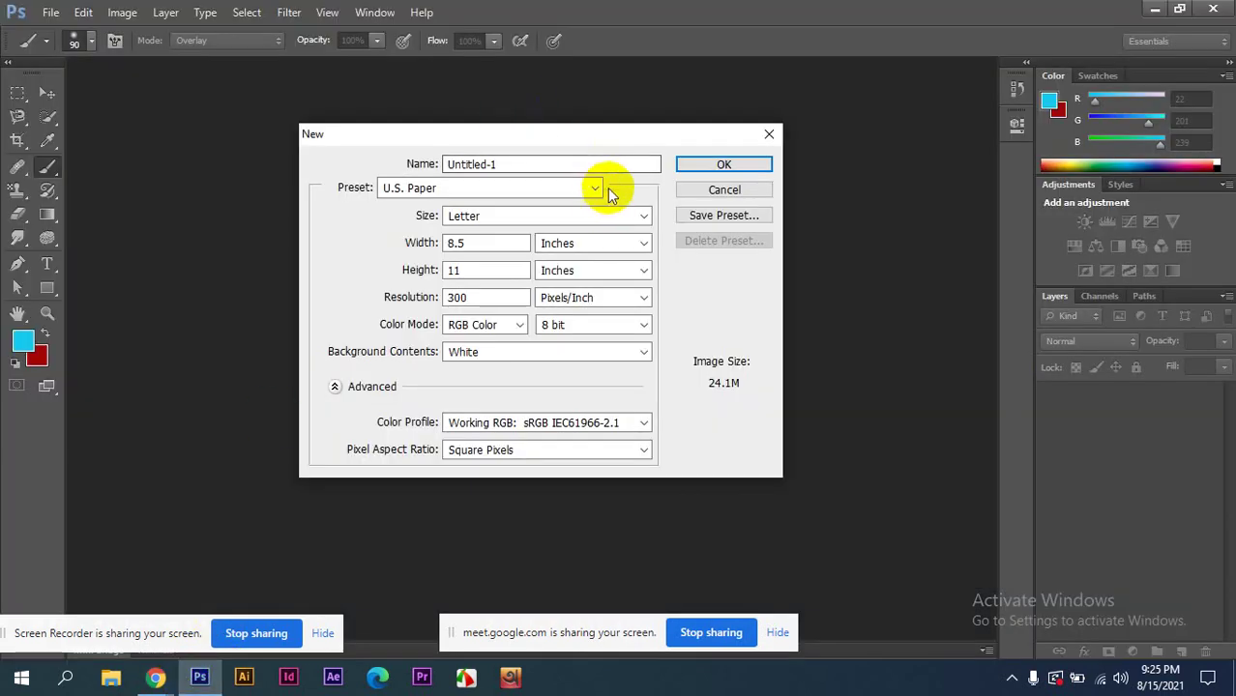
- Select the International Paper preset again and show its list of A, B and C page sizes
click(595, 189)
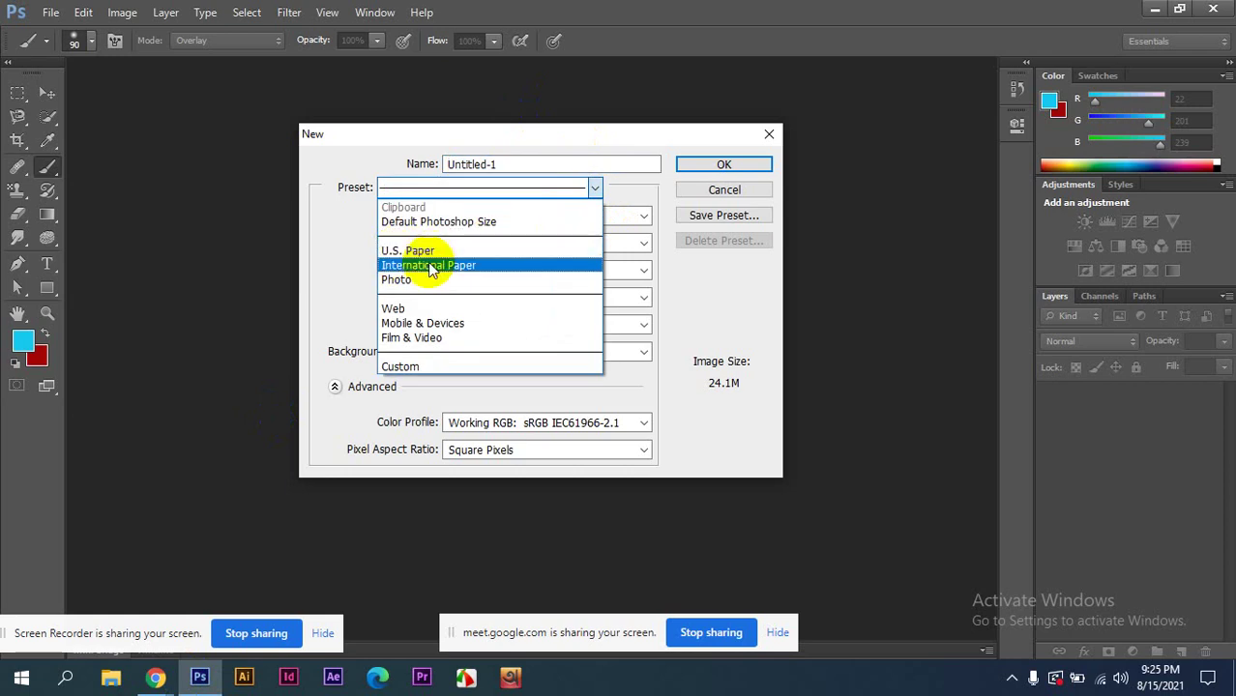
click(432, 267)
click(645, 216)
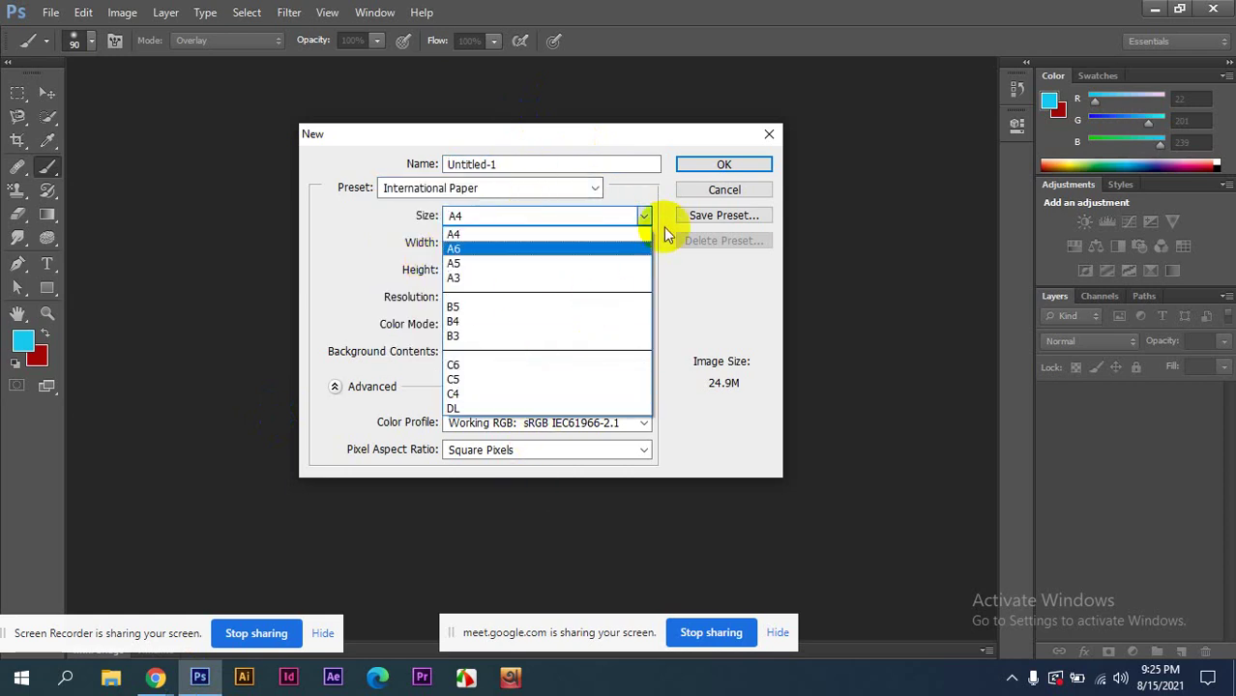
- Change the document preset to Web and show its predefined pixel sizes
click(598, 187)
click(595, 188)
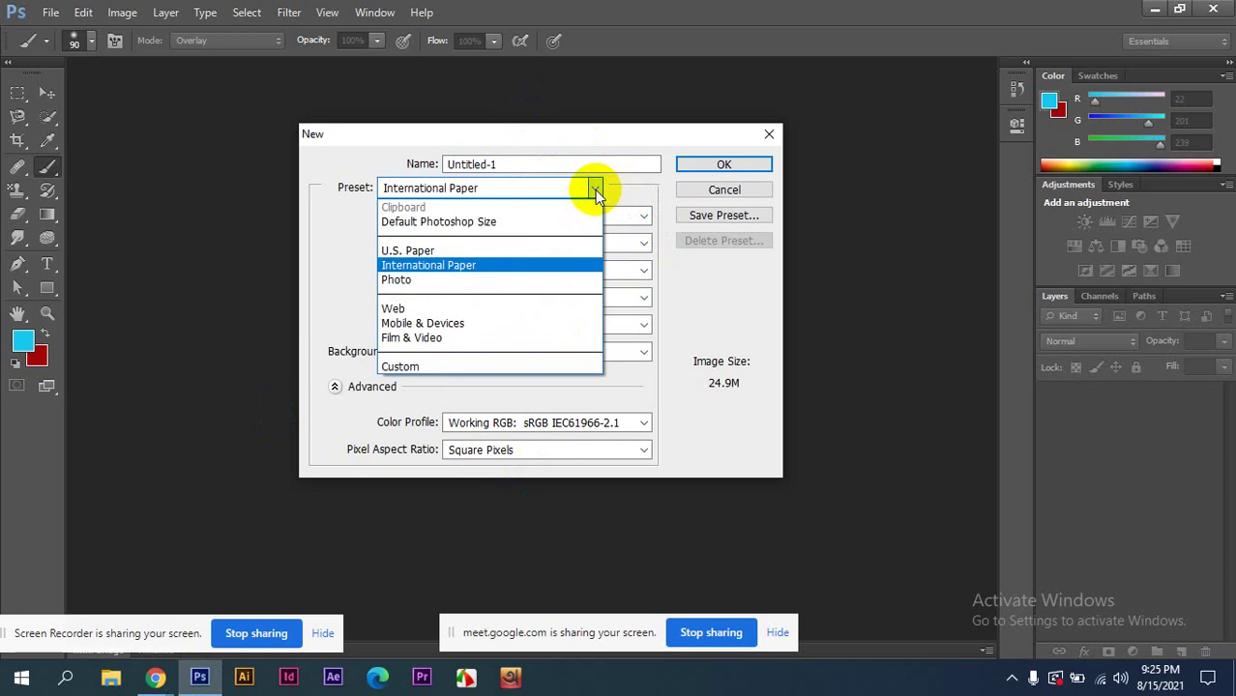
click(443, 308)
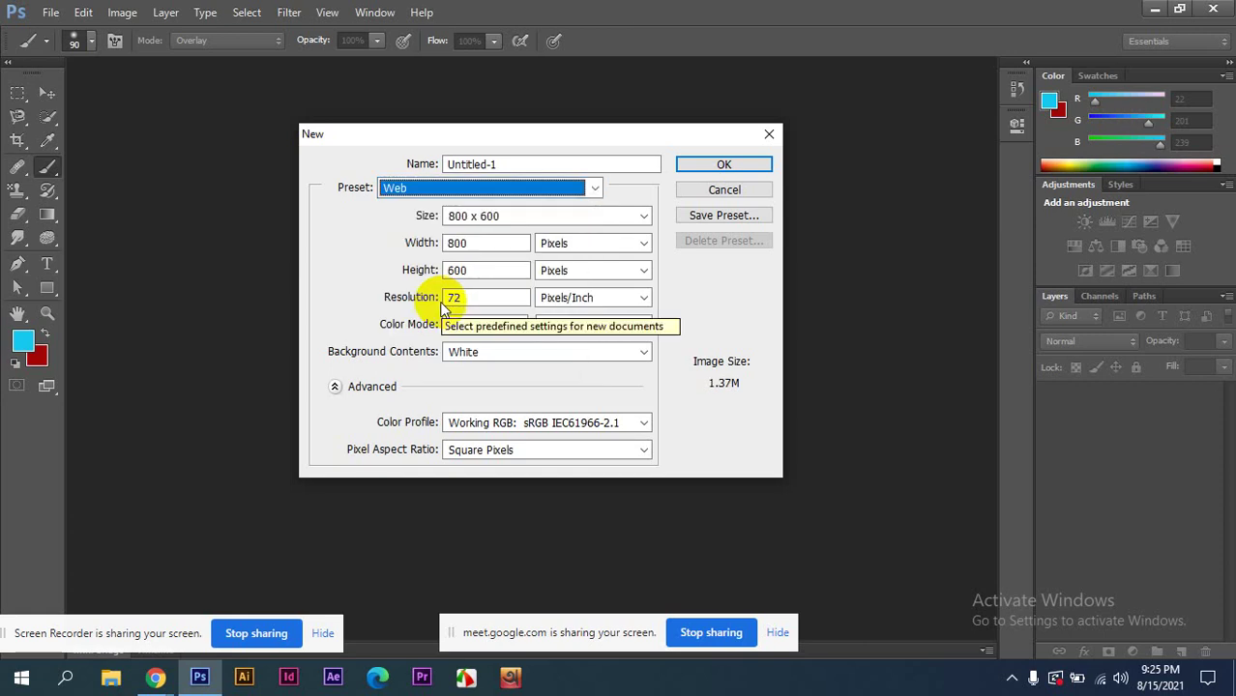
click(643, 213)
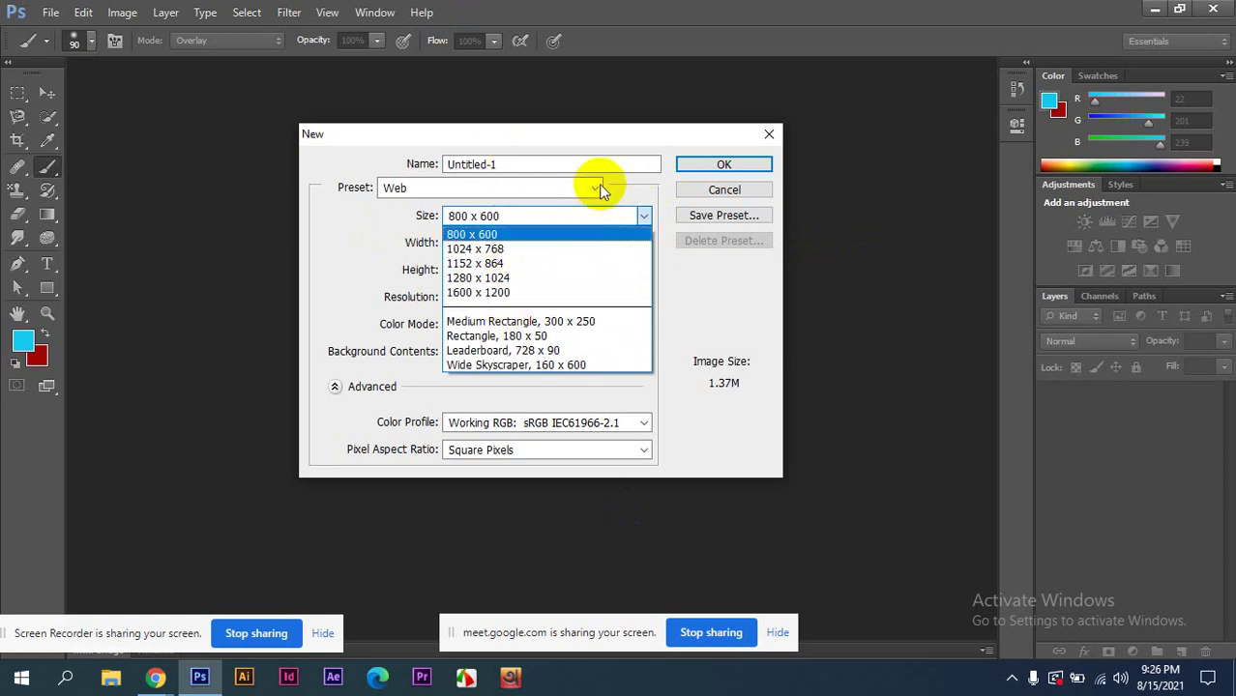
- Change the document preset to Mobile & Devices and show its predefined screen sizes
click(596, 189)
click(597, 189)
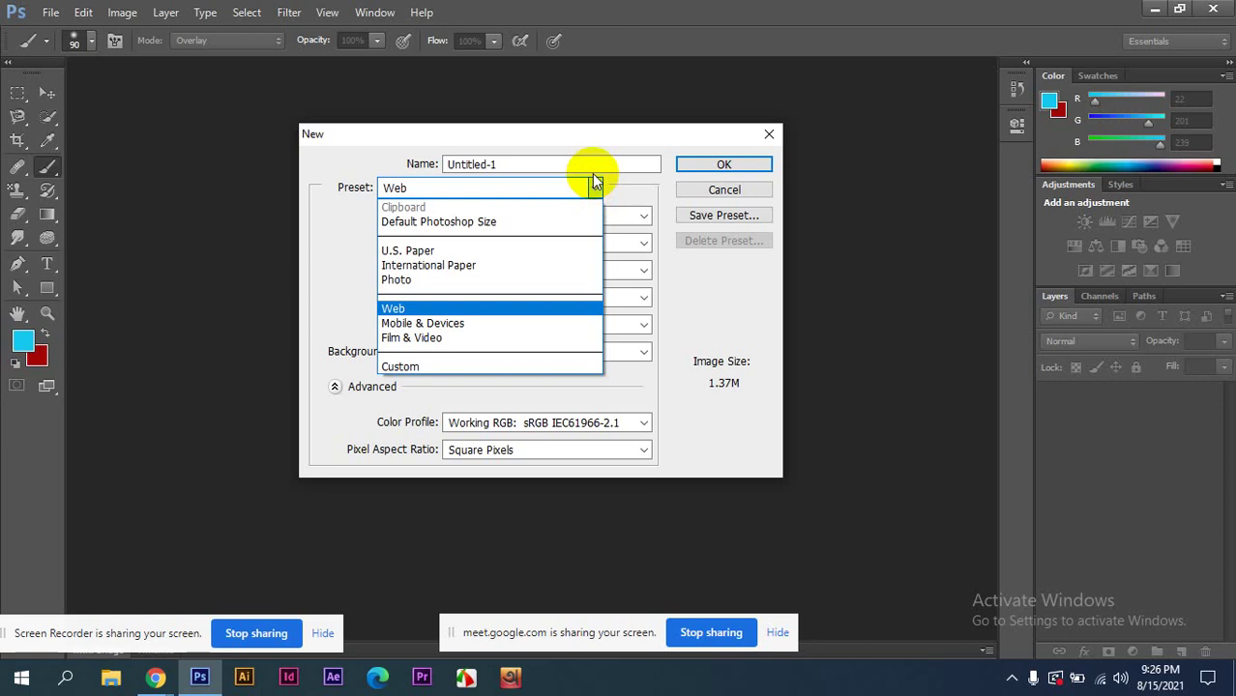
click(463, 323)
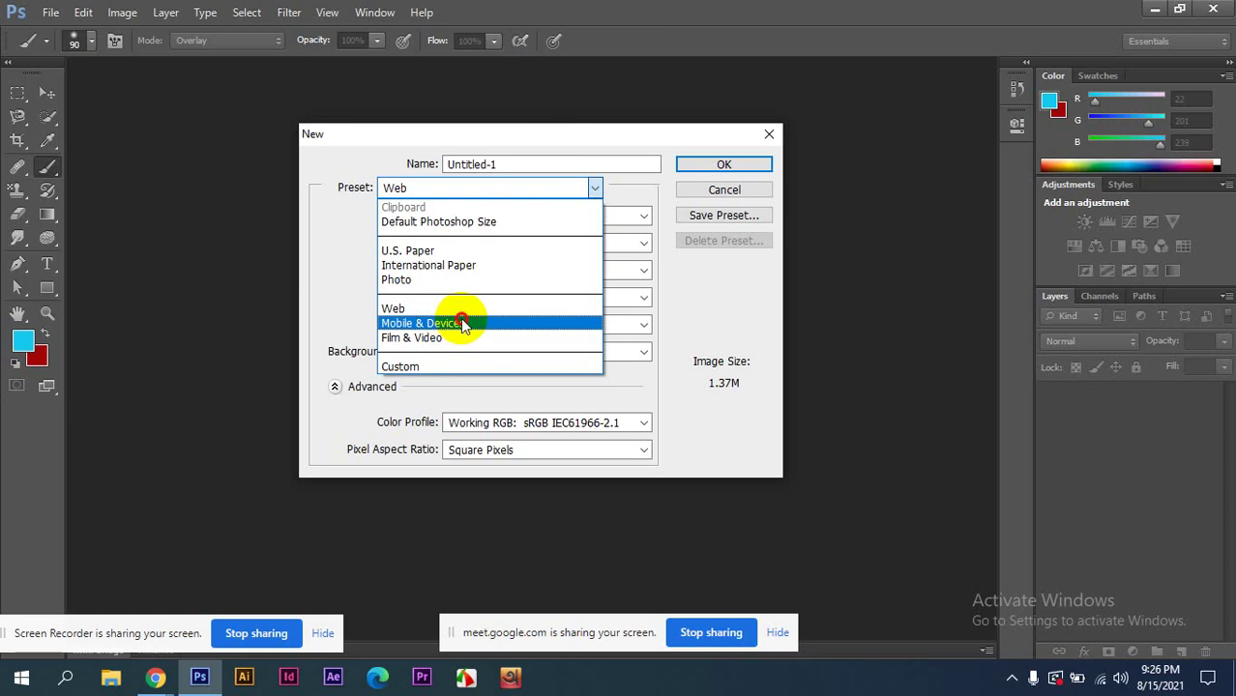
click(641, 218)
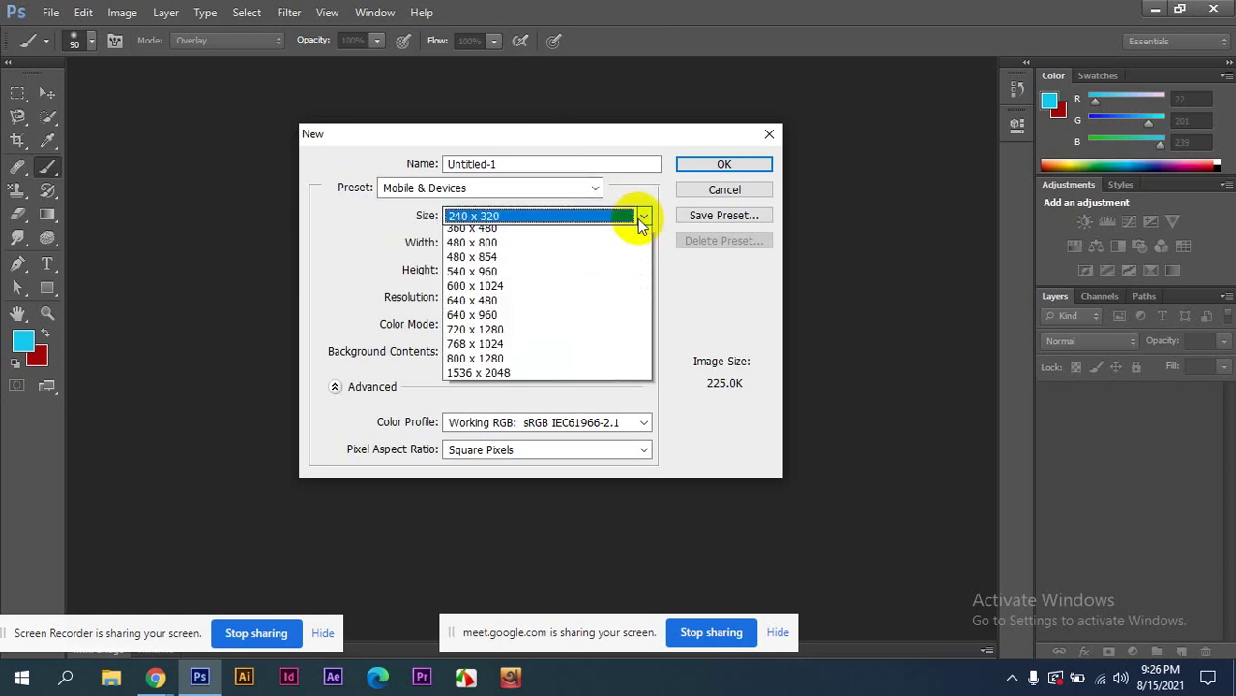
- Leave the size list unchanged and set the document preset to Film & Video
click(592, 189)
click(594, 189)
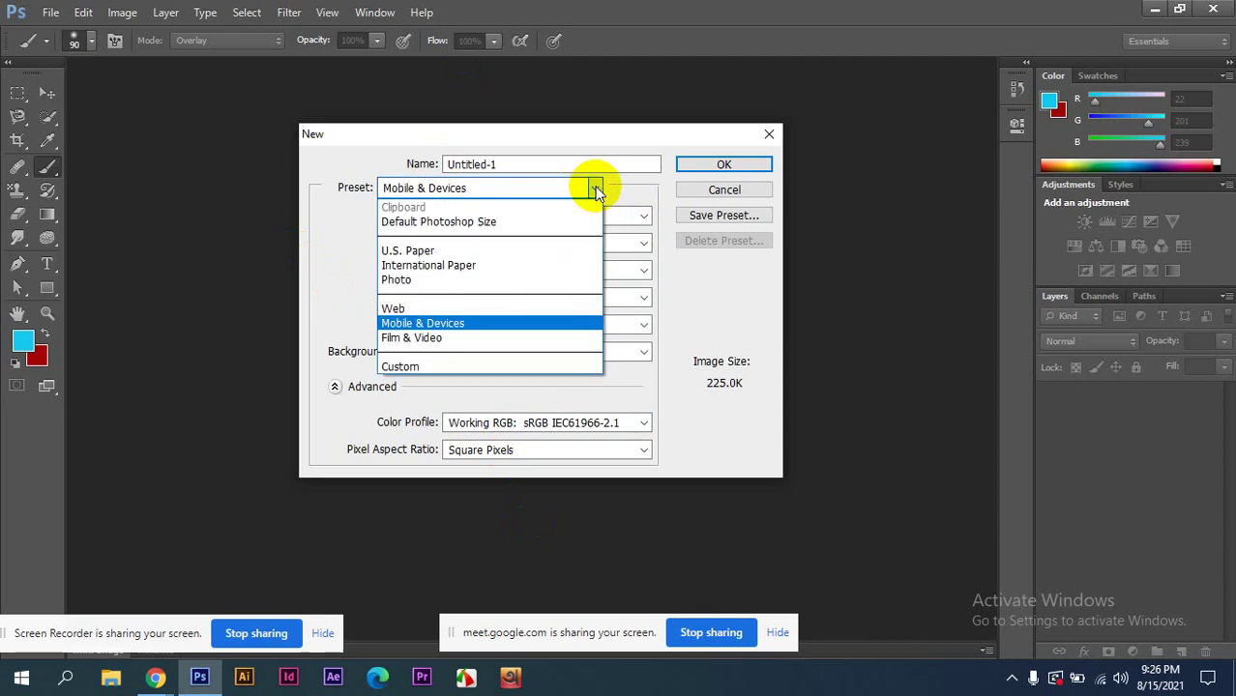
click(412, 338)
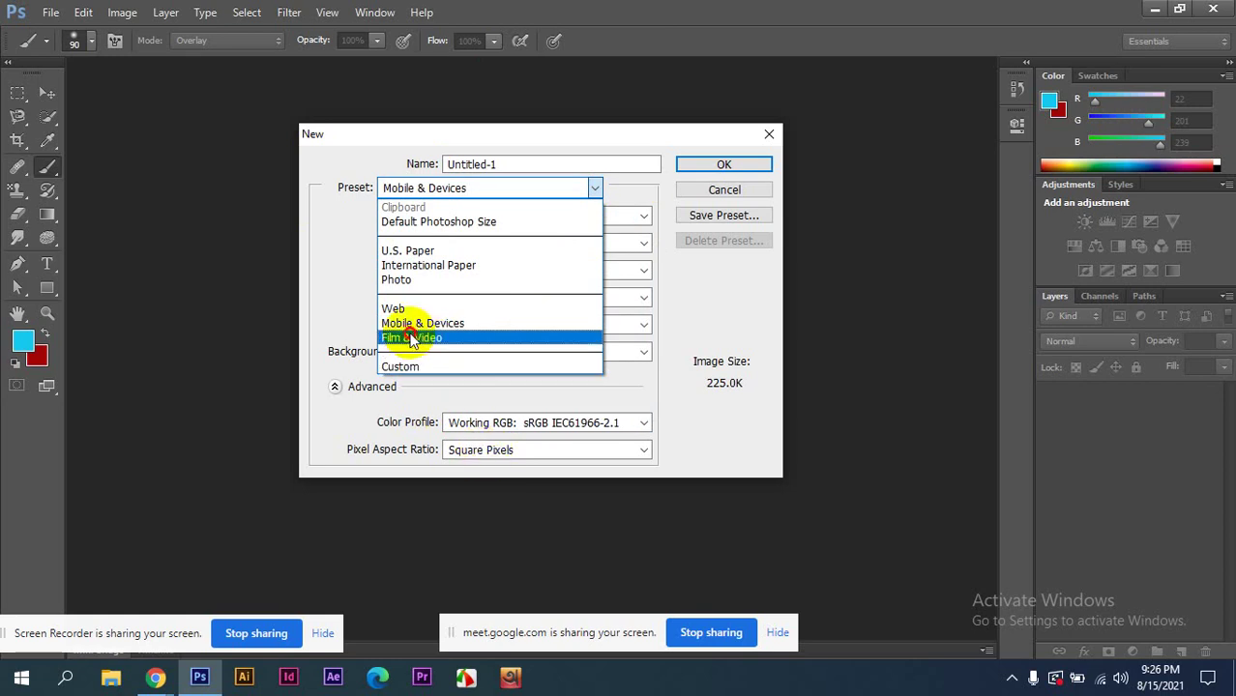
- Show the predefined sizes of the Film & Video preset and review the preset list, keeping Film & Video selected
click(642, 216)
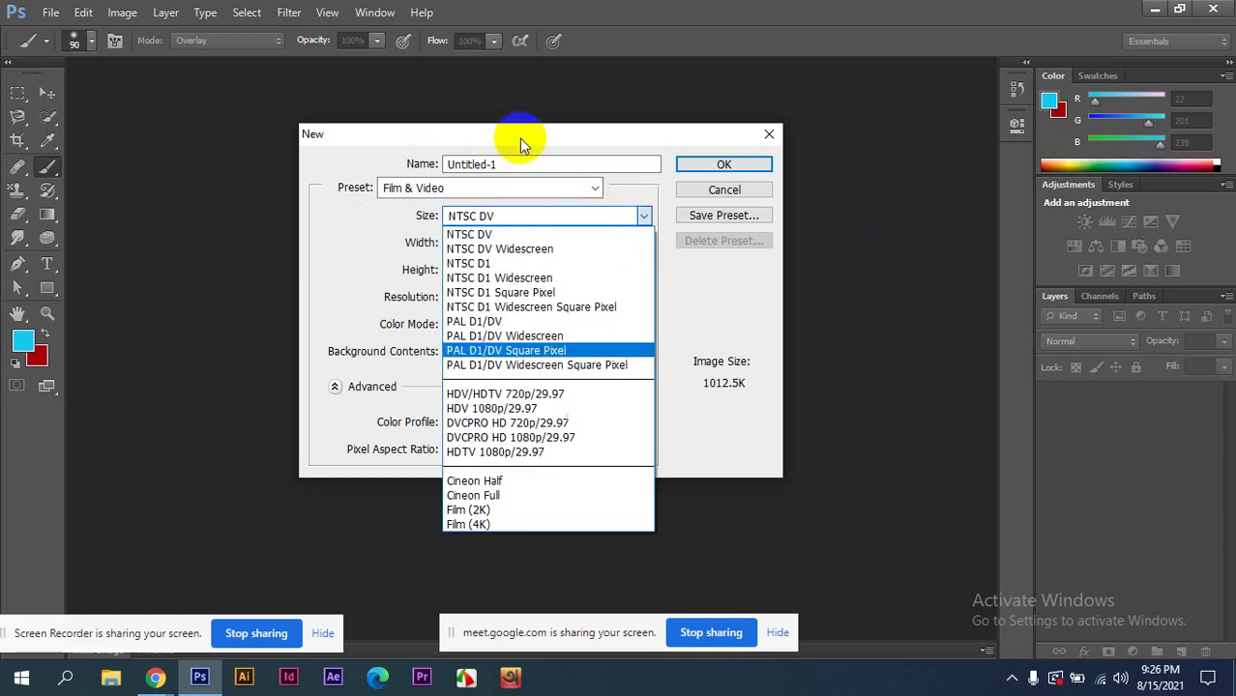
click(603, 187)
click(589, 188)
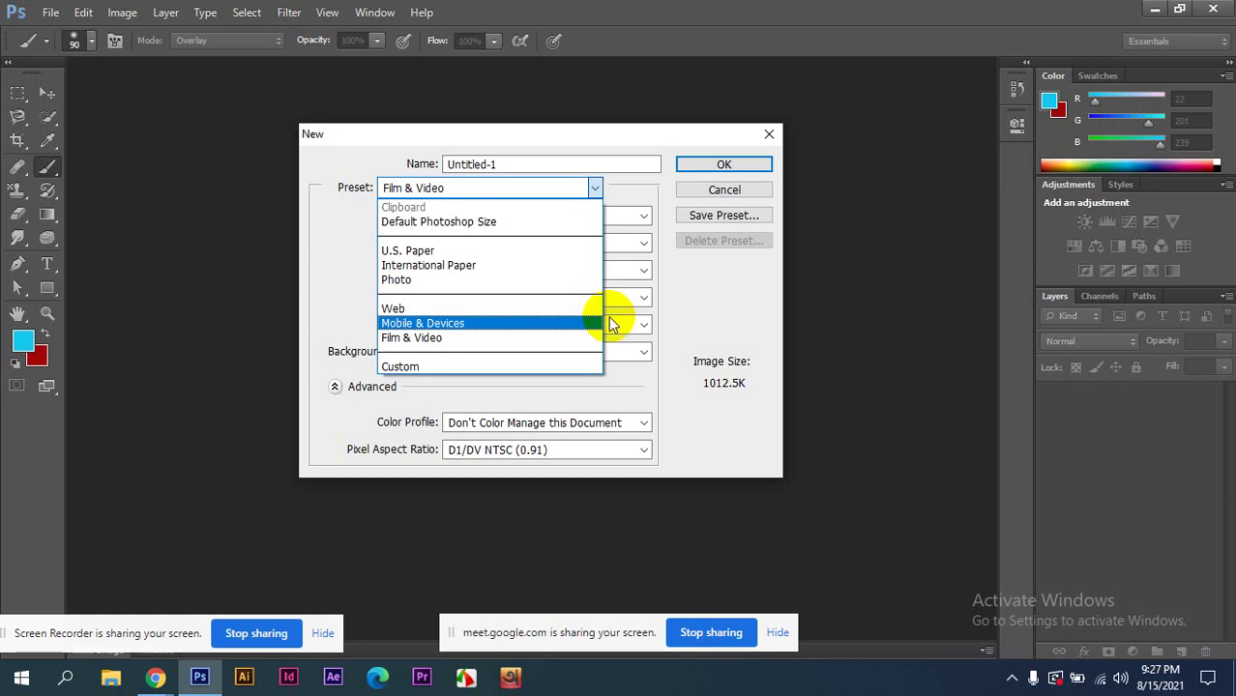
click(693, 279)
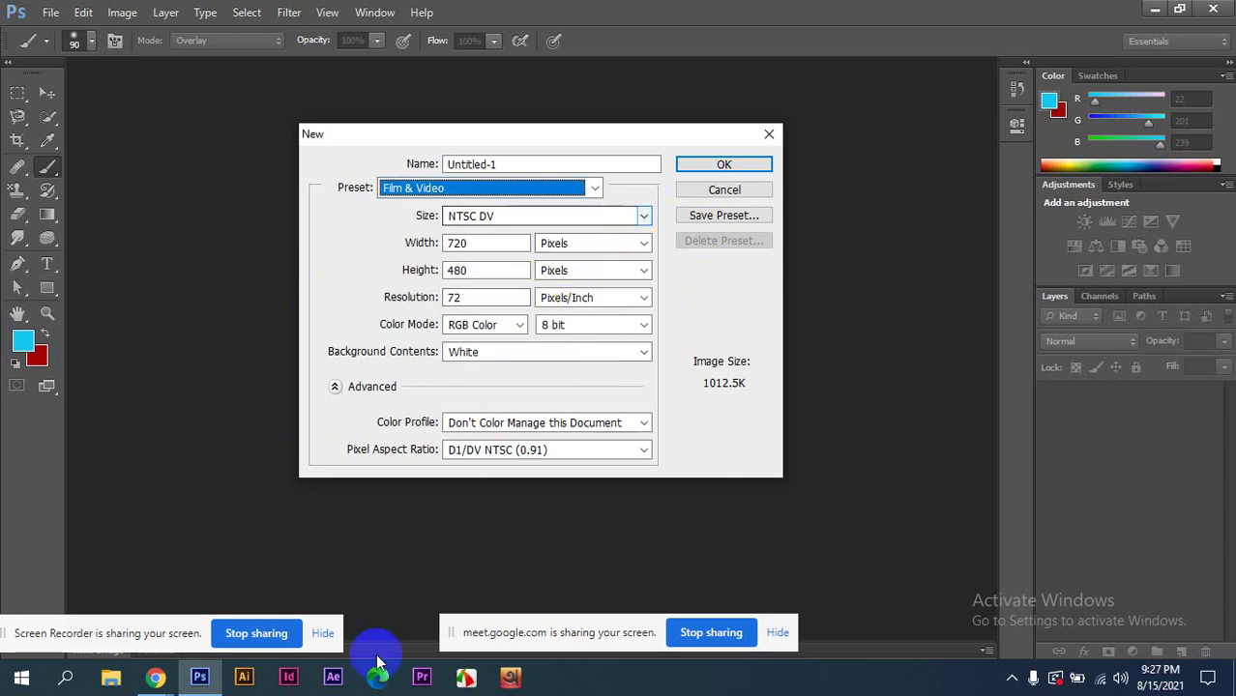
- Switch to the Google Meet call in Chrome to check on the participants and return to Photoshop
mouse_move(155, 677)
click(152, 570)
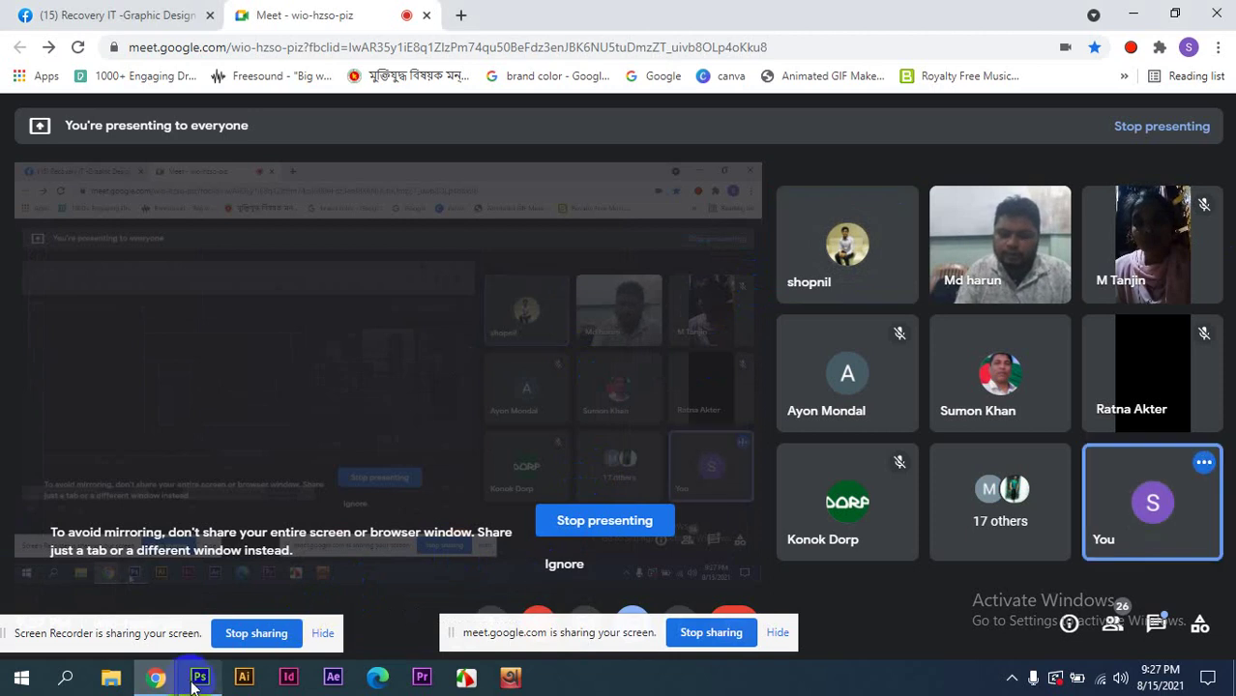
mouse_move(192, 683)
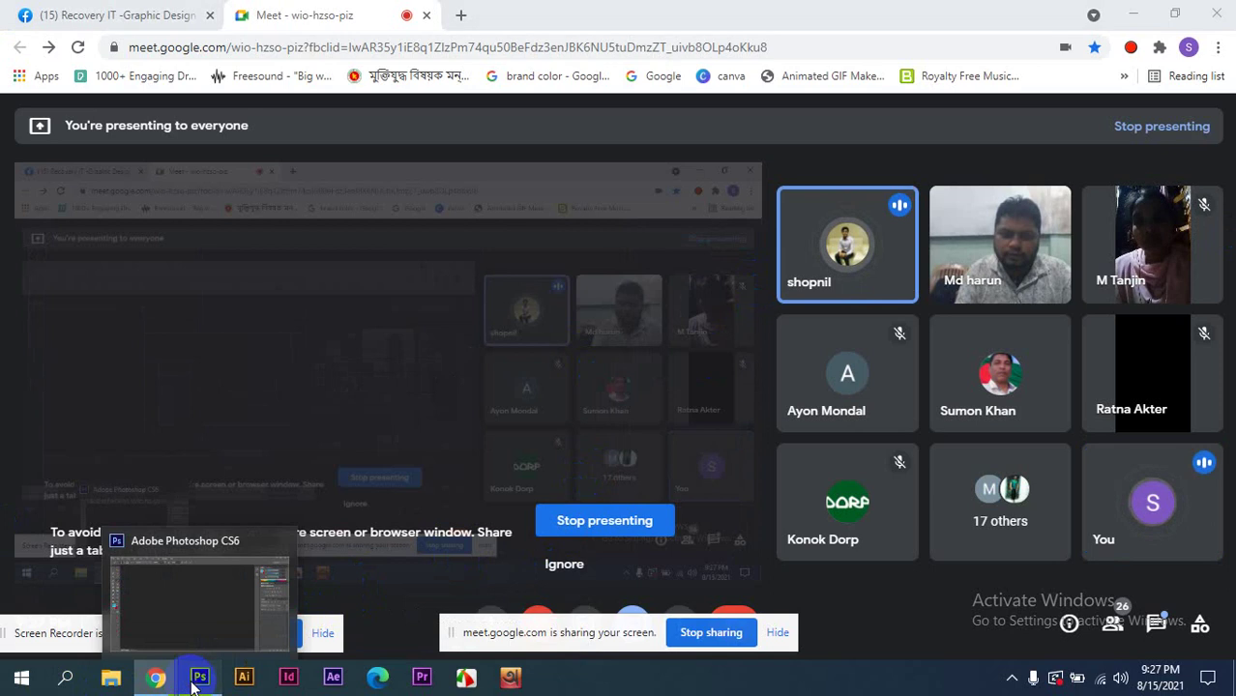
click(193, 683)
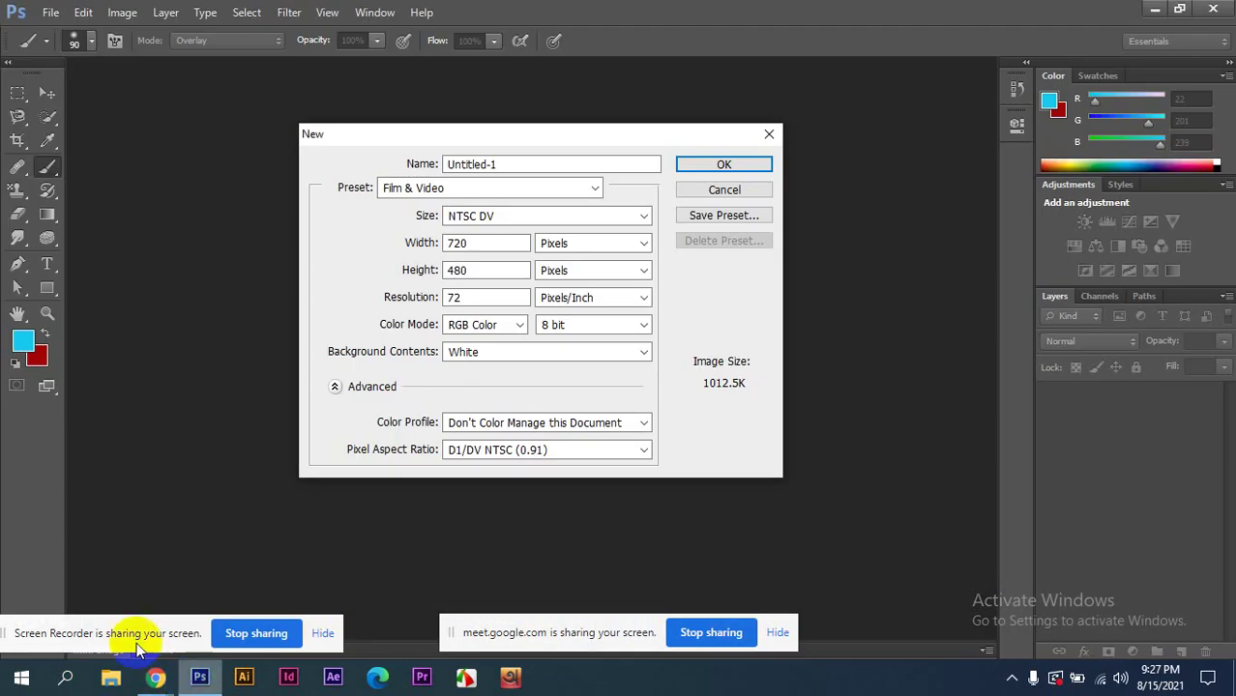
- Discard the current new-document settings, start a new document again and show its preset list, keeping Default Photoshop Size
click(762, 134)
click(761, 136)
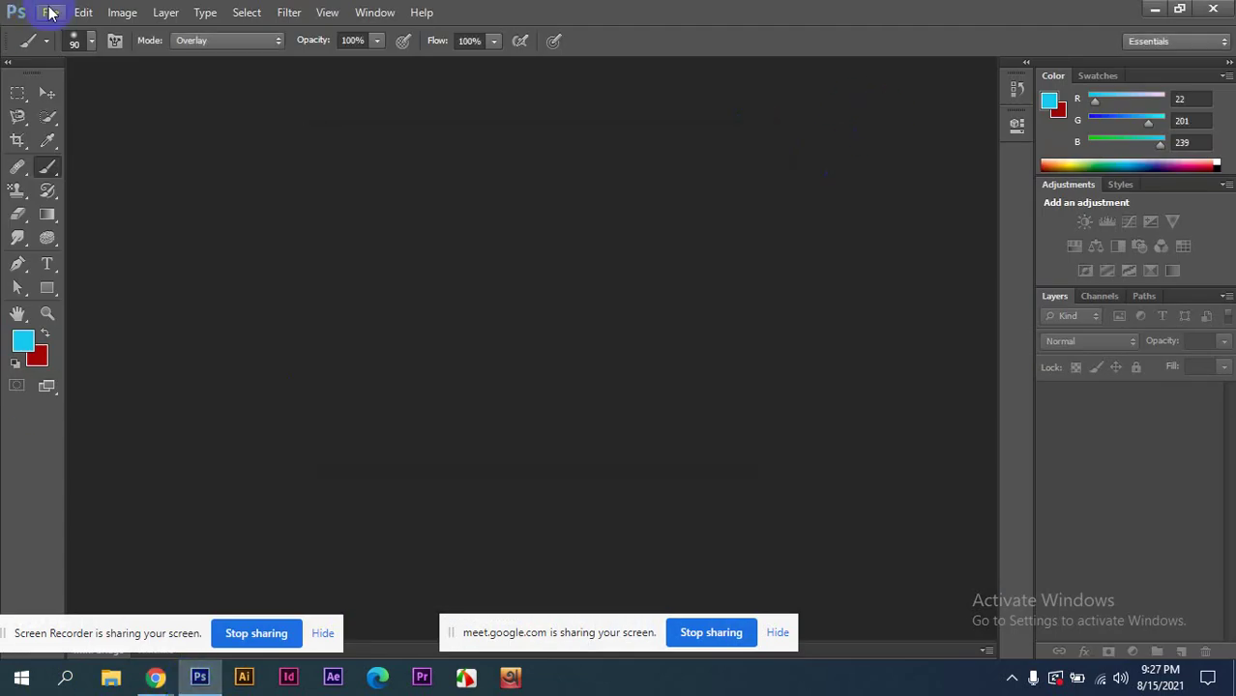
click(51, 12)
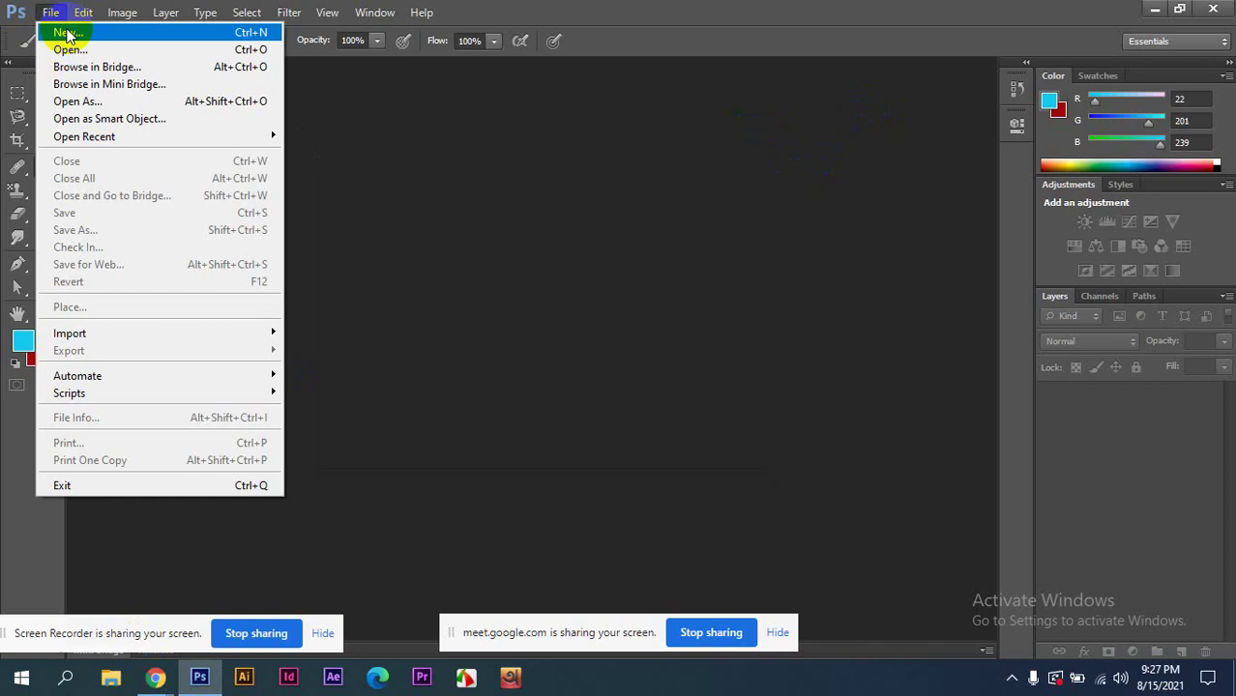
click(66, 35)
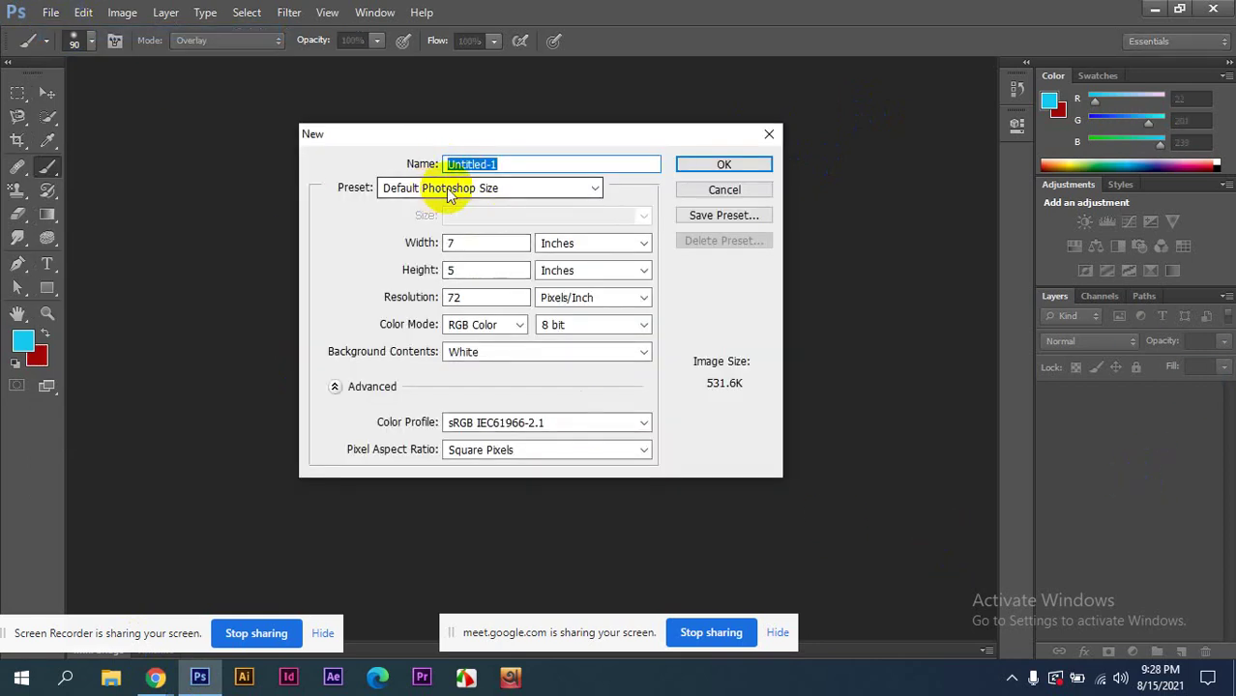
click(596, 188)
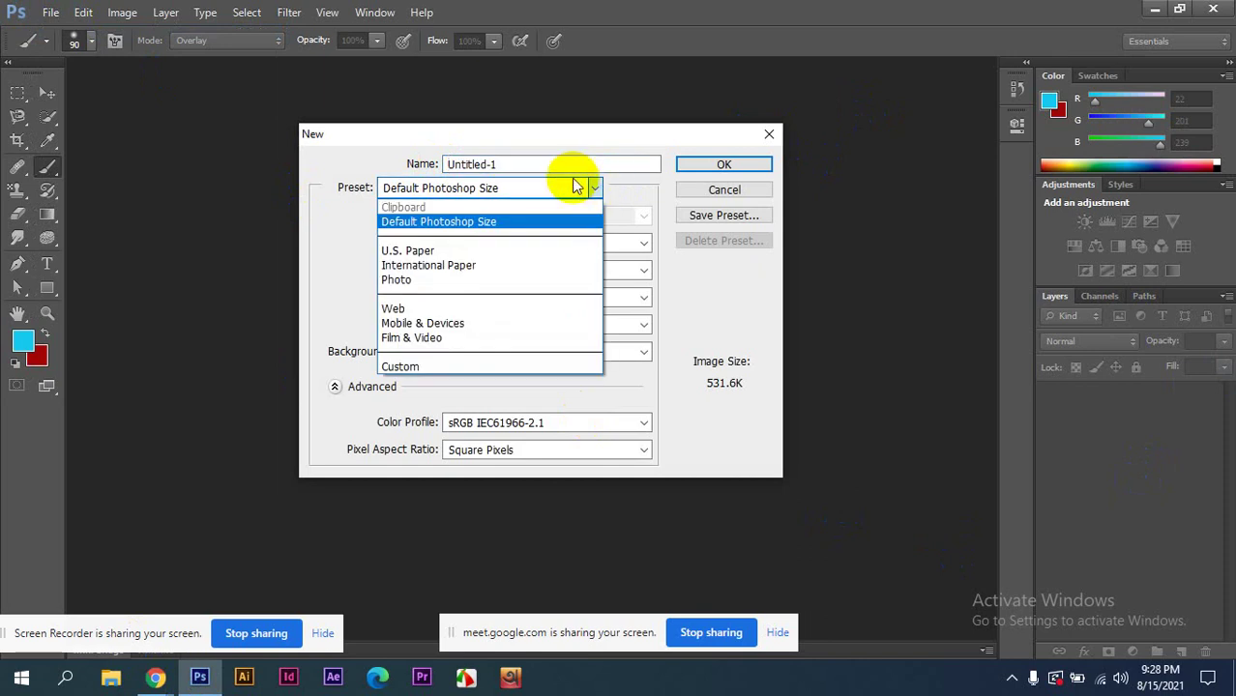
click(328, 227)
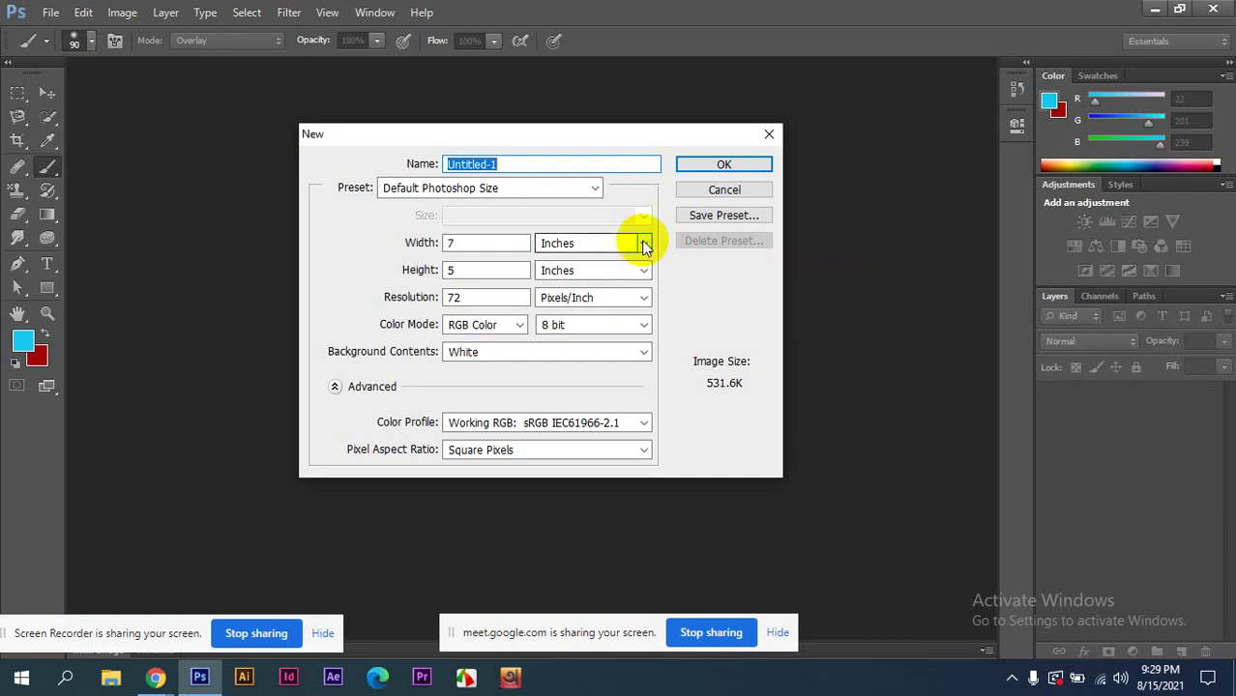
- Show the measurement units available for the new document's width and height, keeping Inches
click(643, 243)
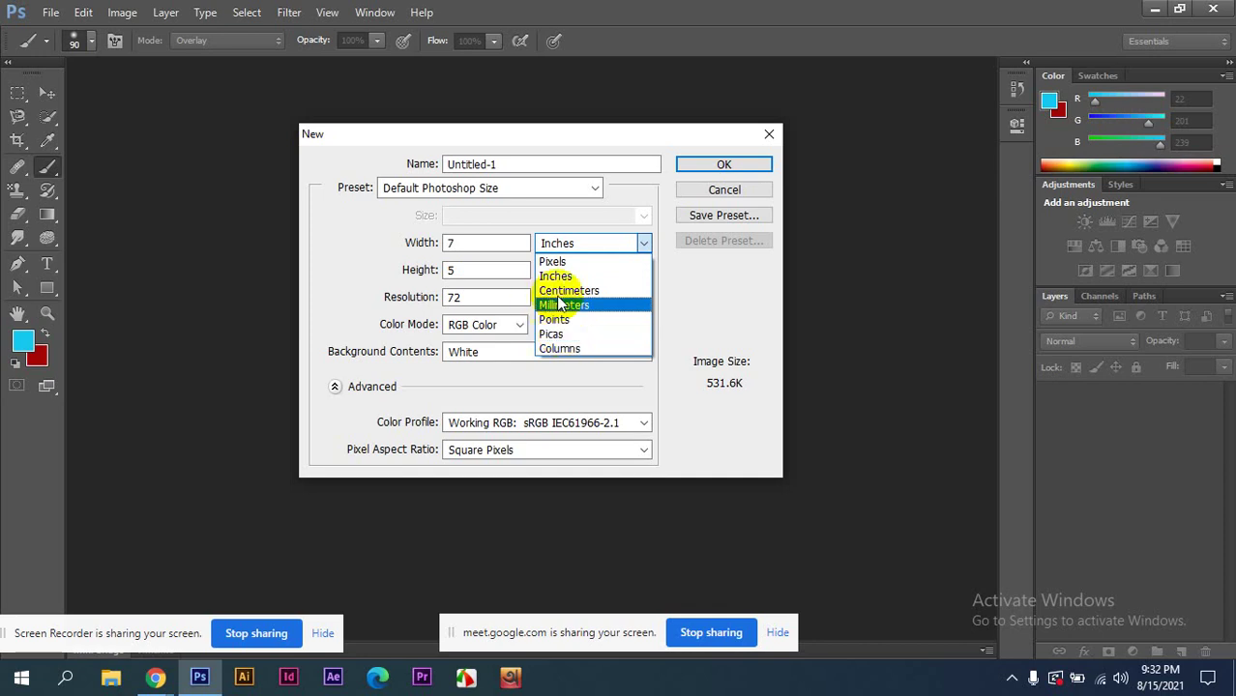
click(650, 241)
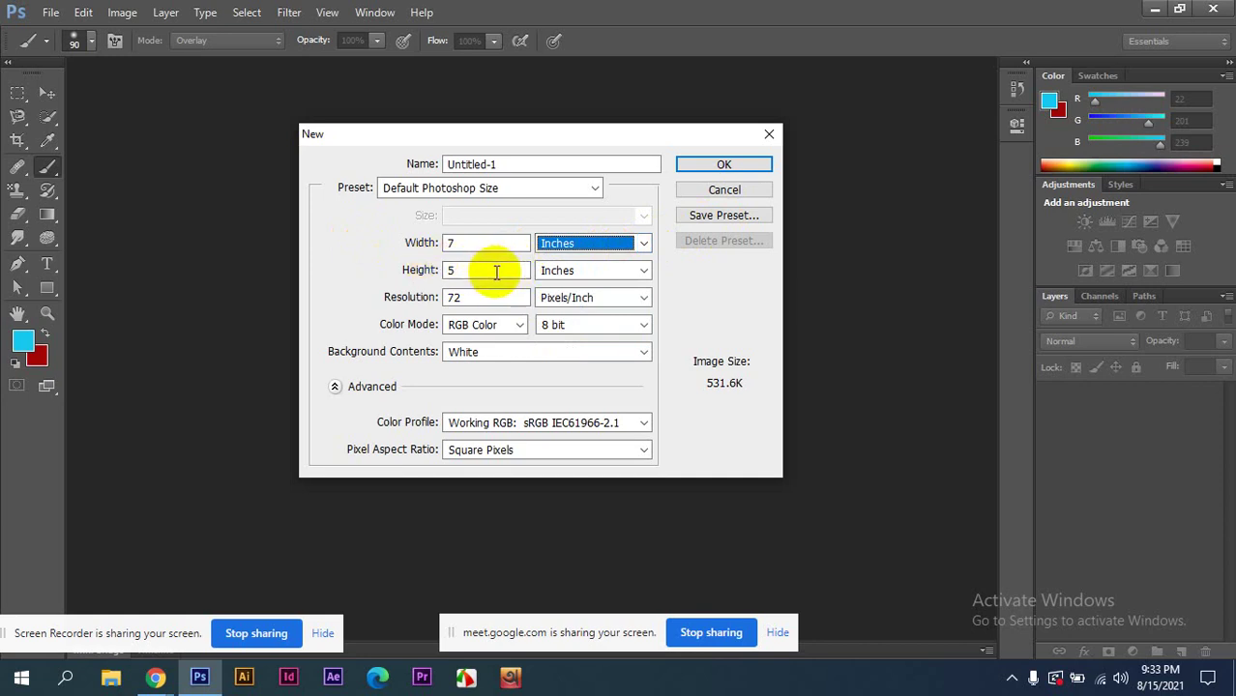
click(643, 270)
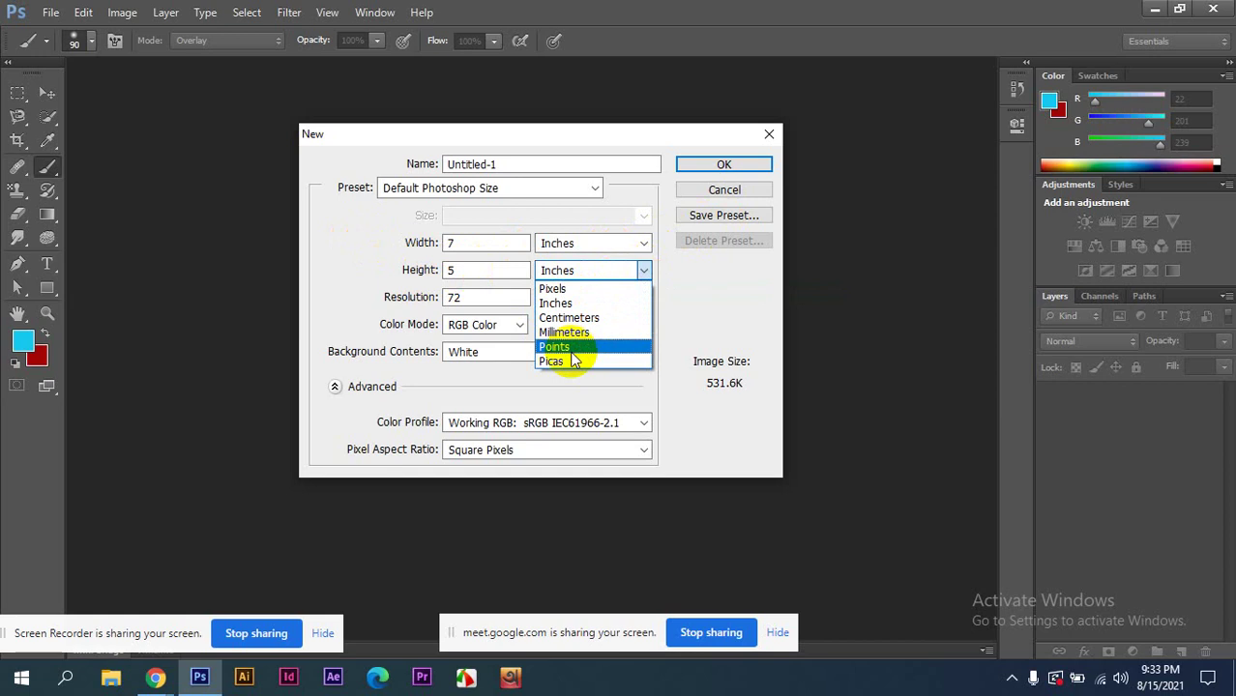
- Switch to the Google Meet call, admit the person waiting to join and return to Photoshop
click(156, 677)
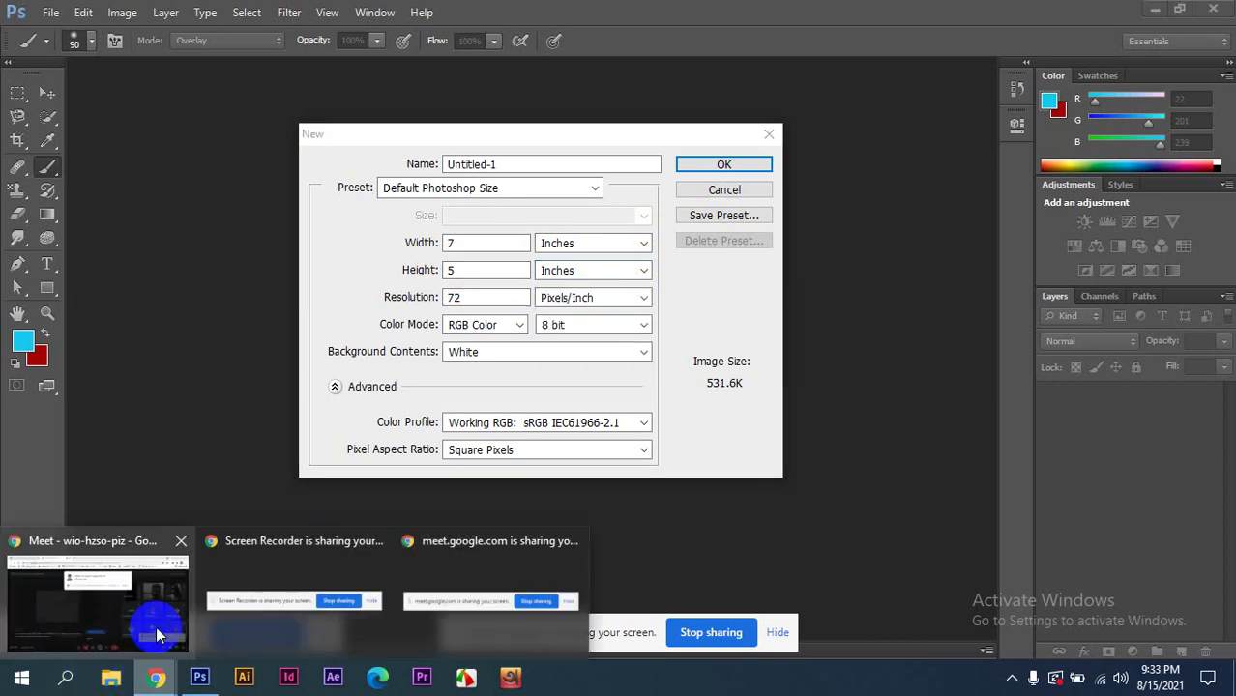
click(156, 627)
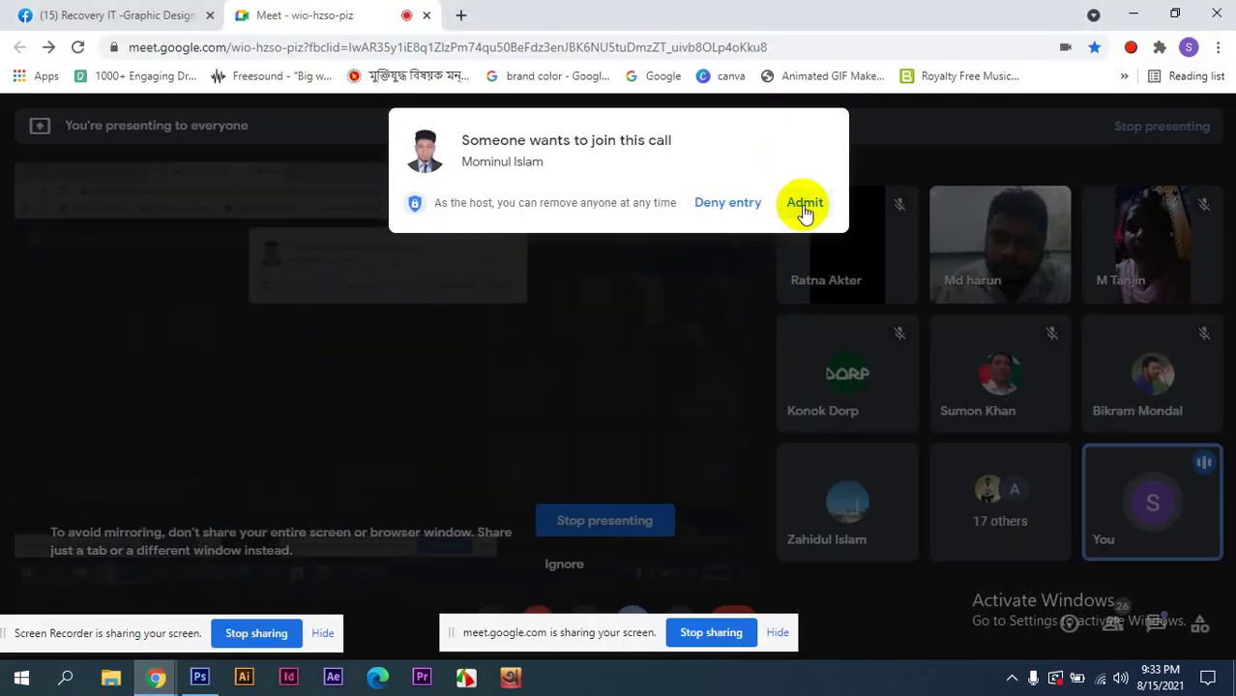
click(805, 209)
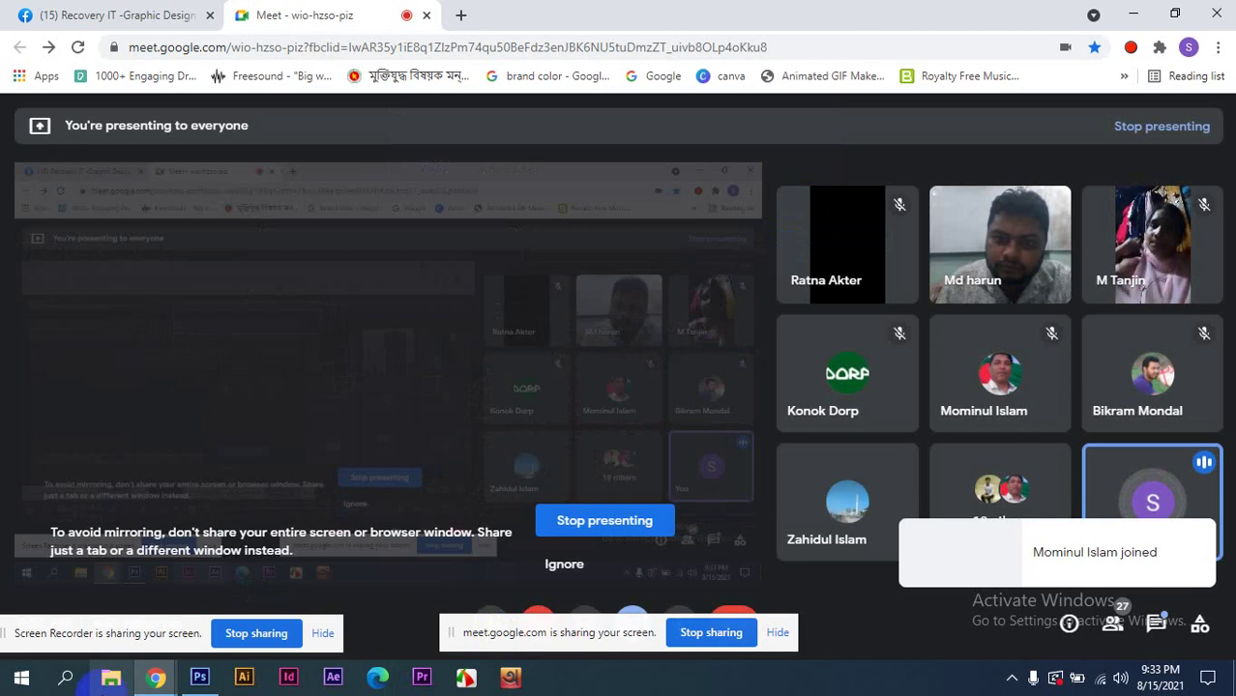
click(203, 683)
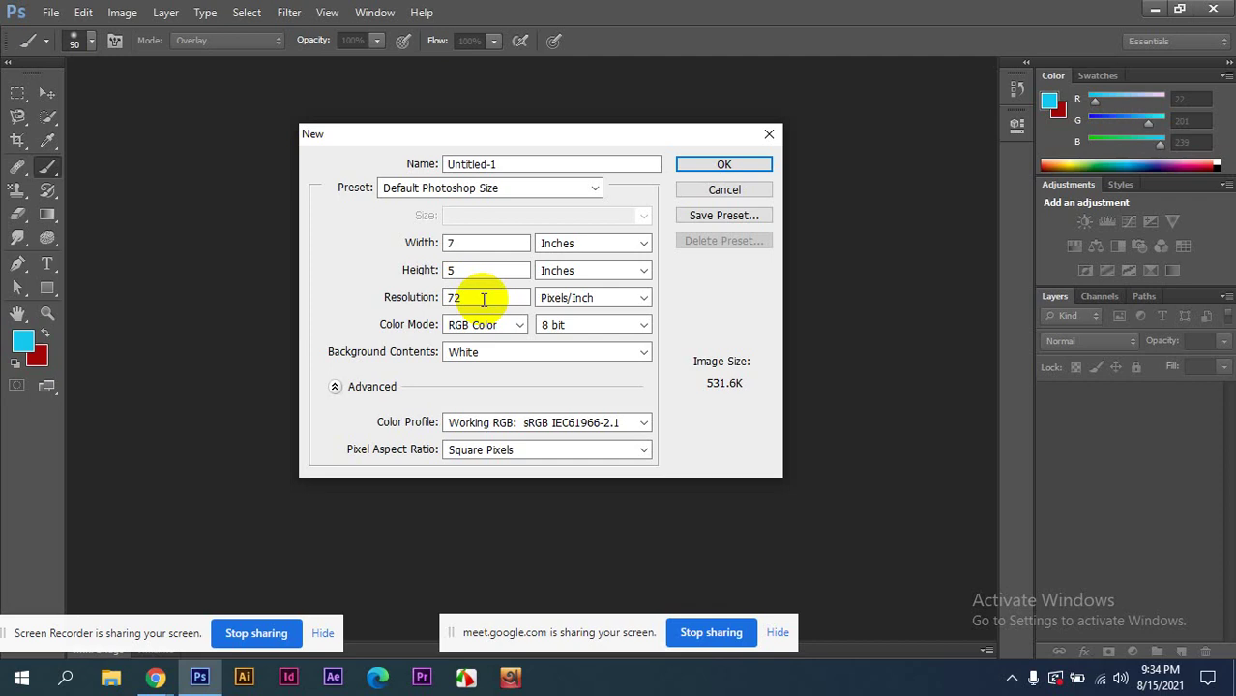
- Check the participants in the Google Meet call again and return to the new-document settings in Photoshop
click(156, 677)
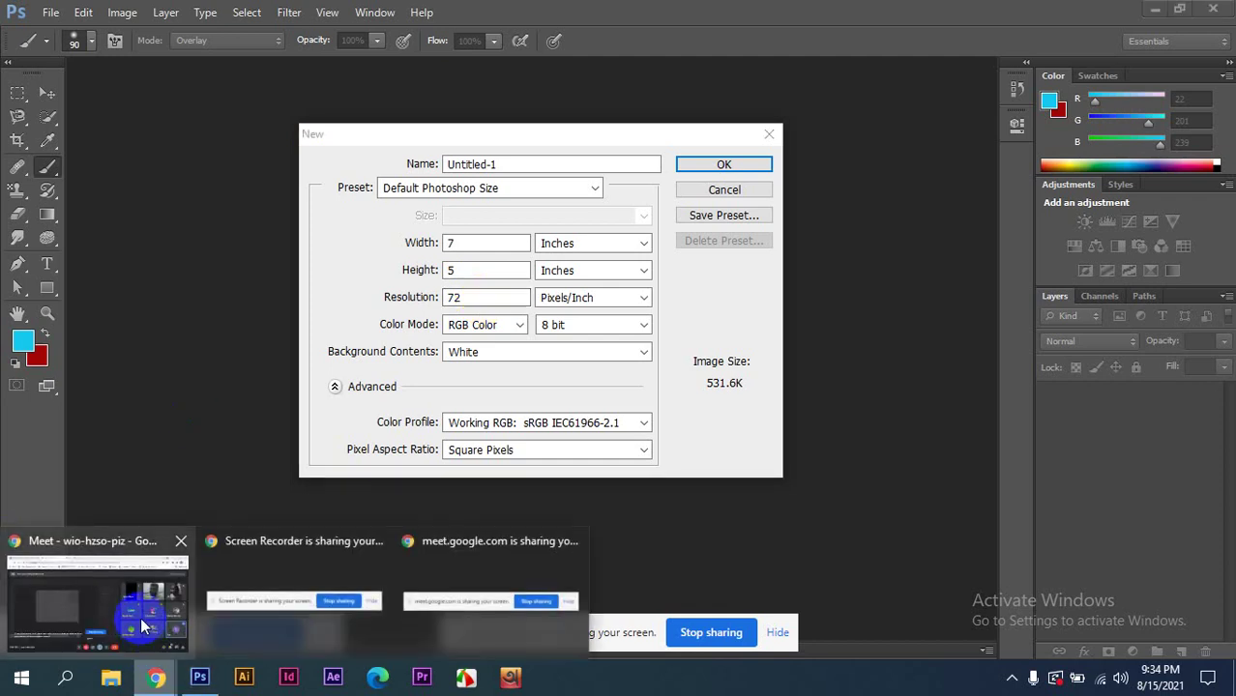
click(141, 627)
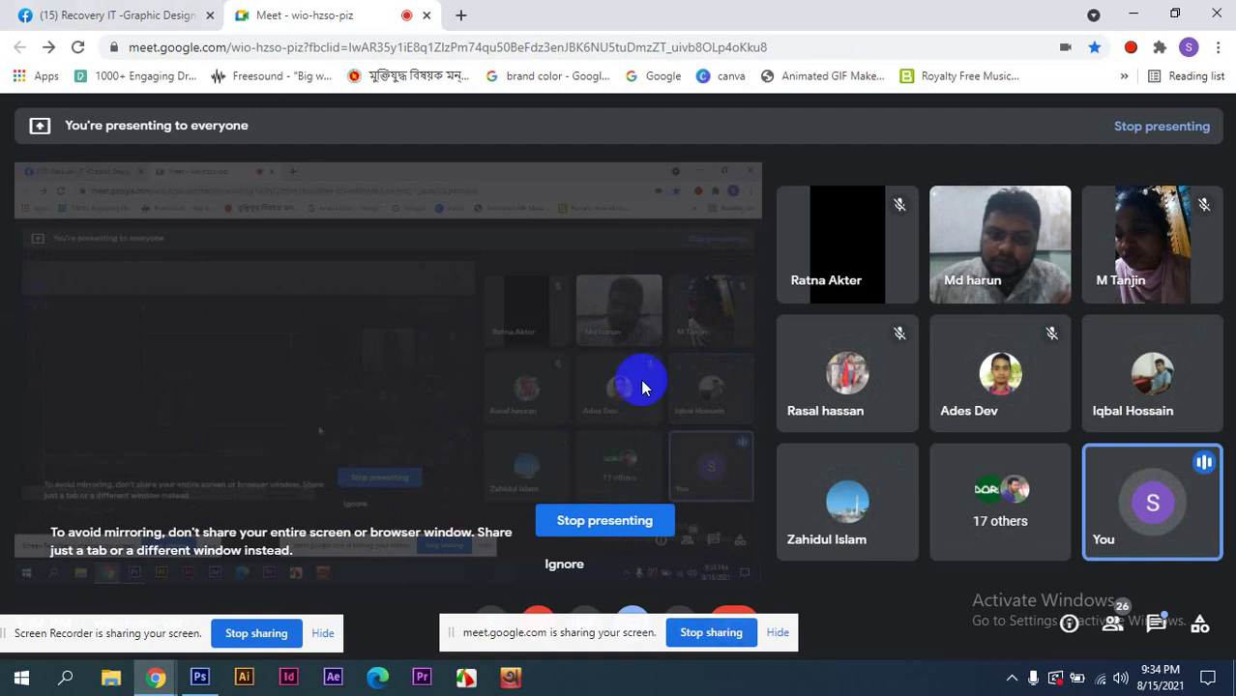
click(197, 677)
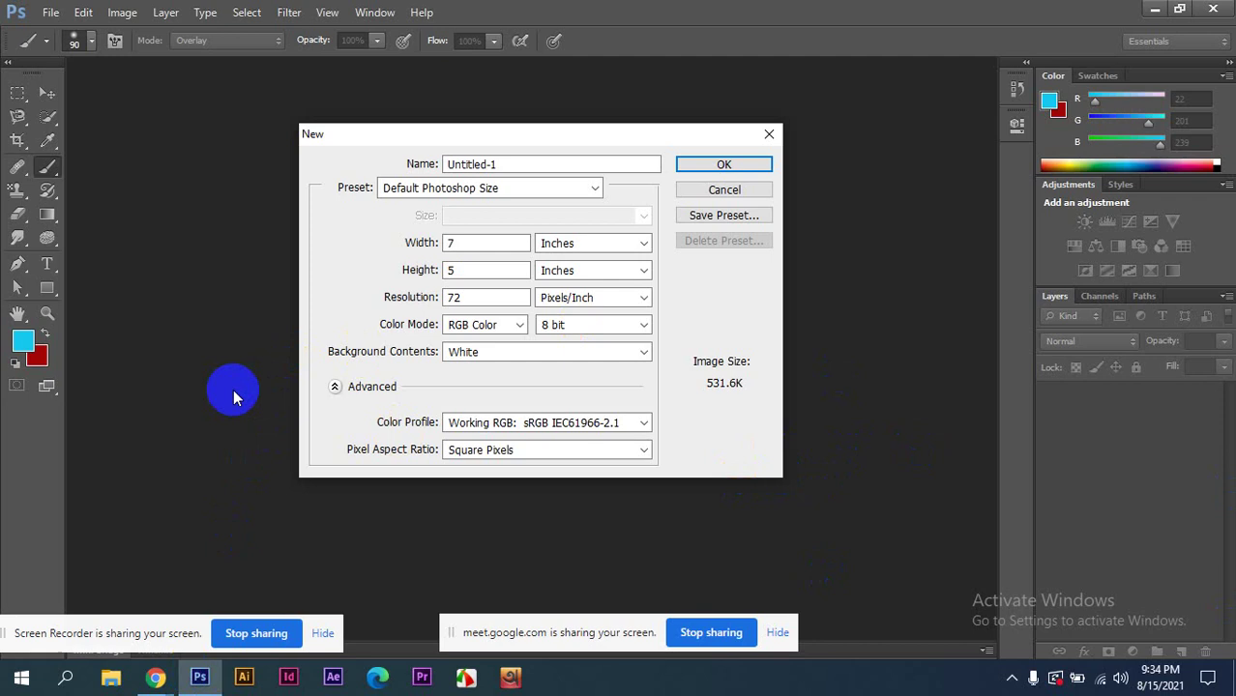
- Show the resolution unit options of the new document, keeping Pixels/Inch, and dismiss the Opera notification
click(469, 301)
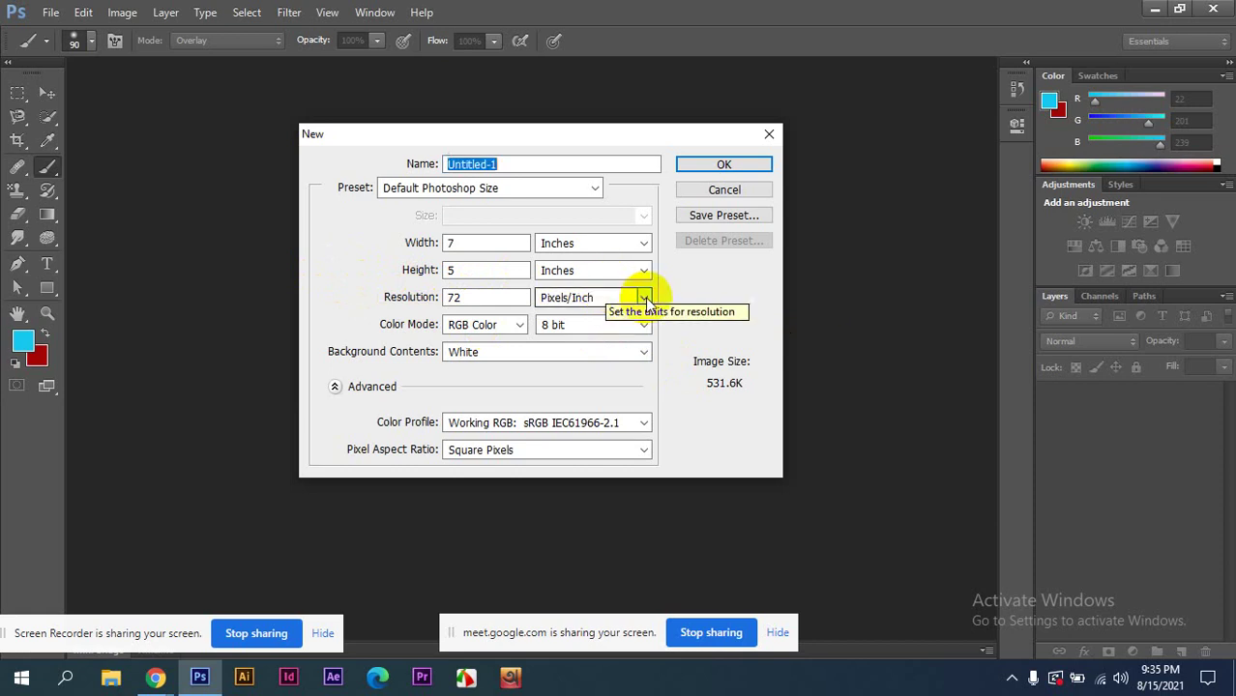
click(644, 299)
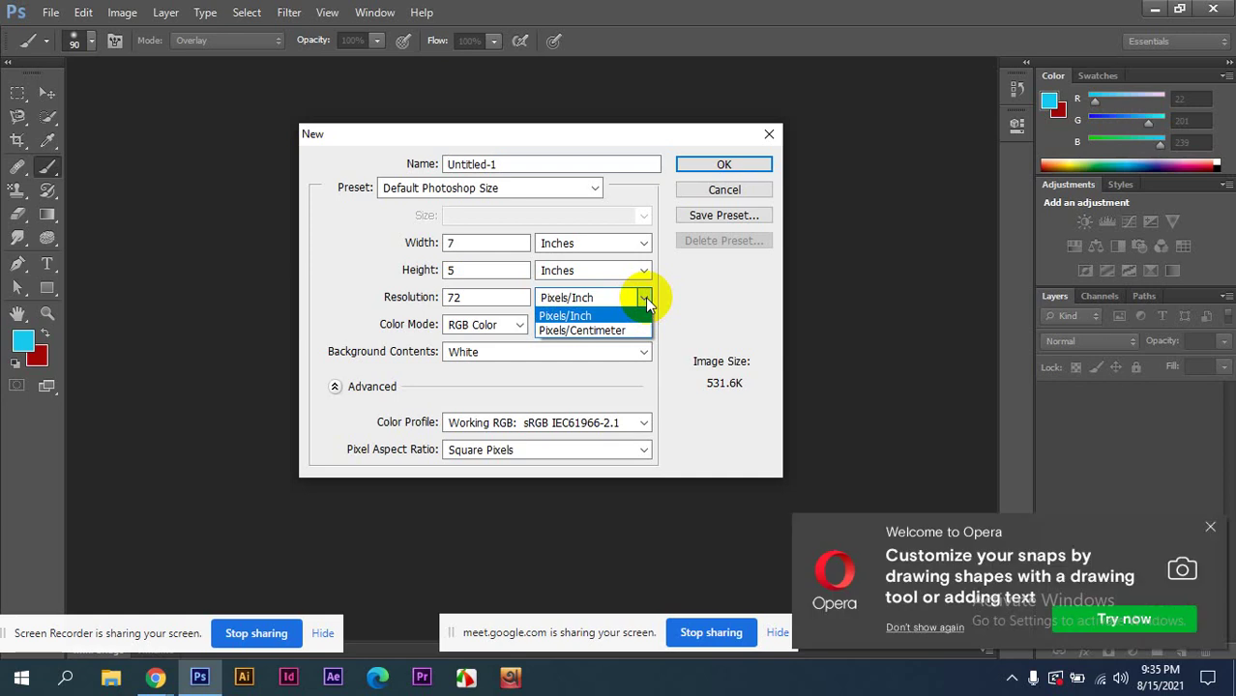
click(1204, 535)
click(1204, 535)
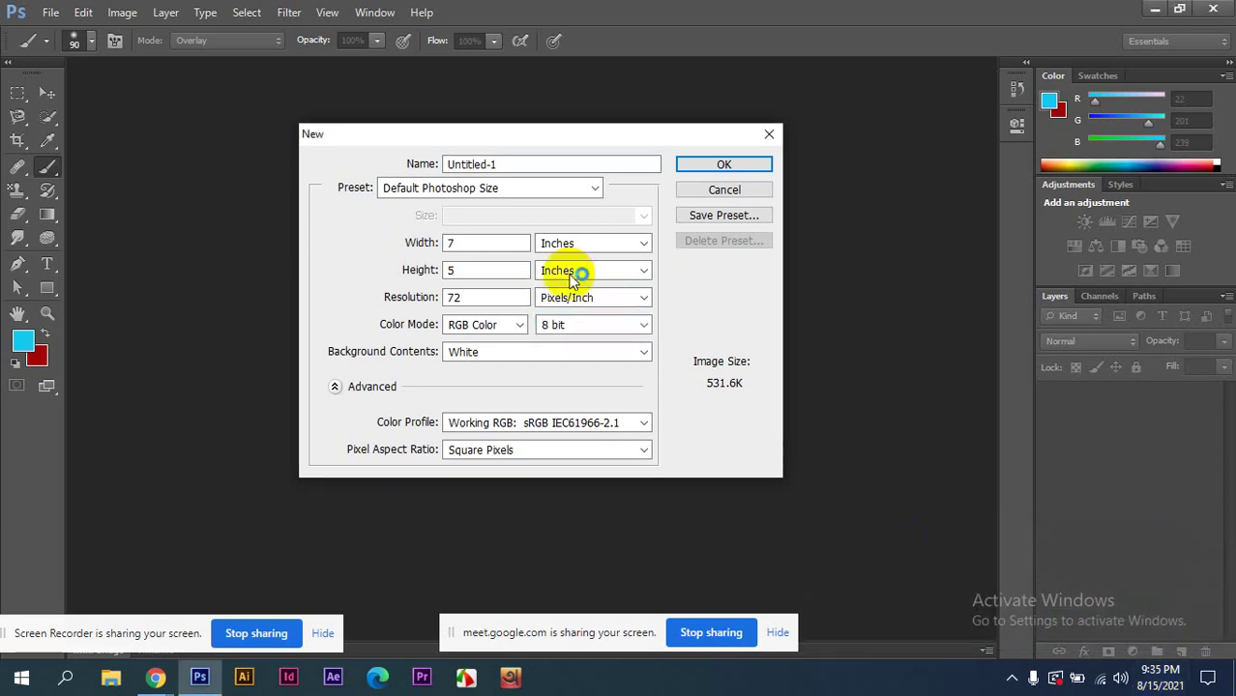
click(641, 299)
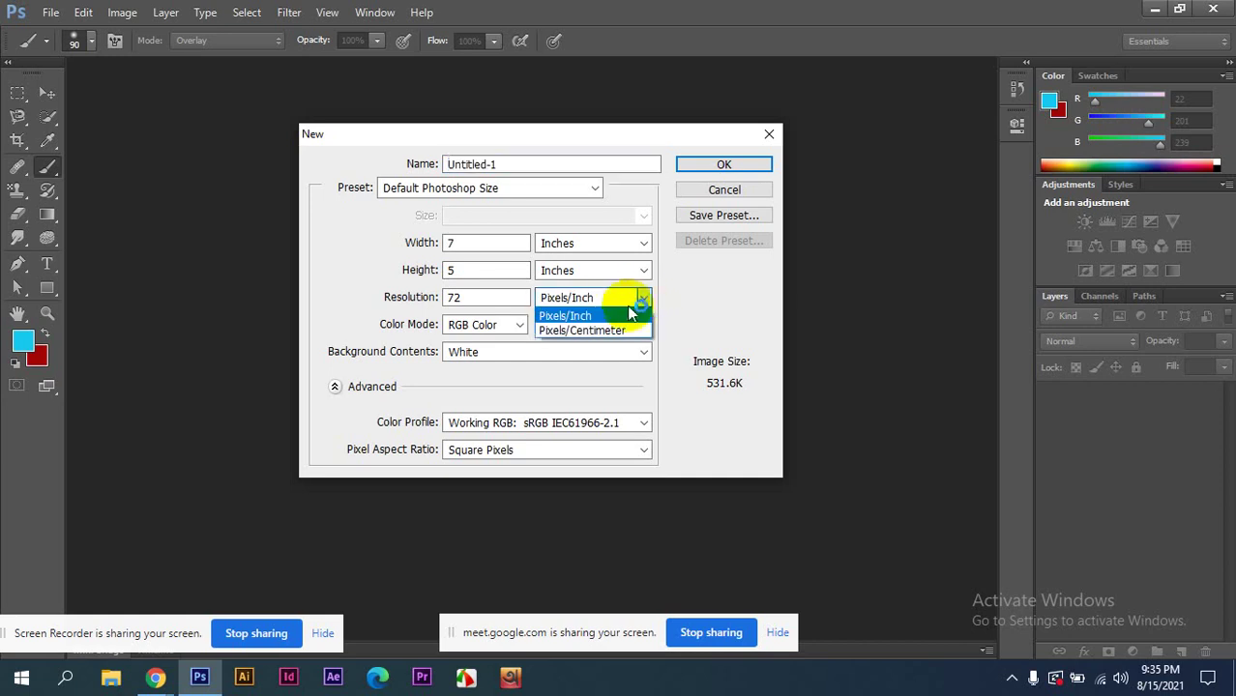
click(695, 305)
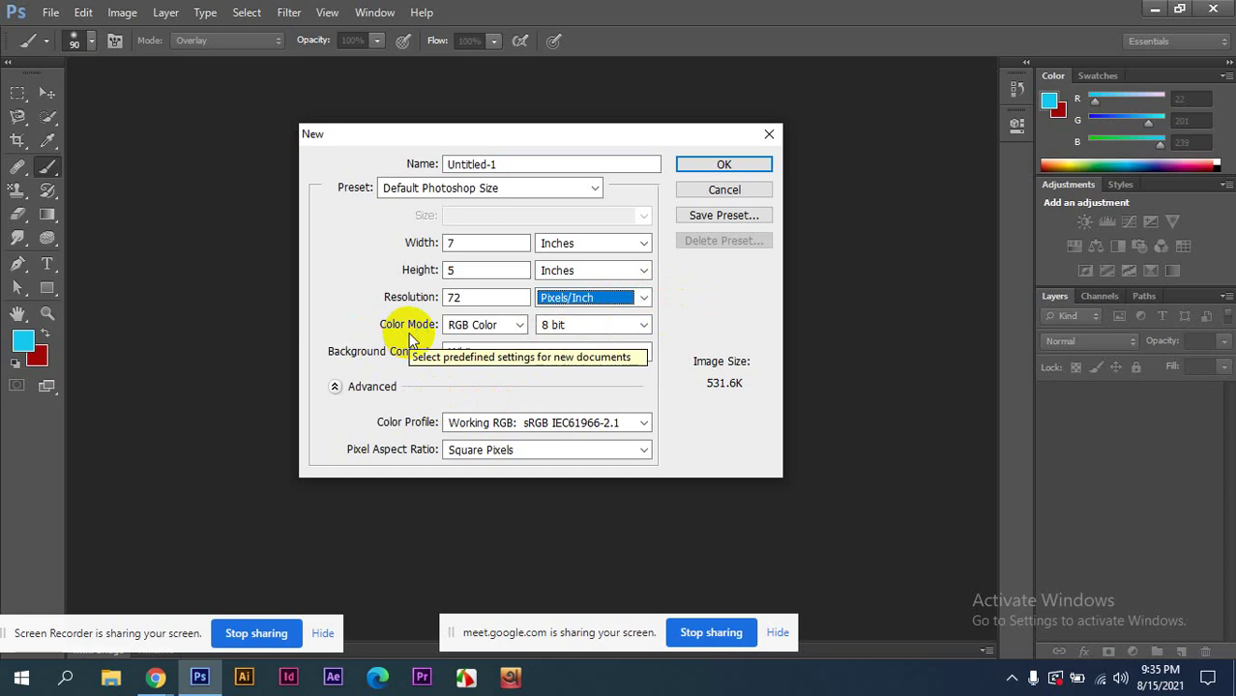
- Show the new document's color mode options, cancelling the Opera firewall alert without allowing access
click(525, 326)
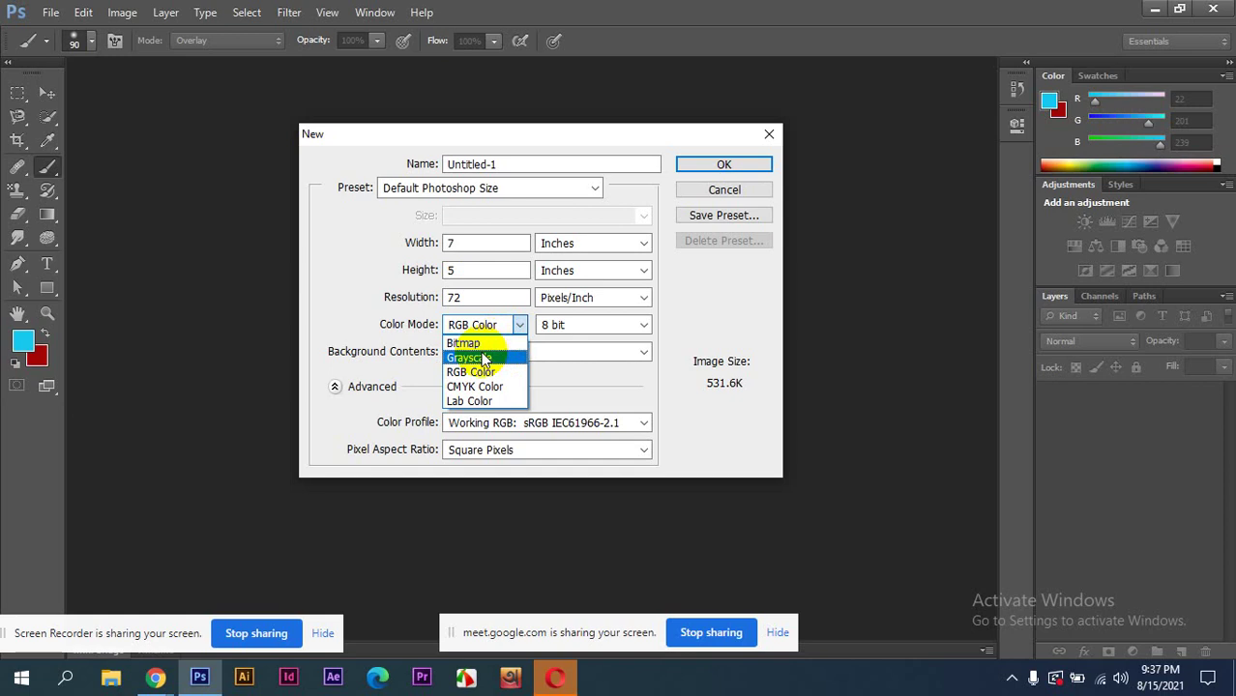
click(485, 358)
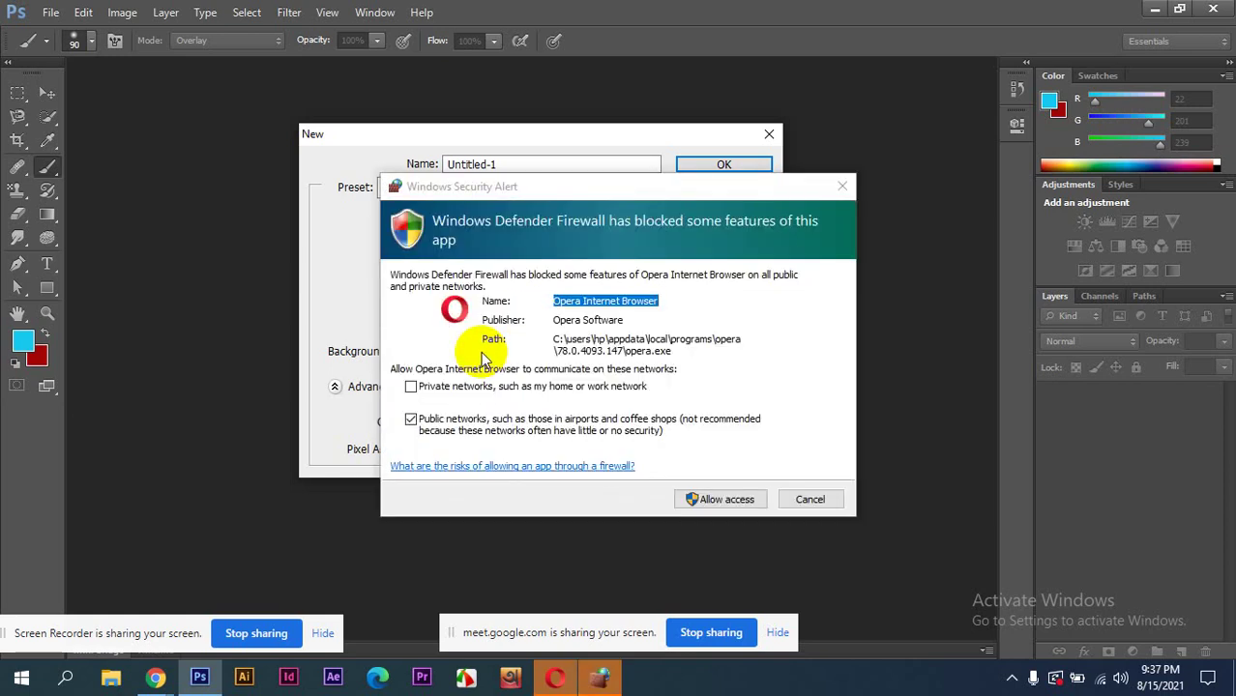
click(811, 501)
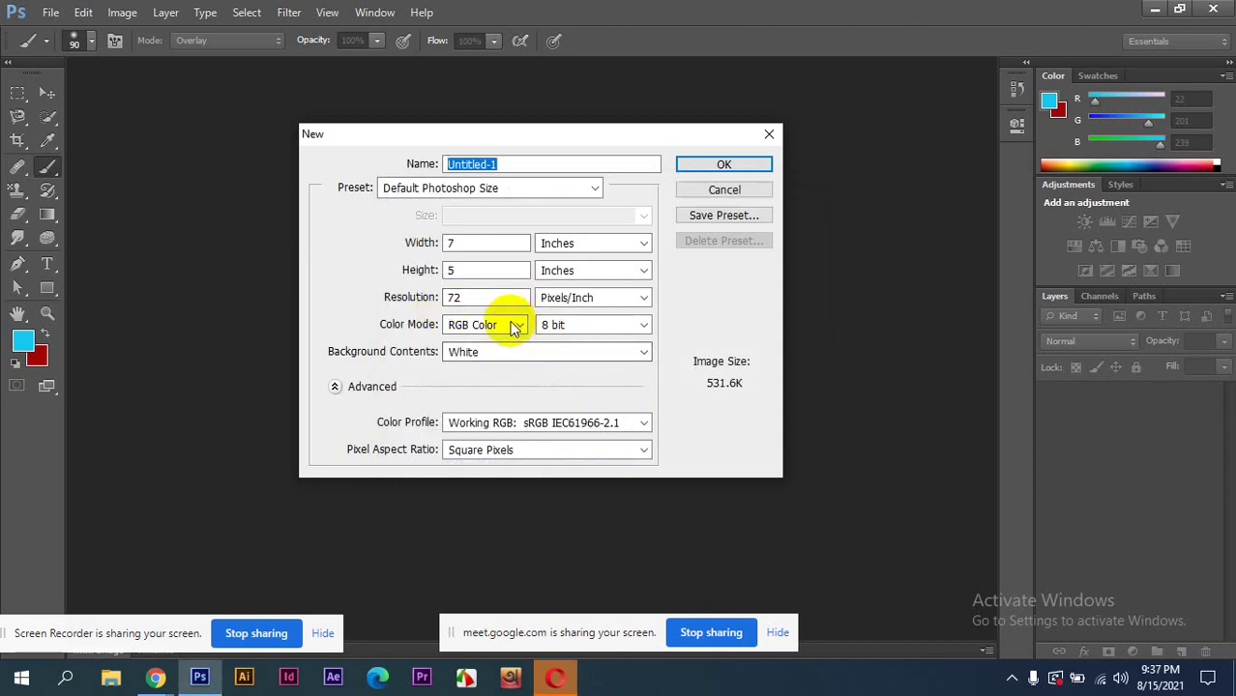
click(515, 327)
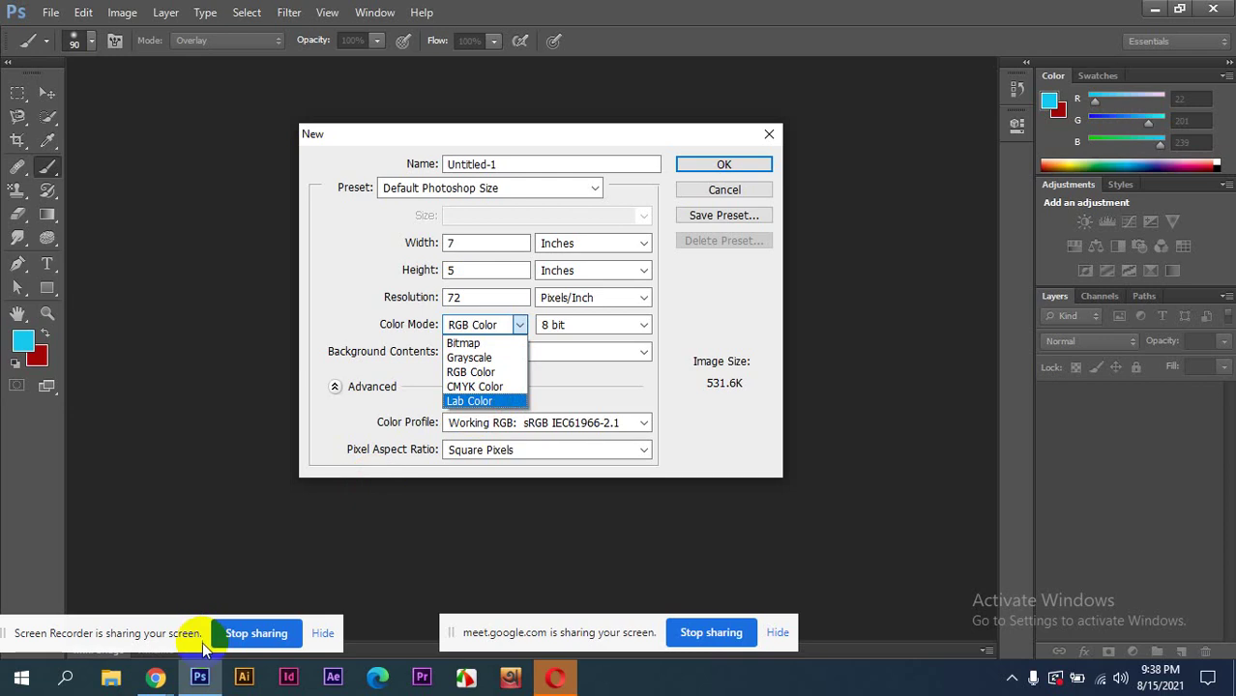
- Switch to the Google Meet call to follow the class discussion and return to Photoshop
click(150, 638)
mouse_move(155, 677)
click(160, 635)
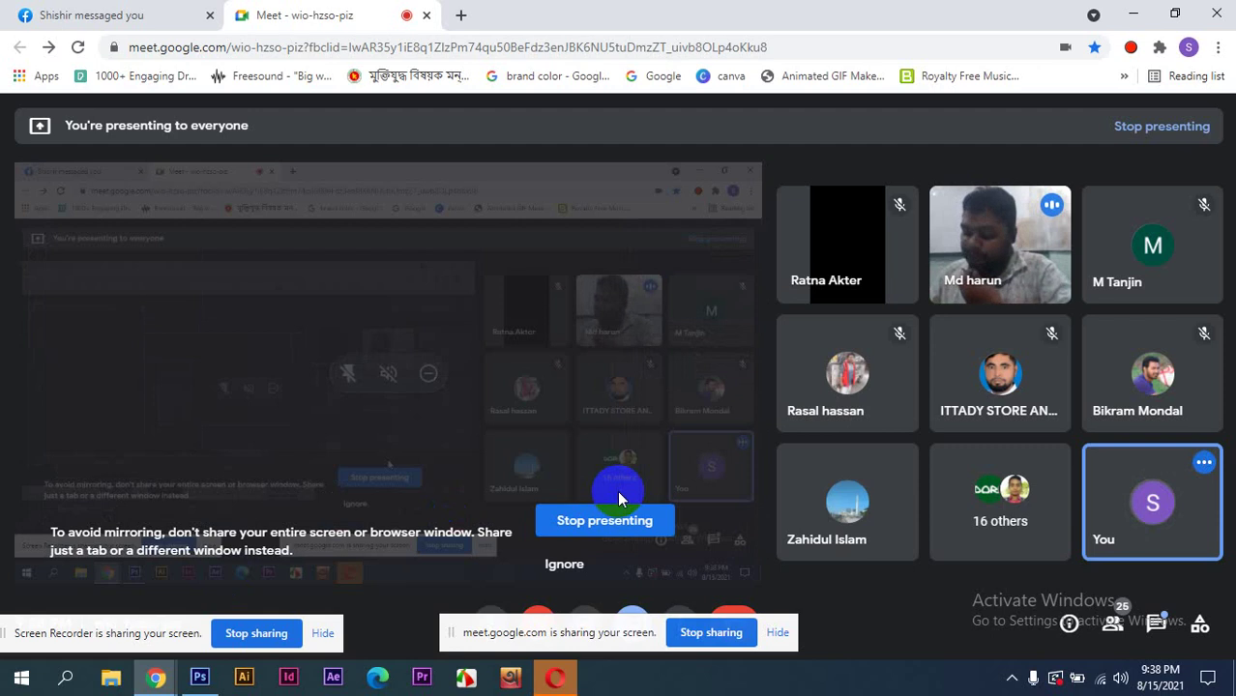
click(200, 676)
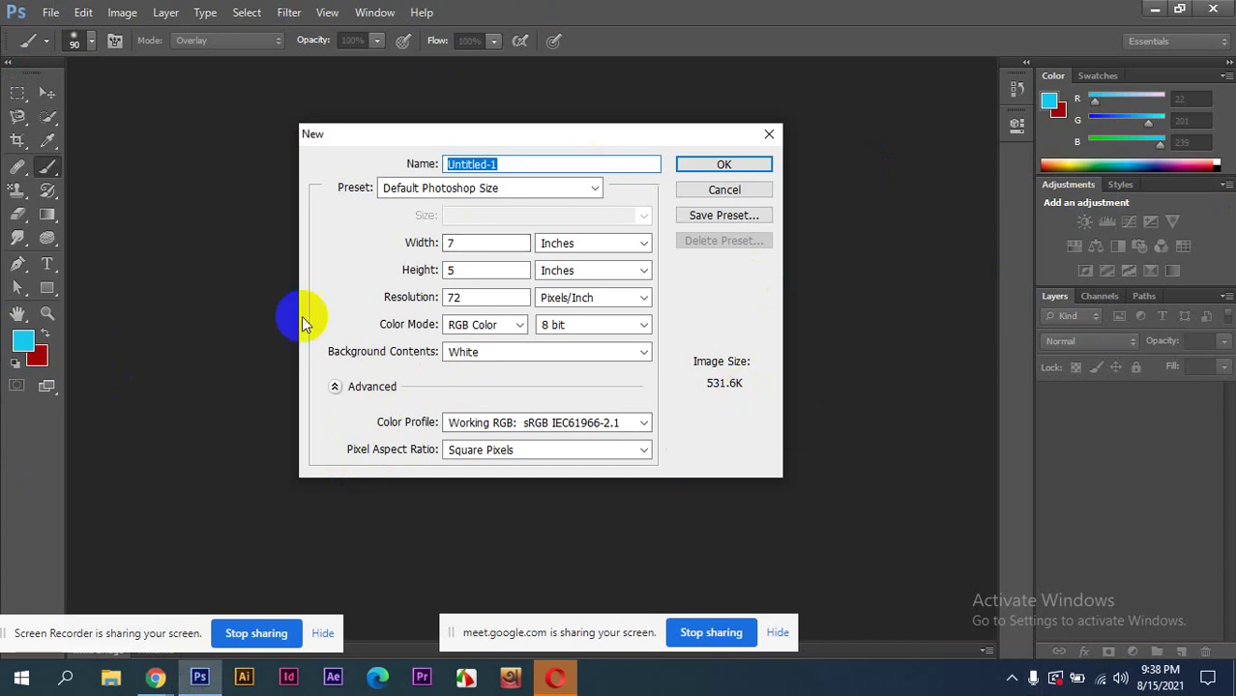
- Show the color mode choices for the new document again, from Bitmap to Lab Color
click(68, 267)
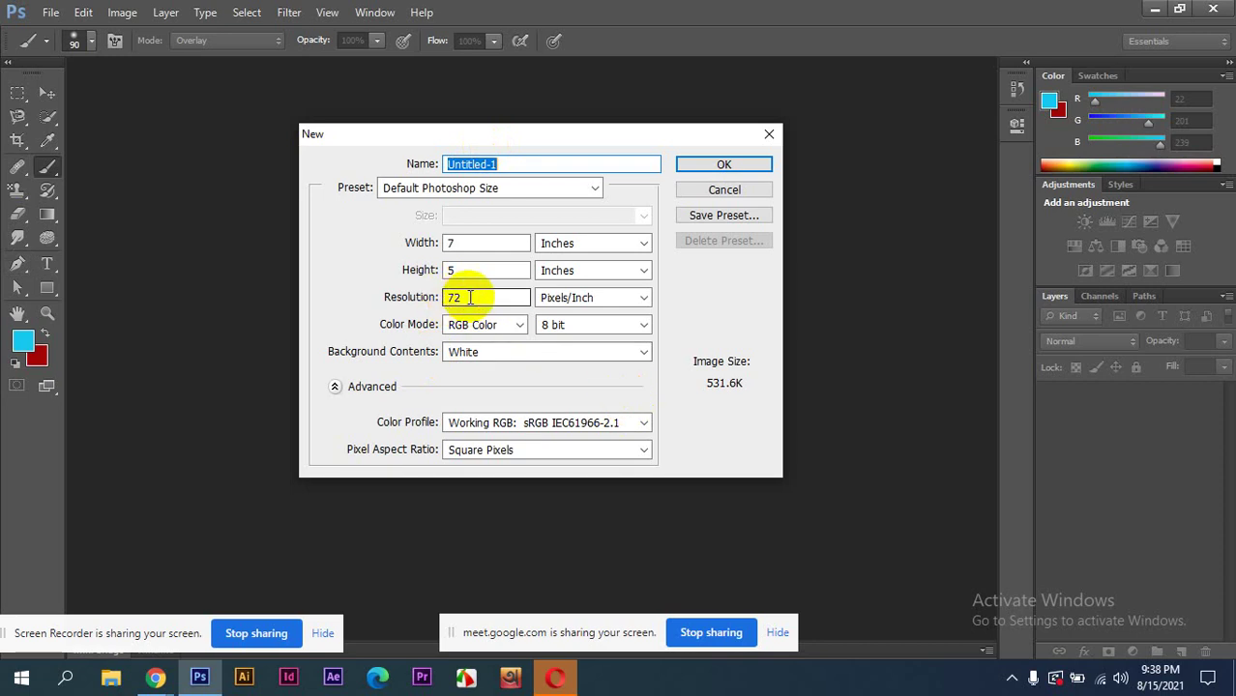
click(531, 326)
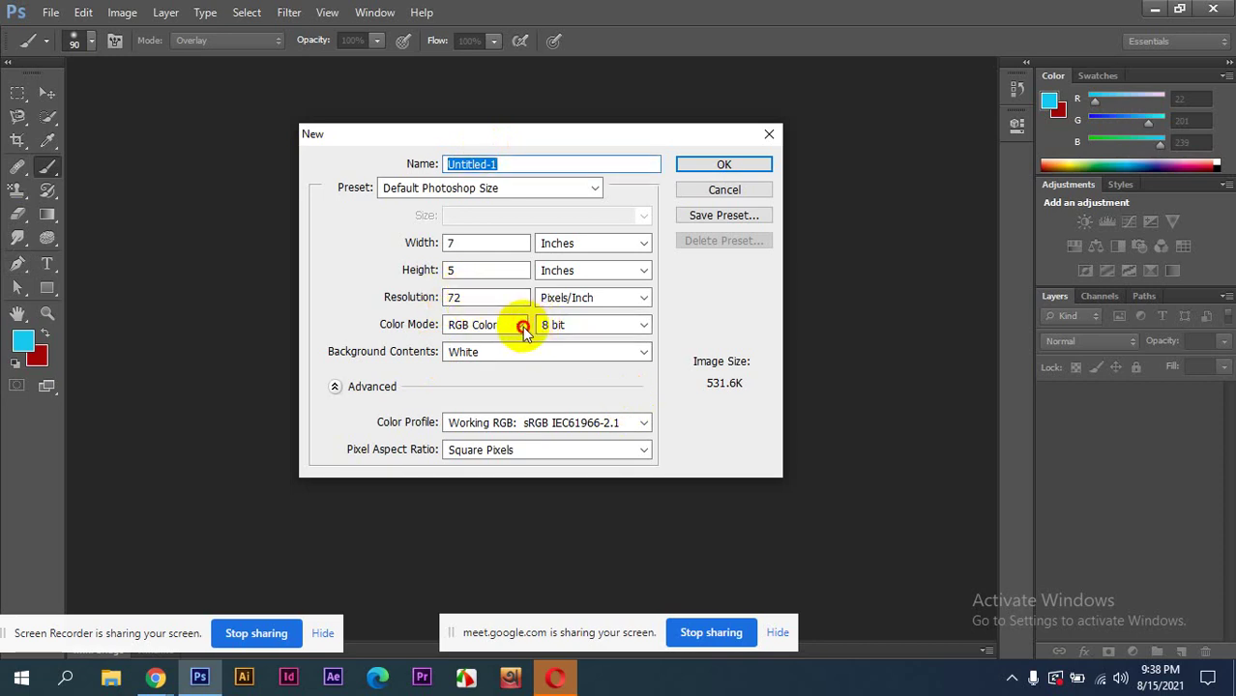
click(521, 325)
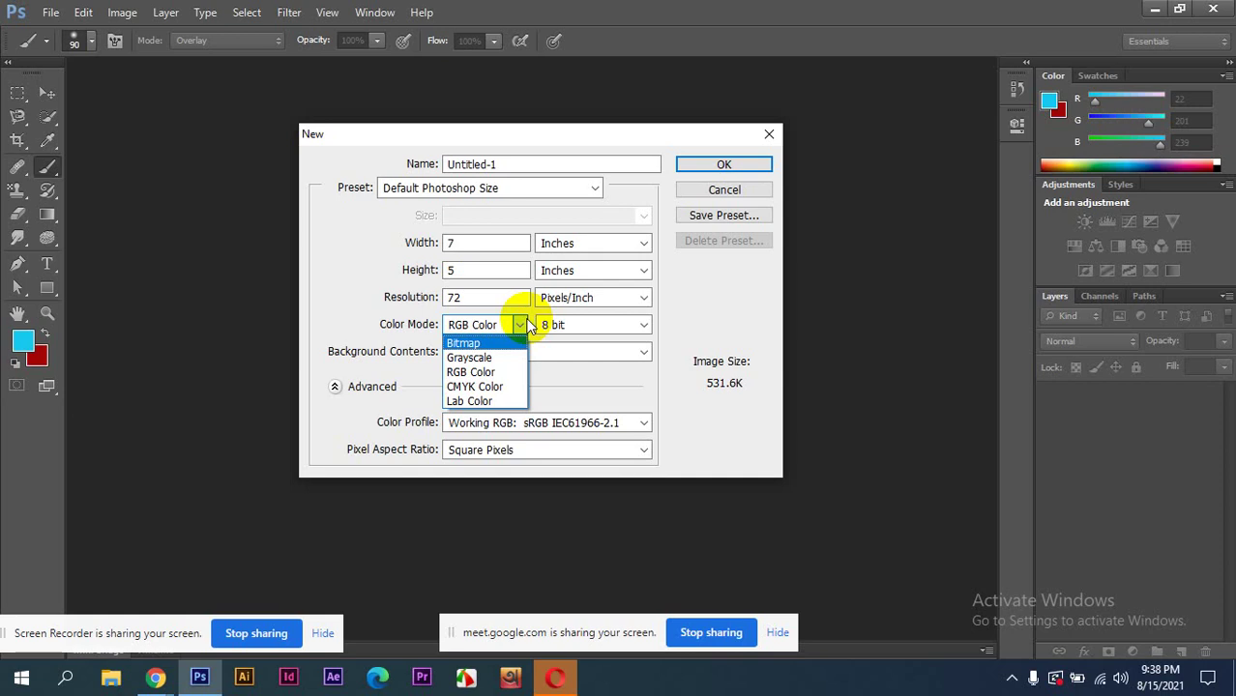
- Show the bit depth and background contents options of the new document, keeping 8 bit and White
click(712, 312)
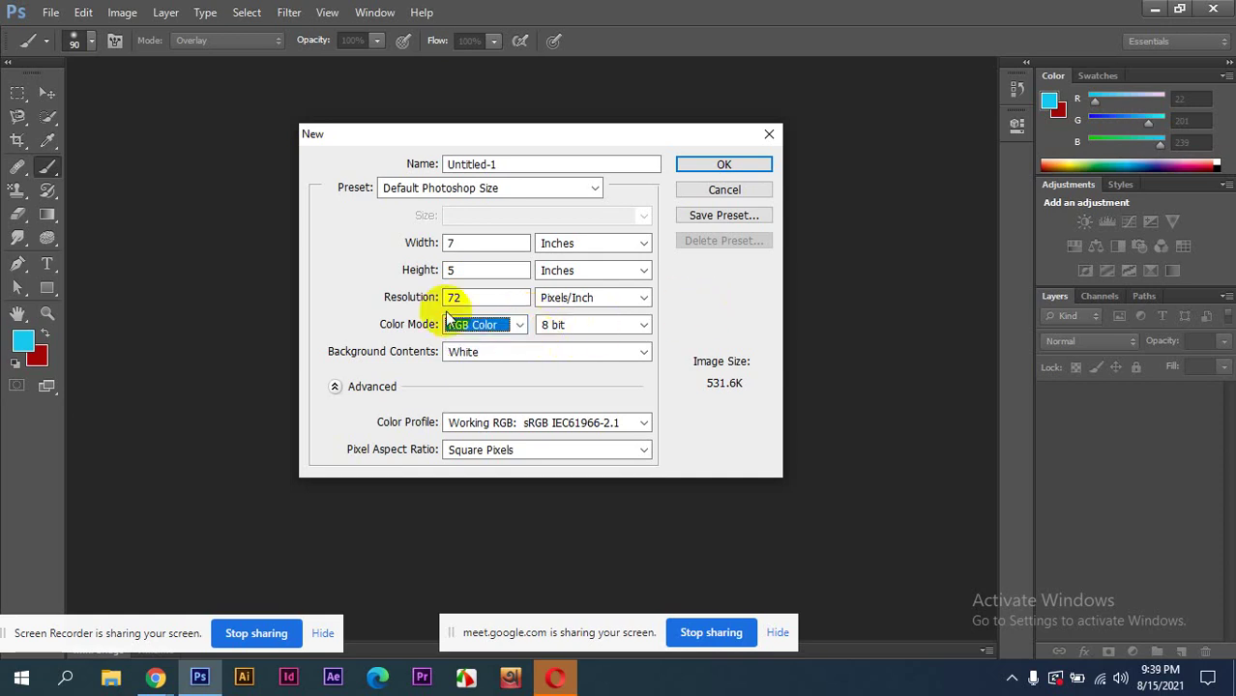
click(644, 325)
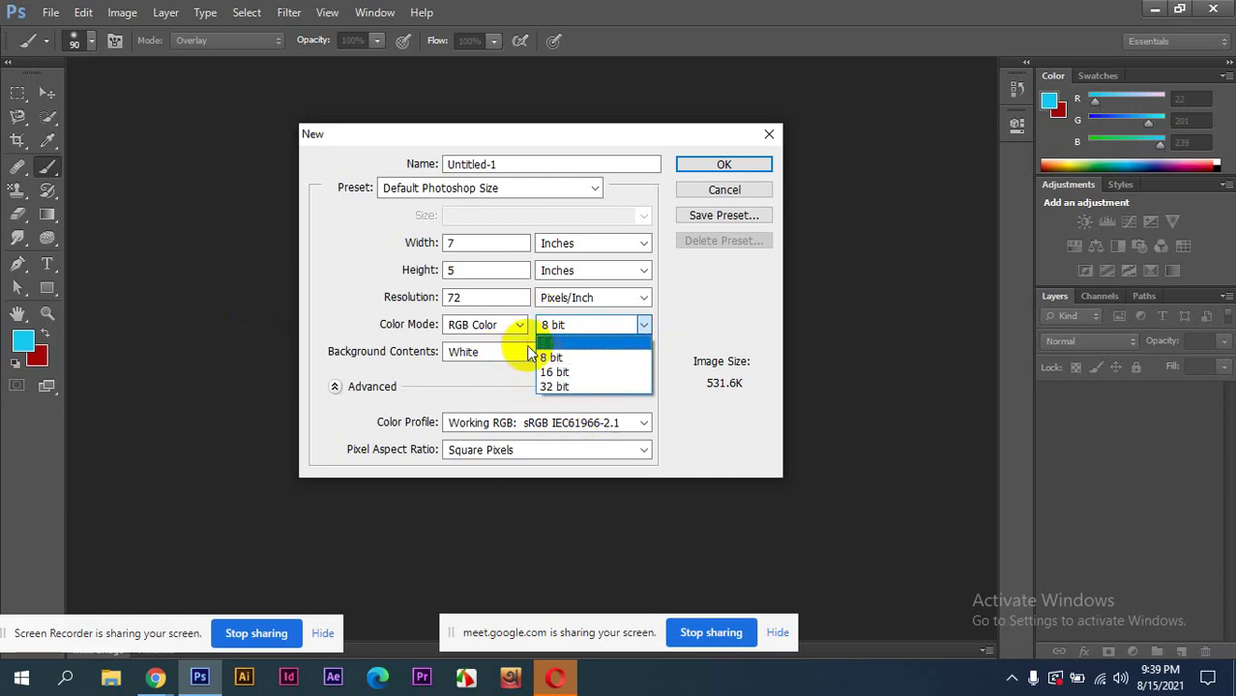
click(571, 359)
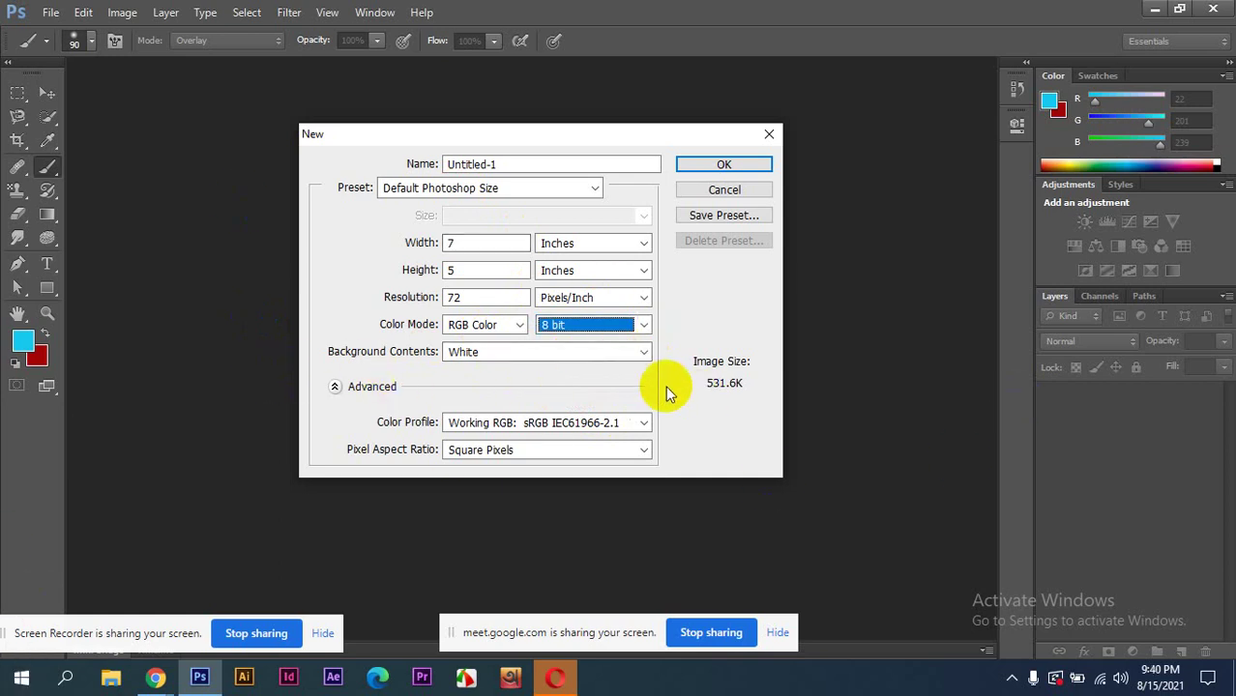
click(643, 352)
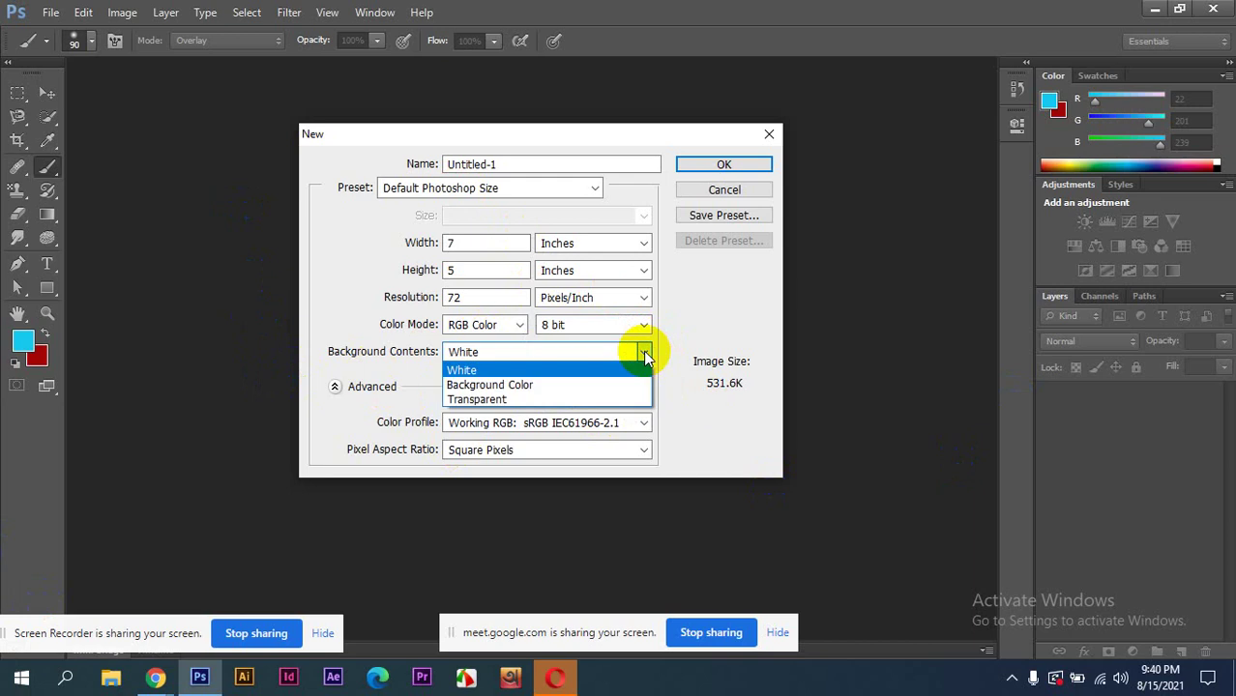
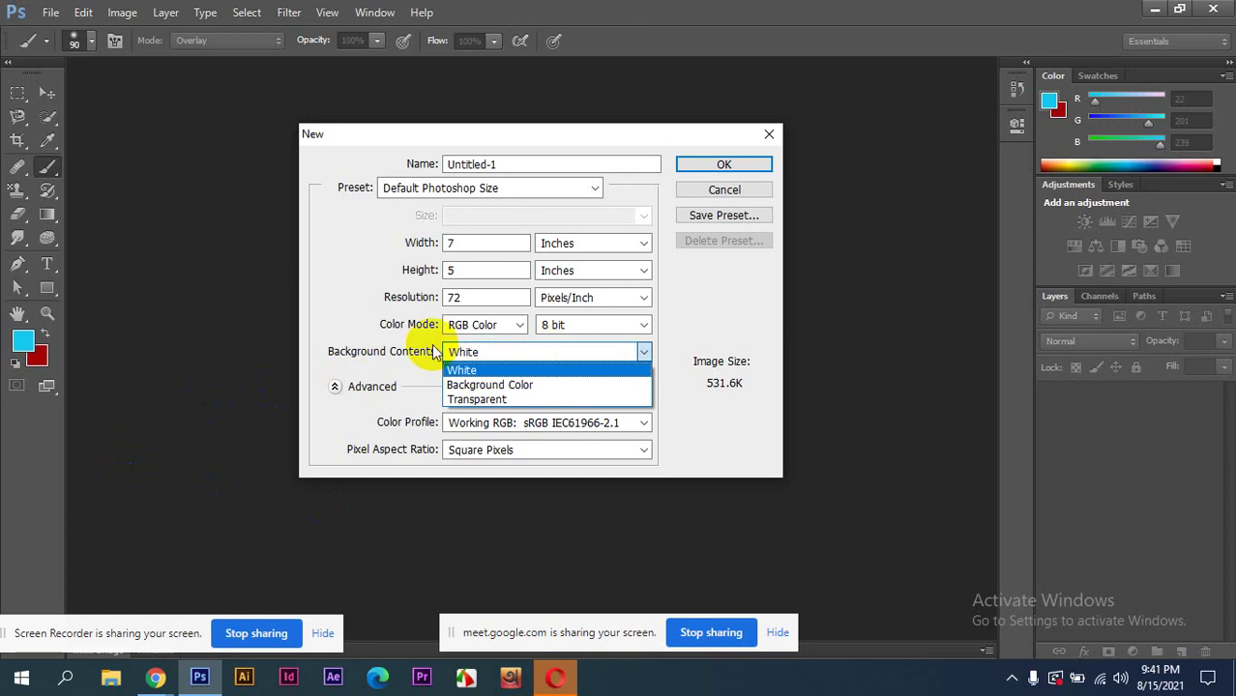
click(486, 371)
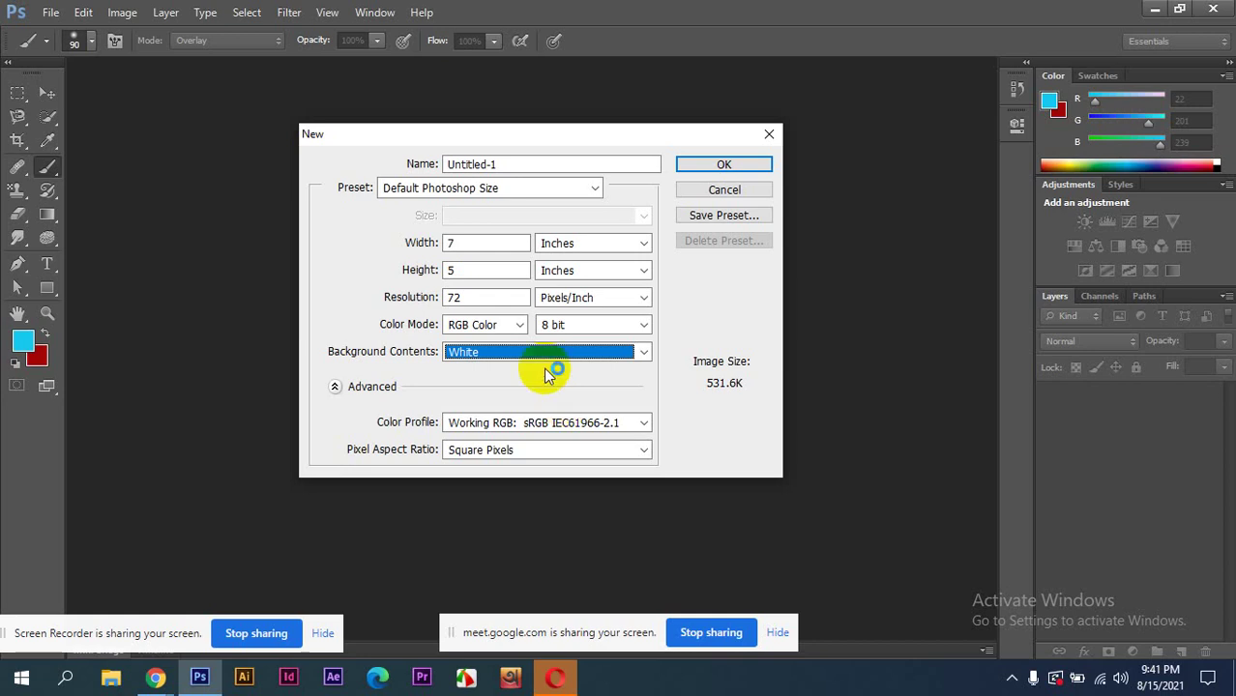
- Switch to the Google Meet call and stop presenting the screen
click(156, 679)
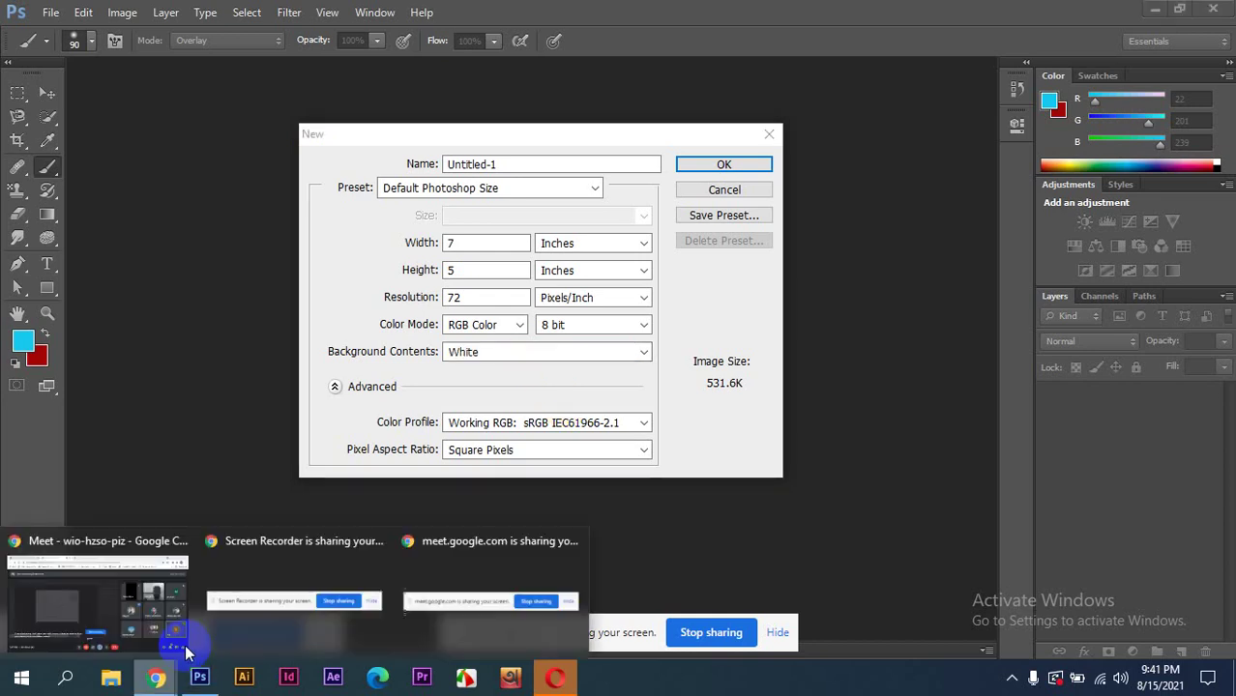
click(97, 585)
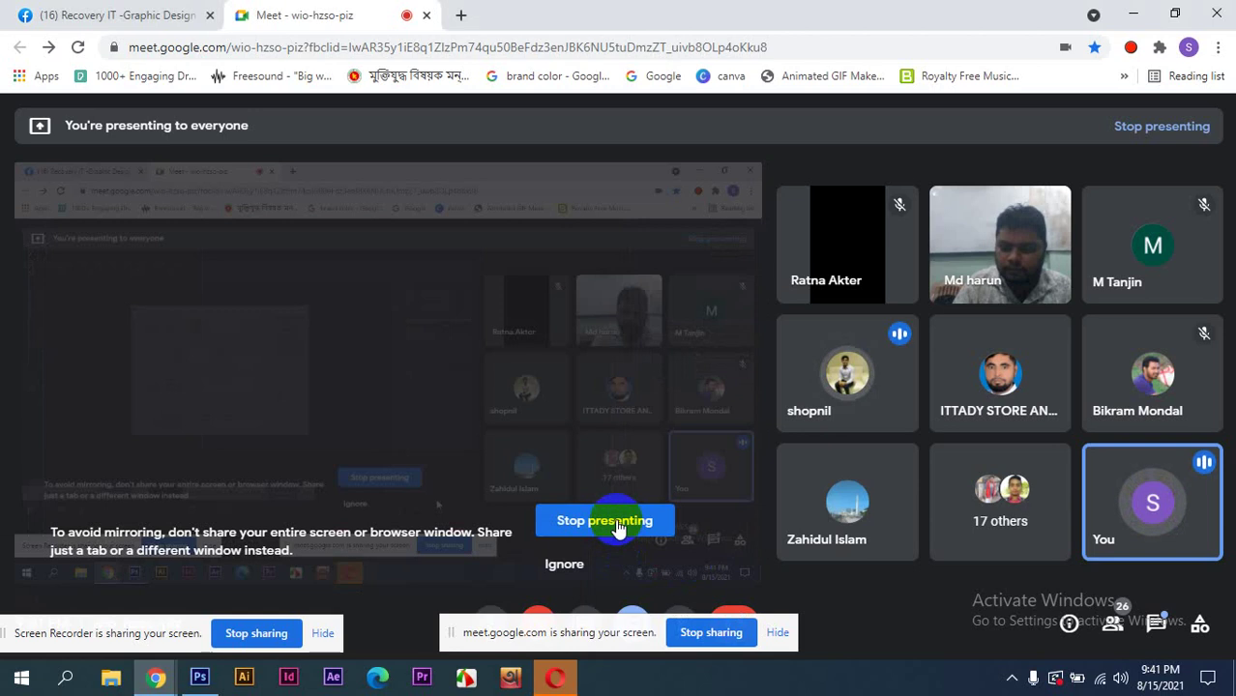
click(617, 527)
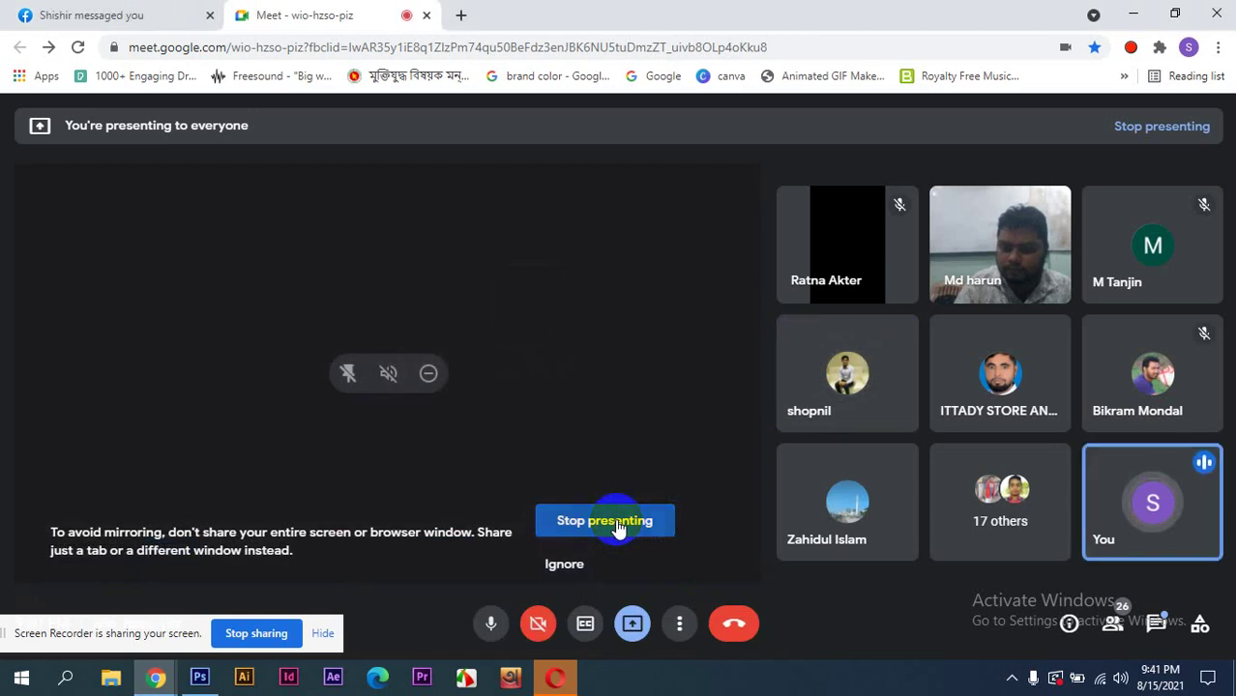
click(619, 522)
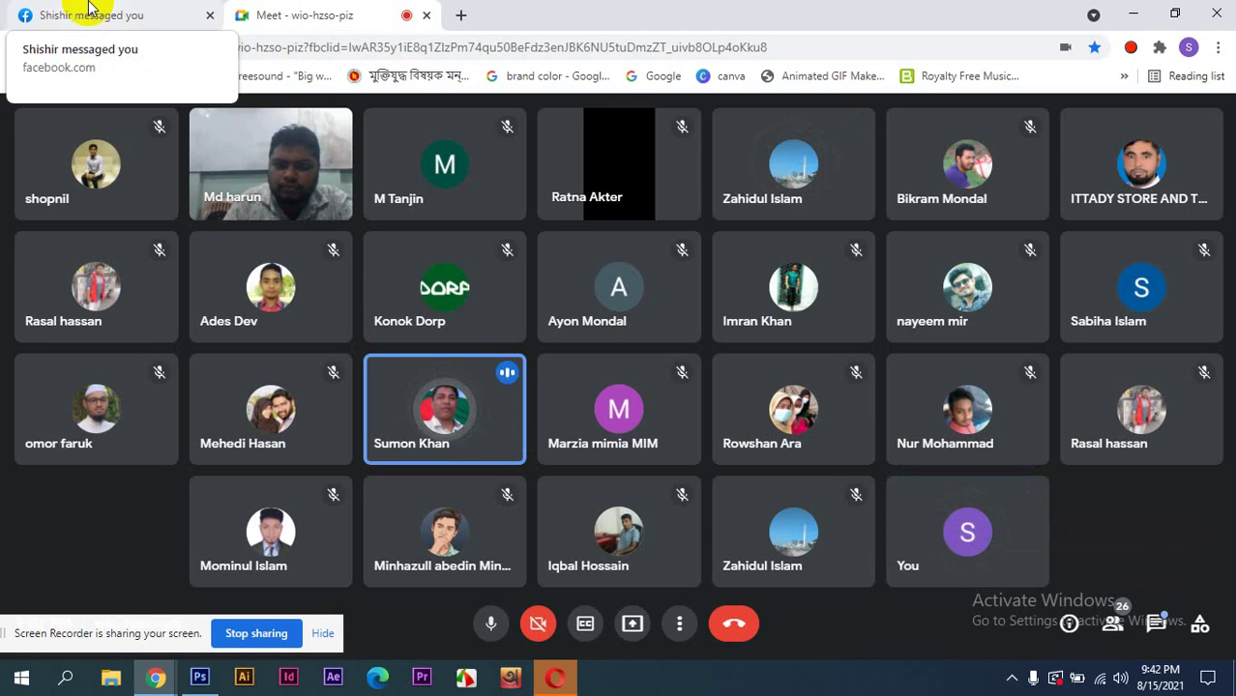
- Switch to Facebook and look through the recent messages in the Recovery IT Teacher Pannel group chat
click(89, 10)
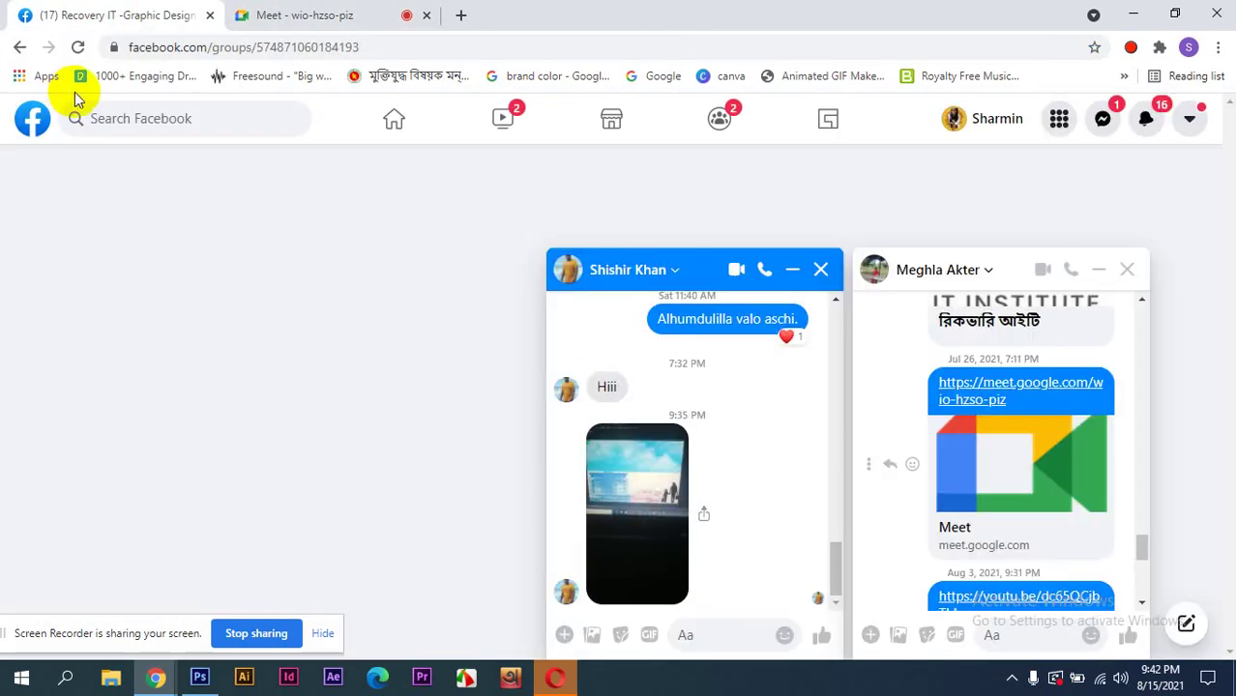
click(674, 581)
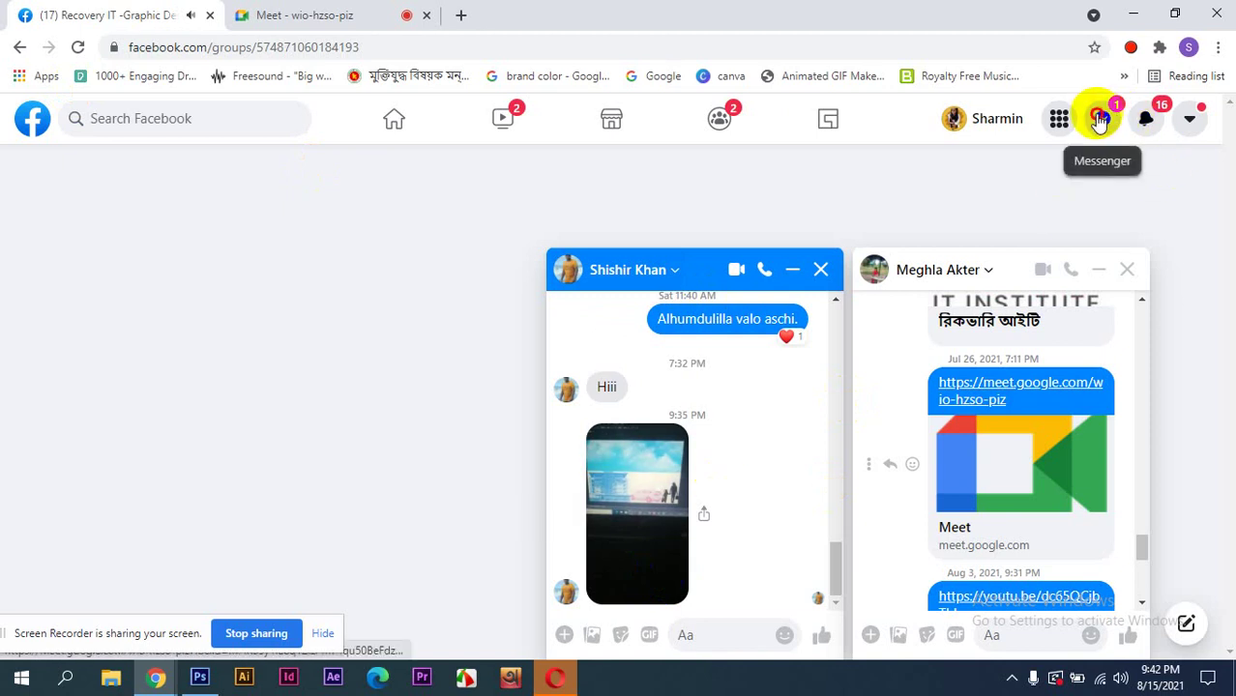
click(1100, 118)
click(1100, 118)
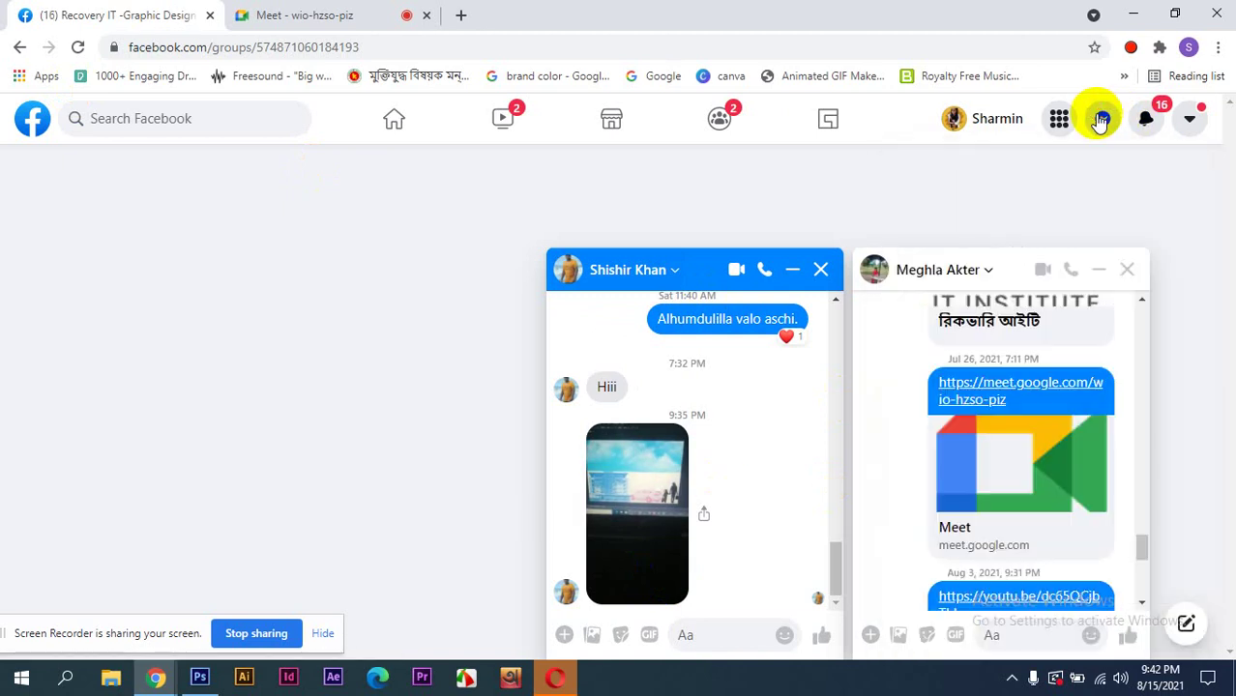
click(1100, 118)
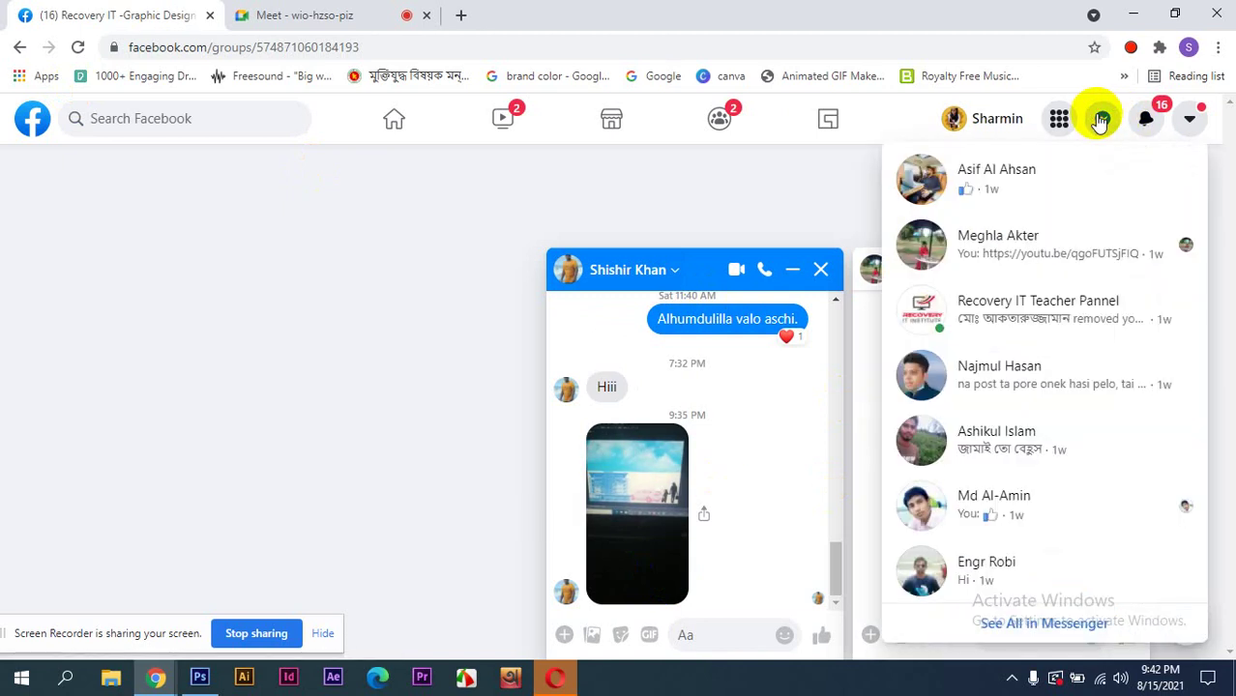
click(1049, 339)
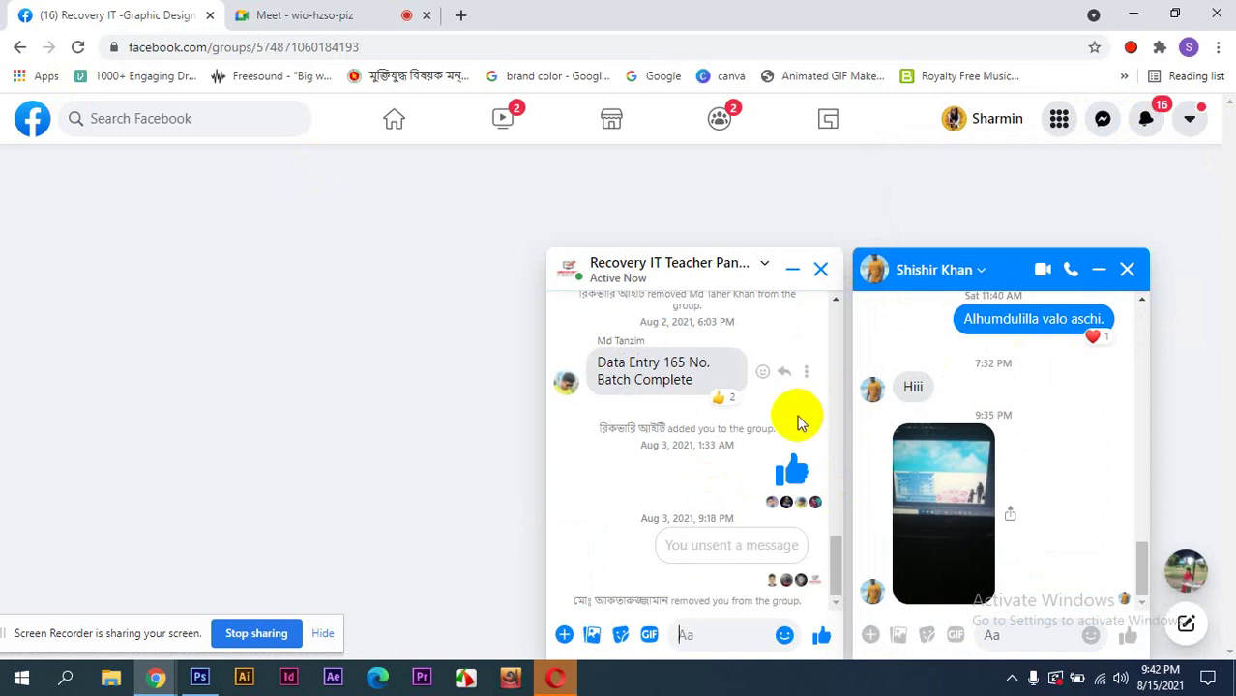
scroll(750, 464, up, 2)
scroll(755, 465, up, 2)
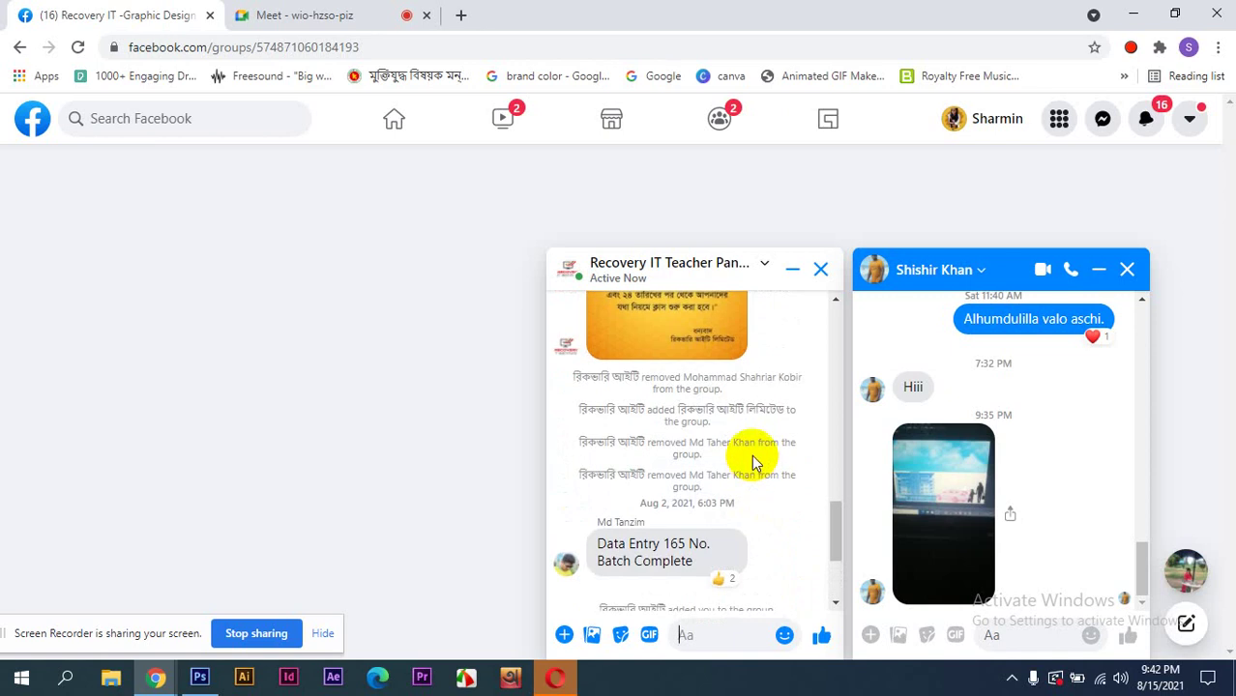
scroll(751, 454, down, 4)
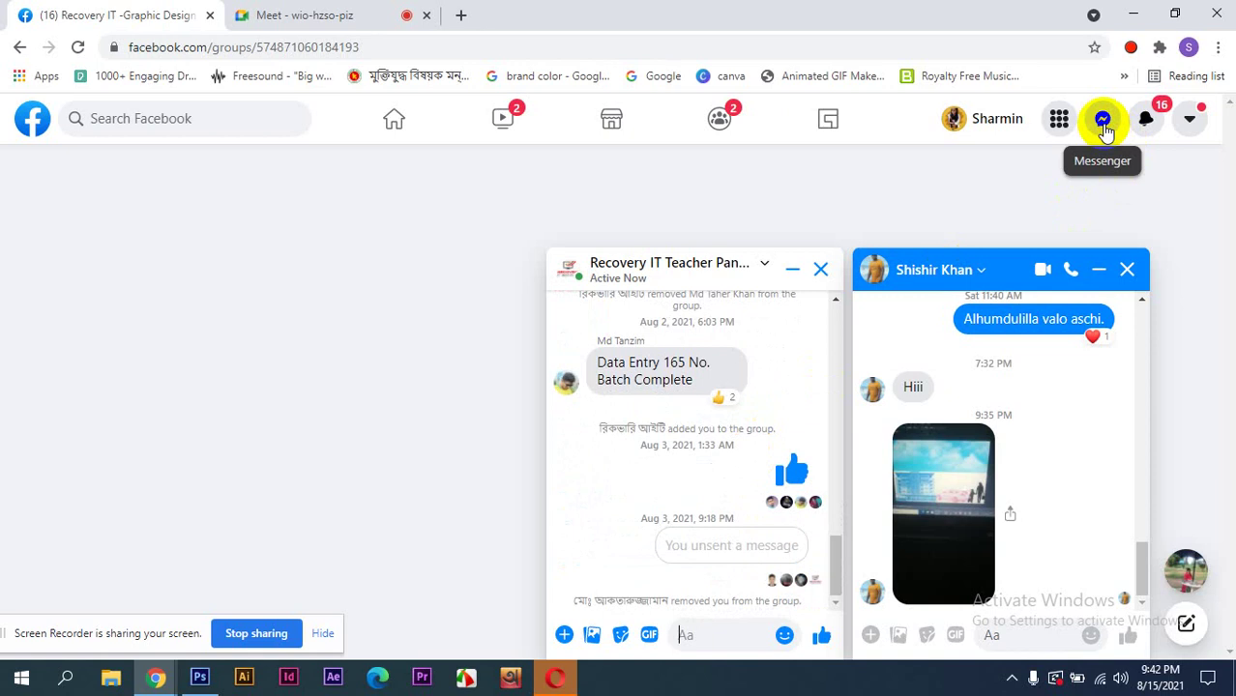
- Open the রিকভারি আইটি conversation in Messenger and send the message "vaiya class asen kotha bolen."
click(1104, 124)
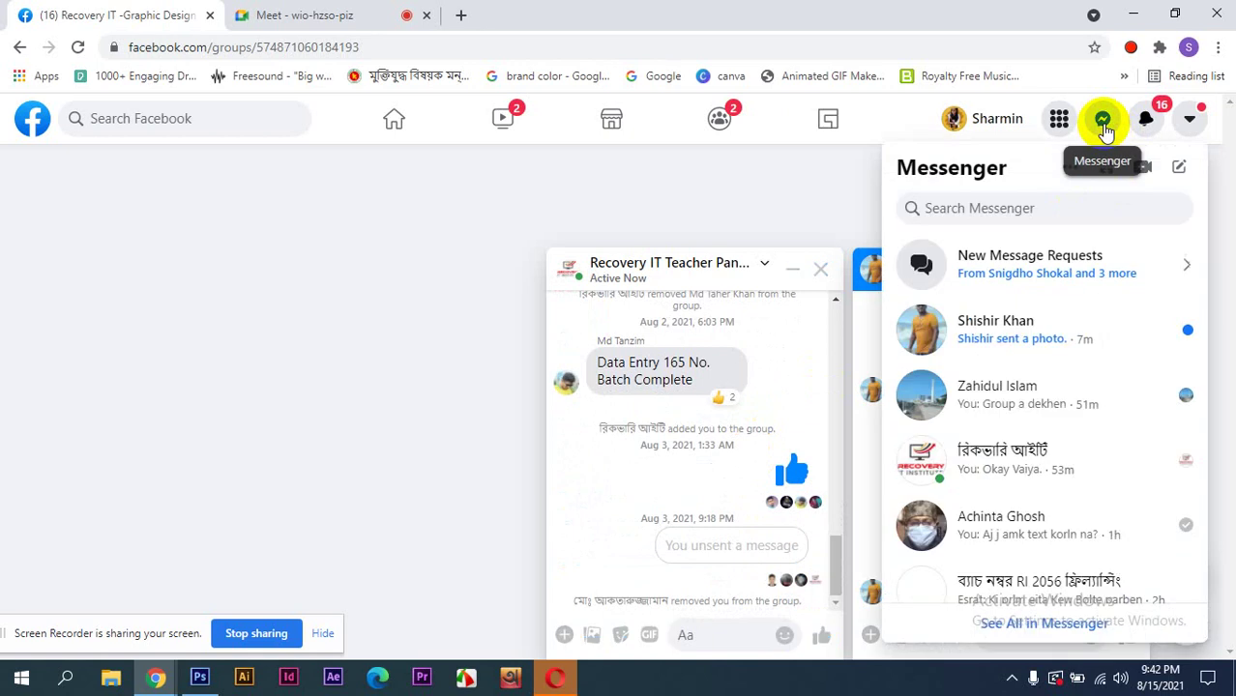
click(1030, 479)
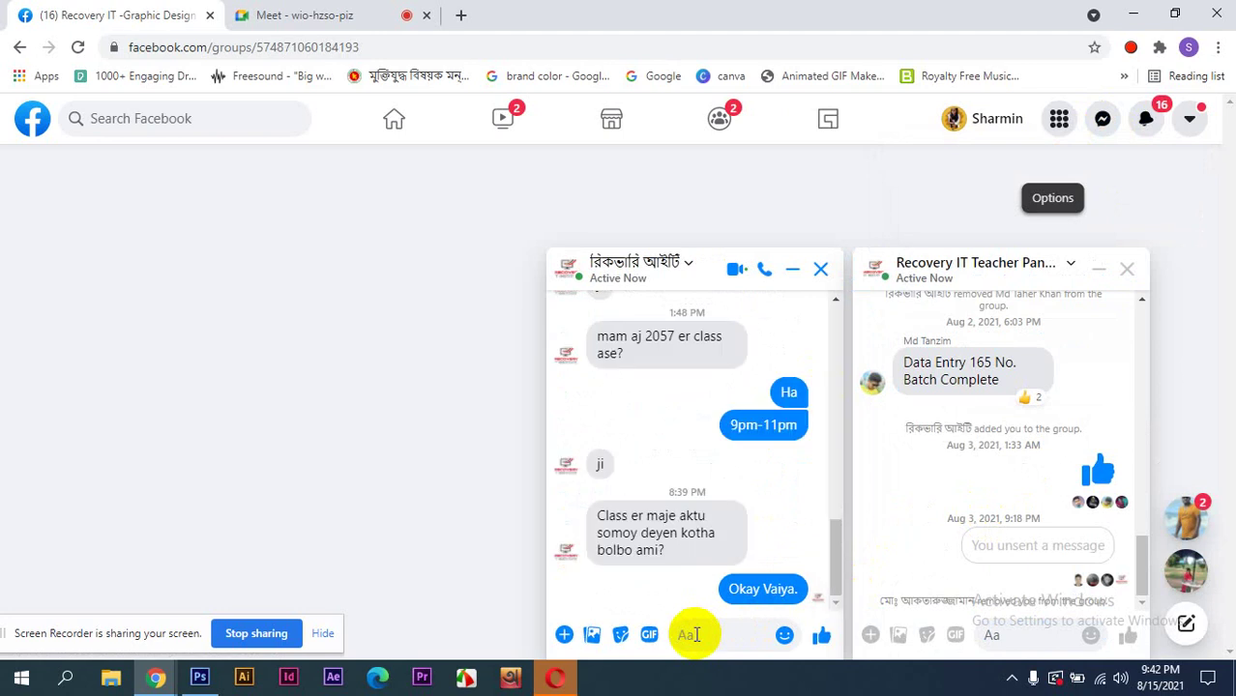
text(vai)
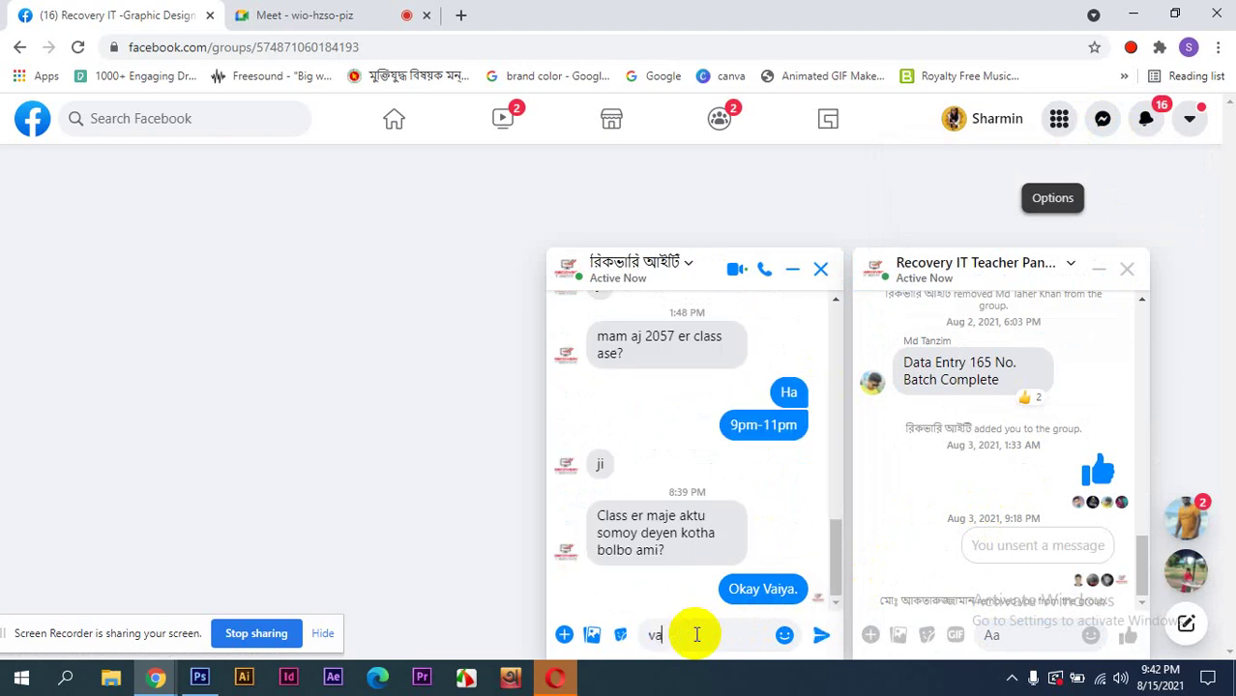
text(ya c)
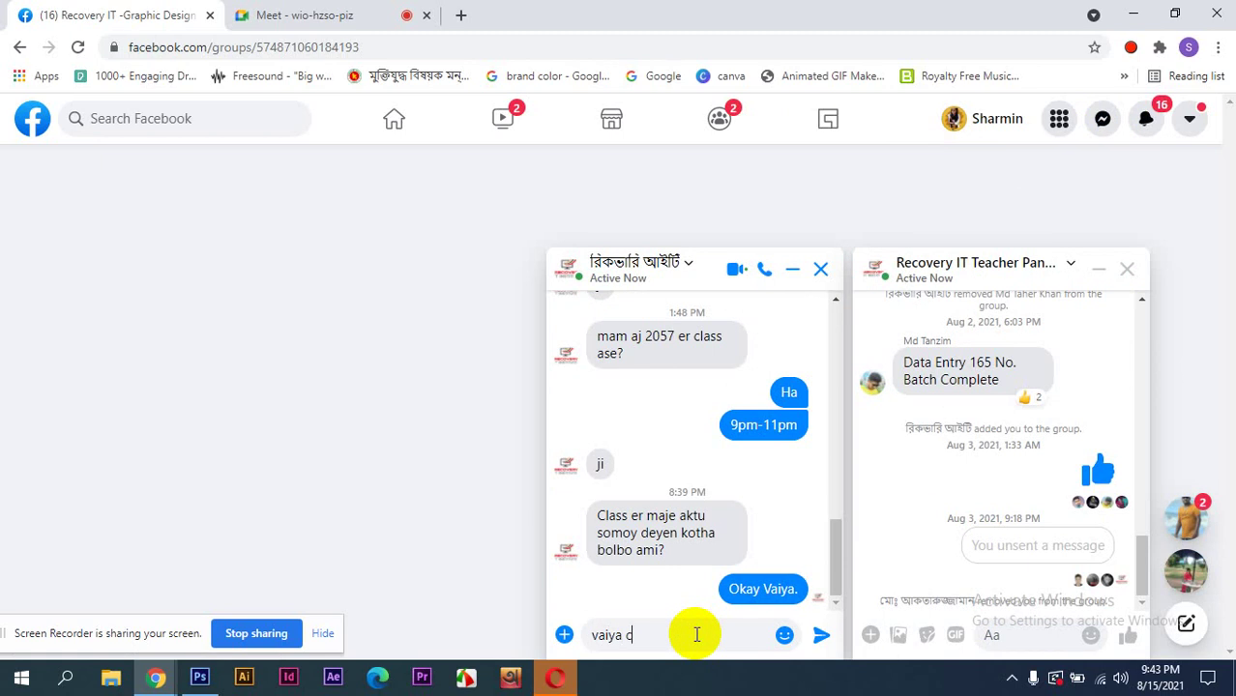
text(lass asen kotha b)
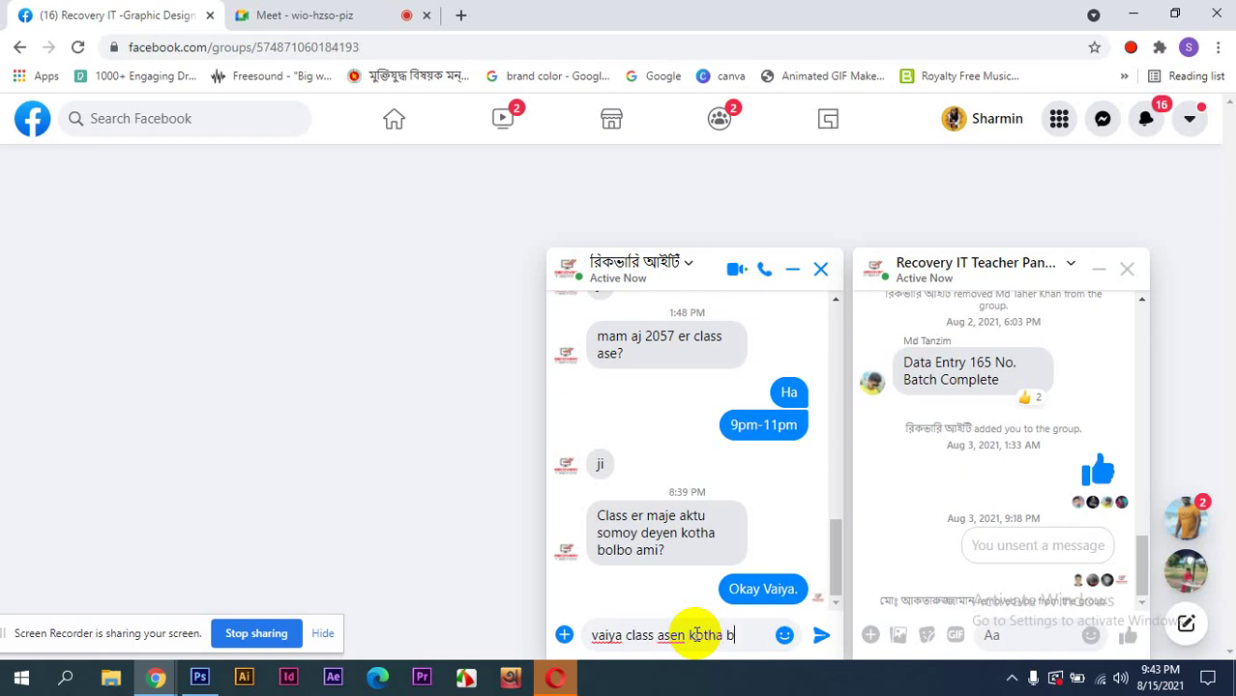
text(olen.)
key(Return)
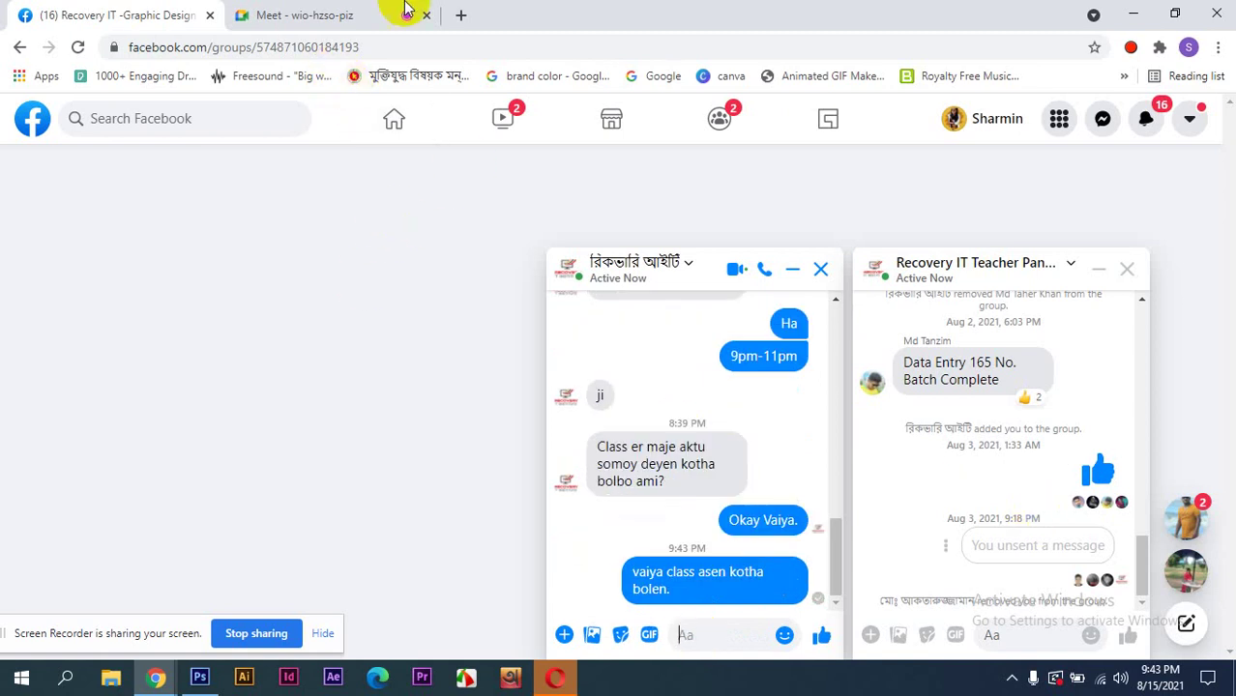
- Return to the Google Meet call and present the entire screen to the class
click(353, 12)
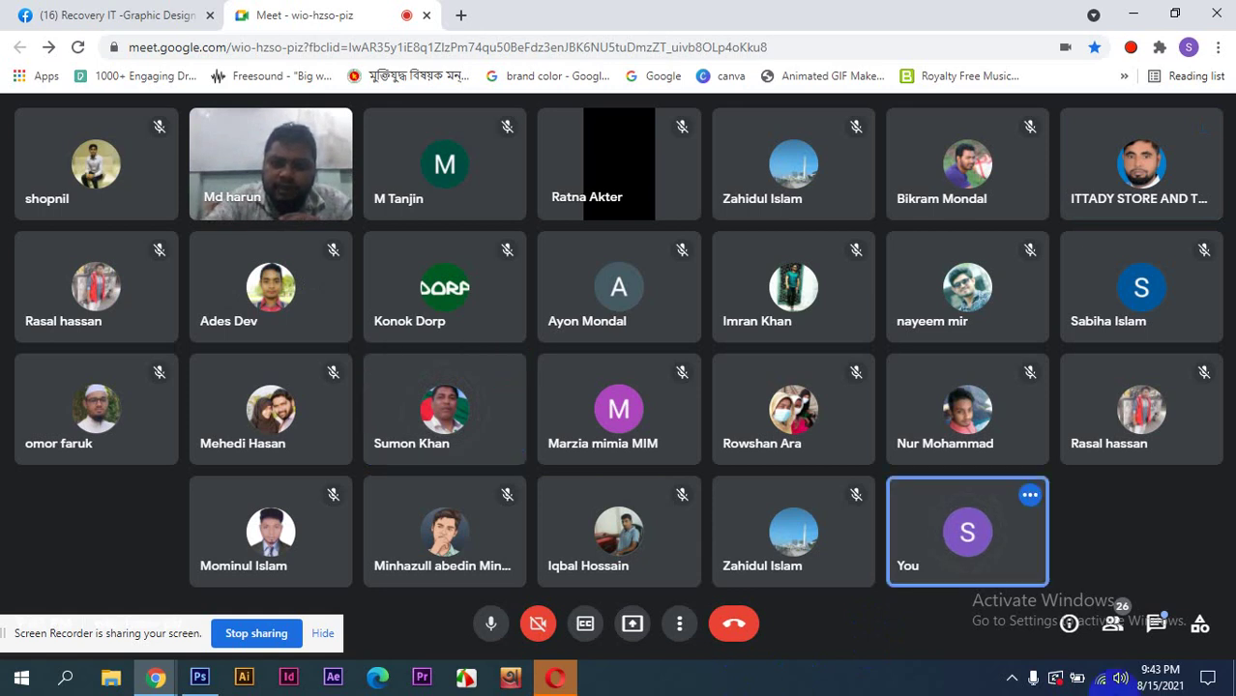
click(631, 626)
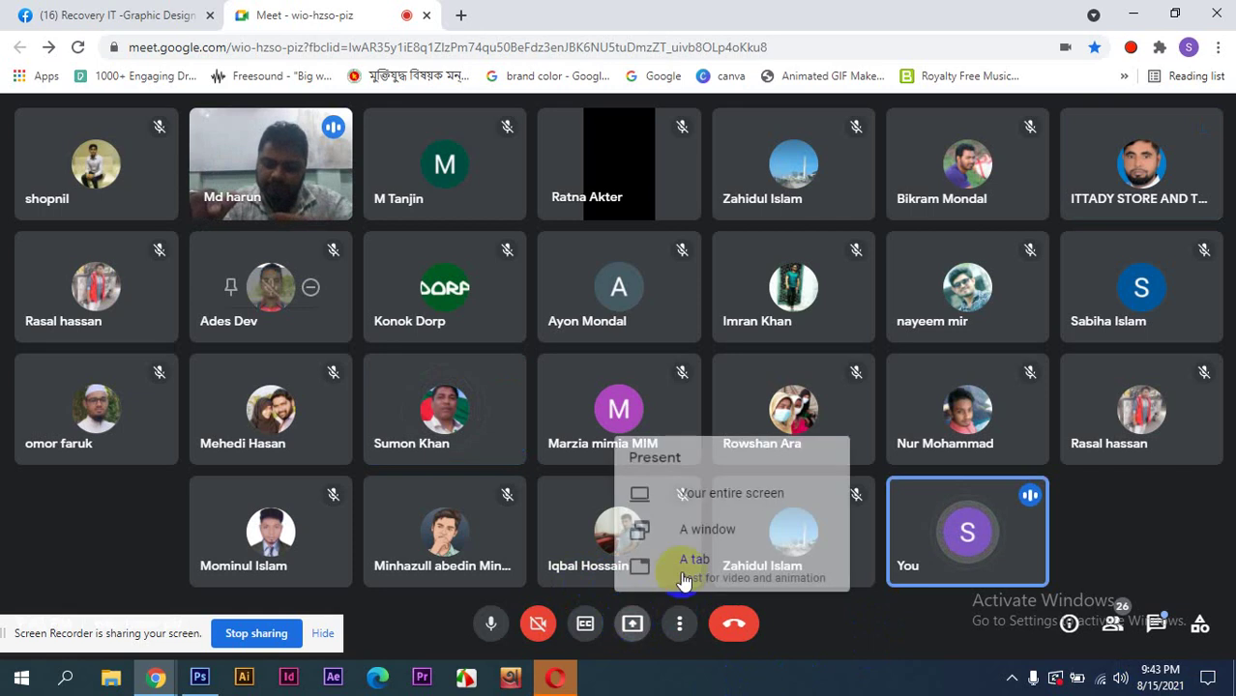
click(724, 503)
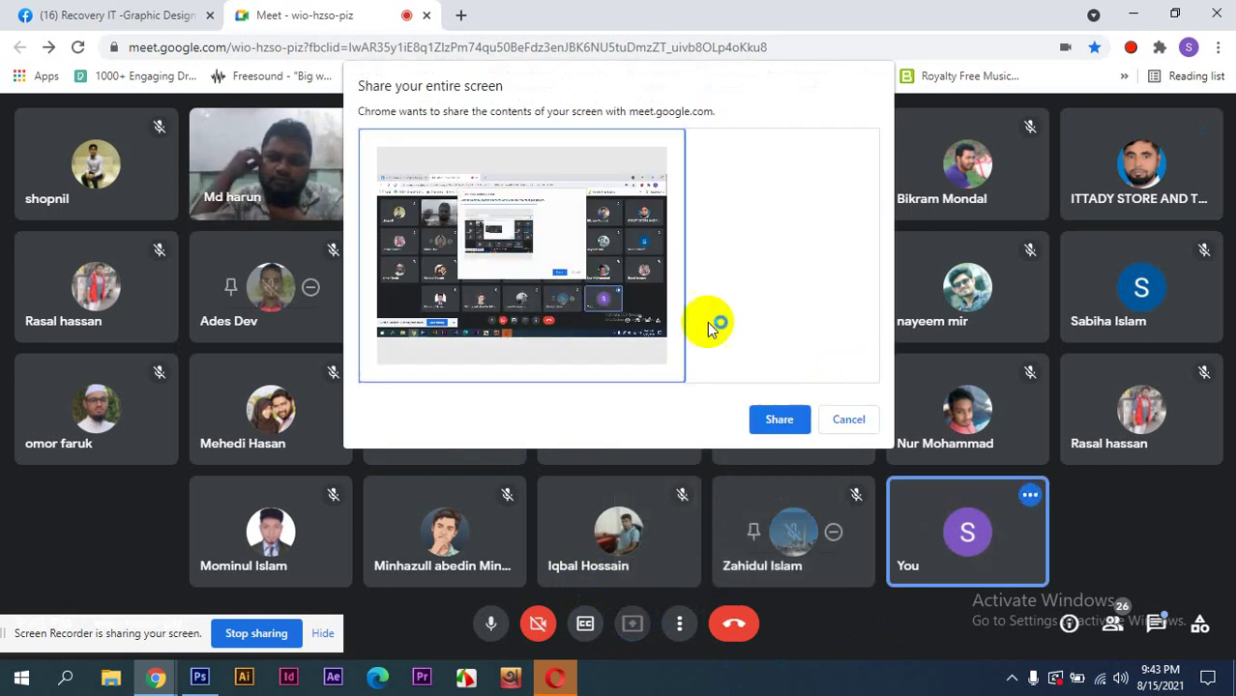
click(781, 418)
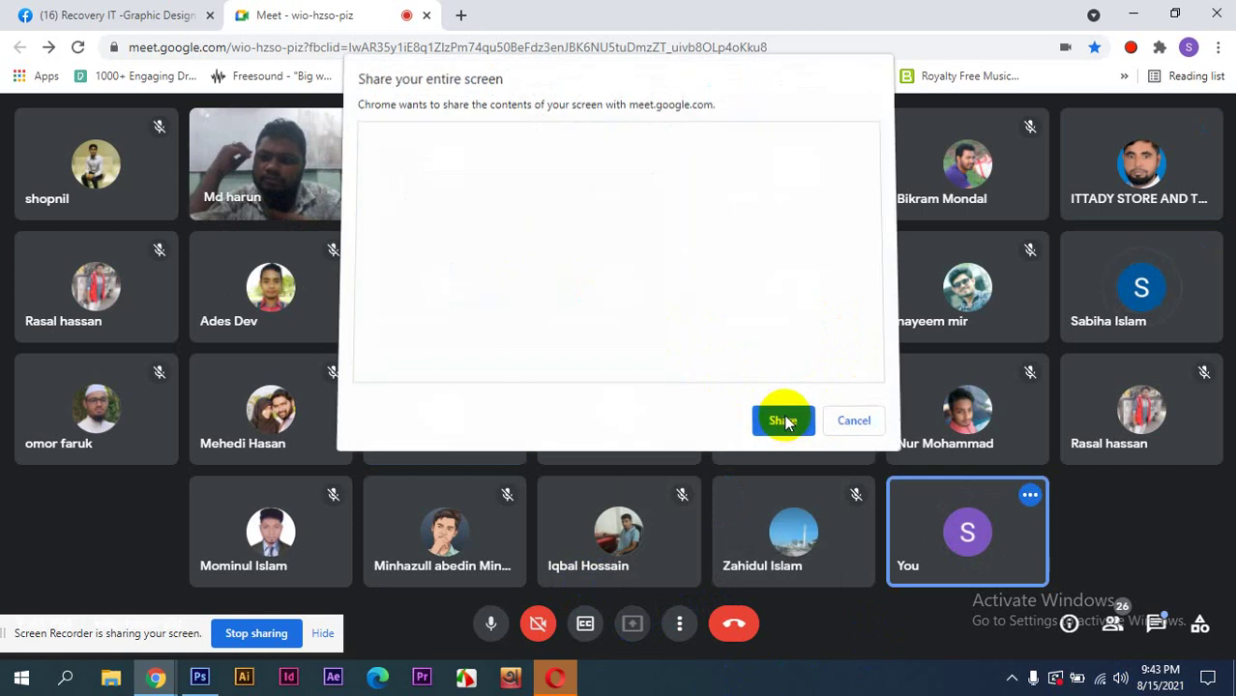
- Switch to Photoshop, create the new 7 x 5 inch document at 72 pixels/inch with a white background, and activate the Move tool
click(199, 678)
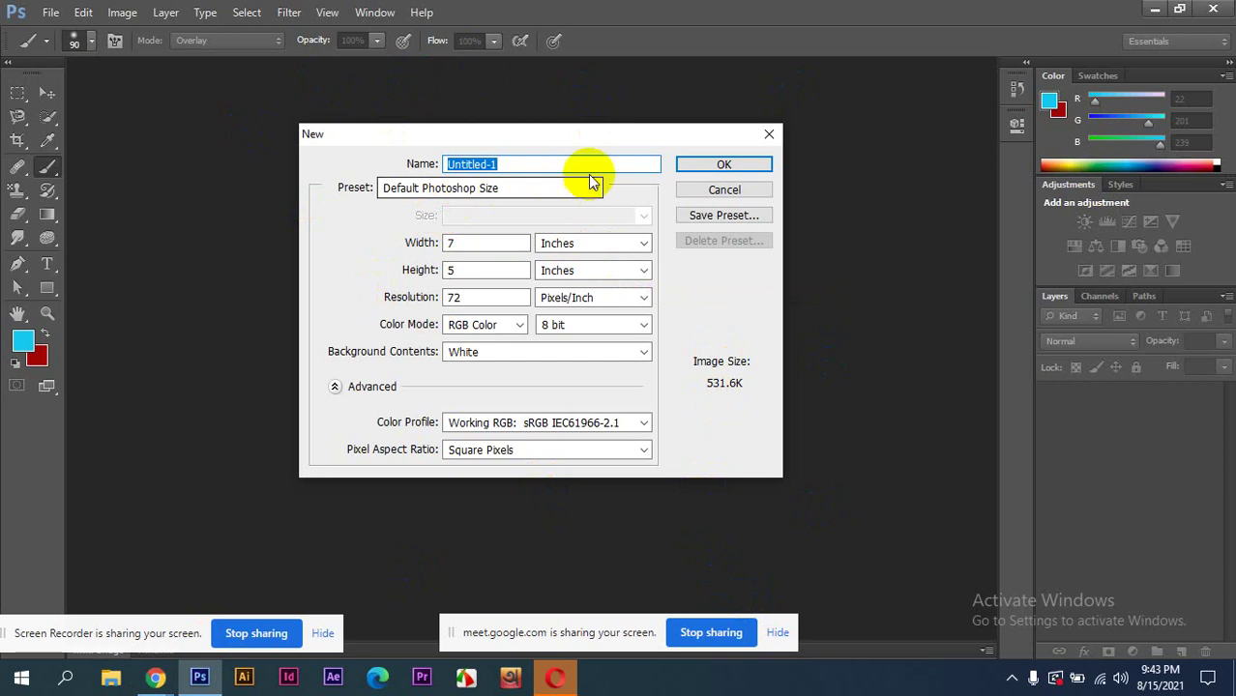
click(717, 160)
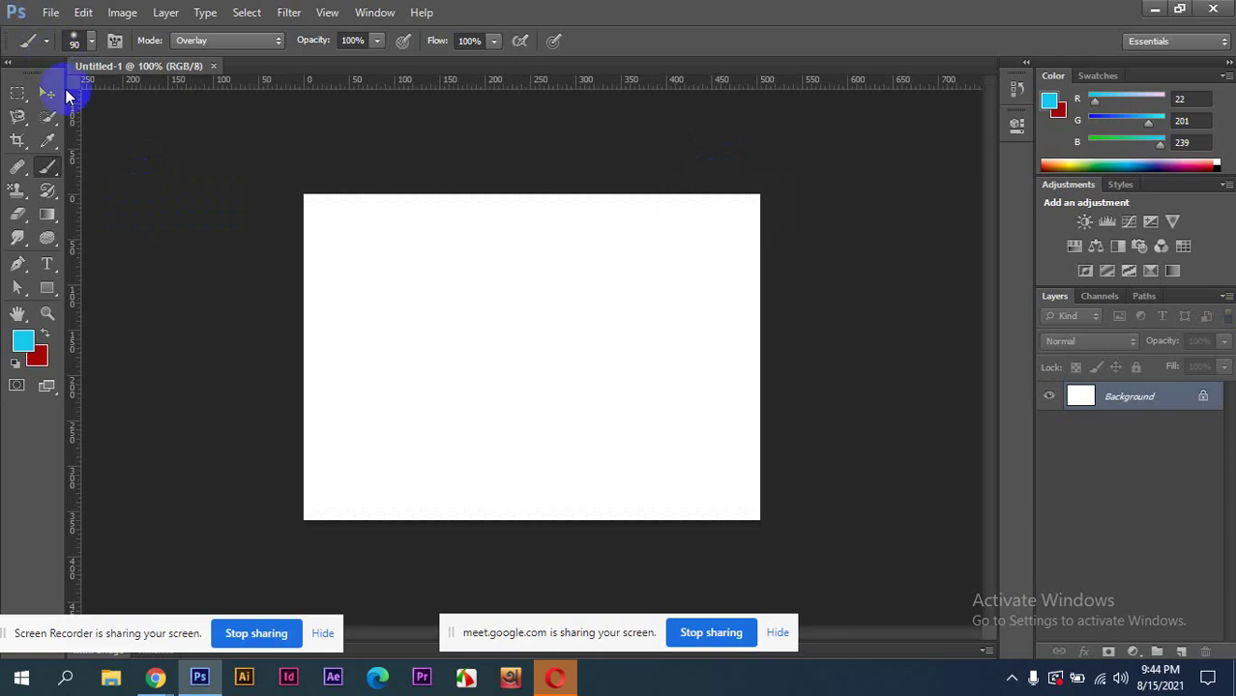
click(47, 93)
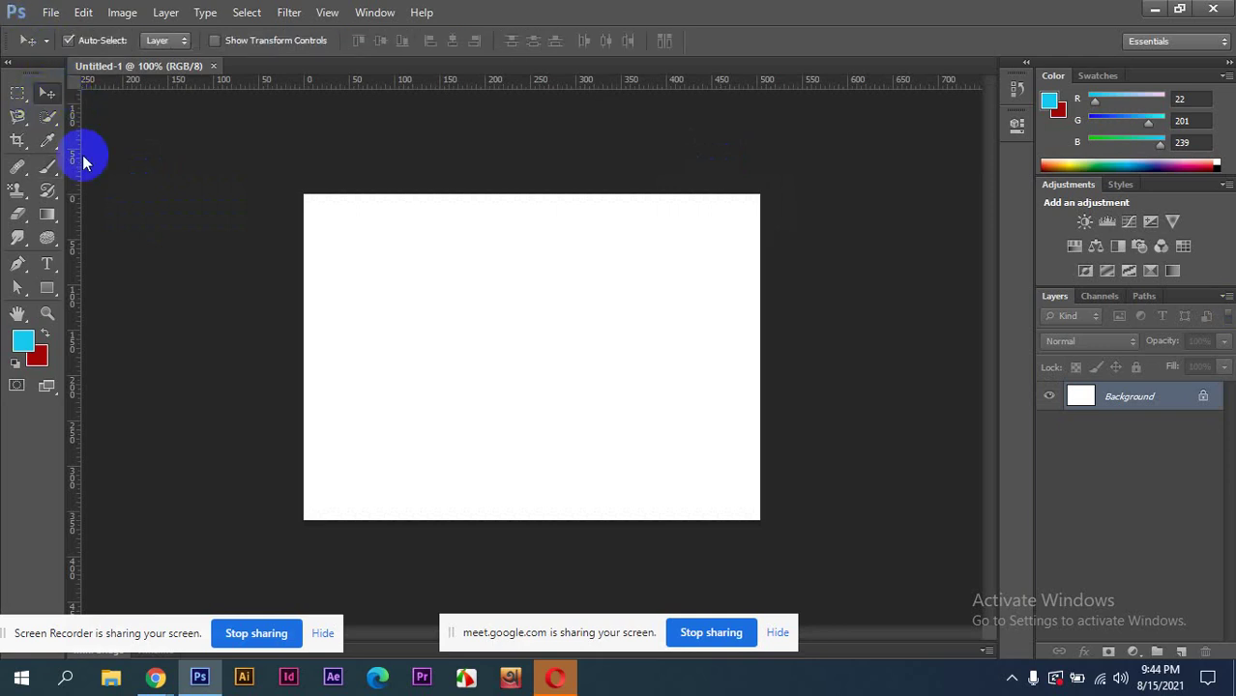
- Switch to the Google Meet call and admit the participant asking to join
click(161, 680)
click(121, 603)
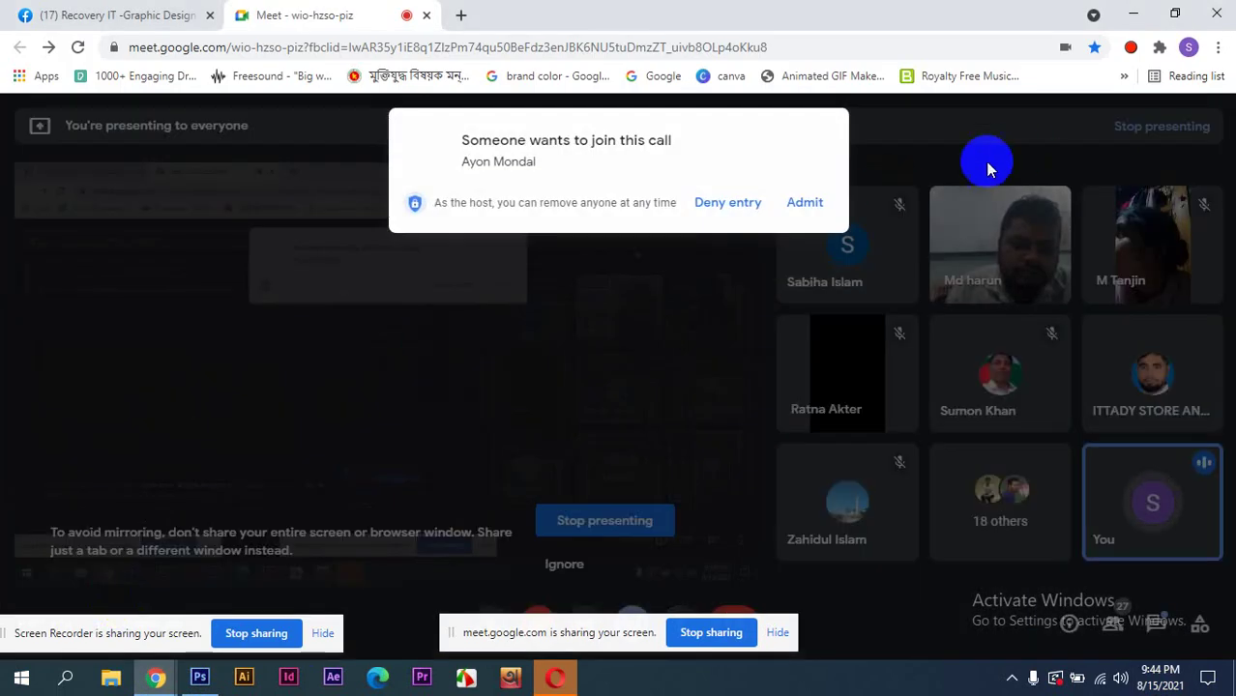
click(809, 205)
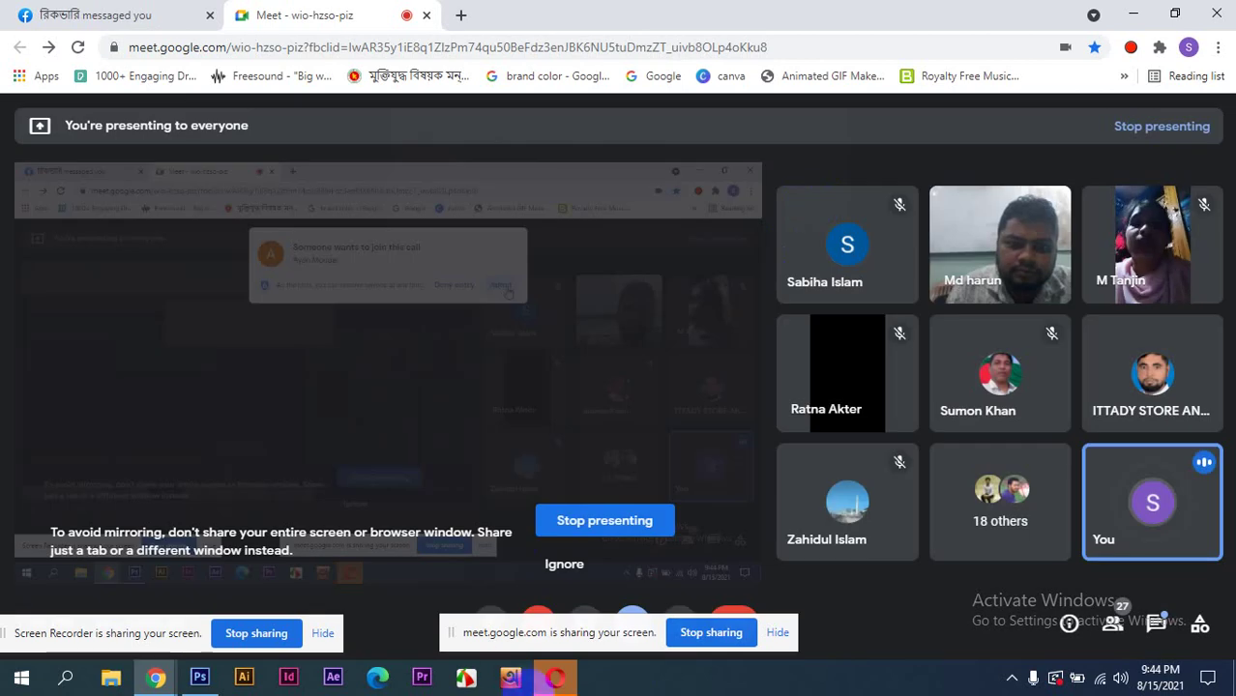
- Switch to the Facebook page and reply "ok" in the রিকভারি আইটি conversation
click(138, 11)
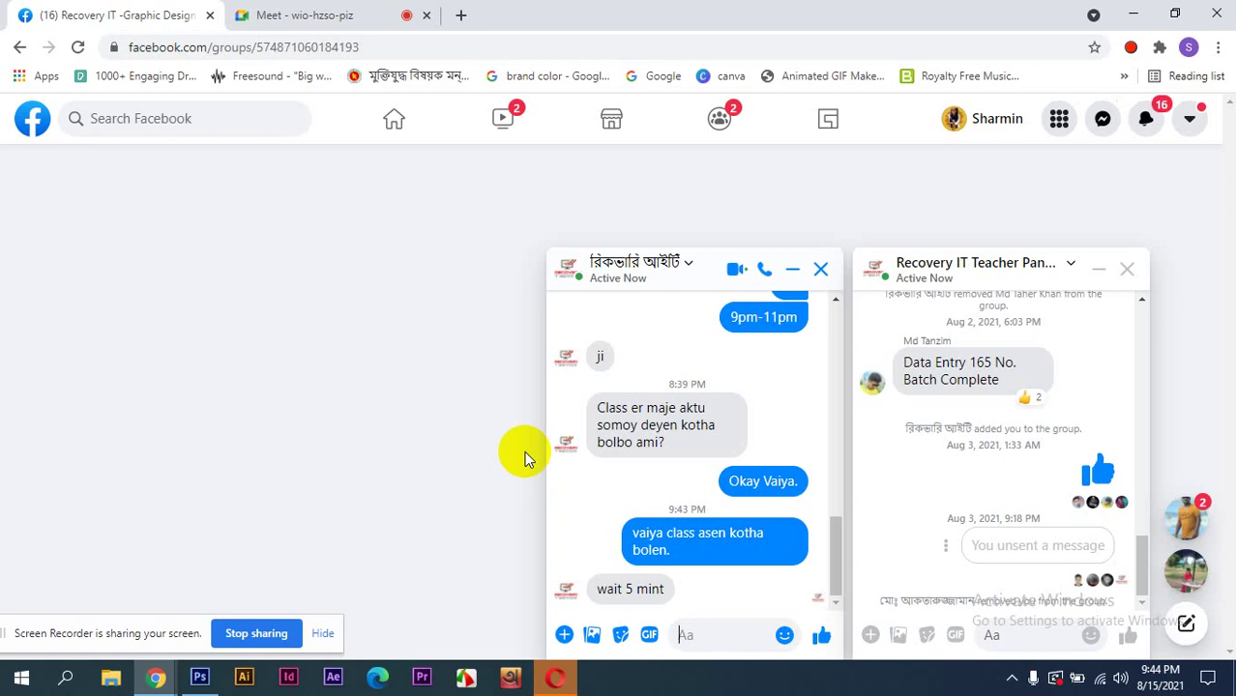
text(aa)
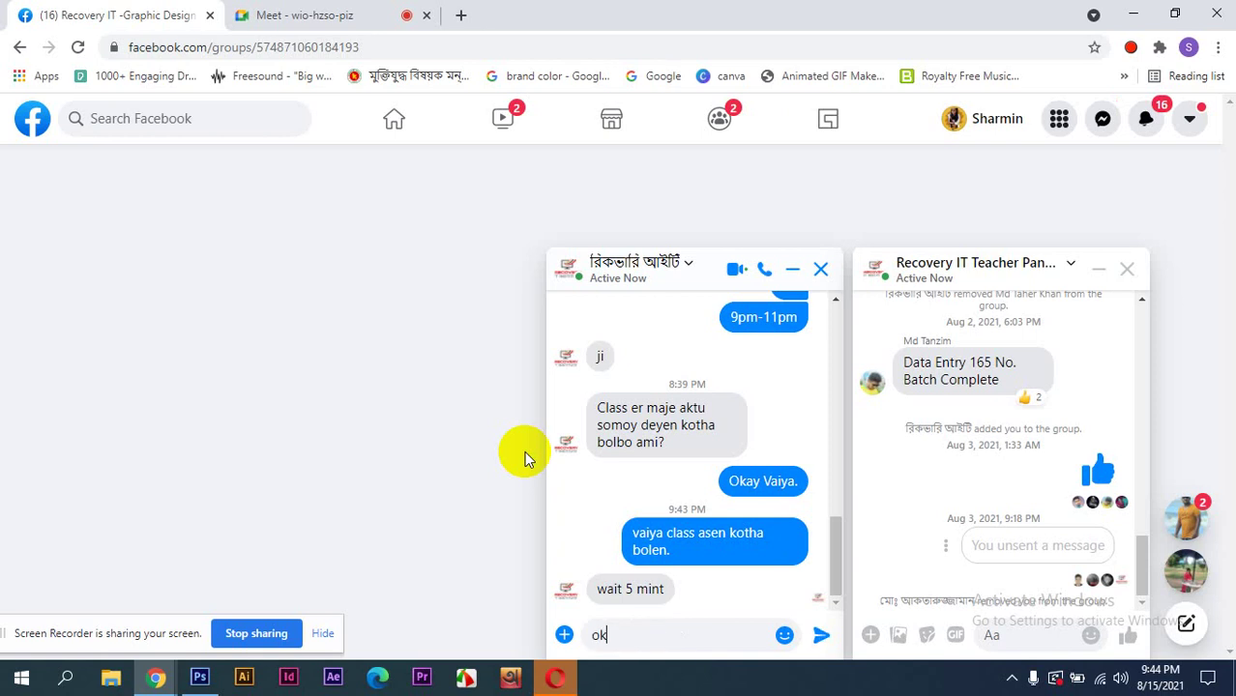
key(BackSpace)
key(BackSpace)
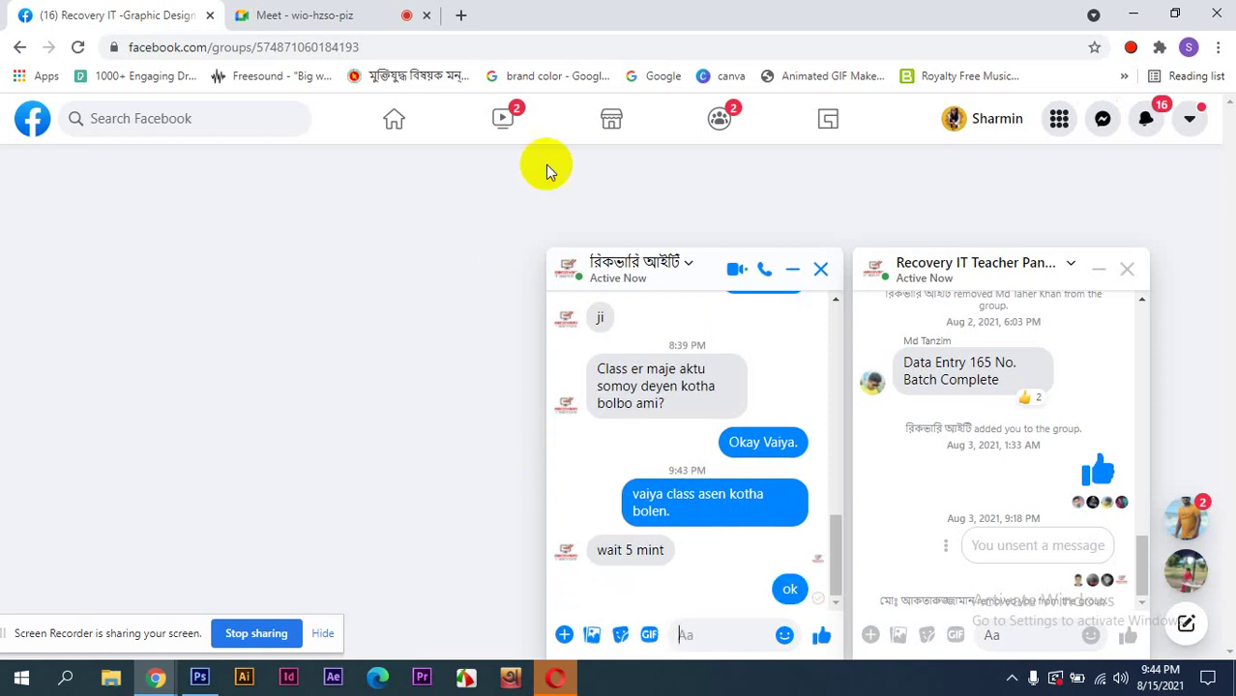
- Close the রিকভারি আইটি chat, then return to the Google Meet call and present the entire screen to the class
click(819, 270)
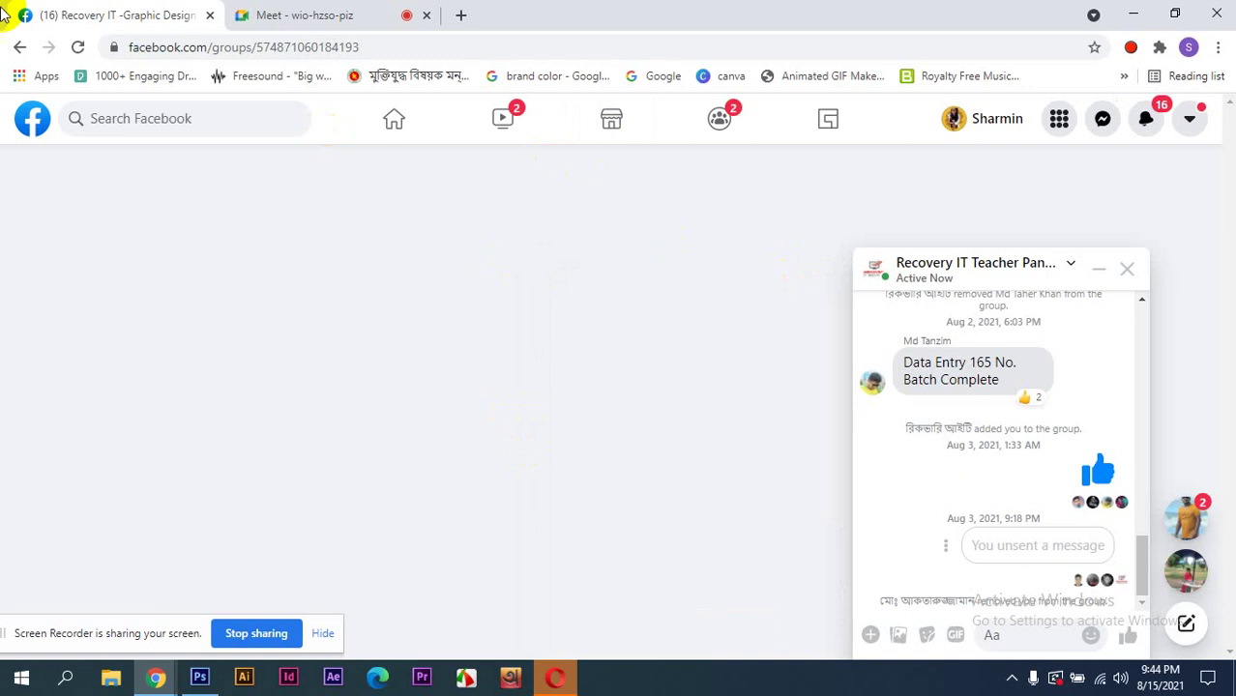
click(327, 13)
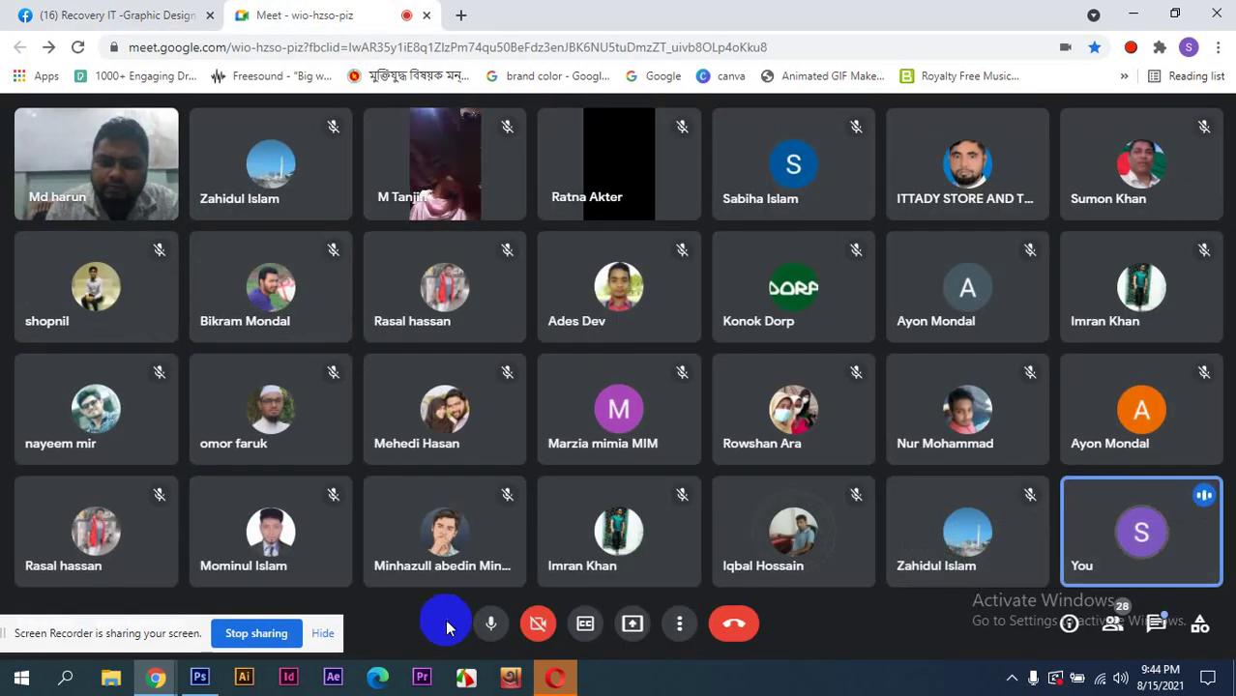
click(630, 626)
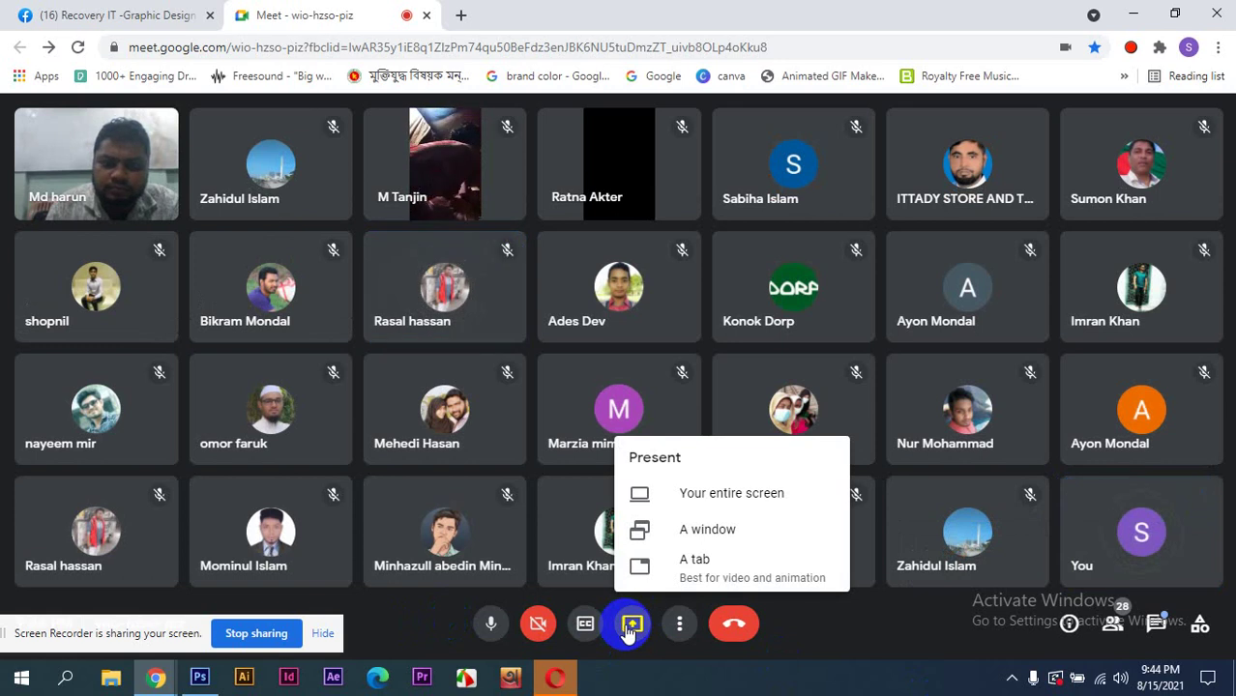
click(728, 498)
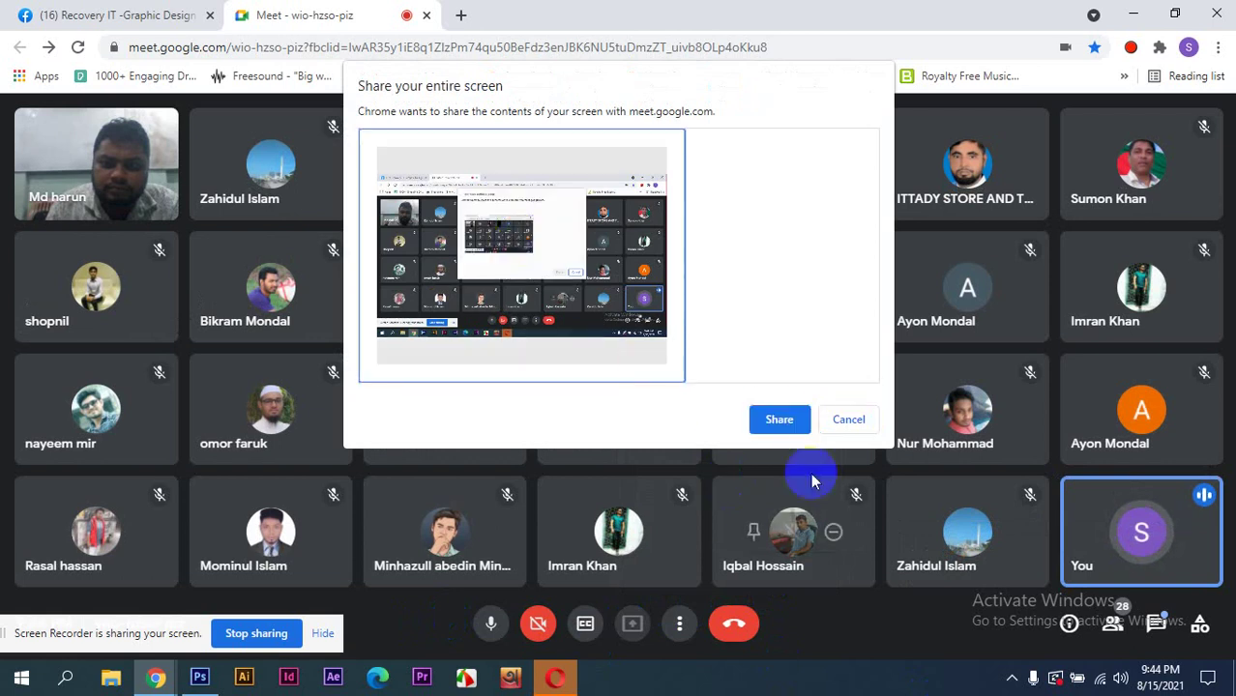
click(779, 419)
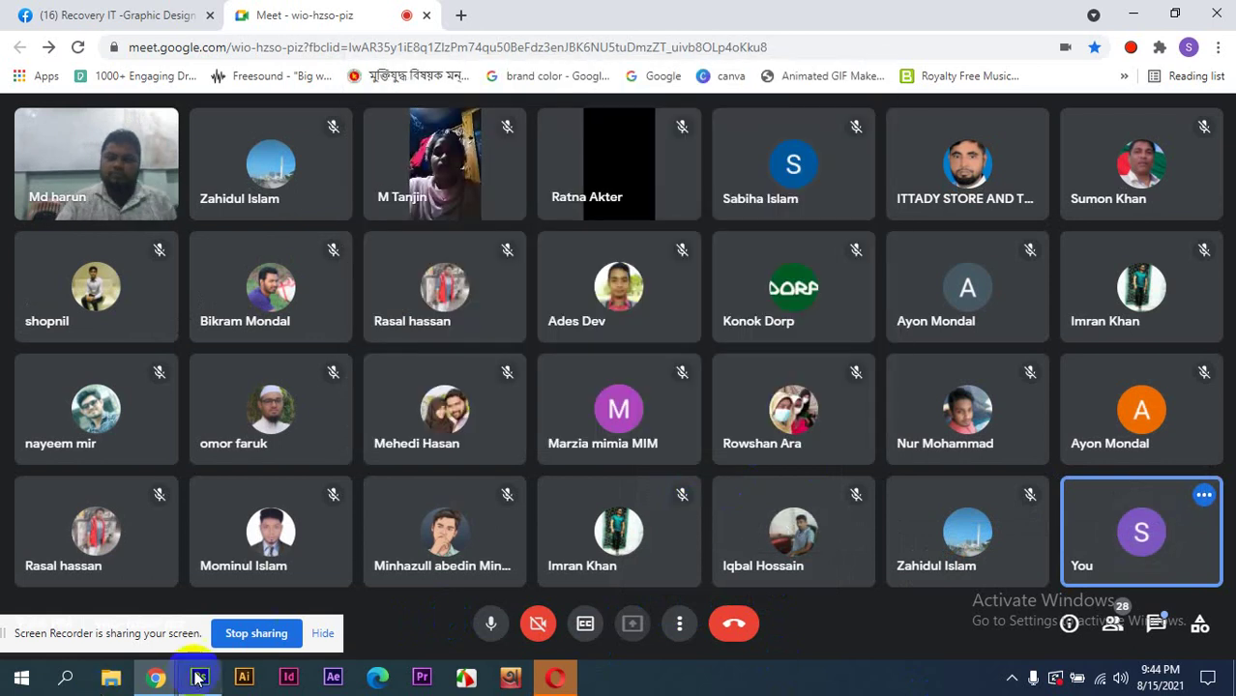
- Switch to Photoshop and show the blank Untitled-1 canvas to the class at several zoom levels
click(199, 677)
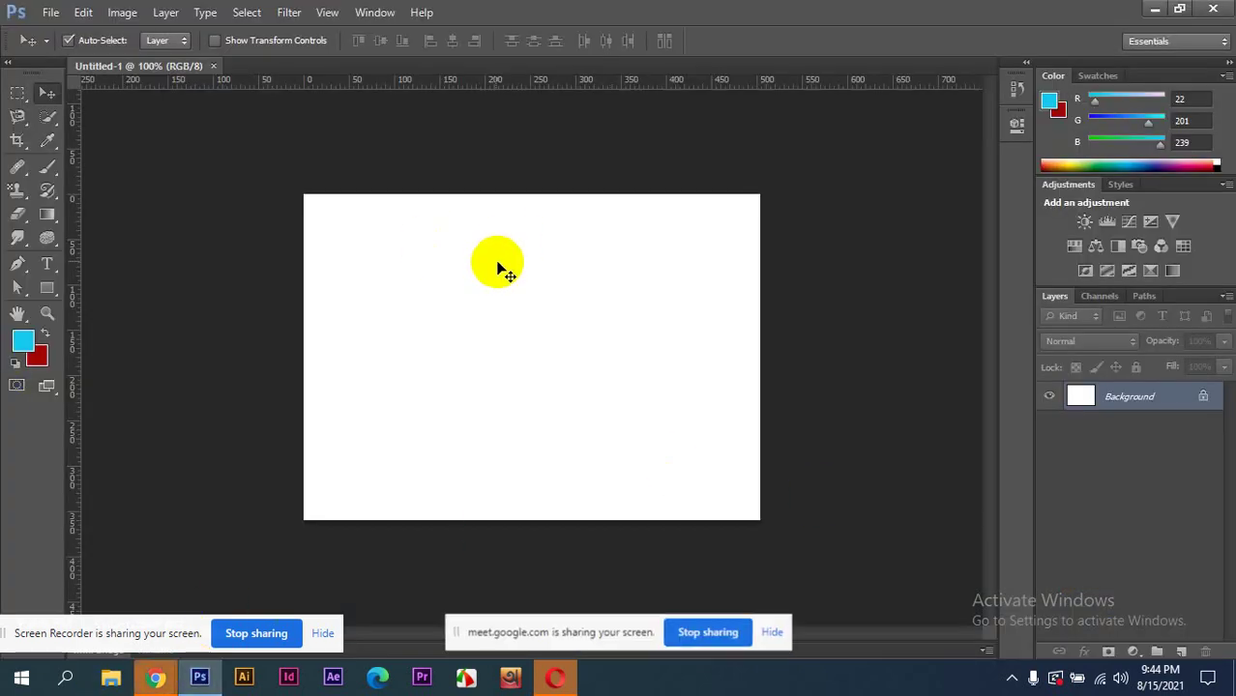
scroll(634, 420, up, 2)
scroll(637, 411, down, 4)
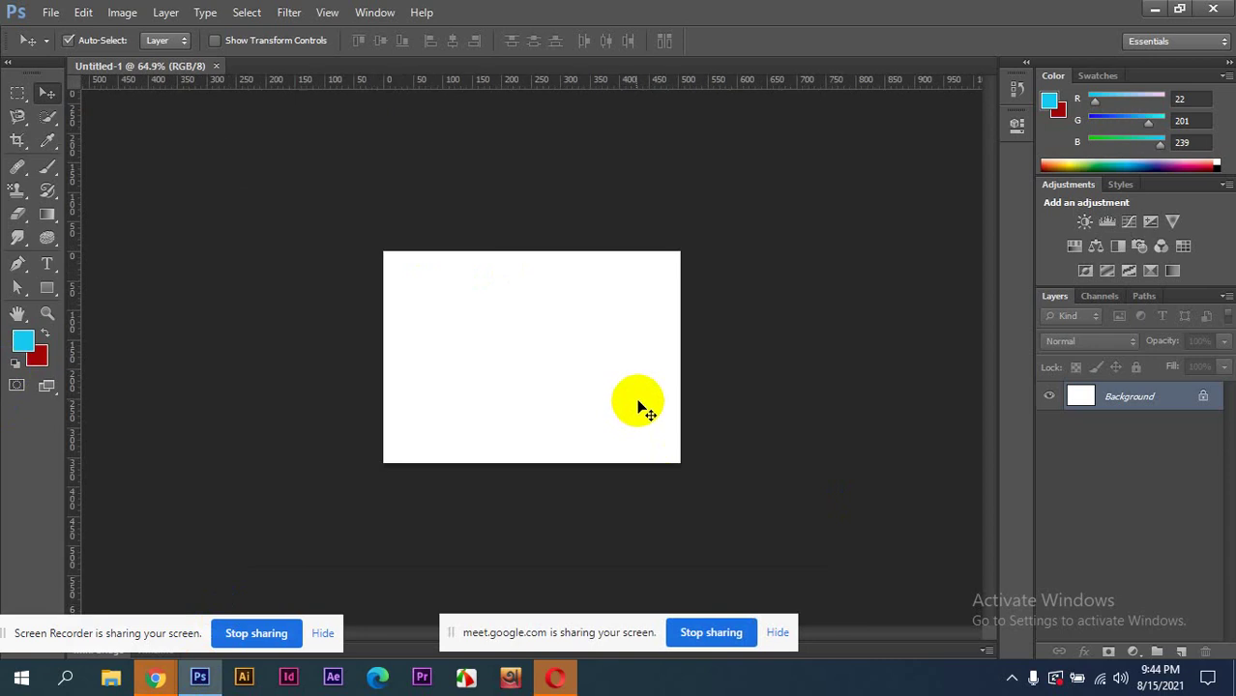
scroll(638, 406, down, 4)
scroll(638, 398, up, 1)
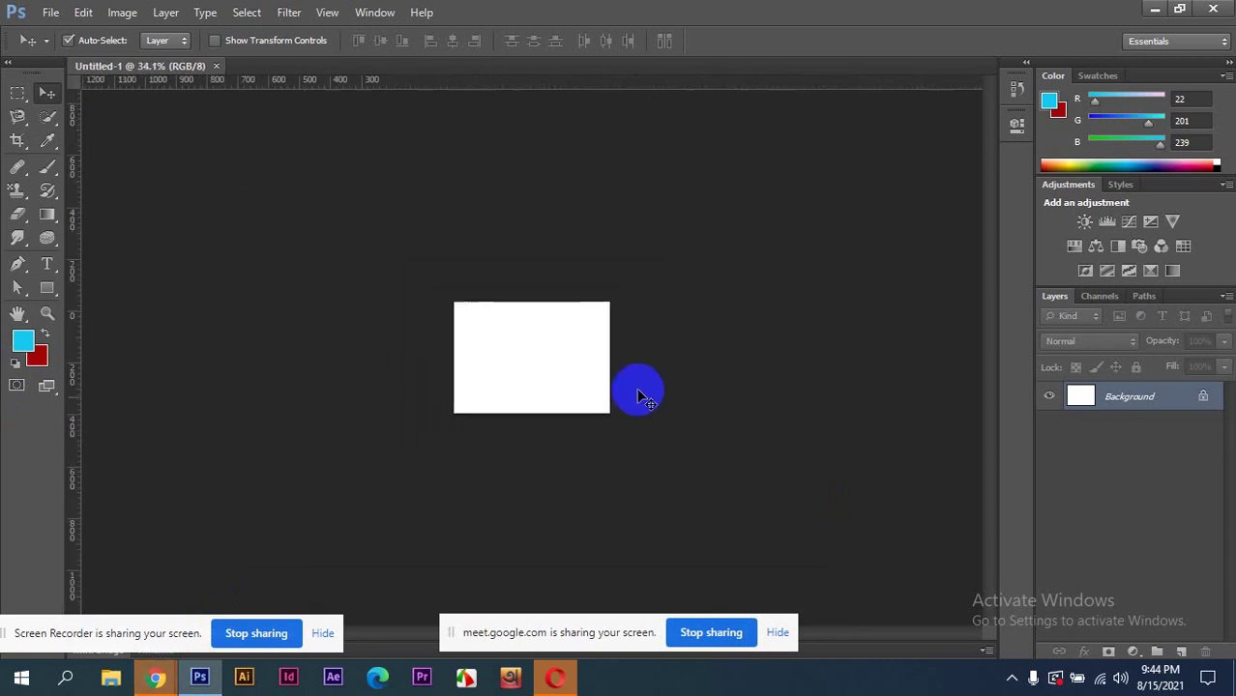
scroll(638, 396, up, 2)
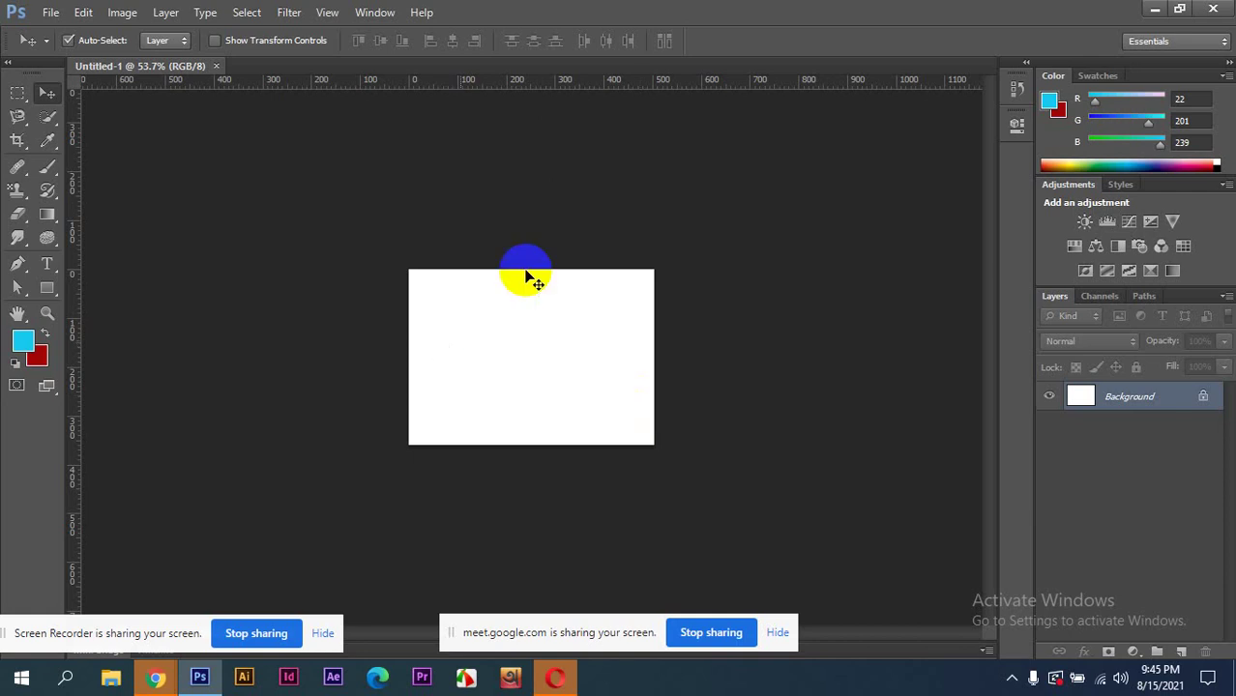
scroll(530, 273, up, 3)
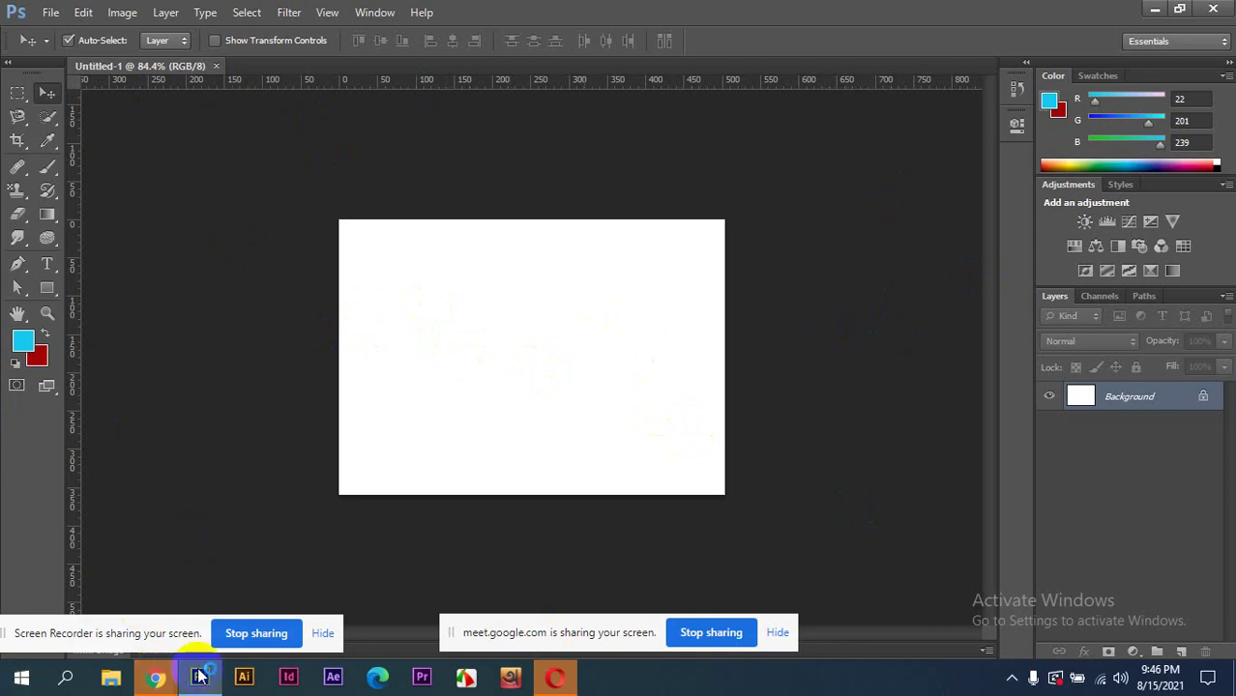
- Switch to the Google Meet call and admit the participant waiting to join
click(158, 677)
click(123, 614)
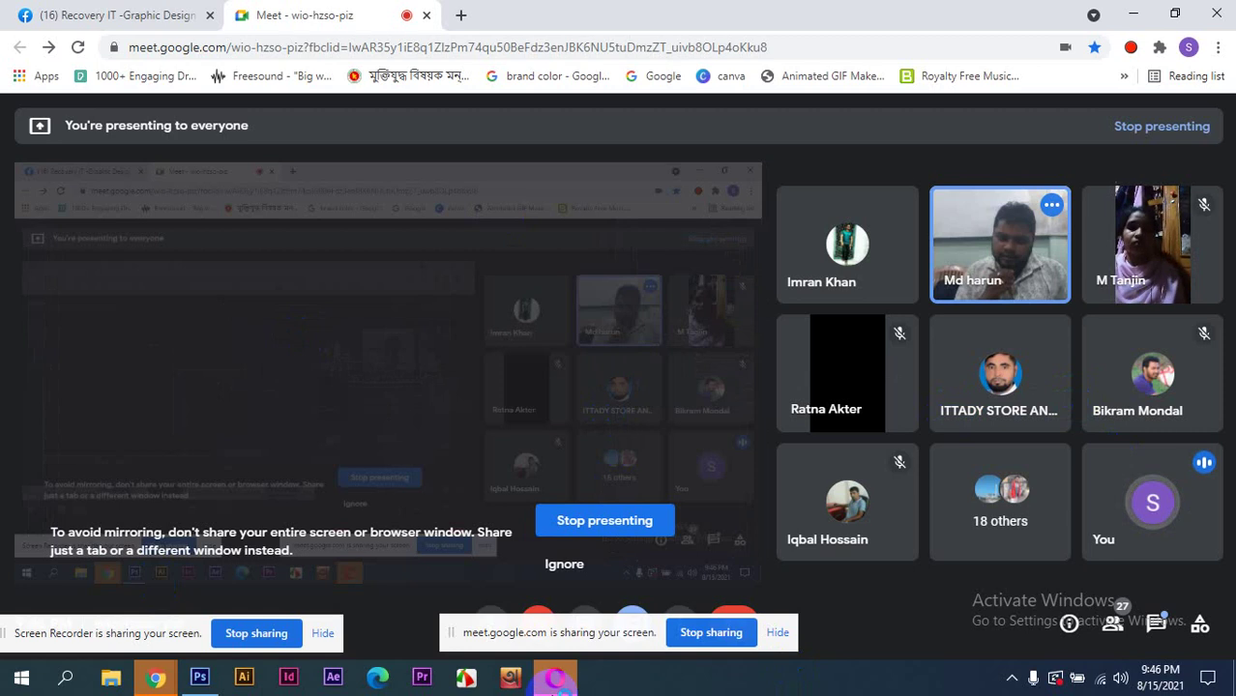
mouse_move(556, 678)
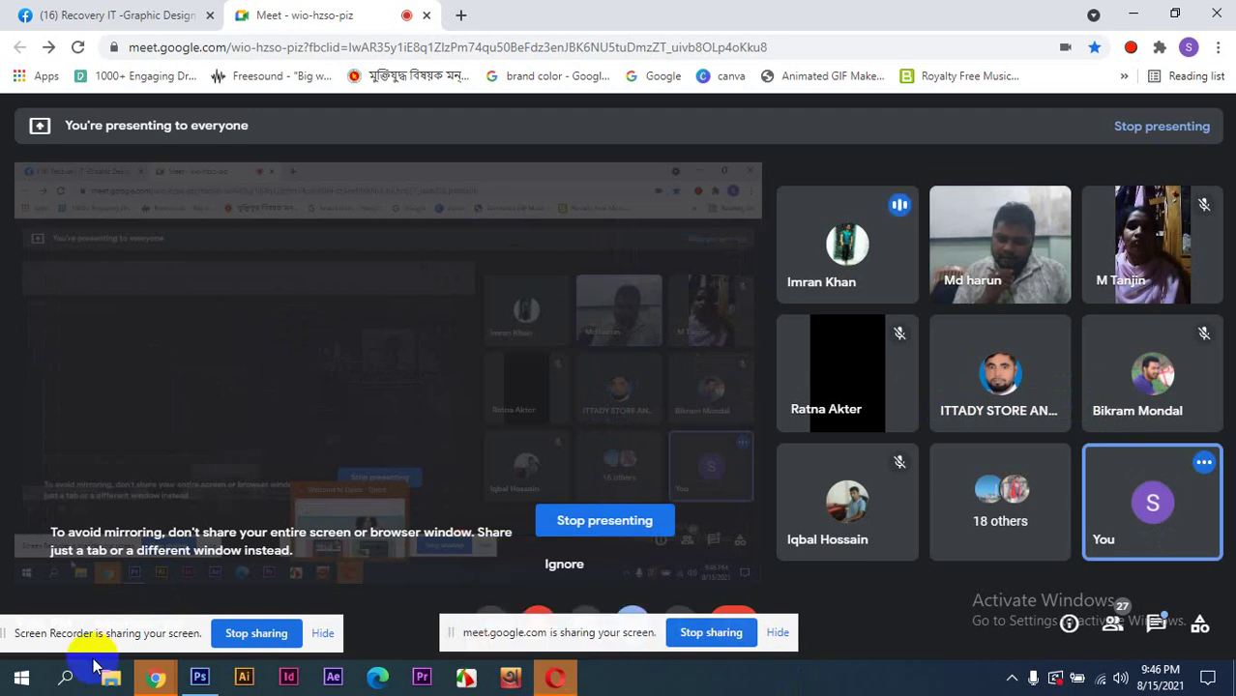
mouse_move(843, 242)
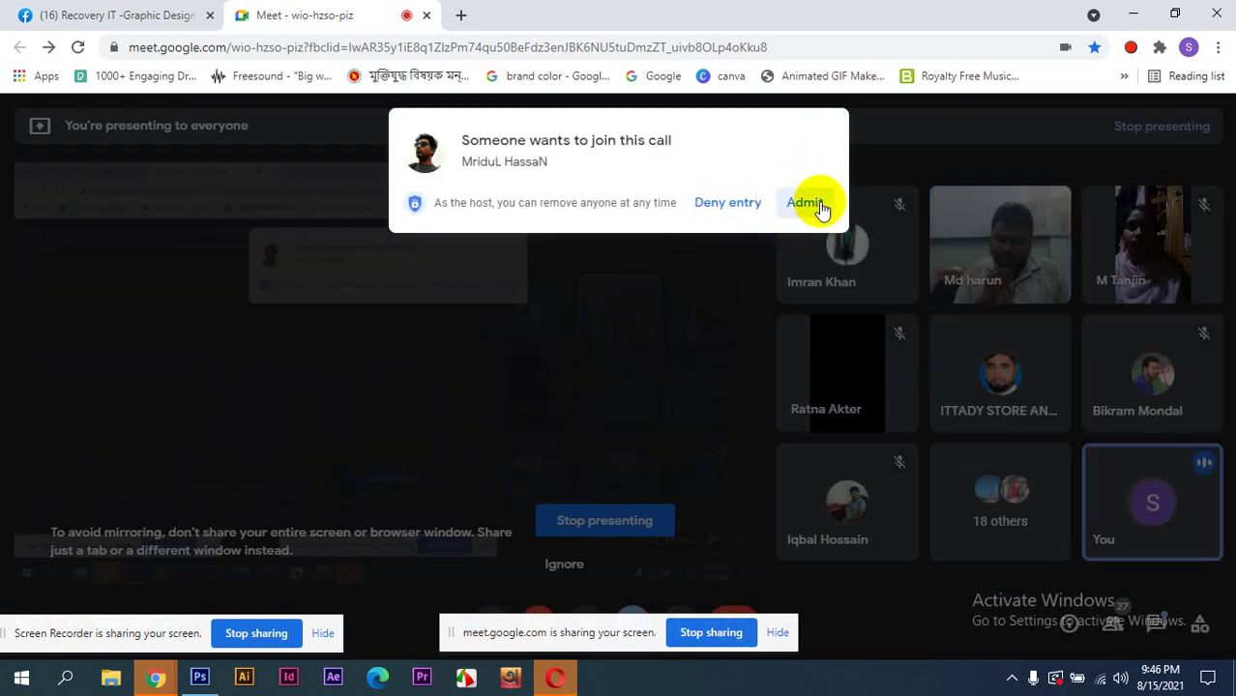
click(818, 204)
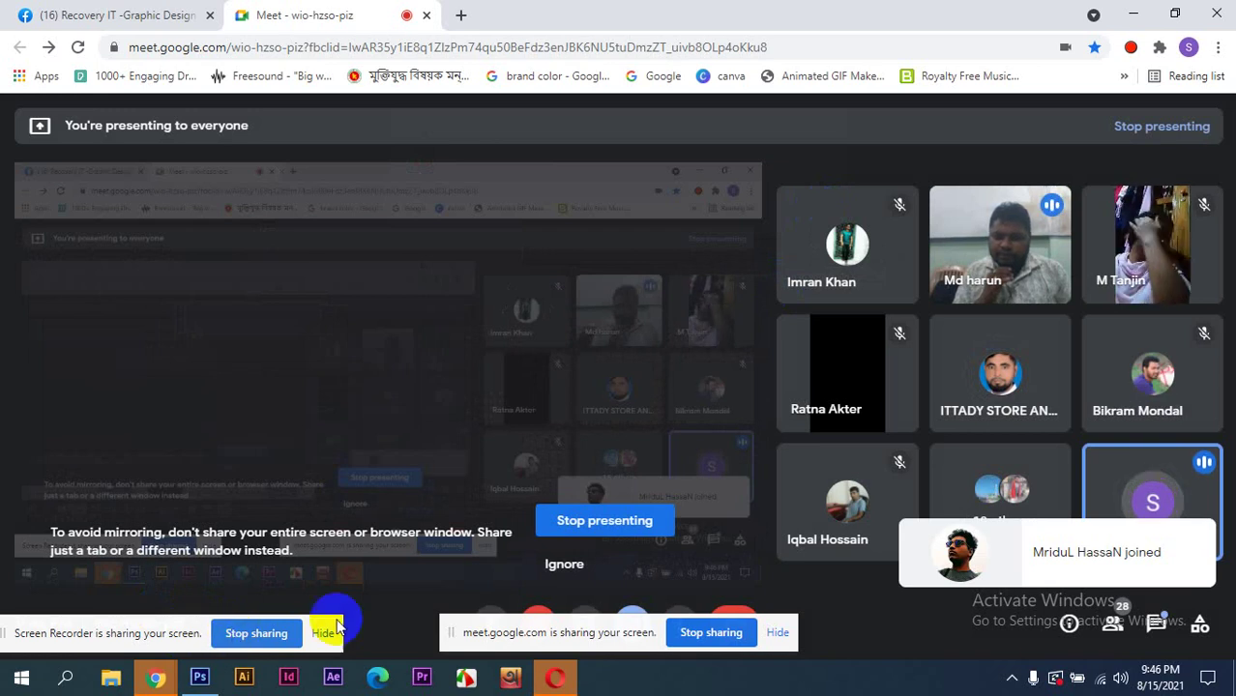
mouse_move(402, 364)
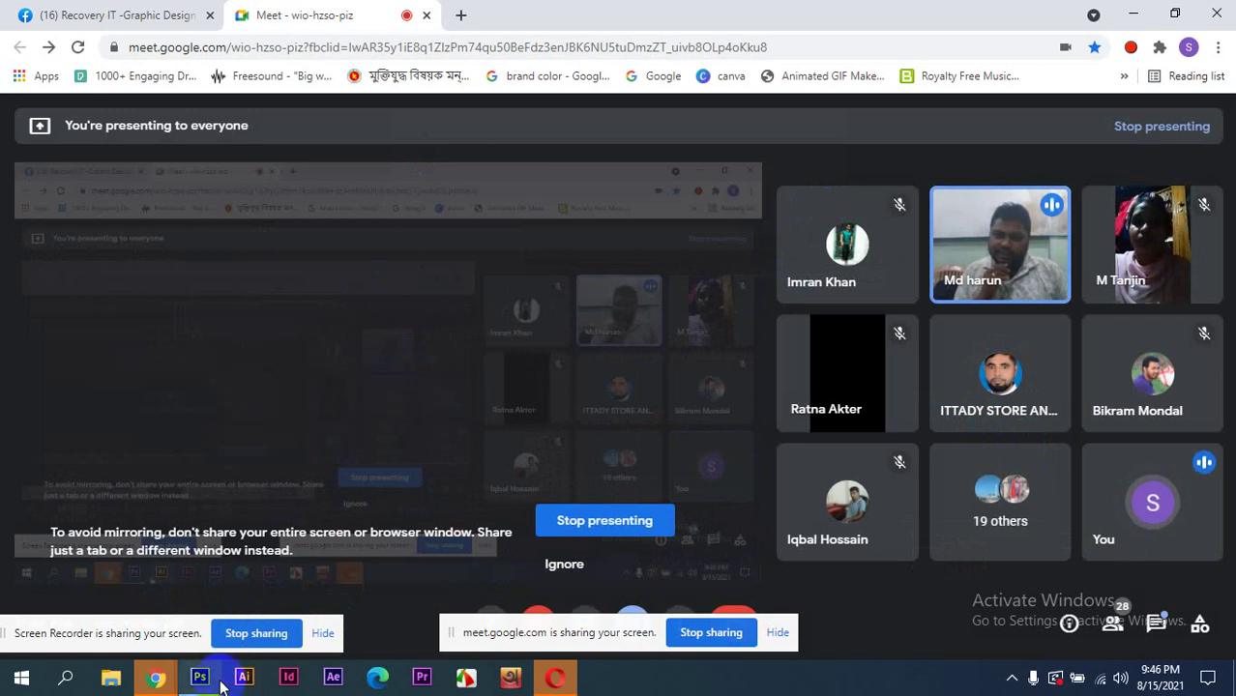
mouse_move(201, 683)
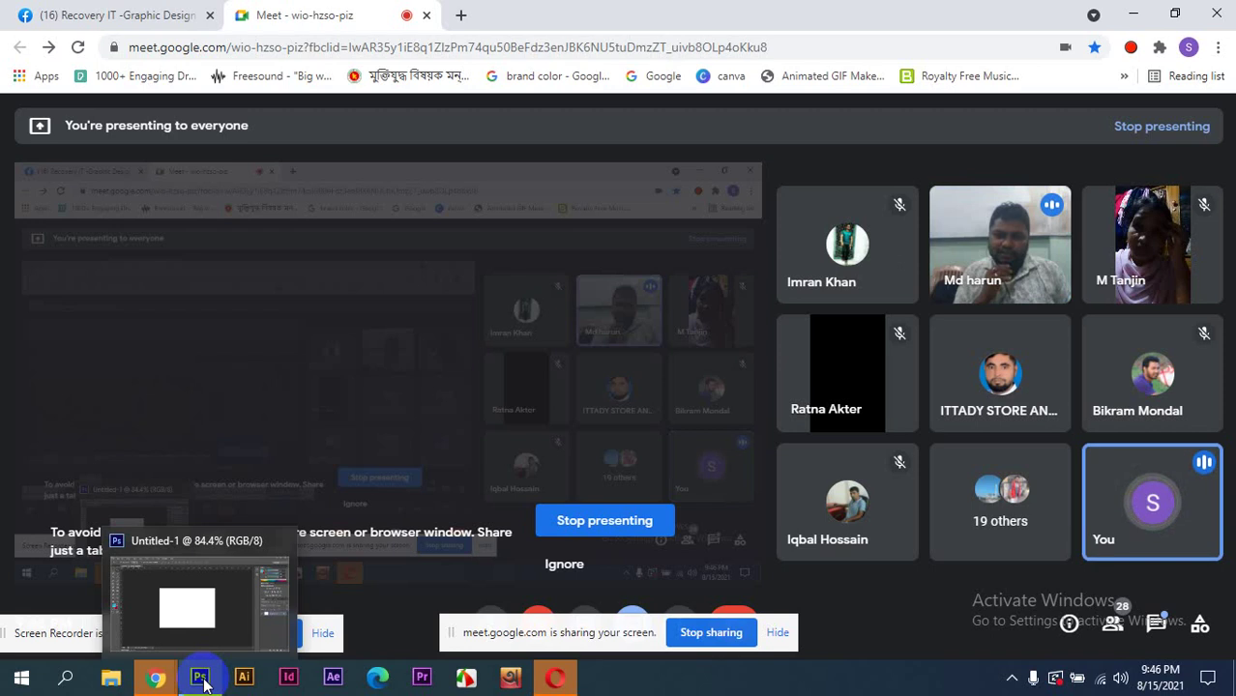
- Switch back to Photoshop and display the blank Untitled-1 document to the class
click(201, 683)
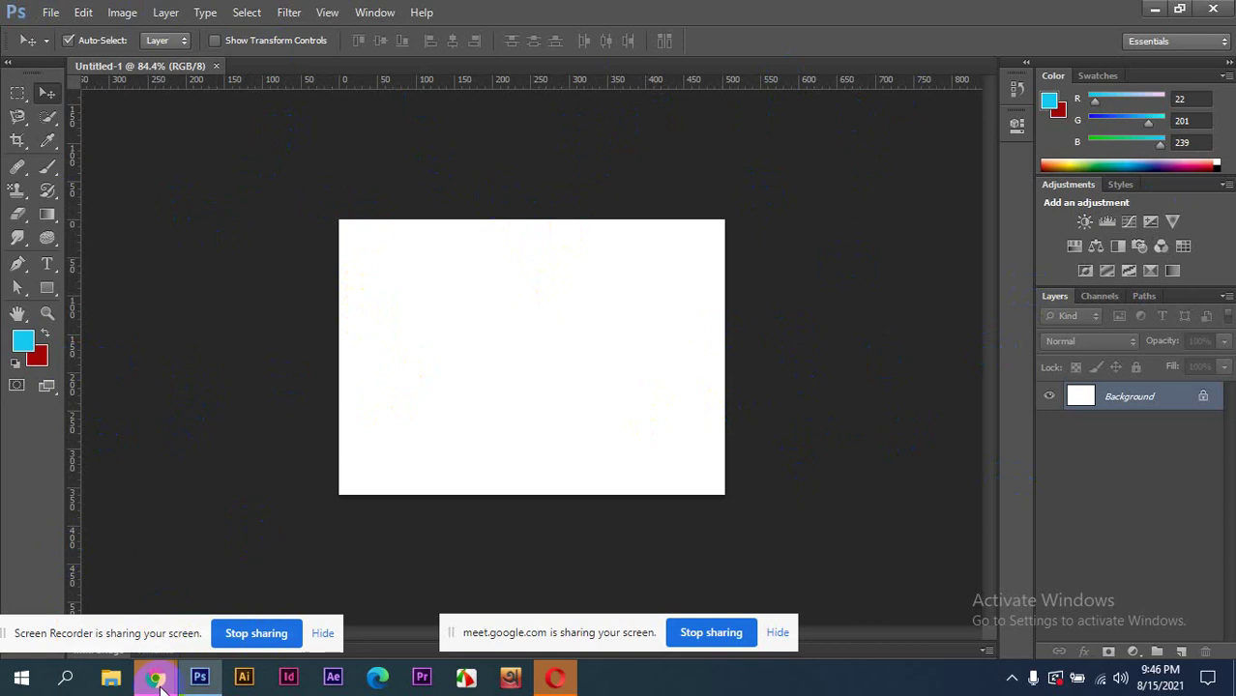
mouse_move(157, 675)
mouse_move(168, 645)
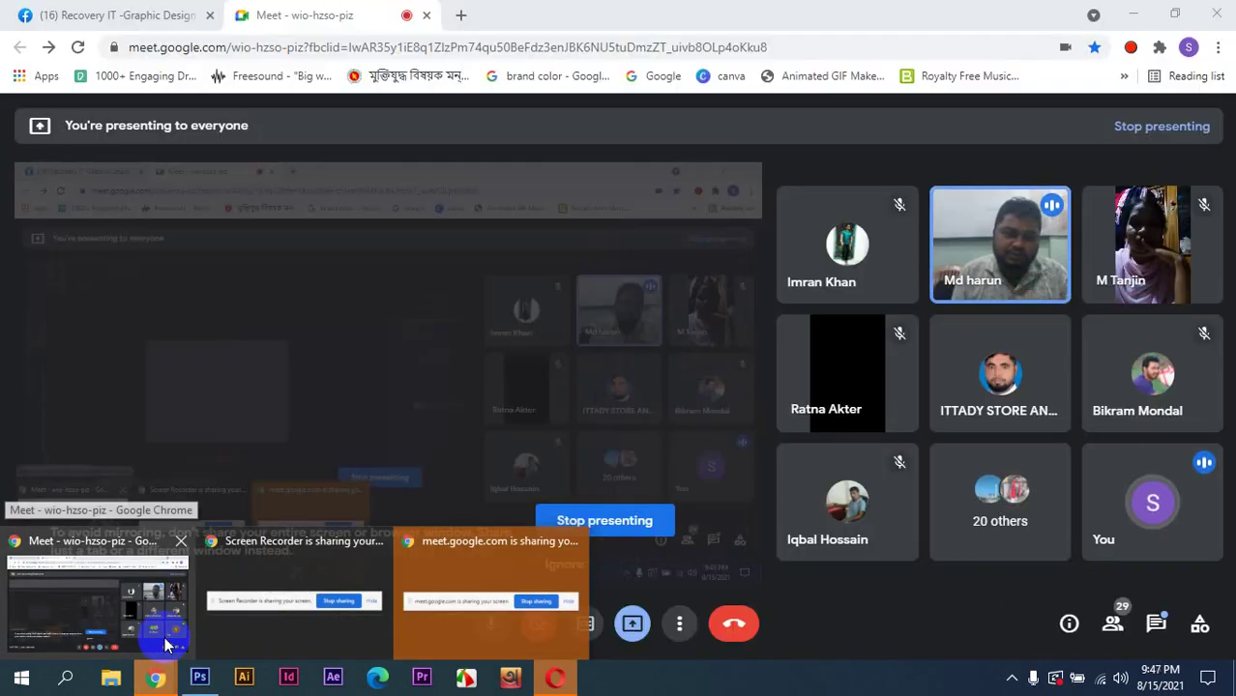
click(167, 644)
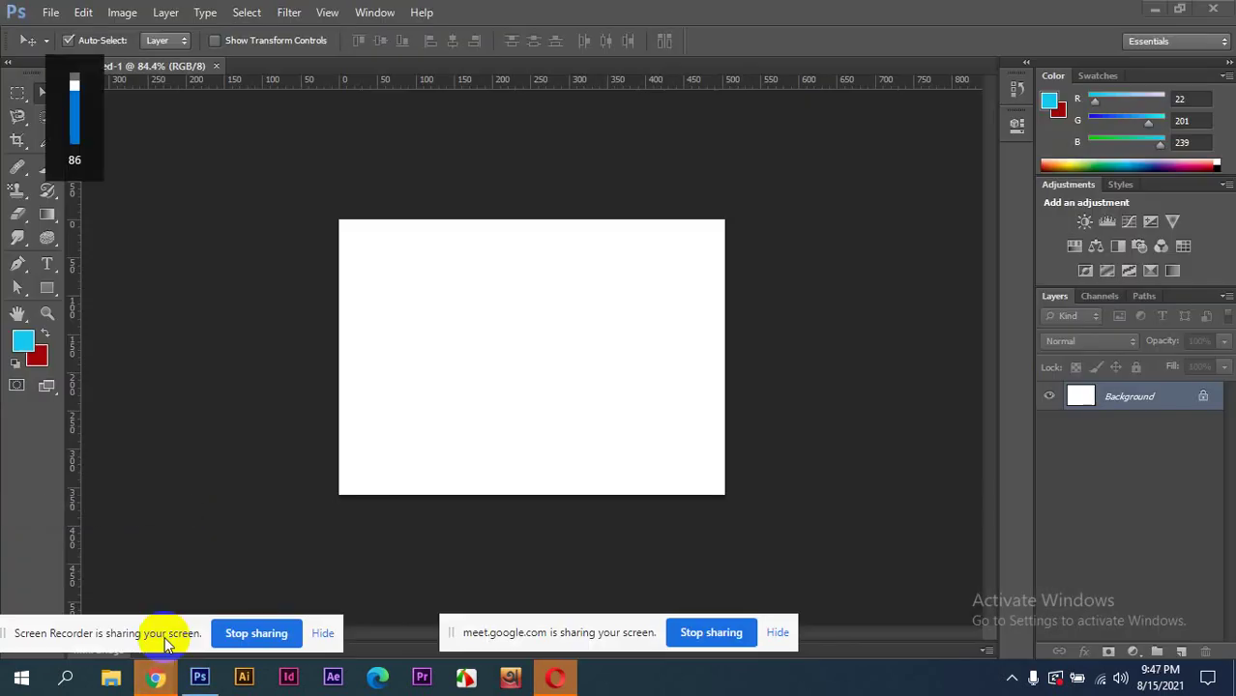
click(449, 511)
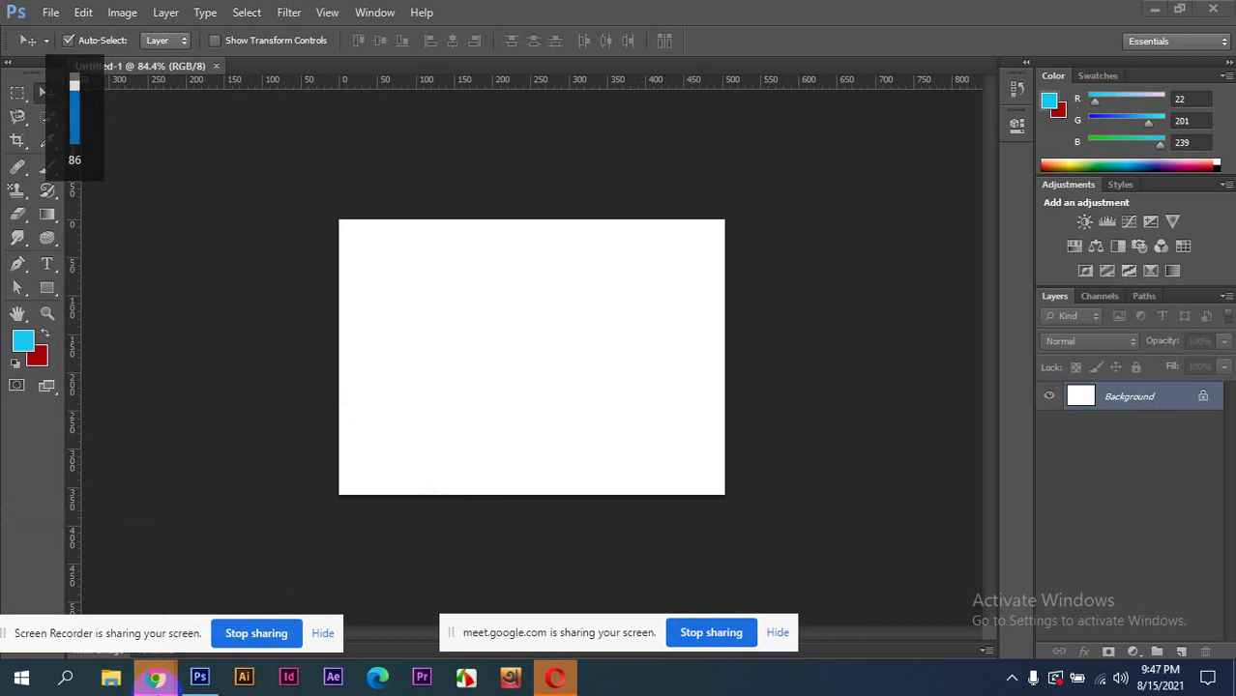
click(199, 680)
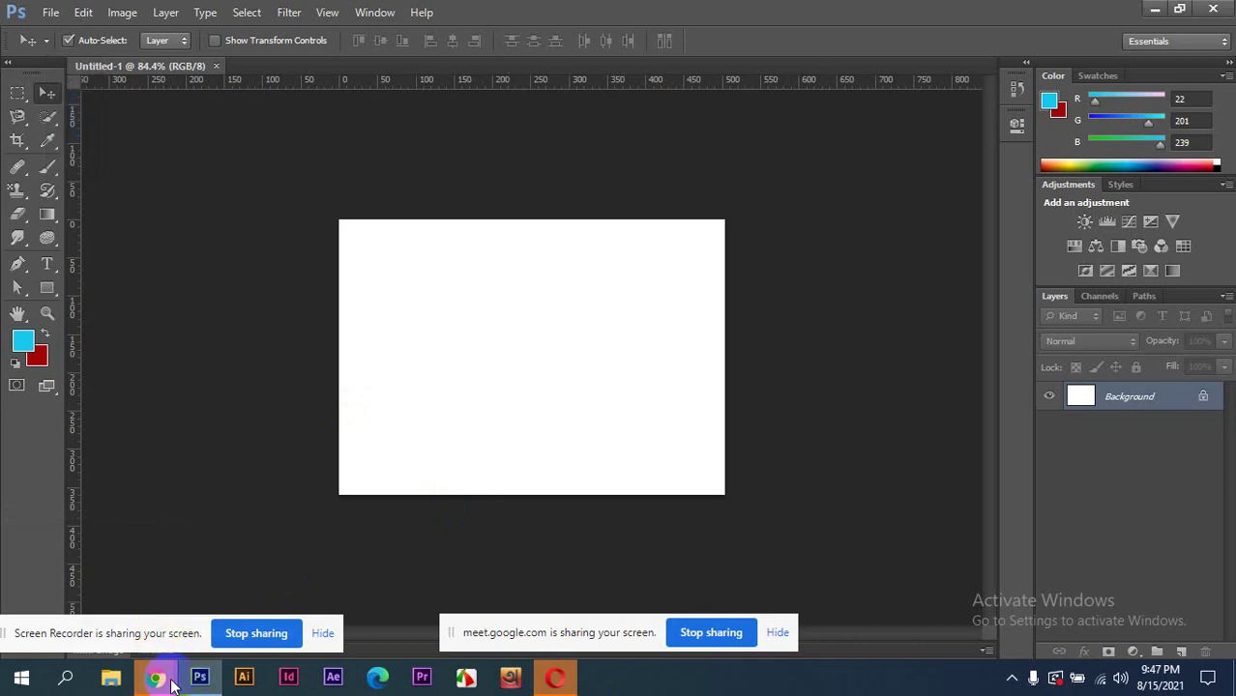
- Switch to the Google Meet call and raise the system volume to 100
mouse_move(155, 677)
click(110, 607)
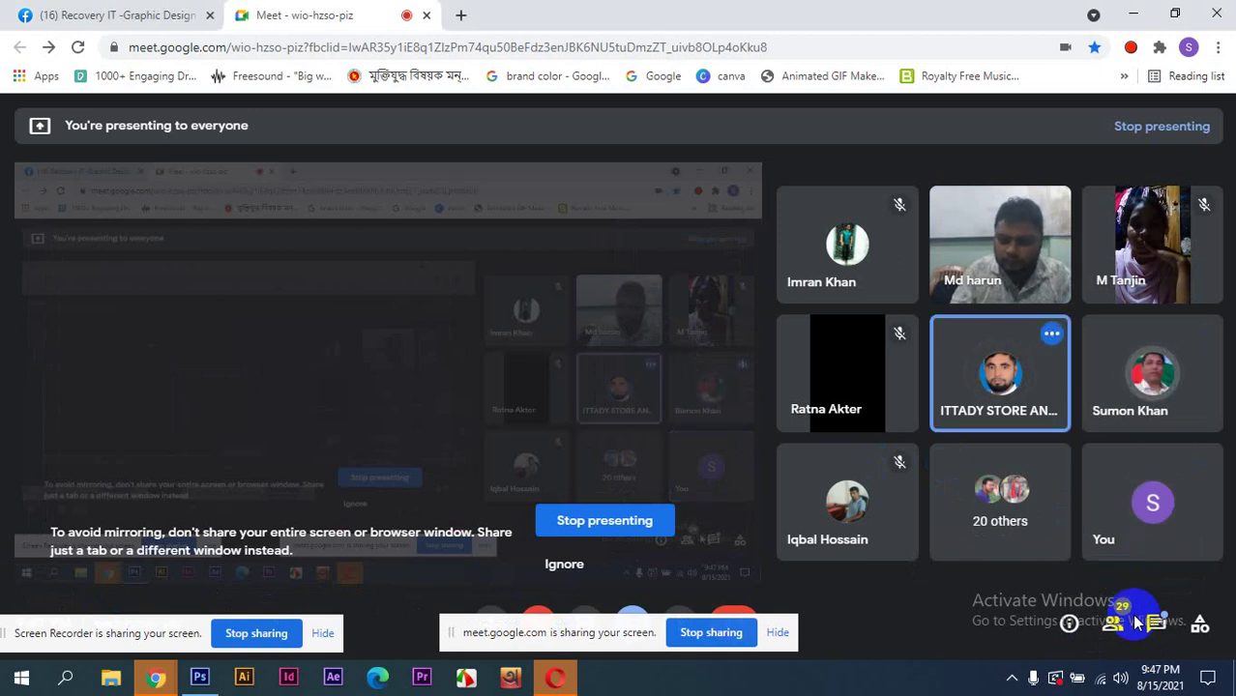
key(XF86AudioRaiseVolume)
key(XF86AudioLowerVolume)
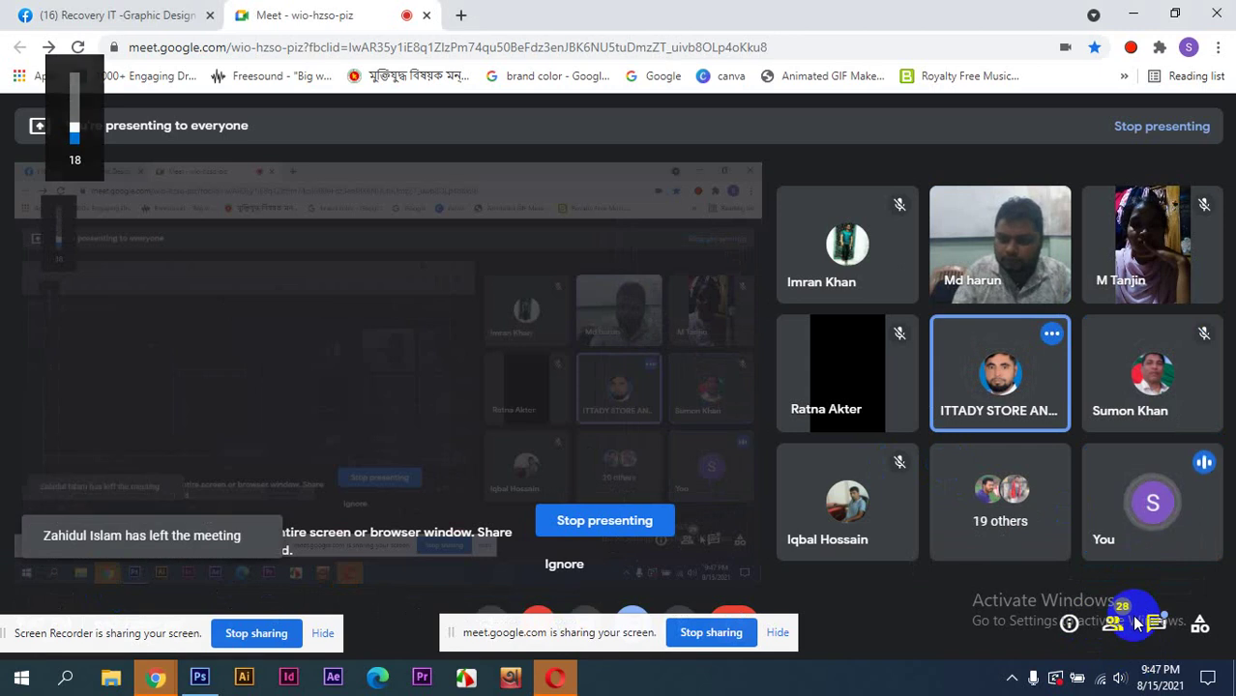
key(XF86AudioRaiseVolume)
key(XF86AudioRaiseVolume)
key(XF86AudioRaiseVolume)
key(XF86AudioRaiseVolume)
key(XF86AudioRaiseVolume)
key(XF86AudioRaiseVolume)
key(XF86AudioRaiseVolume)
key(XF86AudioRaiseVolume)
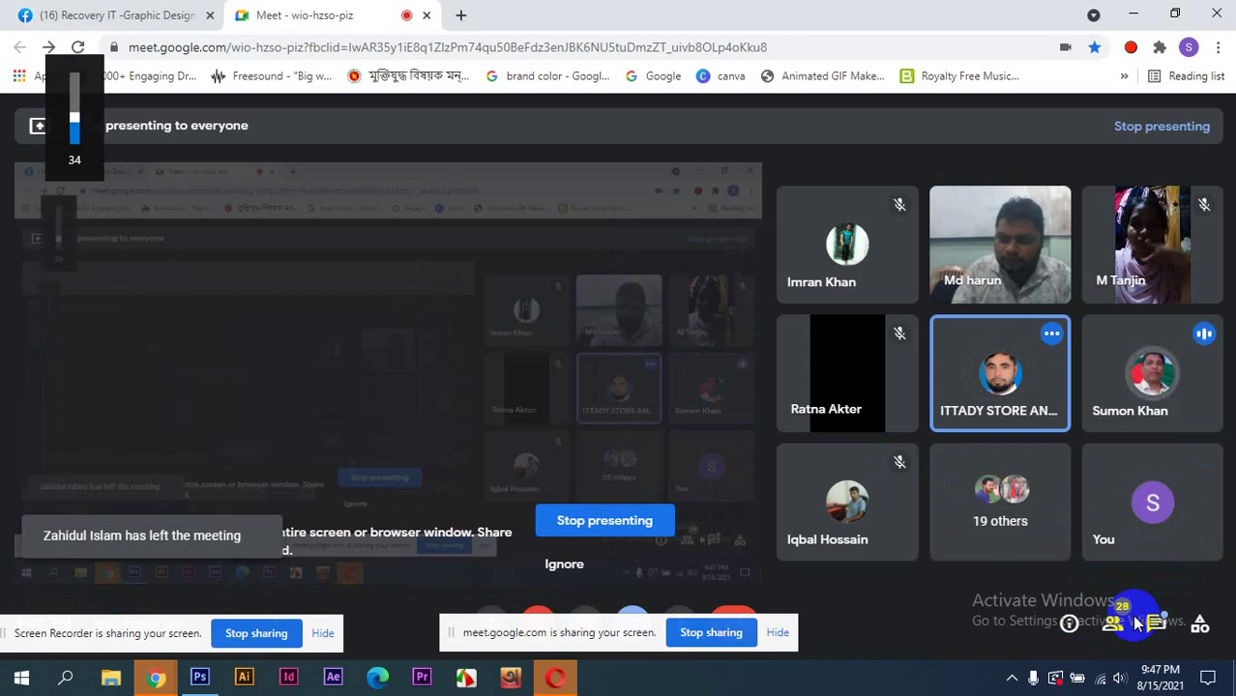
key(XF86AudioRaiseVolume)
key(XF86AudioRaiseVolume)
key(XF86AudioRaiseVolume)
key(XF86AudioRaiseVolume)
key(XF86AudioRaiseVolume)
key(XF86AudioRaiseVolume)
key(XF86AudioRaiseVolume)
key(XF86AudioRaiseVolume)
key(XF86AudioRaiseVolume)
key(XF86AudioRaiseVolume)
key(XF86AudioRaiseVolume)
key(XF86AudioRaiseVolume)
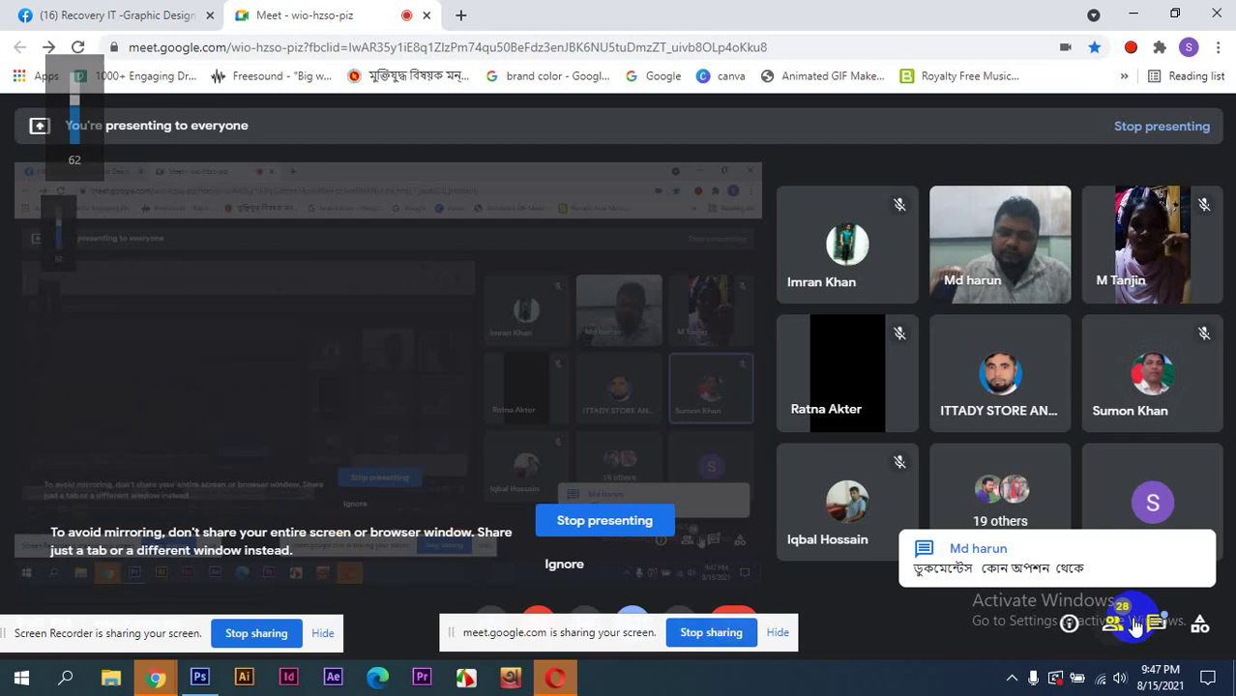
key(XF86AudioLowerVolume)
key(XF86AudioLowerVolume)
key(XF86AudioLowerVolume)
key(XF86AudioLowerVolume)
key(XF86AudioLowerVolume)
key(XF86AudioLowerVolume)
key(XF86AudioLowerVolume)
key(XF86AudioLowerVolume)
key(XF86AudioLowerVolume)
key(XF86AudioLowerVolume)
key(XF86AudioLowerVolume)
key(XF86AudioLowerVolume)
key(XF86AudioLowerVolume)
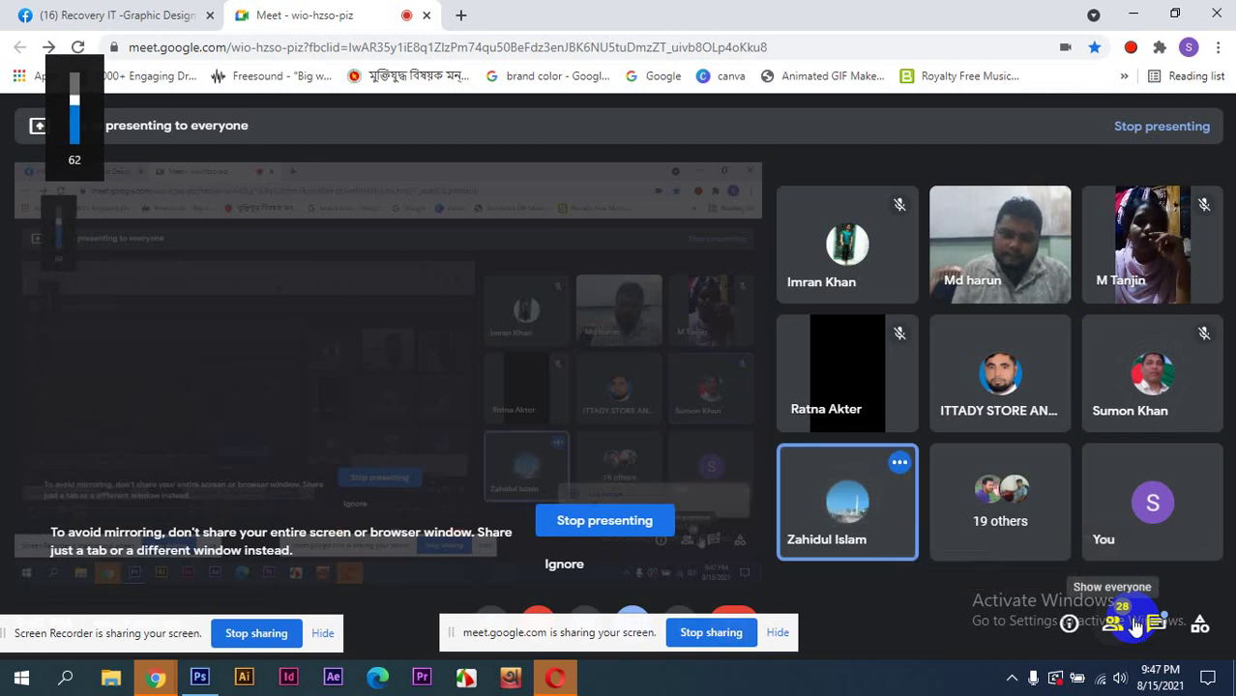
key(XF86AudioRaiseVolume)
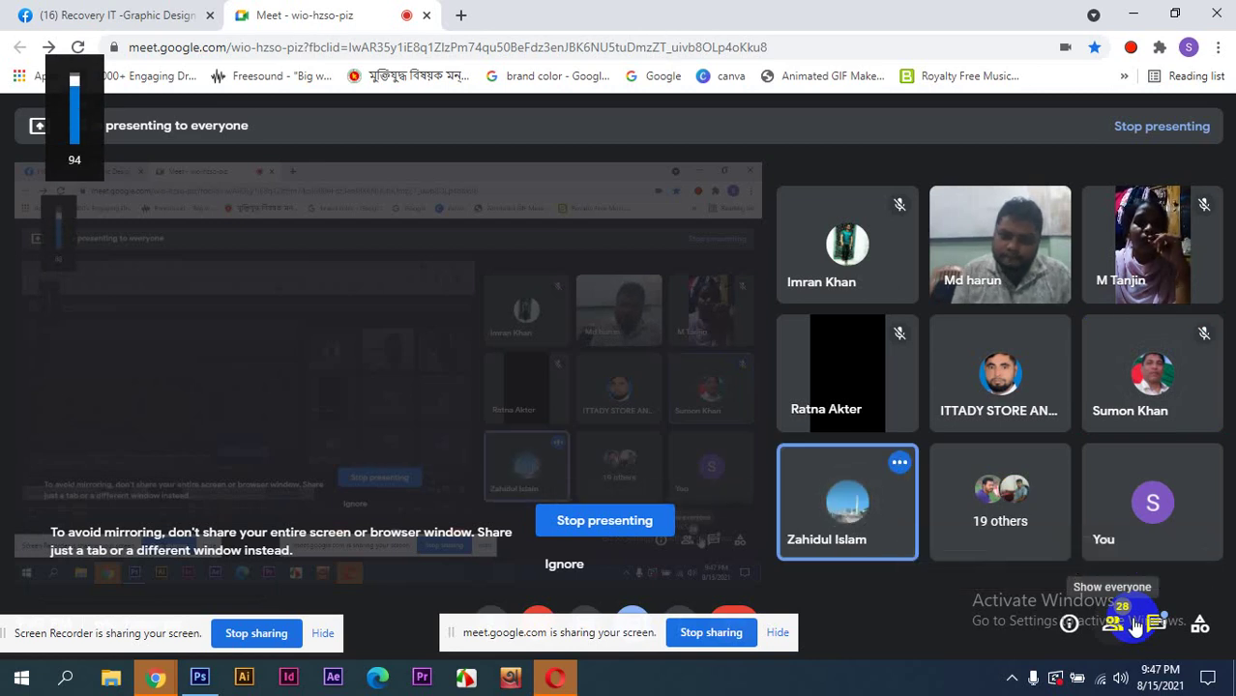
key(XF86AudioRaiseVolume)
key(XF86AudioRaiseVolume)
key(XF86AudioRaiseVolume)
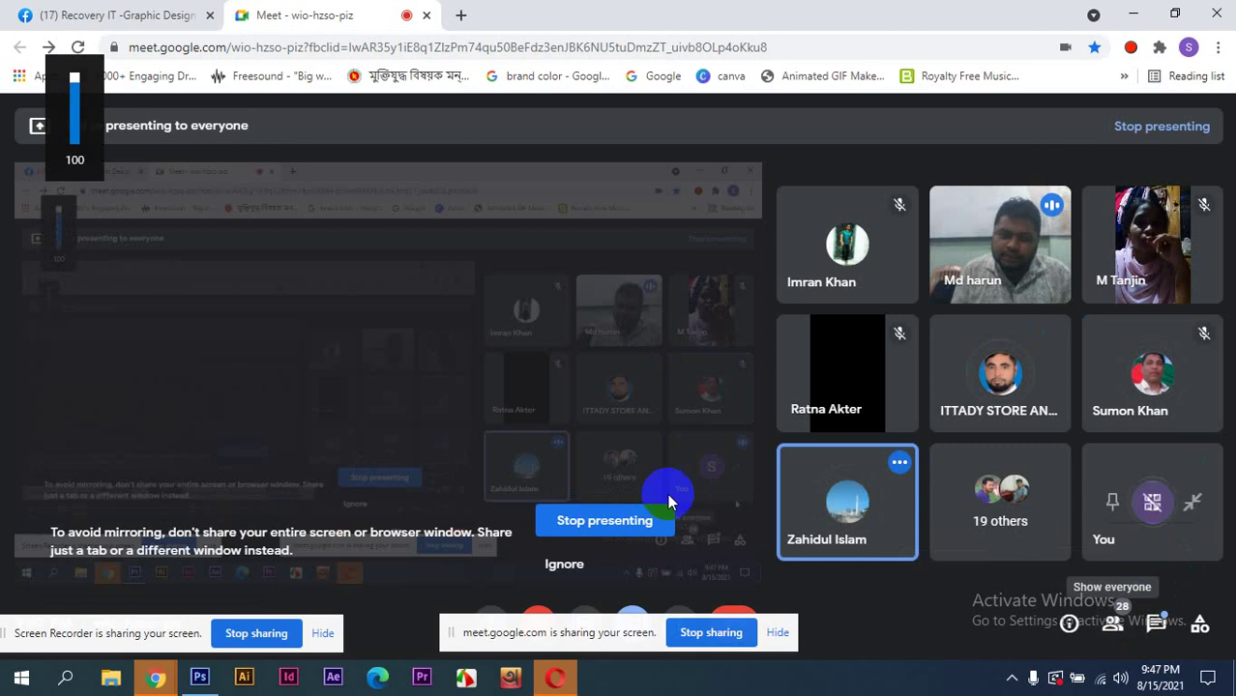
- Switch to Photoshop, close the open document, and create a new 7 x 5 inch RGB document at 72 pixels/inch with a white background
click(200, 679)
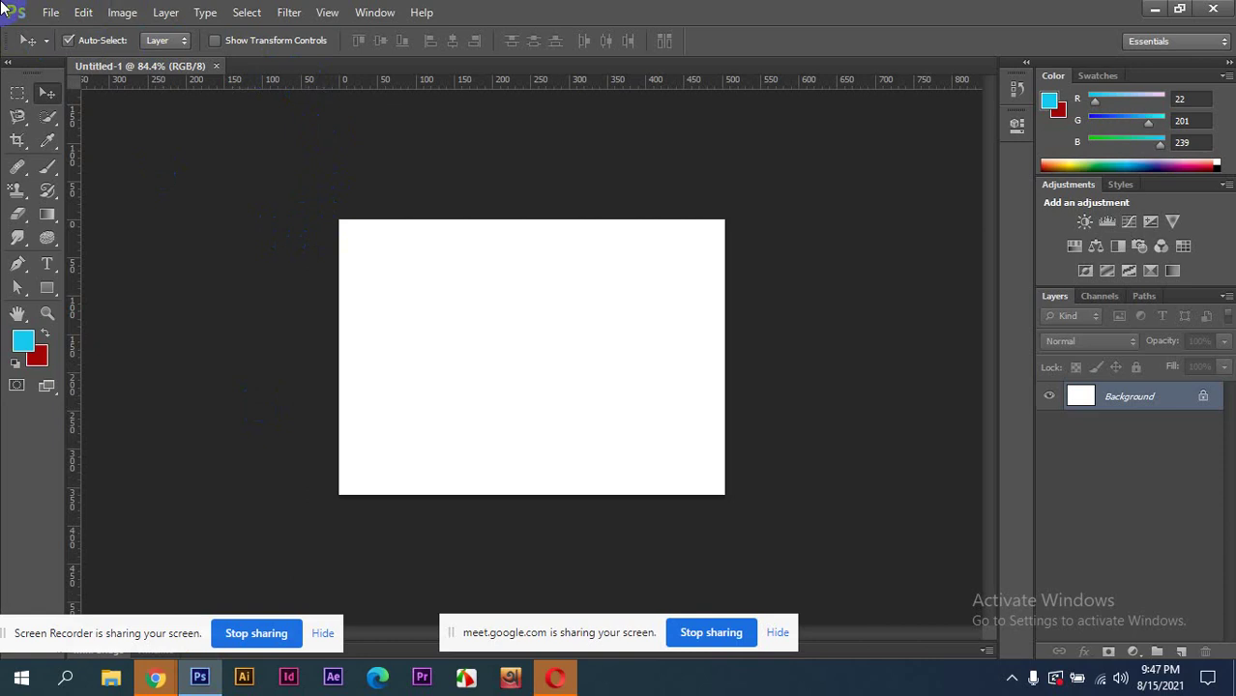
click(217, 66)
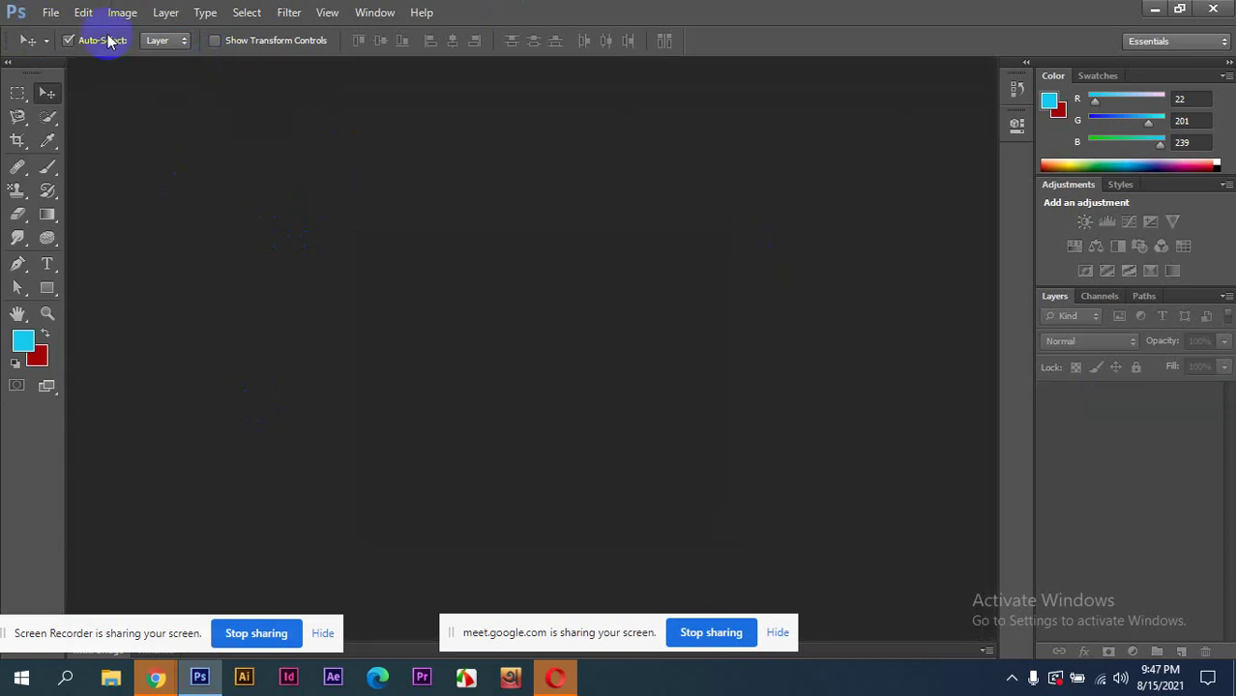
click(52, 12)
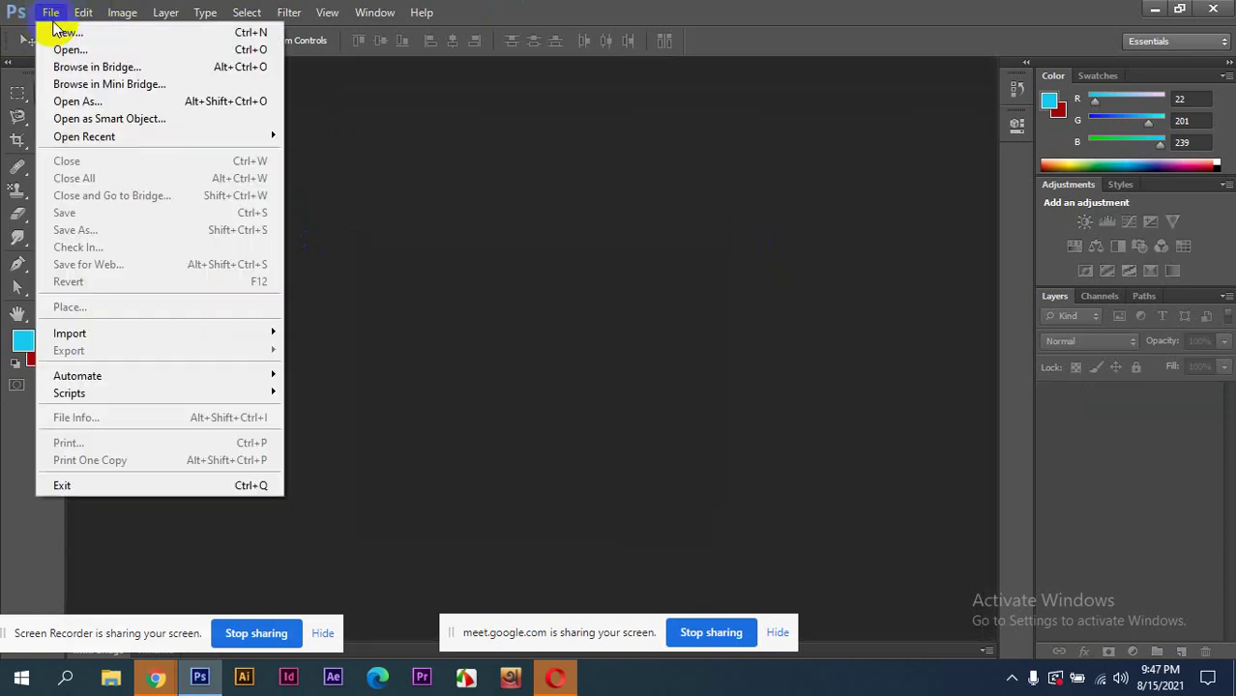
click(60, 32)
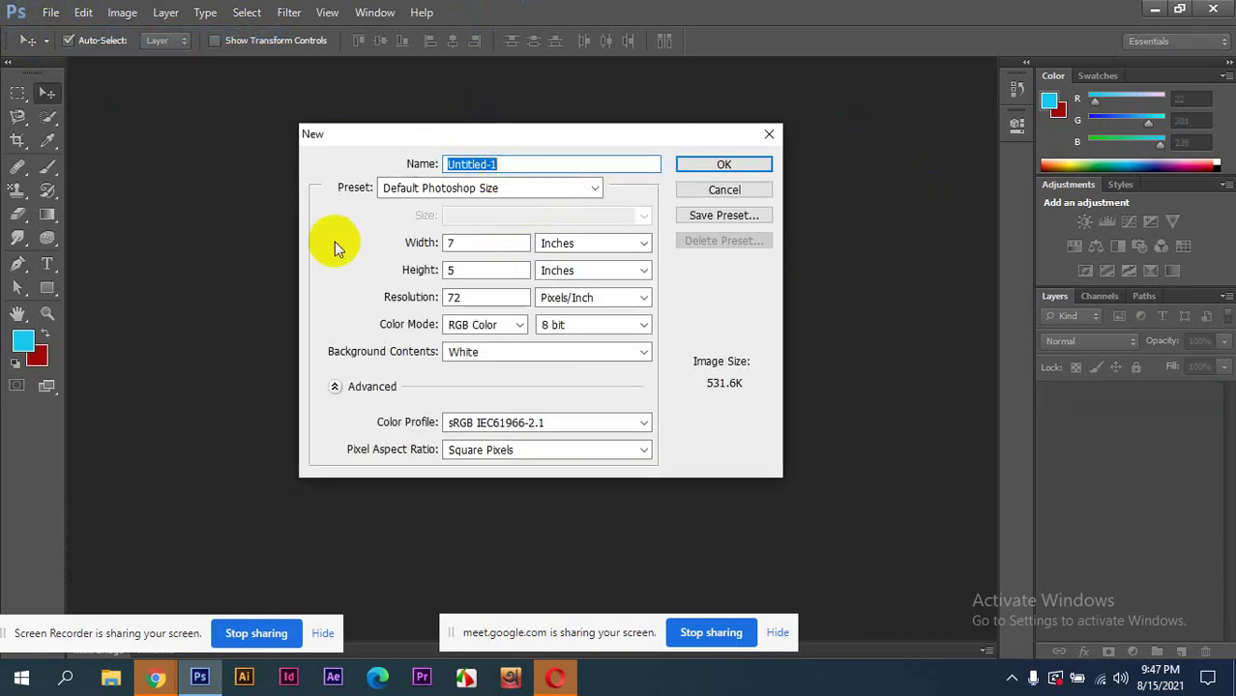
click(724, 165)
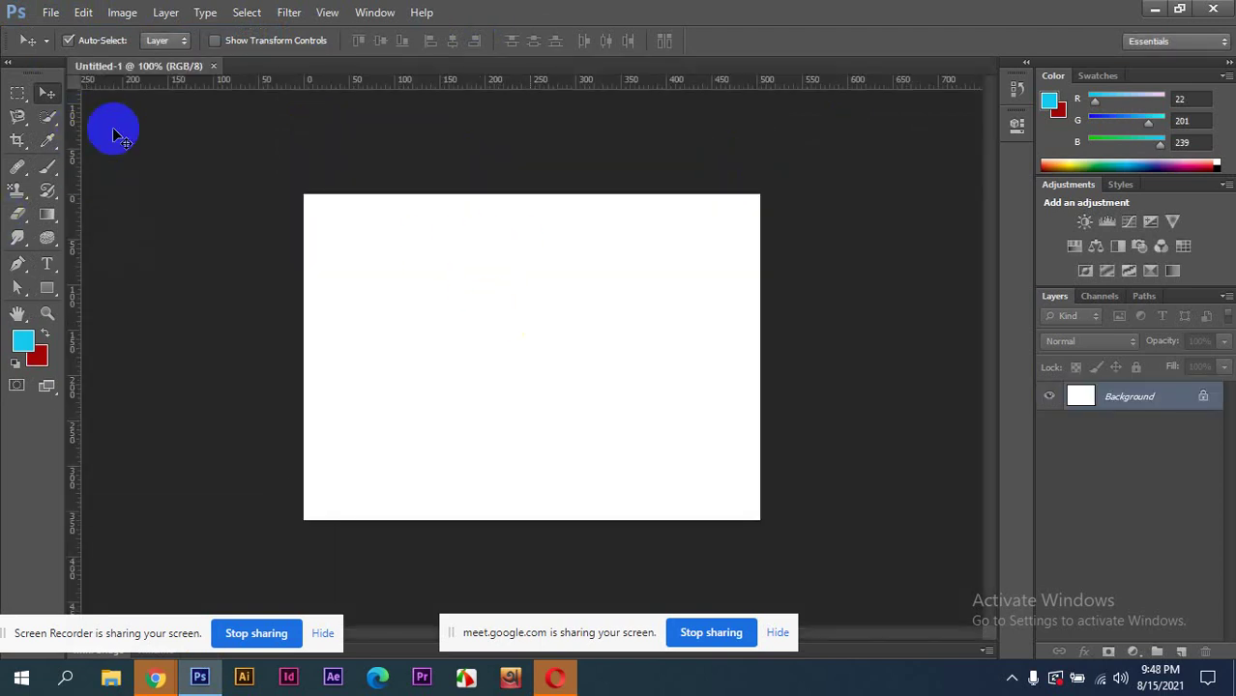
scroll(237, 212, down, 1)
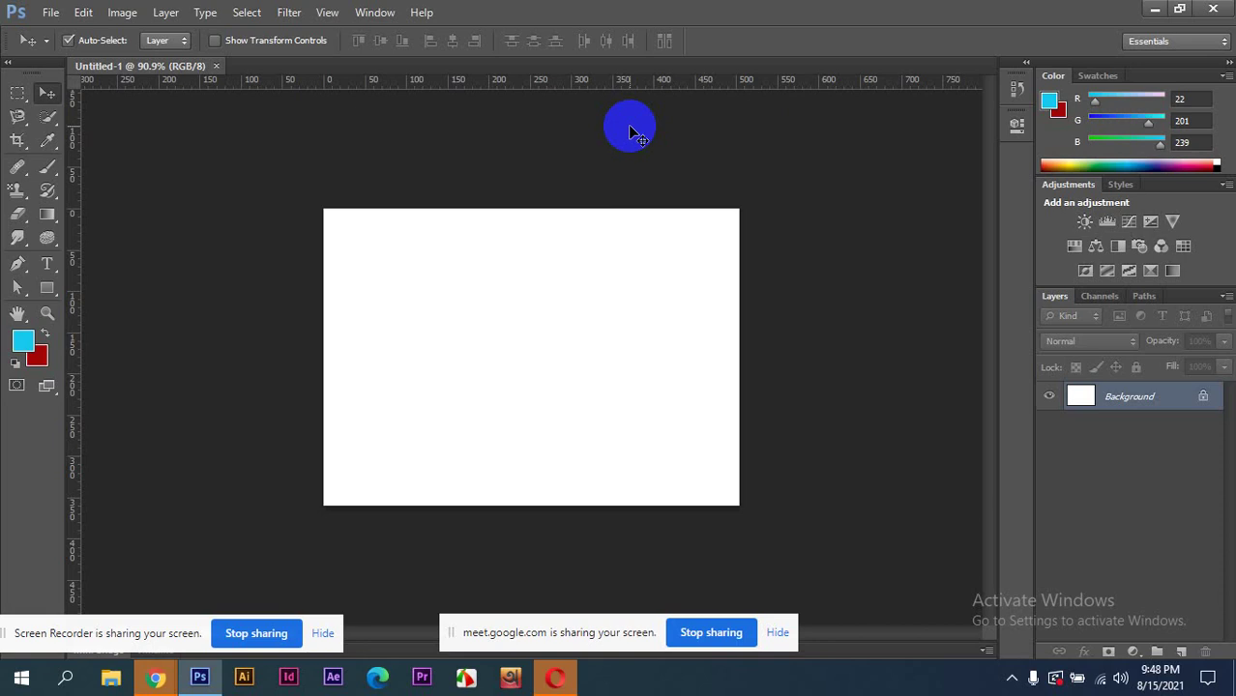
click(350, 487)
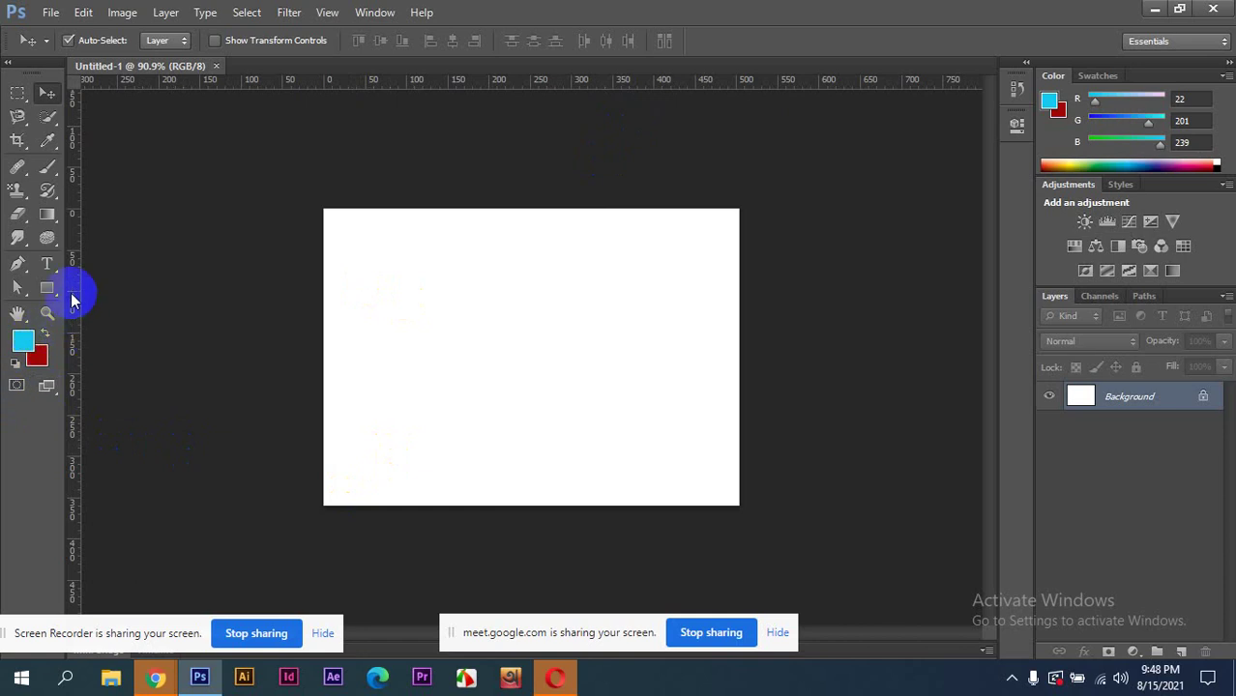
- Zoom in on the blank canvas with the Zoom tool until it is displayed at 200%
click(20, 334)
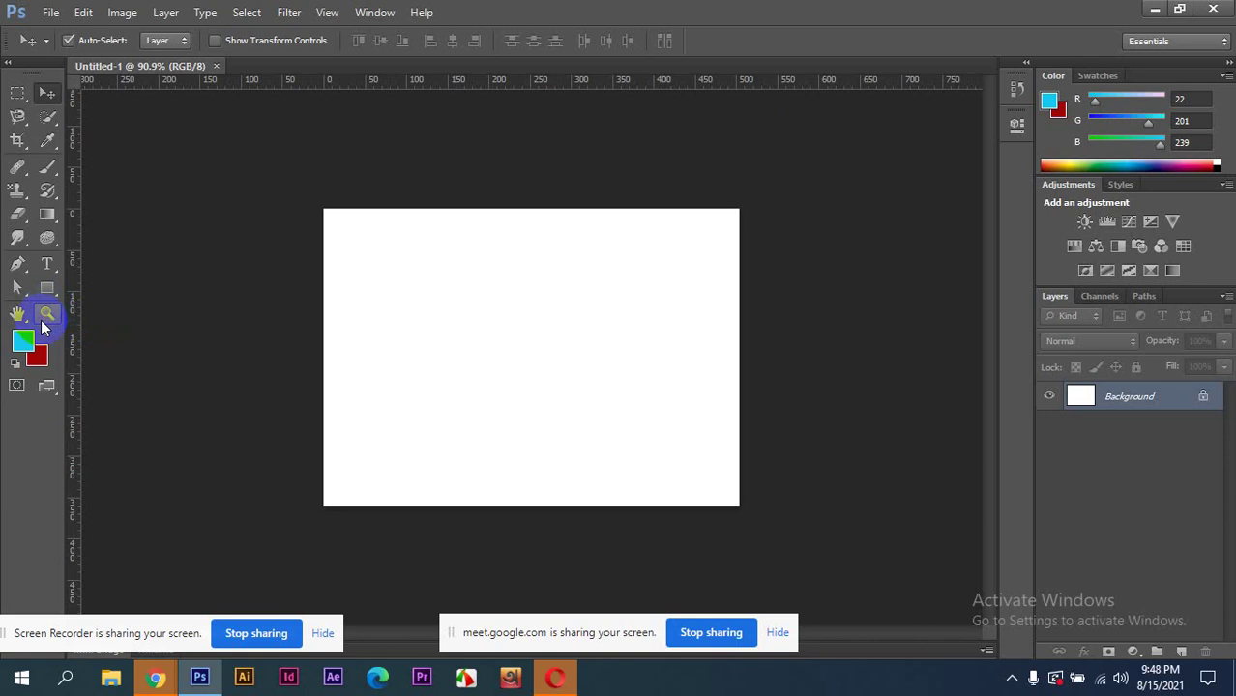
click(46, 312)
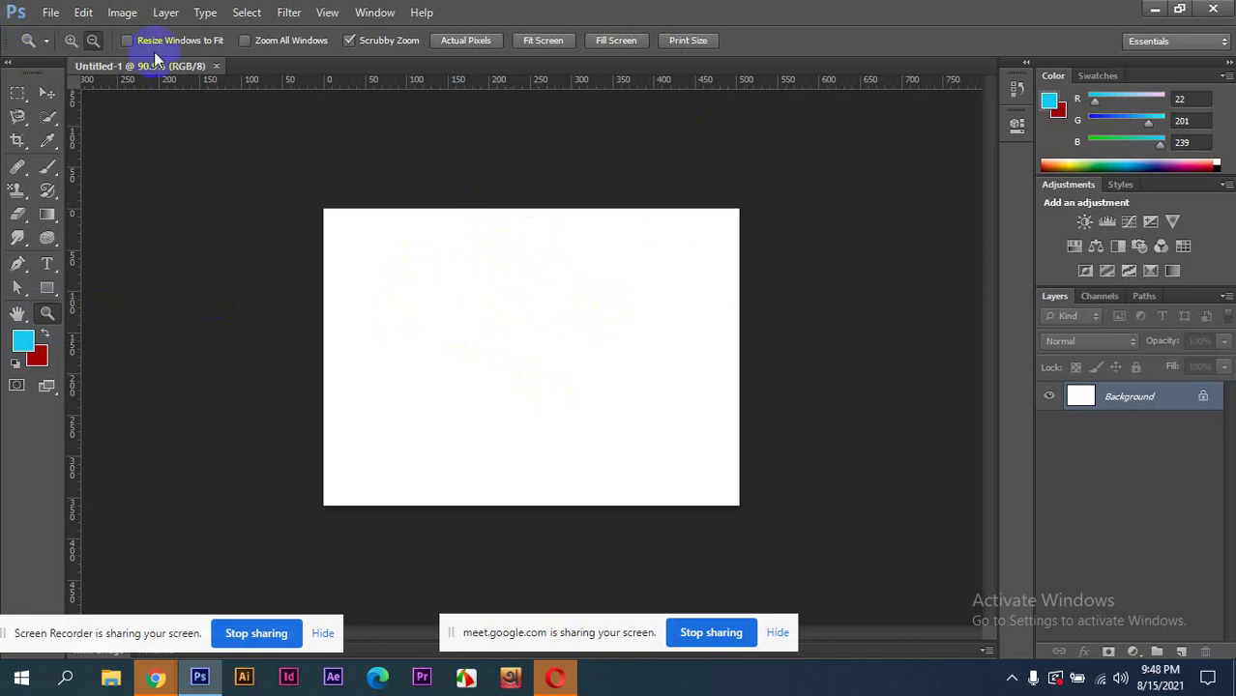
click(93, 41)
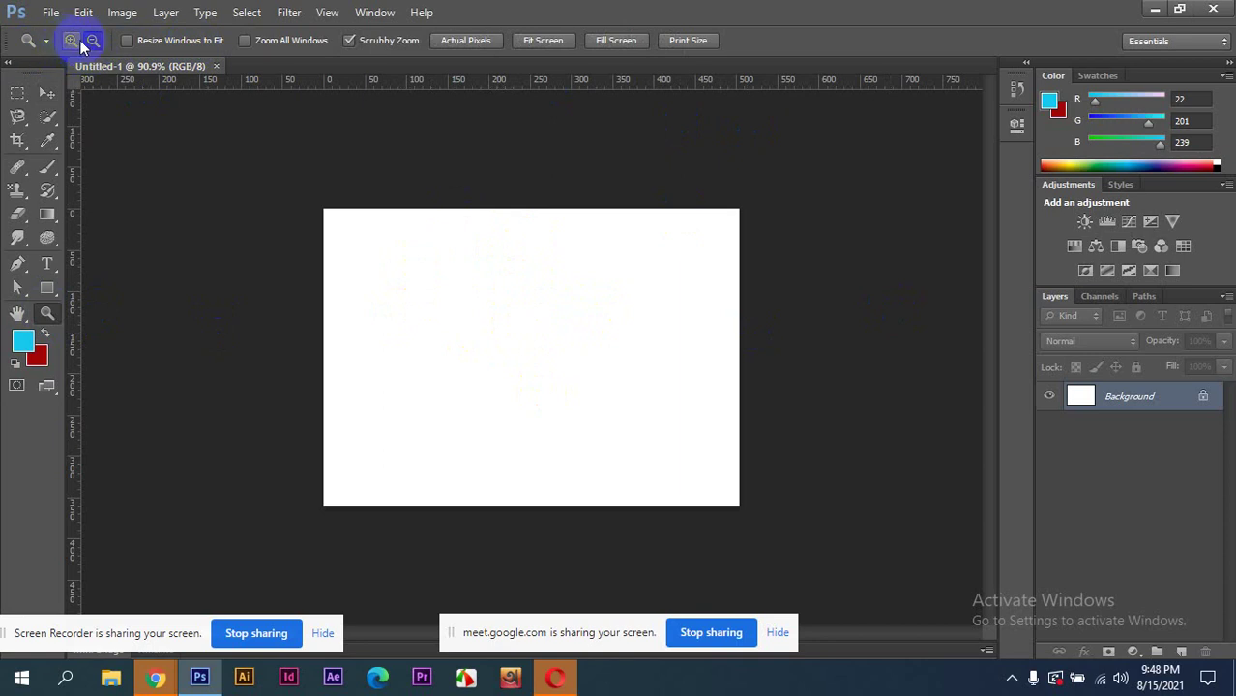
click(70, 41)
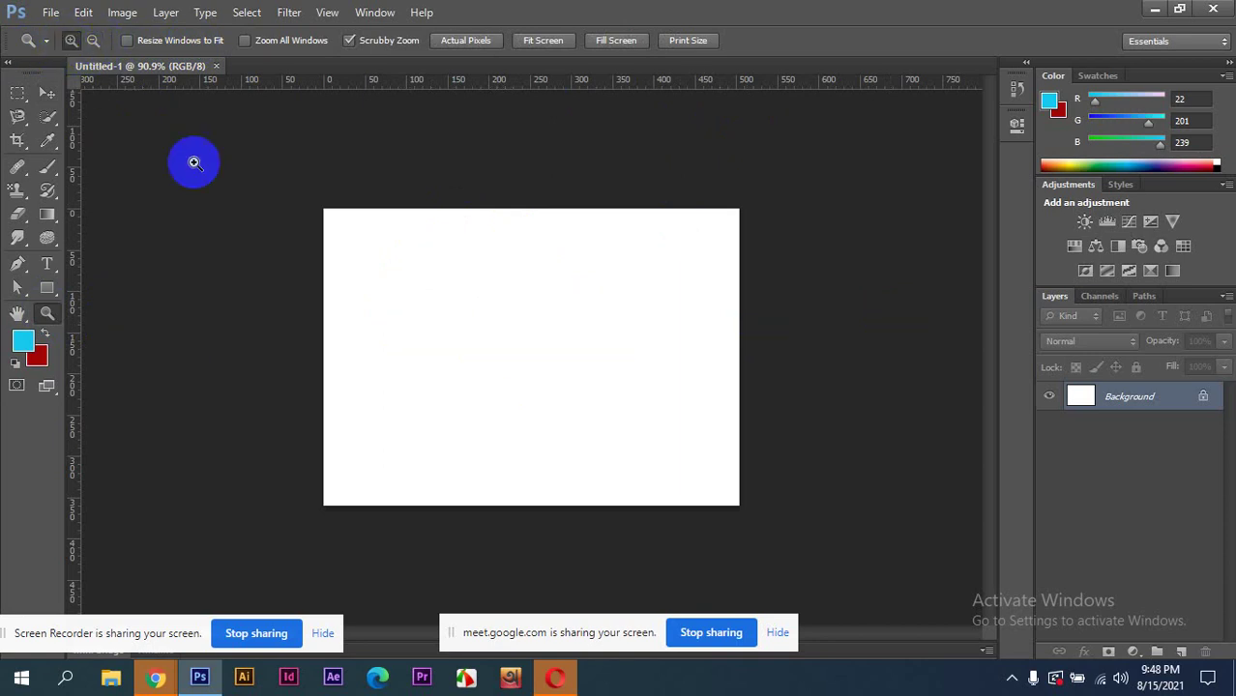
click(522, 308)
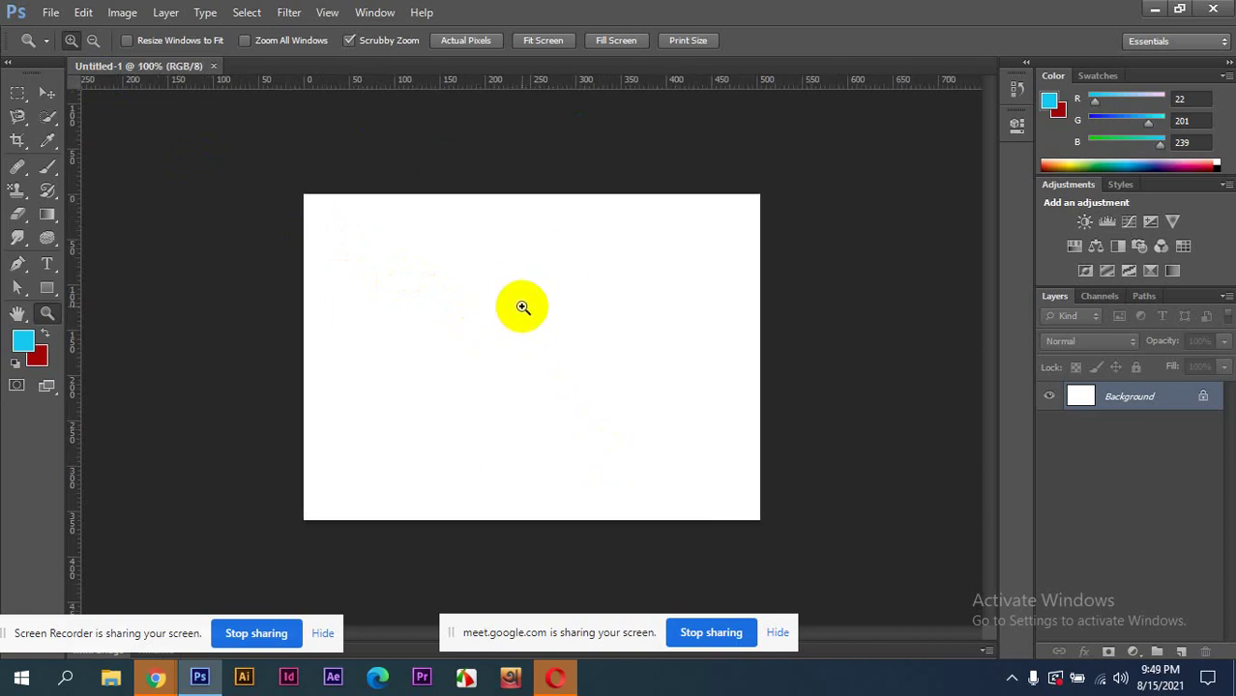
click(522, 308)
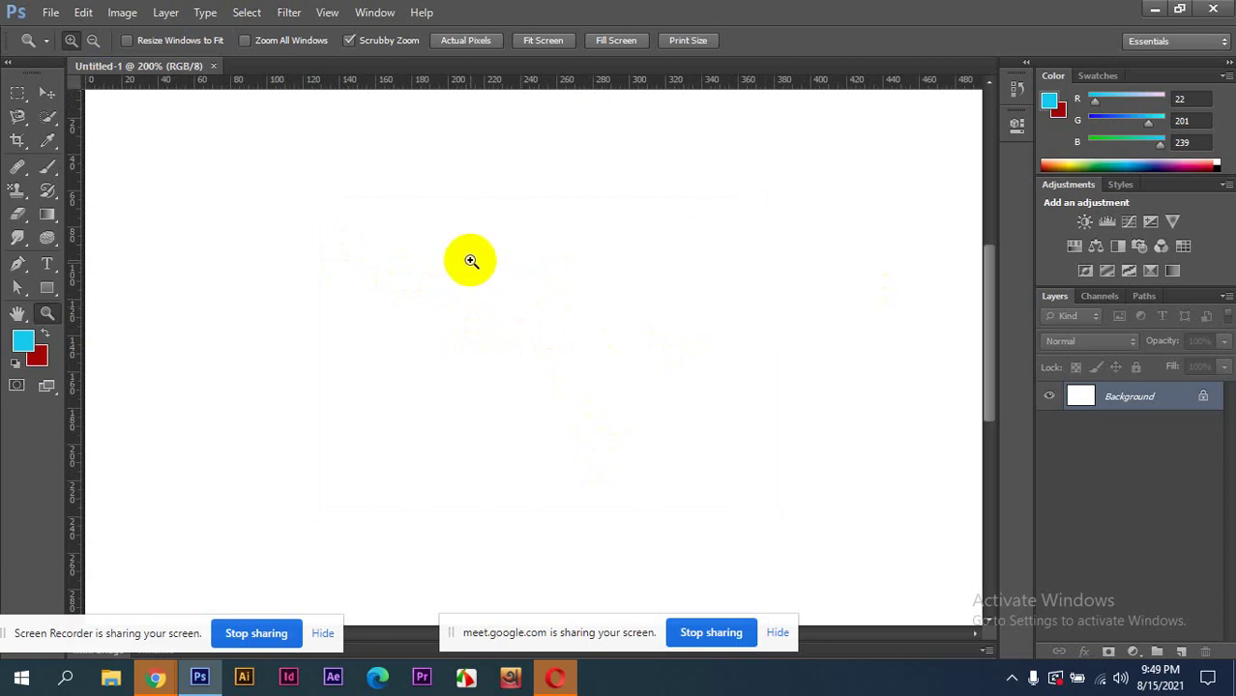
- Zoom out from the canvas with the Zoom tool to 66.7%
click(94, 43)
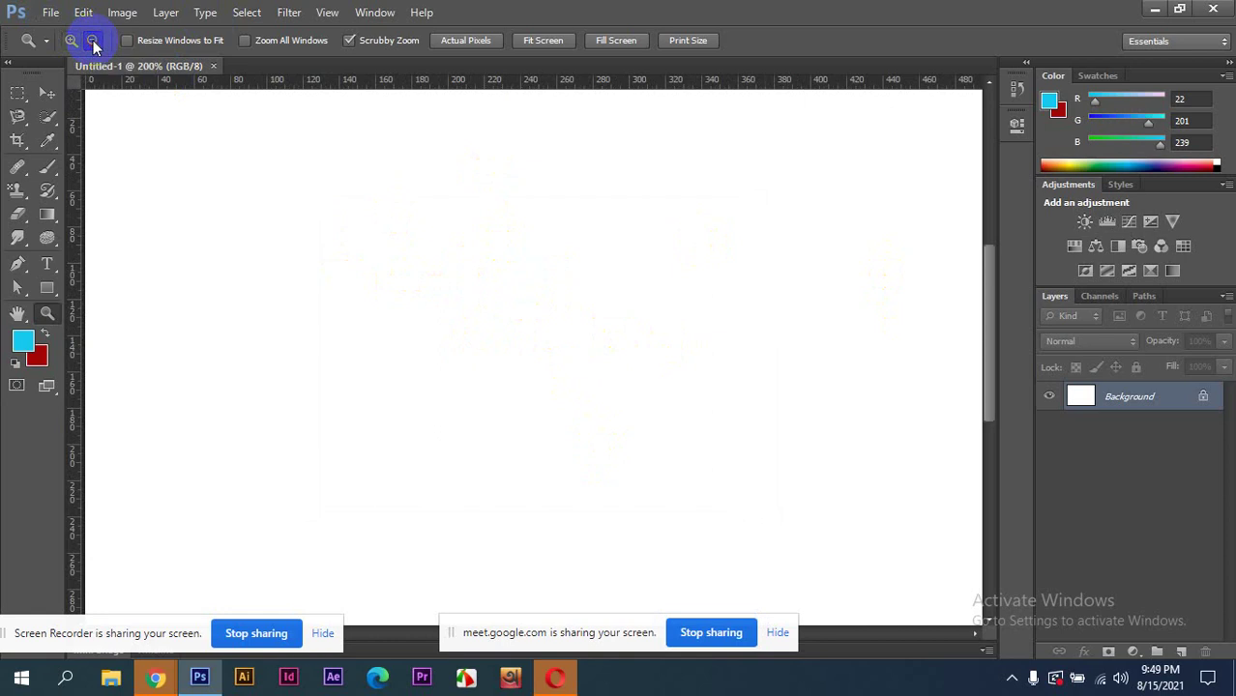
click(530, 297)
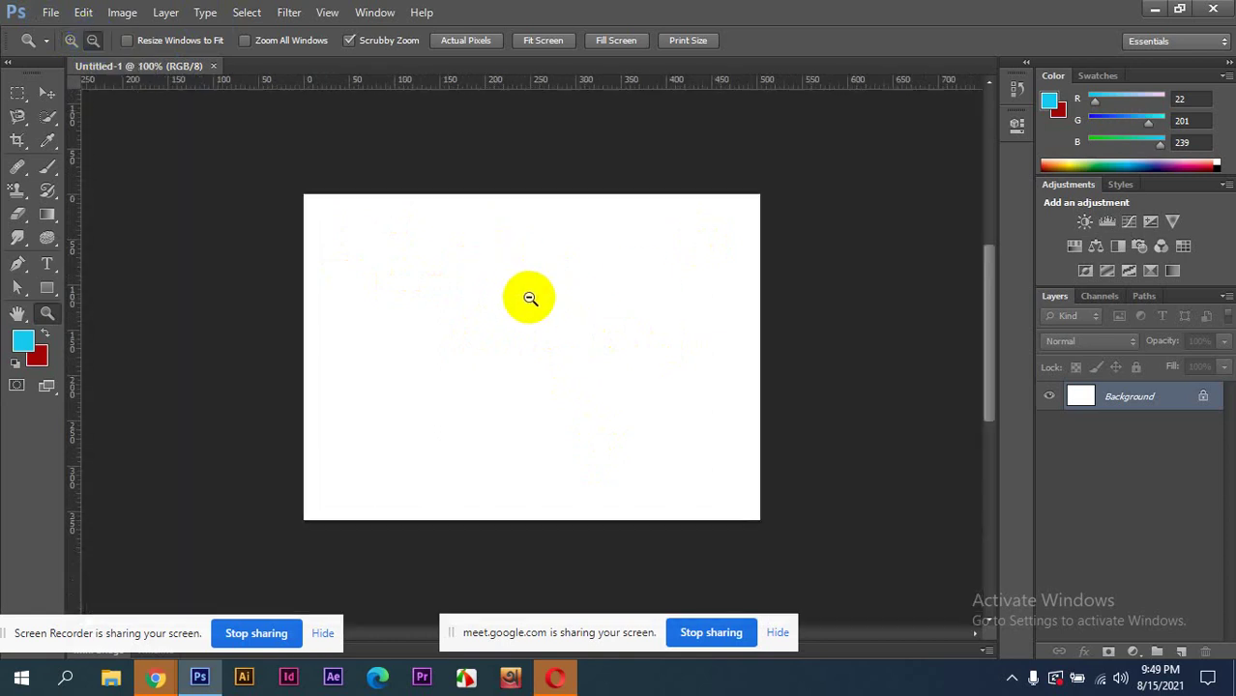
click(530, 297)
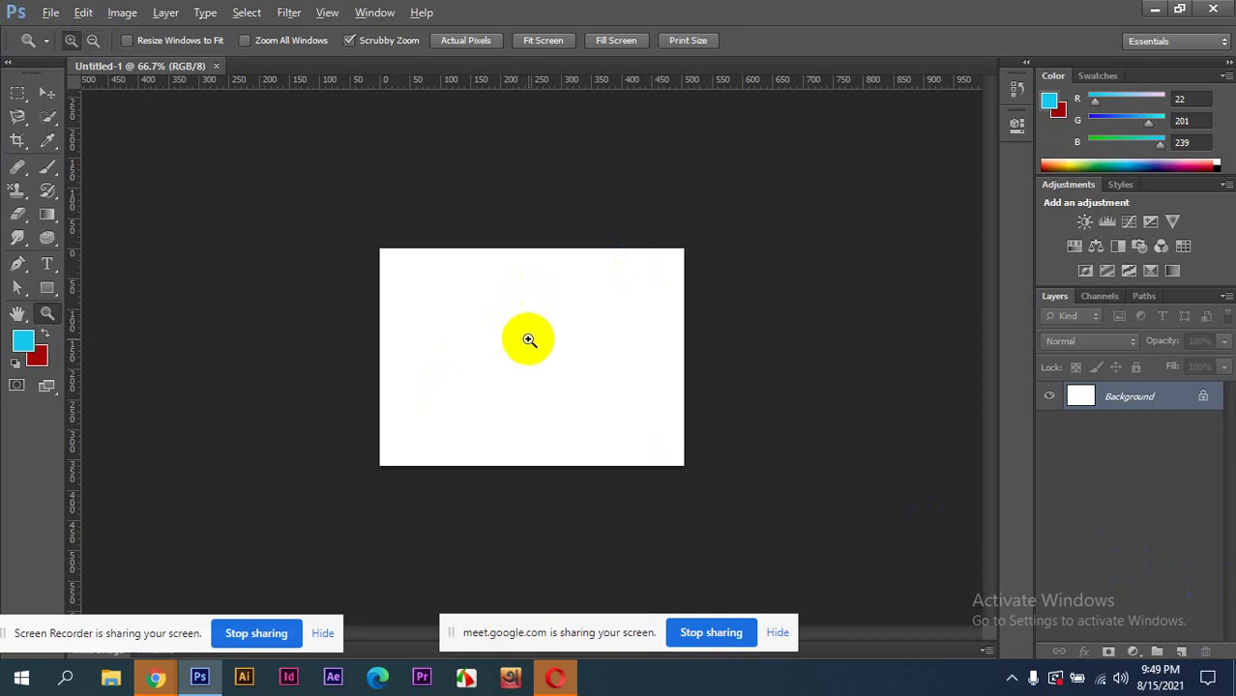
- Demonstrate zooming in and out with the Zoom tool's temporary reverse mode, the scroll wheel and Scrubby Zoom, reaching 122%
click(549, 350)
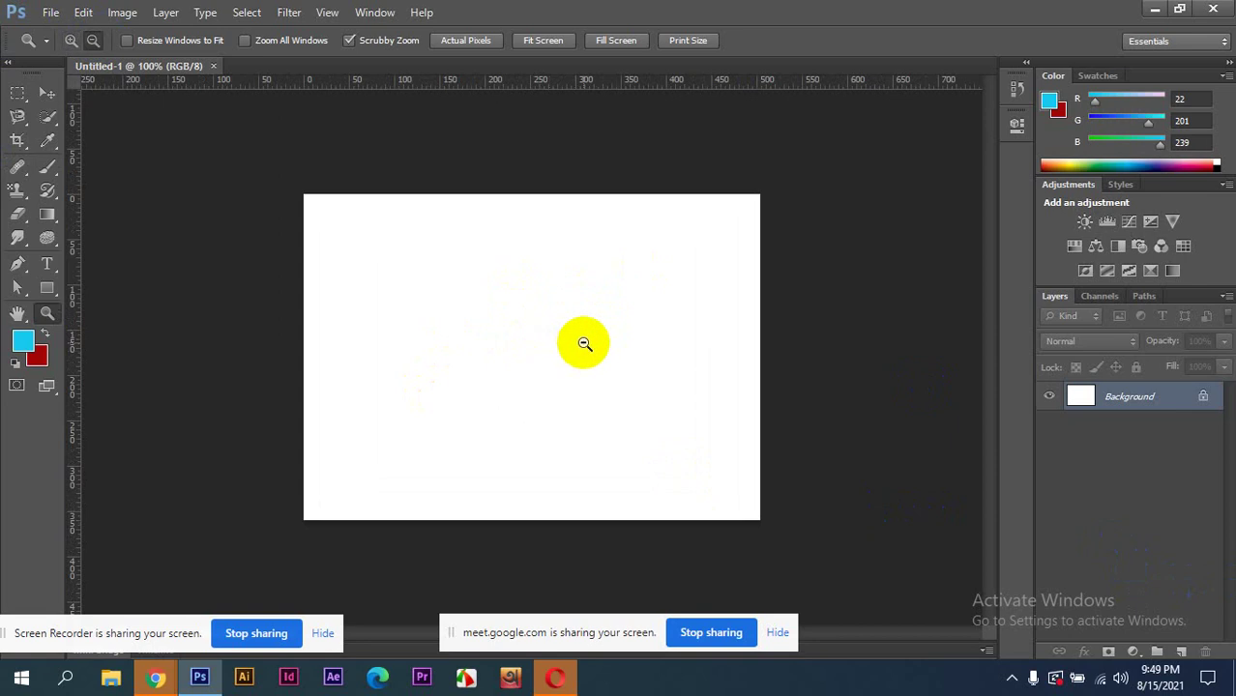
alt+click(584, 343)
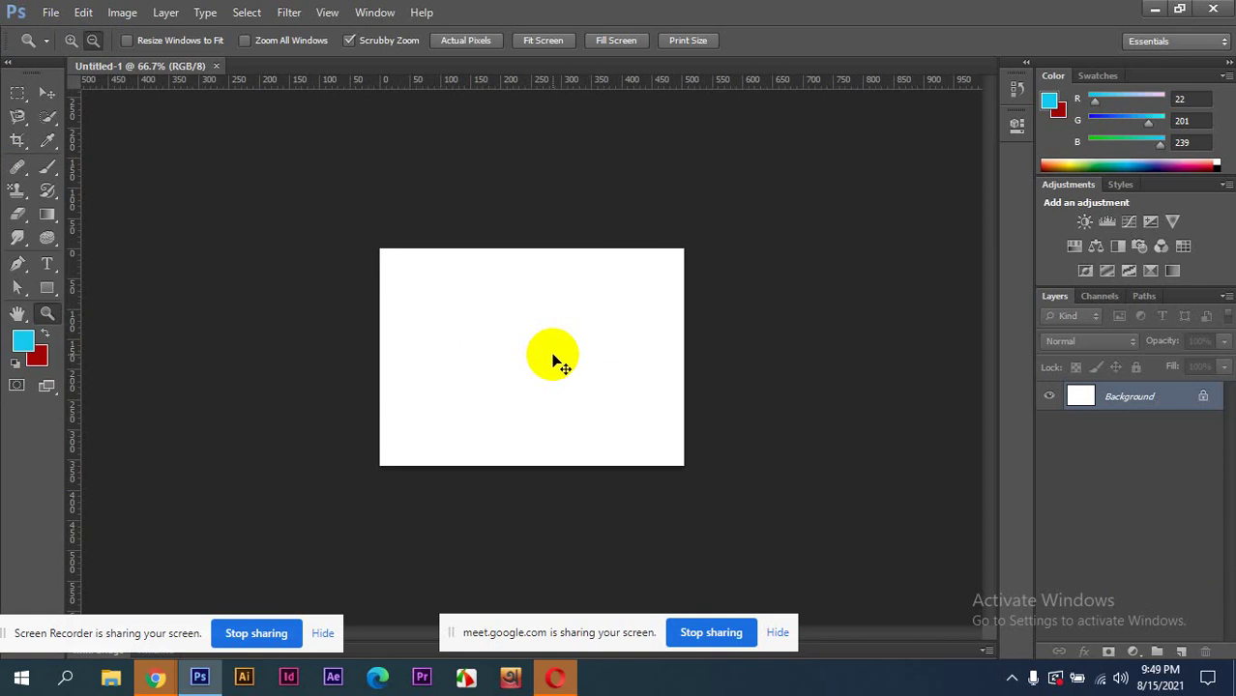
scroll(553, 358, up, 3)
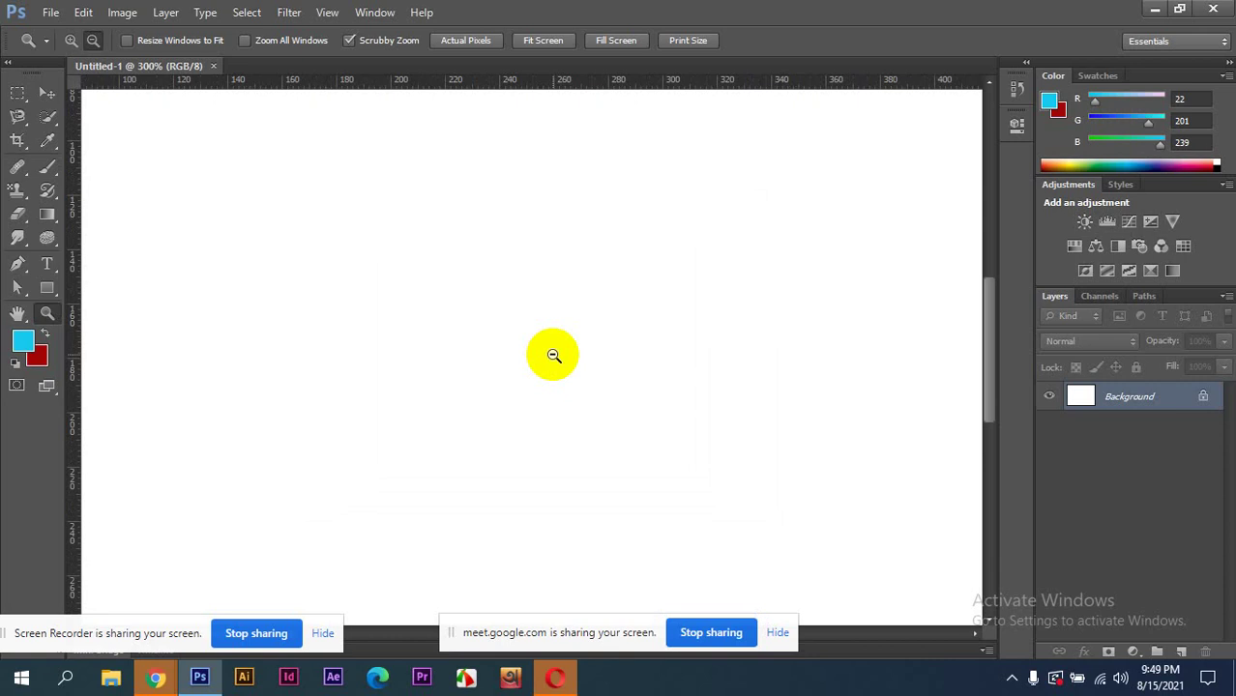
scroll(555, 360, down, 3)
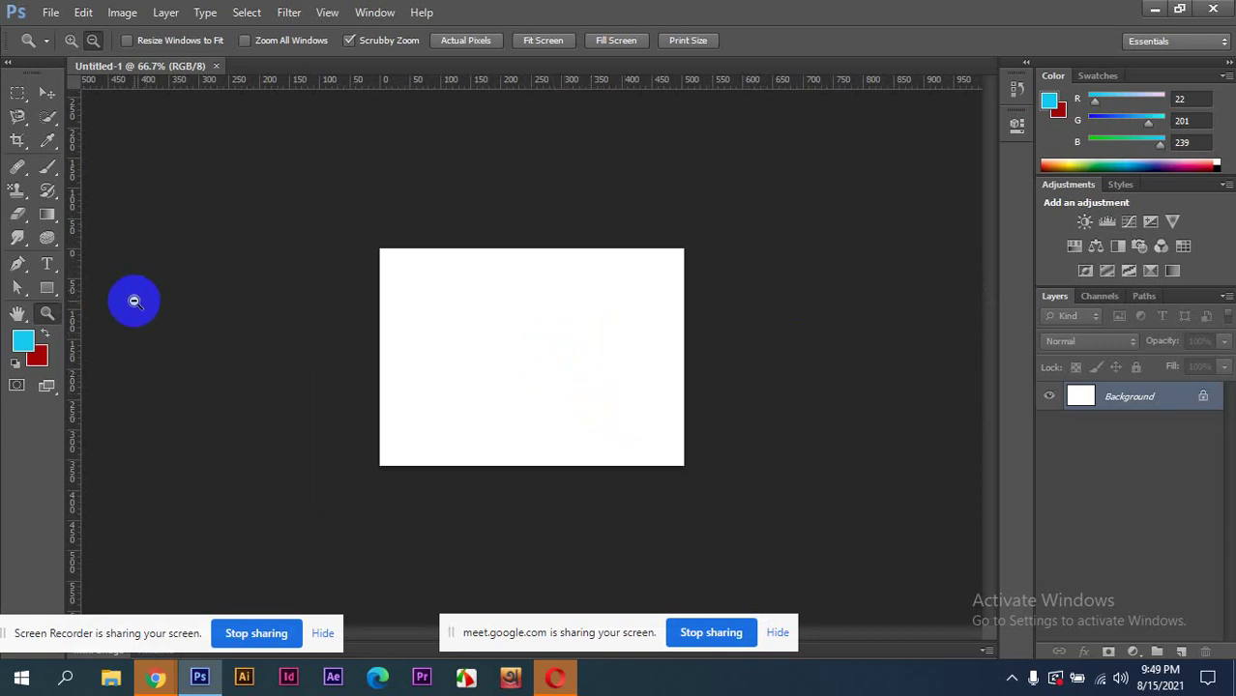
drag(549, 405, 554, 402)
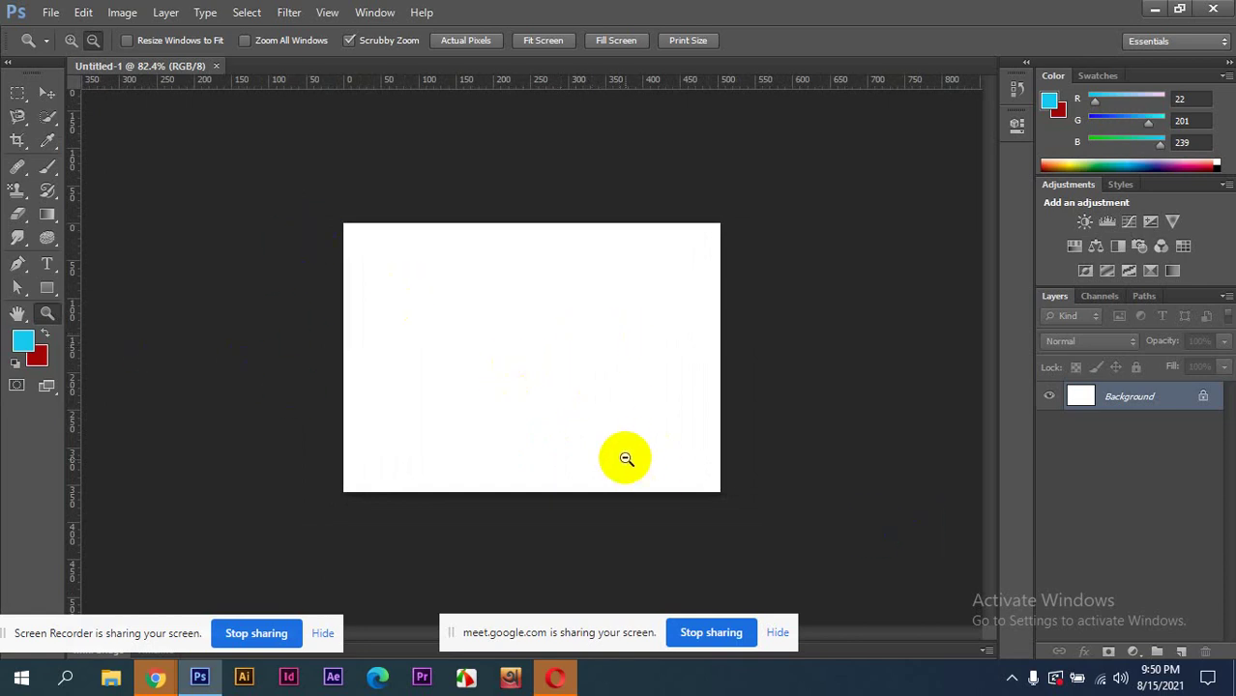
drag(636, 454, 637, 455)
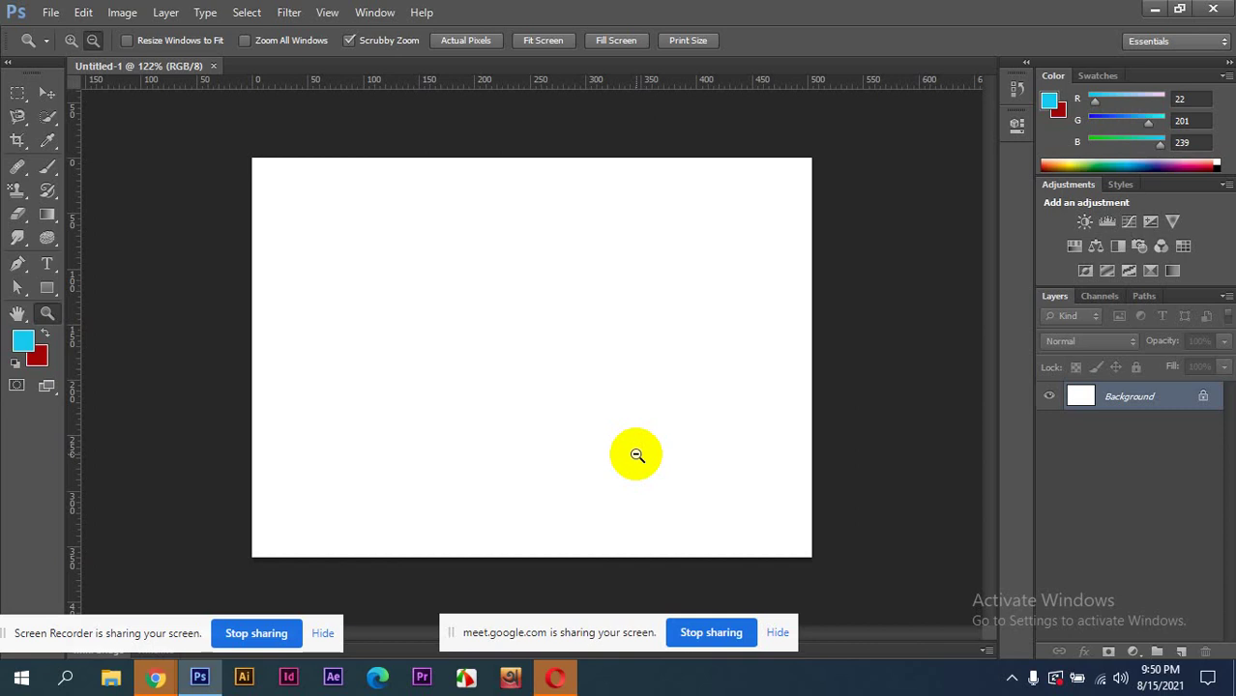
- Review the zoom options in the General preferences and accept the dialog
click(83, 12)
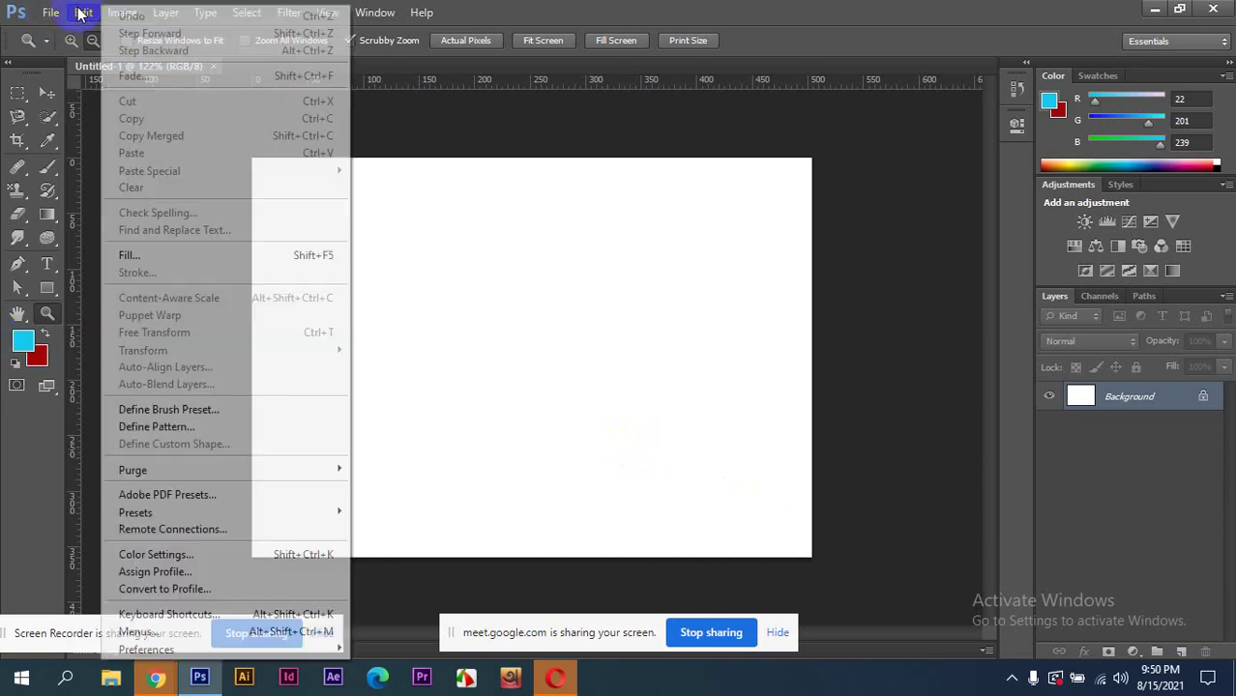
mouse_move(155, 658)
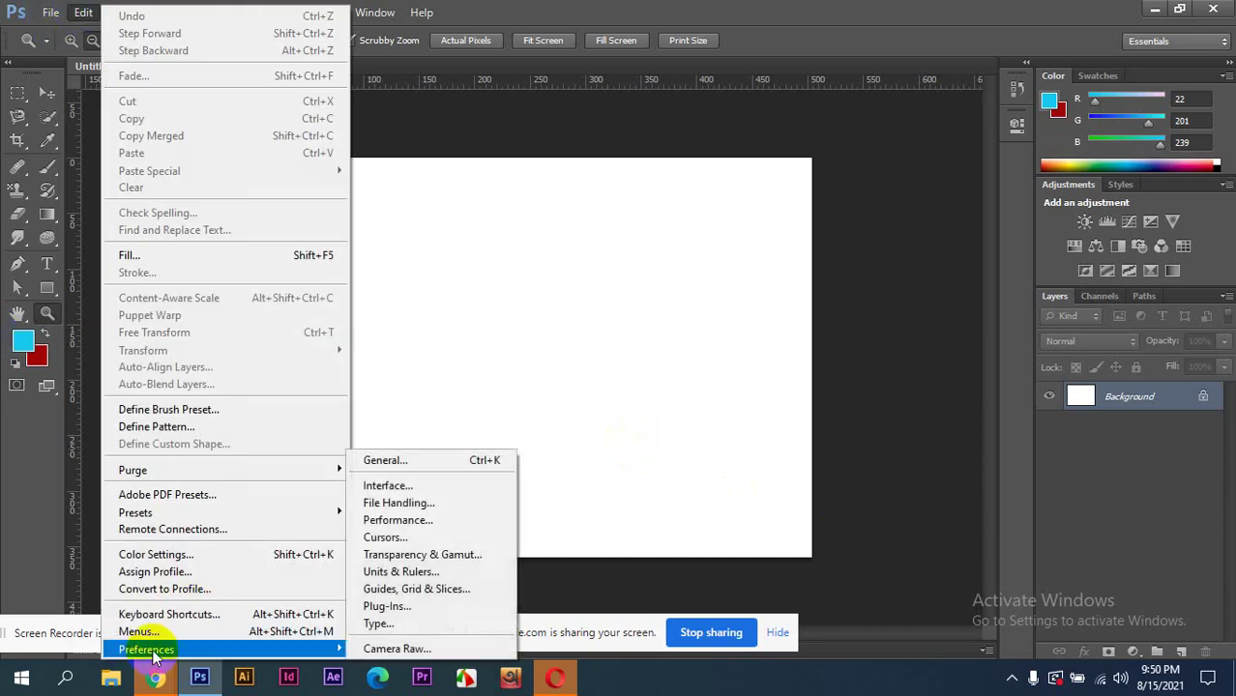
click(399, 461)
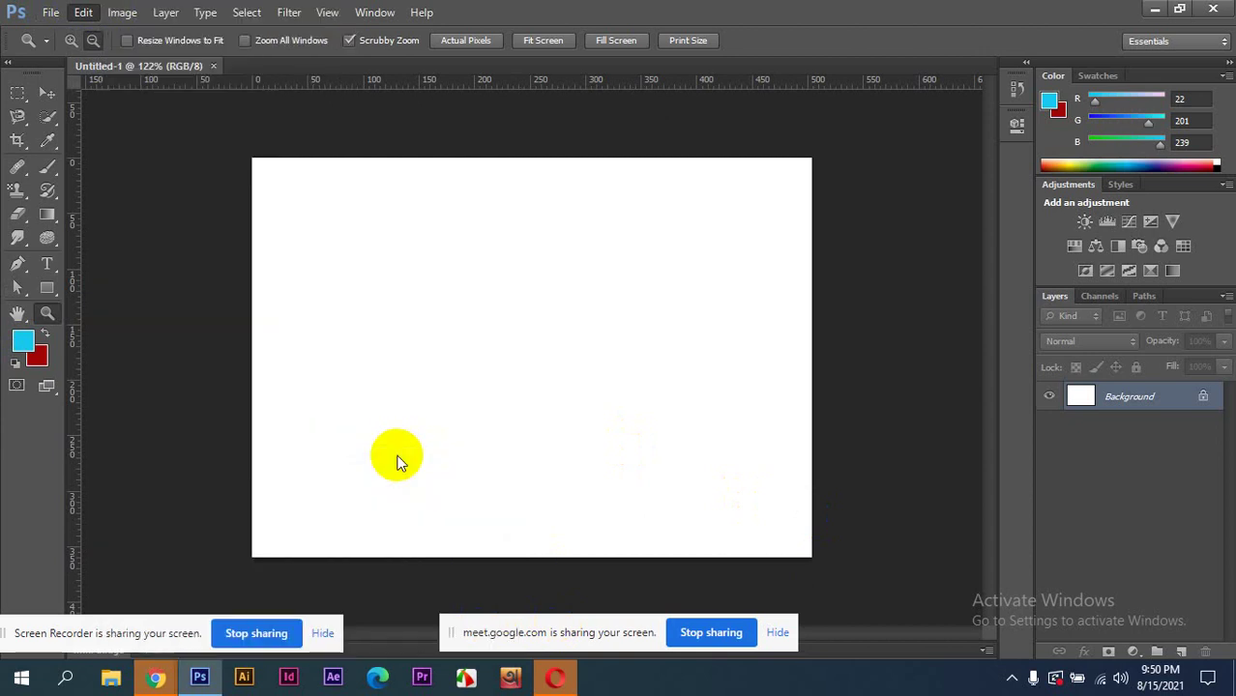
click(157, 681)
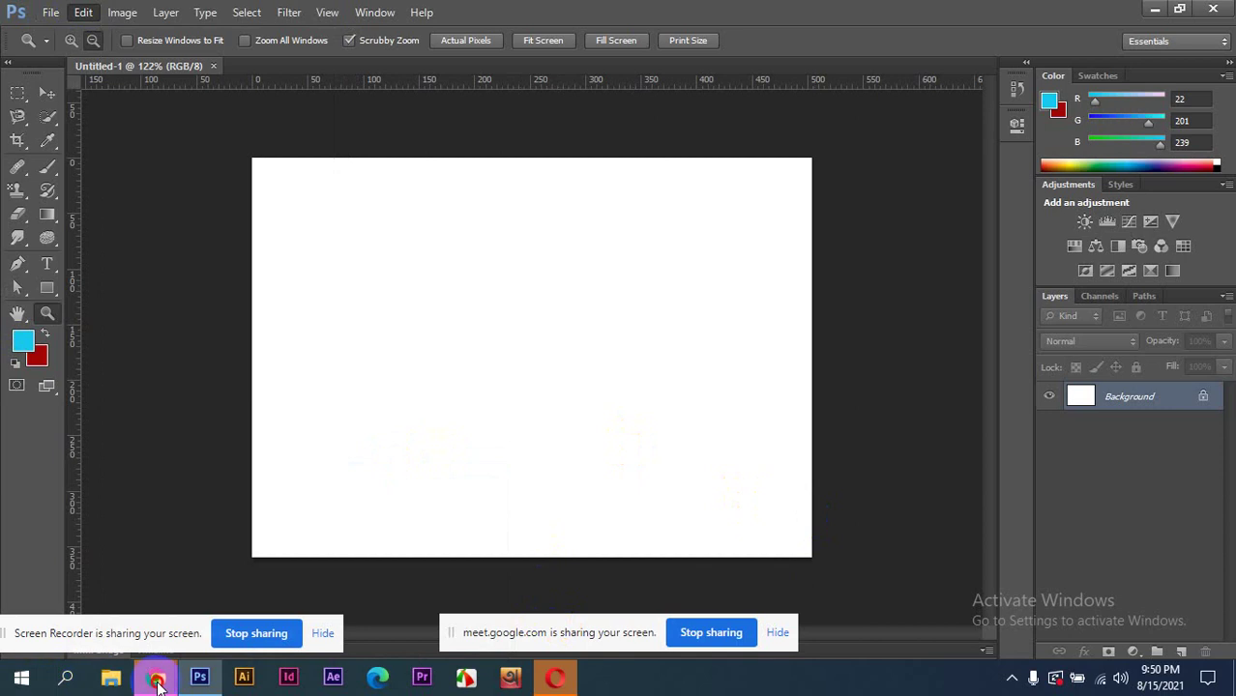
click(137, 638)
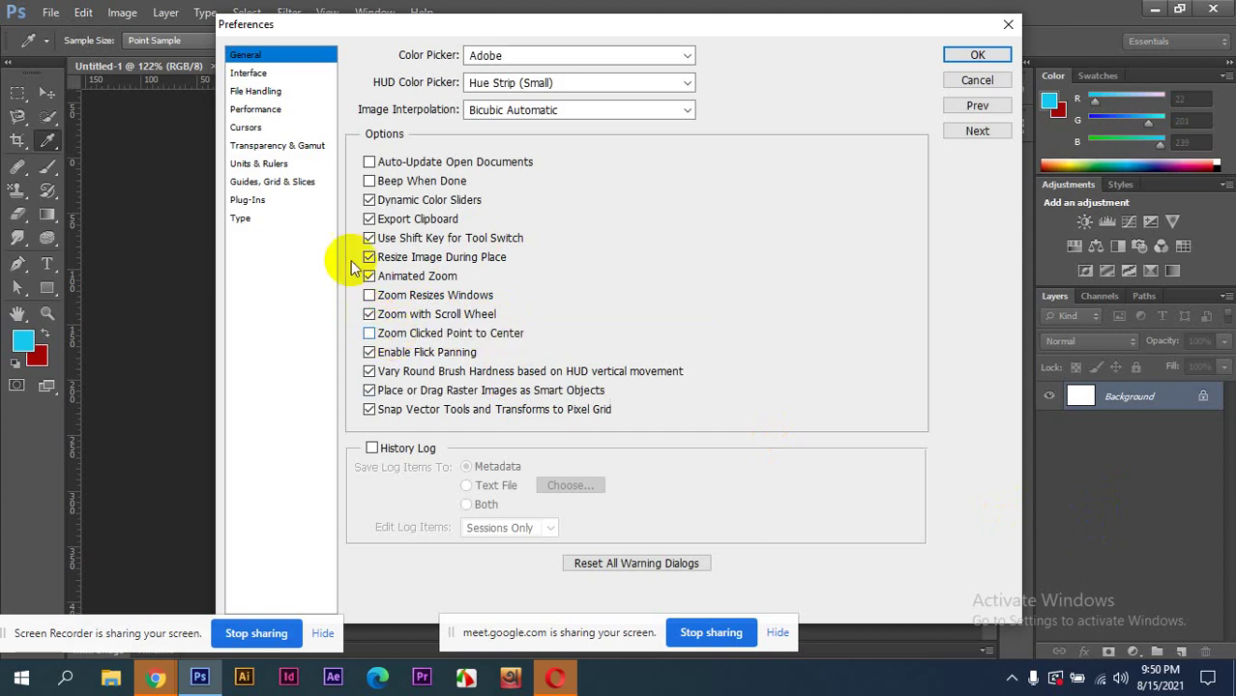
click(977, 56)
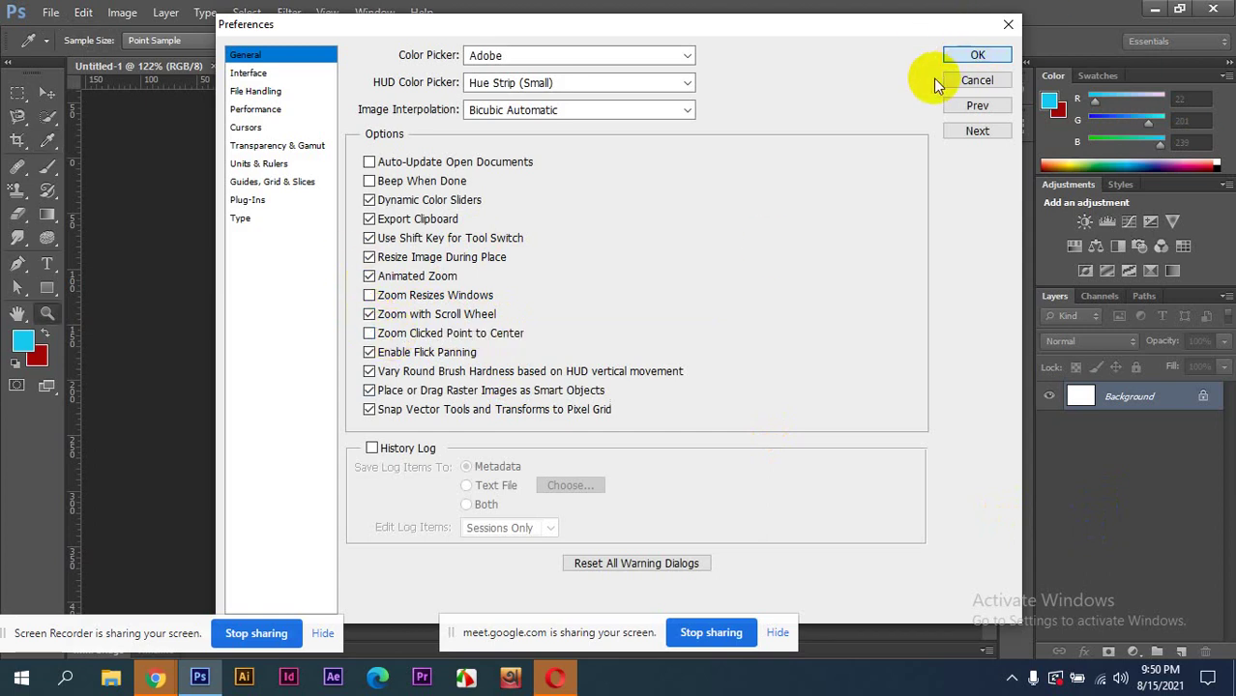
- Demonstrate scroll-wheel zooming with both the Zoom tool and the Move tool, bringing the canvas to 157%
key(z)
scroll(562, 350, up, 2)
scroll(562, 350, down, 5)
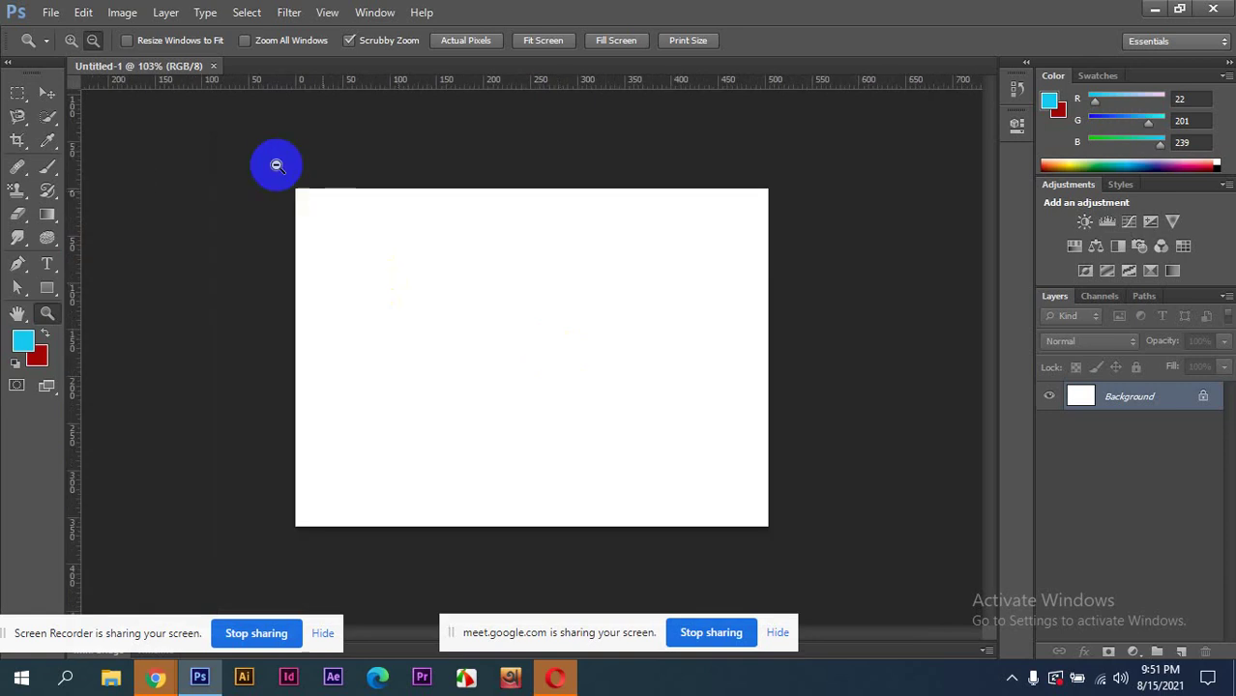
click(47, 92)
scroll(462, 310, up, 2)
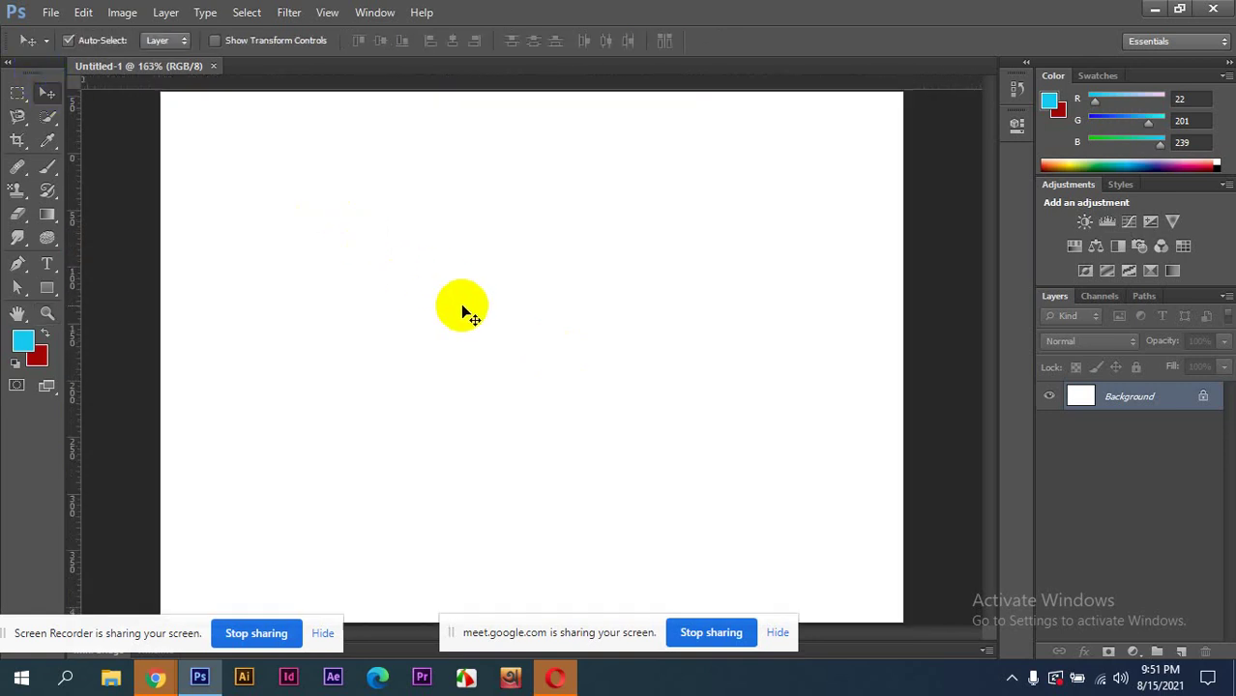
scroll(462, 309, down, 4)
scroll(462, 311, up, 2)
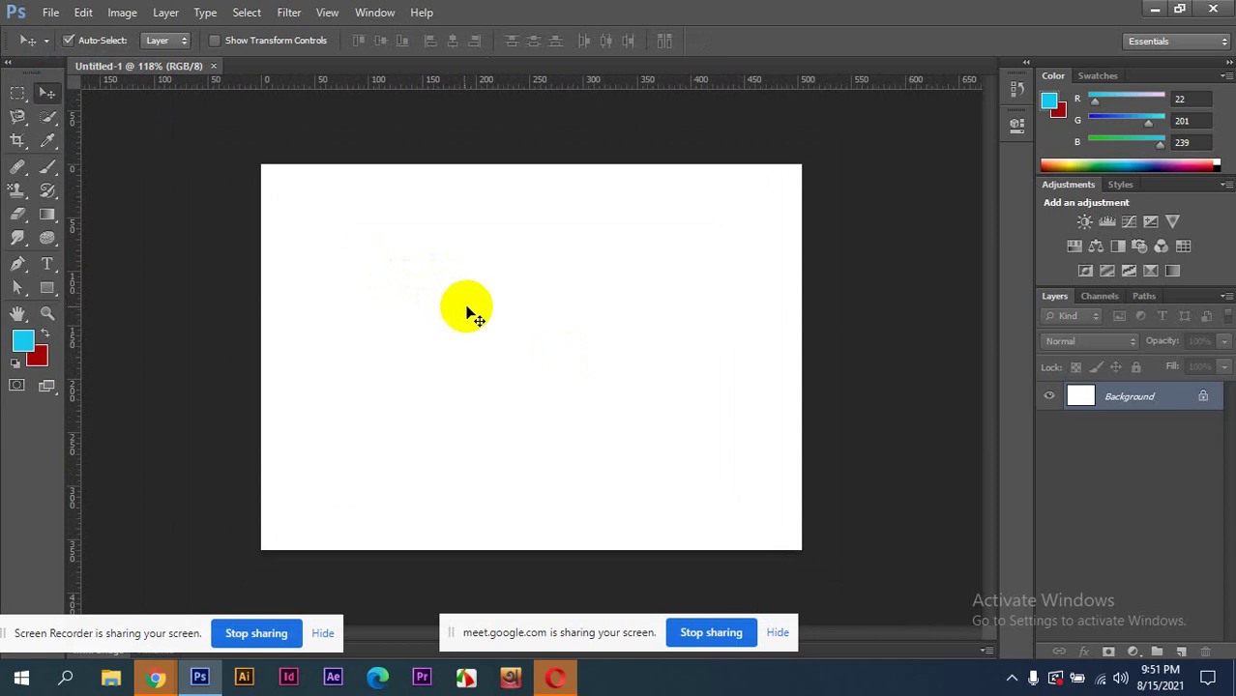
click(1182, 453)
click(221, 391)
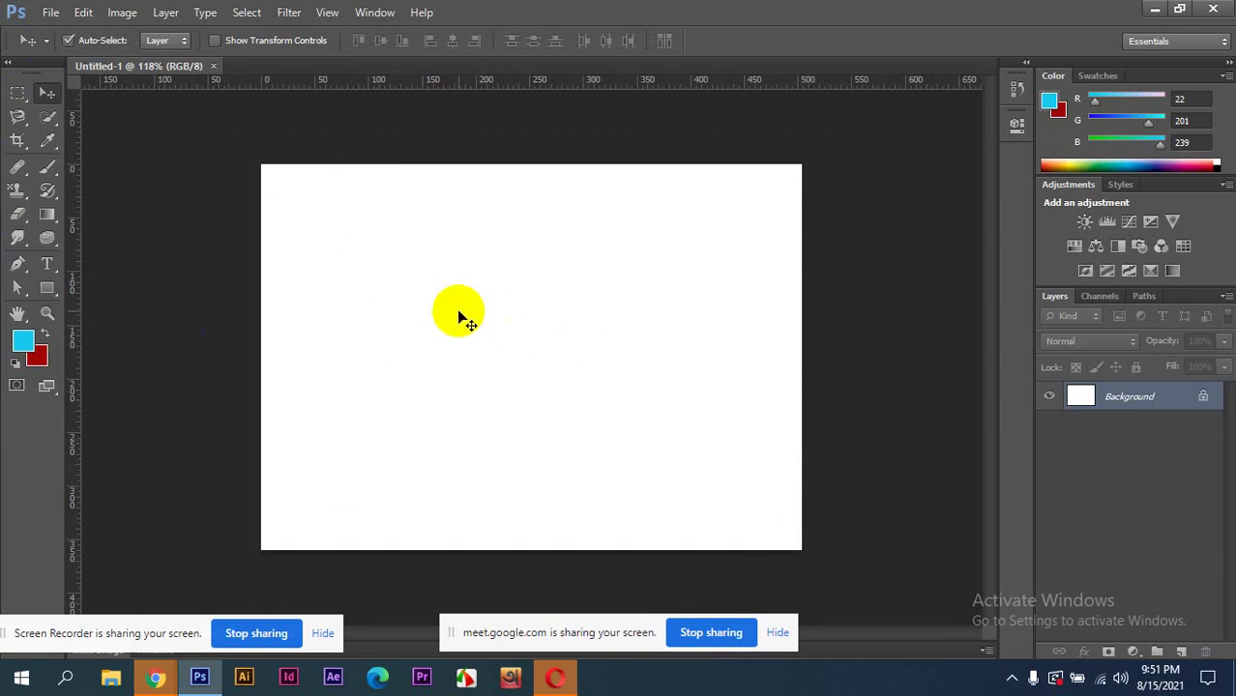
key(ctrl+plus)
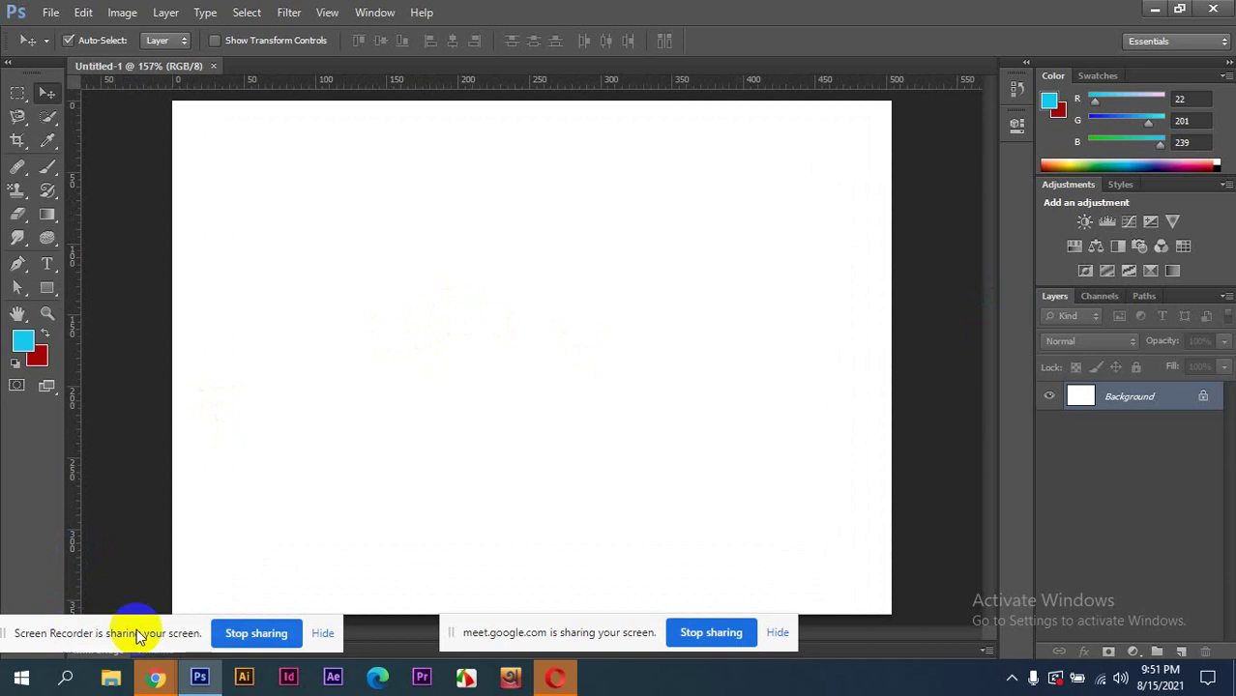
- Check the Google Meet call and switch back to Photoshop
mouse_move(158, 676)
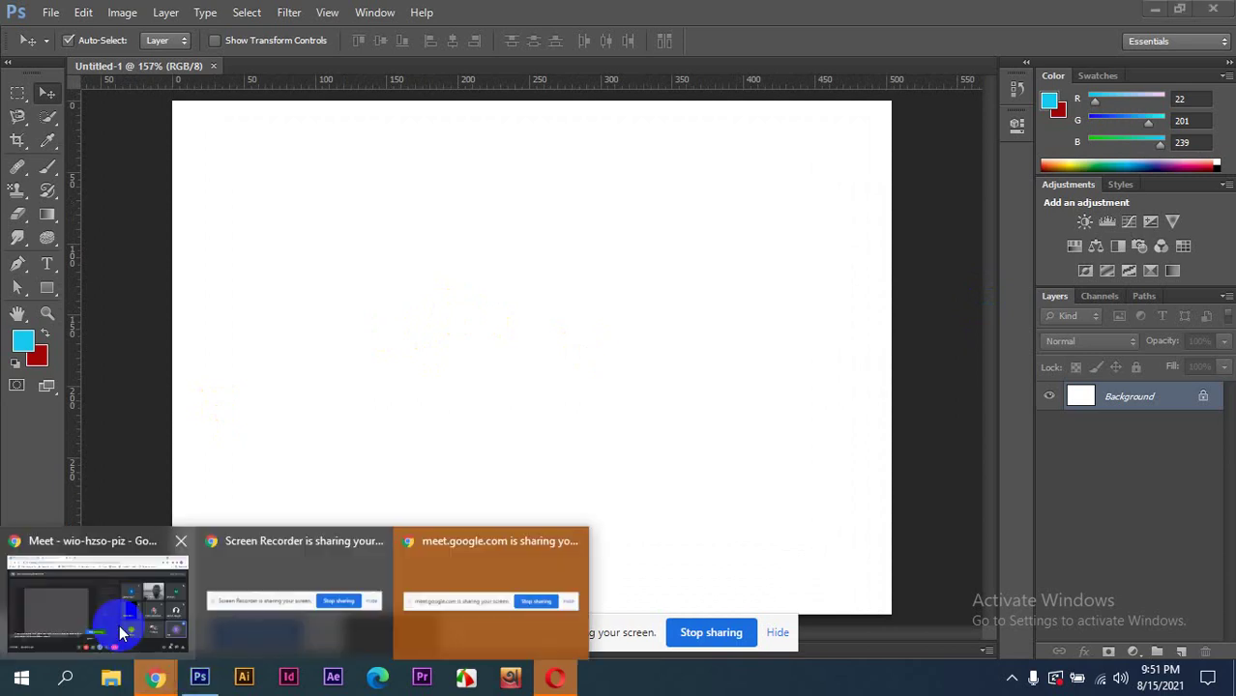
click(119, 625)
mouse_move(333, 375)
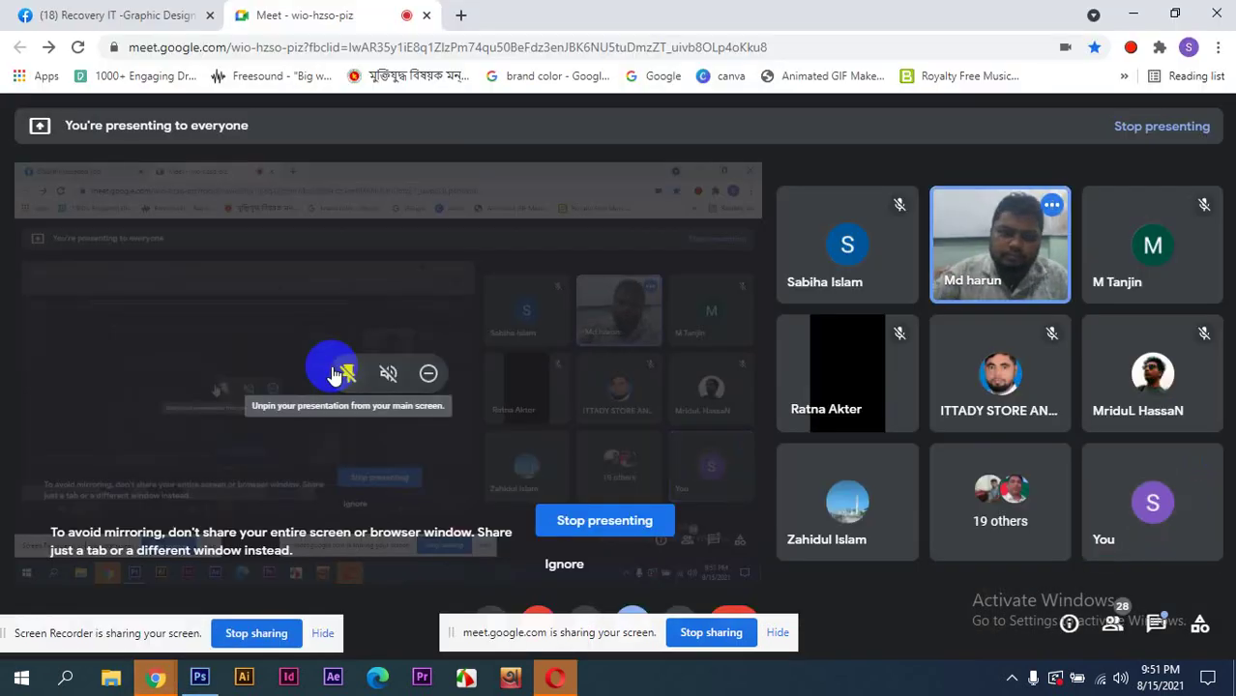
click(198, 677)
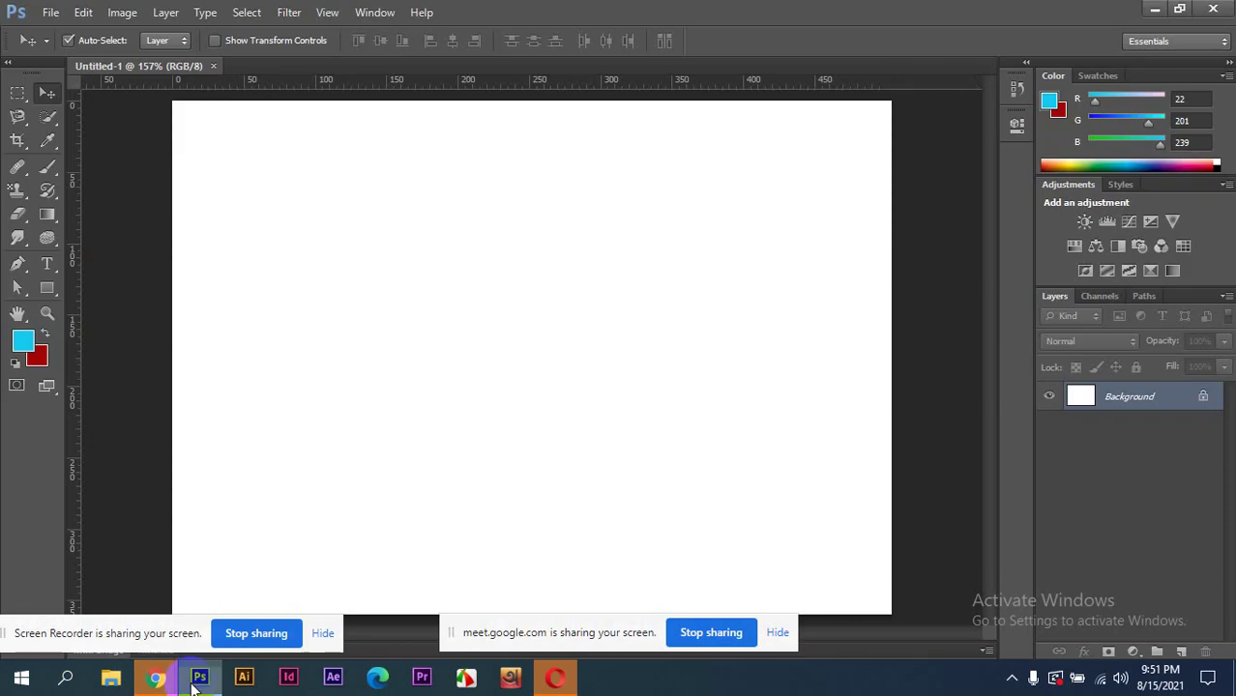
- Fill a rectangular marquee of about 135 x 103 px near the canvas centre with the cyan foreground colour, deselect it and activate the Move tool
scroll(514, 307, up, 5)
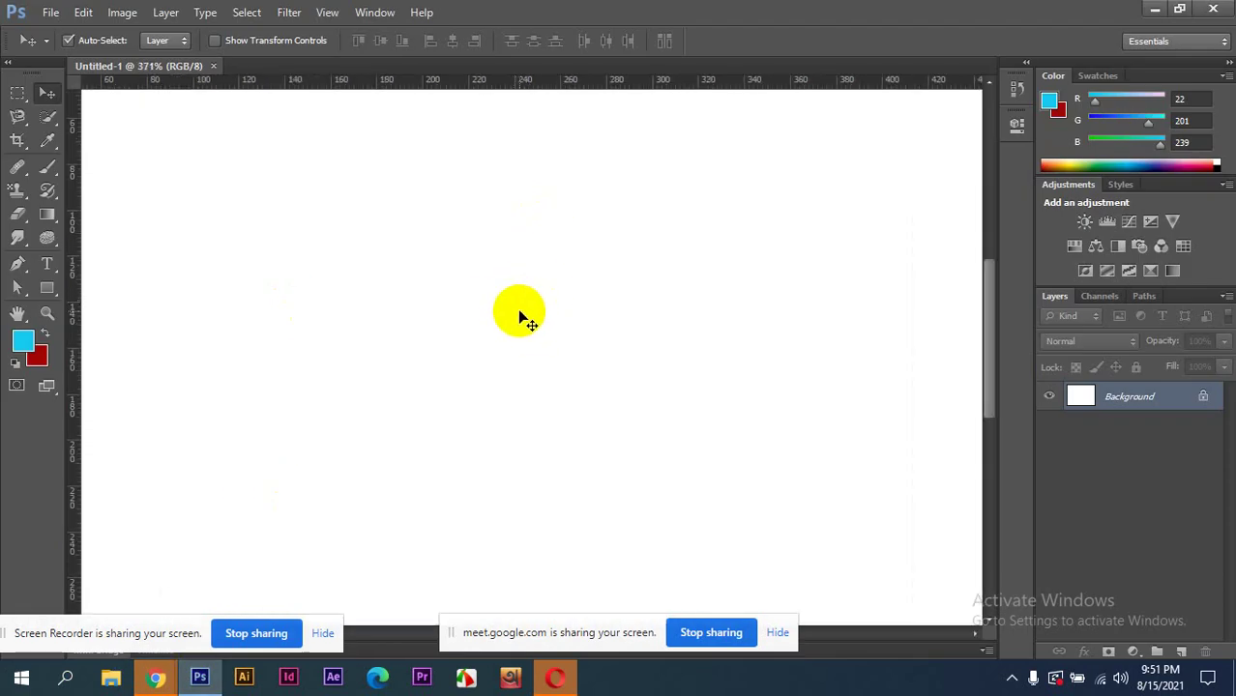
scroll(517, 304, down, 5)
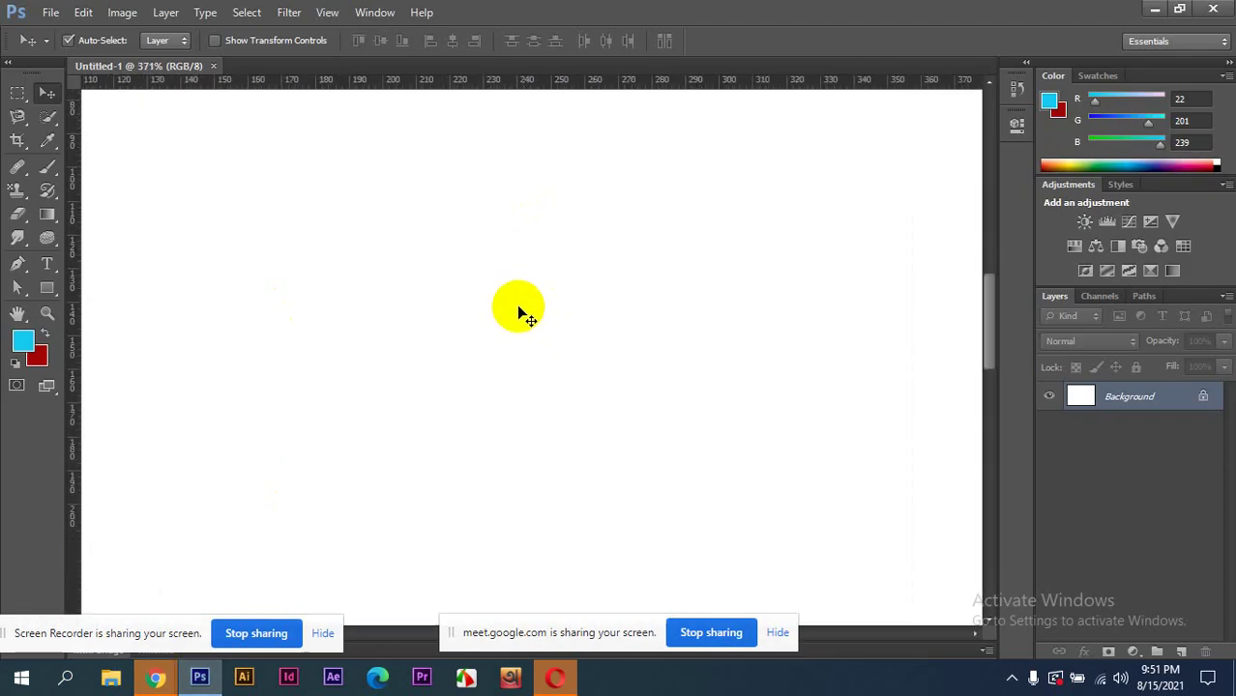
click(18, 93)
drag(450, 316, 622, 447)
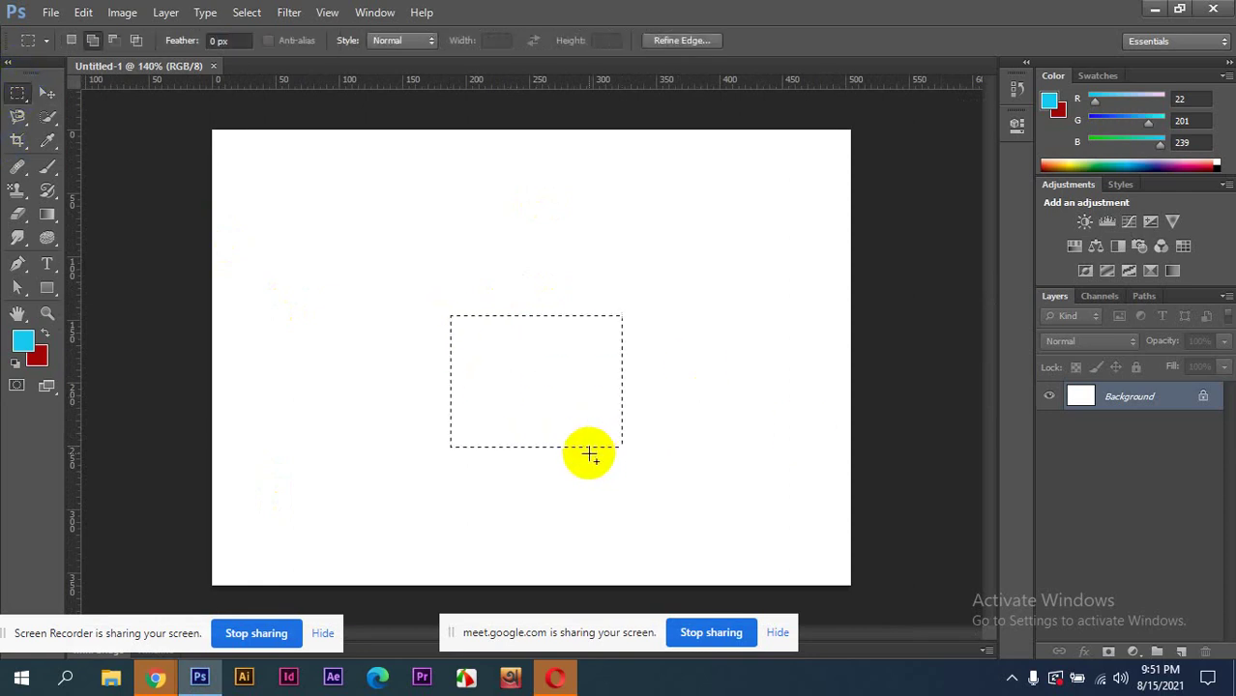
key(alt+BackSpace)
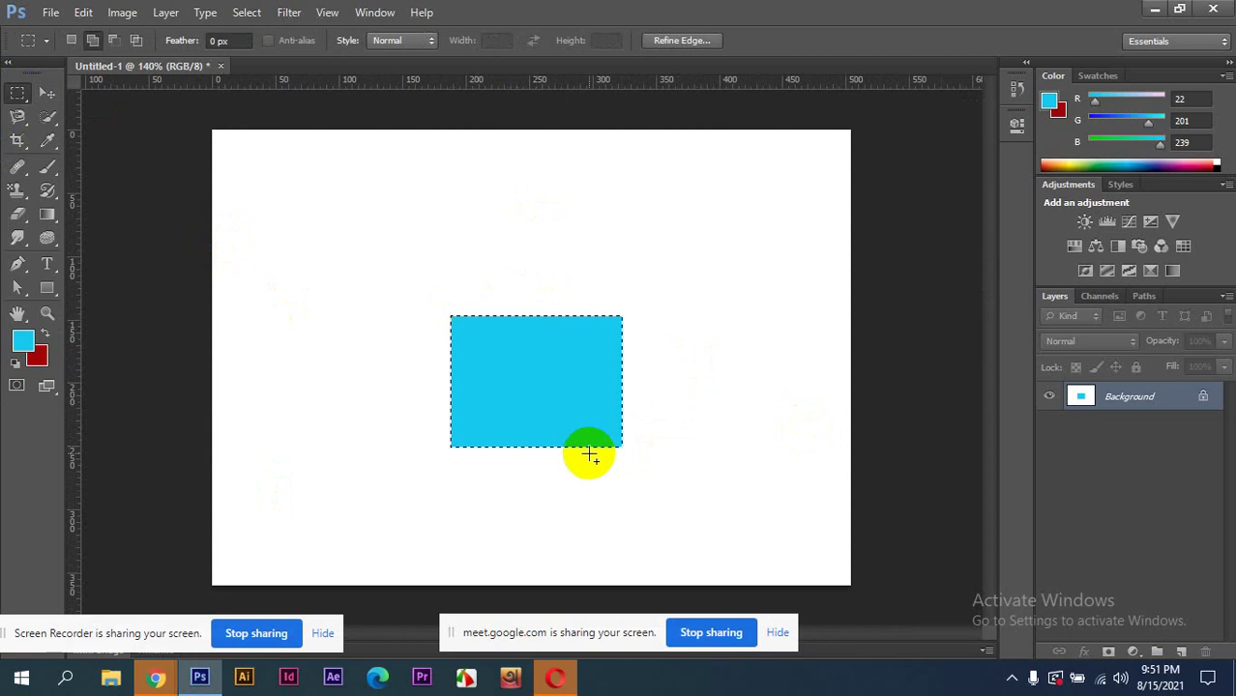
key(ctrl+d)
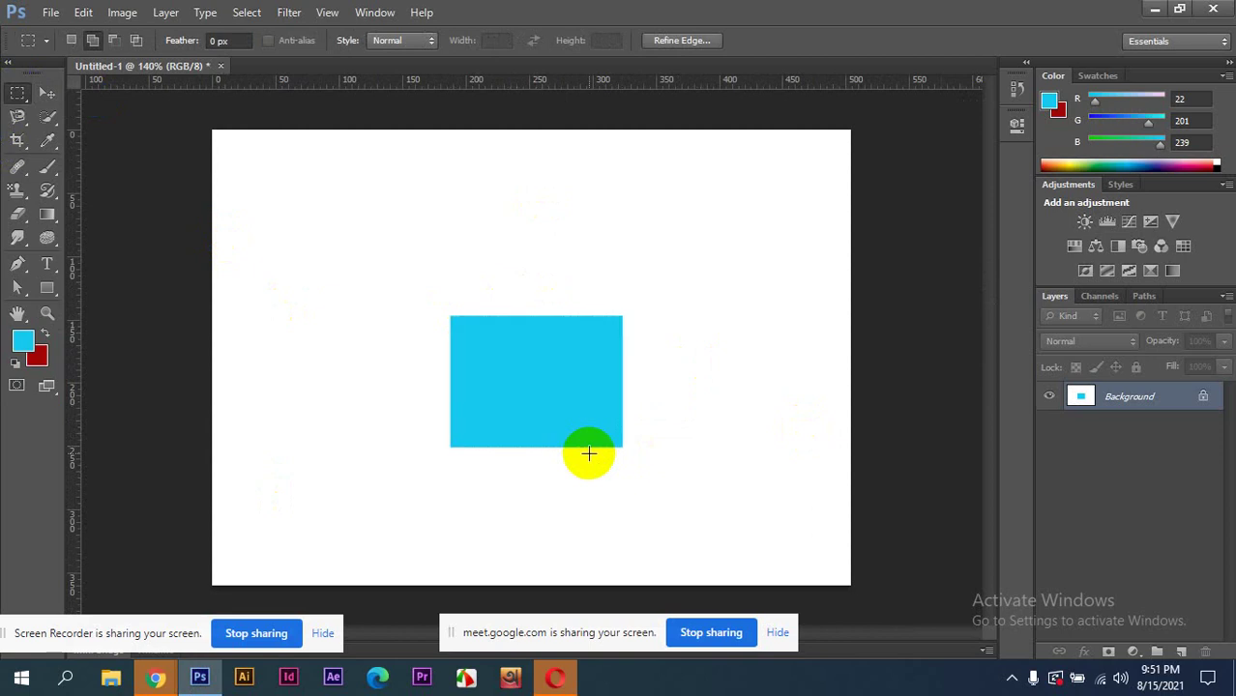
click(54, 100)
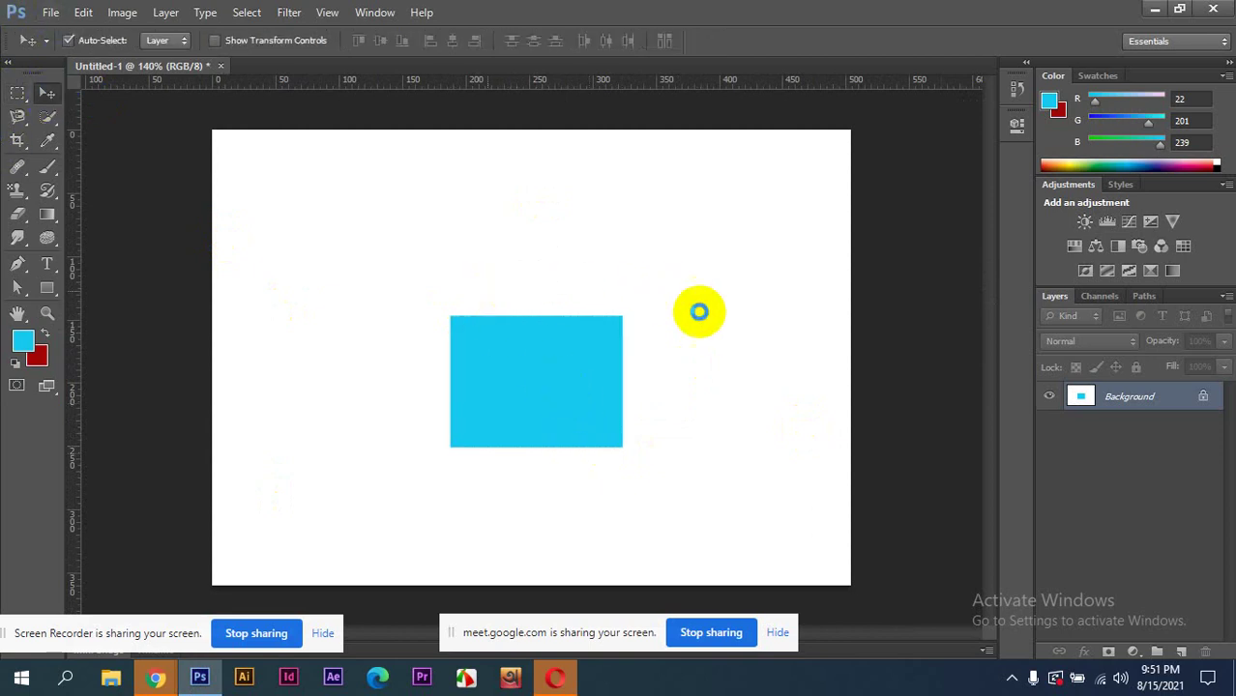
- Zoom in on the cyan rectangle's right edge to the maximum 3200% with the Move tool active
click(698, 311)
click(622, 271)
scroll(607, 384, up, 10)
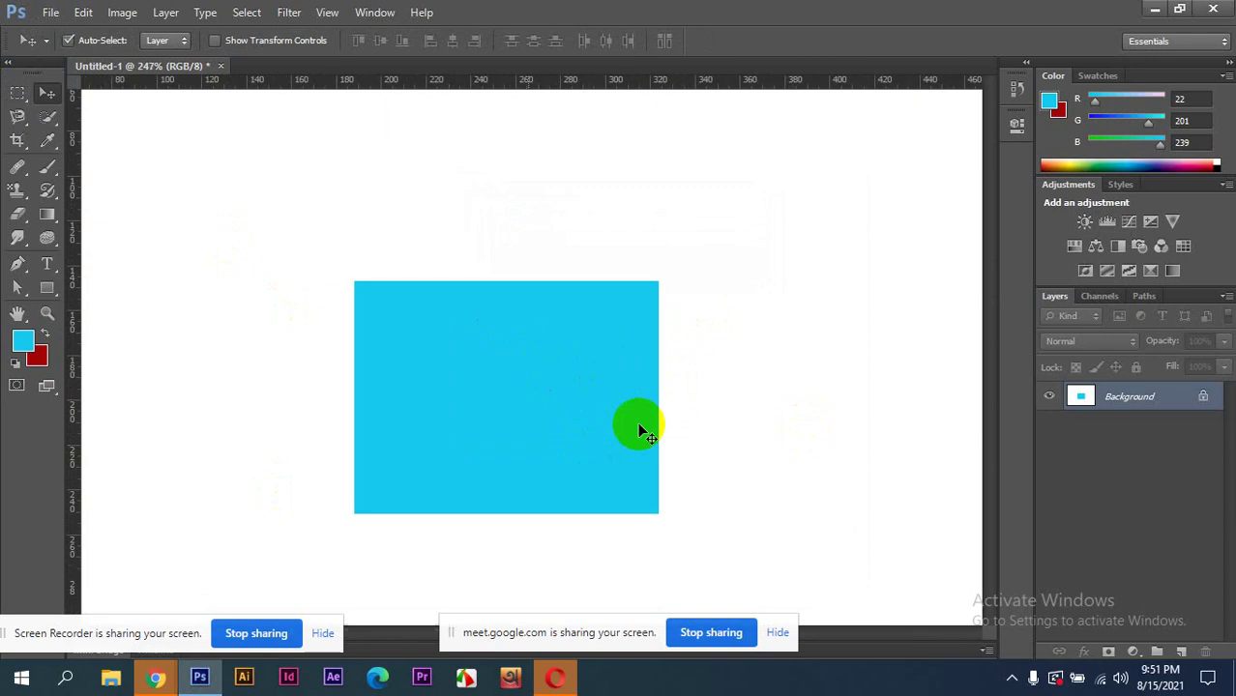
scroll(675, 390, up, 2)
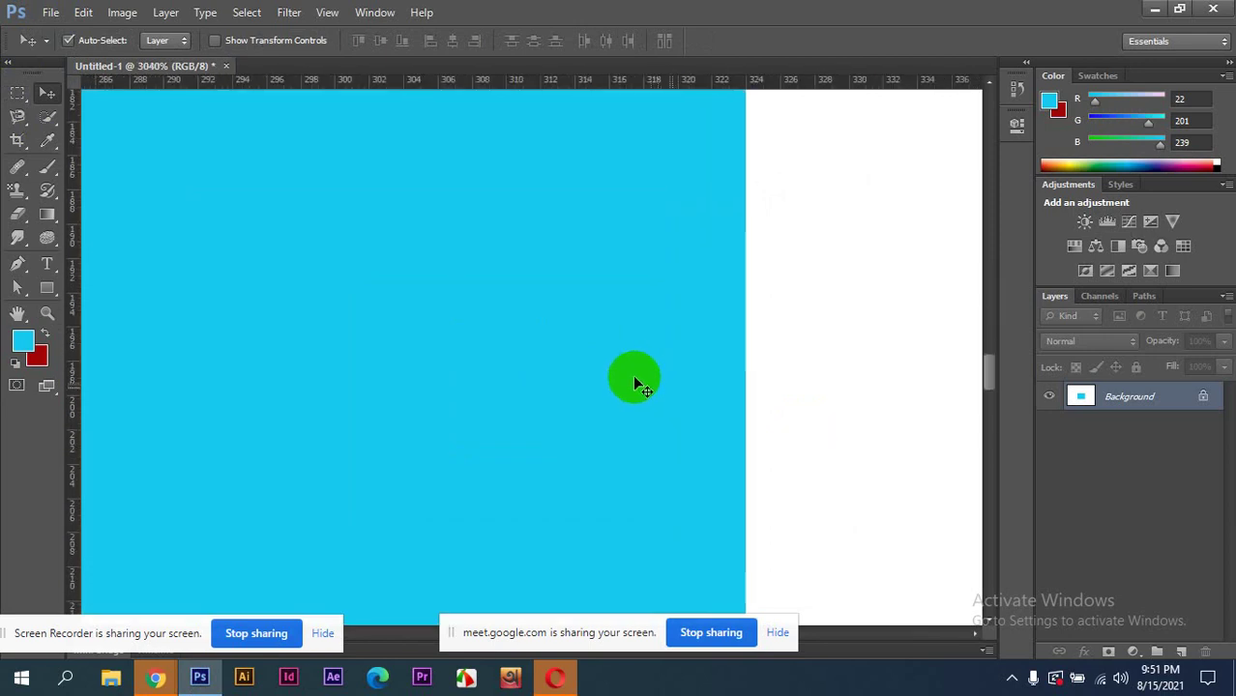
scroll(628, 382, up, 2)
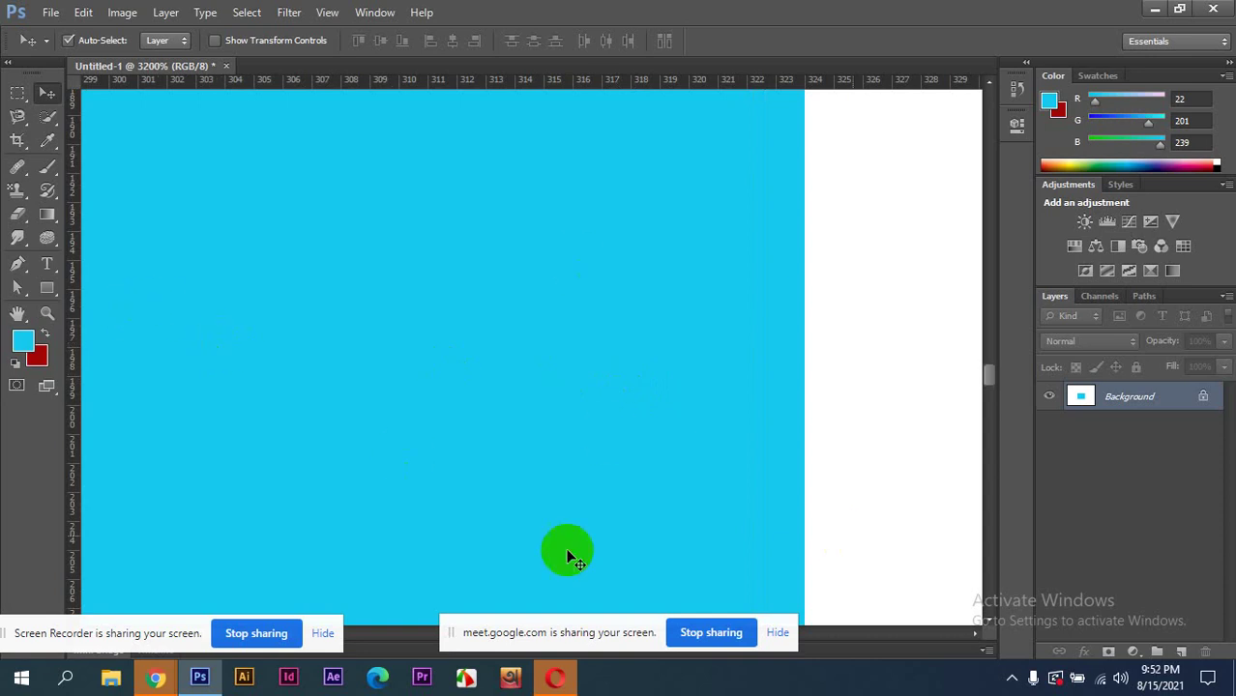
- Activate the Hand tool and pan across the cyan rectangle at 3200% to demonstrate moving around a magnified canvas
click(46, 315)
click(19, 316)
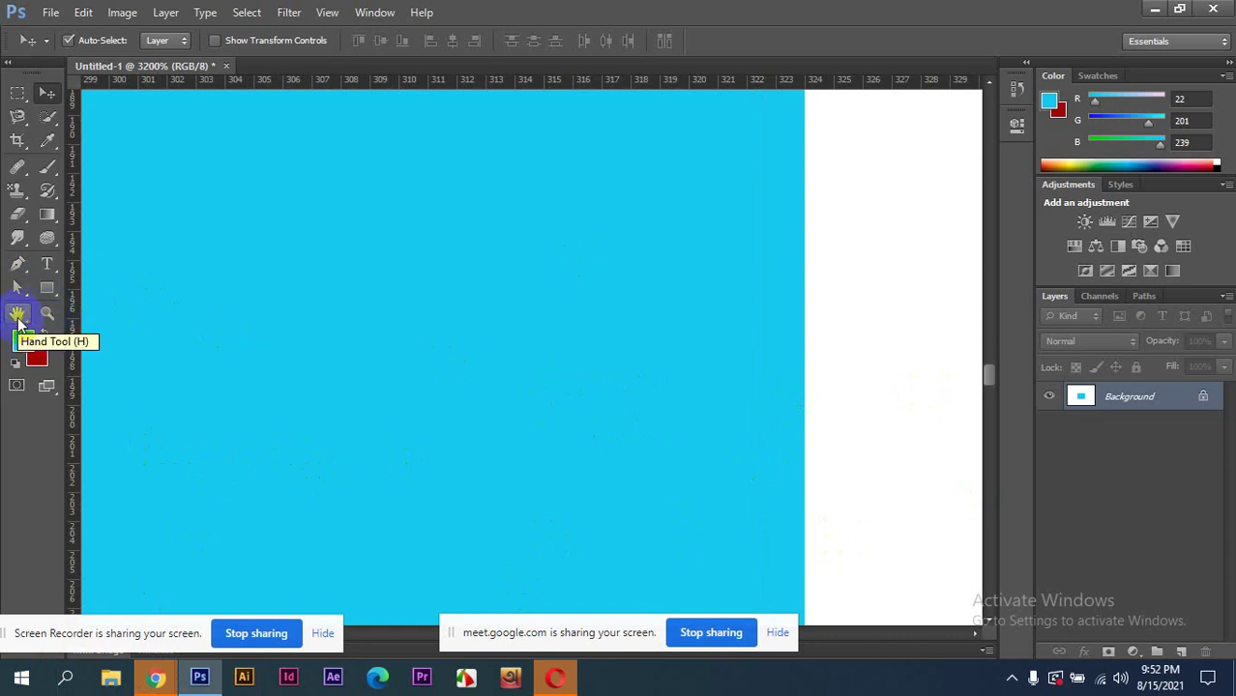
click(18, 316)
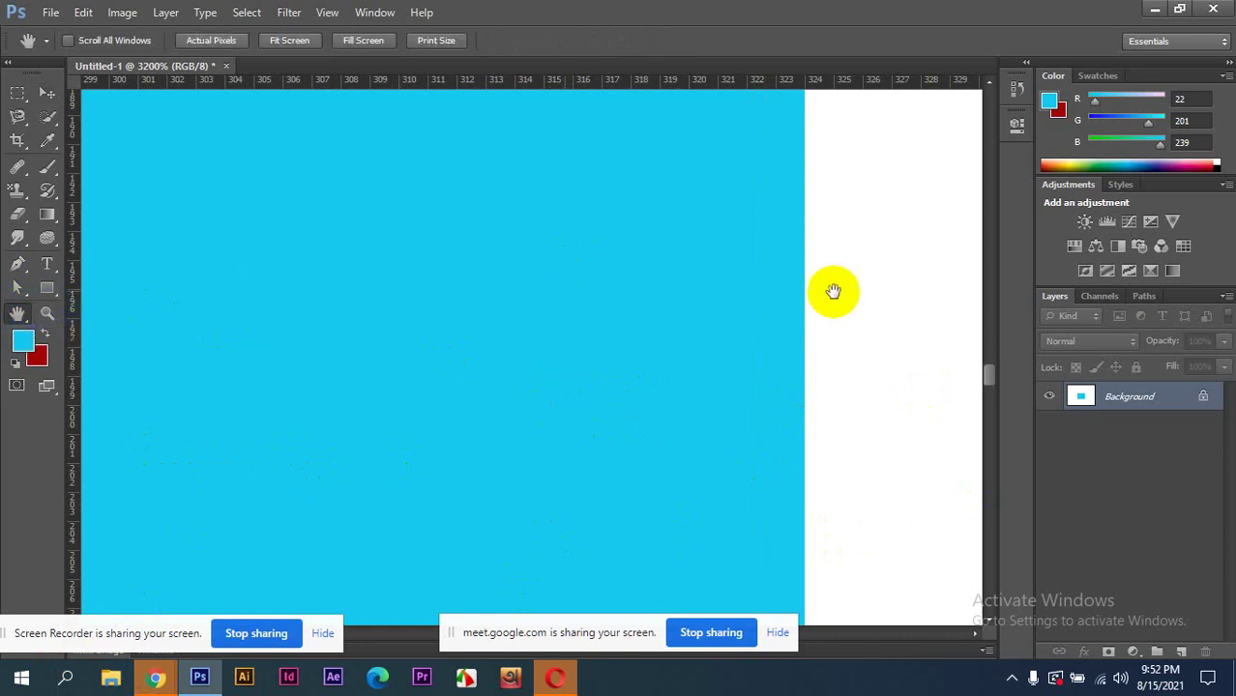
drag(387, 252, 759, 292)
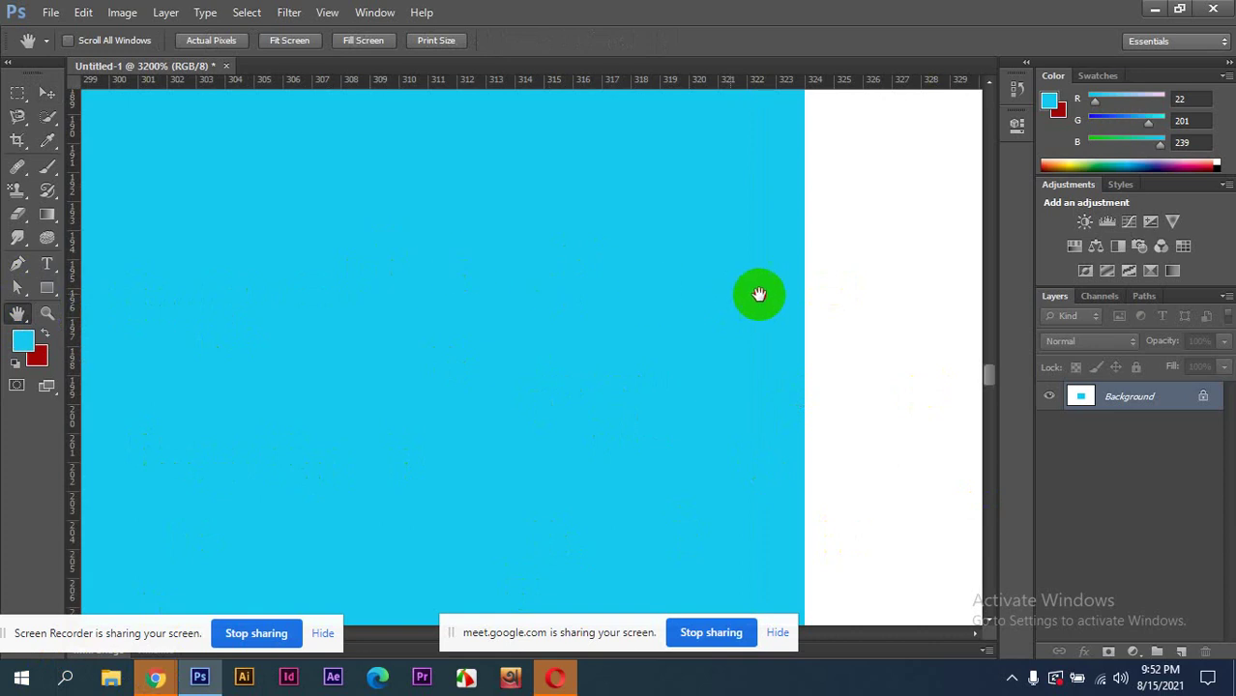
drag(470, 320, 676, 330)
drag(422, 356, 651, 350)
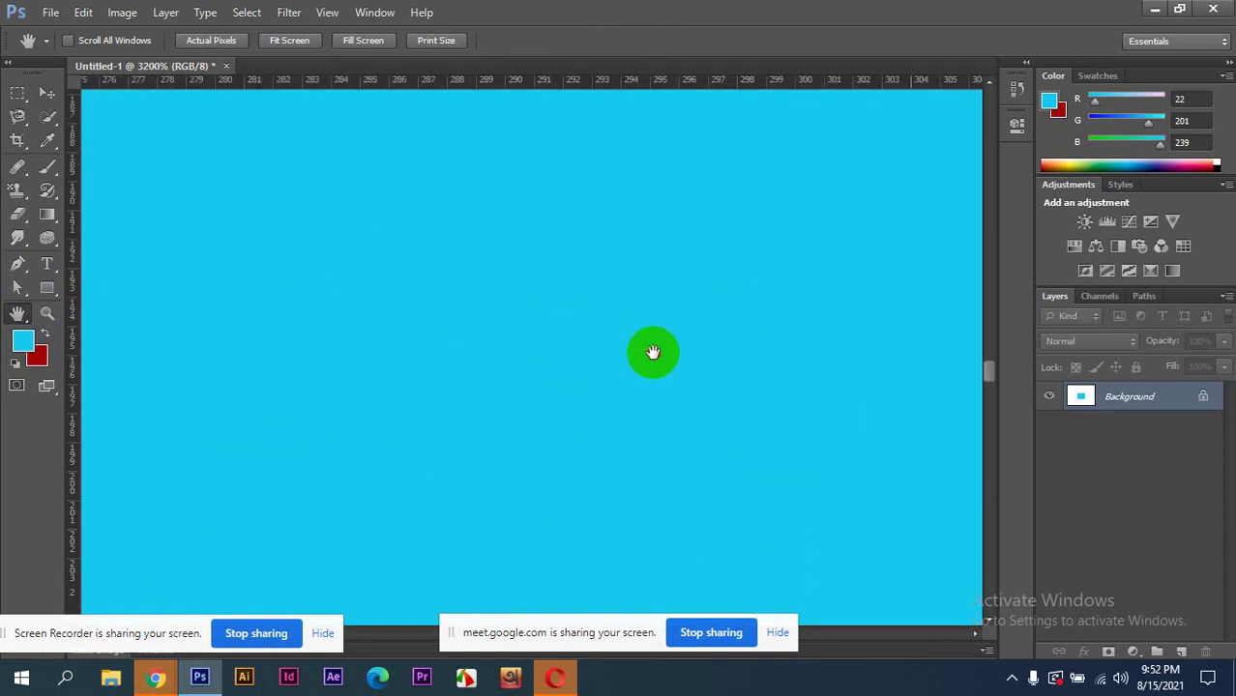
drag(389, 343, 776, 350)
drag(464, 350, 670, 362)
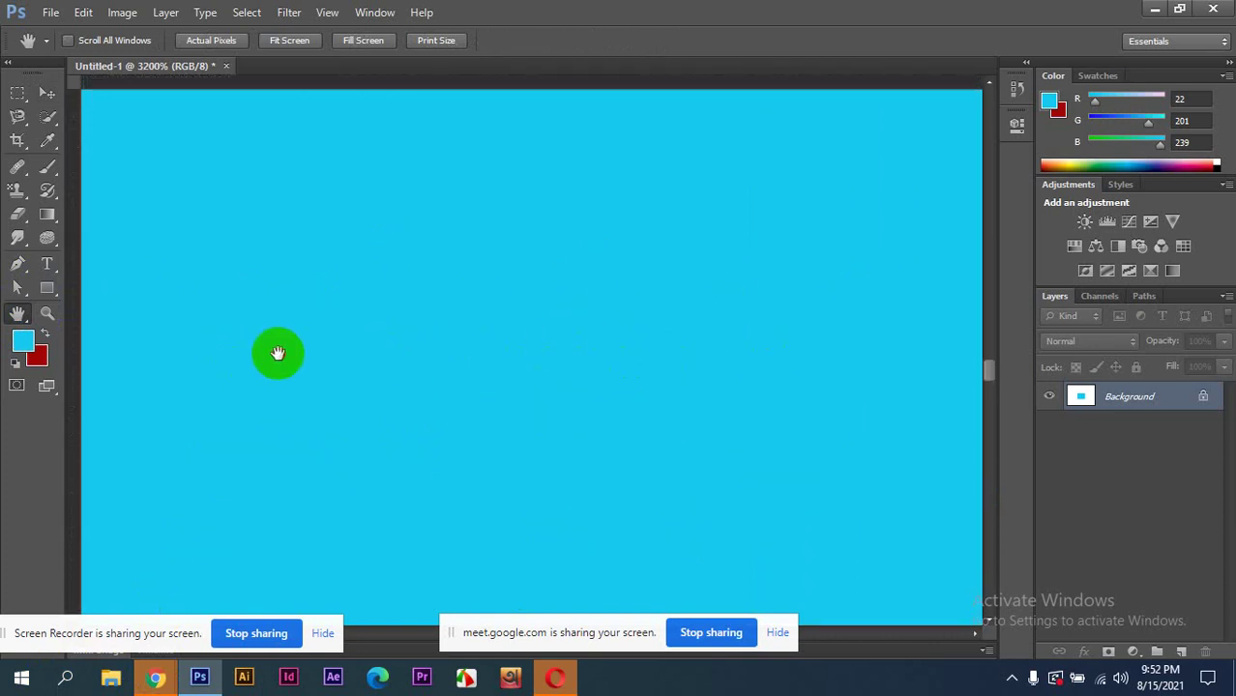
drag(275, 350, 993, 396)
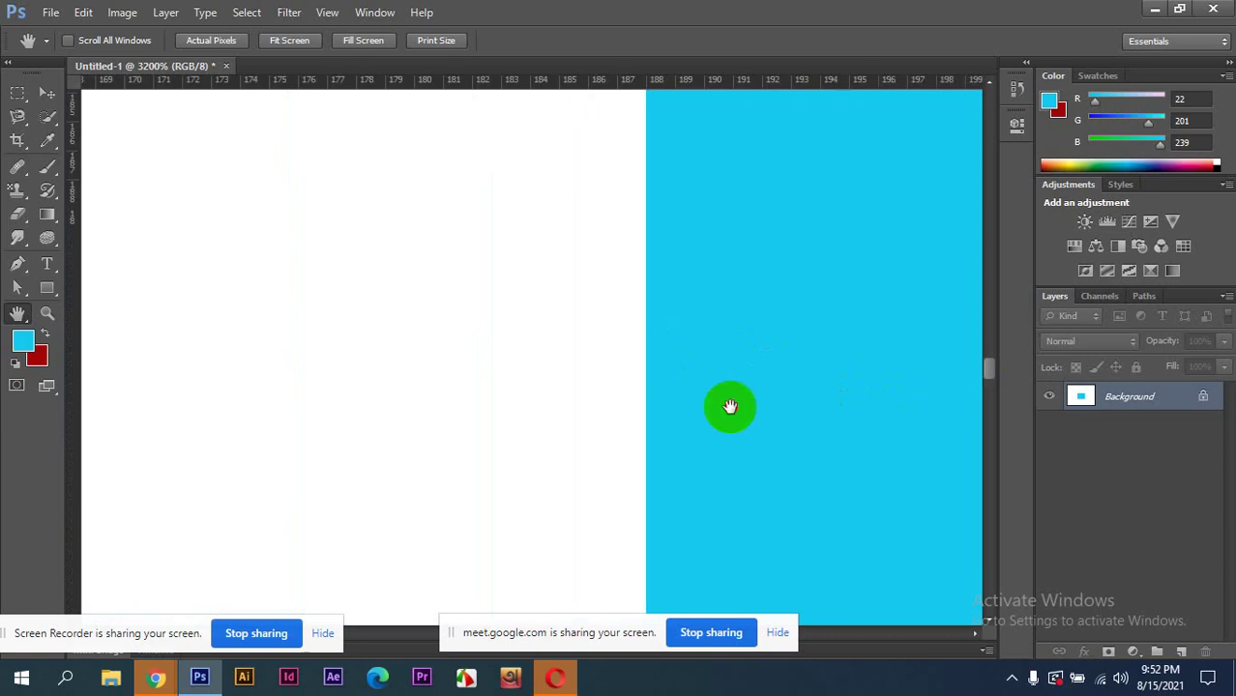
drag(580, 334, 878, 334)
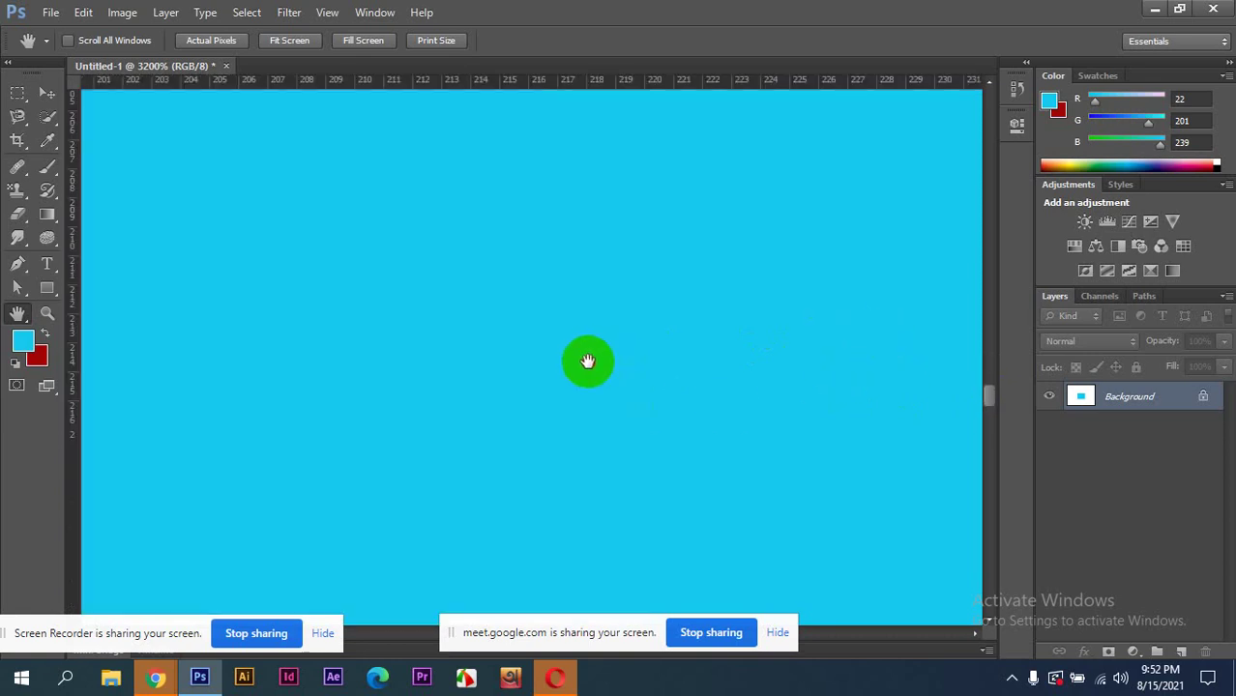
key(ctrl+r)
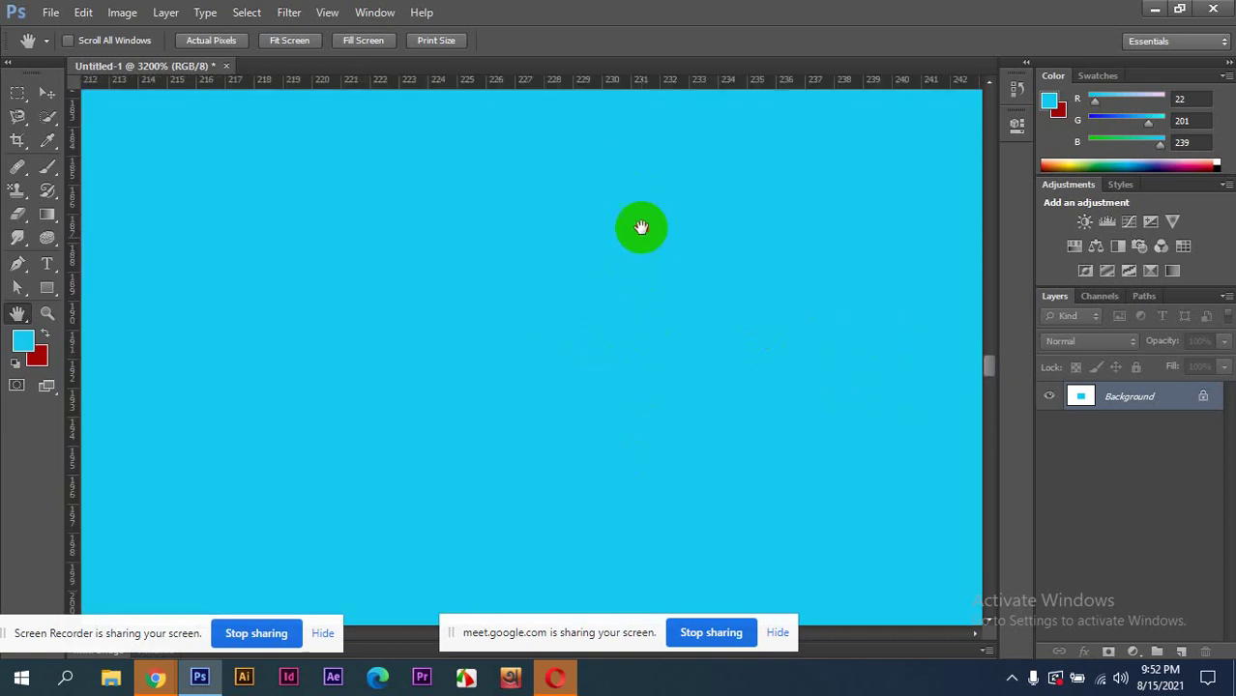
drag(624, 229, 667, 283)
- Zoom out to 224% and pan the canvas with the Hand tool around the cyan rectangle
scroll(662, 295, down, 5)
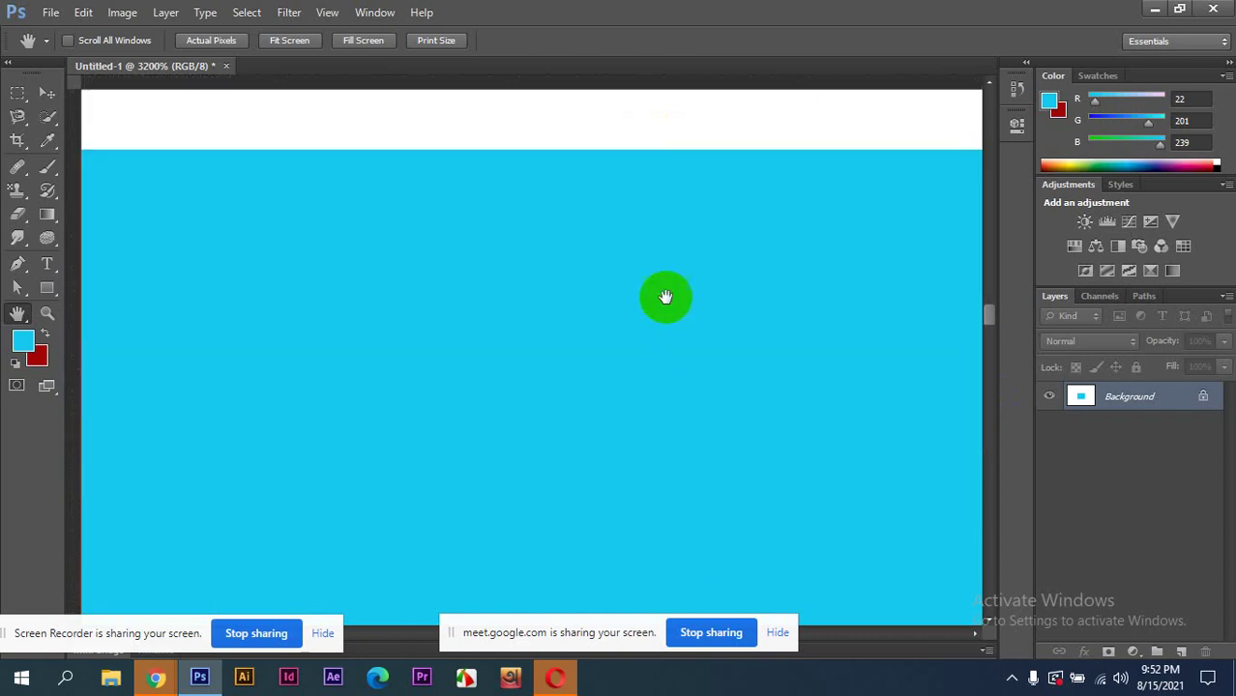
scroll(650, 313, down, 2)
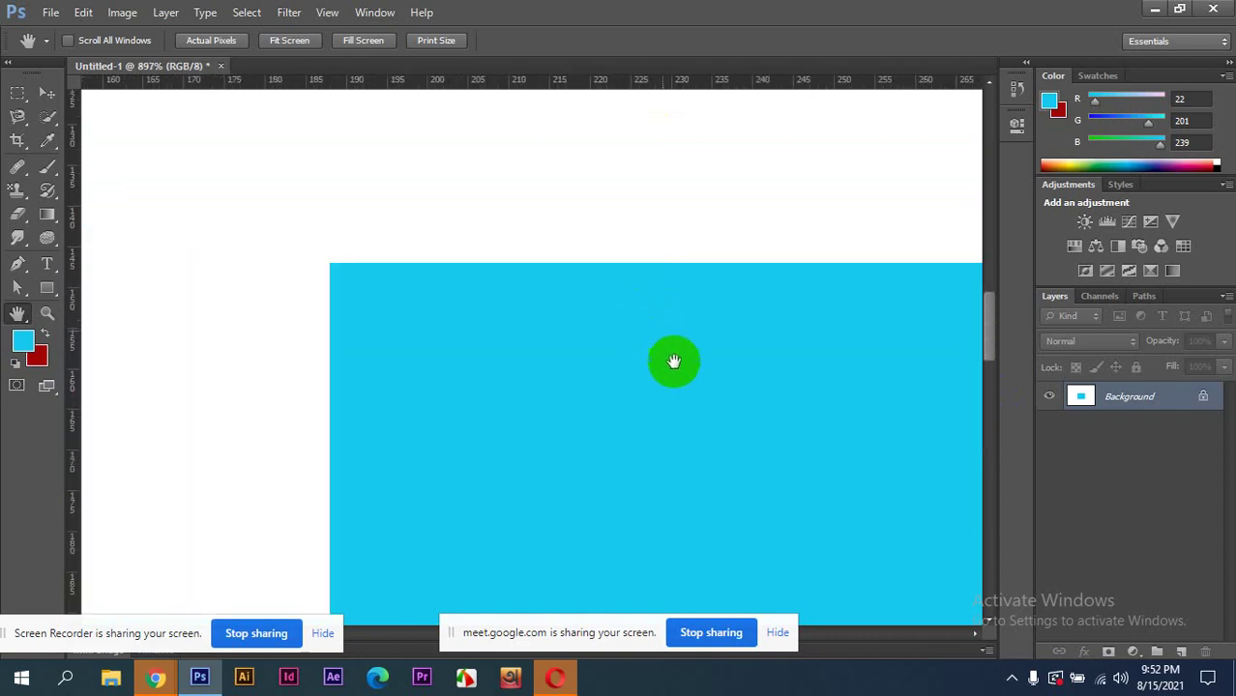
scroll(683, 373, down, 2)
drag(632, 354, 514, 298)
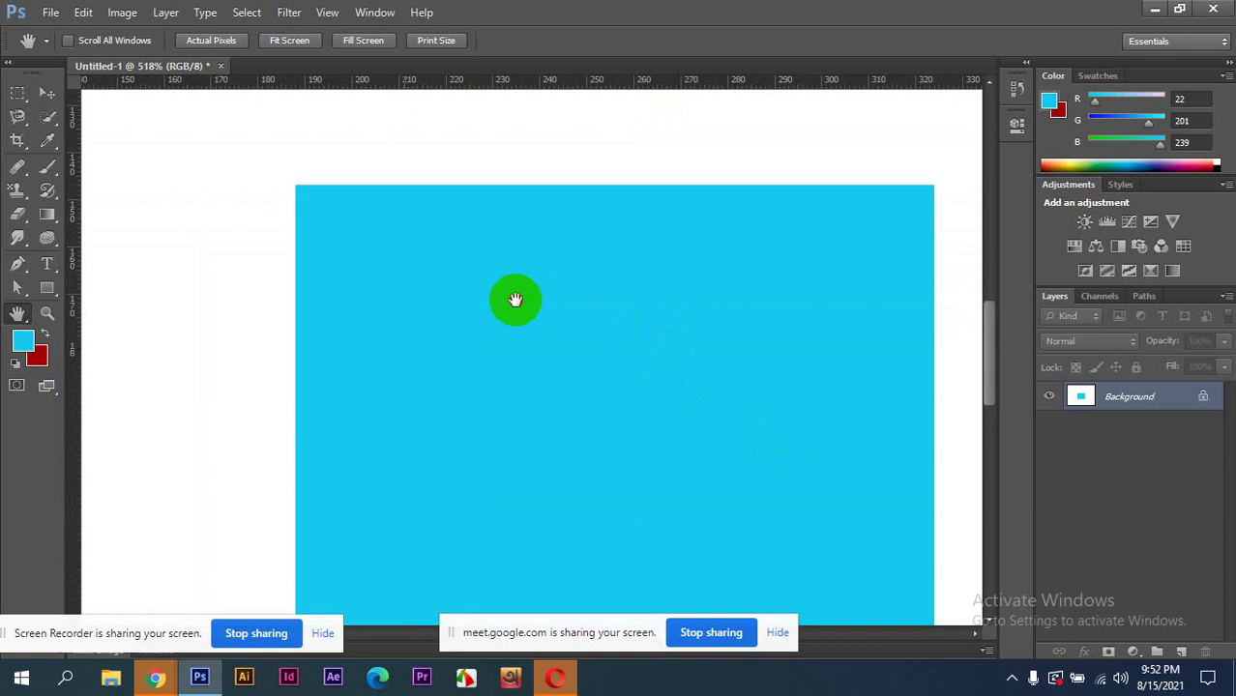
scroll(572, 318, down, 3)
scroll(572, 317, down, 1)
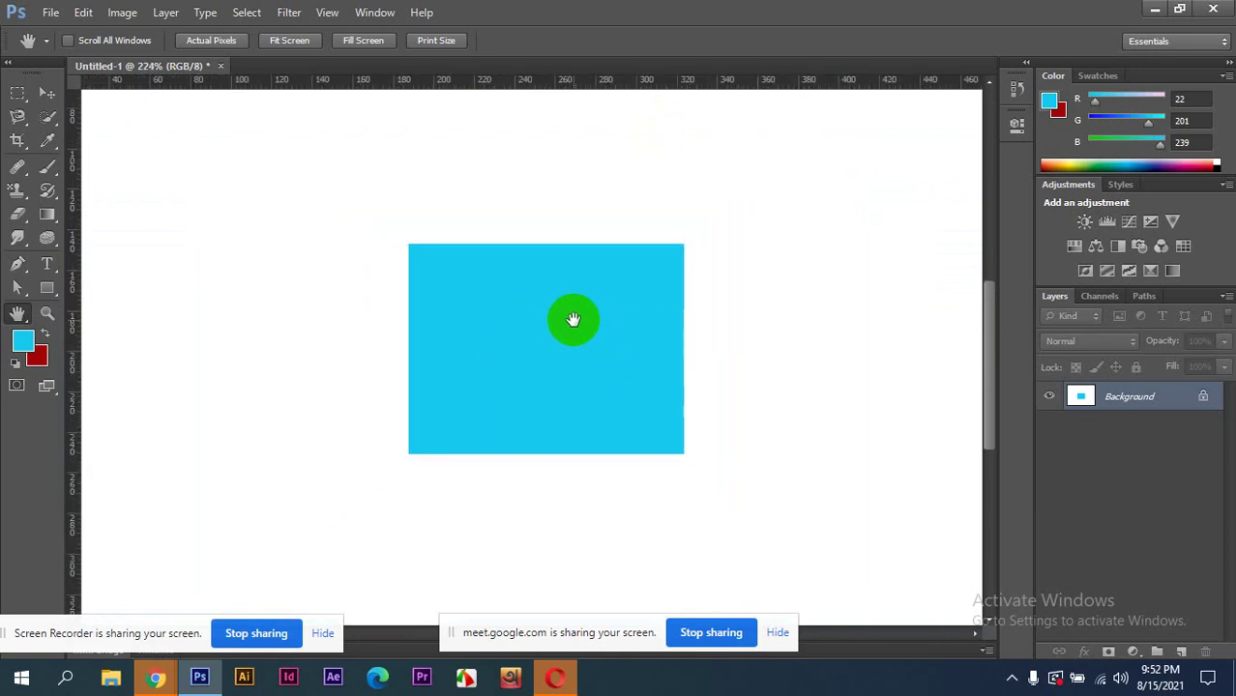
drag(574, 319, 317, 341)
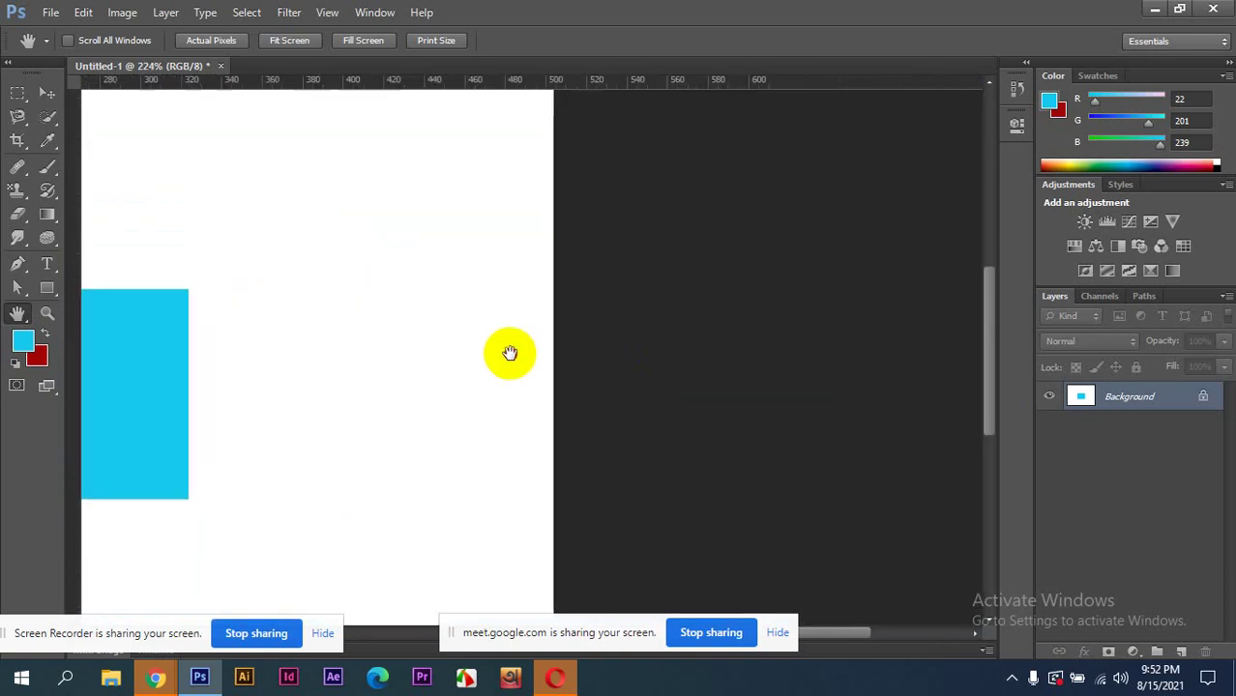
drag(731, 403, 679, 391)
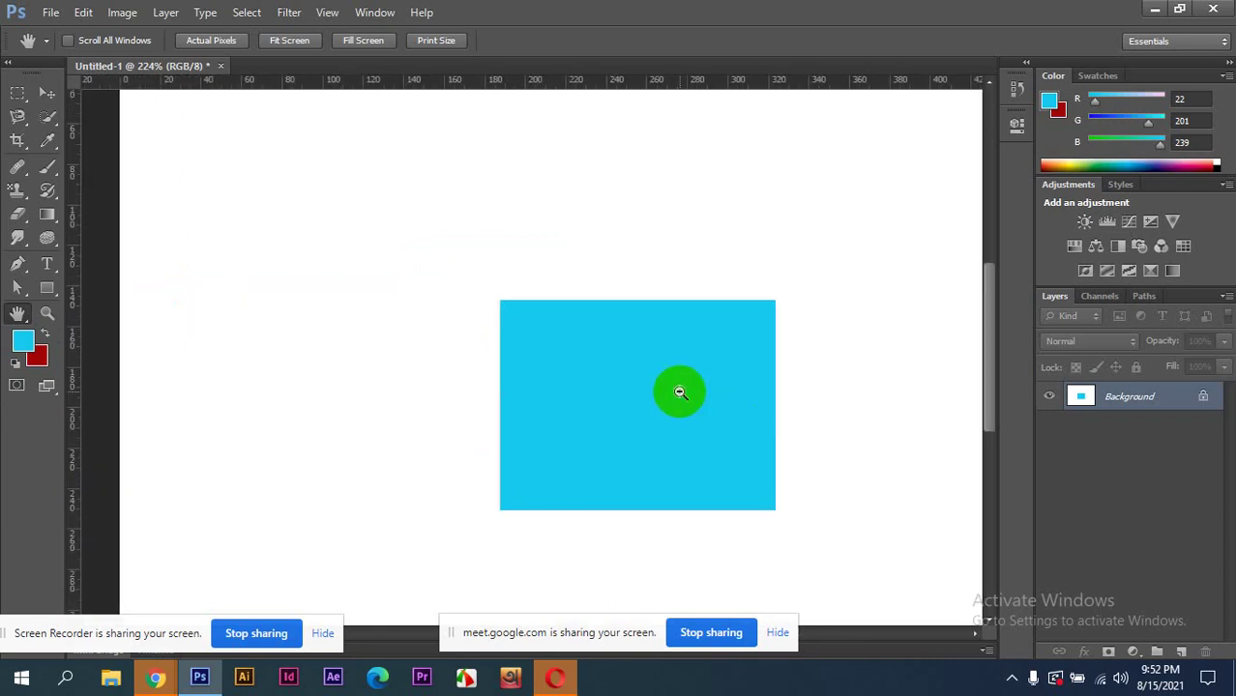
- Undo the cyan rectangle's fill and selection, and bring the blank canvas to 117% zoom
key(ctrl+alt+z)
key(ctrl+alt+z)
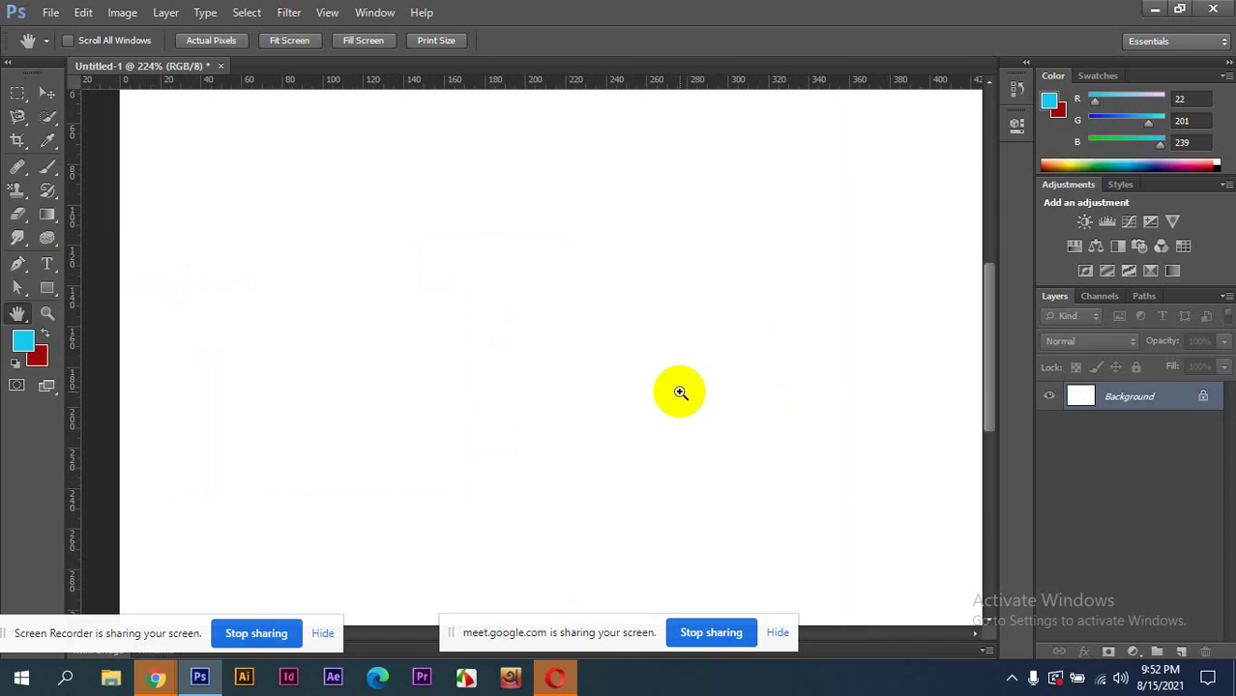
scroll(679, 391, down, 2)
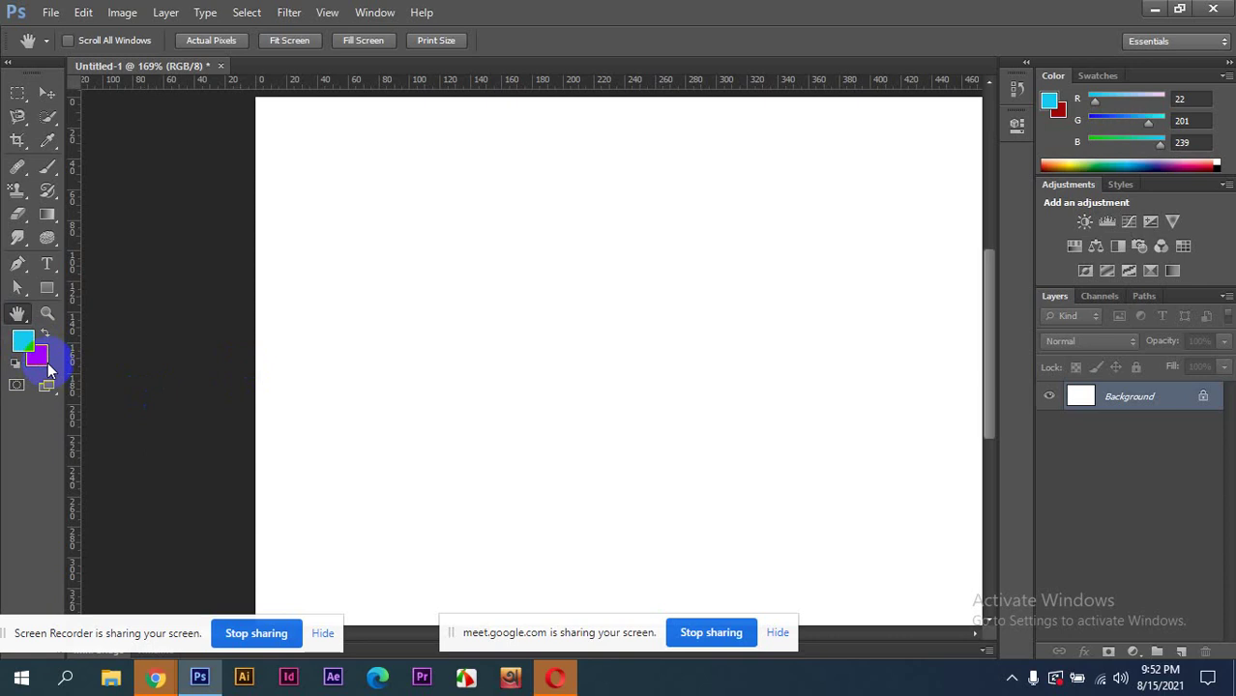
click(39, 356)
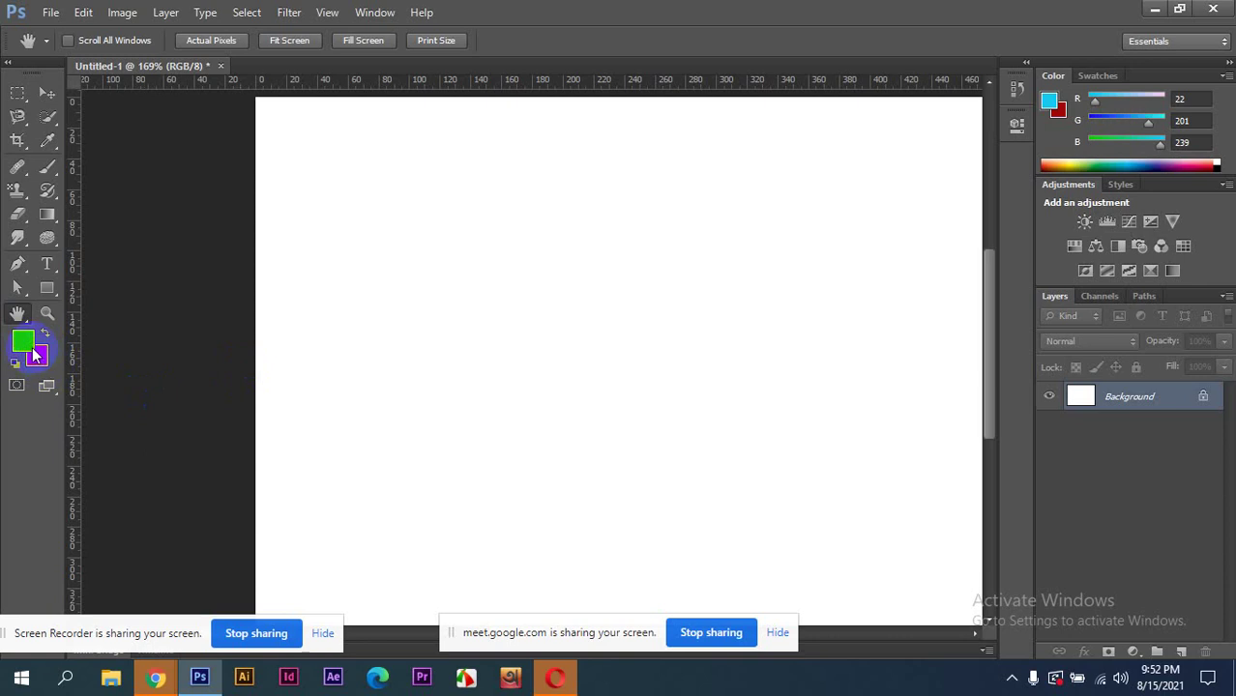
scroll(510, 359, down, 3)
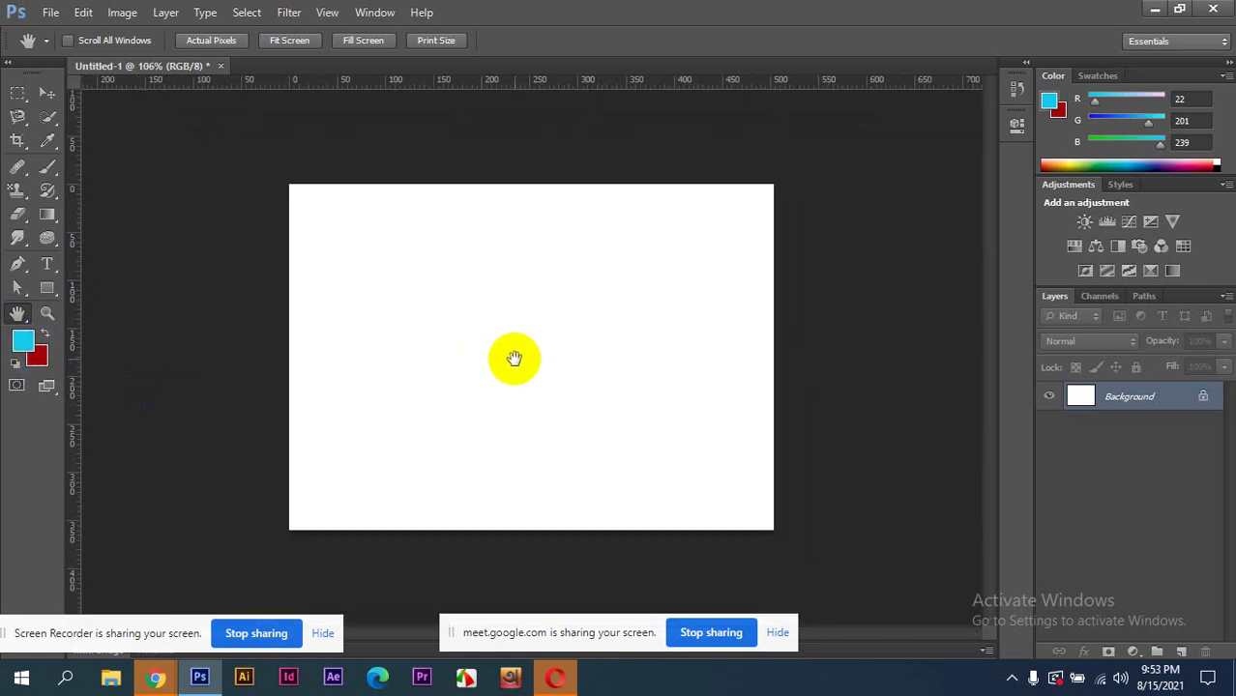
scroll(510, 359, up, 1)
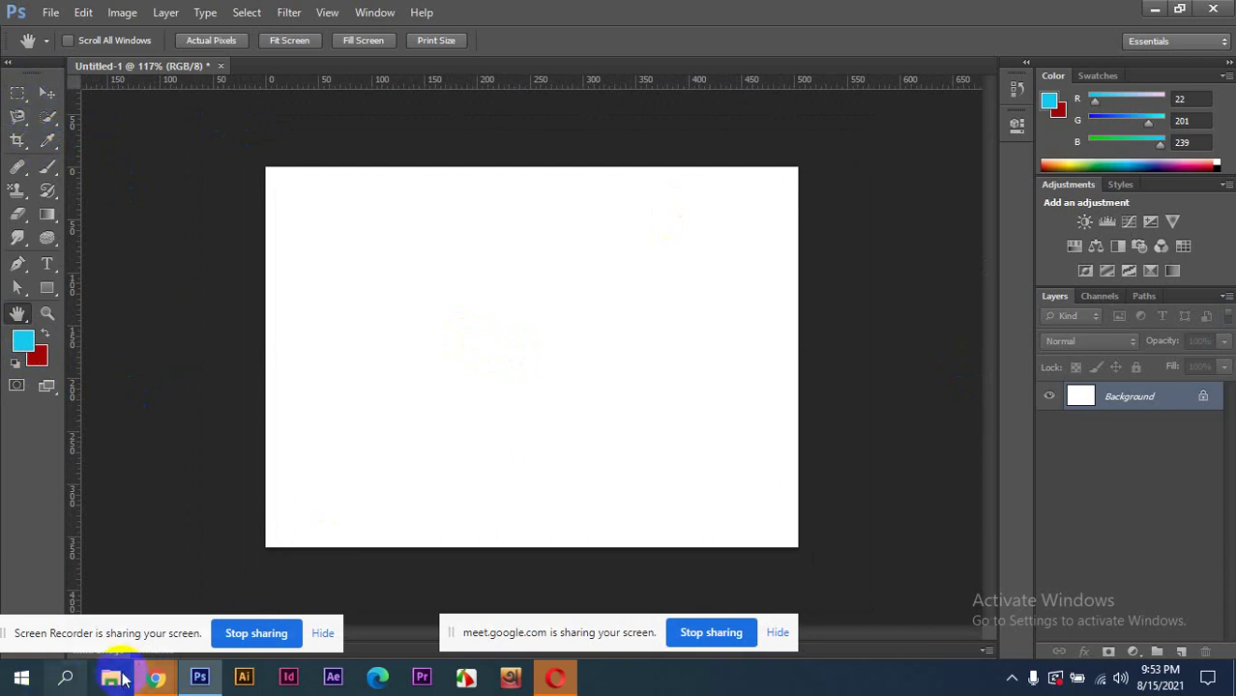
- Mute the unmuted participant with the camera on for everyone in the Google Meet call and return to Photoshop
mouse_move(135, 666)
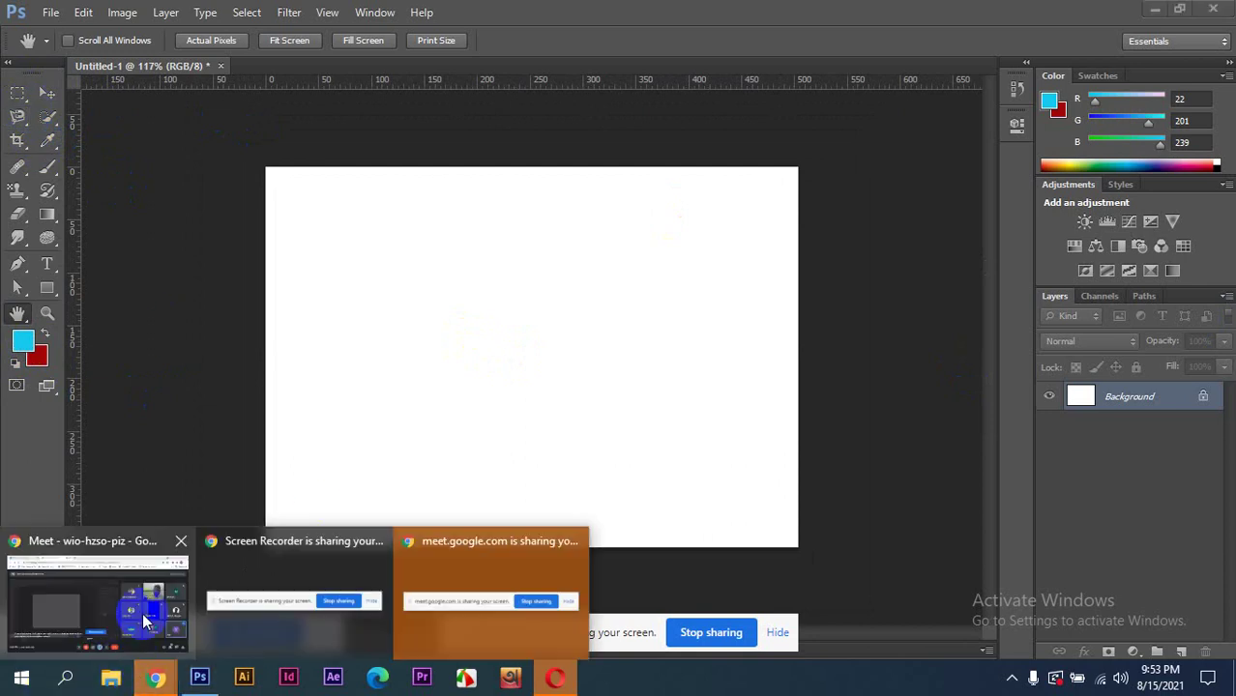
click(142, 613)
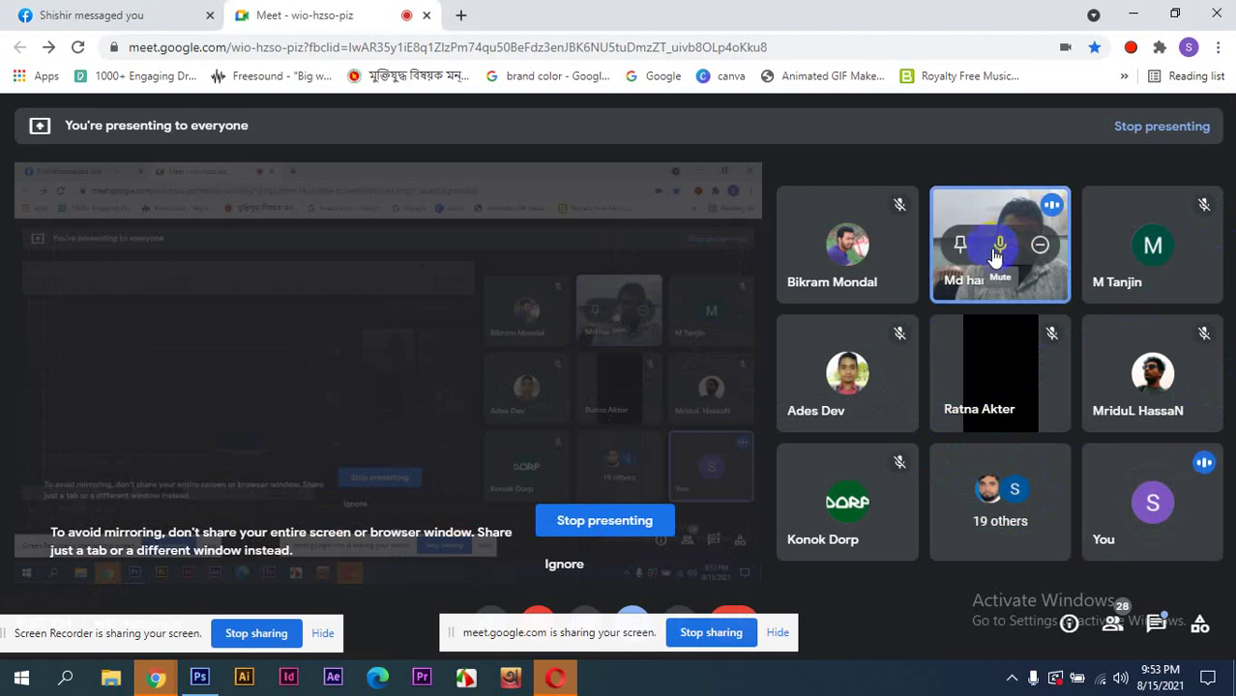
click(999, 242)
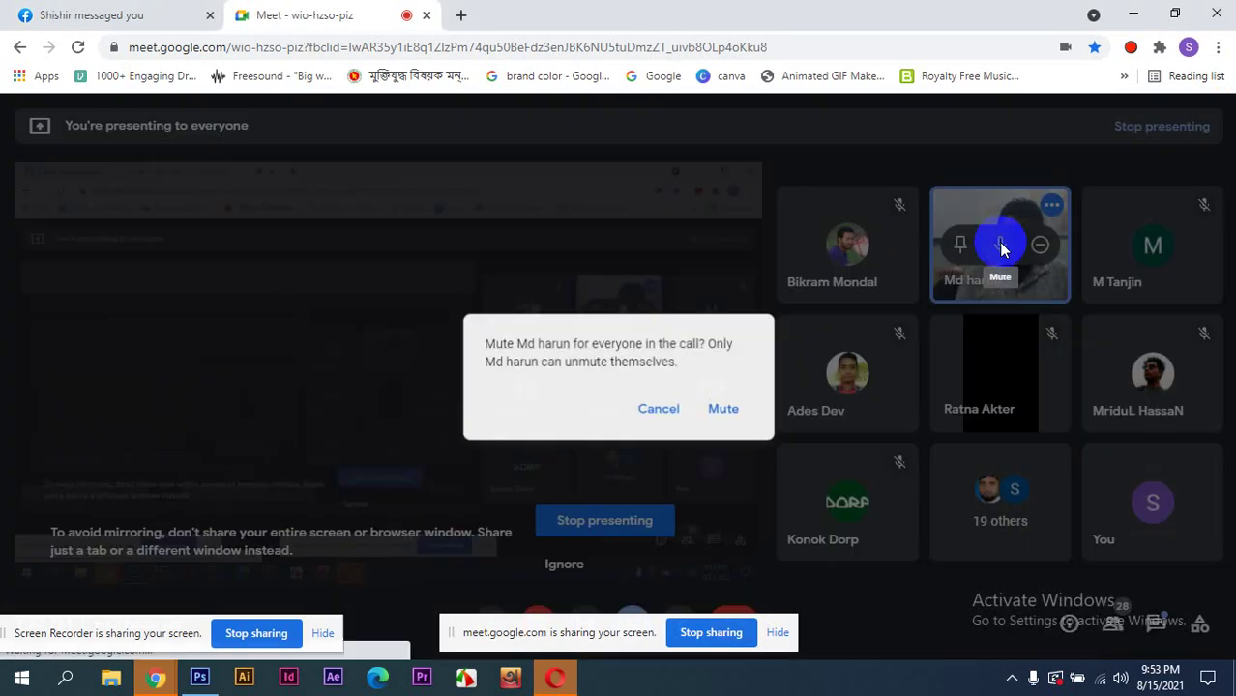
click(730, 409)
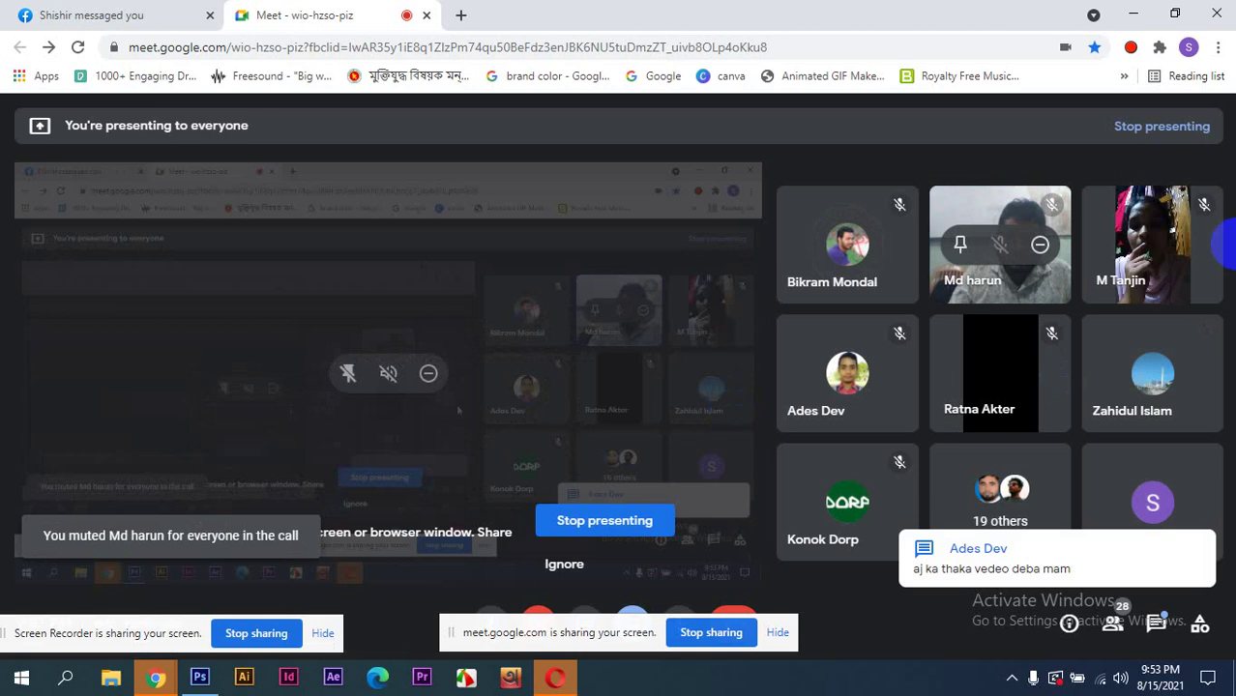
click(199, 677)
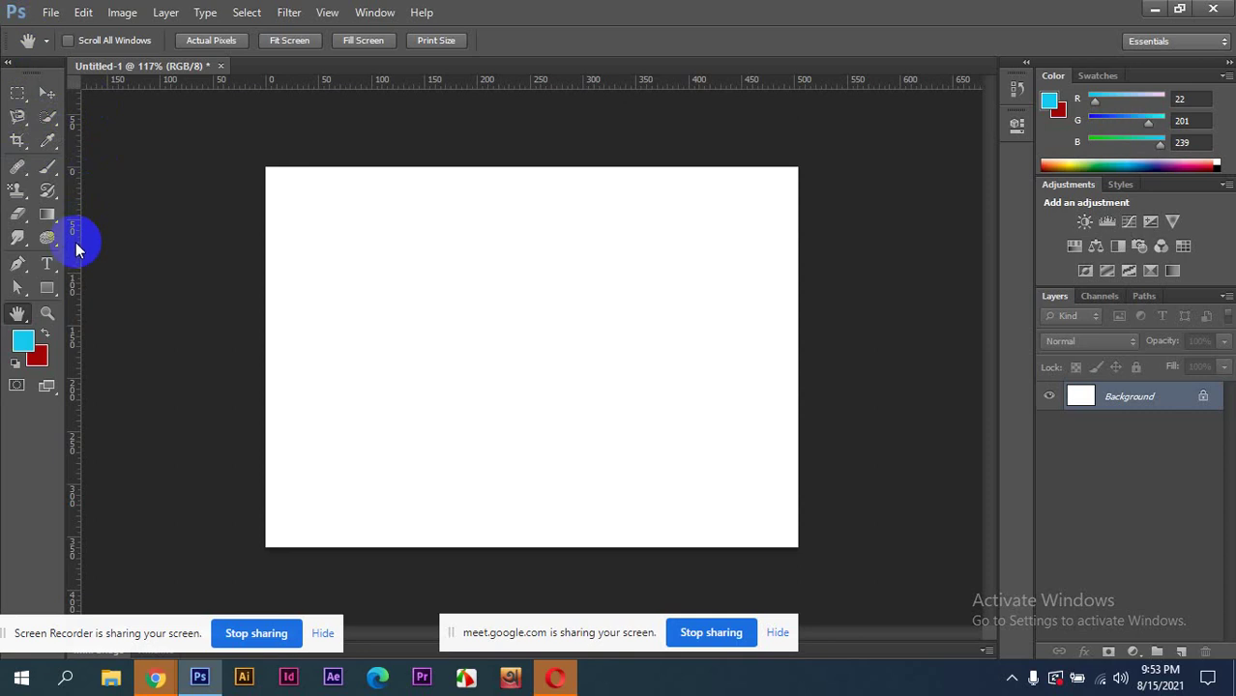
- Draw a rectangular marquee selection of about 150 x 123 px near the canvas centre
click(21, 98)
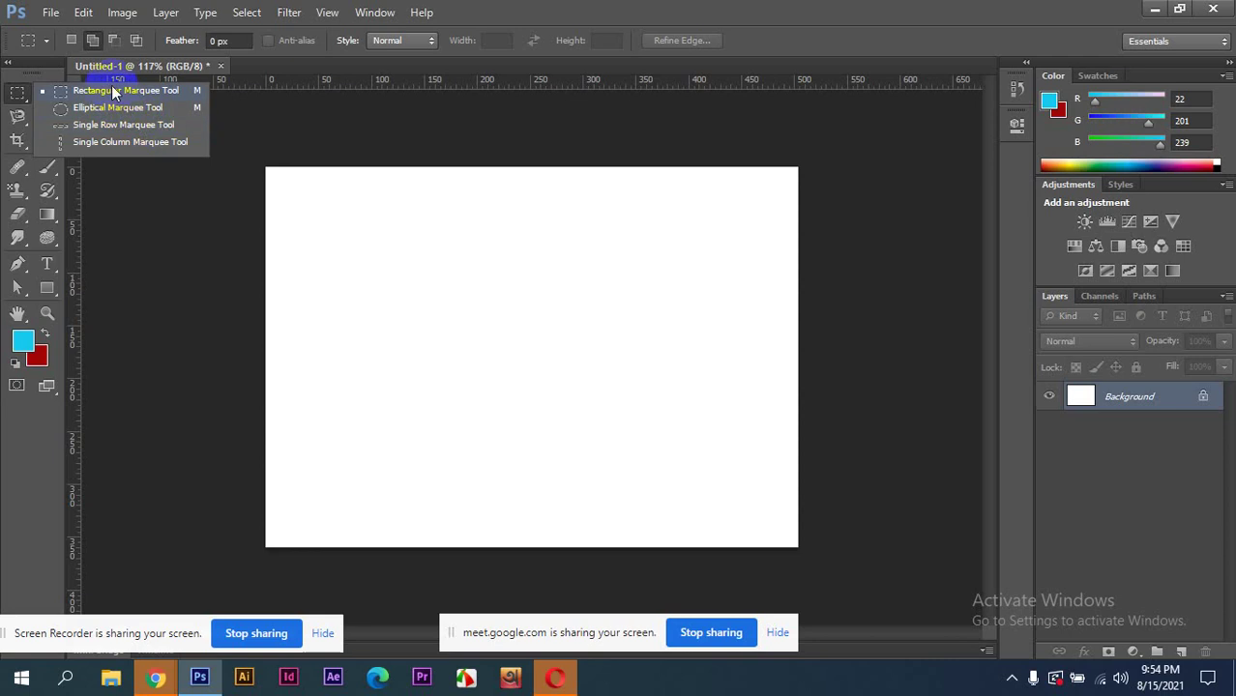
click(178, 139)
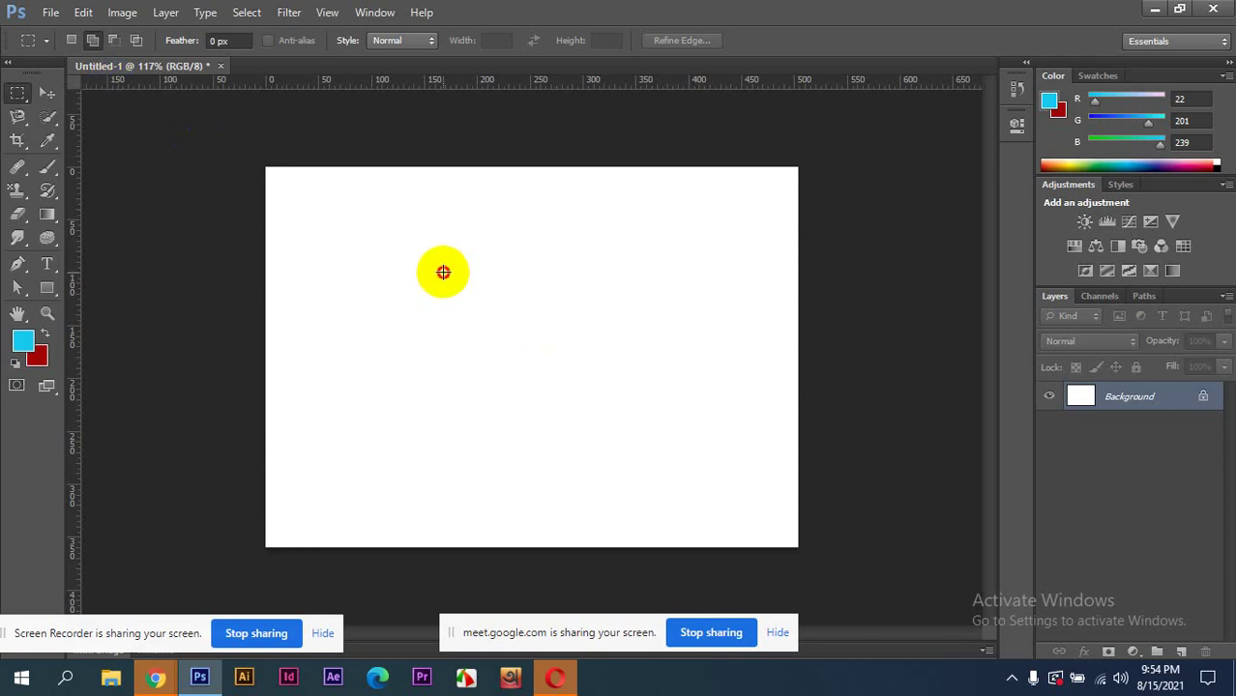
drag(443, 271, 603, 402)
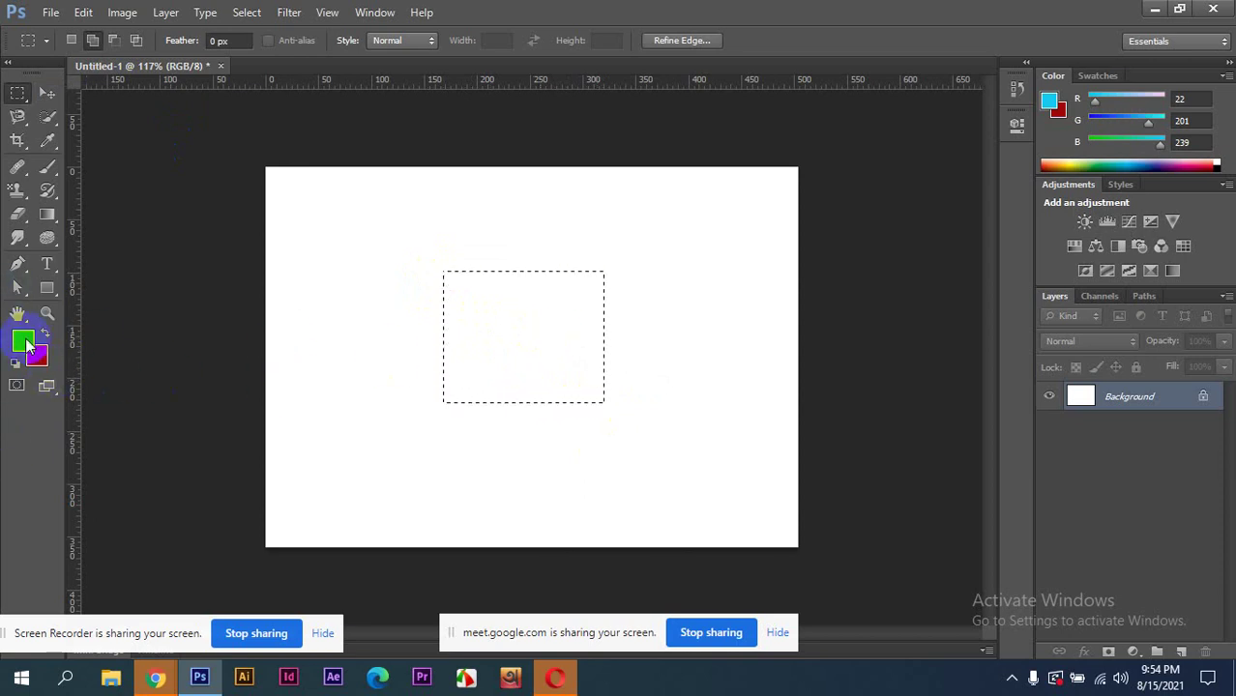
- Set the foreground colour to the dark green #029009
click(23, 341)
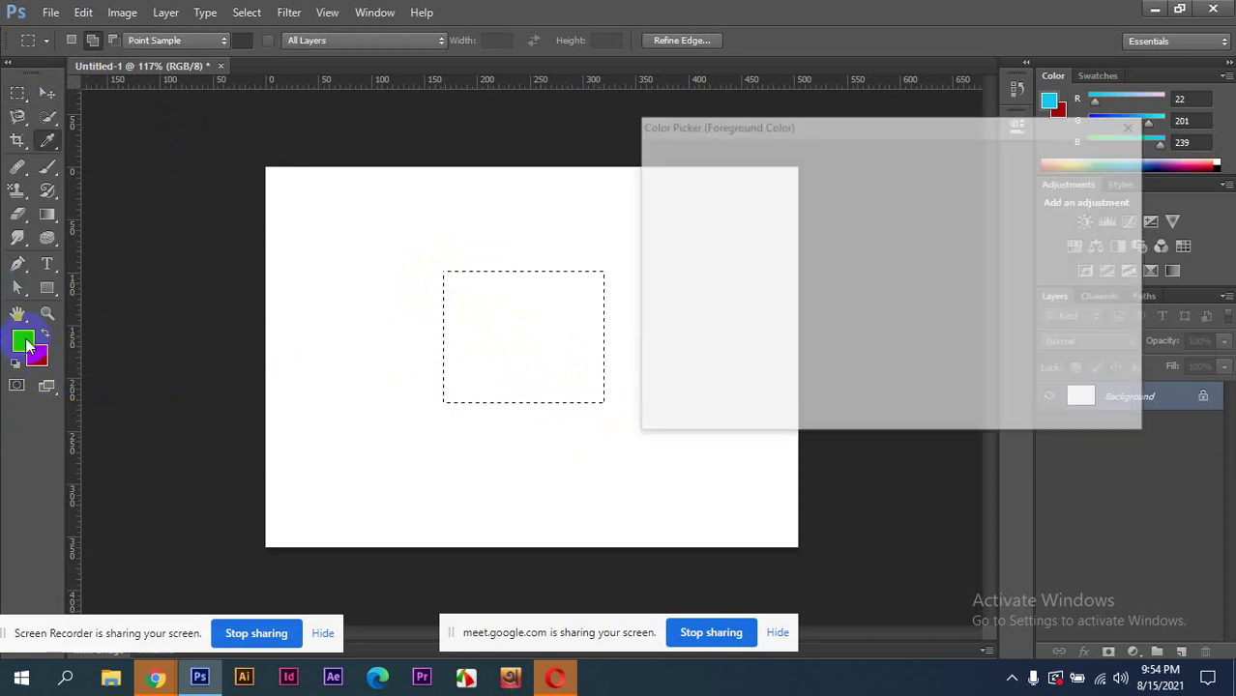
click(897, 320)
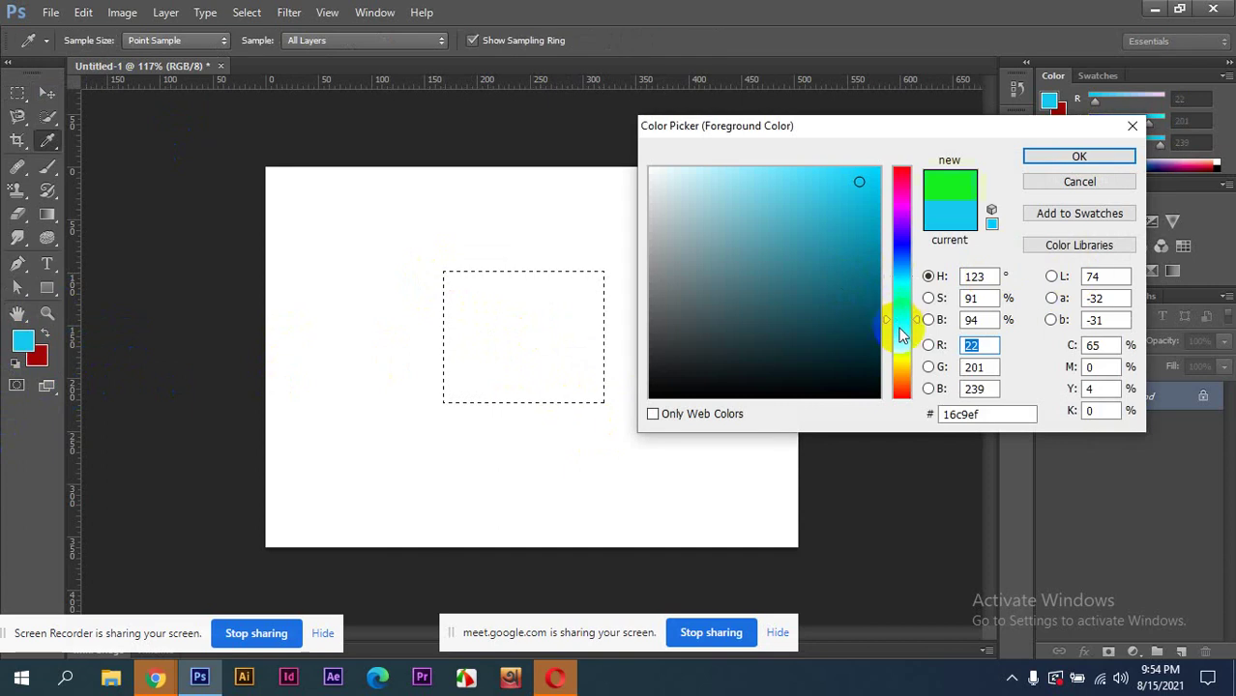
text(2)
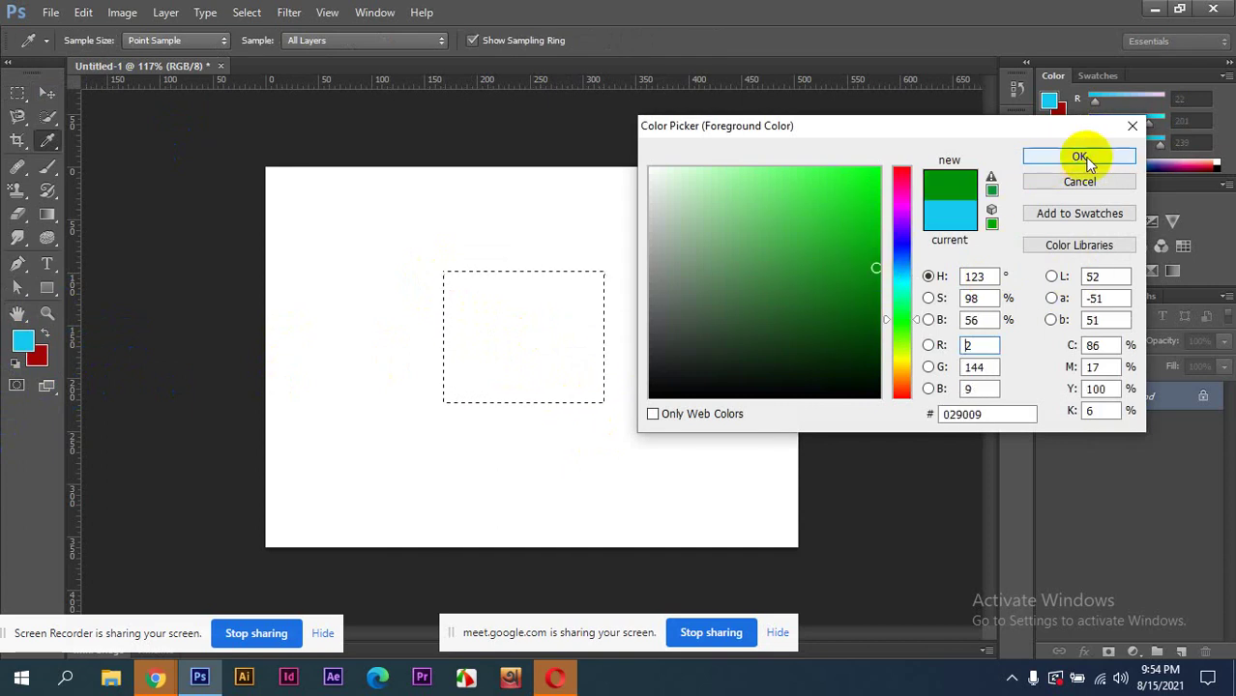
click(1080, 158)
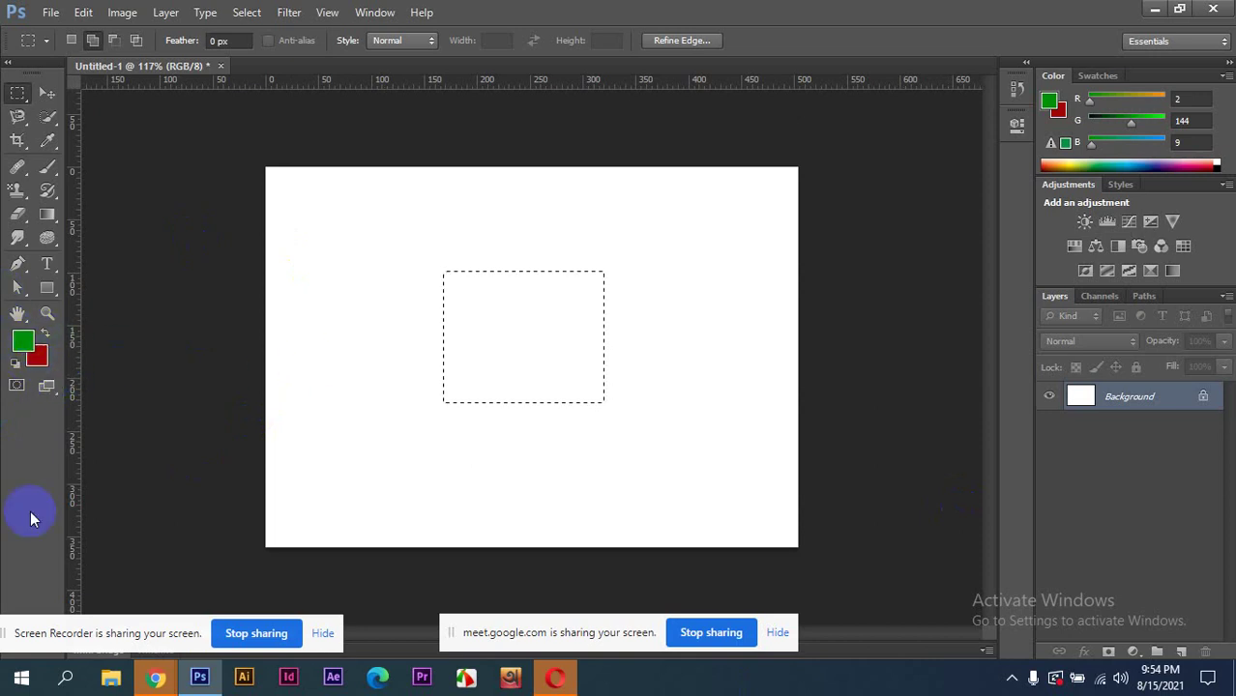
- Switch to the Google Meet call in Chrome to check the participants
mouse_move(158, 675)
click(132, 626)
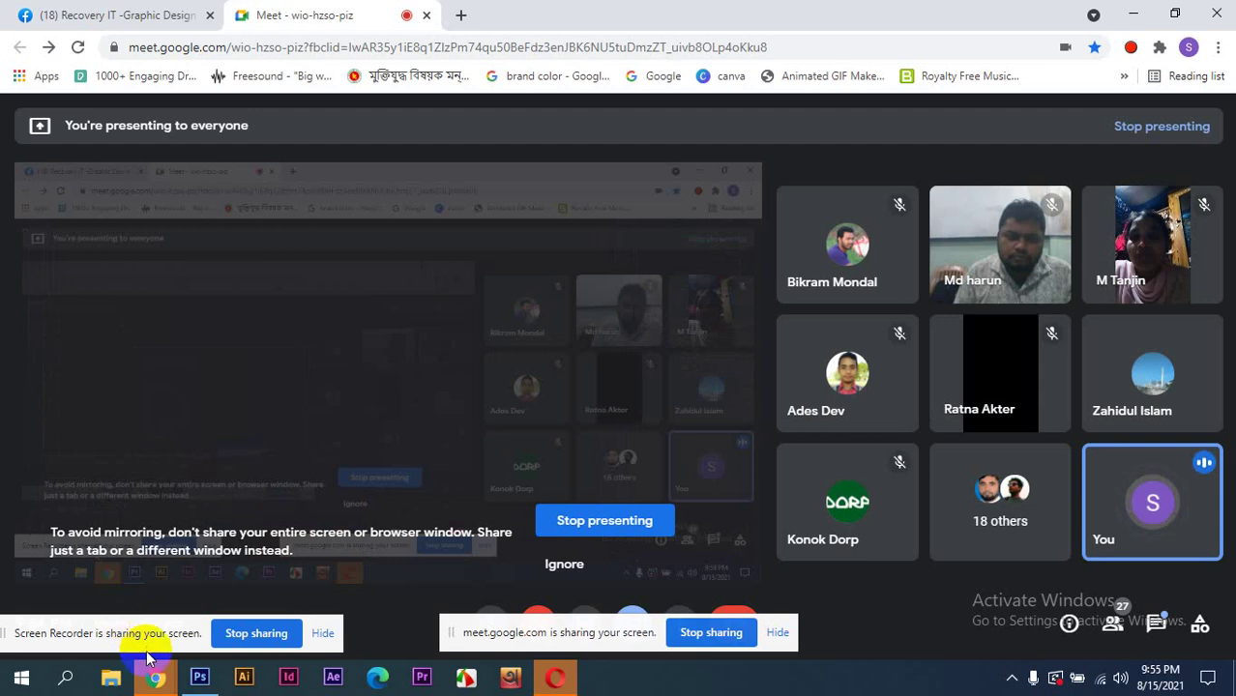
- Switch back to Photoshop and try filling the rectangular selection with the green foreground and dark red background colours, undoing the fills and deselecting
click(200, 679)
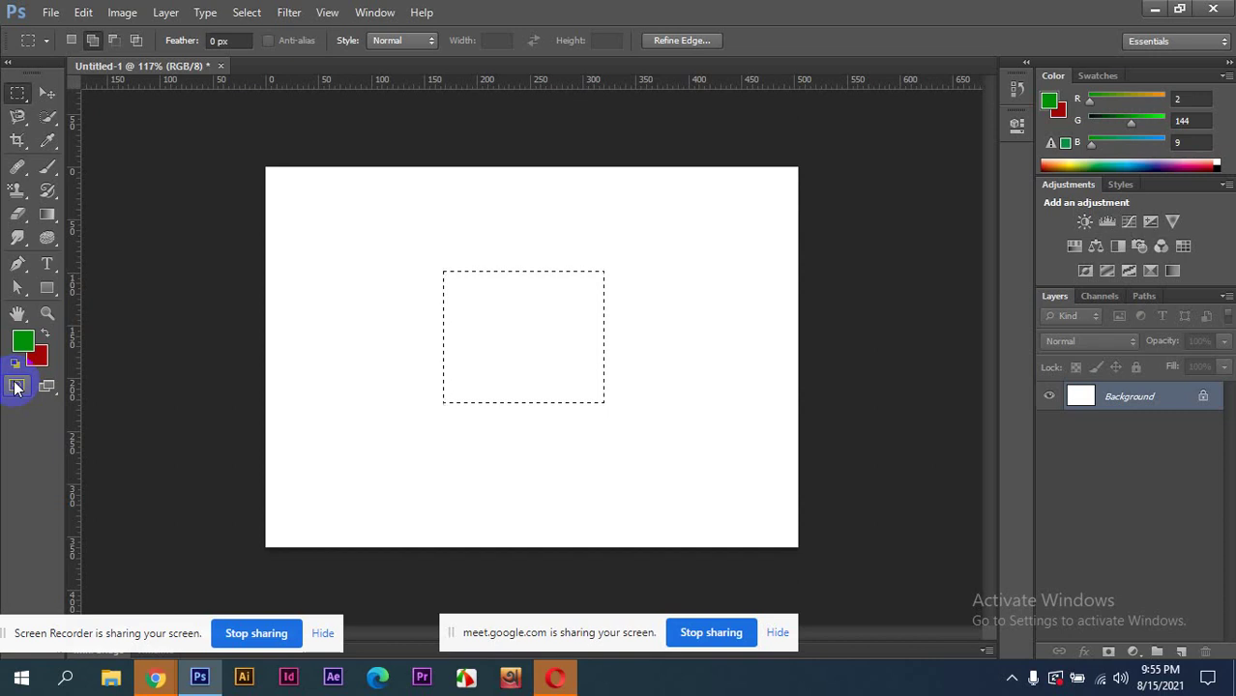
key(alt+BackSpace)
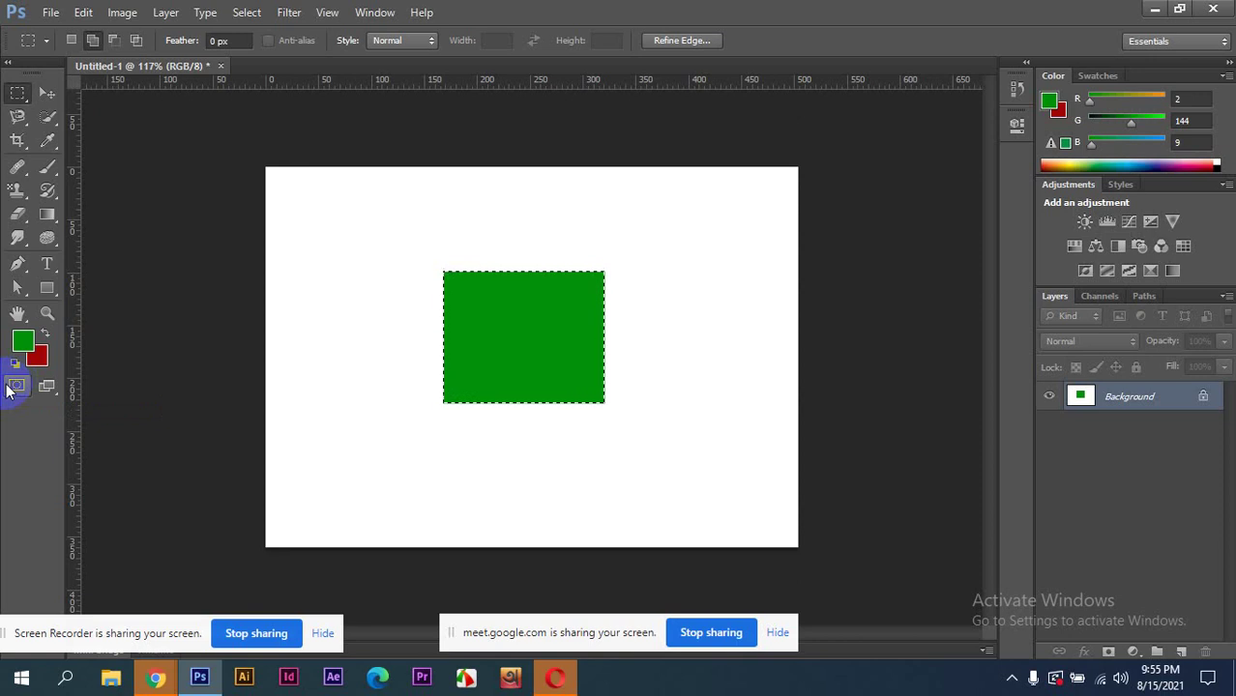
key(ctrl+BackSpace)
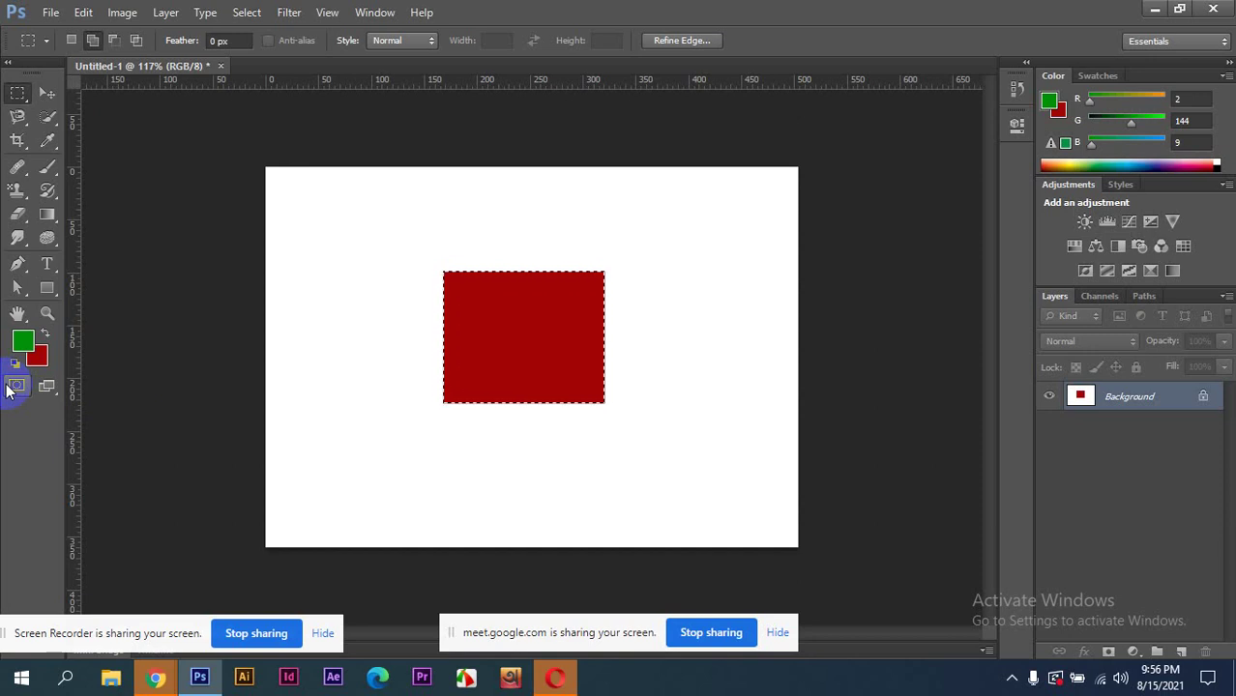
key(alt+BackSpace)
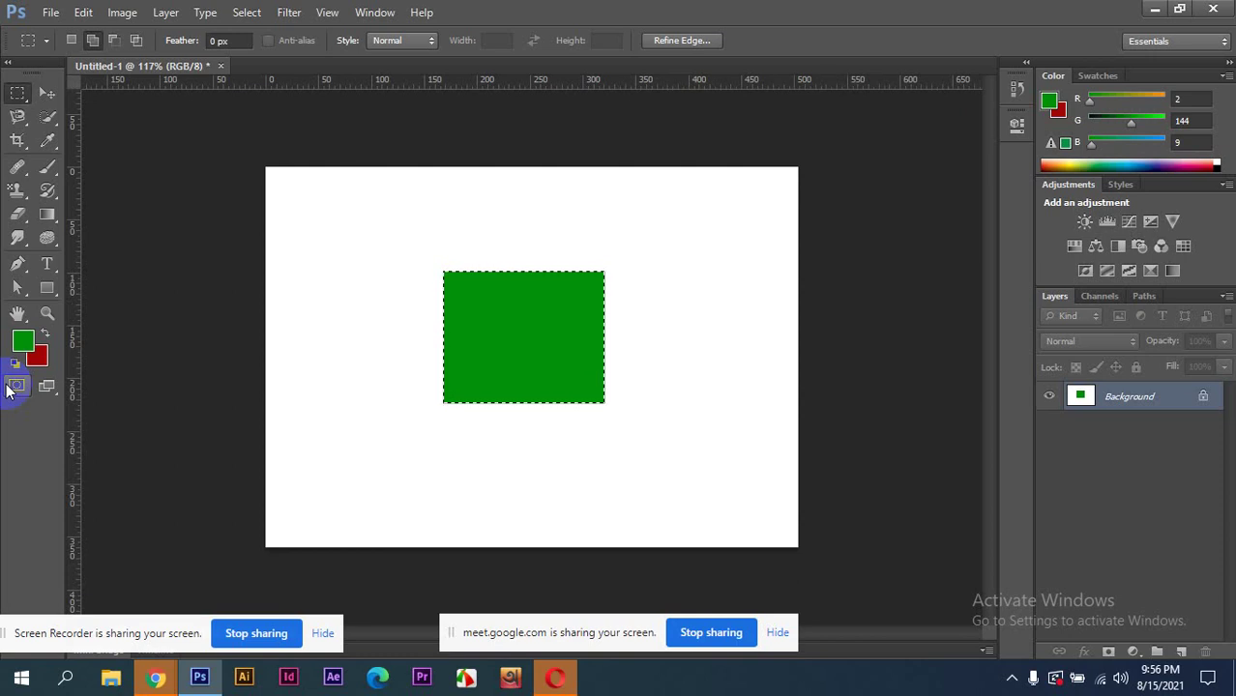
key(ctrl+z)
key(ctrl+d)
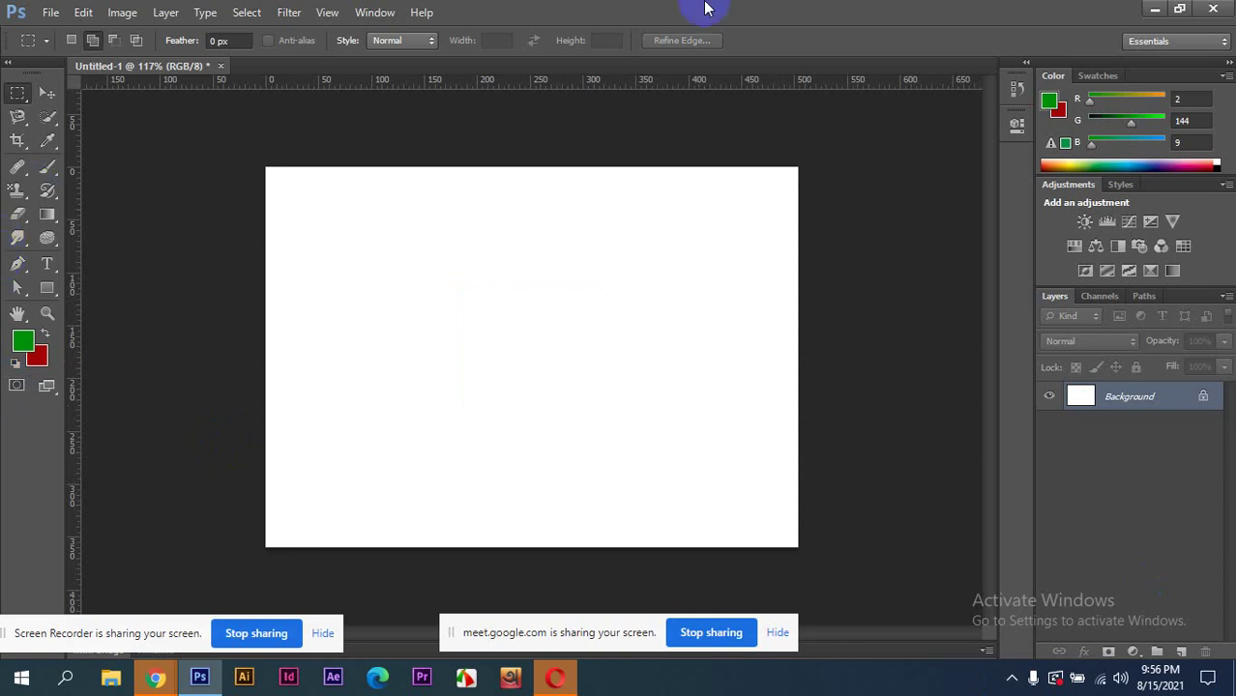
- Draw a wide rectangular marquee selection around the canvas centre, fill it with the green foreground colour and deselect it
right_click(17, 93)
click(70, 92)
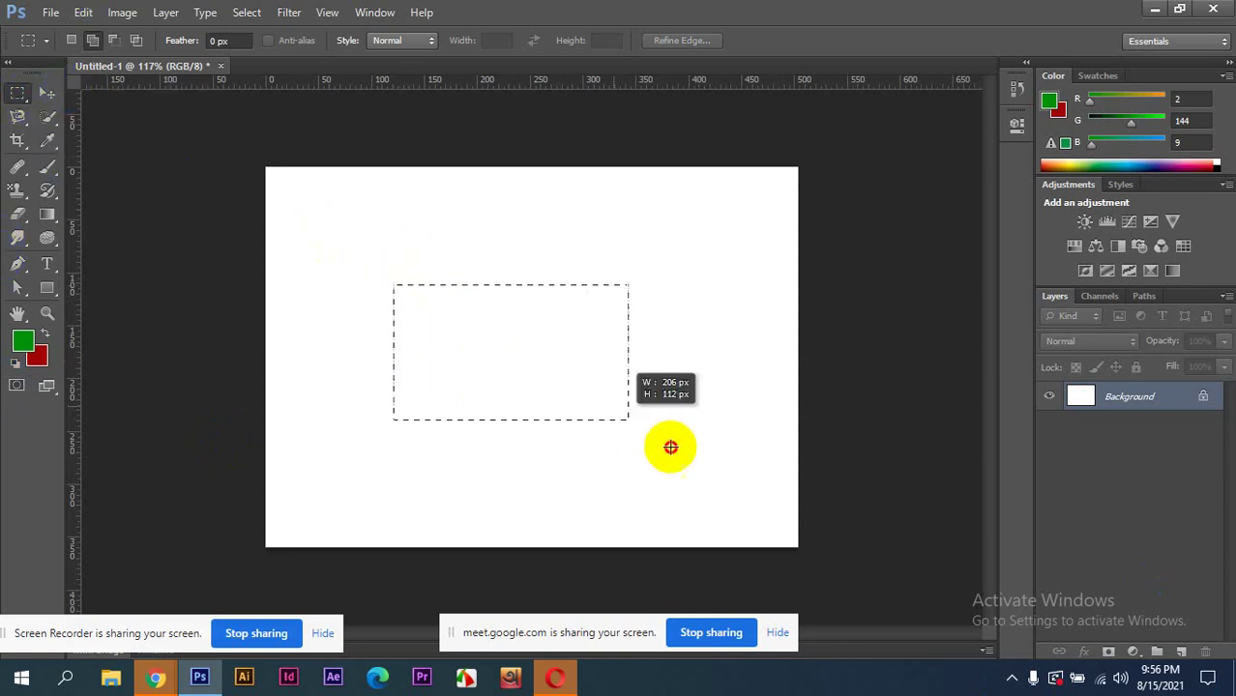
drag(671, 447, 663, 436)
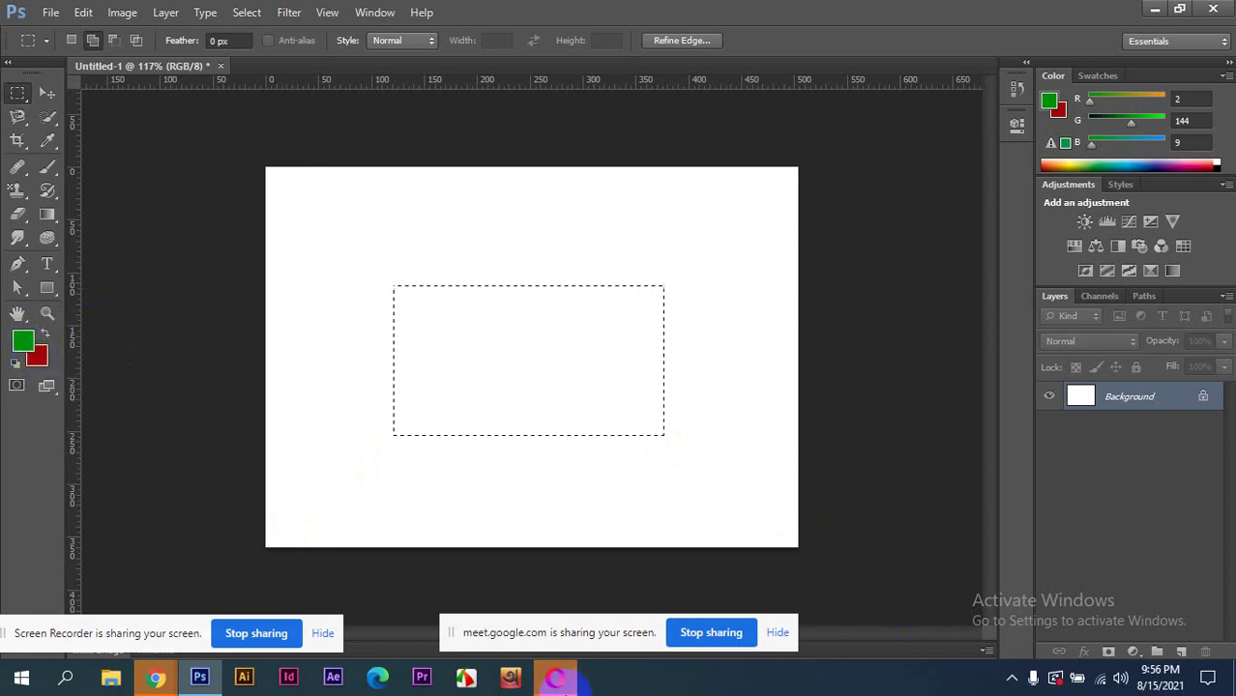
key(alt+BackSpace)
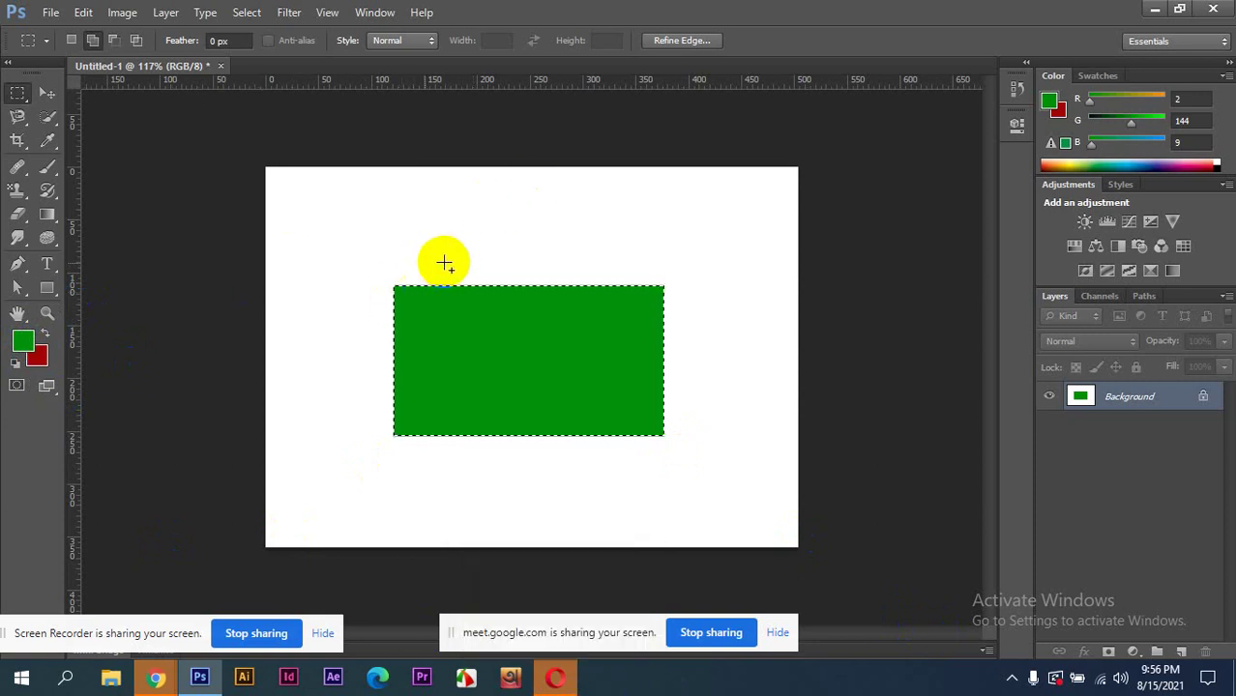
click(602, 295)
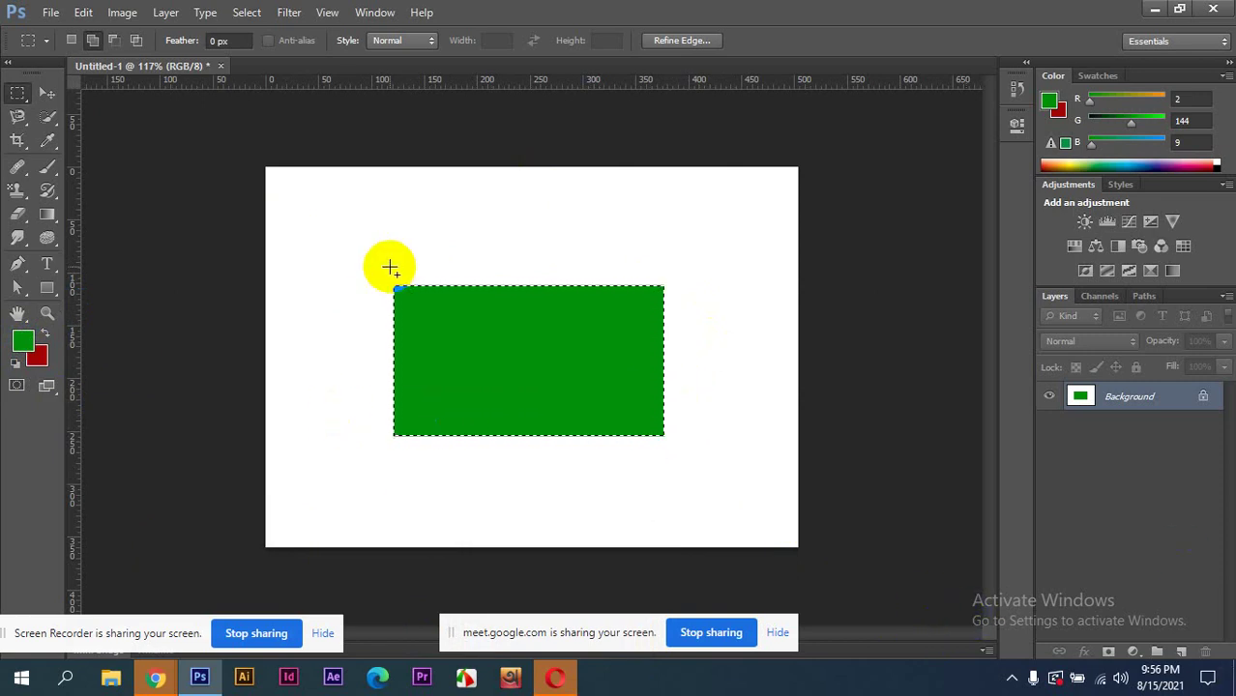
right_click(486, 309)
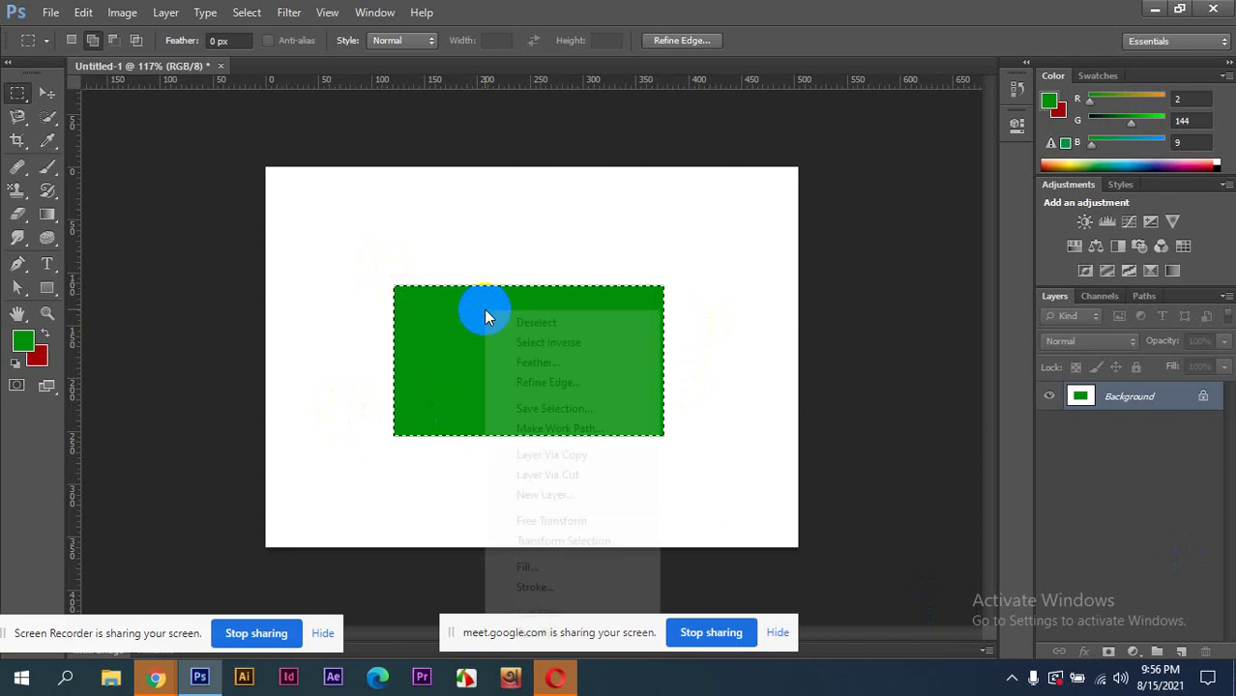
click(532, 322)
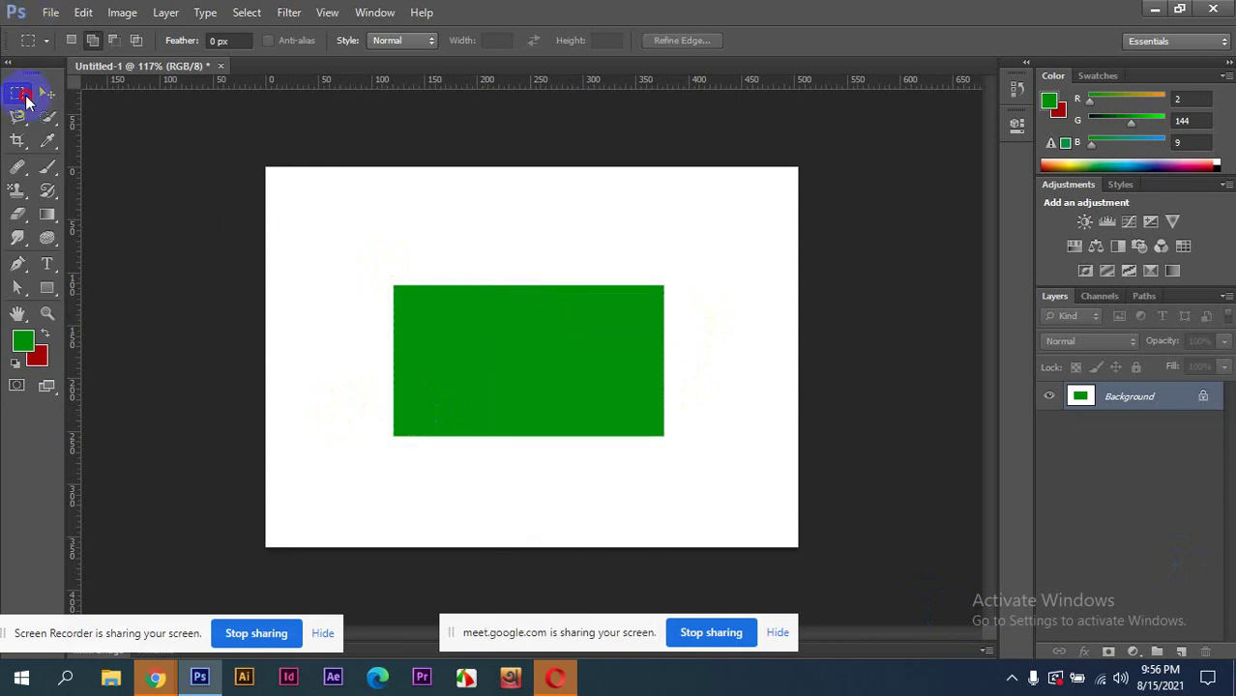
- Try drawing near-circular selections inside the green rectangle with the Elliptical Marquee tool, clearing each attempt
right_click(15, 97)
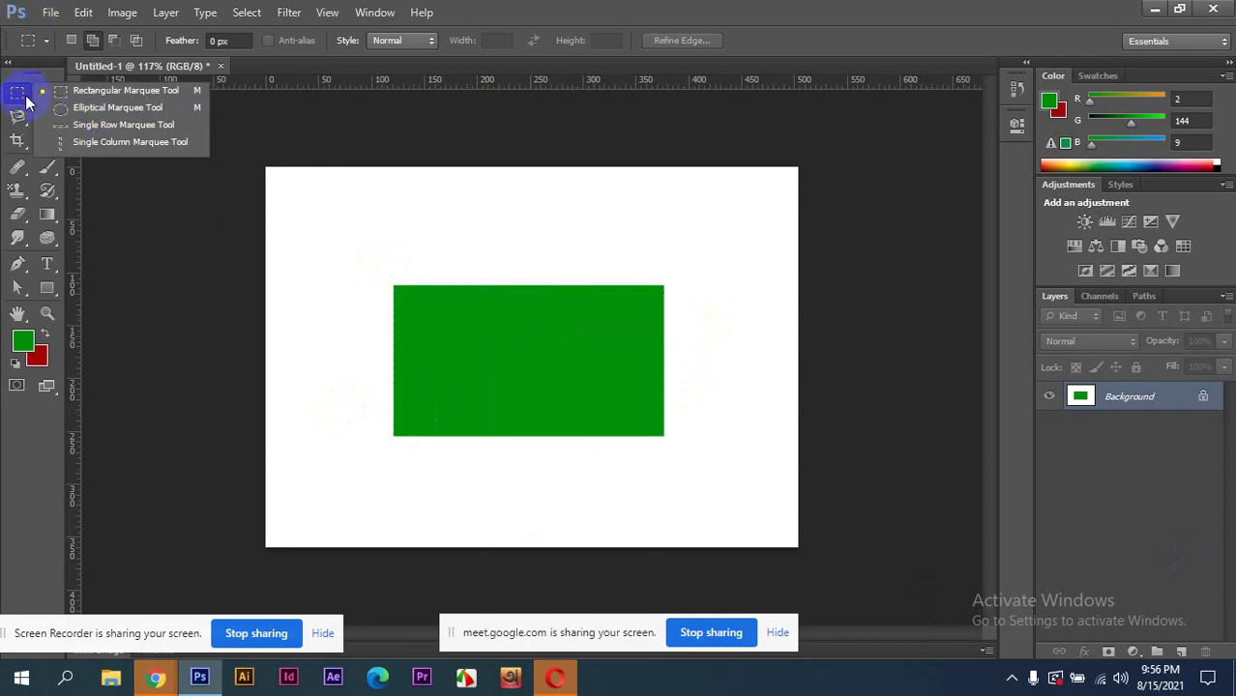
click(111, 109)
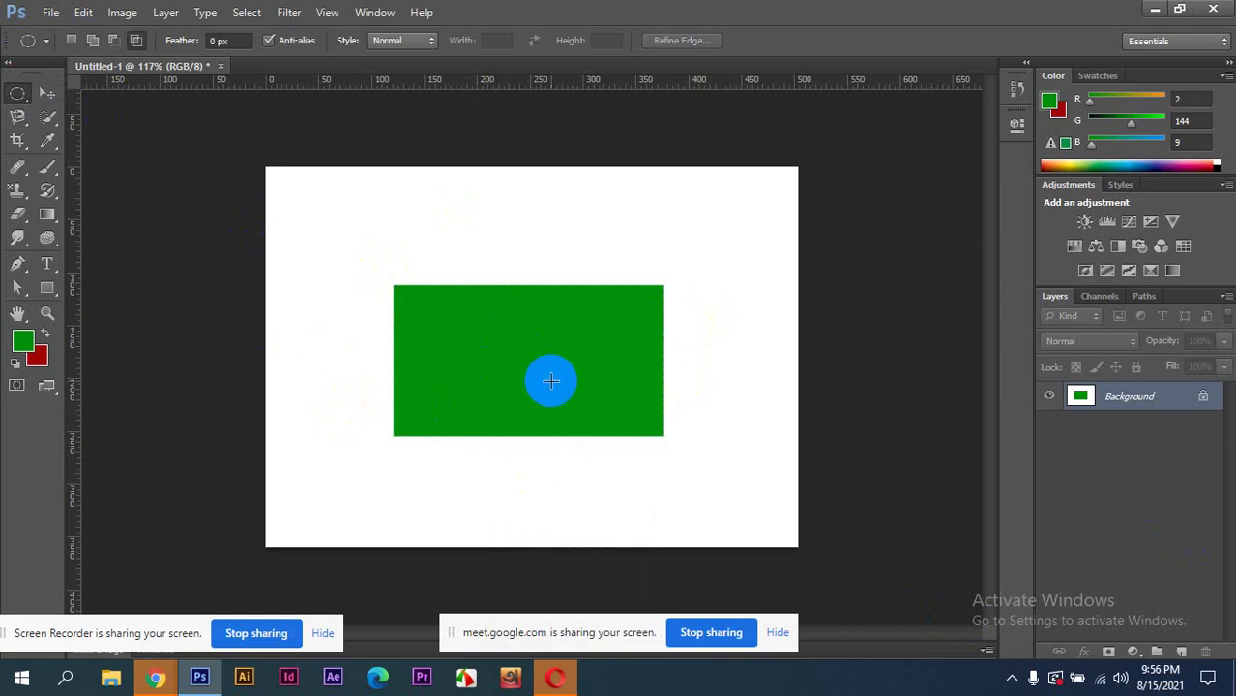
drag(369, 335, 654, 404)
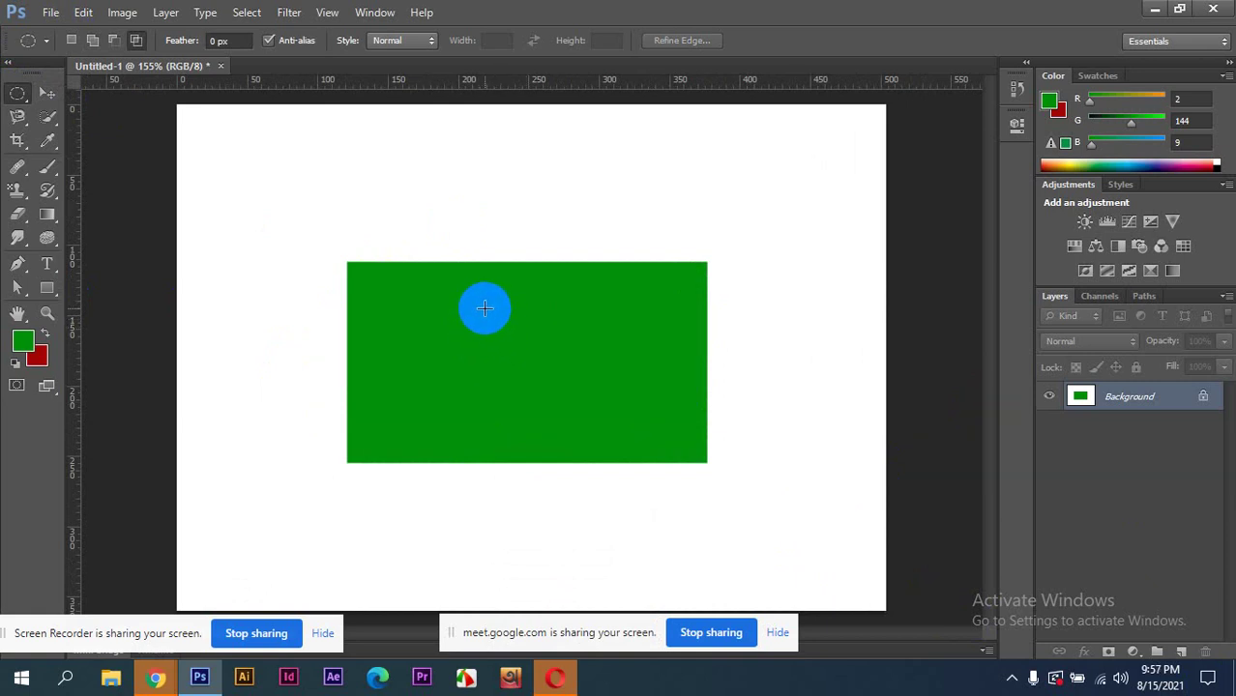
drag(486, 307, 633, 432)
click(596, 408)
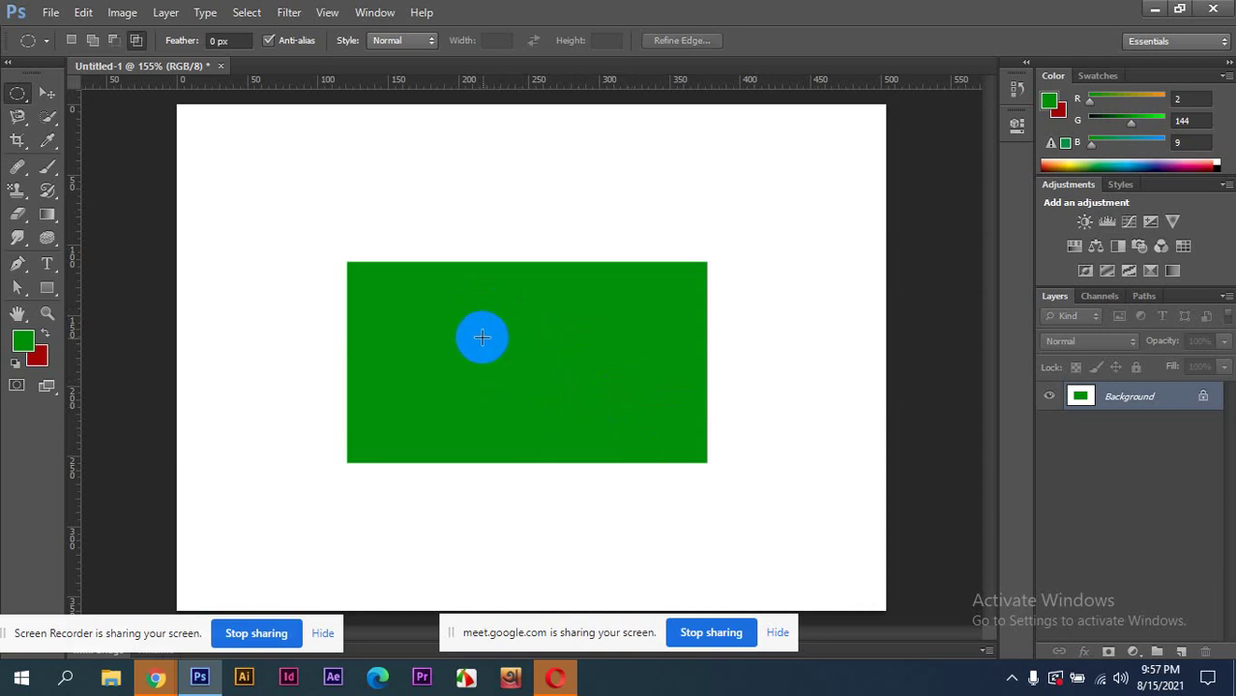
drag(470, 316, 609, 443)
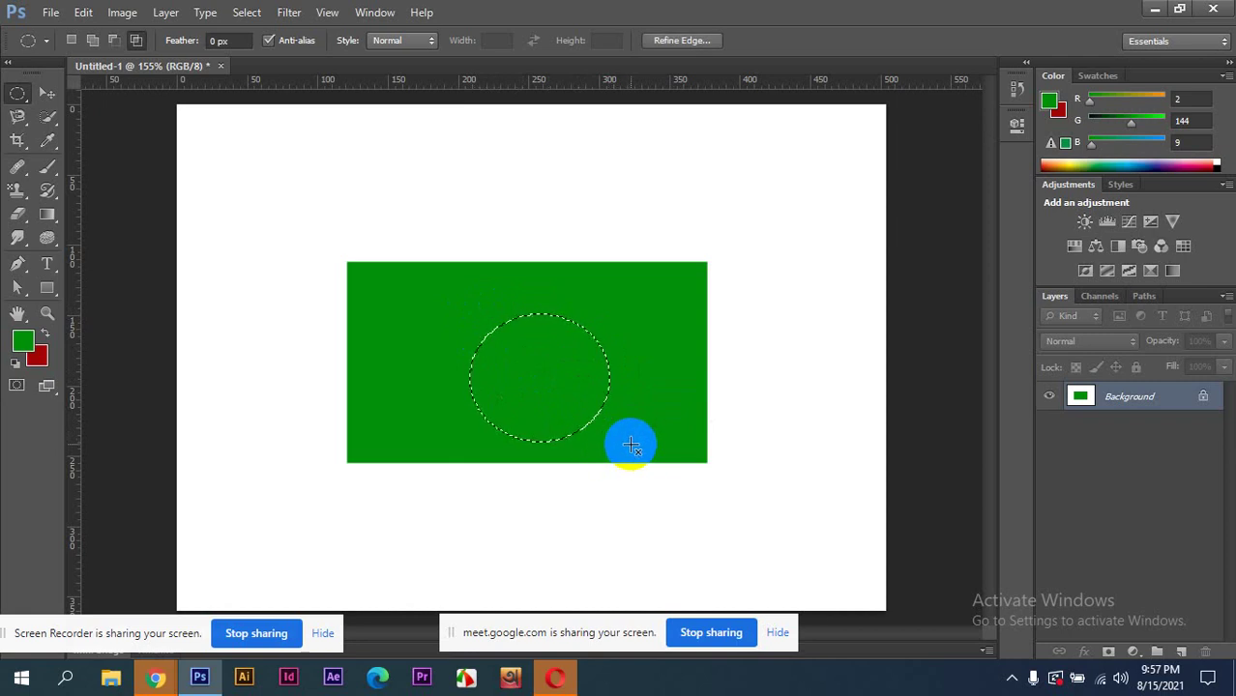
click(493, 314)
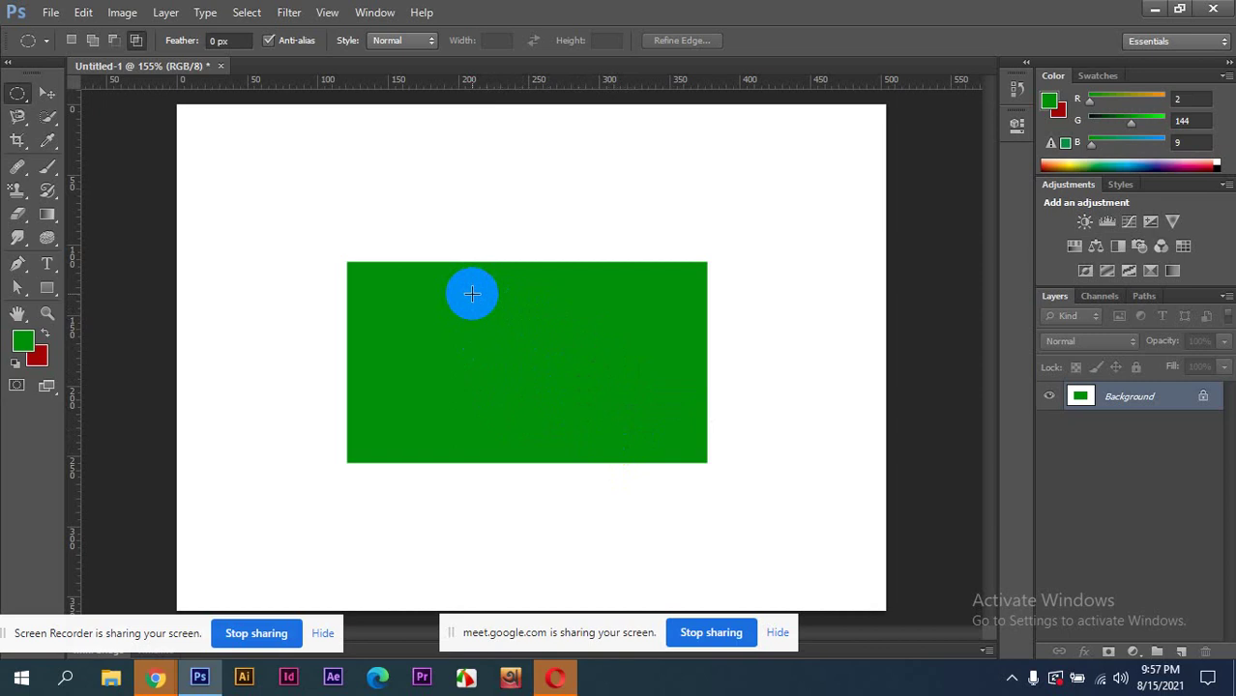
- Draw a circular marquee selection in the middle of the green rectangle, fill it with the dark red background colour and deselect it
drag(472, 292, 596, 420)
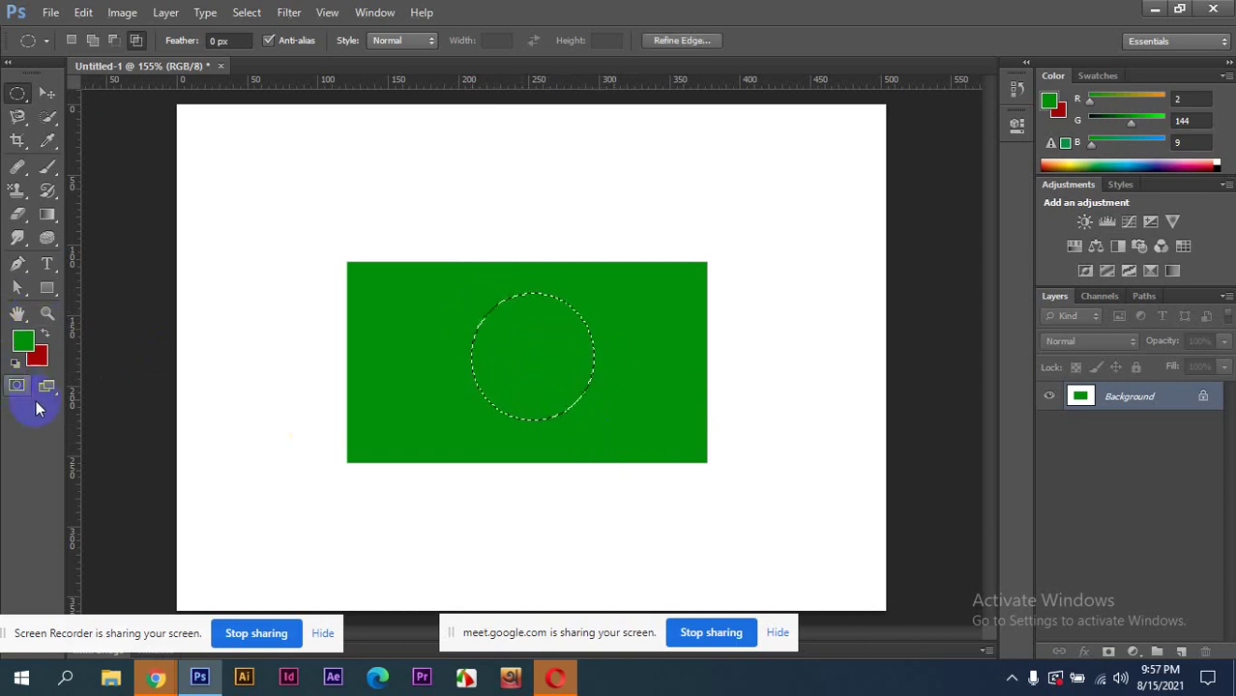
key(ctrl+BackSpace)
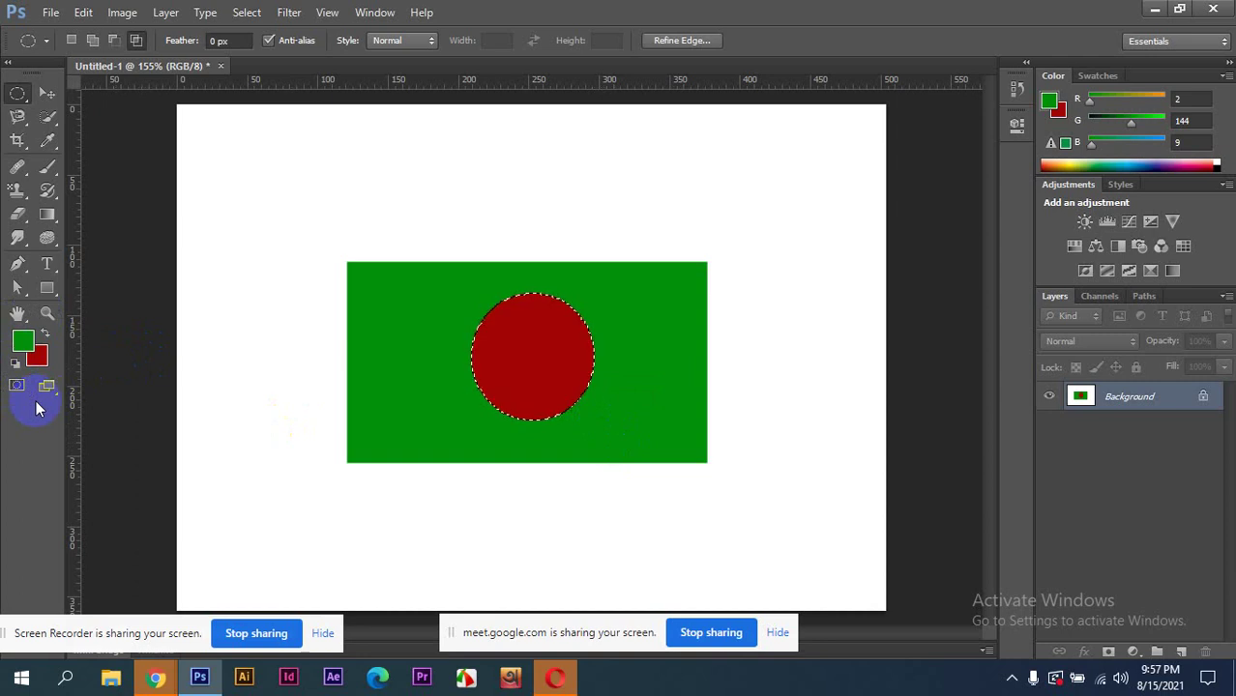
key(ctrl+d)
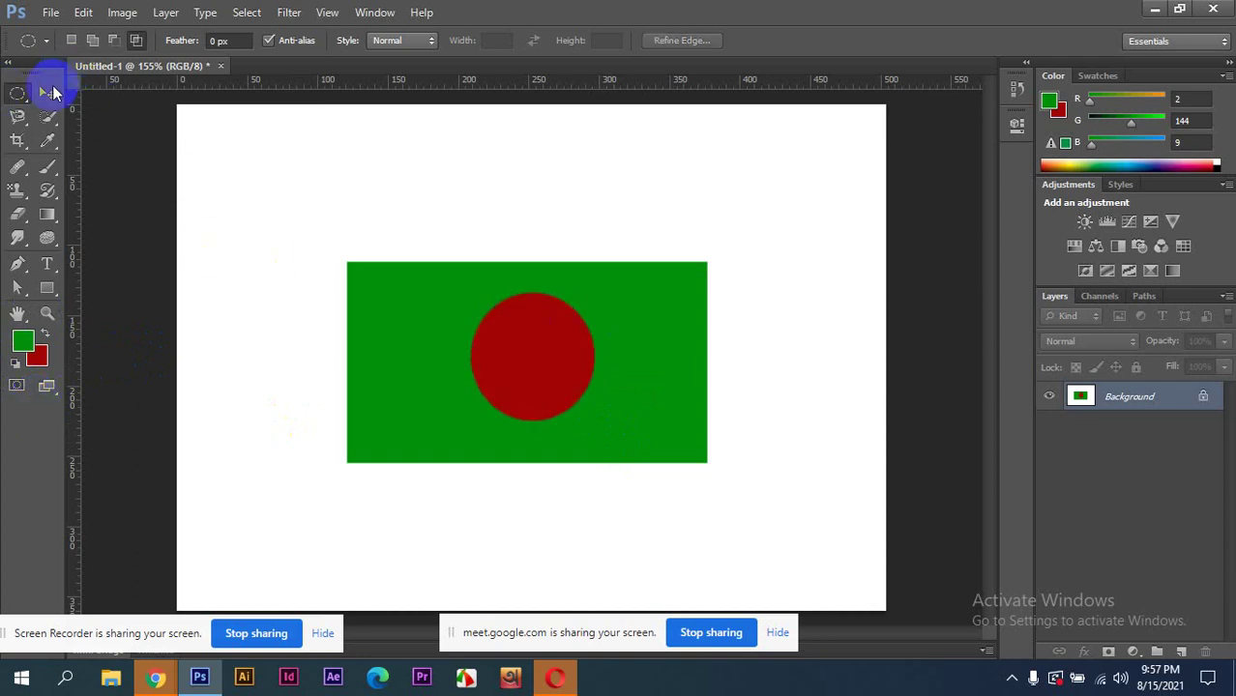
- Try to move the flag drawing on the locked Background layer with the Move tool
click(47, 93)
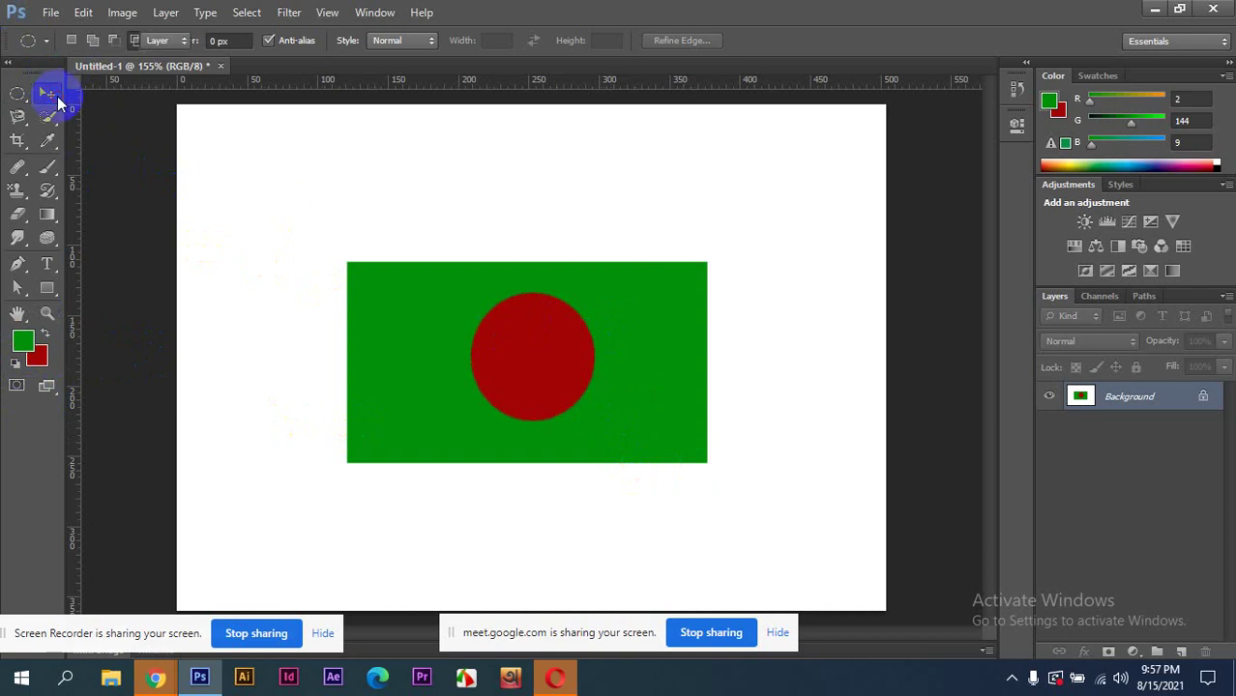
drag(535, 378, 682, 414)
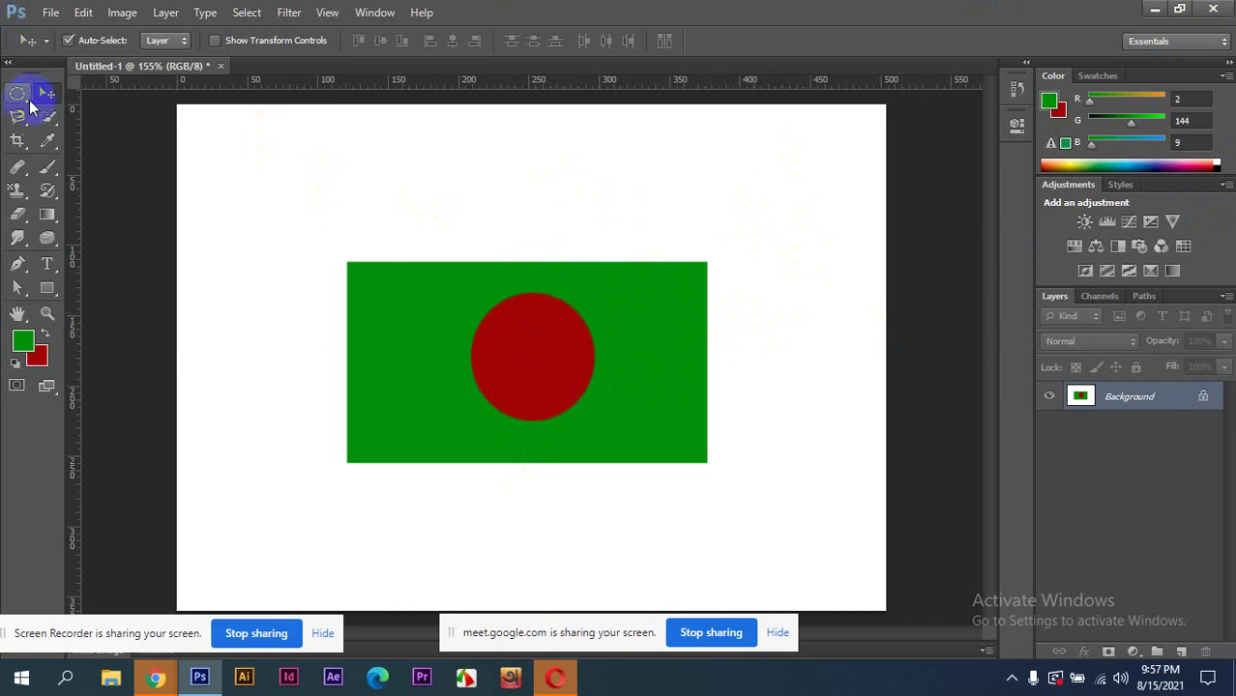
click(22, 96)
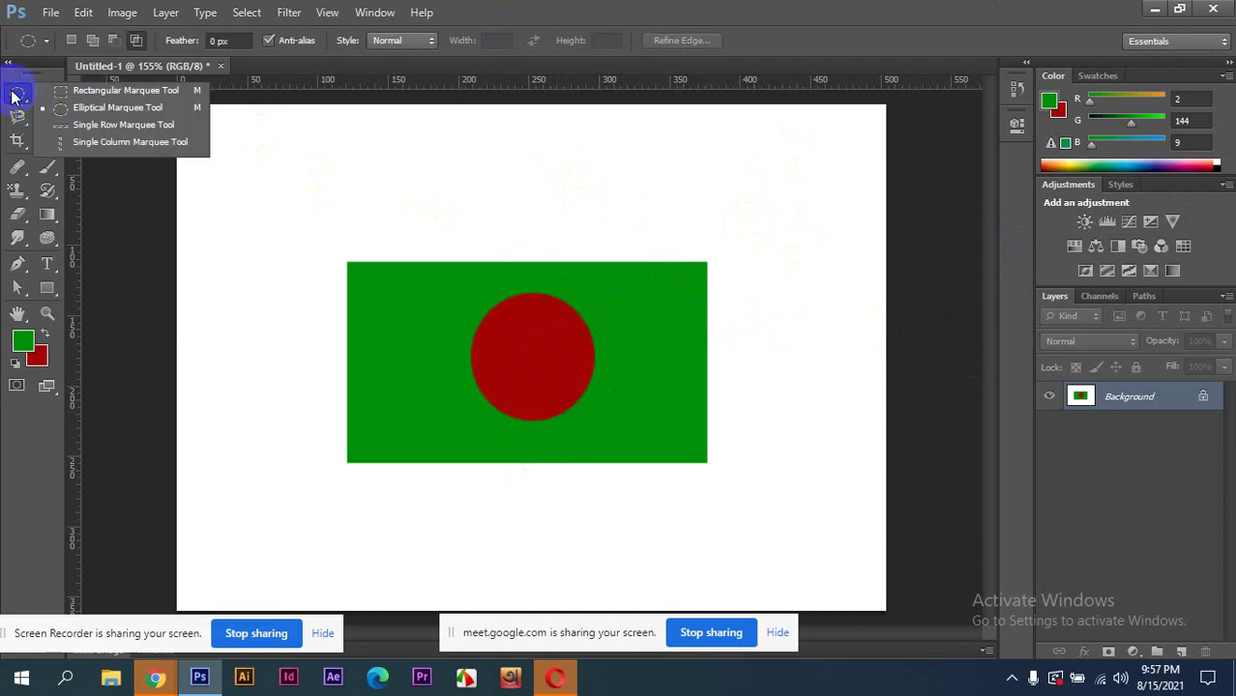
click(14, 96)
right_click(13, 95)
click(16, 95)
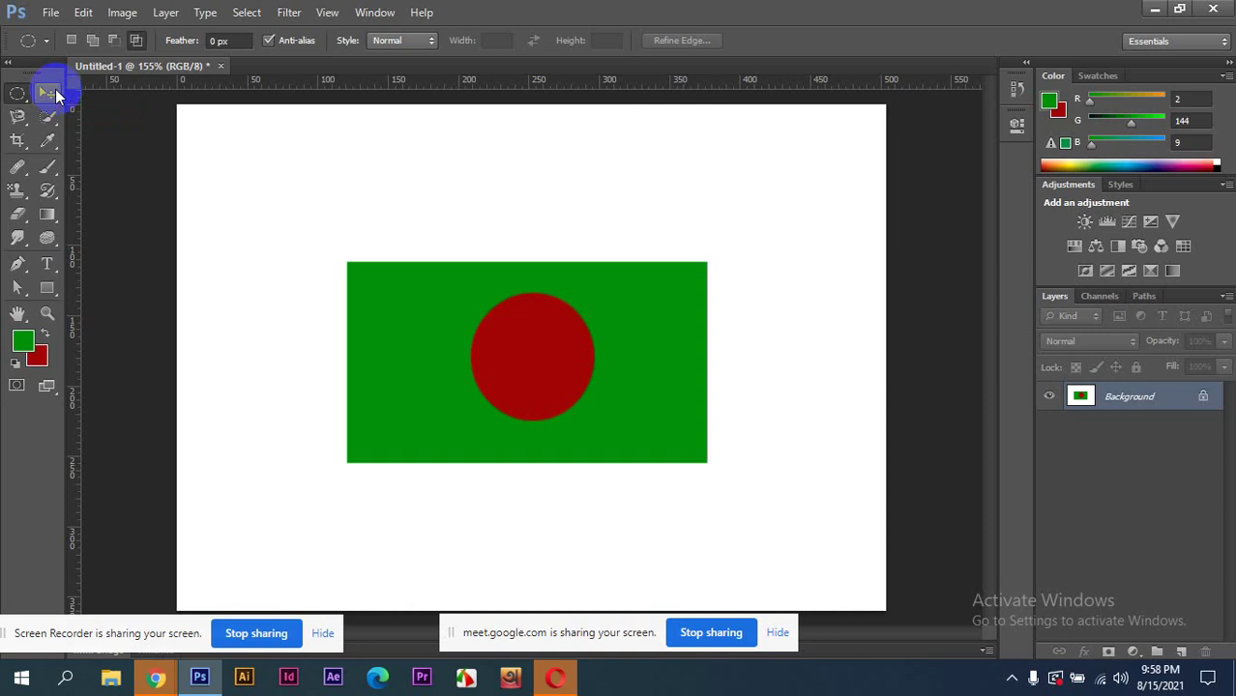
click(18, 93)
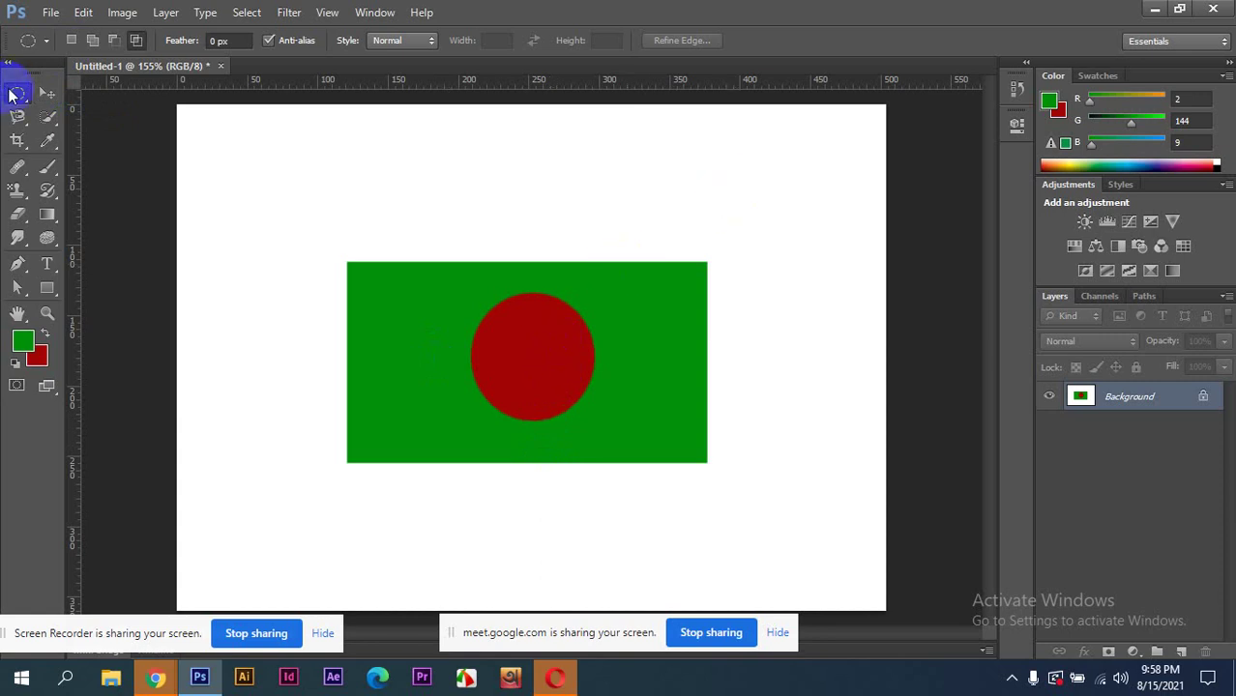
click(43, 92)
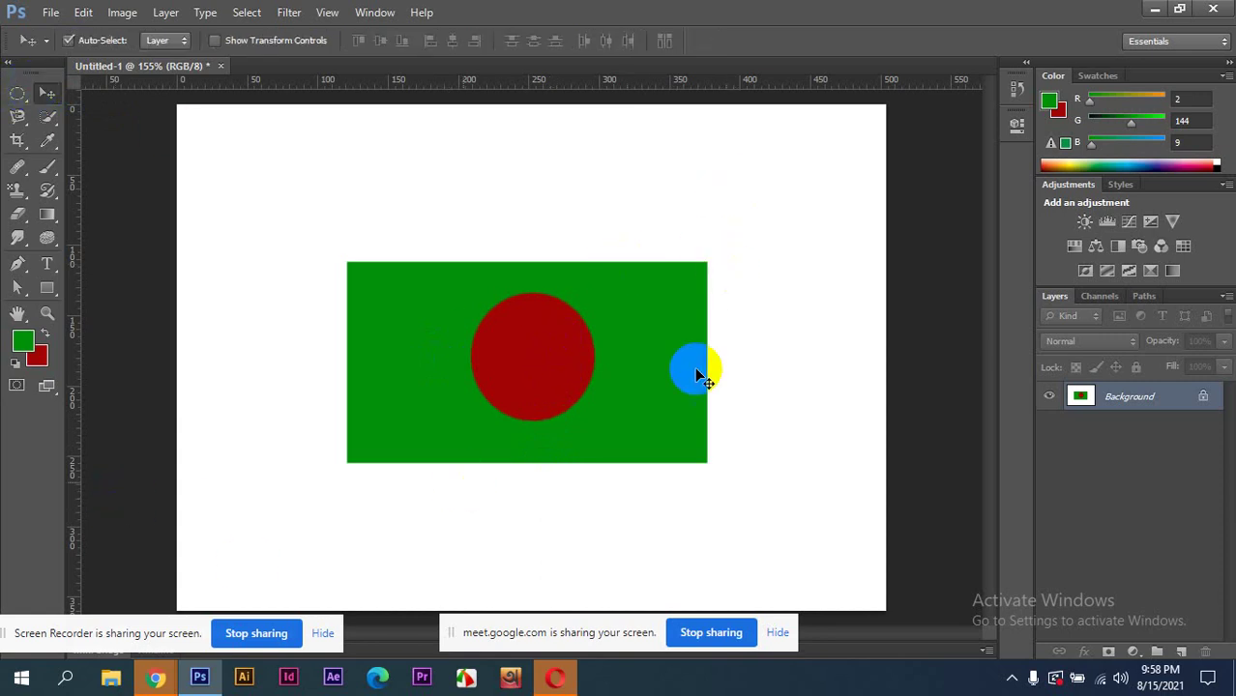
drag(674, 383, 666, 202)
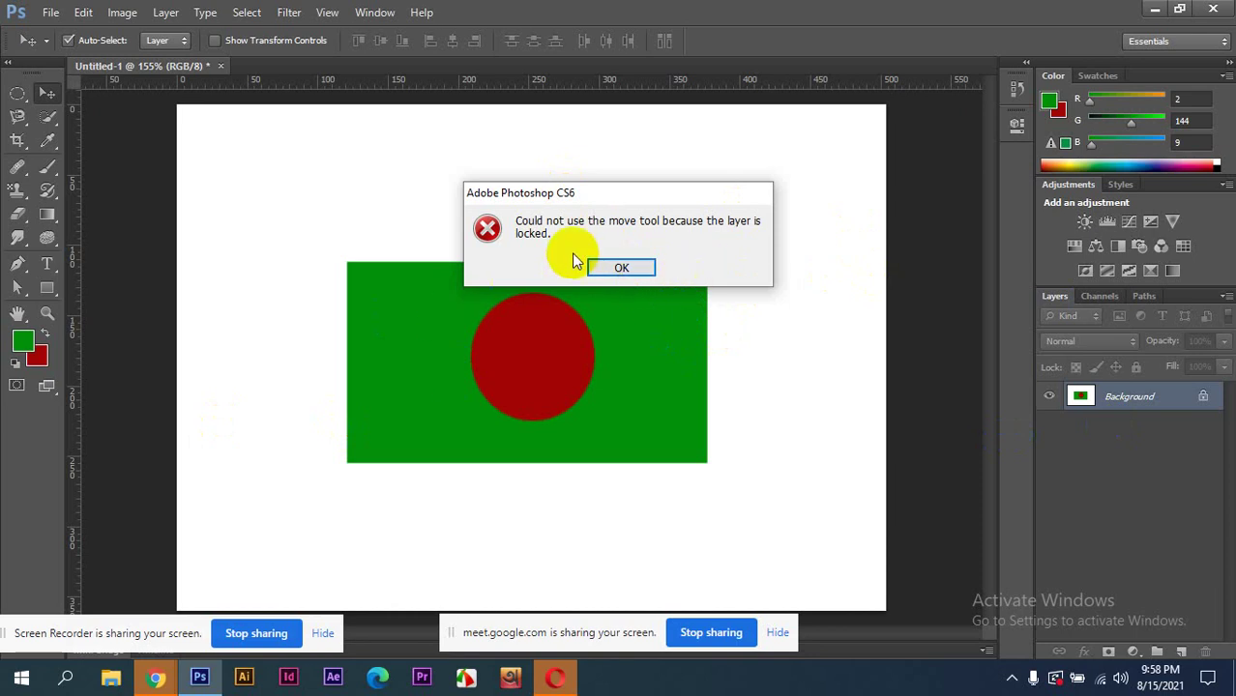
click(622, 271)
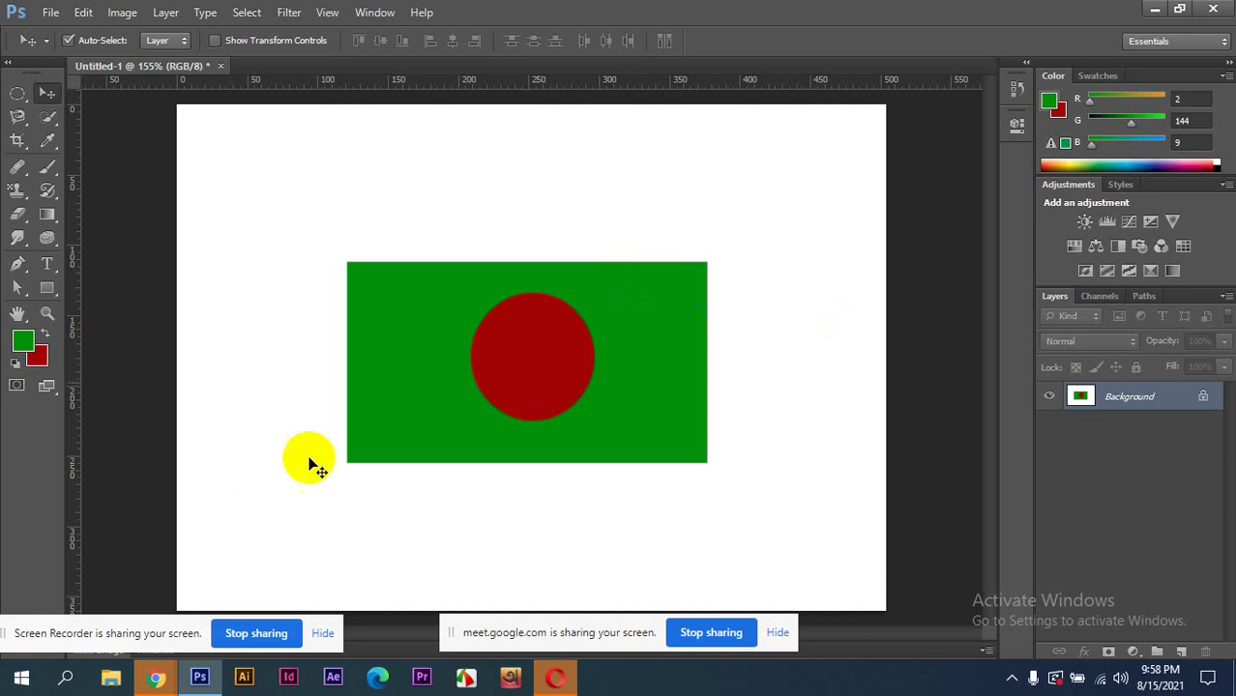
click(443, 310)
click(463, 318)
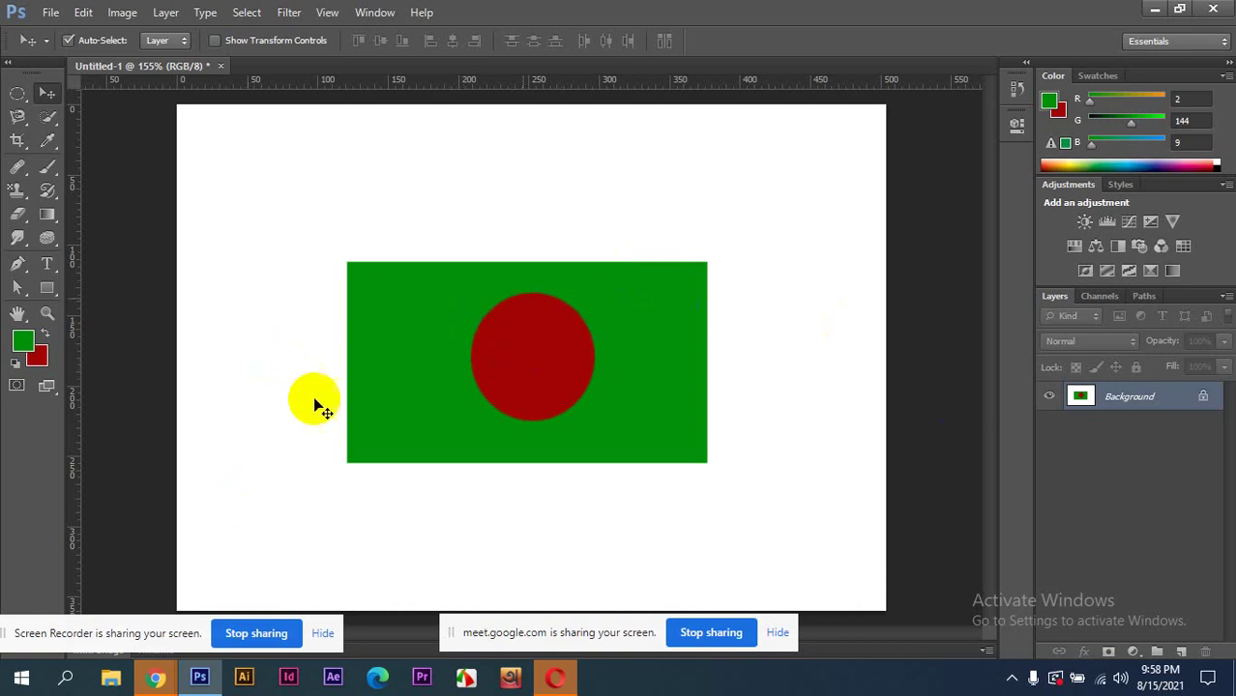
click(483, 326)
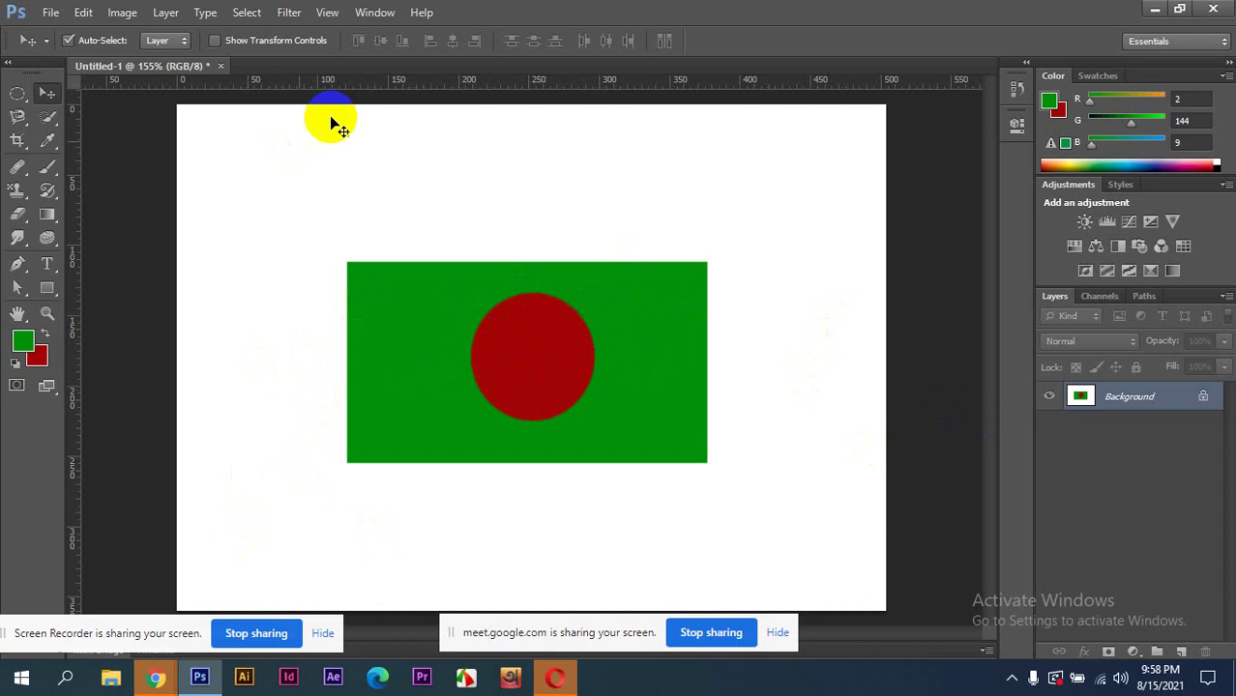
click(488, 258)
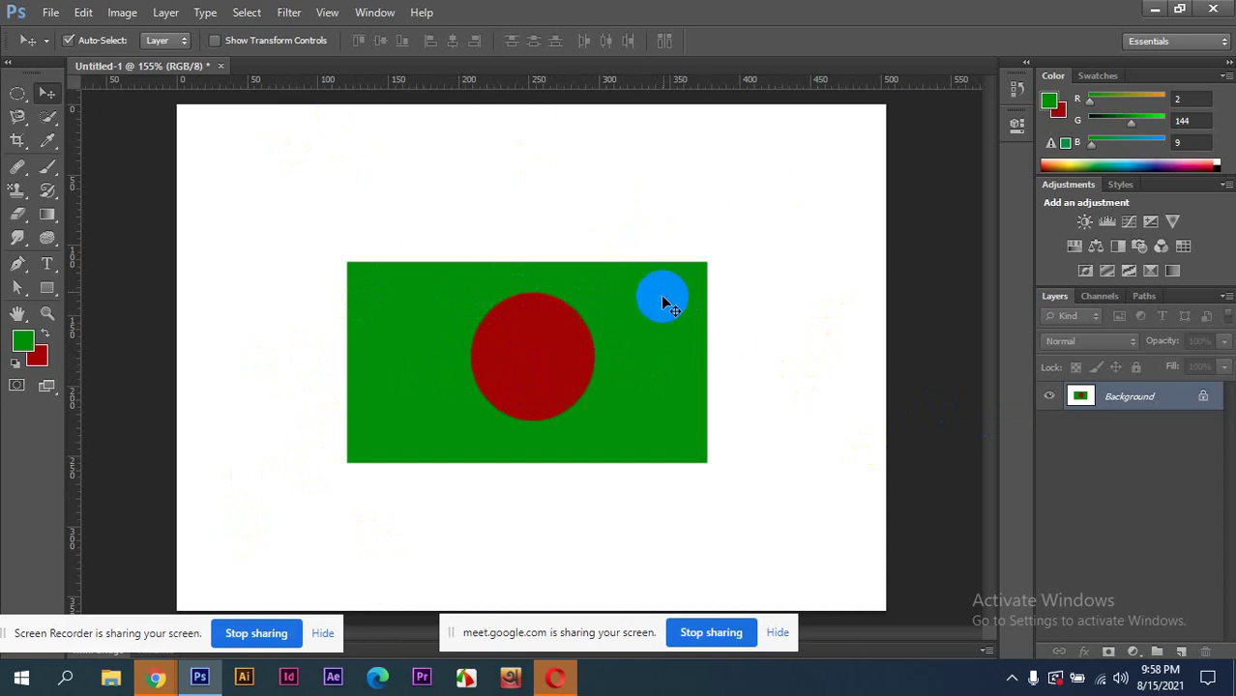
click(496, 345)
click(475, 398)
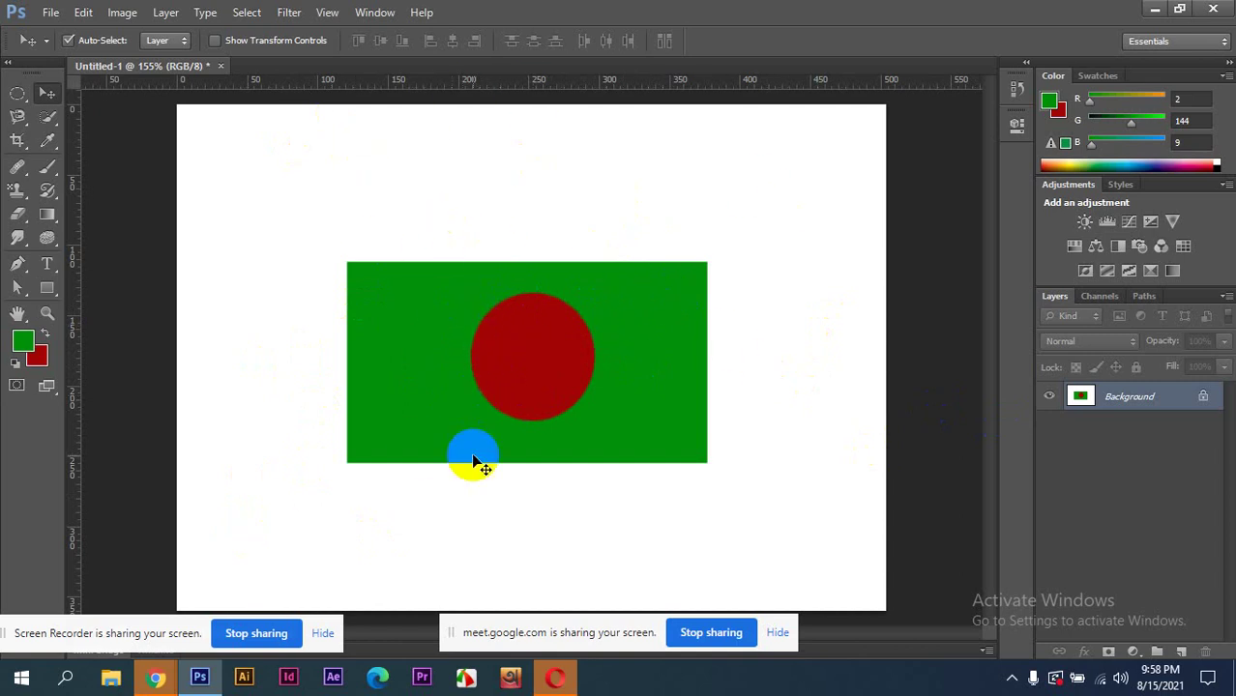
scroll(472, 455, down, 5)
scroll(472, 456, down, 1)
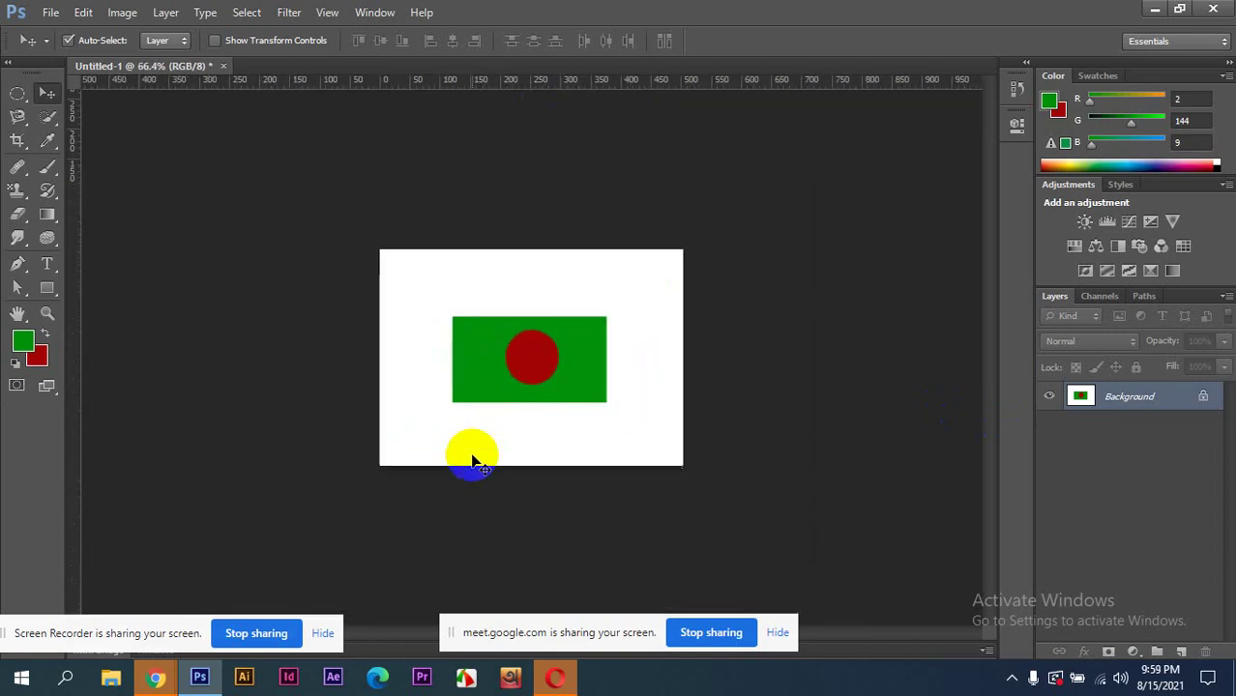
scroll(472, 456, up, 3)
scroll(472, 455, down, 1)
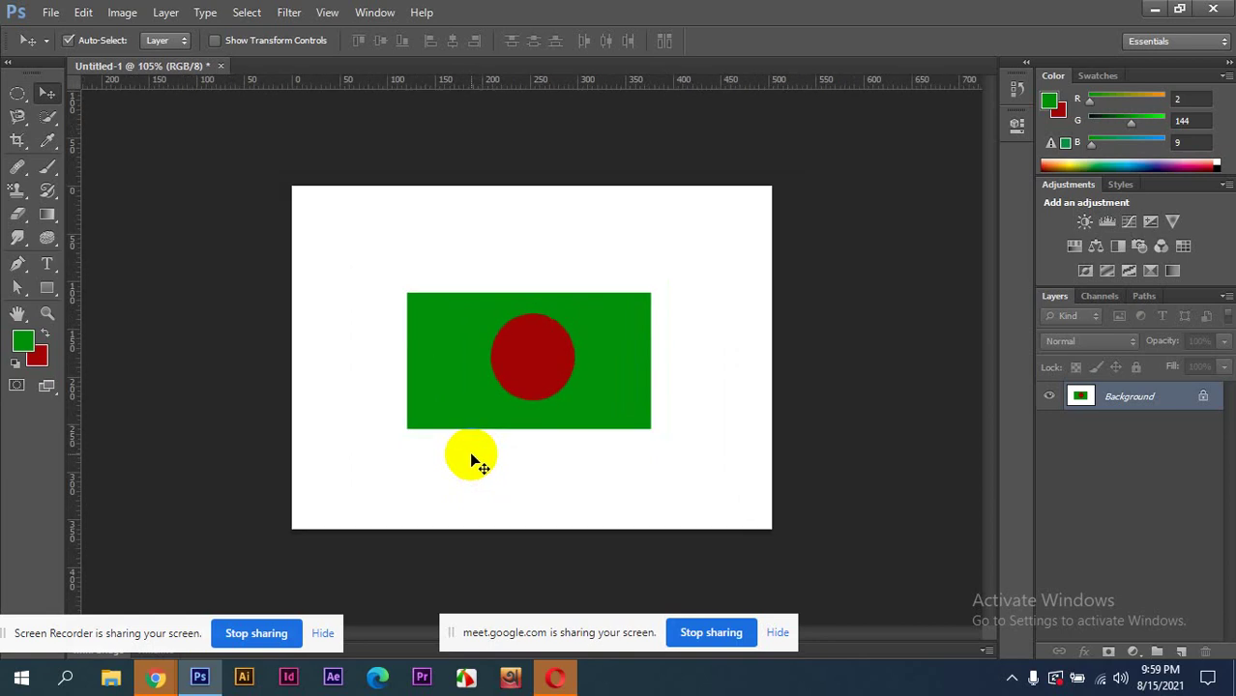
drag(648, 344, 559, 434)
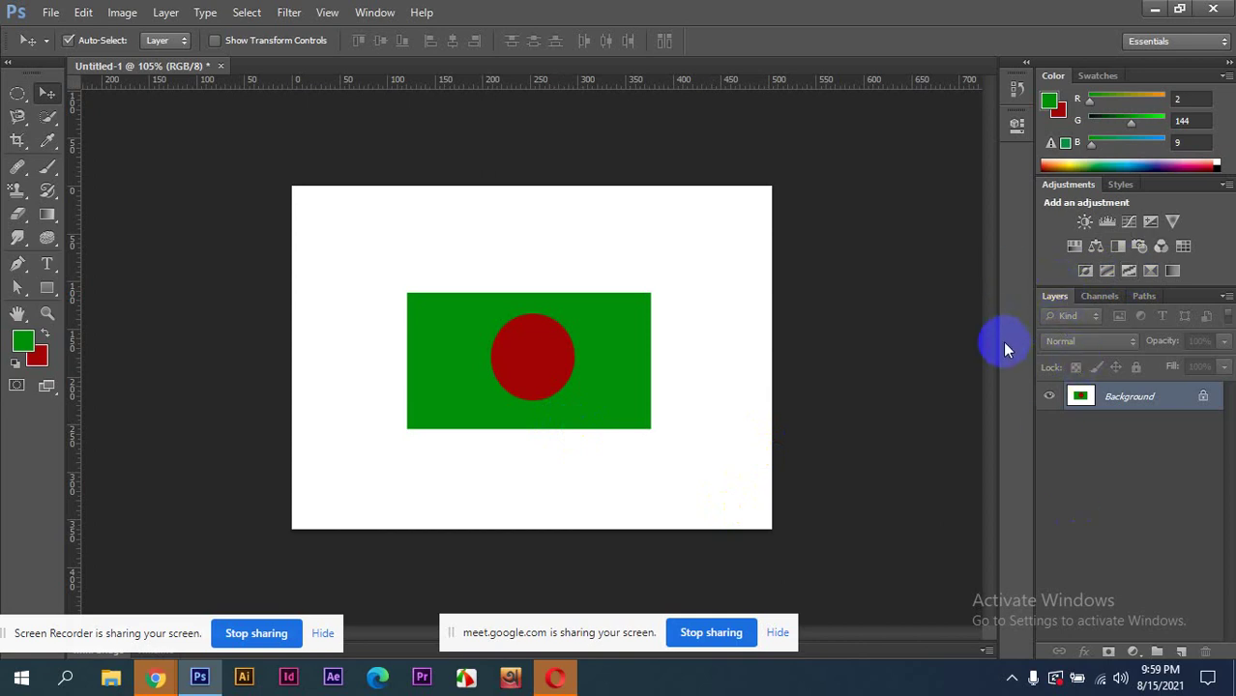
- Undo the red circle and green rectangle drawn on the Background layer, back to a blank white canvas
key(ctrl+shift+d)
key(alt+BackSpace)
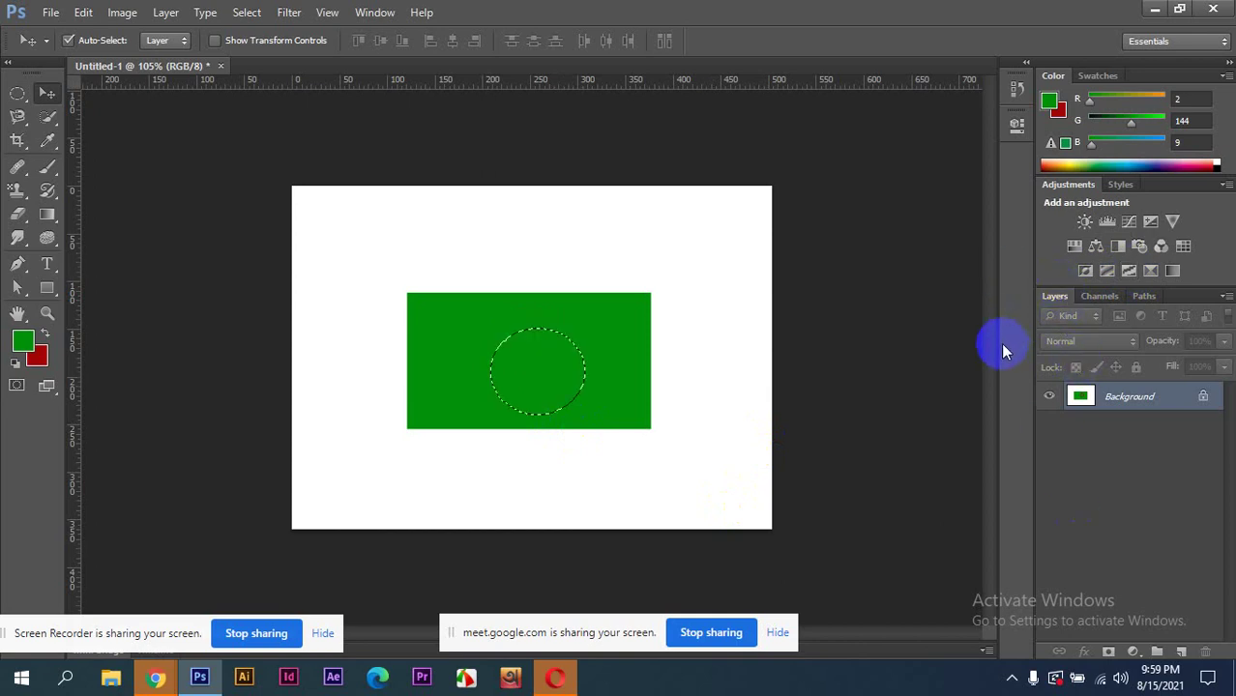
key(ctrl+alt+z)
key(ctrl+alt+z)
key(ctrl+alt+z)
key(ctrl+alt+z)
key(ctrl+alt+z)
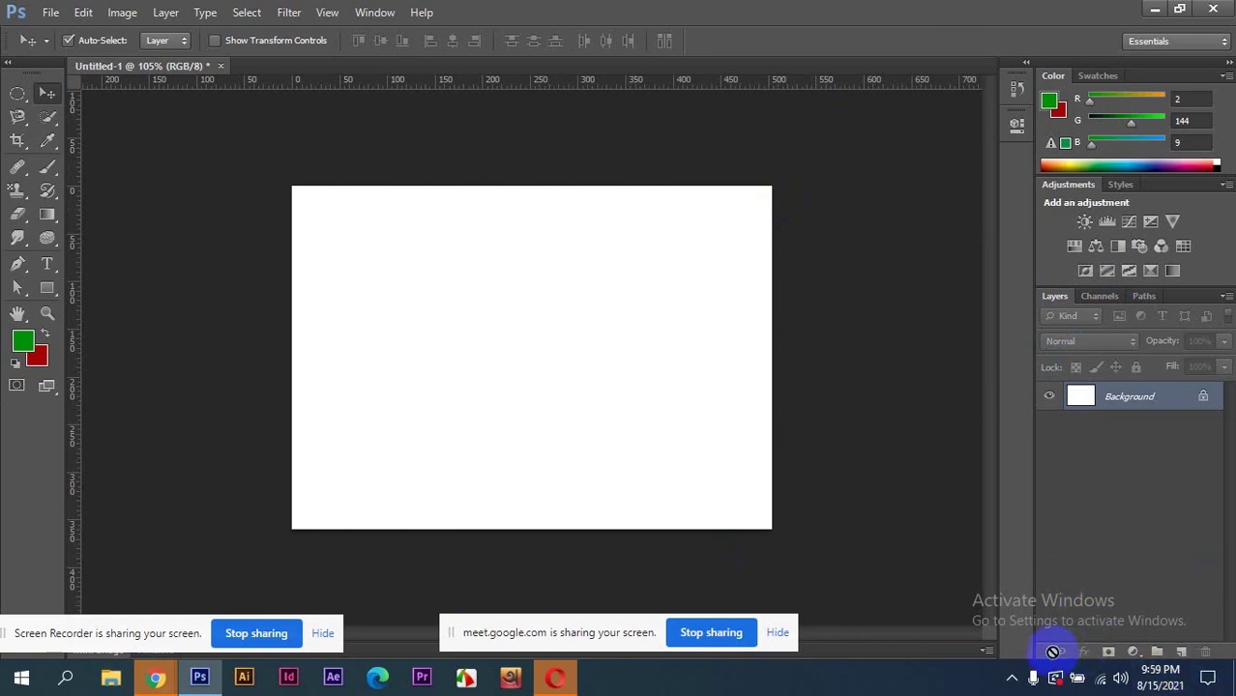
- On a new layer, make a rectangular selection in the middle of the canvas, fill it with the green foreground color, and deselect
click(1183, 654)
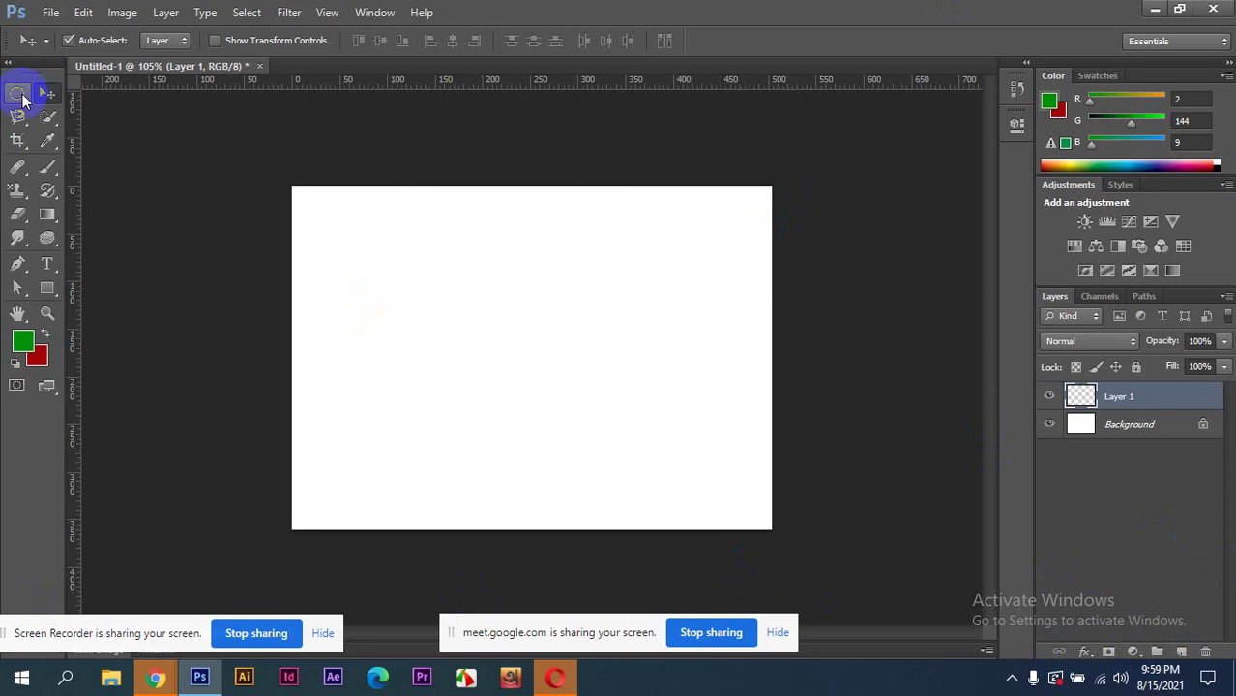
click(19, 93)
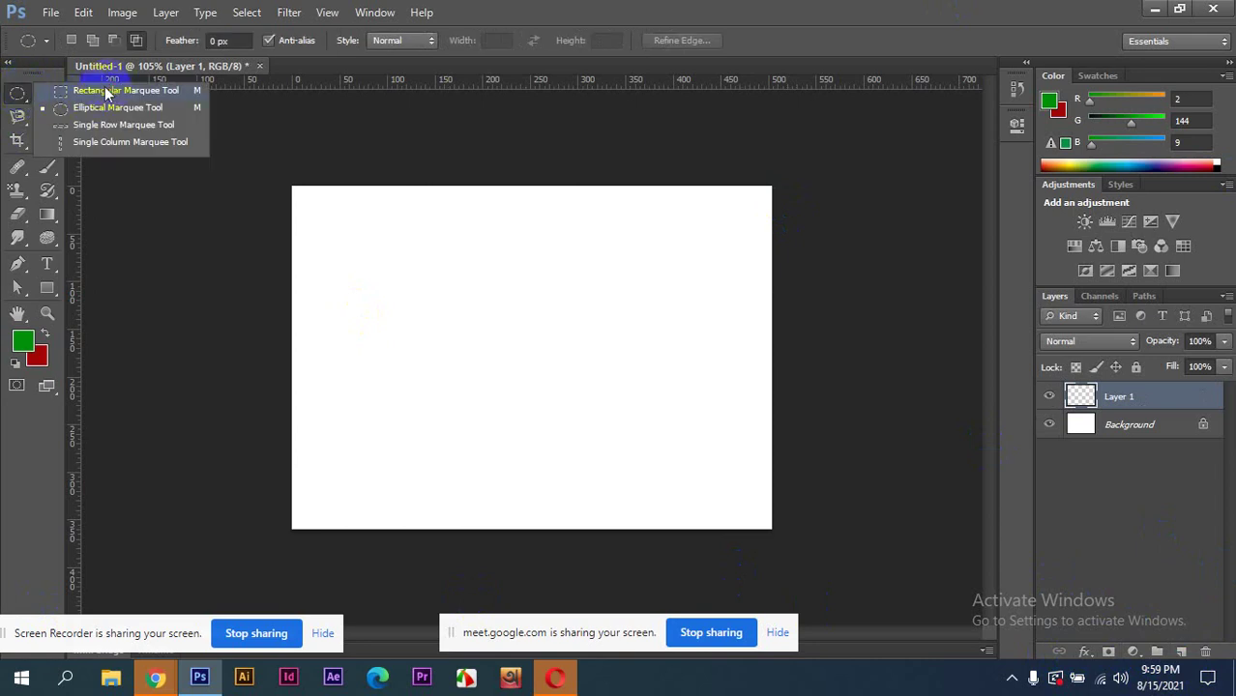
click(106, 91)
drag(408, 285, 680, 445)
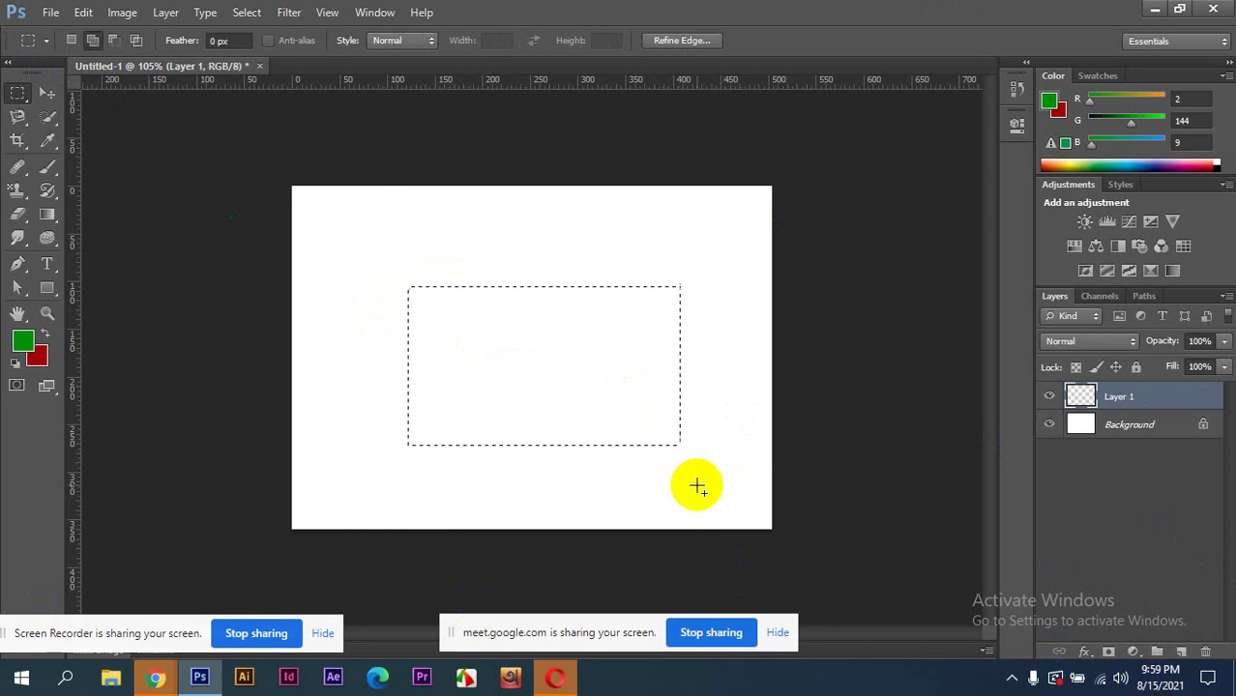
key(alt+BackSpace)
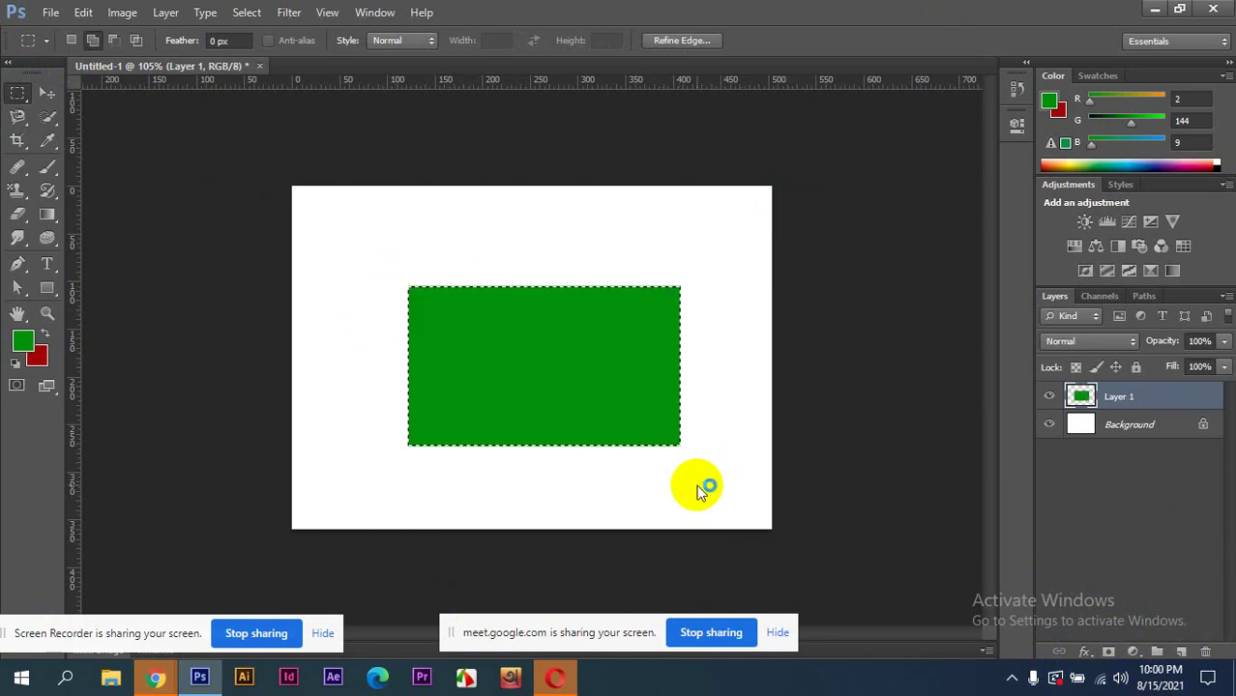
key(ctrl+d)
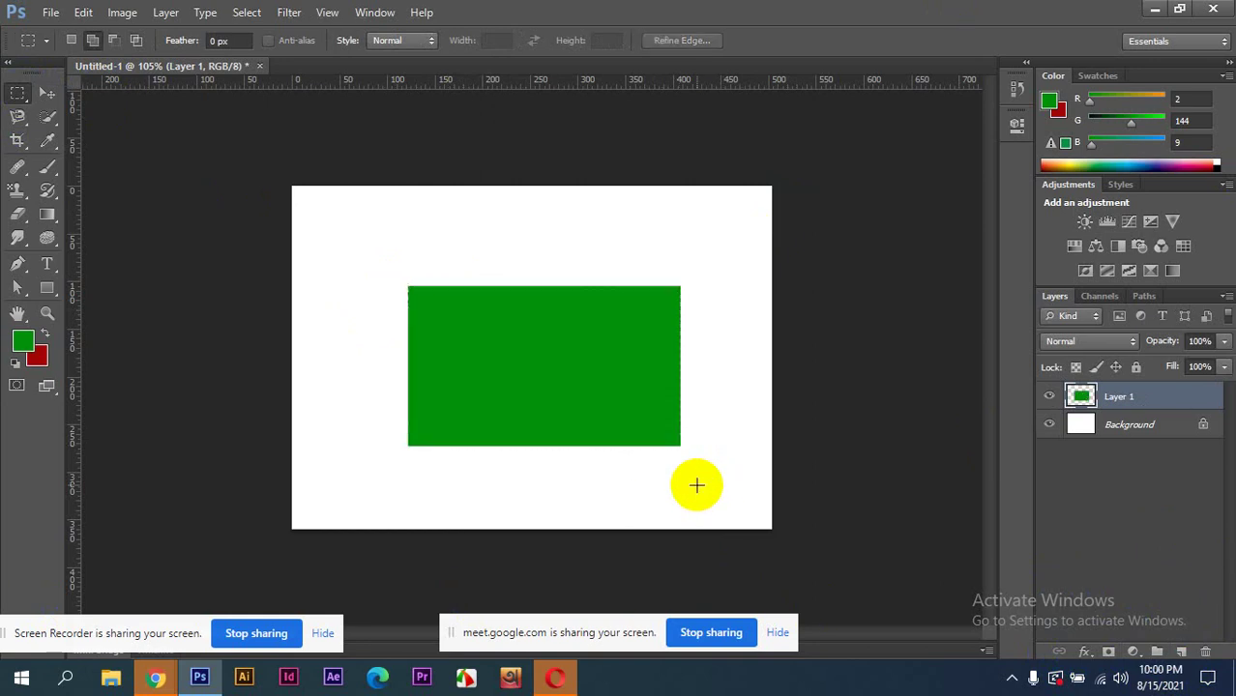
- Move the green rectangle slightly up and to the left on the canvas
click(46, 92)
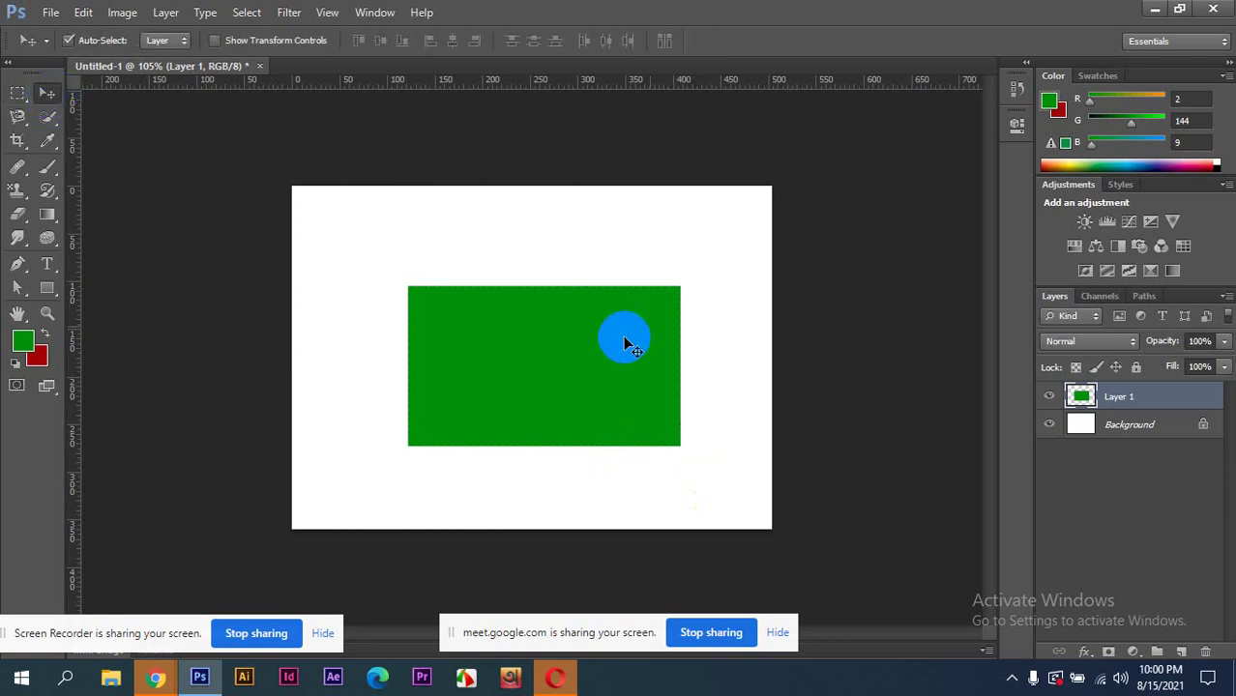
drag(594, 350, 601, 303)
- Make a circular selection in the middle of the green rectangle on the same layer, fill it with the red background color, and deselect
drag(20, 91, 53, 116)
click(127, 110)
drag(588, 311, 594, 392)
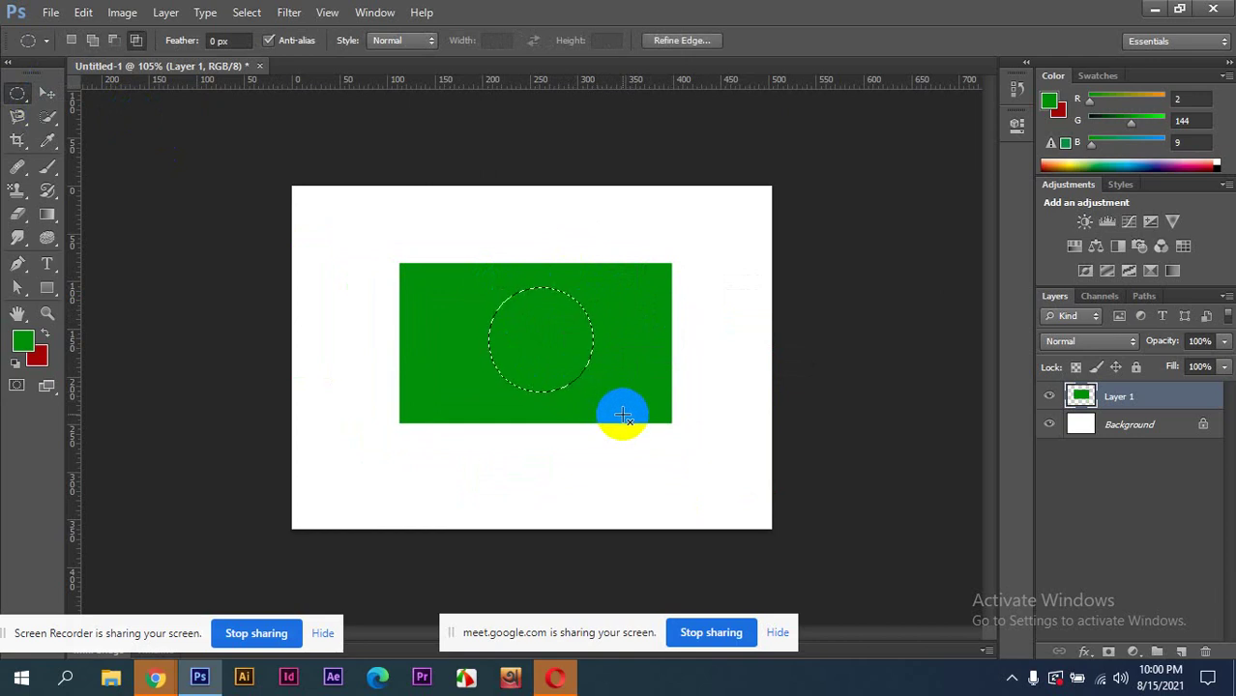
key(ctrl+BackSpace)
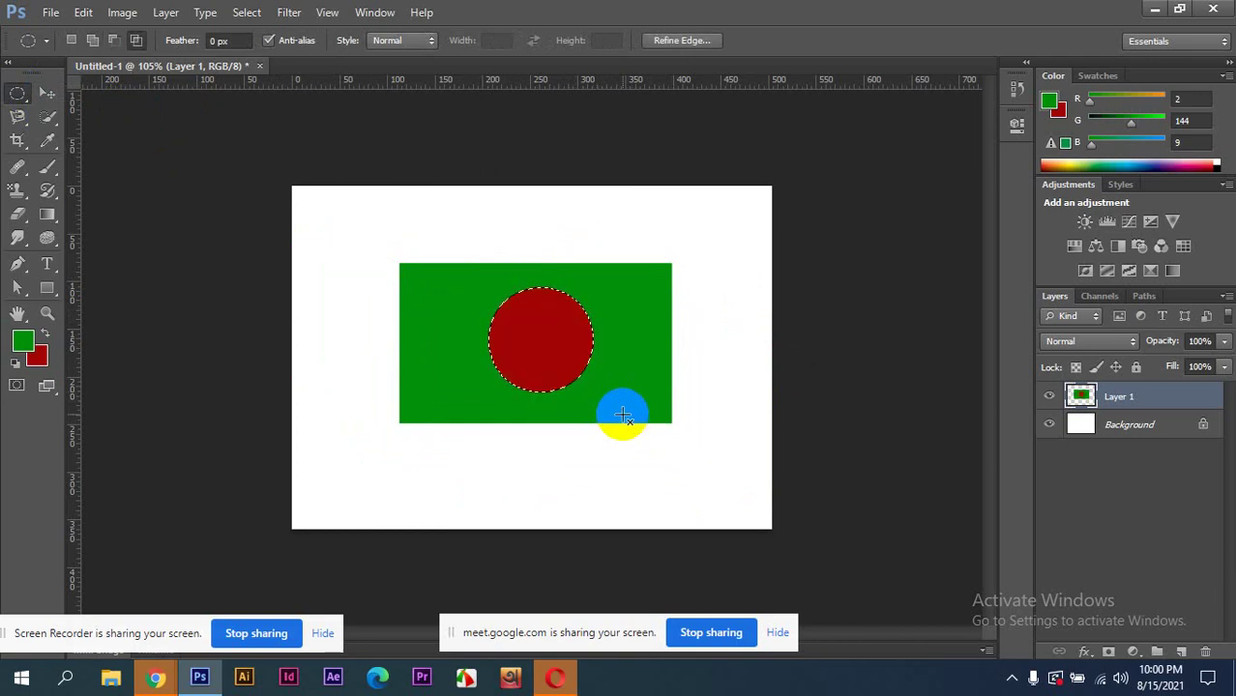
click(622, 415)
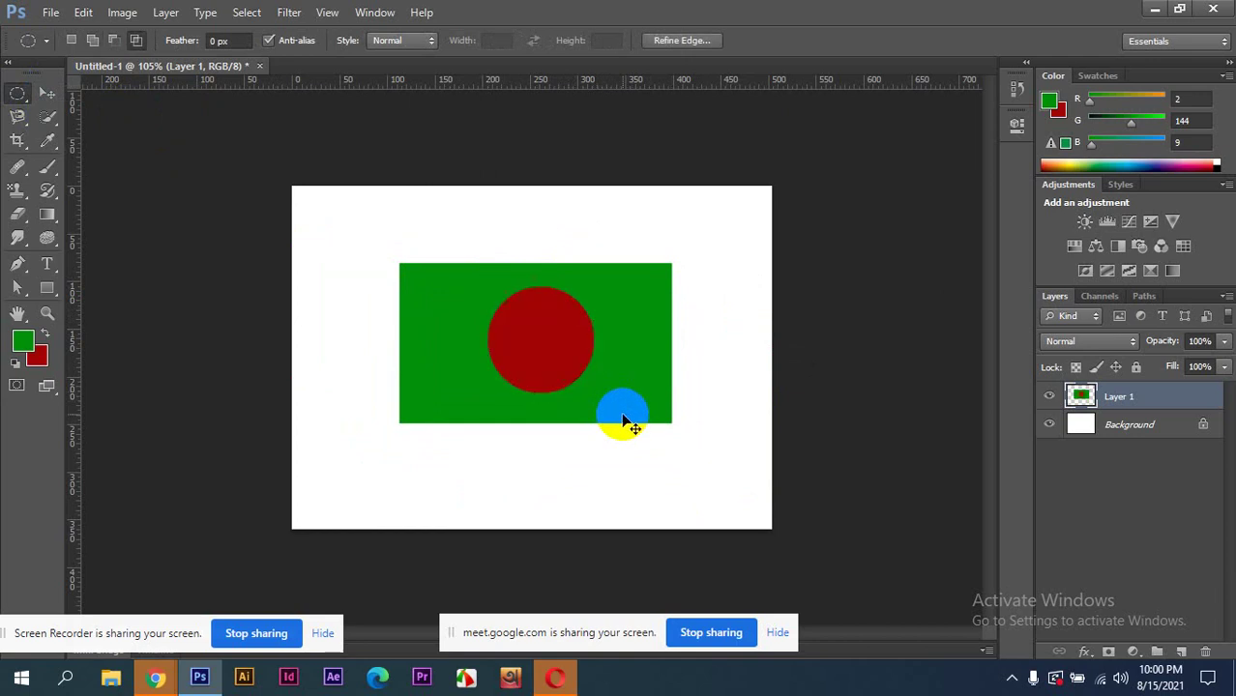
- Test moving the rectangle and circle as one layer, and revert to the plain green rectangle without the red circle
click(46, 93)
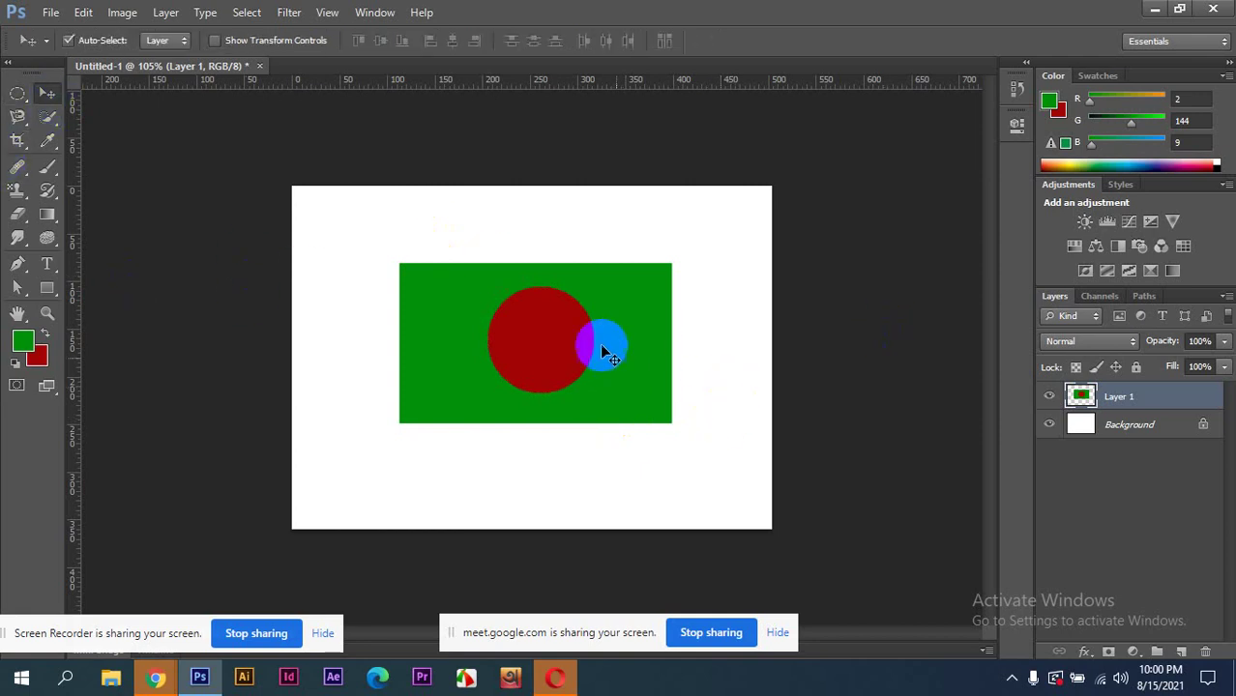
mouse_move(601, 345)
mouse_down()
mouse_move(694, 404)
mouse_move(604, 326)
mouse_up()
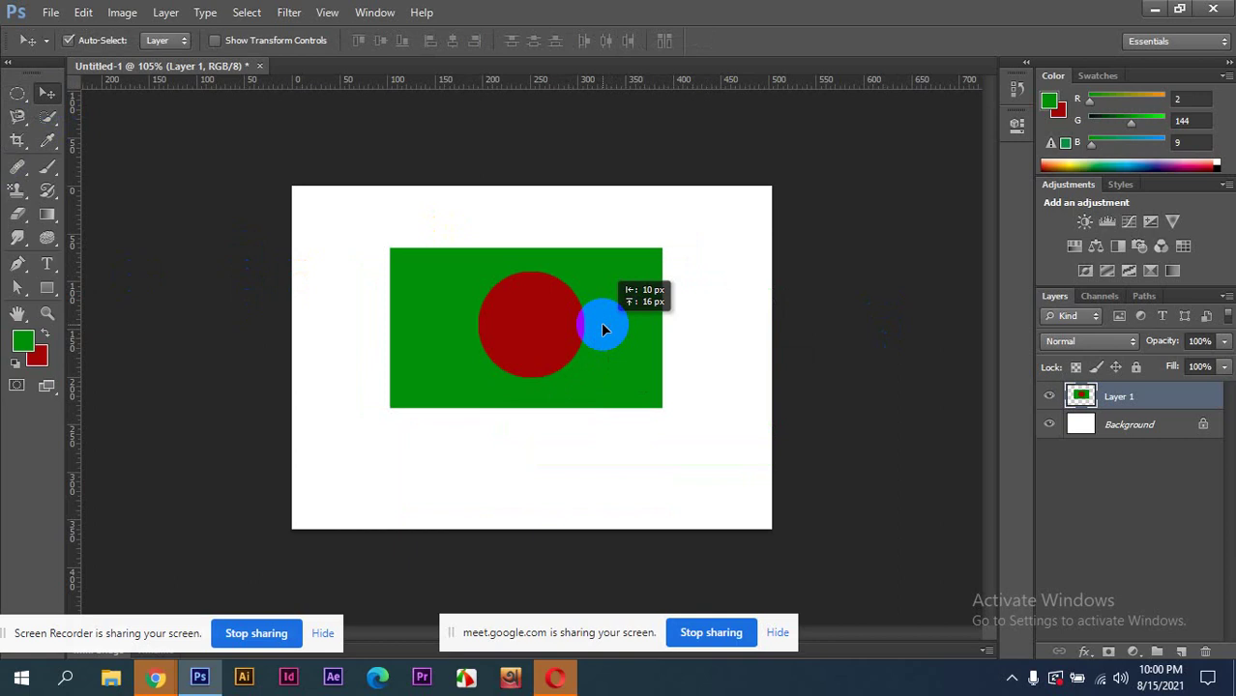
drag(493, 295, 524, 320)
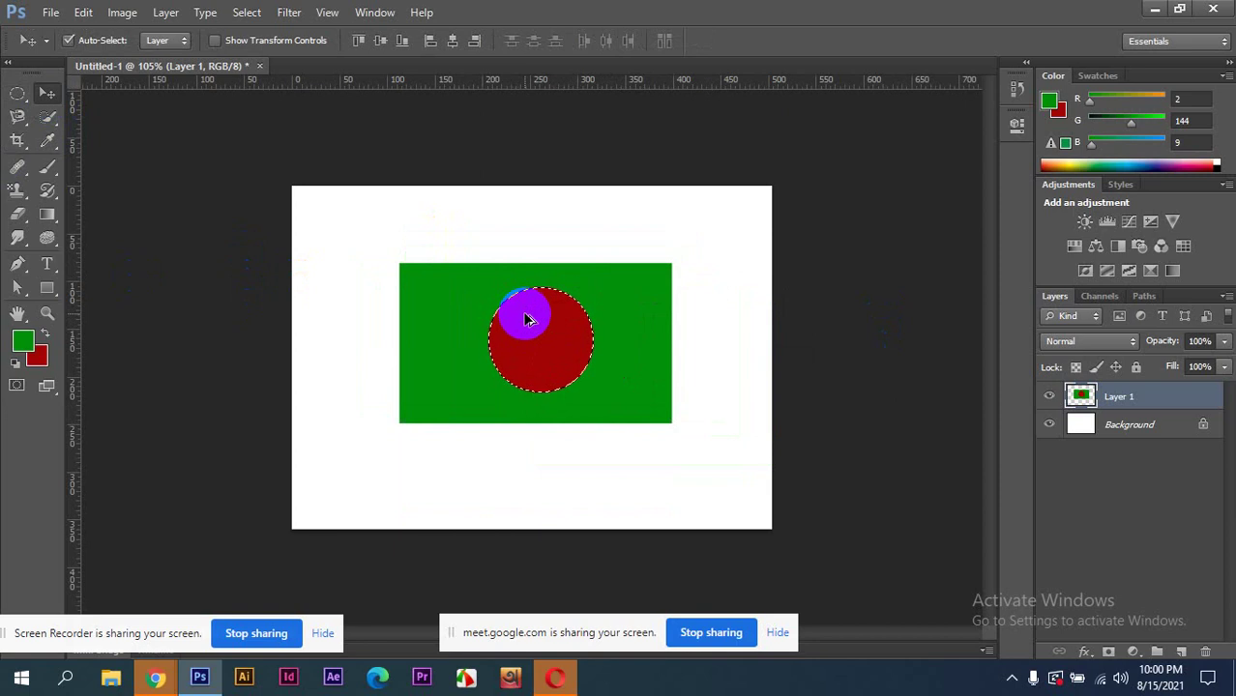
key(alt+BackSpace)
key(ctrl+d)
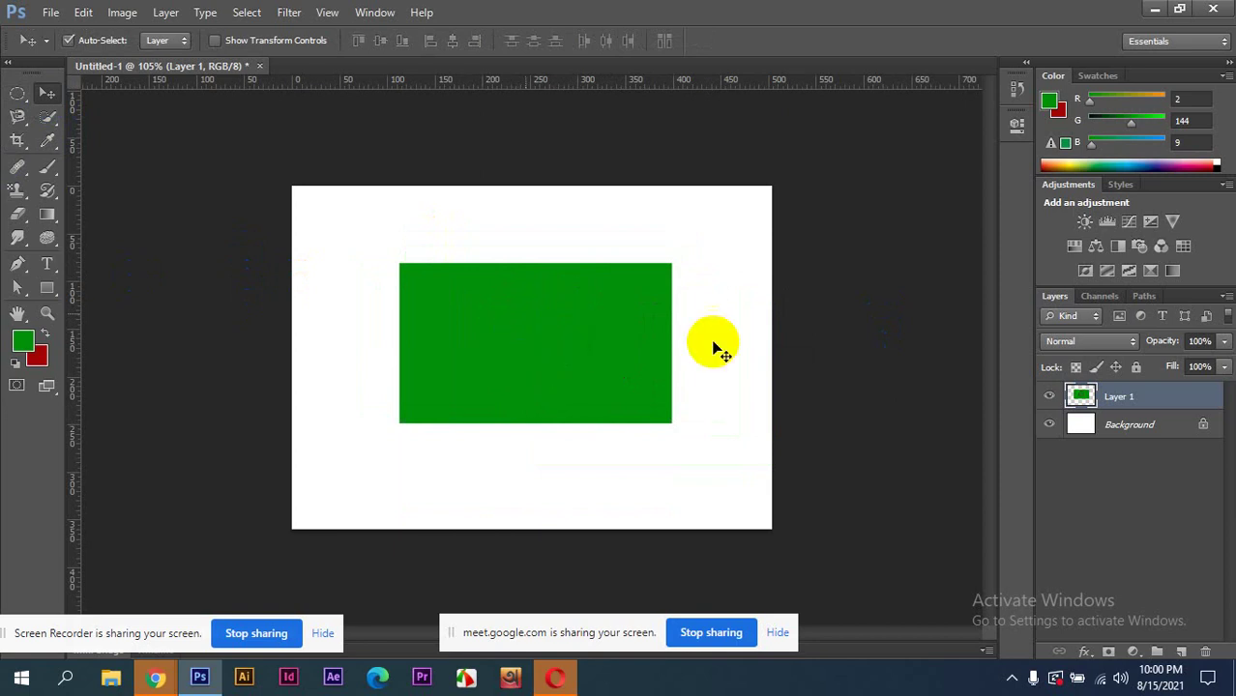
- Add a new layer above the green rectangle and make an elliptical selection near the rectangle's center
click(1184, 654)
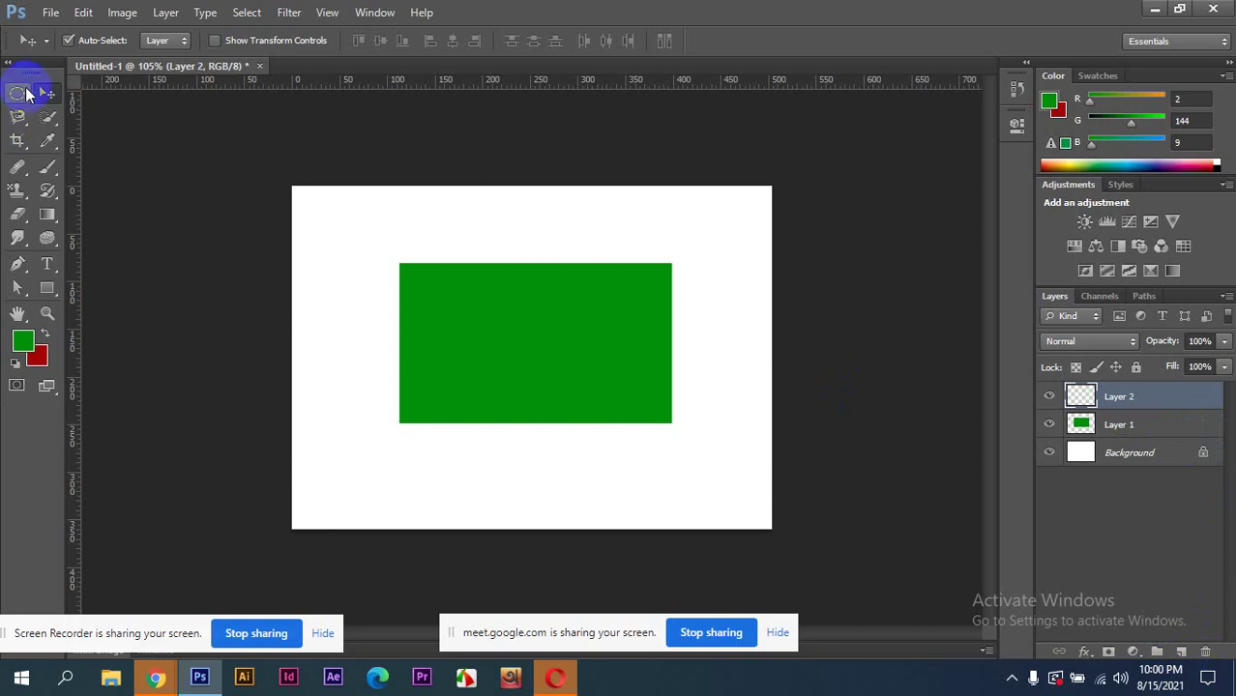
click(17, 94)
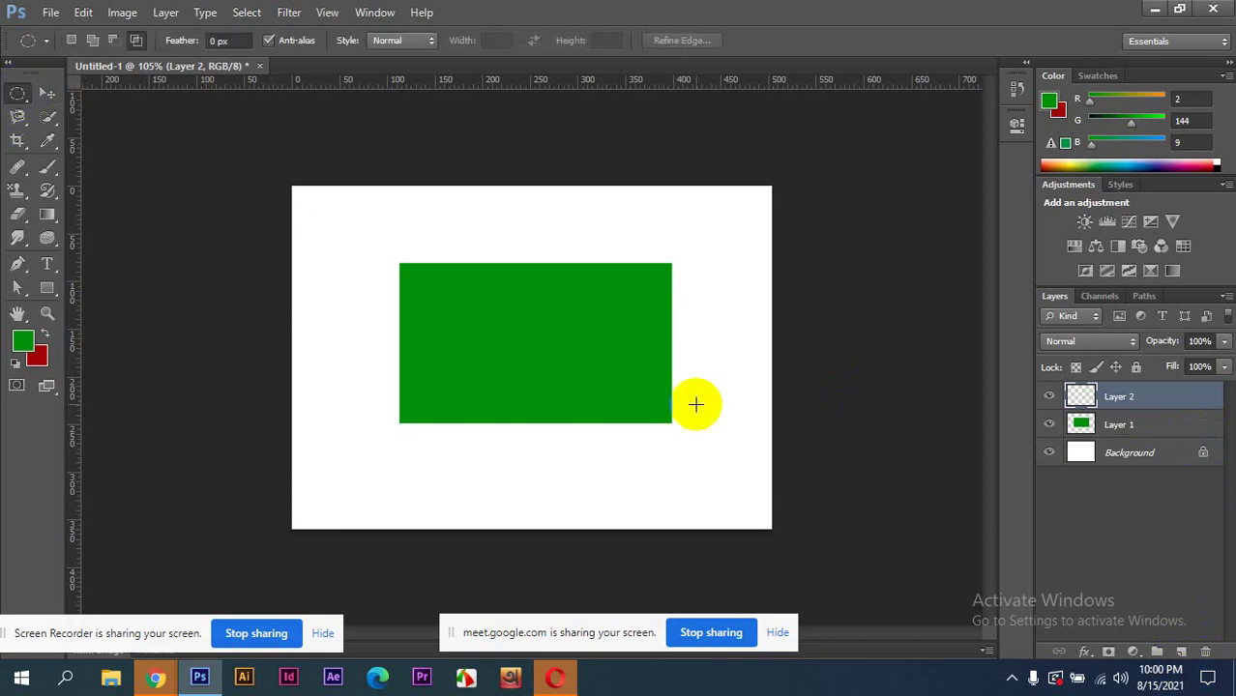
drag(513, 324, 567, 396)
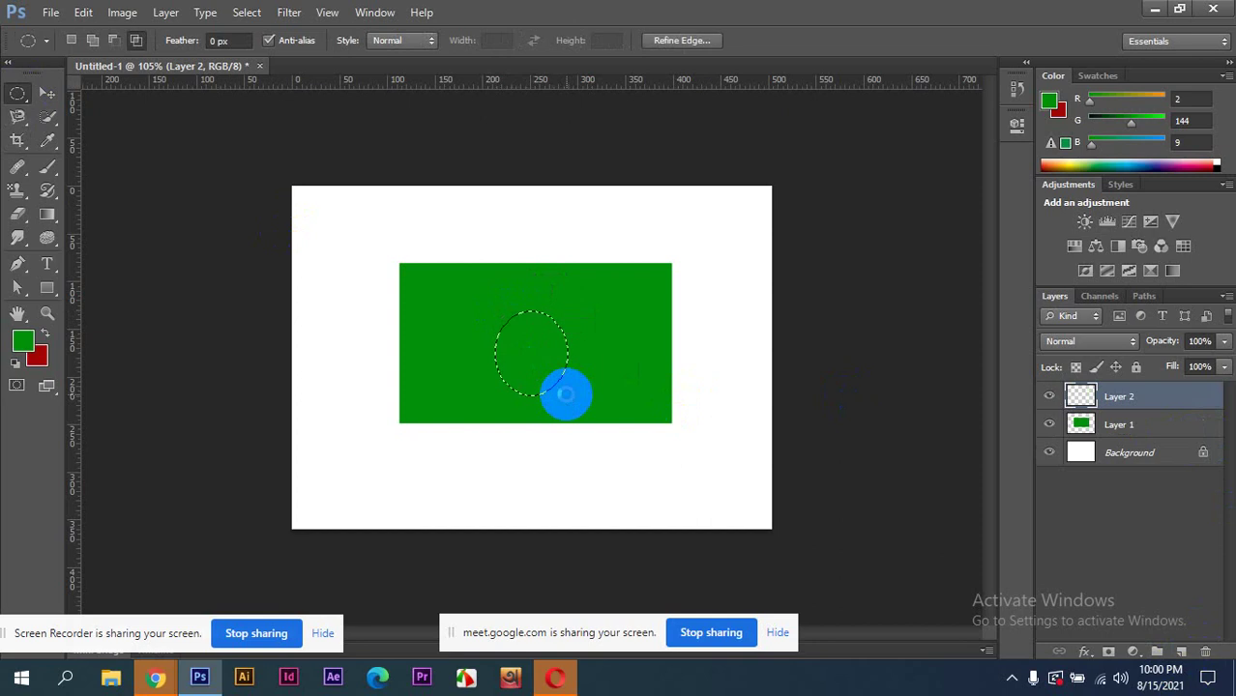
key(ctrl+s)
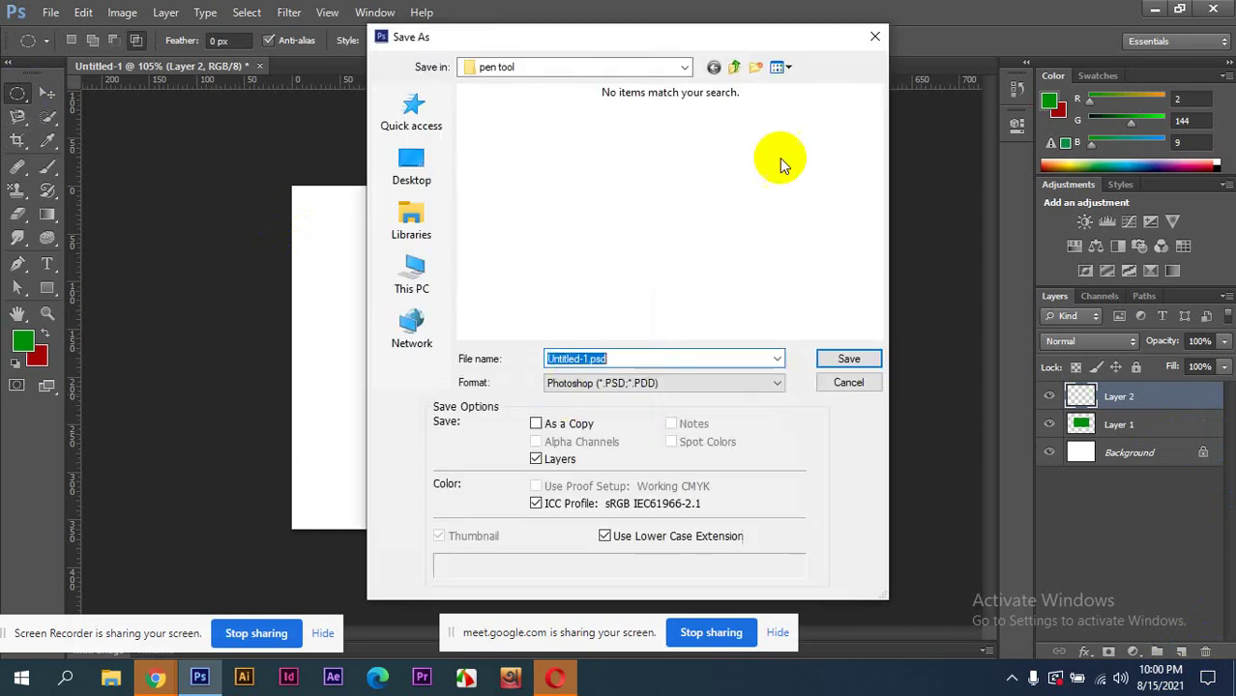
click(874, 41)
click(722, 164)
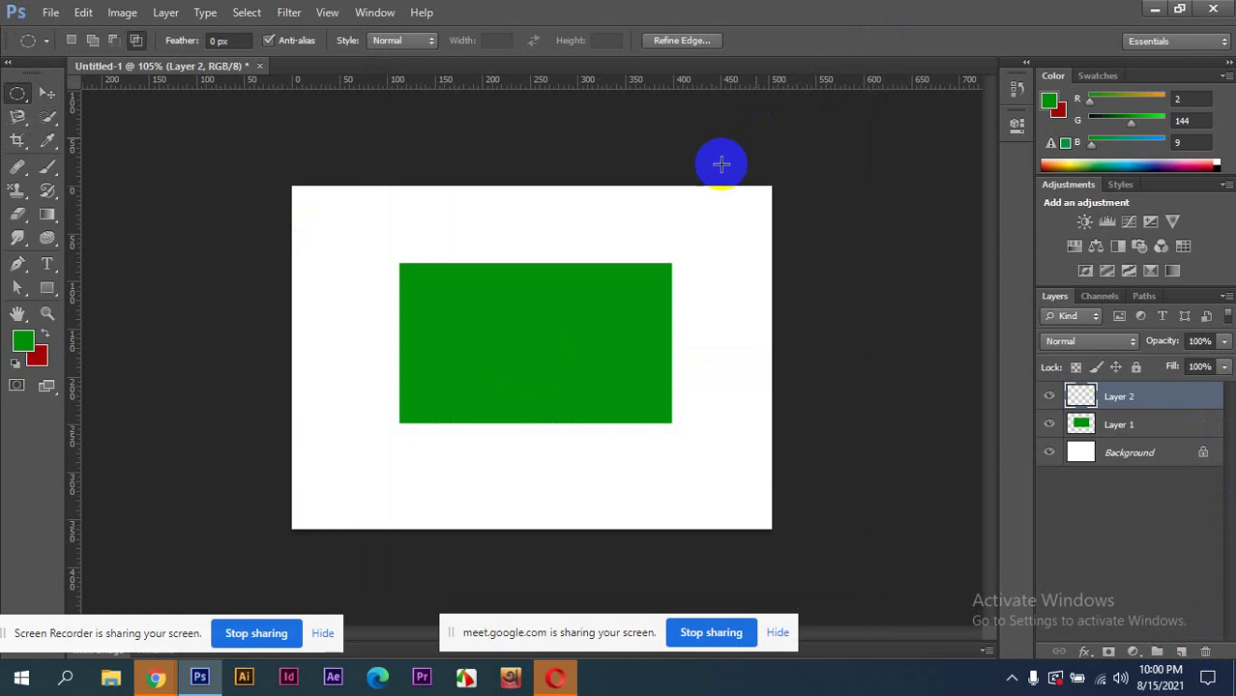
- Make a circular selection near the middle of the green rectangle on the upper layer, fill it with the red background color, and deselect
drag(477, 305, 610, 387)
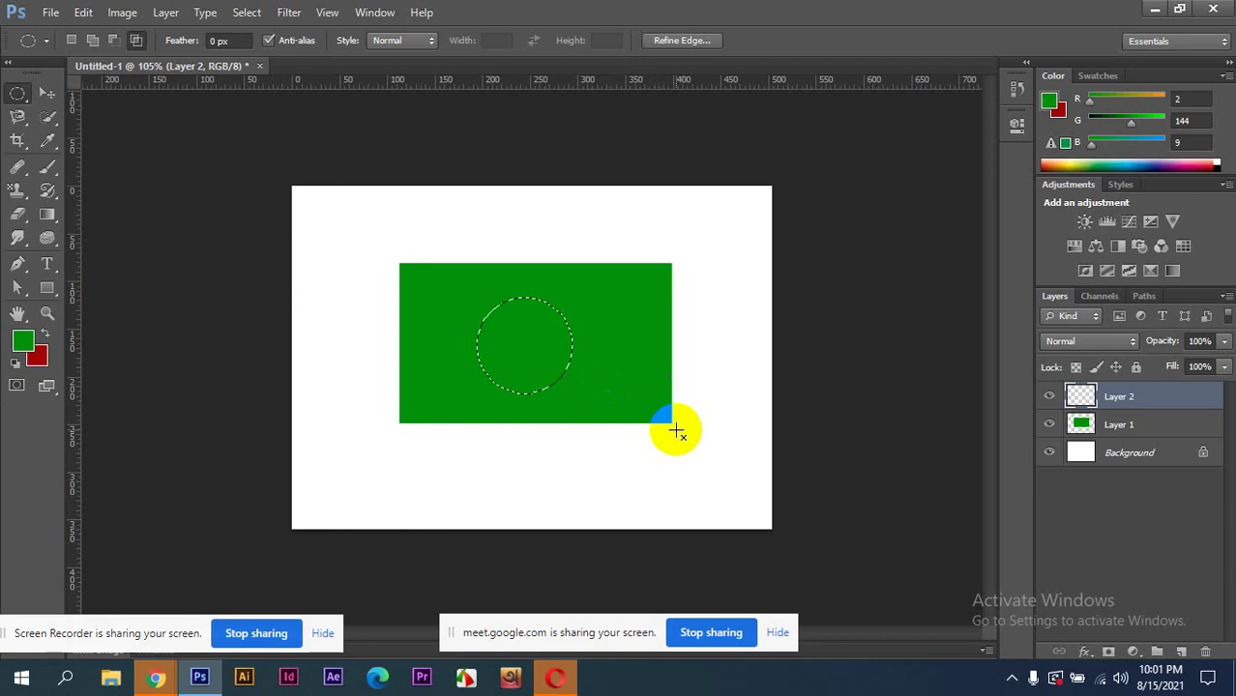
key(ctrl+BackSpace)
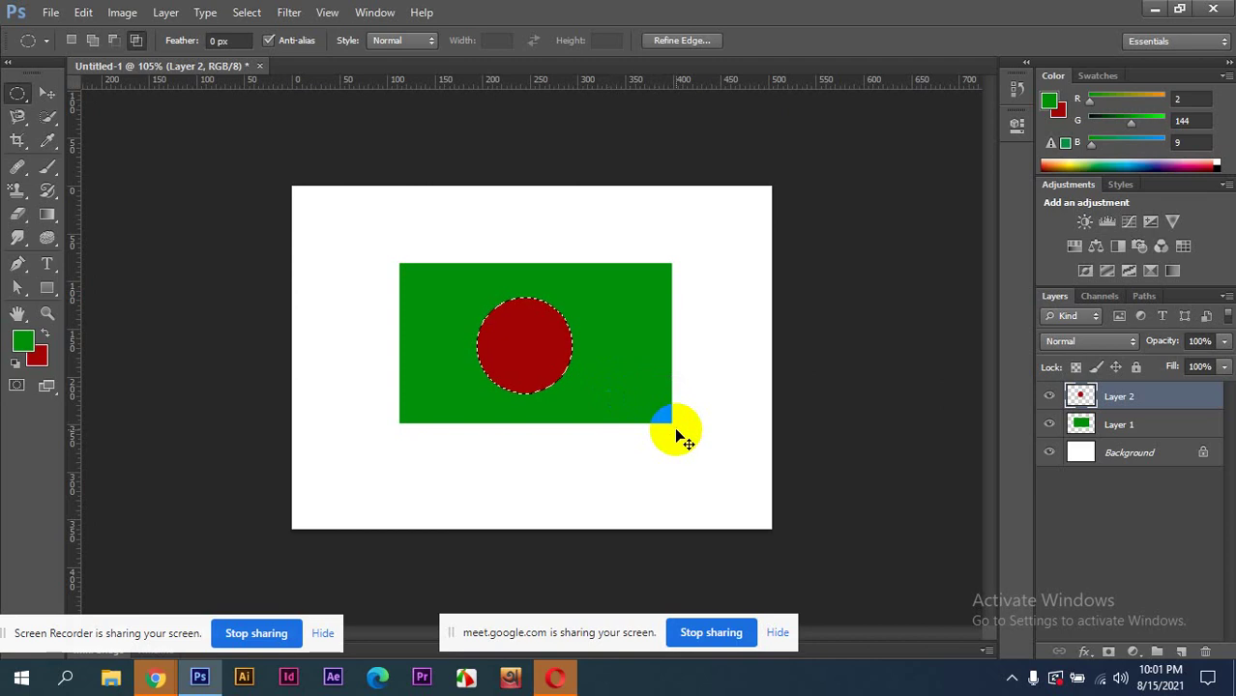
key(ctrl+d)
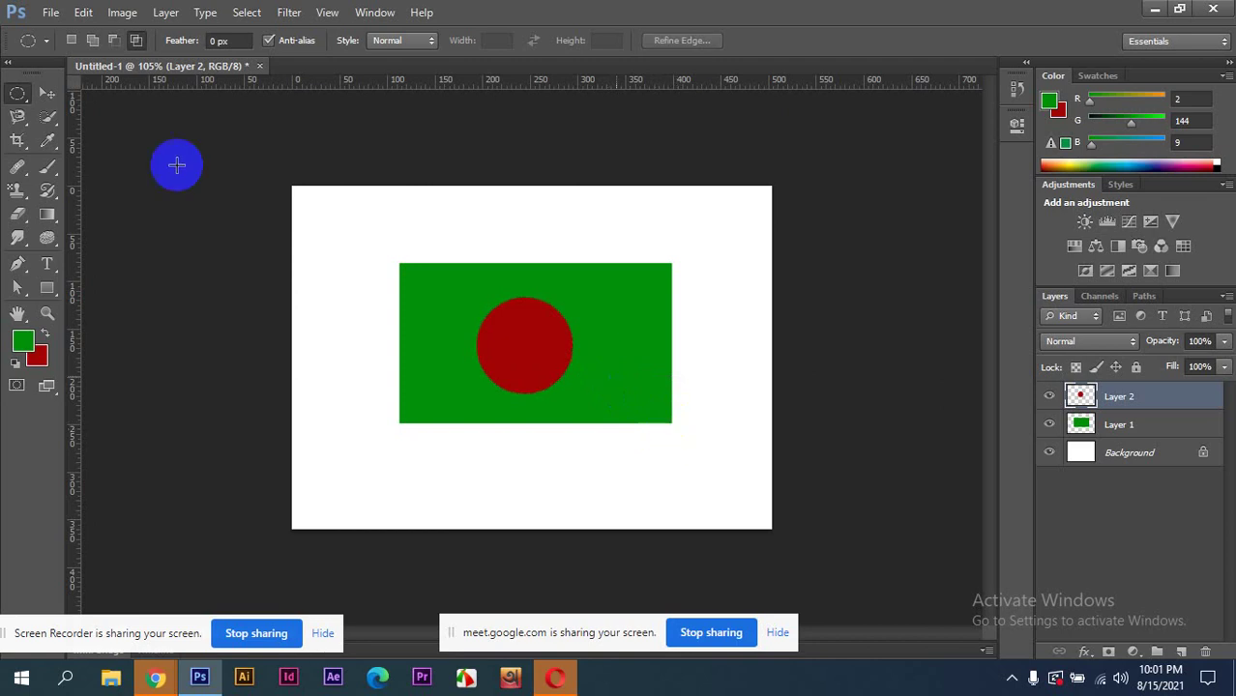
- Move the red circle and the green rectangle separately, leaving the circle centered on the rectangle
click(47, 93)
drag(502, 354, 520, 385)
drag(615, 329, 659, 378)
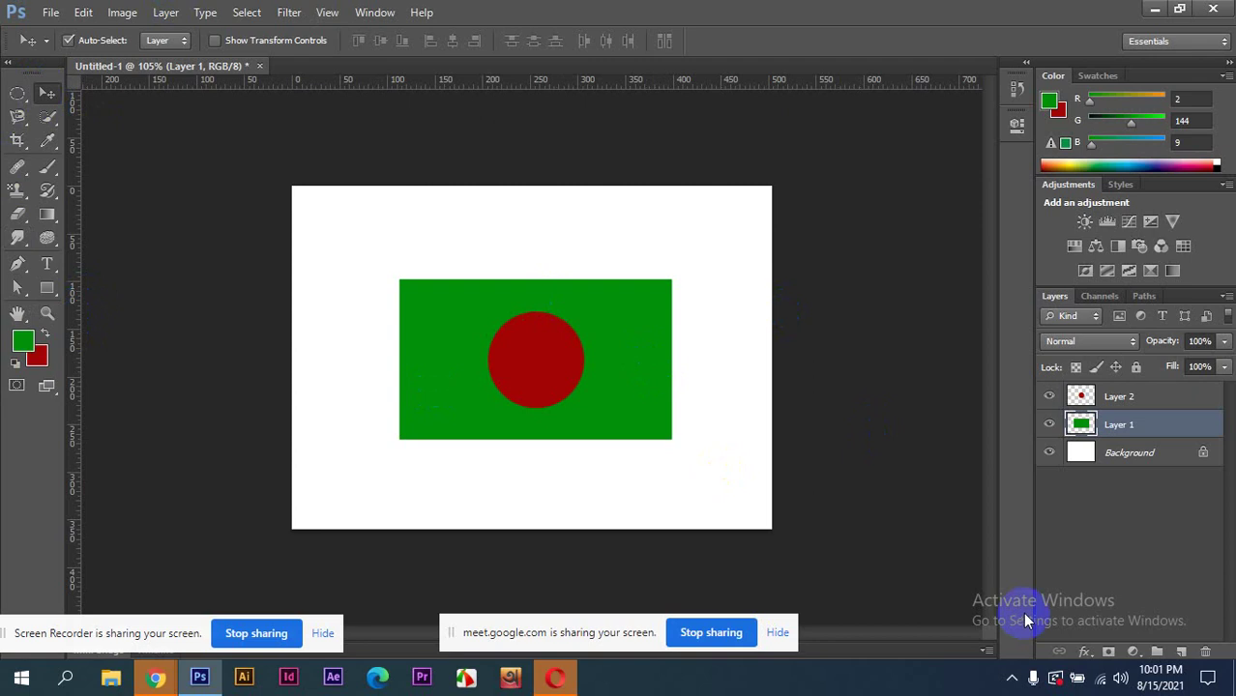
- Reset the foreground and background colors to the default black and white
key(d)
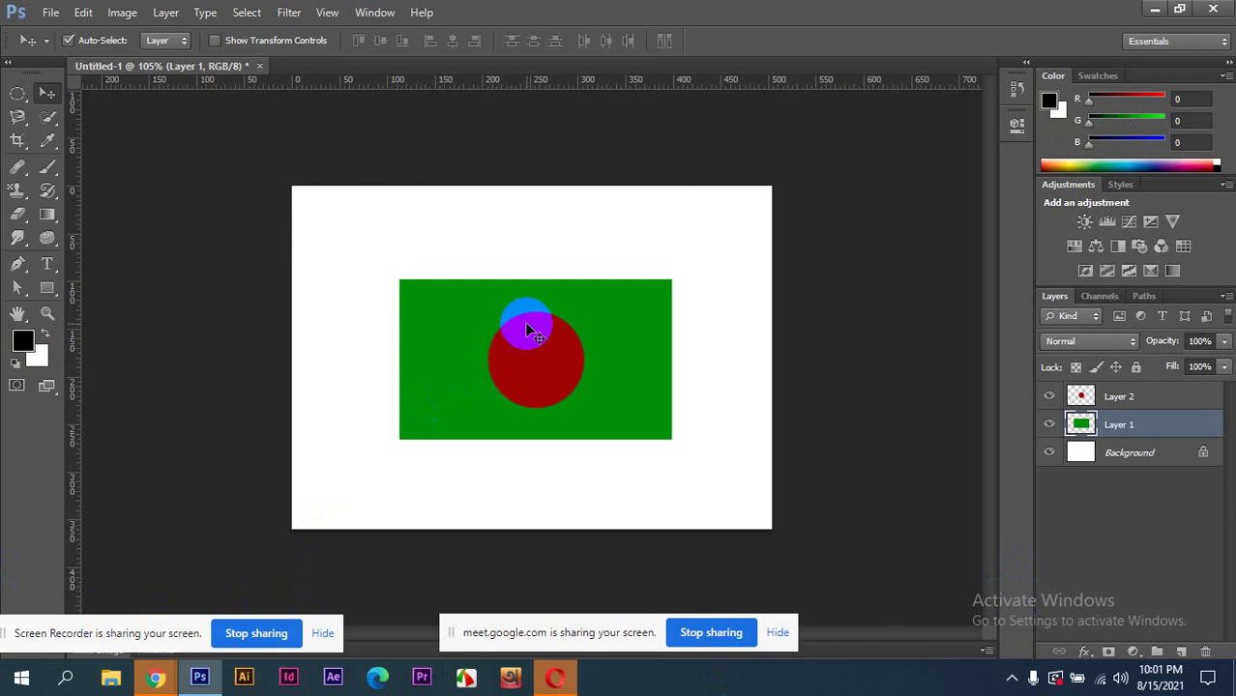
drag(527, 328, 502, 316)
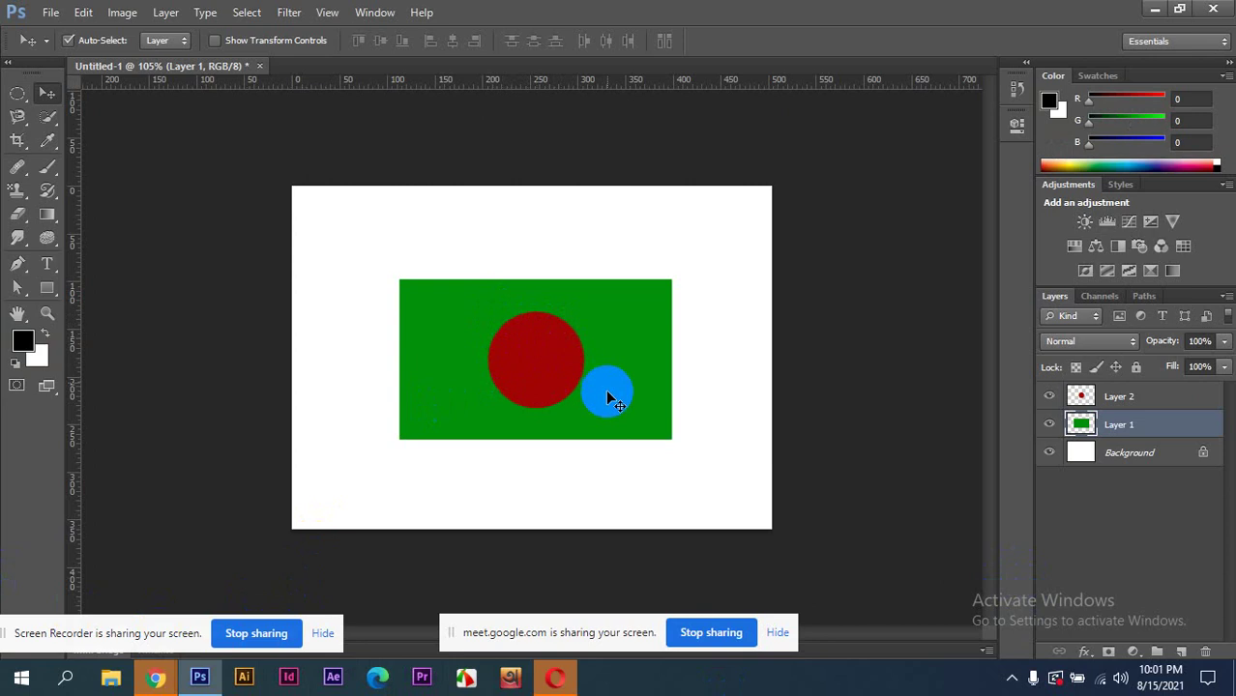
mouse_move(199, 677)
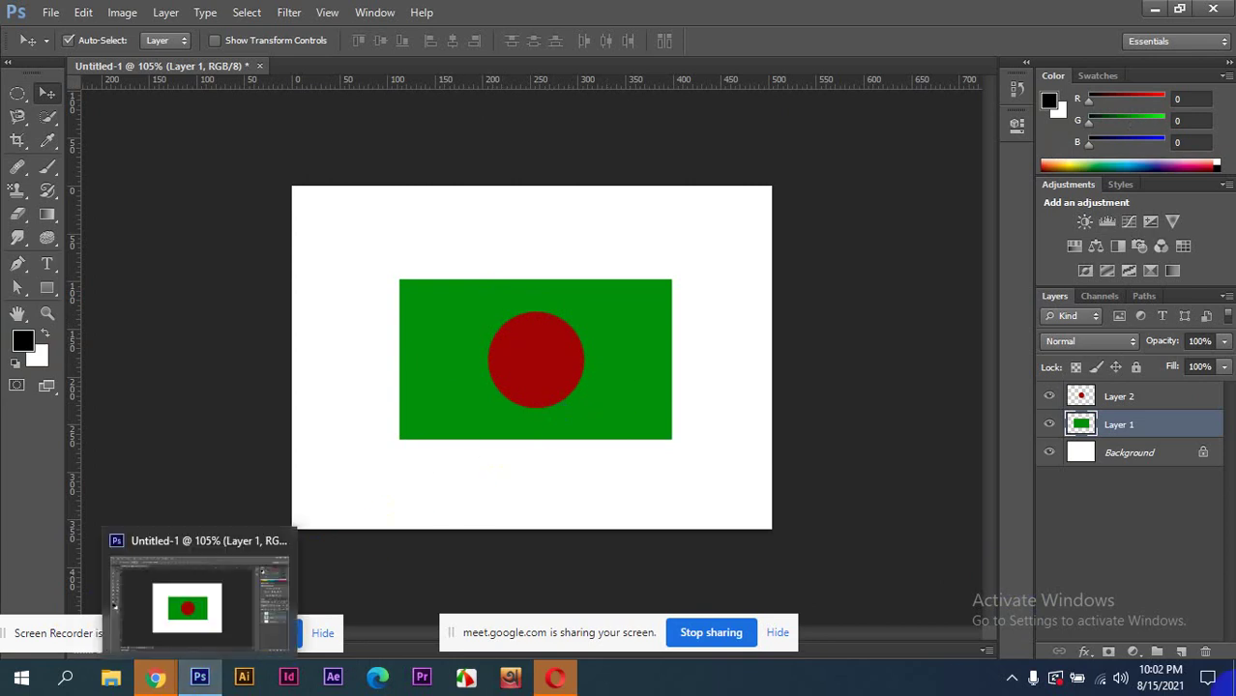
- Delete both the red circle layer and the green rectangle layer, keeping only the background
click(1102, 400)
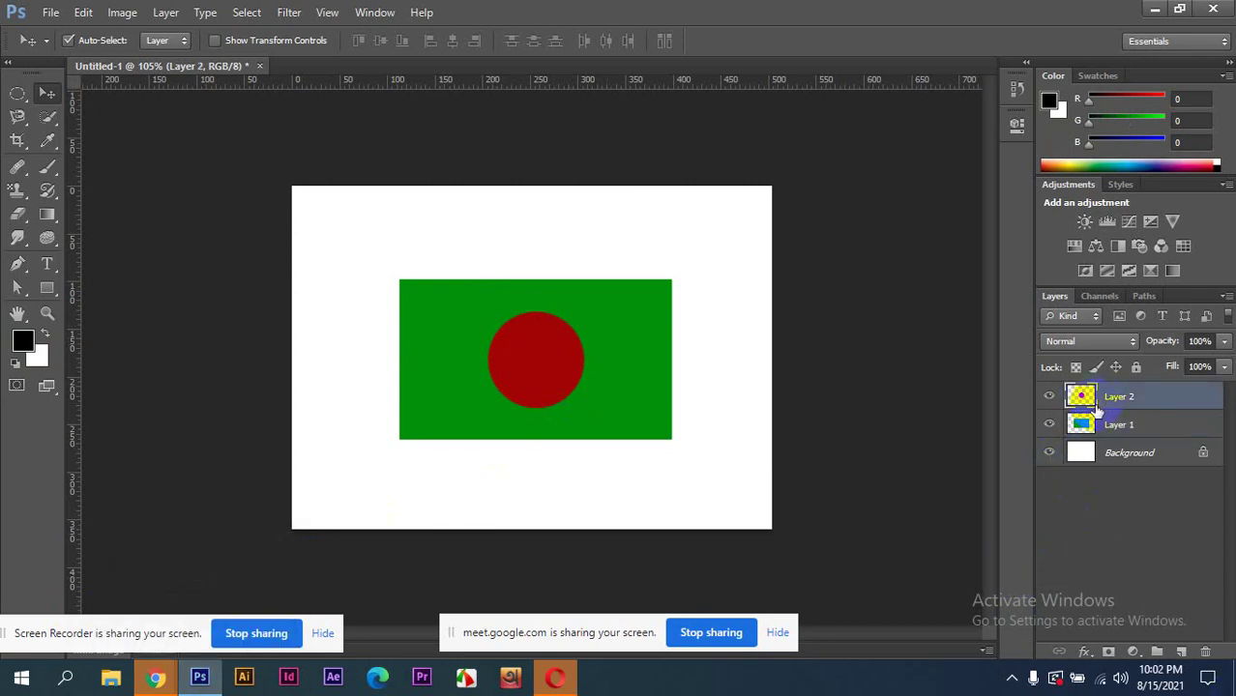
shift+click(1151, 430)
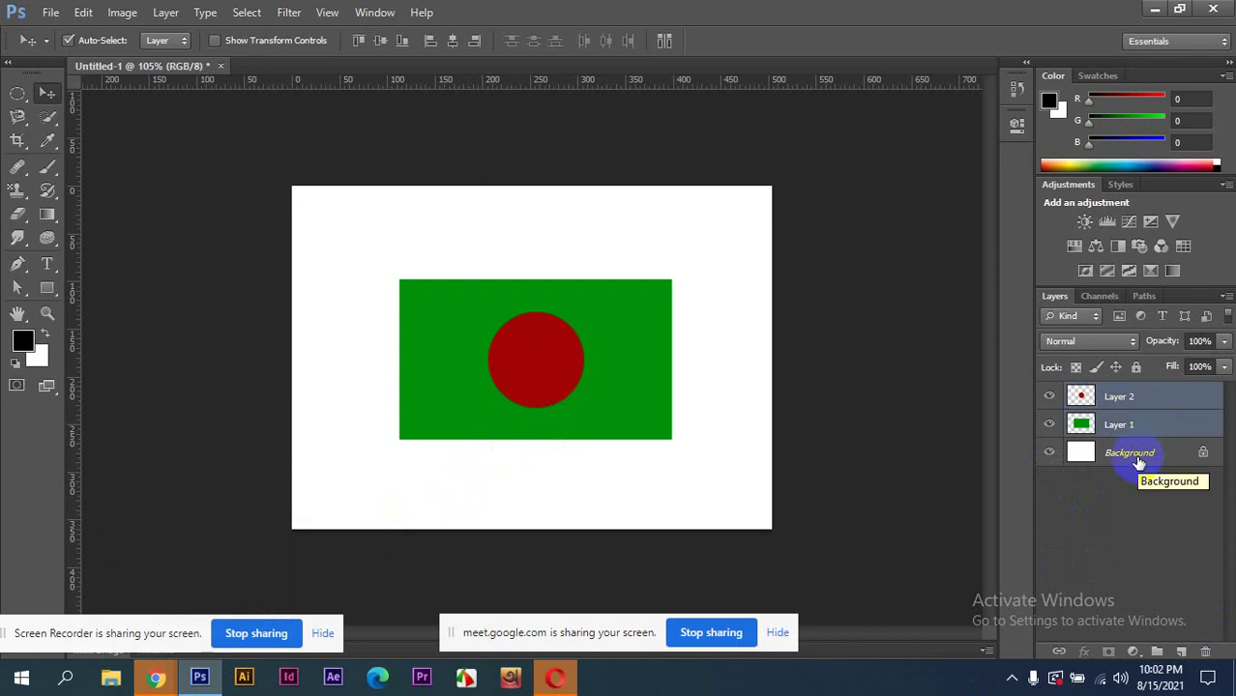
key(Delete)
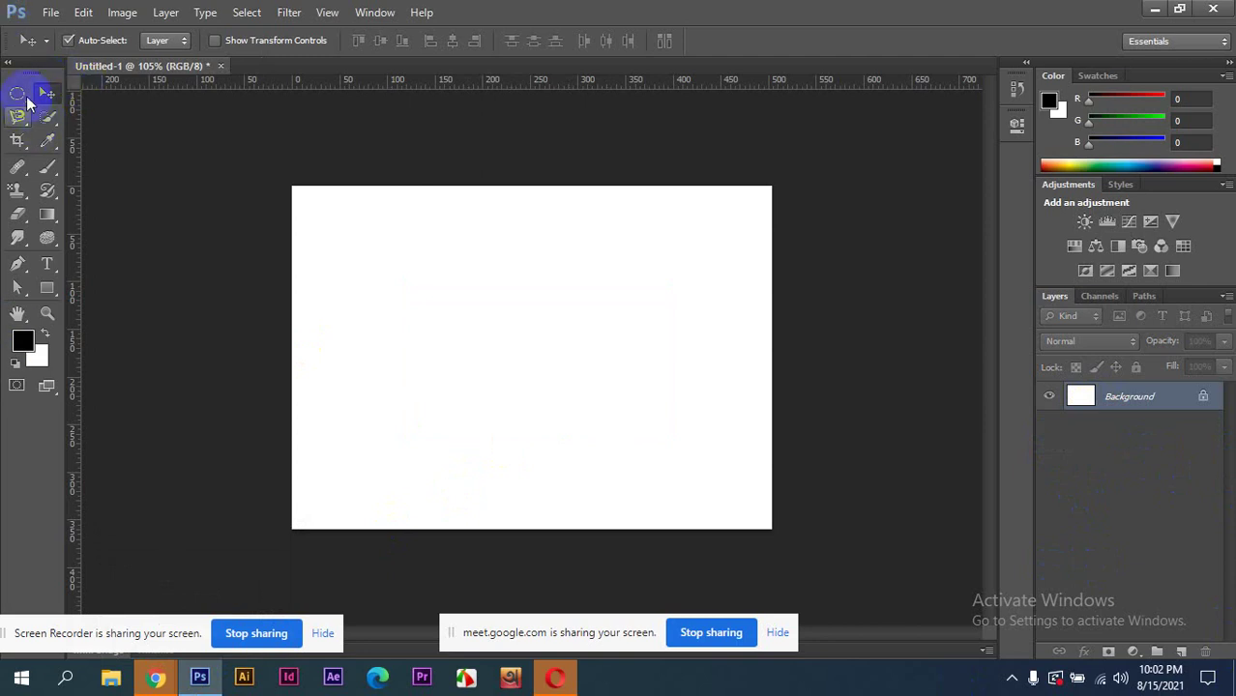
- Activate the Single Row Marquee tool and add a new empty layer above the background
drag(19, 93, 58, 123)
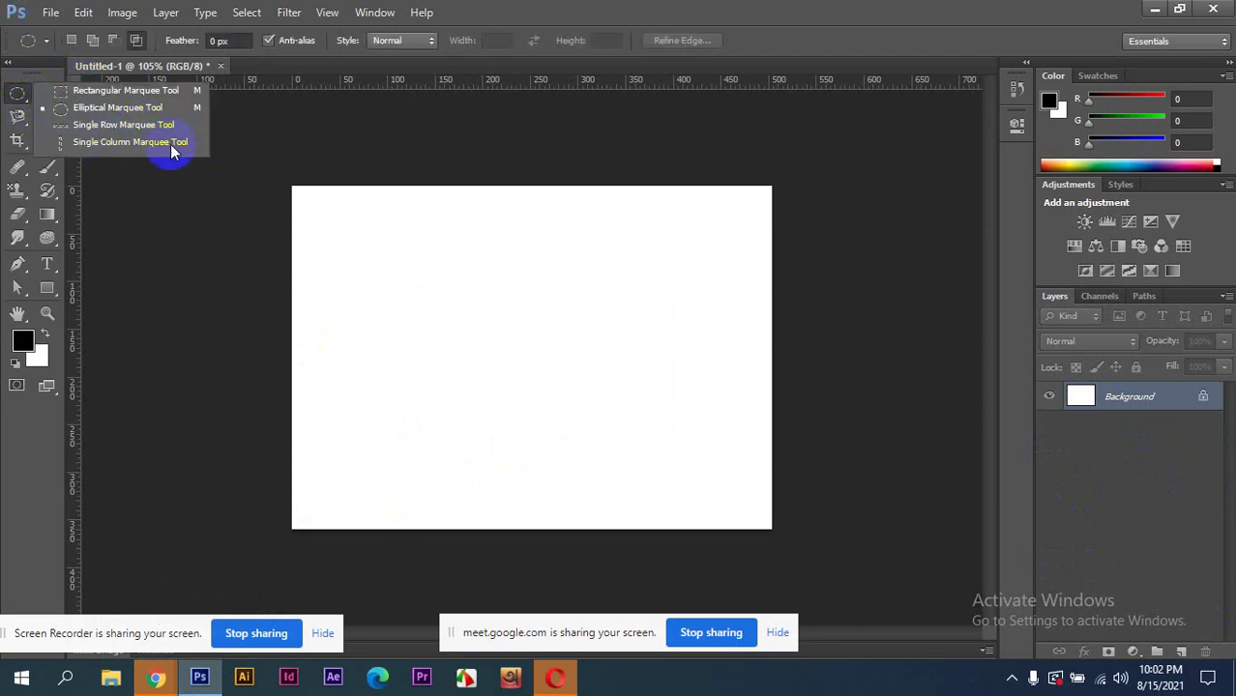
click(112, 125)
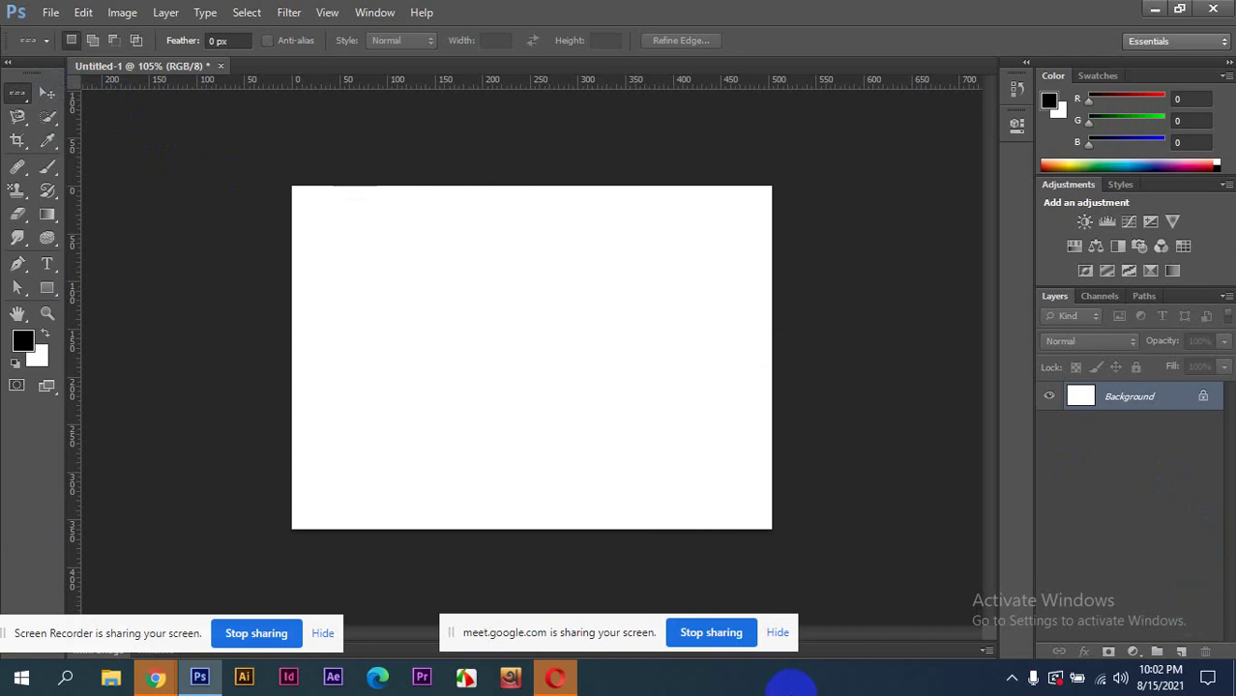
click(1181, 653)
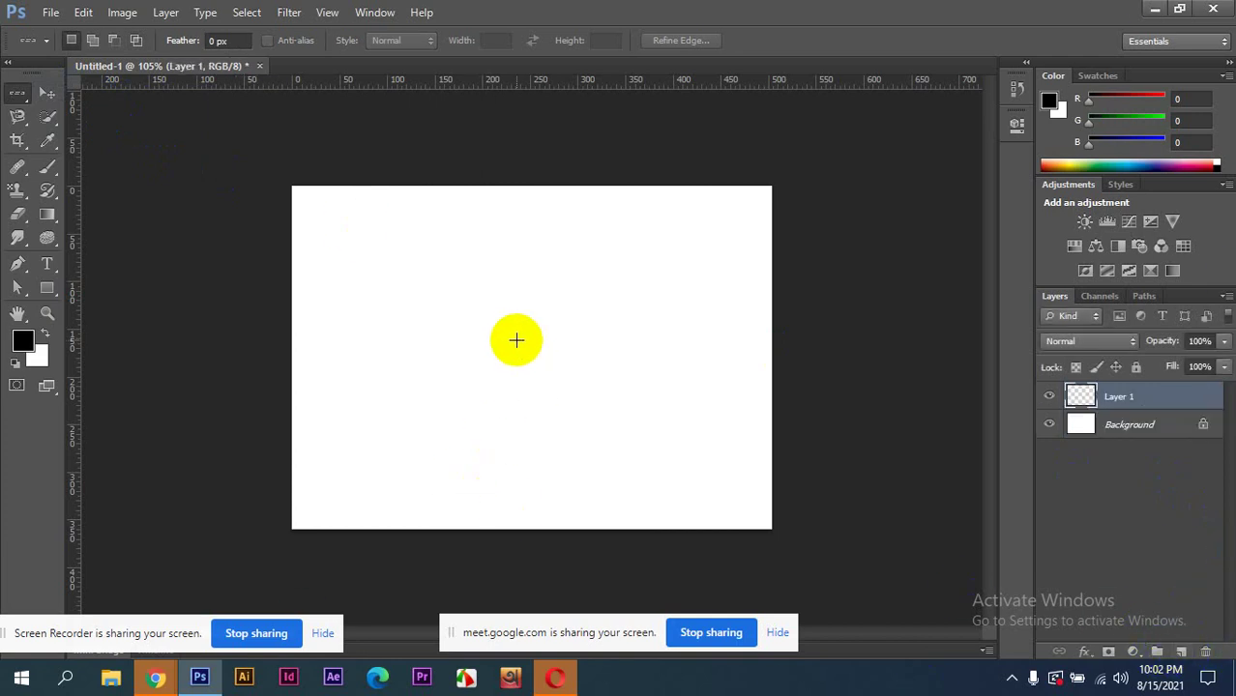
- Set the foreground color to dark green, hex 477c03
click(23, 343)
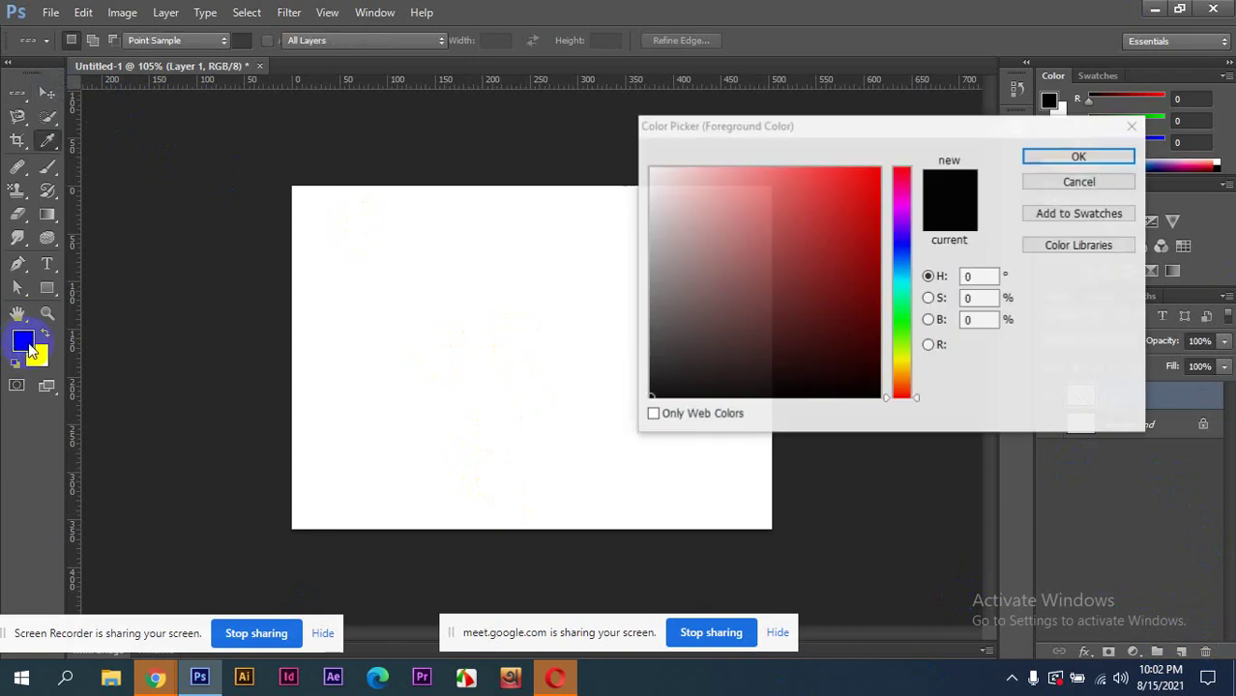
click(904, 345)
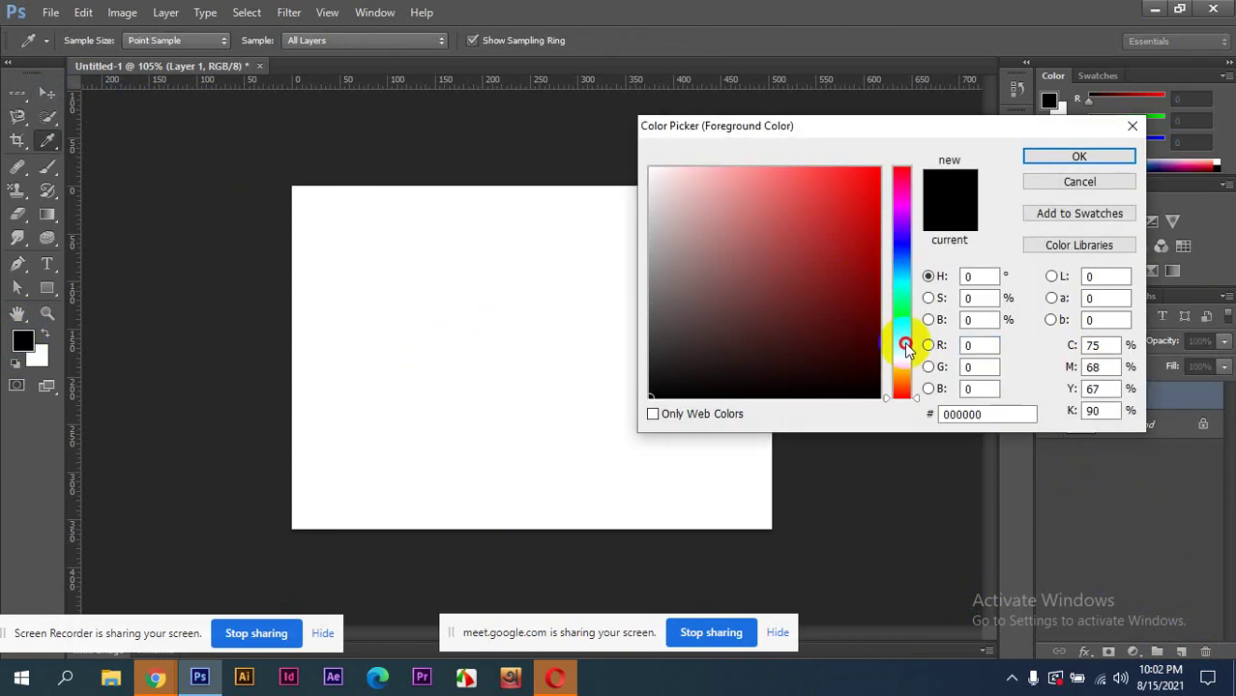
click(874, 286)
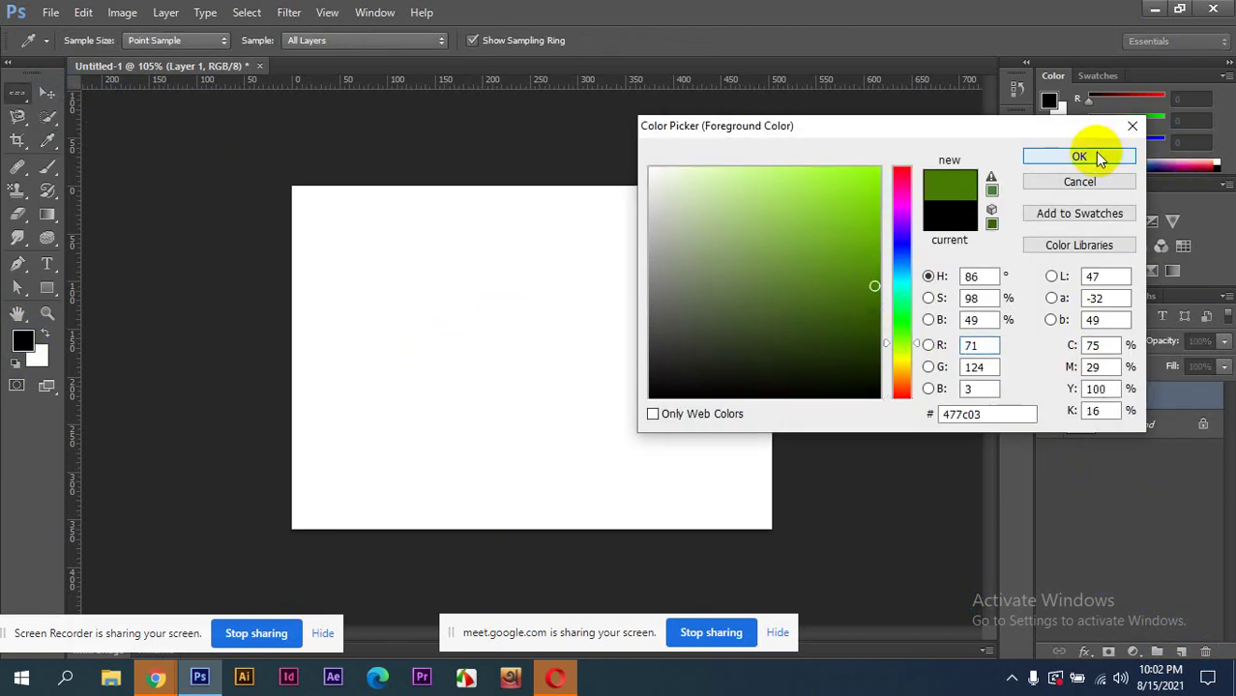
click(1080, 157)
key(m)
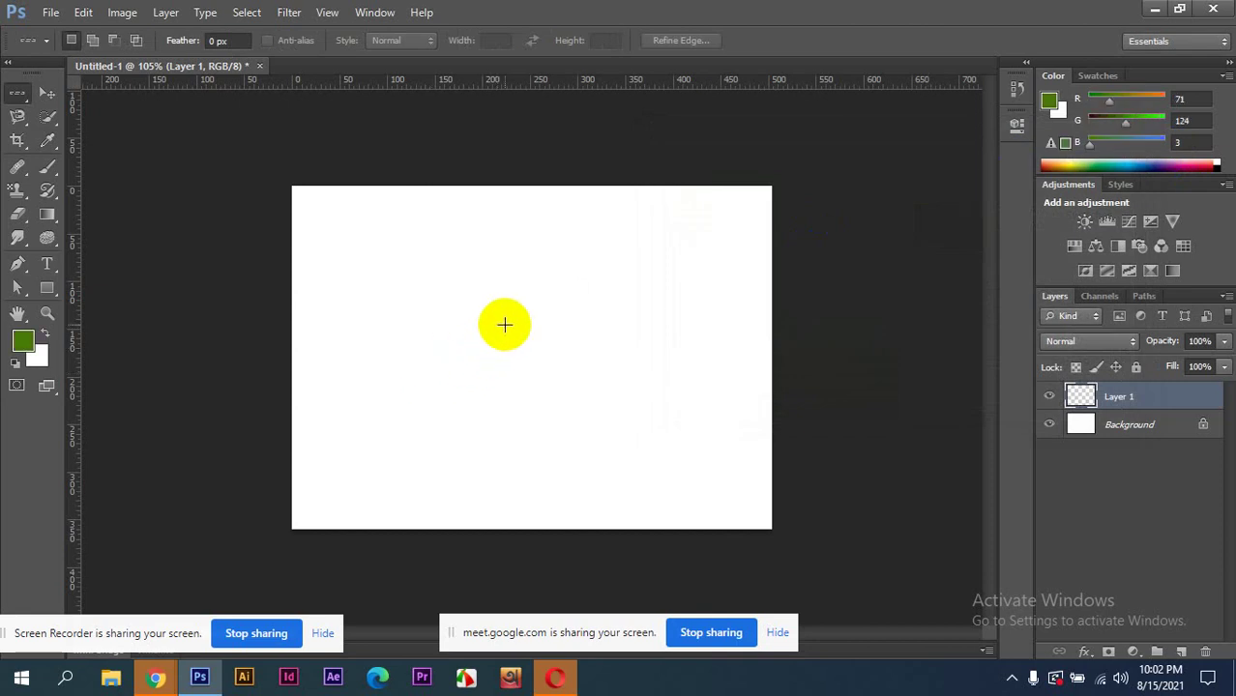
- Select a single pixel row slightly above the canvas middle, fill it with the green foreground color, and deselect
click(504, 325)
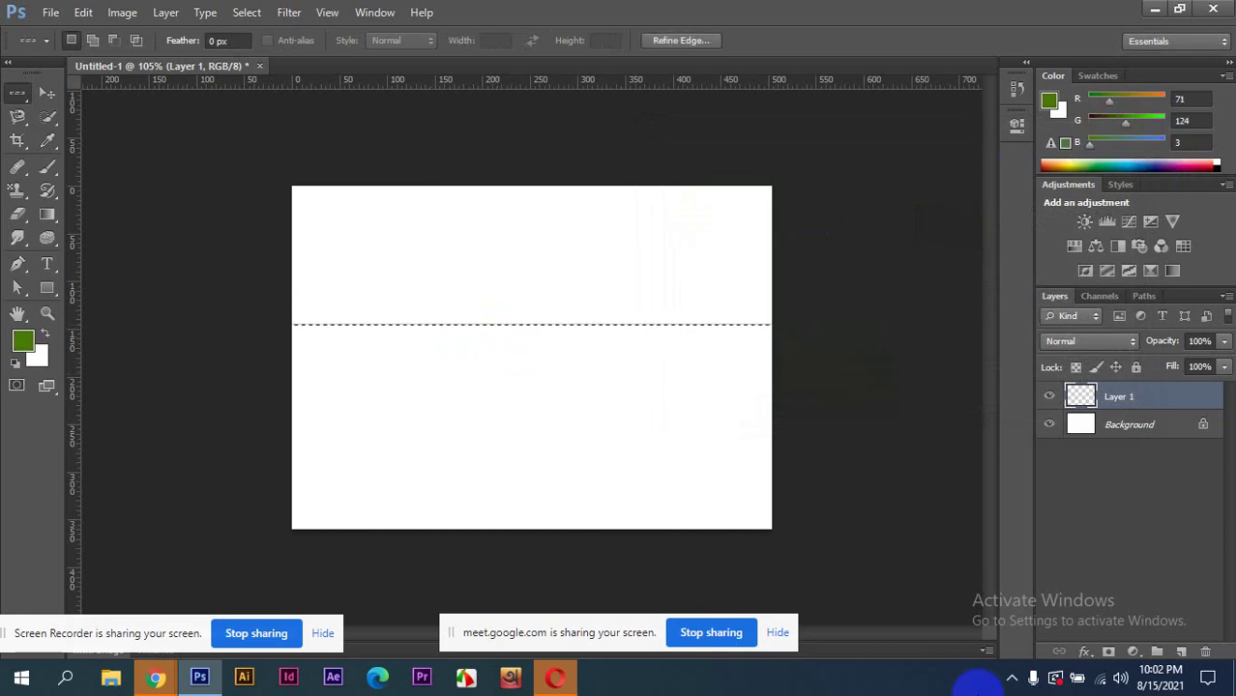
key(alt+BackSpace)
key(ctrl+d)
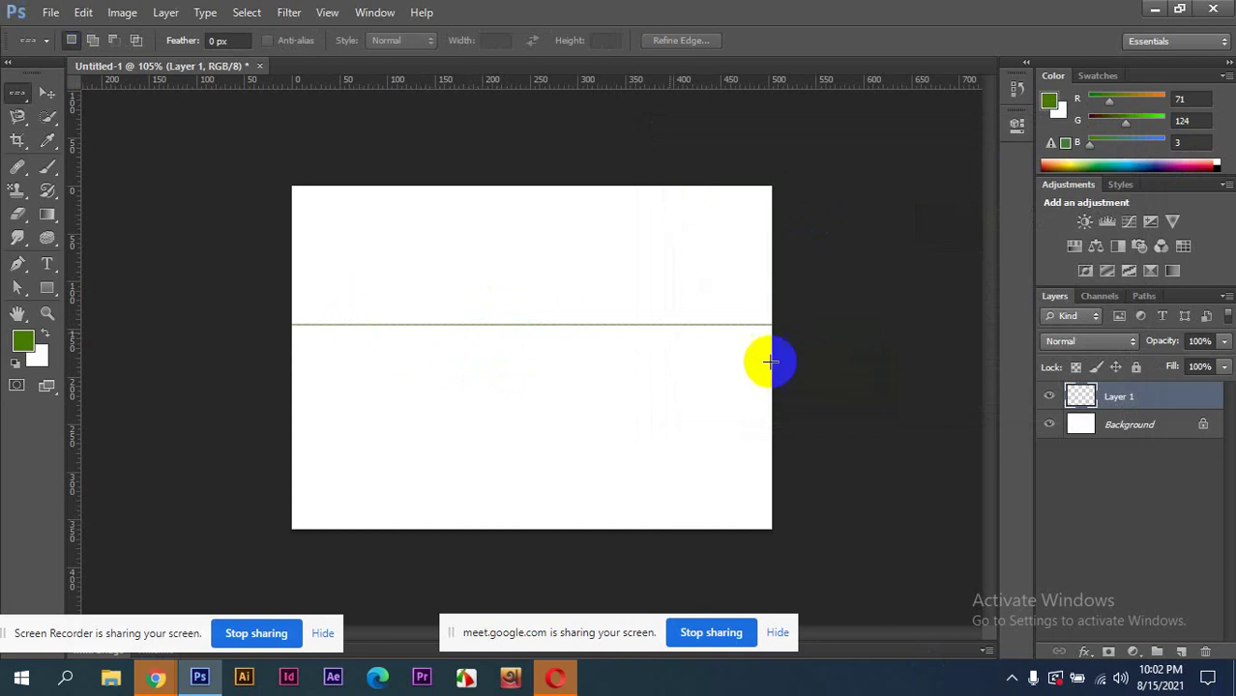
- Select a single pixel column near the canvas center with the Single Column Marquee tool, fill it with the green foreground color, and deselect
click(17, 101)
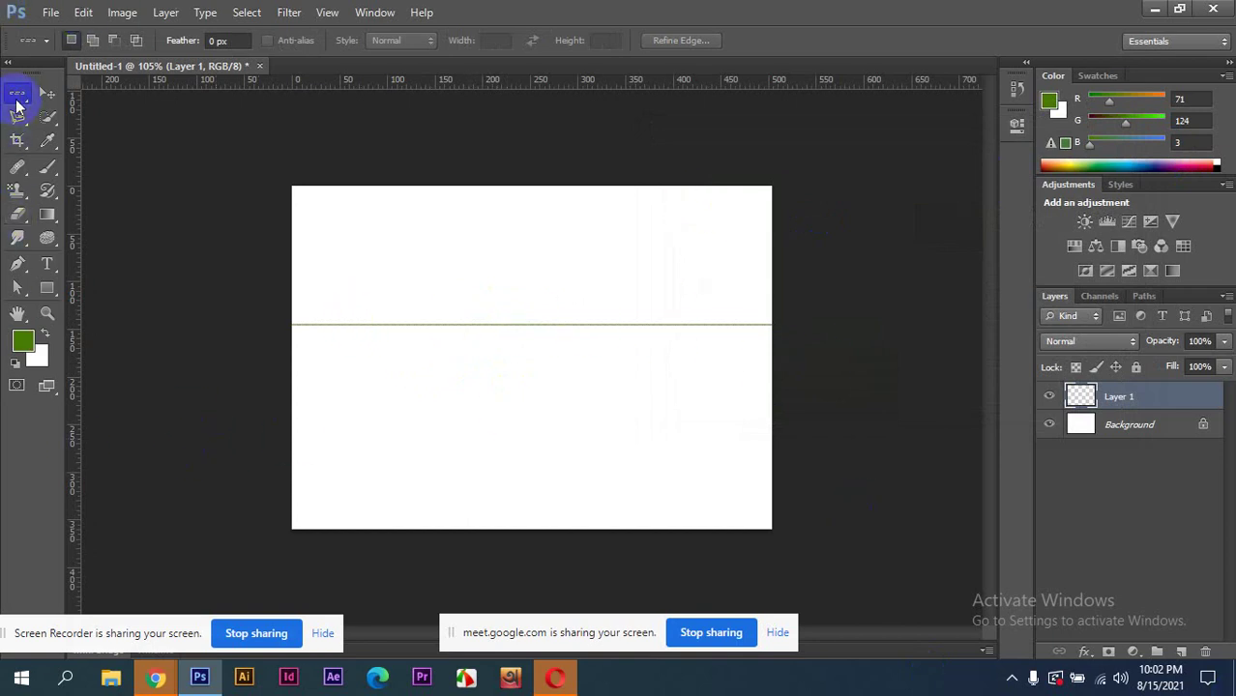
right_click(16, 102)
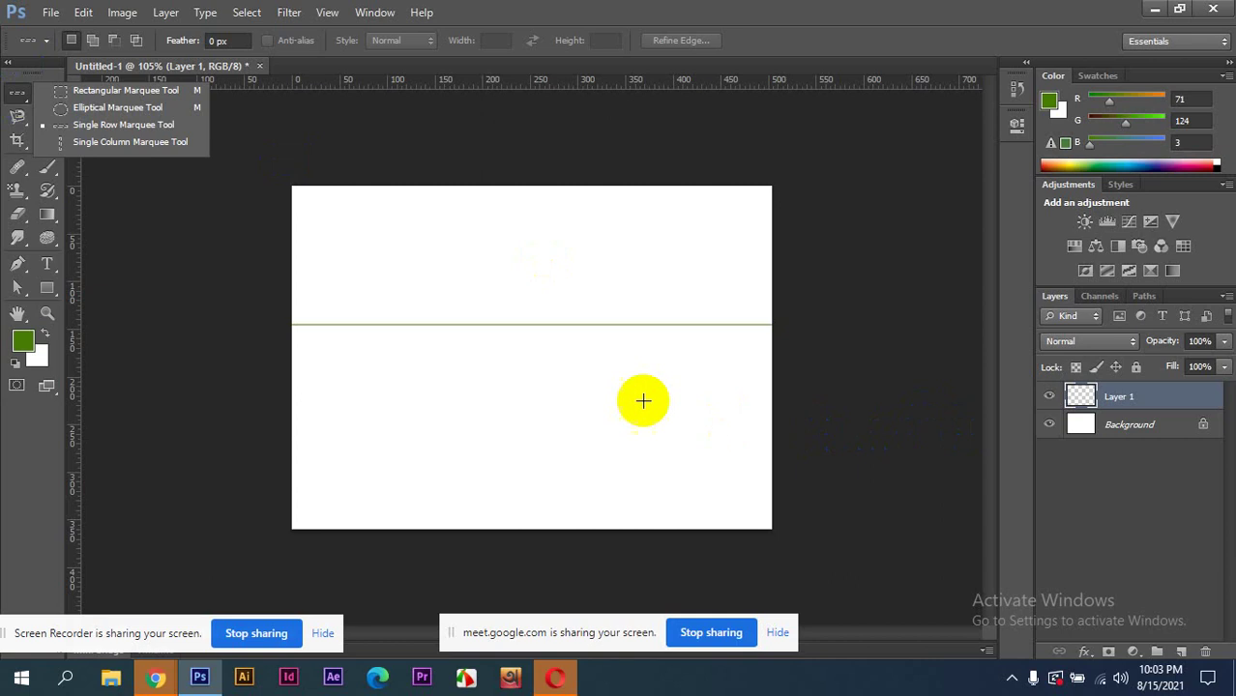
drag(290, 304, 304, 326)
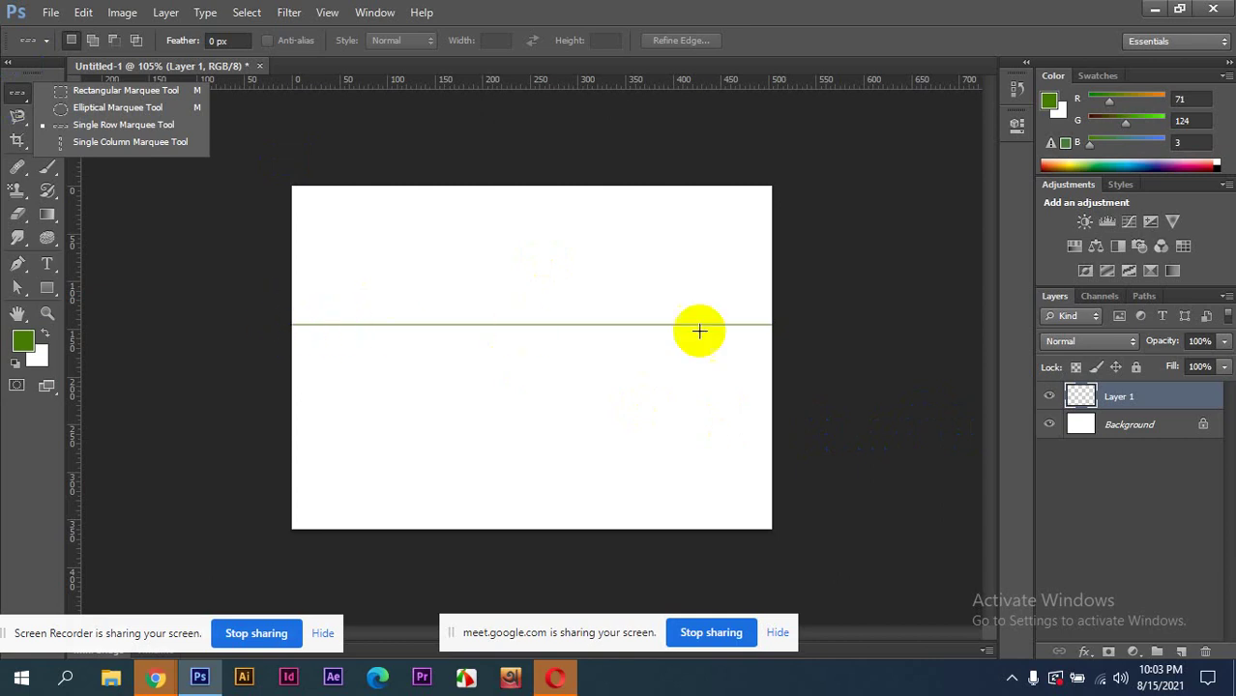
mouse_move(699, 330)
mouse_down()
mouse_move(902, 345)
mouse_move(847, 391)
mouse_up()
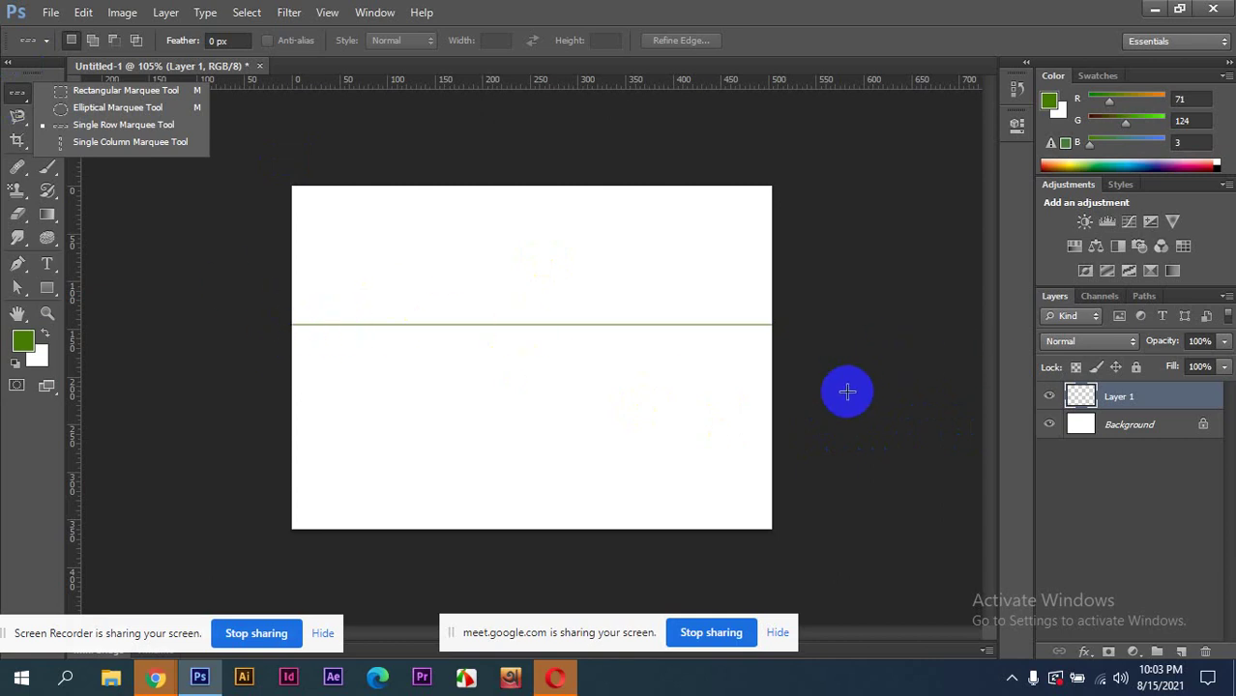
drag(848, 391, 132, 144)
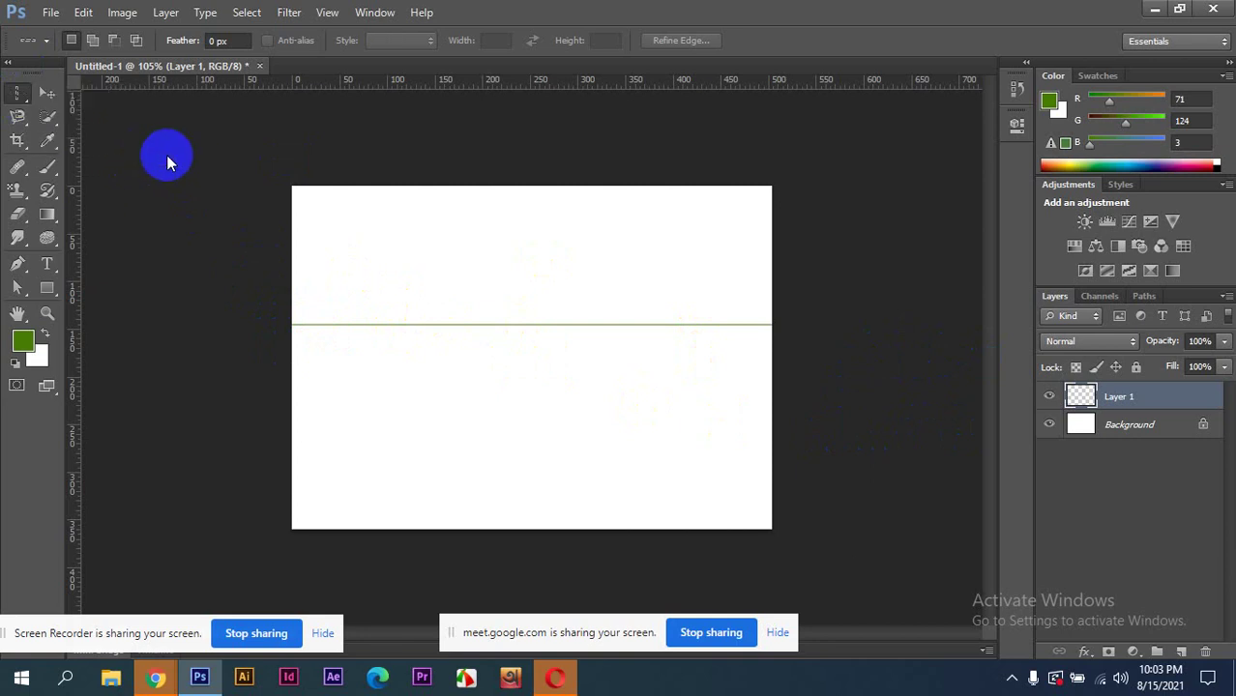
click(515, 281)
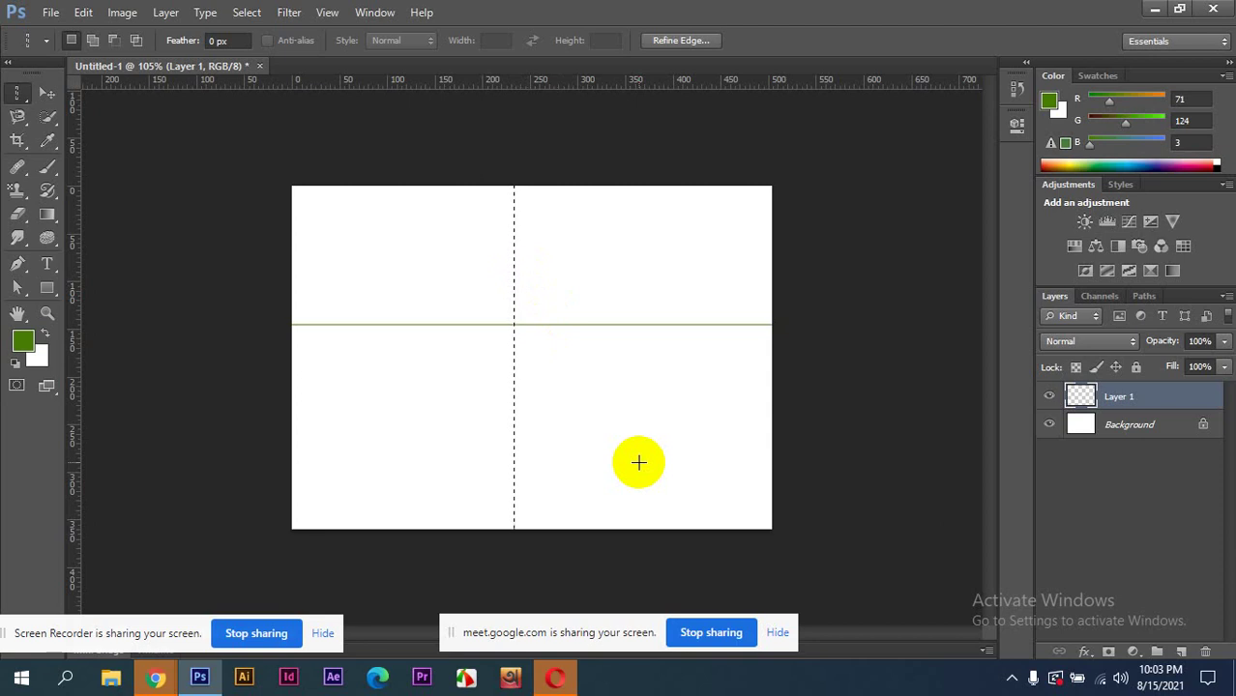
key(alt+BackSpace)
key(ctrl+d)
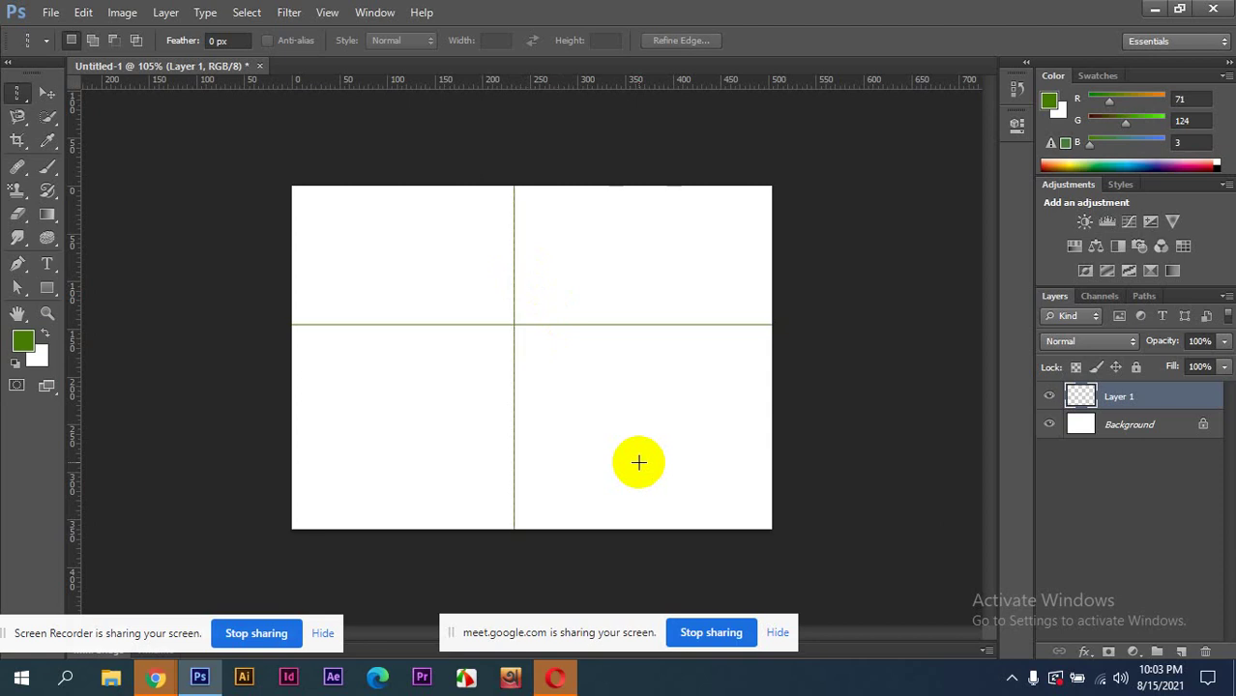
click(47, 95)
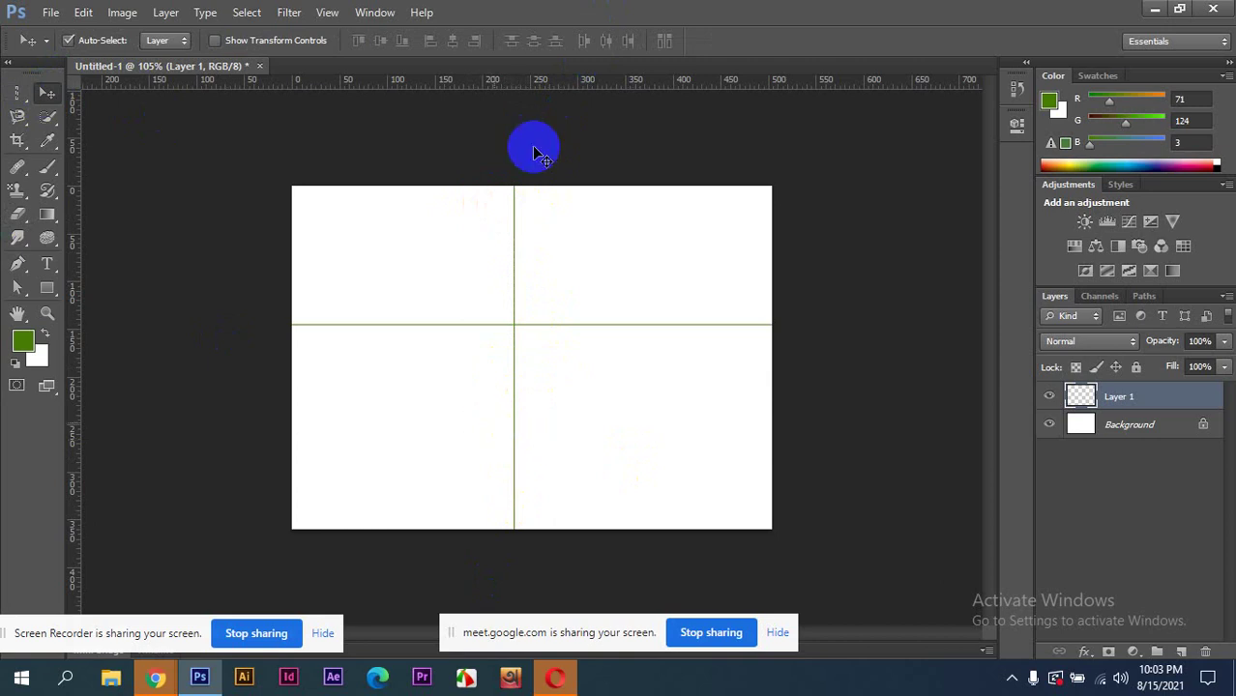
click(511, 171)
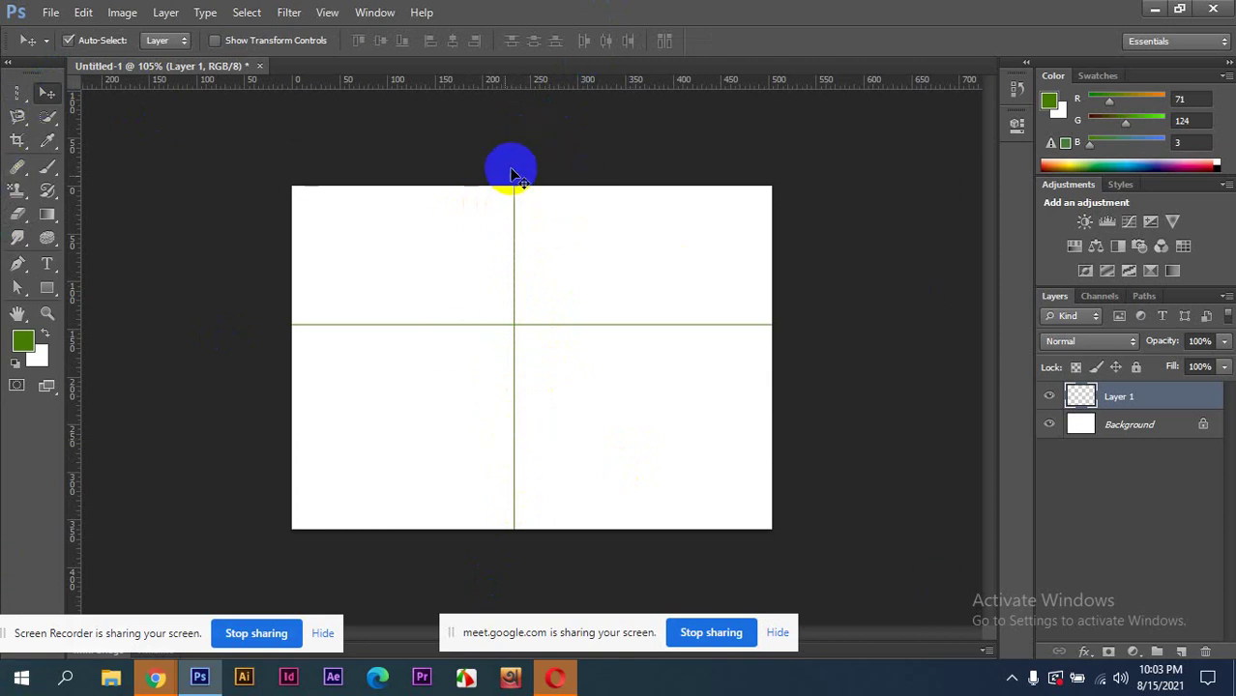
click(518, 124)
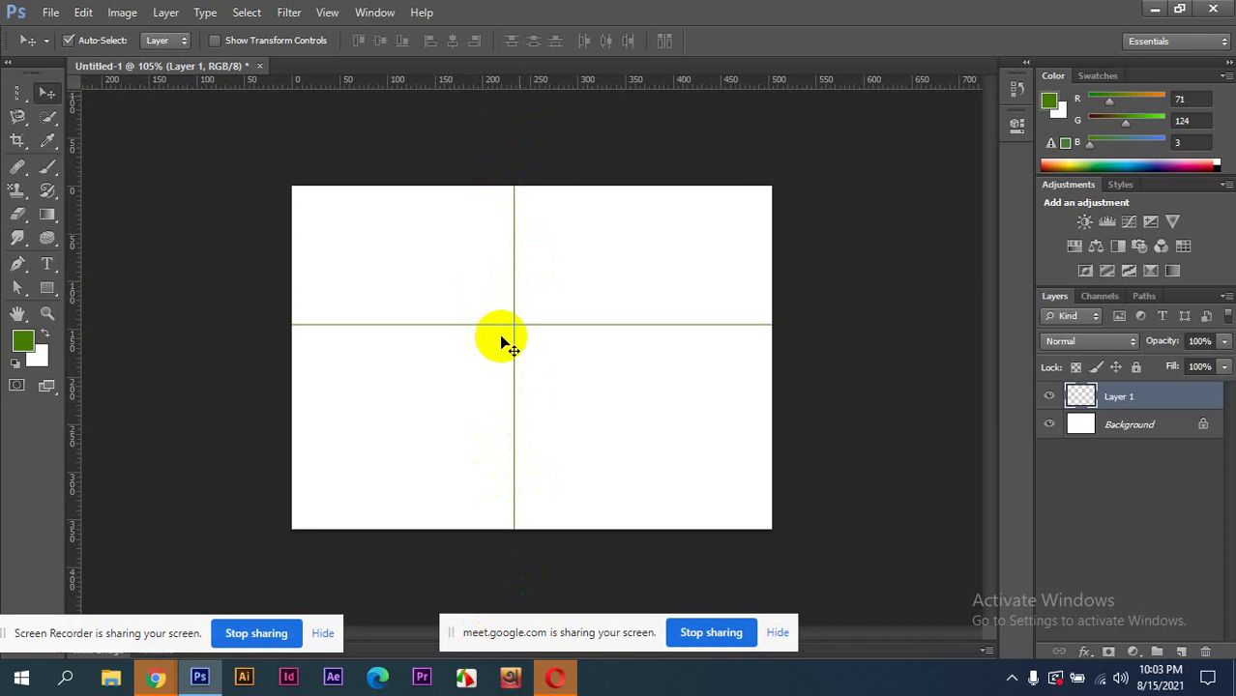
click(510, 124)
click(523, 544)
click(491, 119)
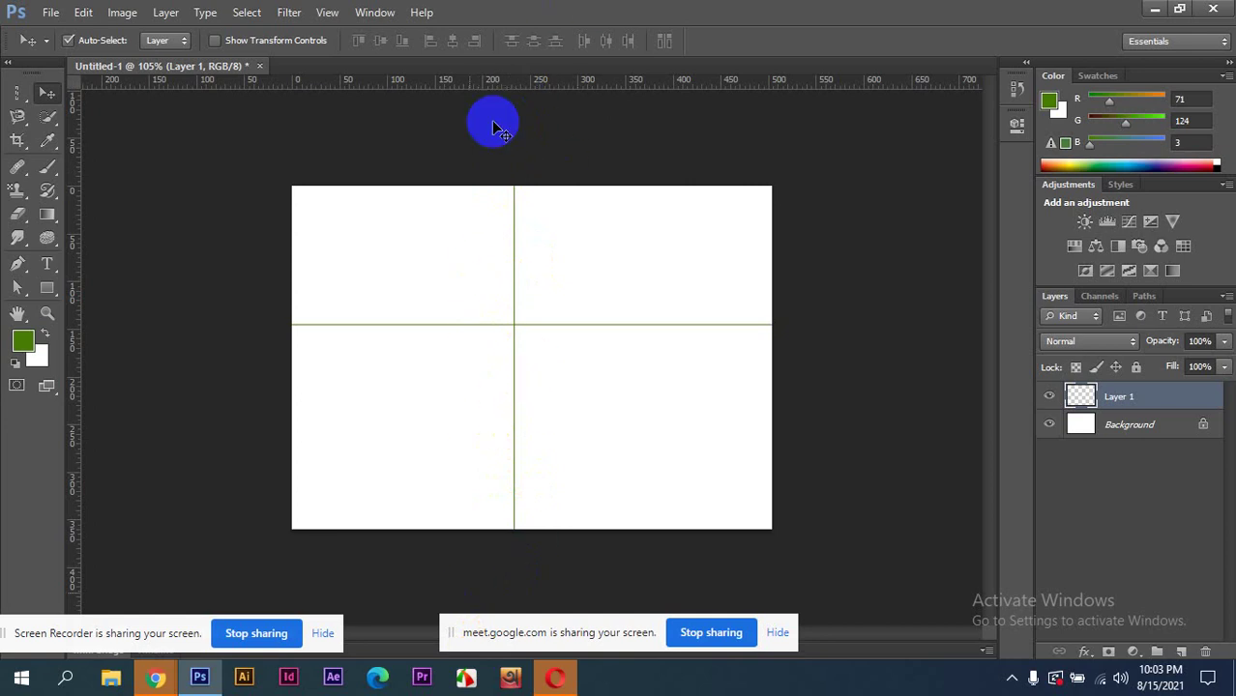
click(551, 133)
click(276, 336)
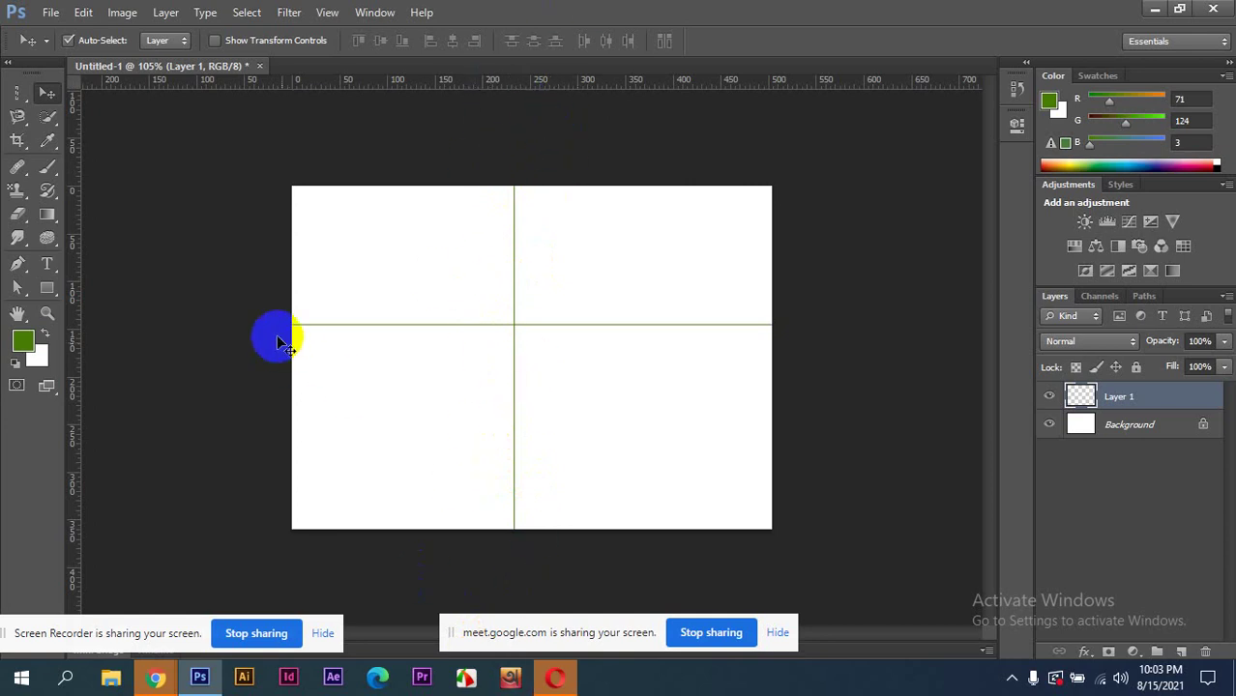
click(861, 398)
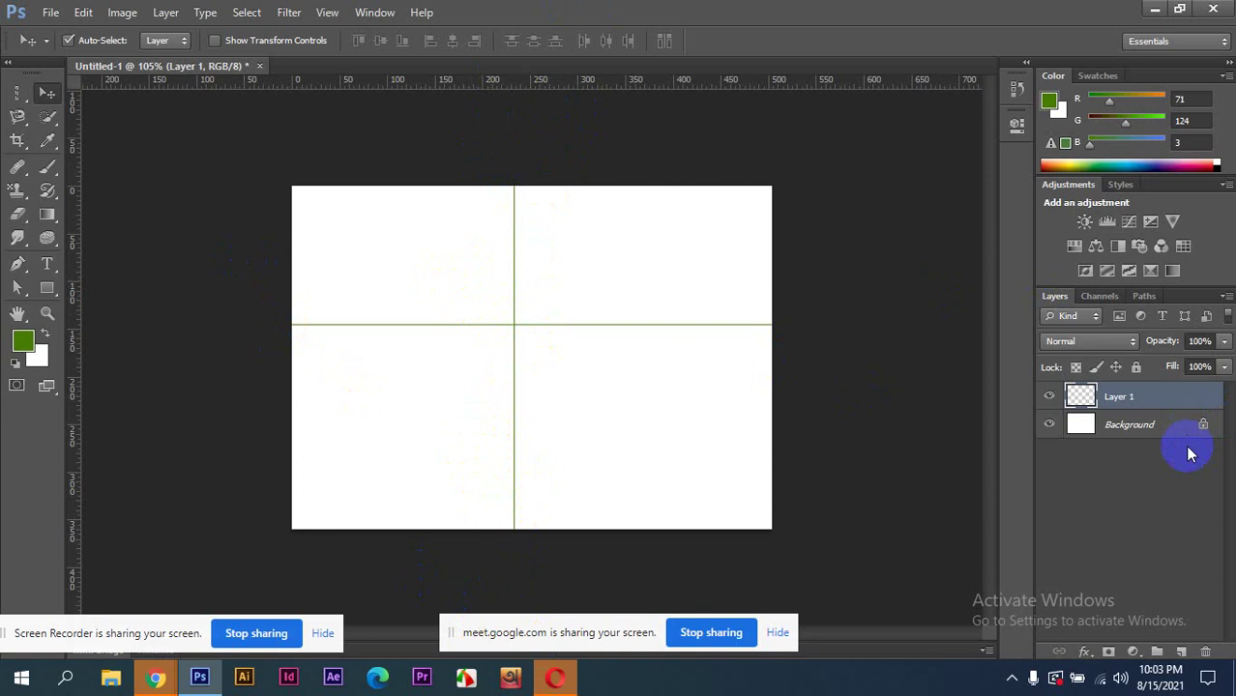
- Step back through the history to remove the two green lines and their layer
click(24, 101)
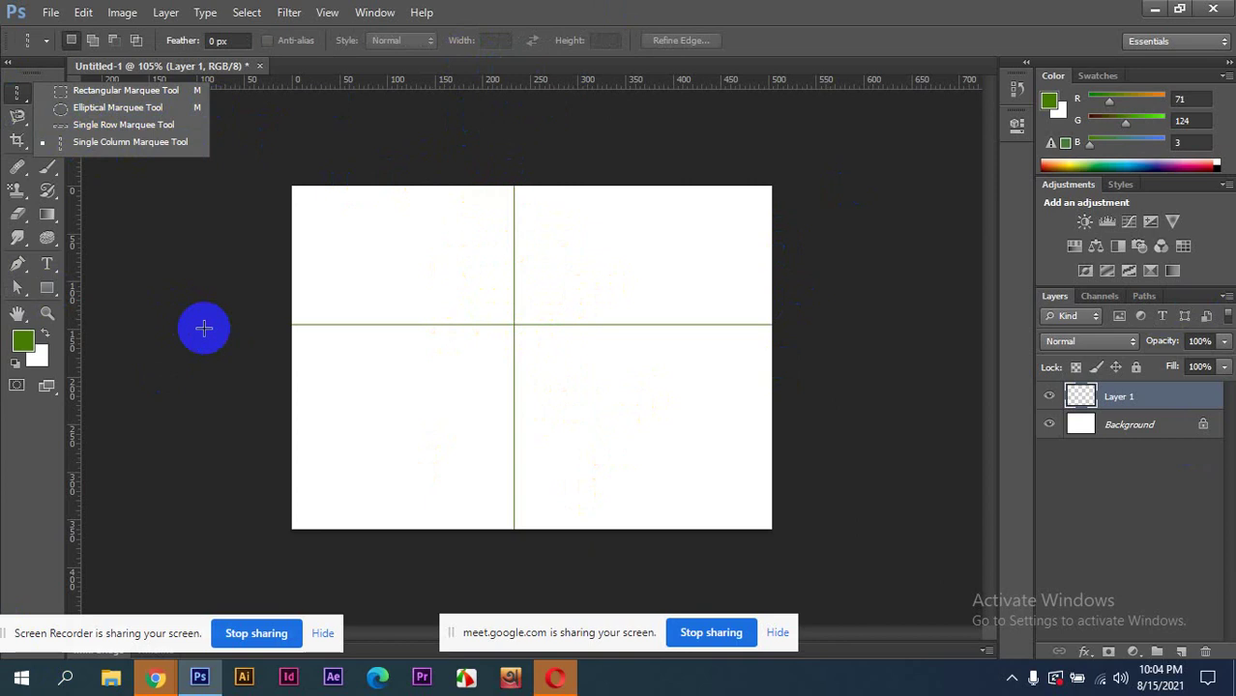
click(13, 99)
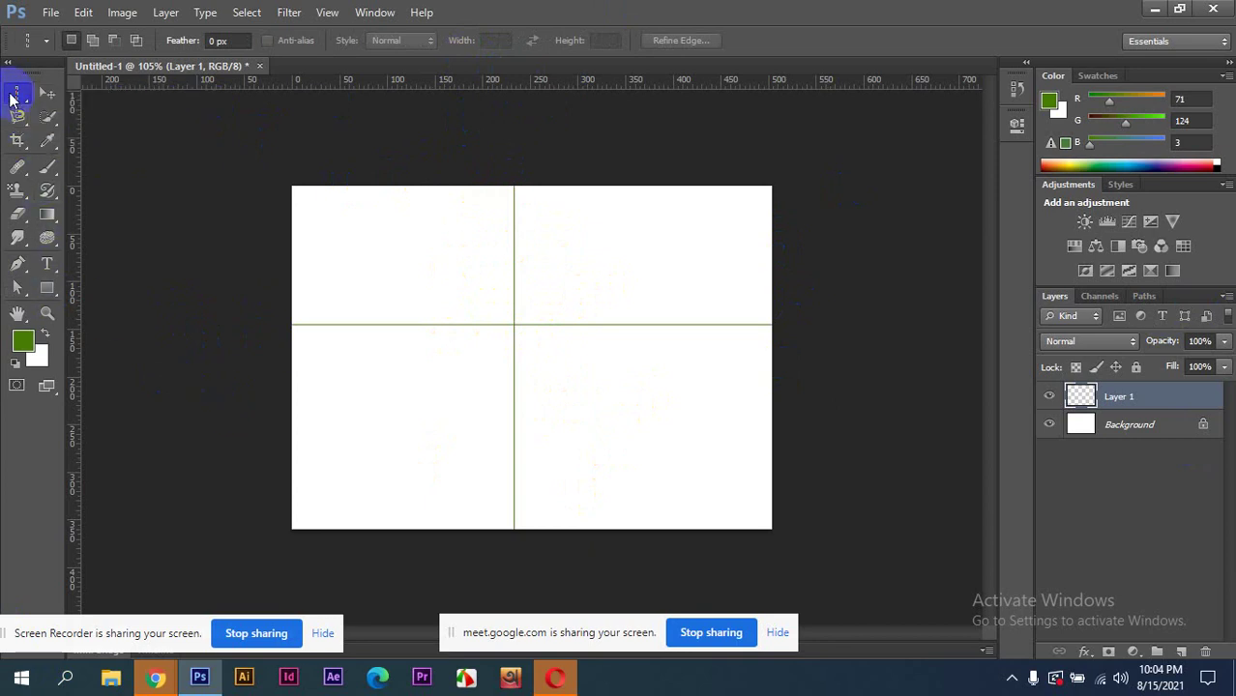
key(ctrl+alt+z)
key(ctrl+alt+z)
key(ctrl+alt+z)
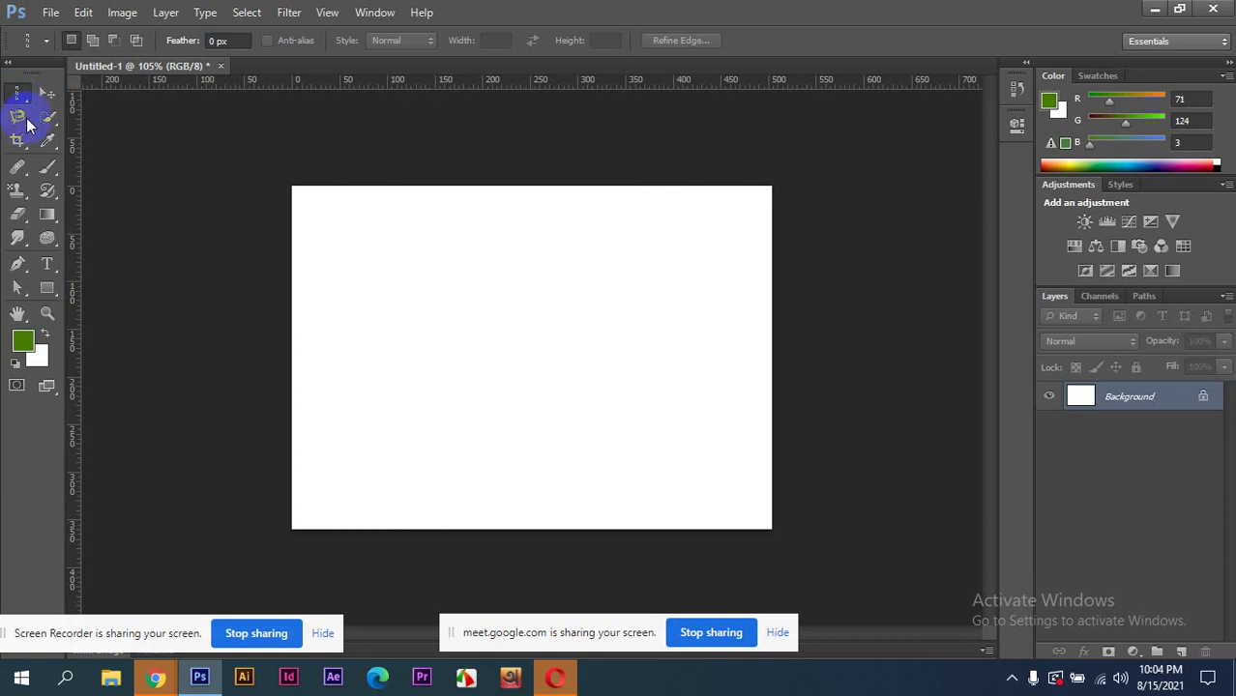
click(27, 123)
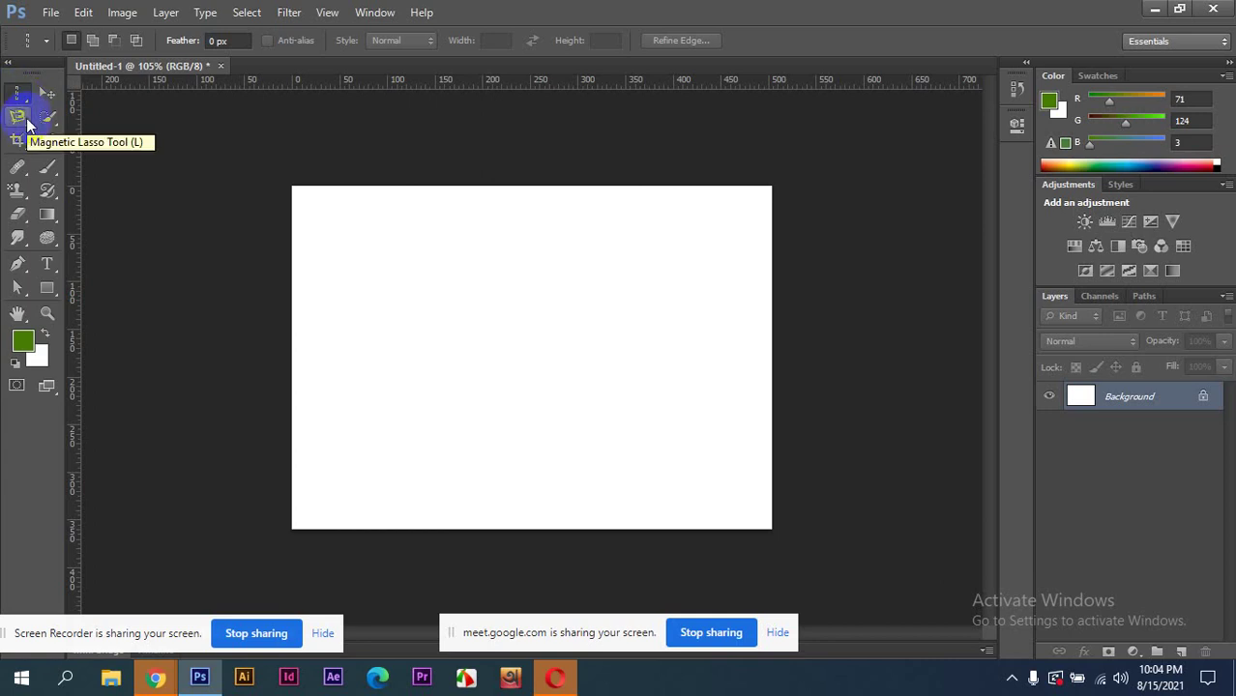
right_click(17, 95)
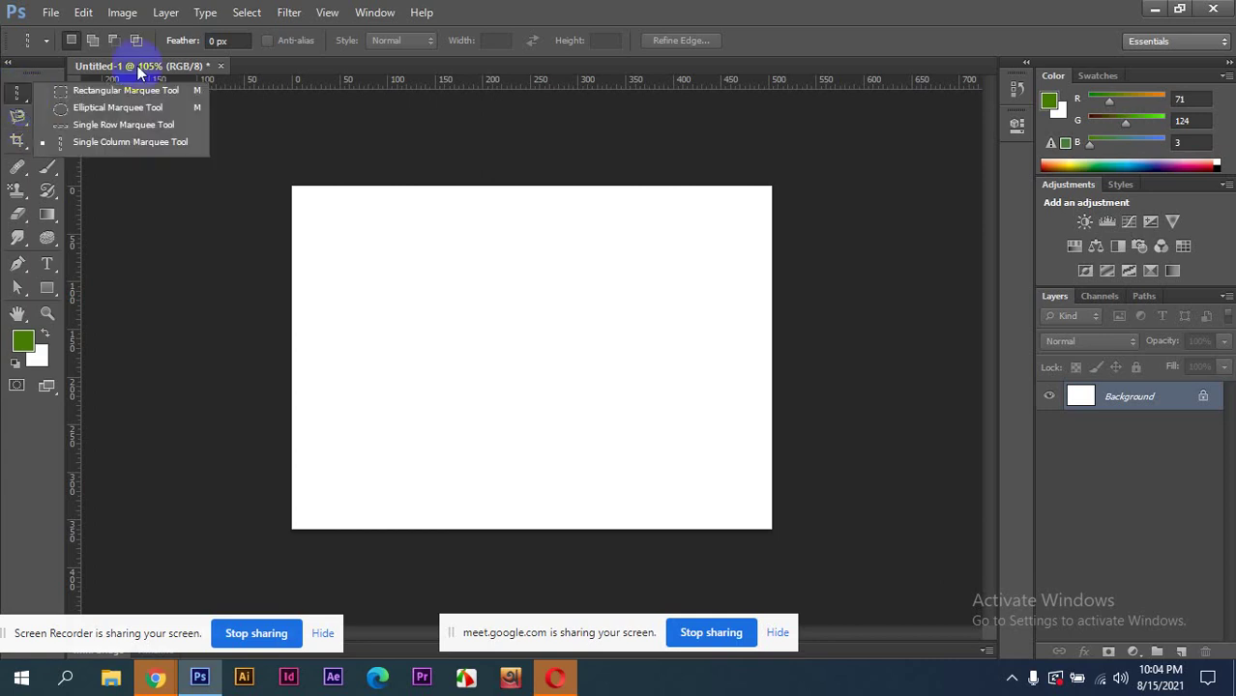
click(21, 93)
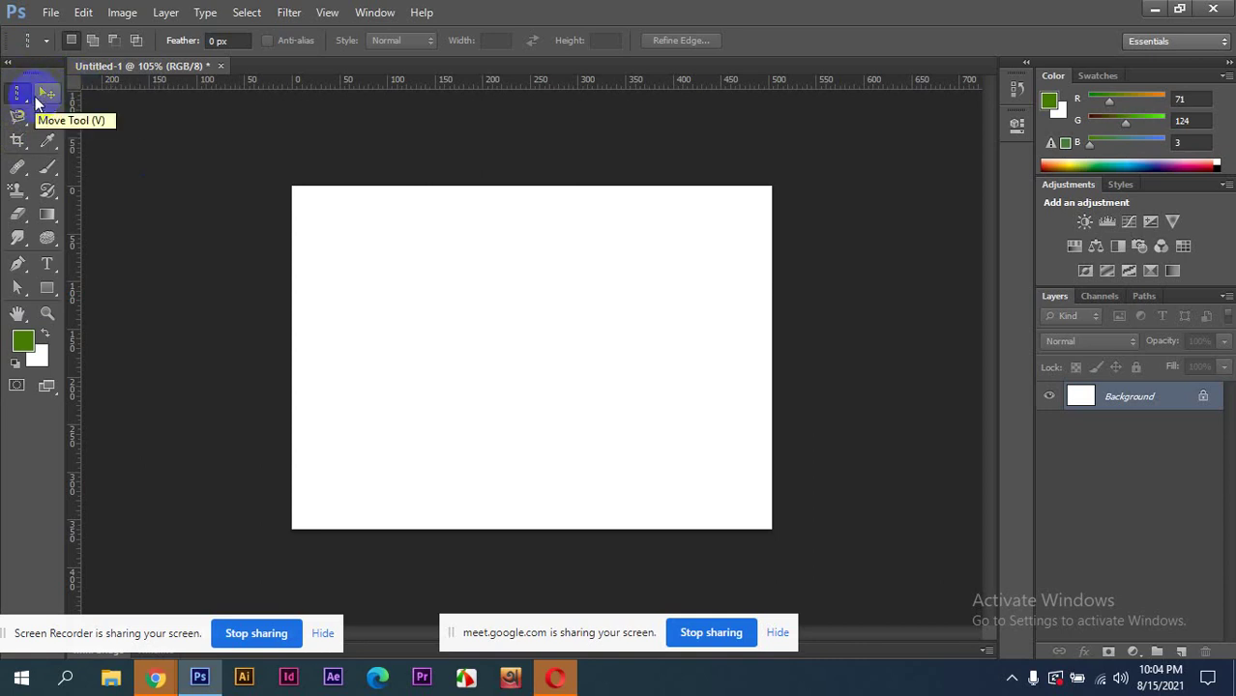
- With the Lasso tool, draw a freehand lobed, flower-like selection on a new layer, fill it with the green foreground color, and deselect
click(26, 128)
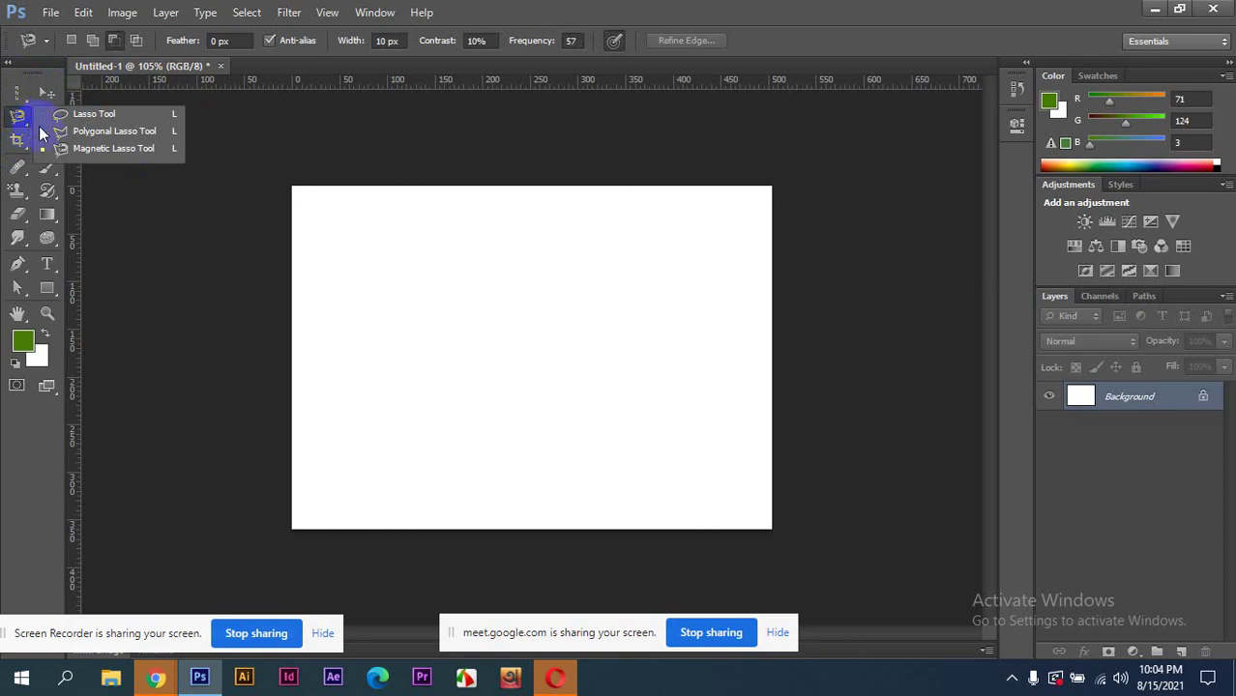
click(114, 114)
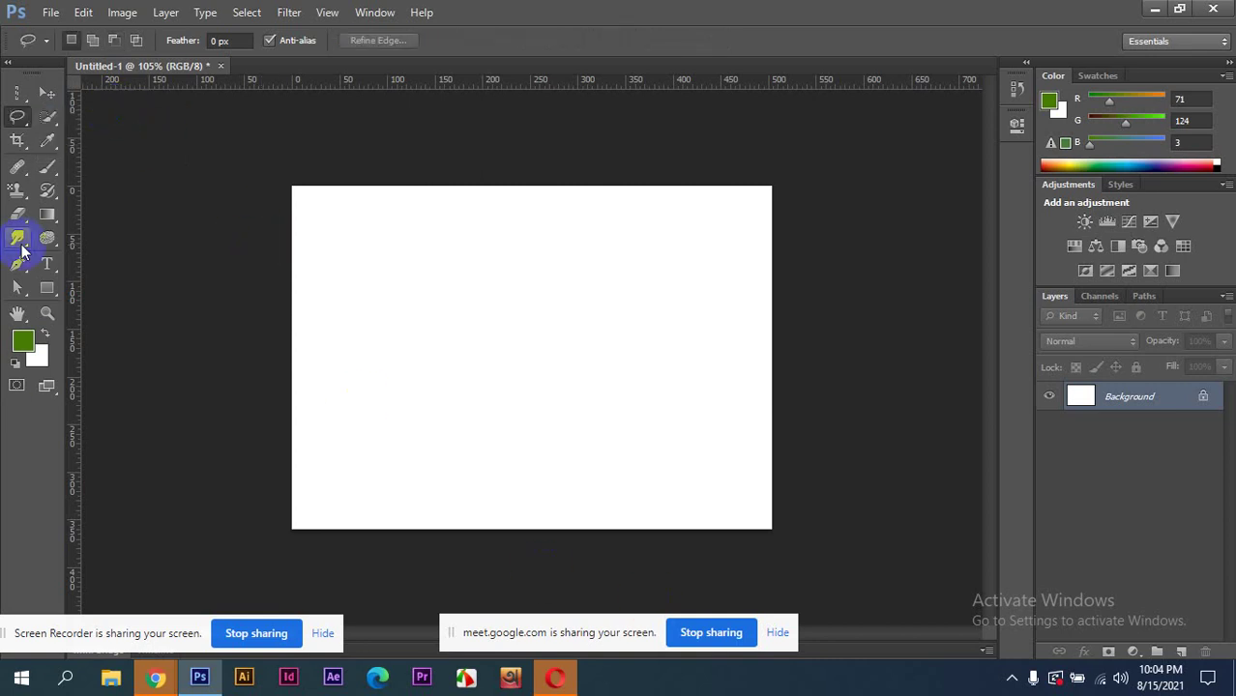
scroll(344, 340, up, 2)
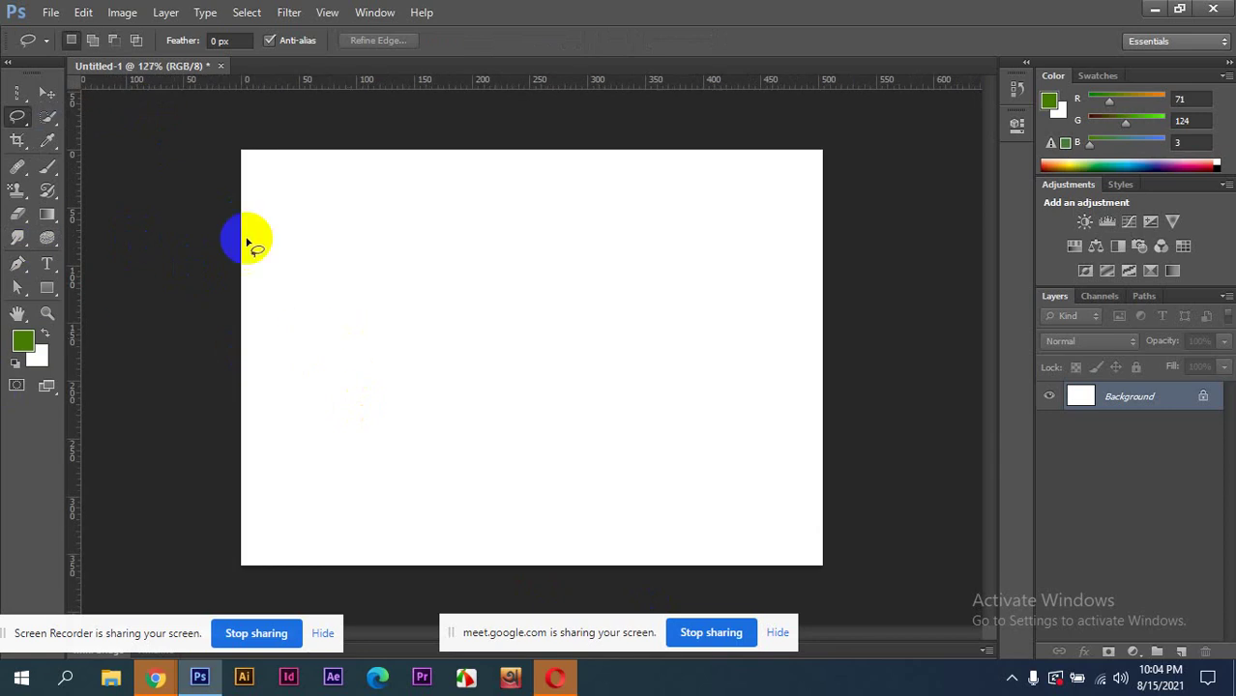
click(1179, 652)
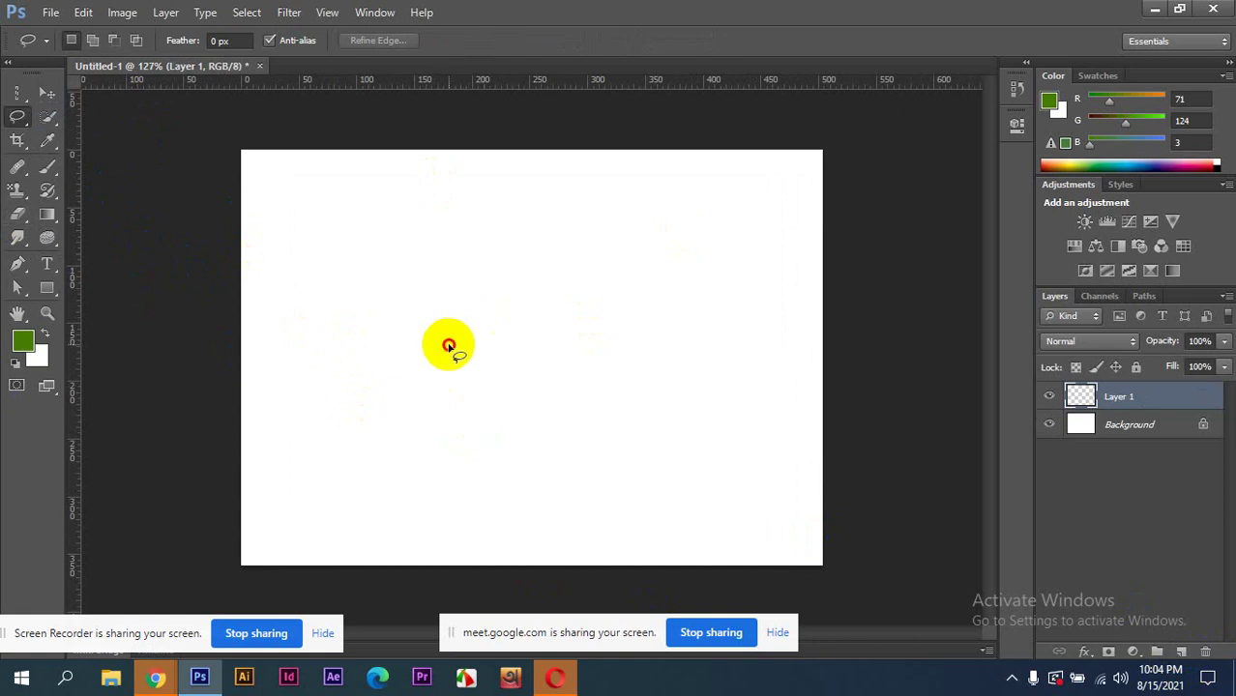
mouse_move(449, 342)
mouse_down()
mouse_move(441, 295)
mouse_move(513, 279)
mouse_move(513, 240)
mouse_move(670, 278)
mouse_move(552, 351)
mouse_move(450, 368)
mouse_move(442, 342)
mouse_move(538, 379)
mouse_up()
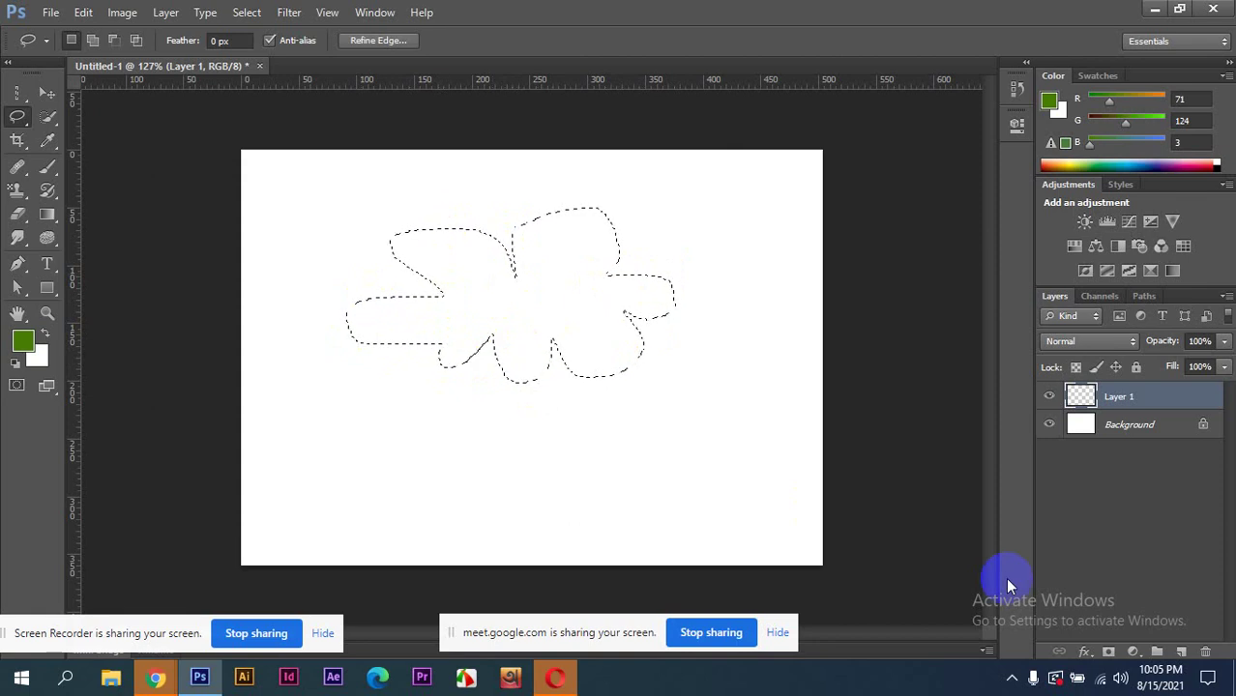
key(alt+BackSpace)
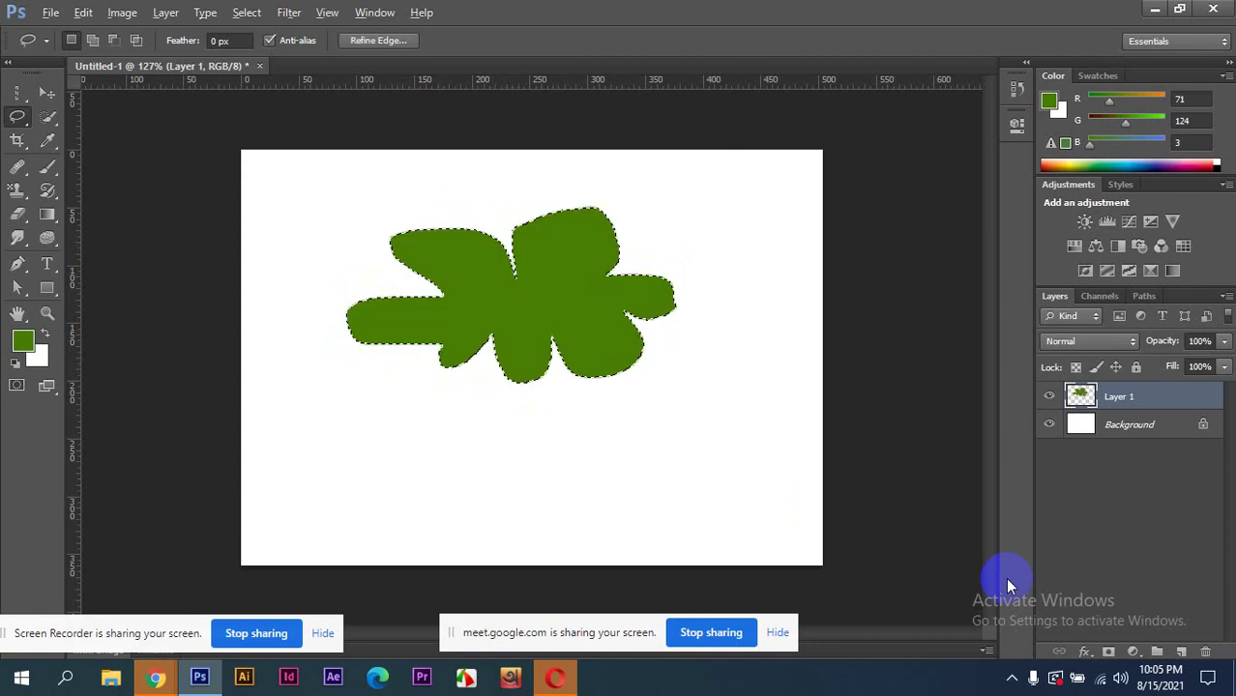
key(ctrl+d)
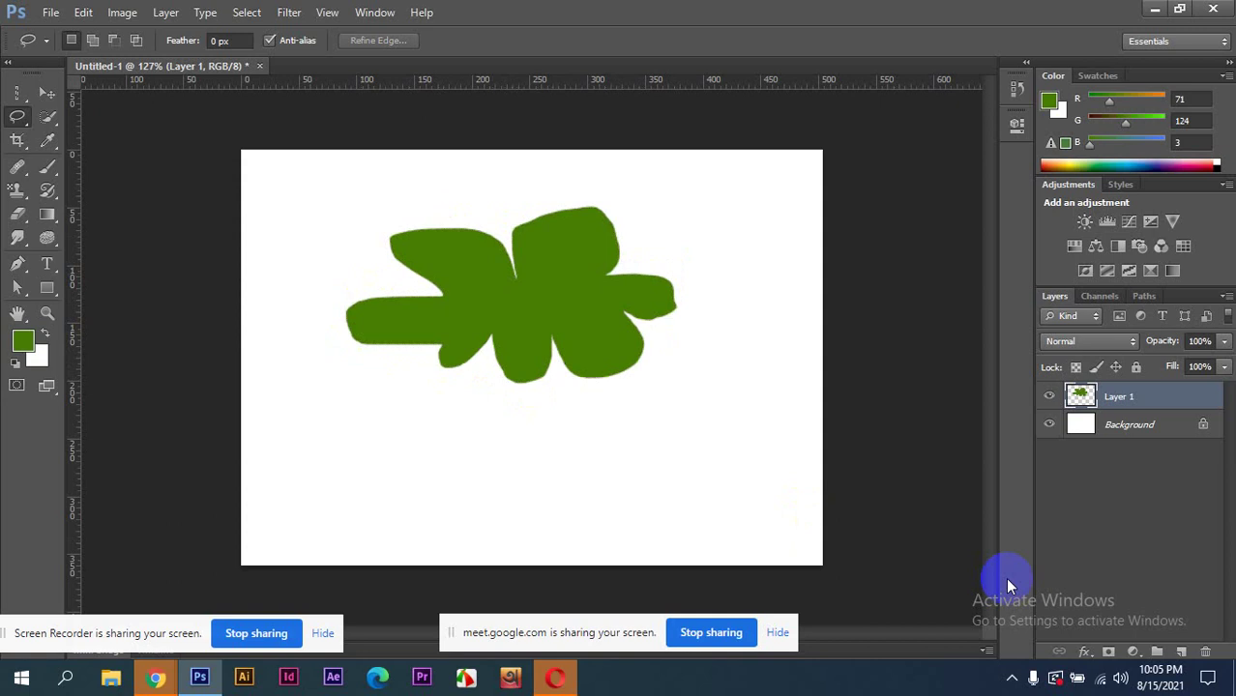
- Reselect the lobed green shape, clear its fill from the layer, and remove the selection
key(ctrl+shift+d)
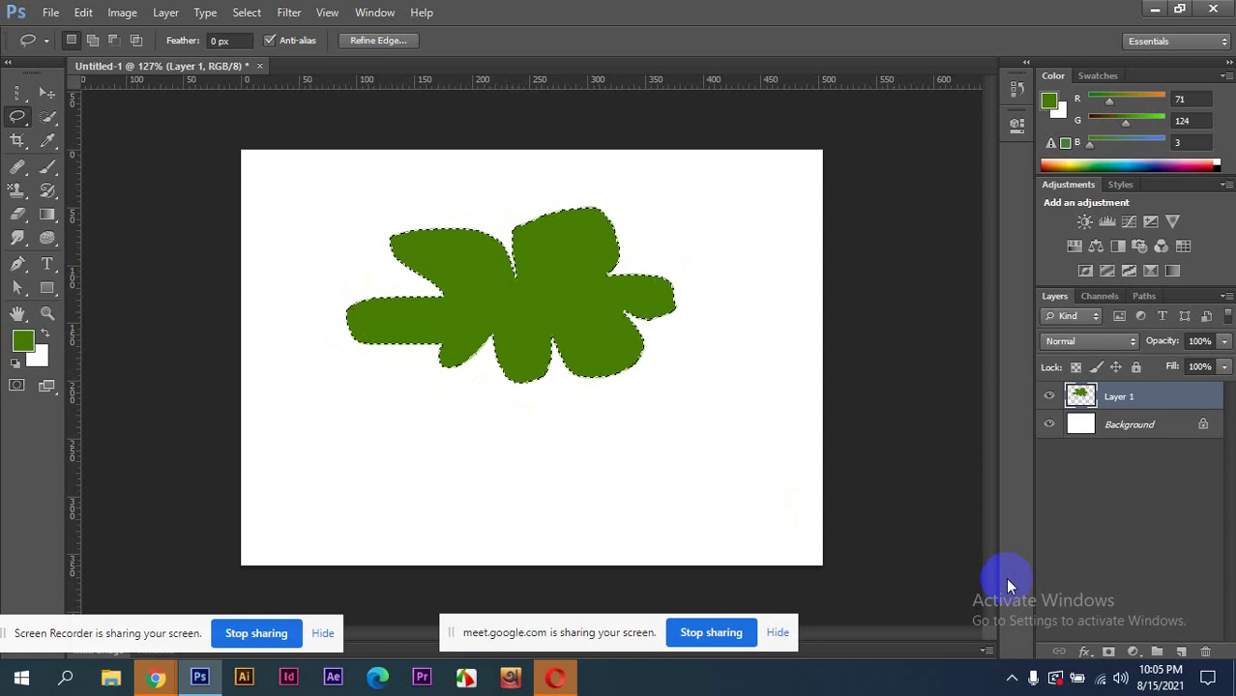
key(Delete)
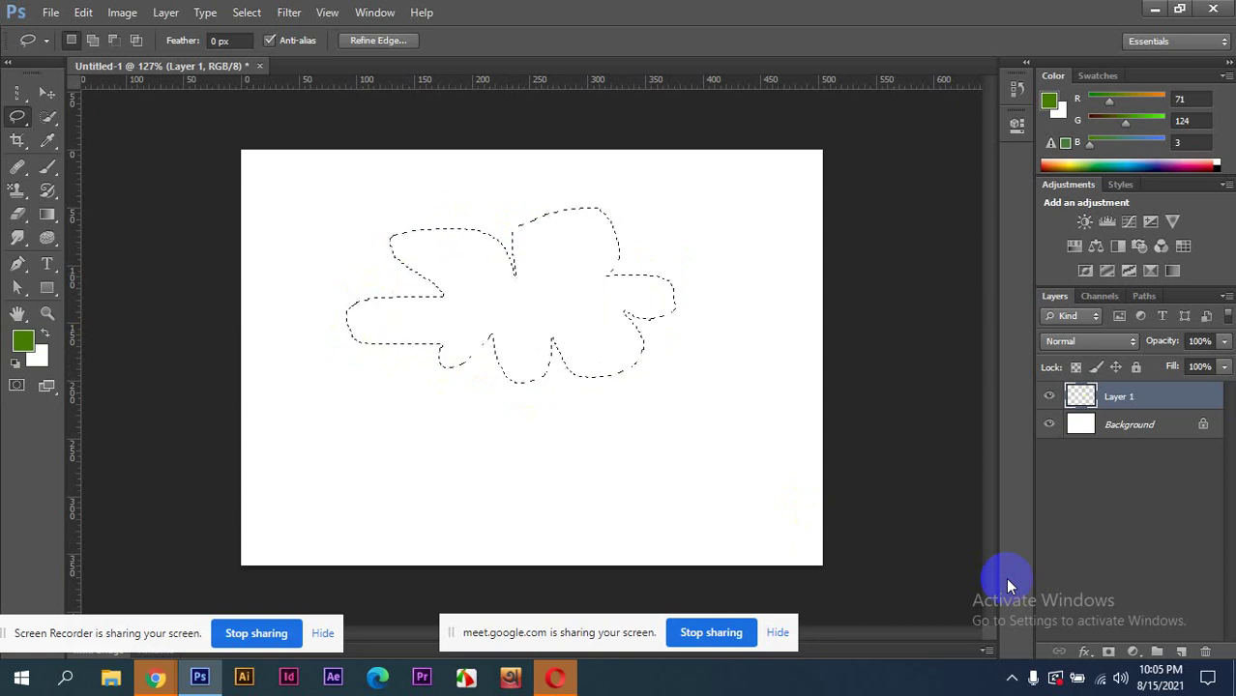
key(ctrl+d)
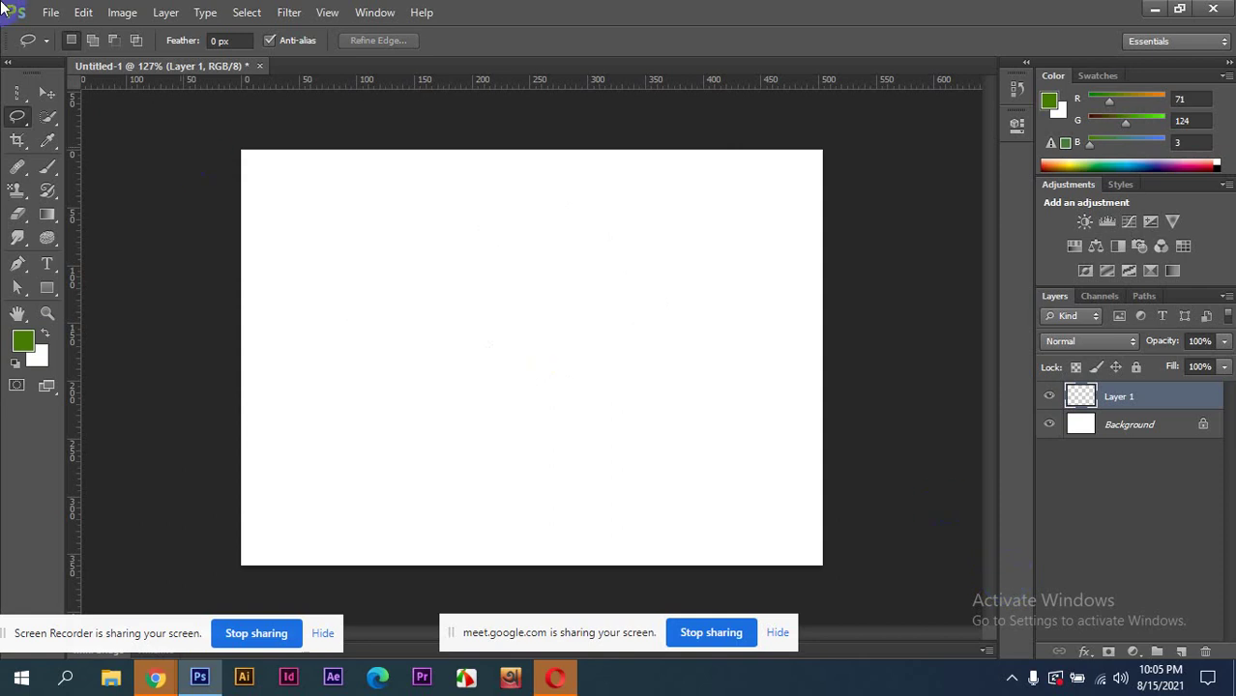
- Activate the Polygonal Lasso tool
click(30, 124)
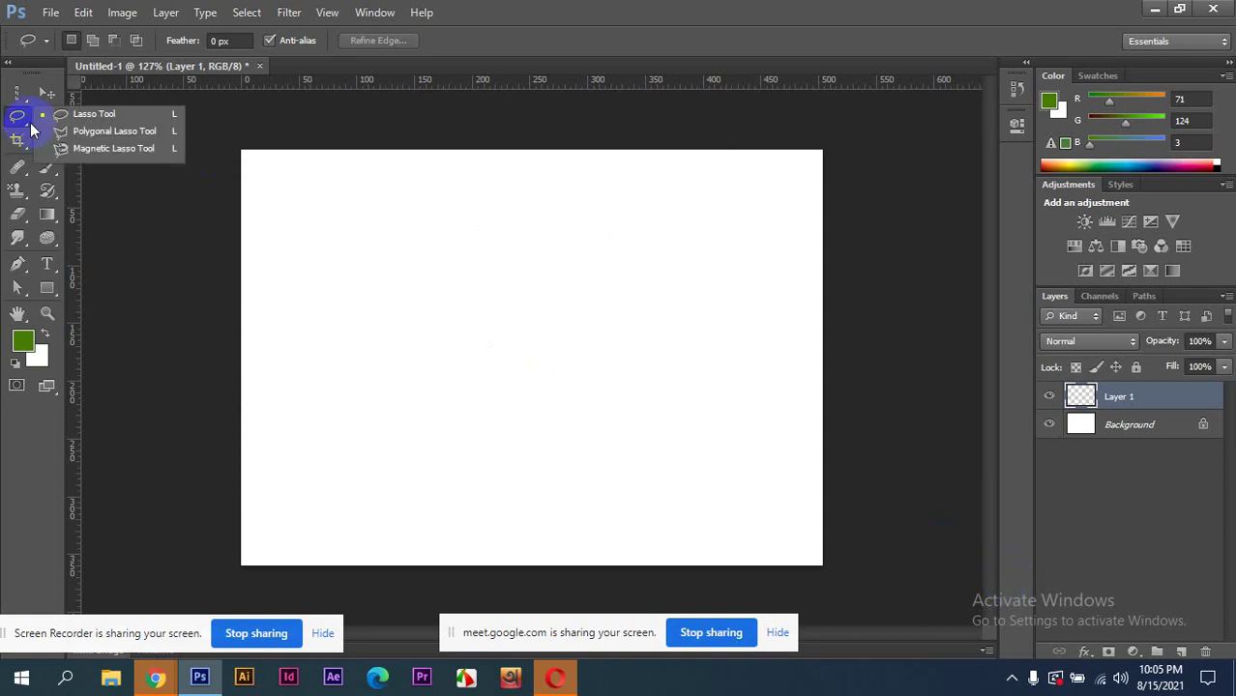
mouse_move(30, 129)
mouse_down()
mouse_move(77, 147)
mouse_move(118, 121)
mouse_move(111, 131)
mouse_up()
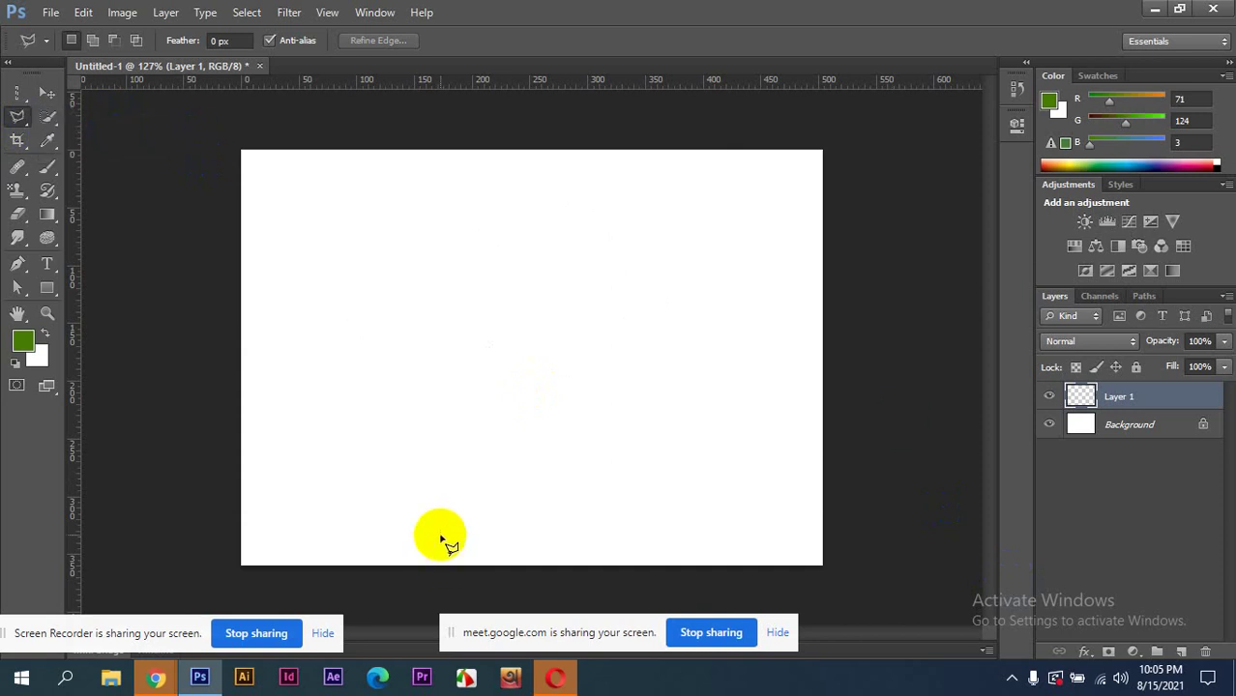
- Switch to the Google Meet call, mute the unmuted participant for everyone, and return to Photoshop
mouse_move(154, 677)
click(133, 622)
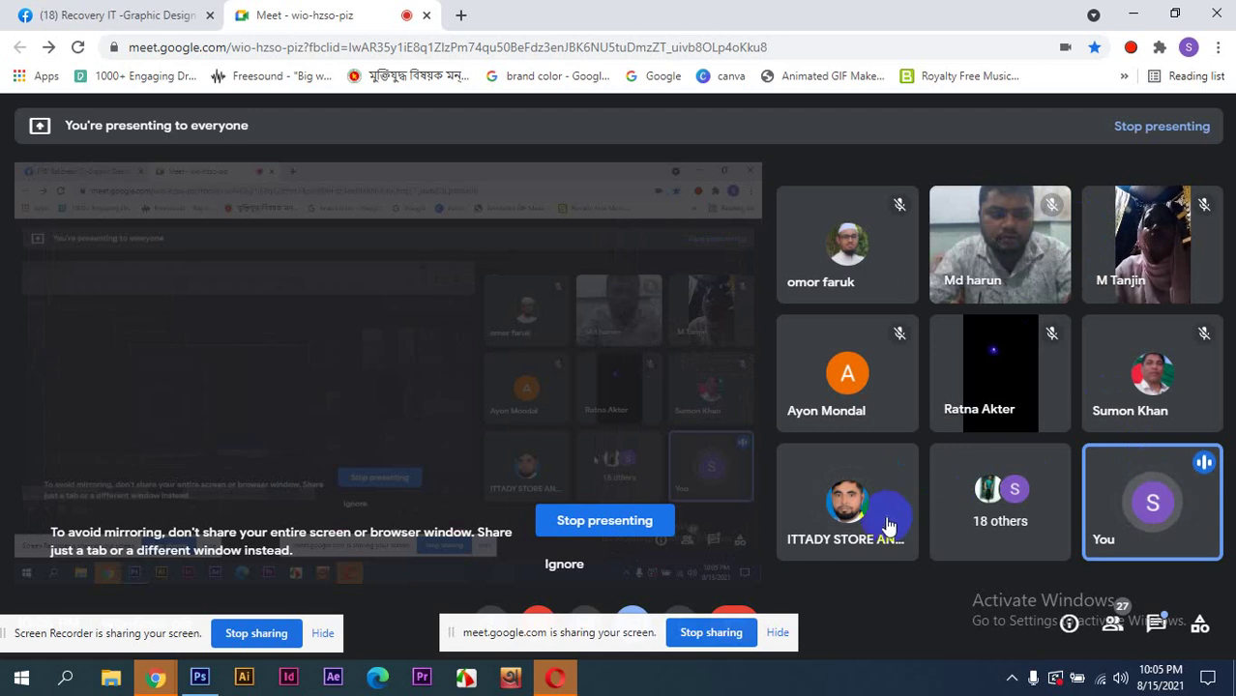
click(857, 512)
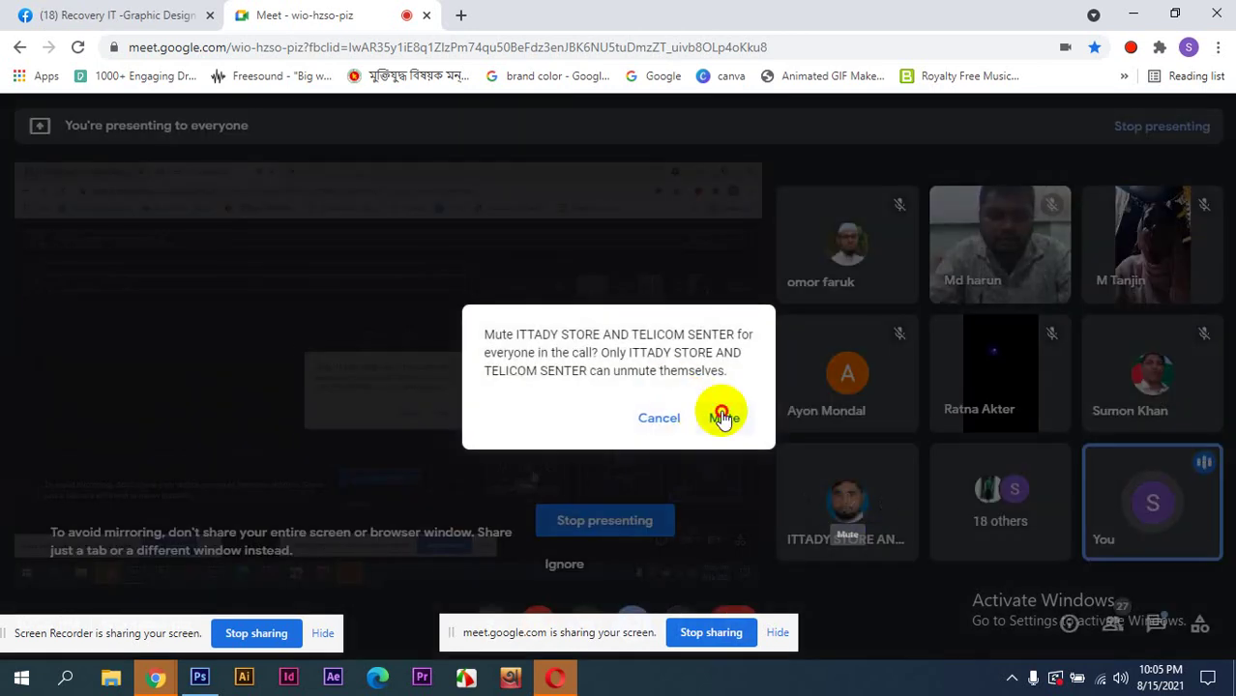
click(660, 416)
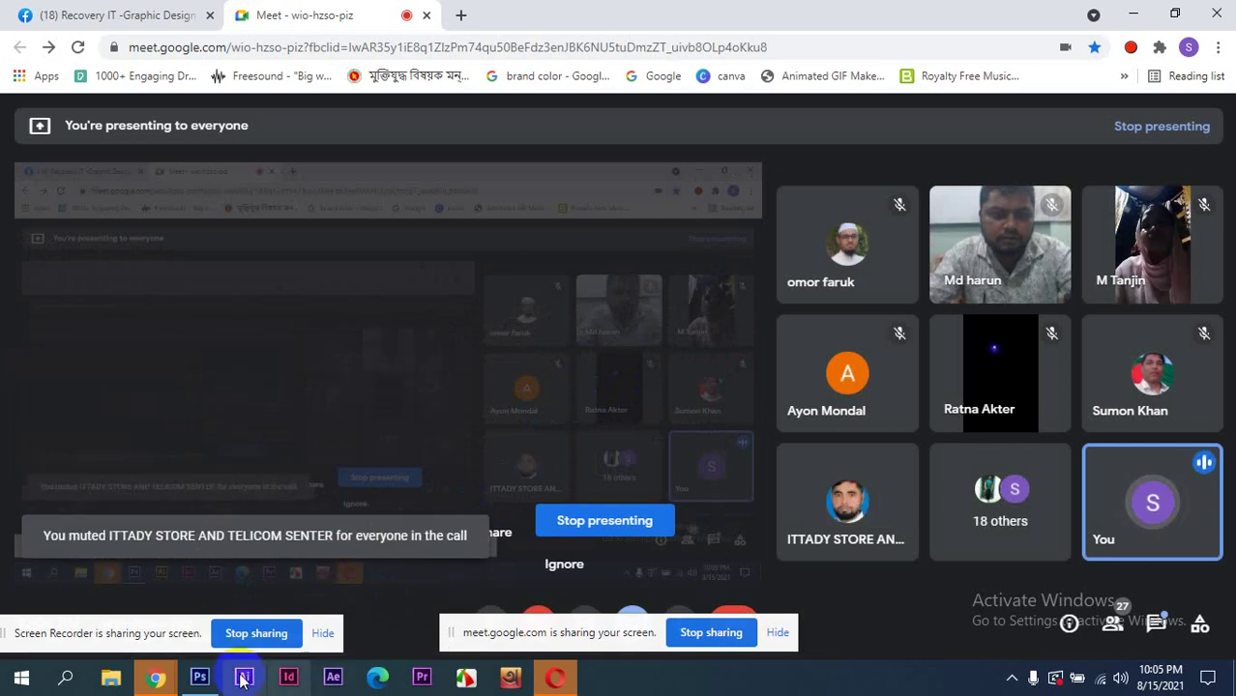
click(199, 674)
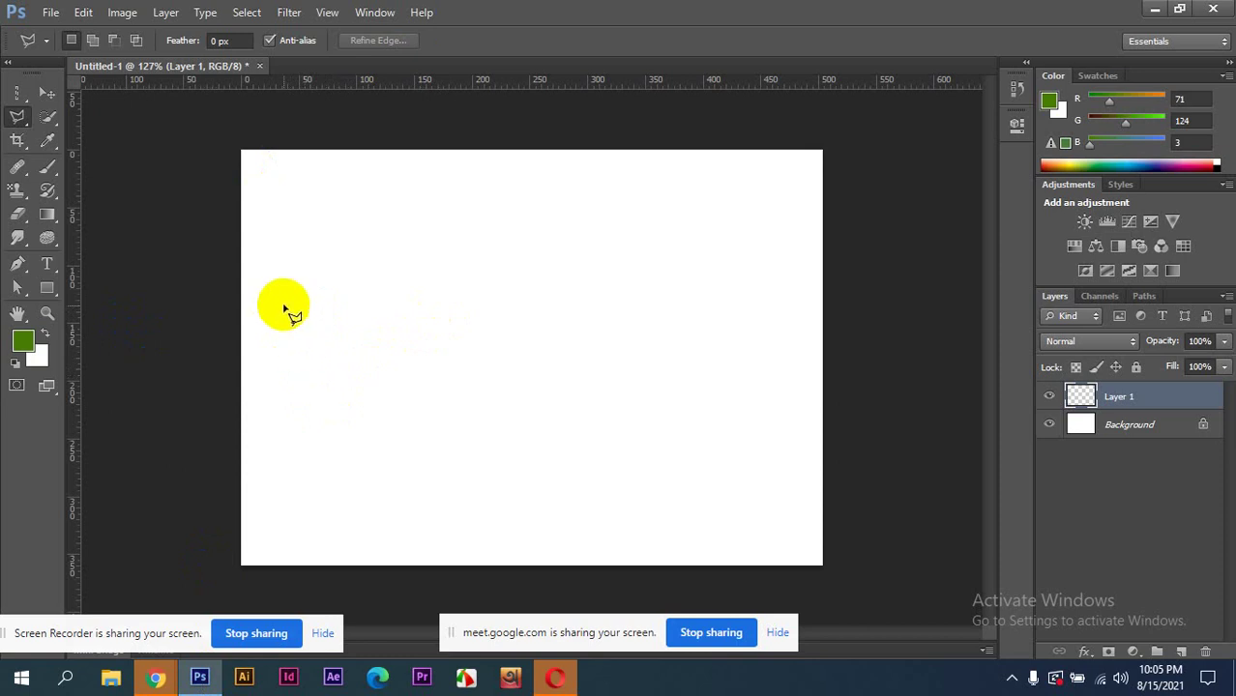
- Outline a three-peaked zigzag shape across the canvas middle with straight segments, fill it with the green foreground color, and deselect
click(319, 383)
click(424, 263)
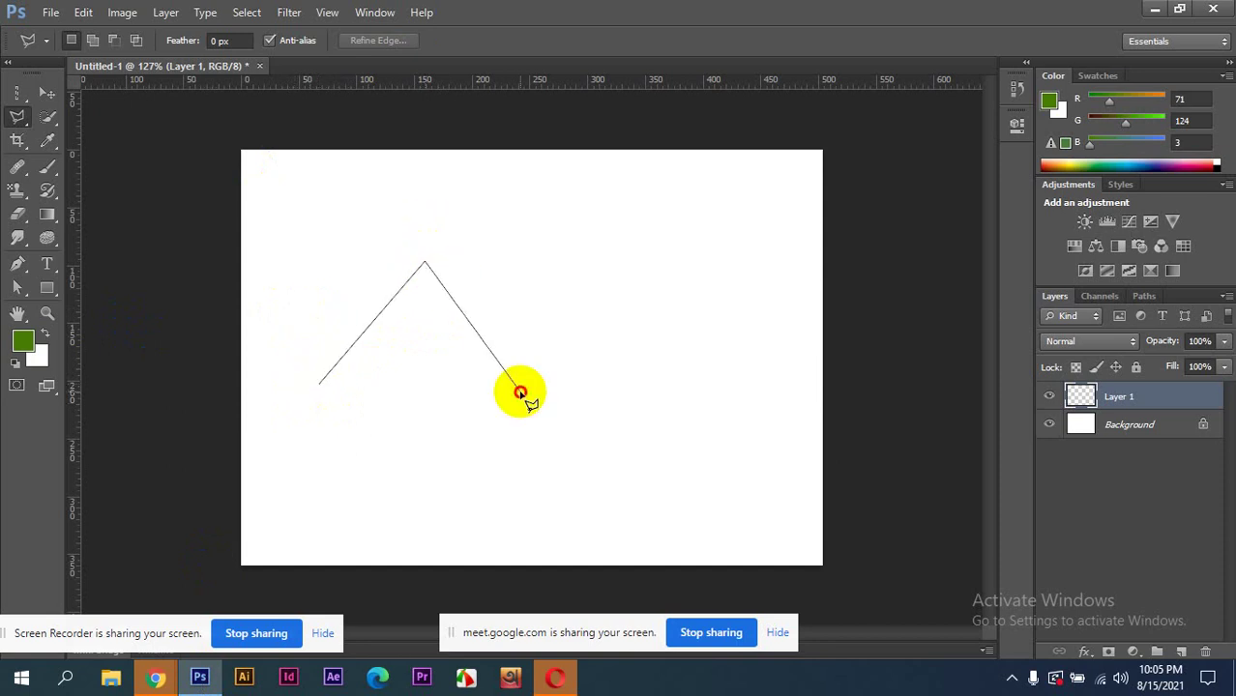
click(521, 392)
click(607, 256)
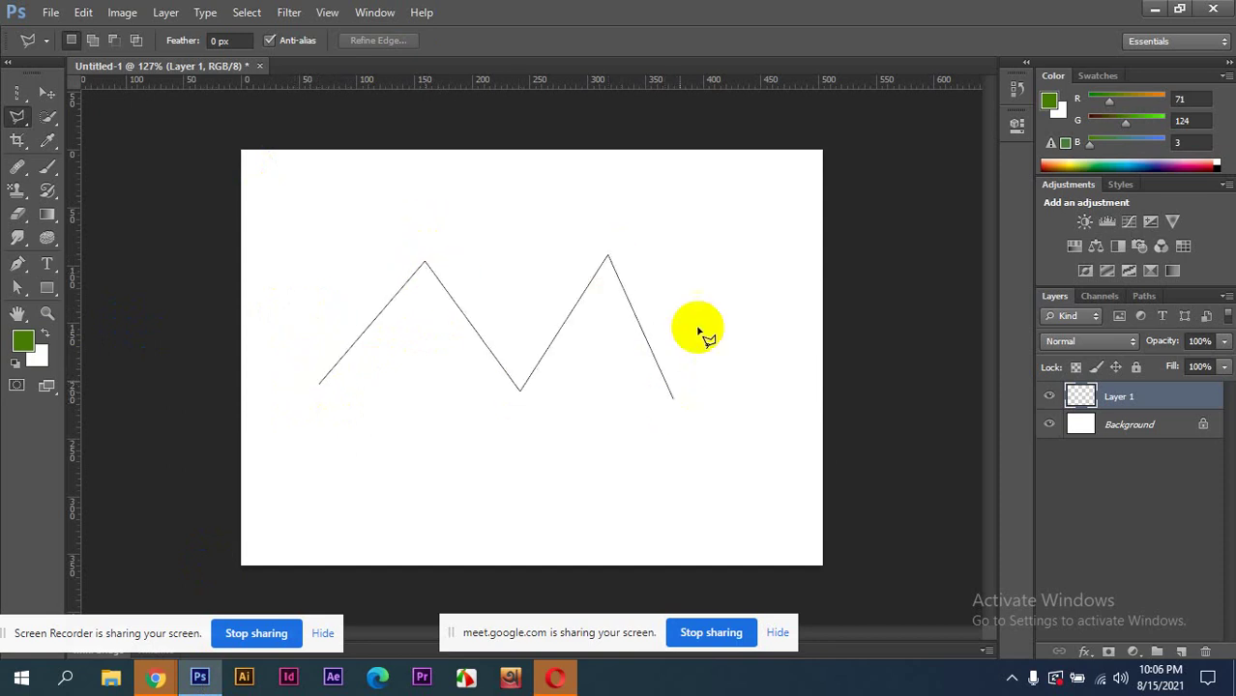
click(673, 397)
click(747, 250)
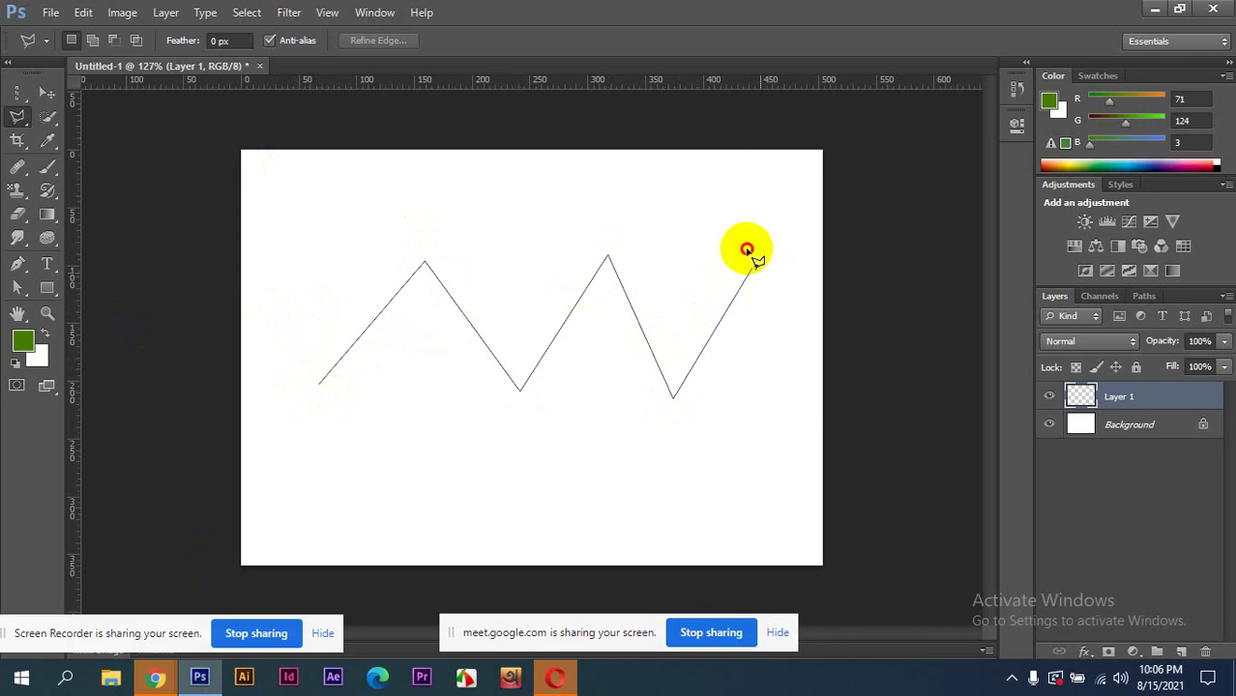
click(803, 400)
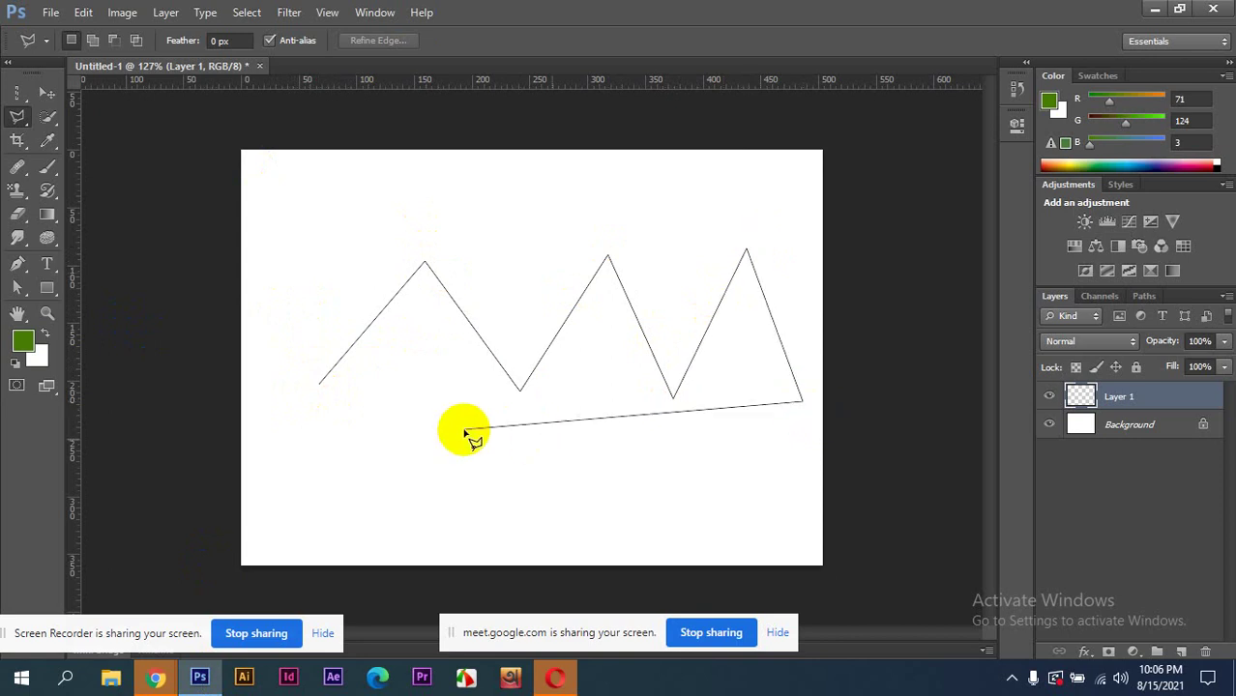
click(325, 449)
click(320, 384)
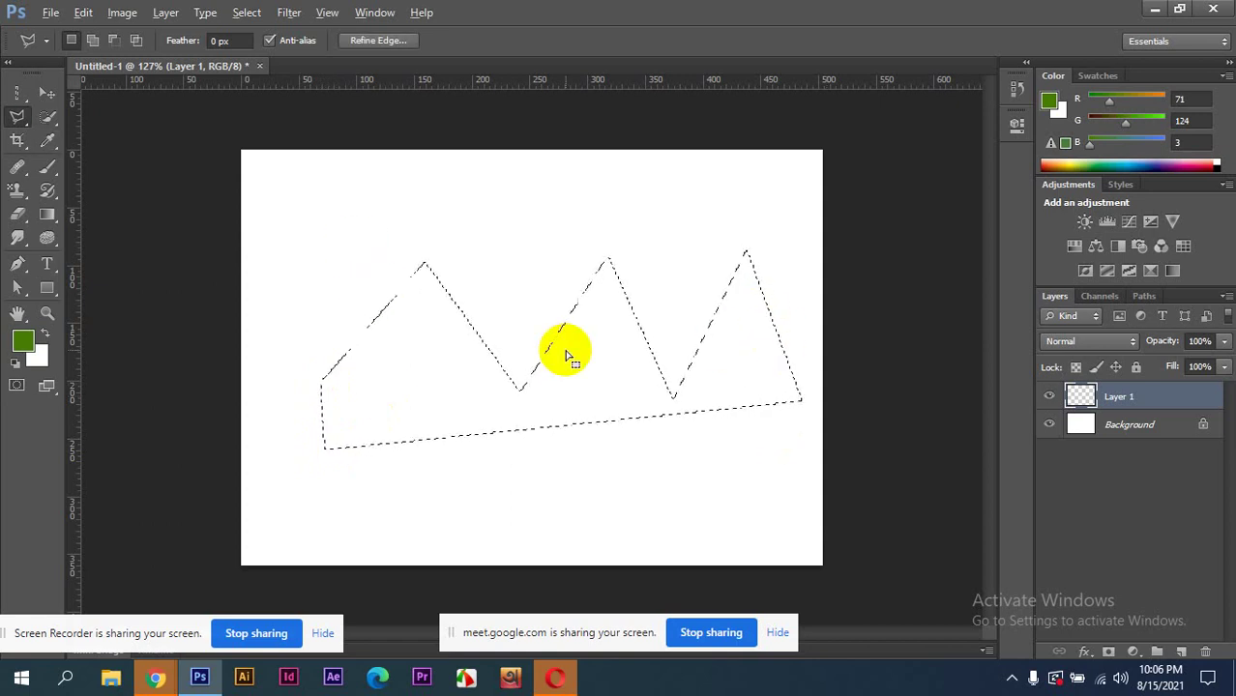
key(alt+BackSpace)
key(ctrl+d)
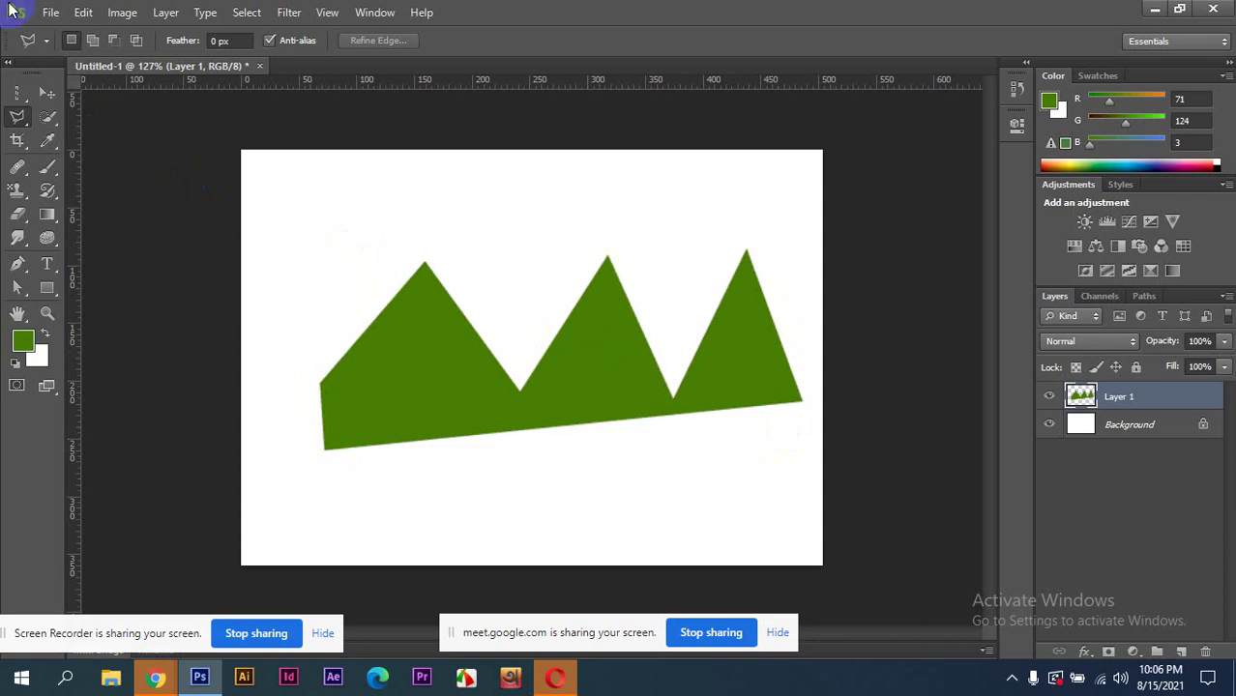
- Move the green zigzag shape slightly up and to the left with the Move tool, and delete its layer
click(60, 91)
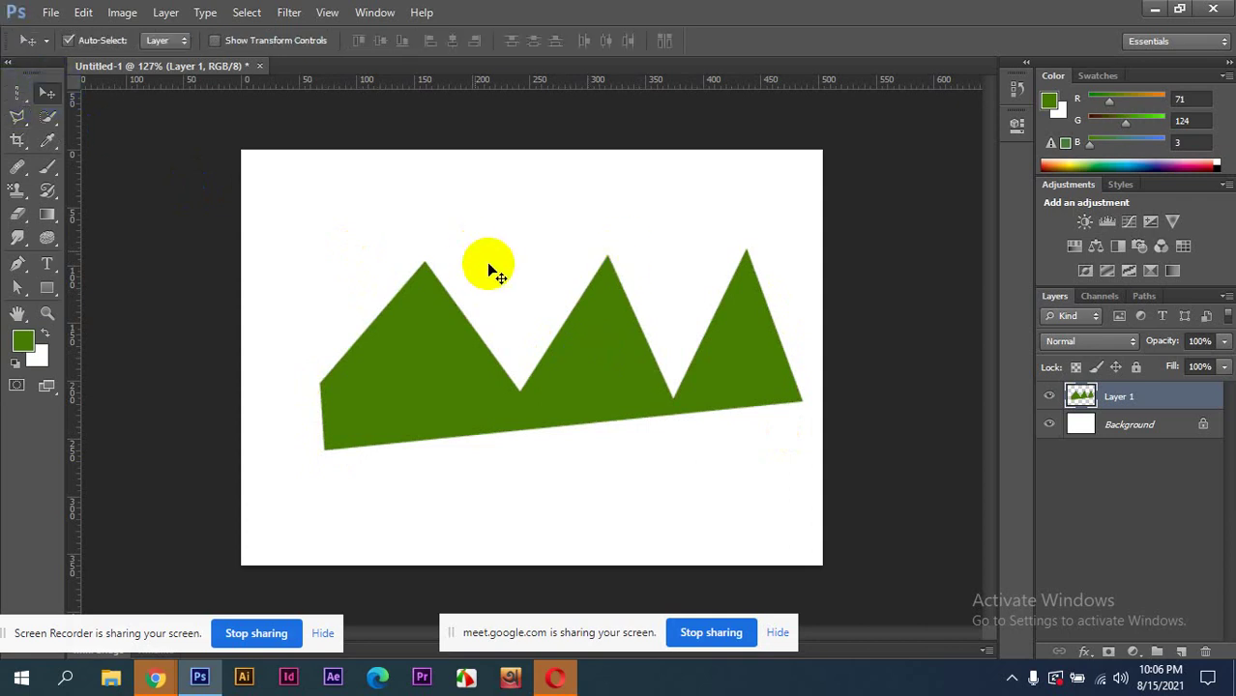
drag(455, 388, 417, 368)
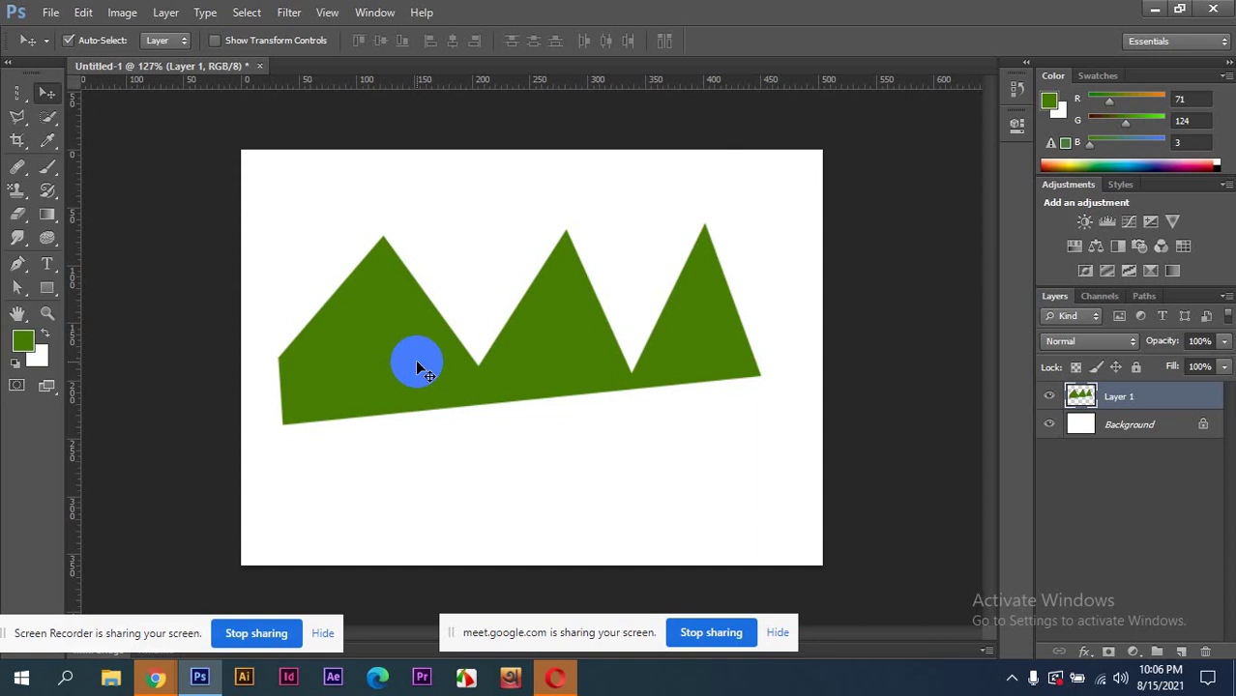
key(Delete)
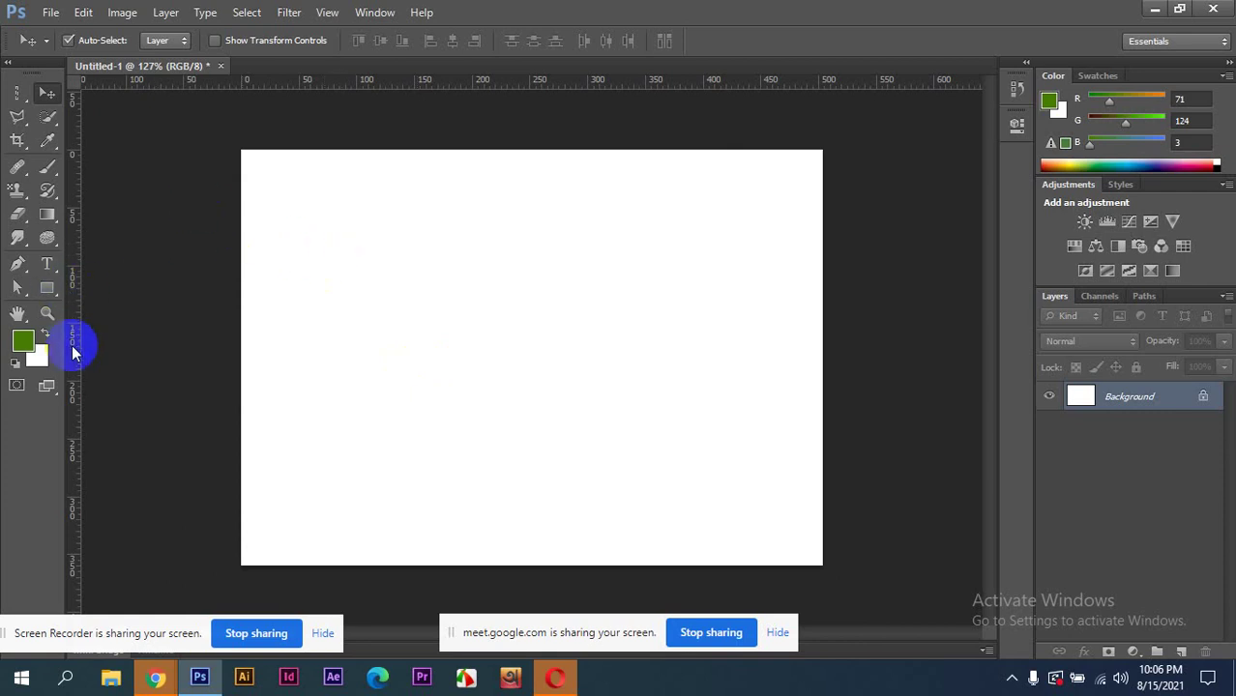
- Set the foreground color to yellow, hex ffe60f
click(32, 336)
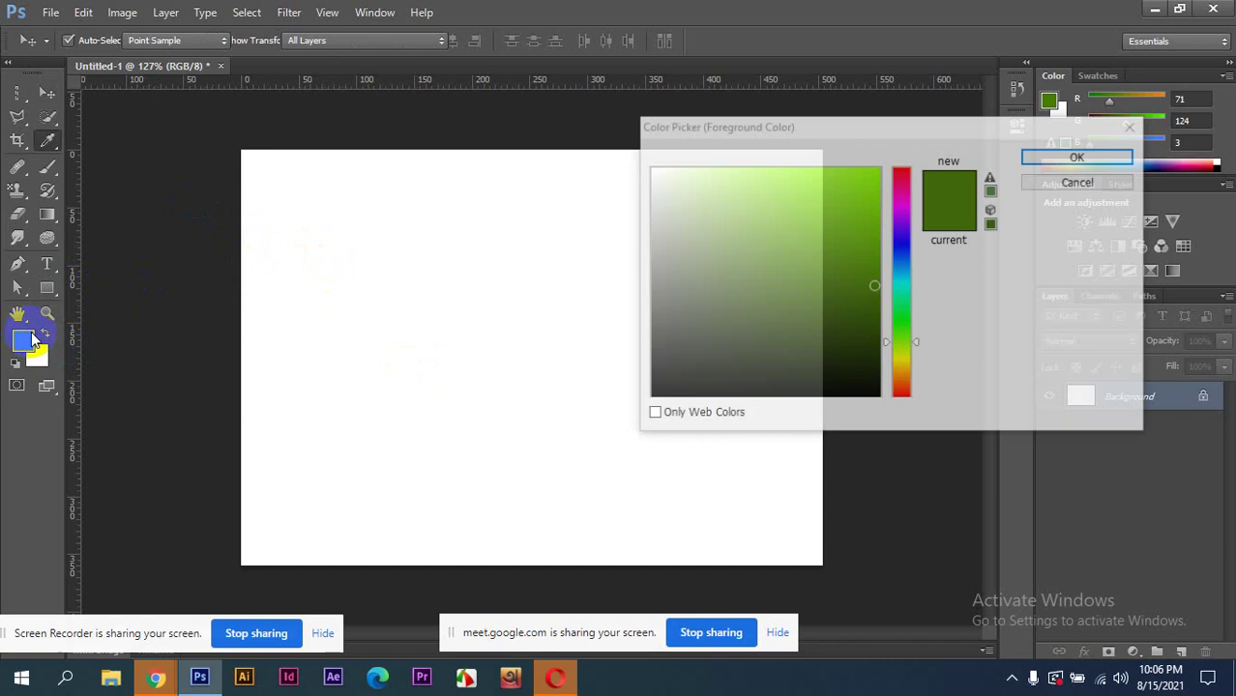
click(899, 367)
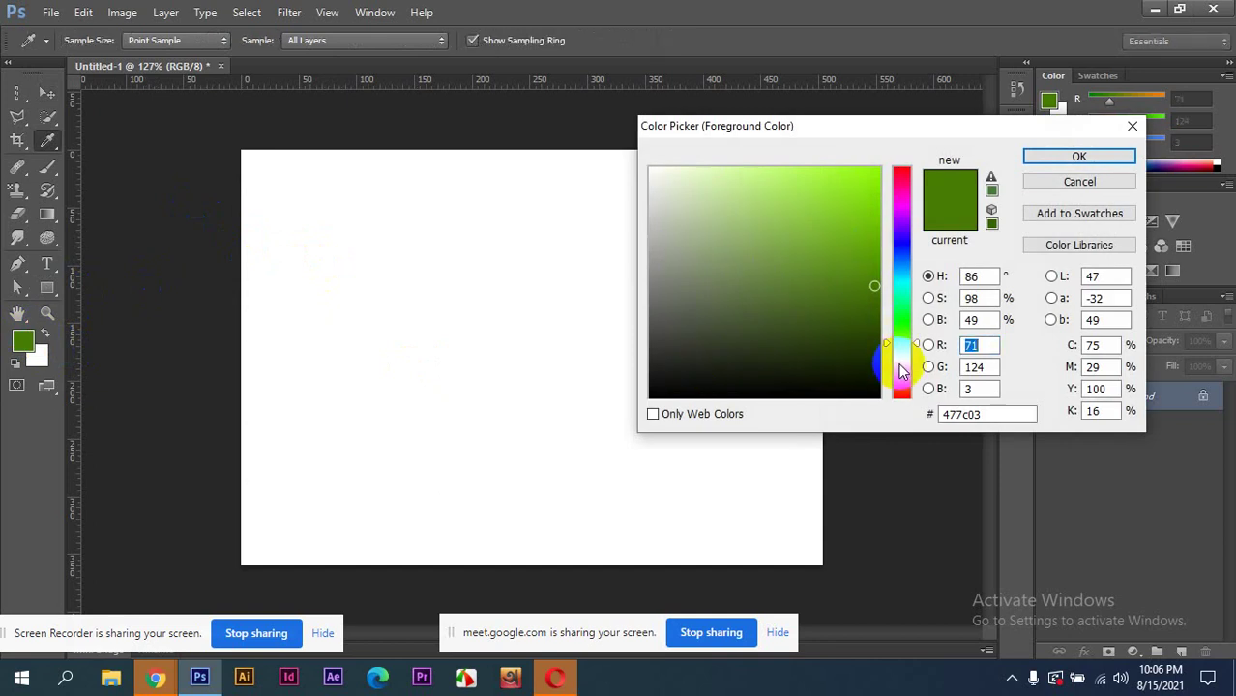
click(868, 166)
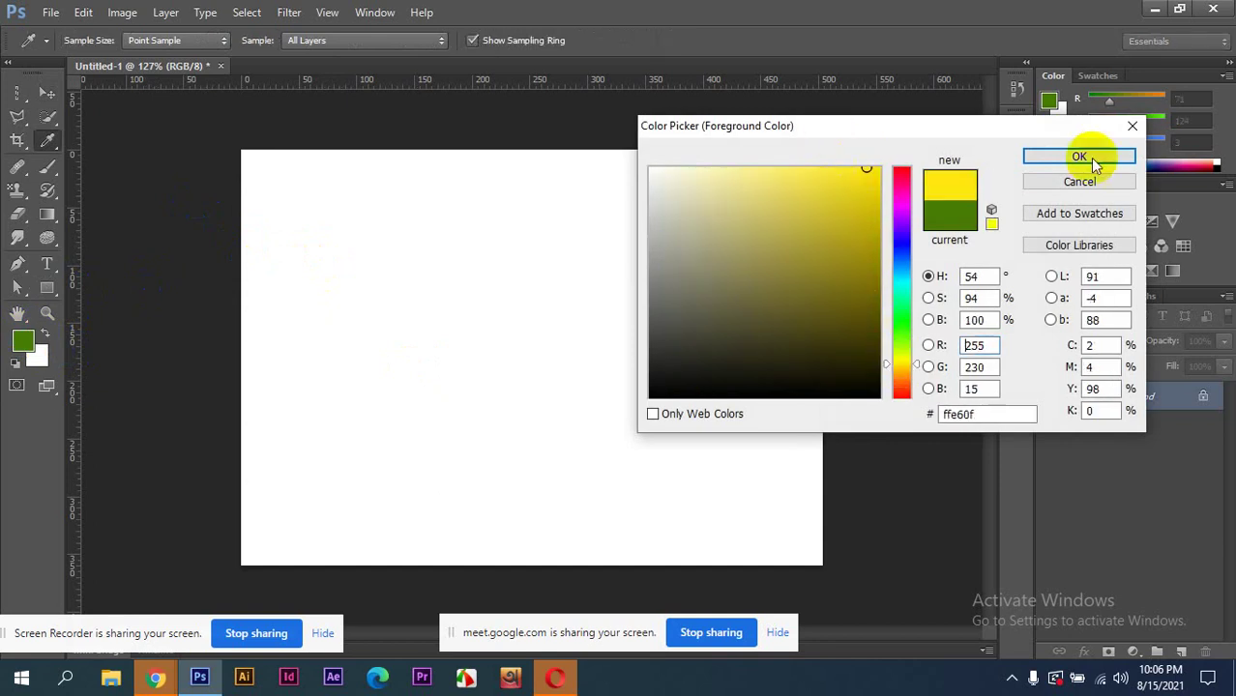
click(1080, 156)
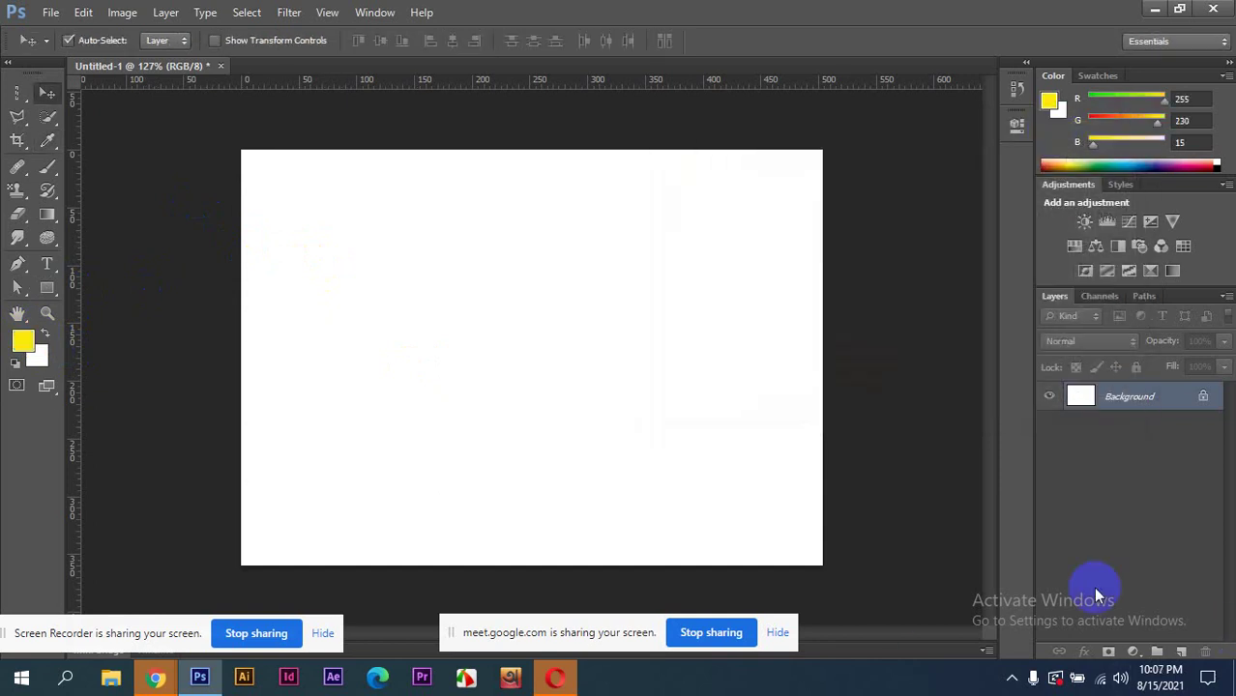
- Create a yellow ellipse near the canvas centre on a new layer with the Elliptical Marquee, deselect, and move the ellipse slightly up
click(1182, 653)
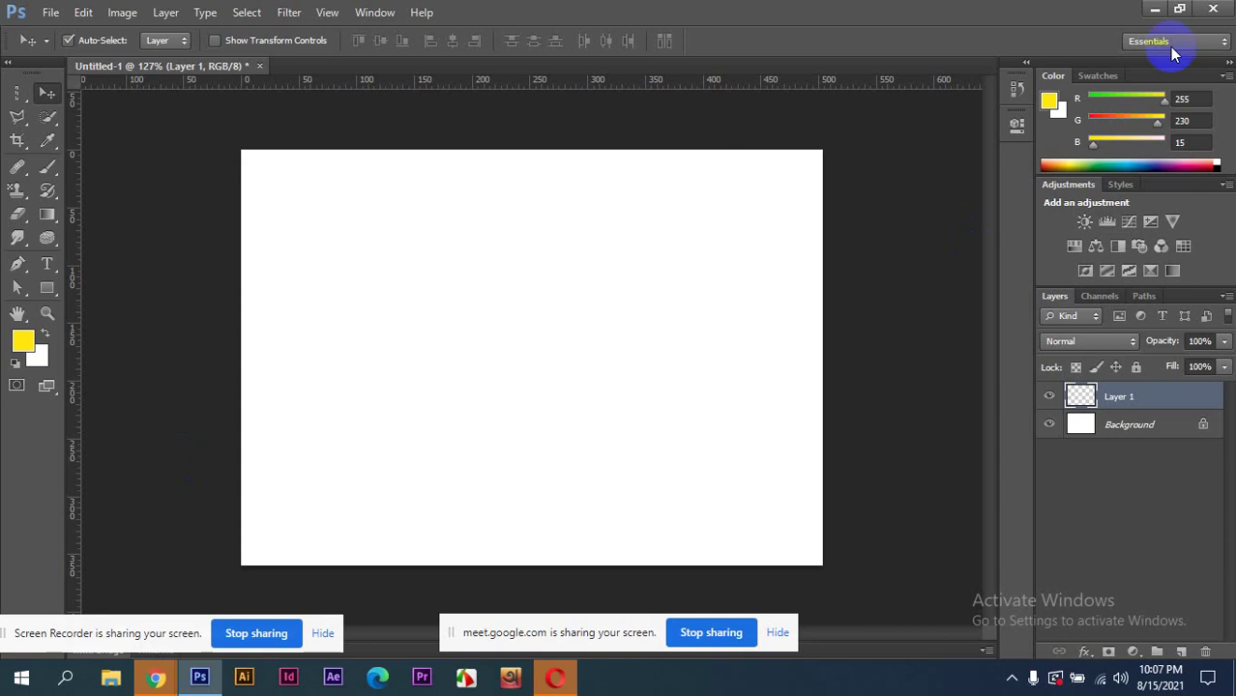
click(25, 102)
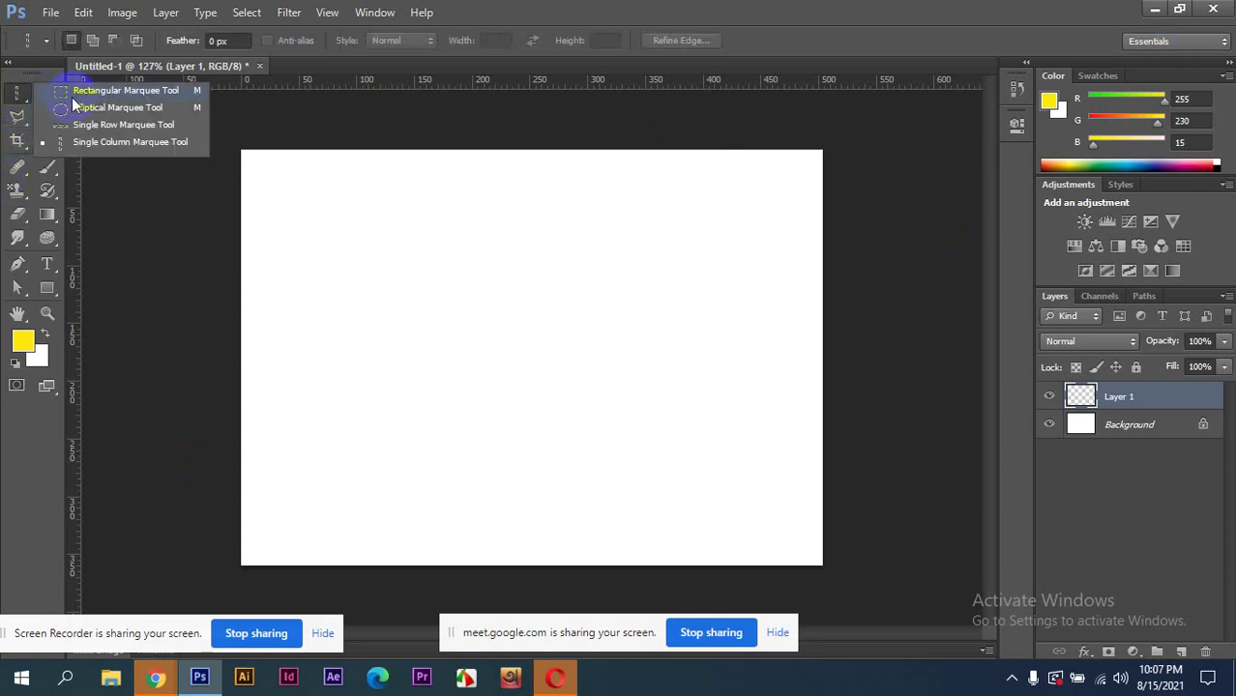
click(123, 107)
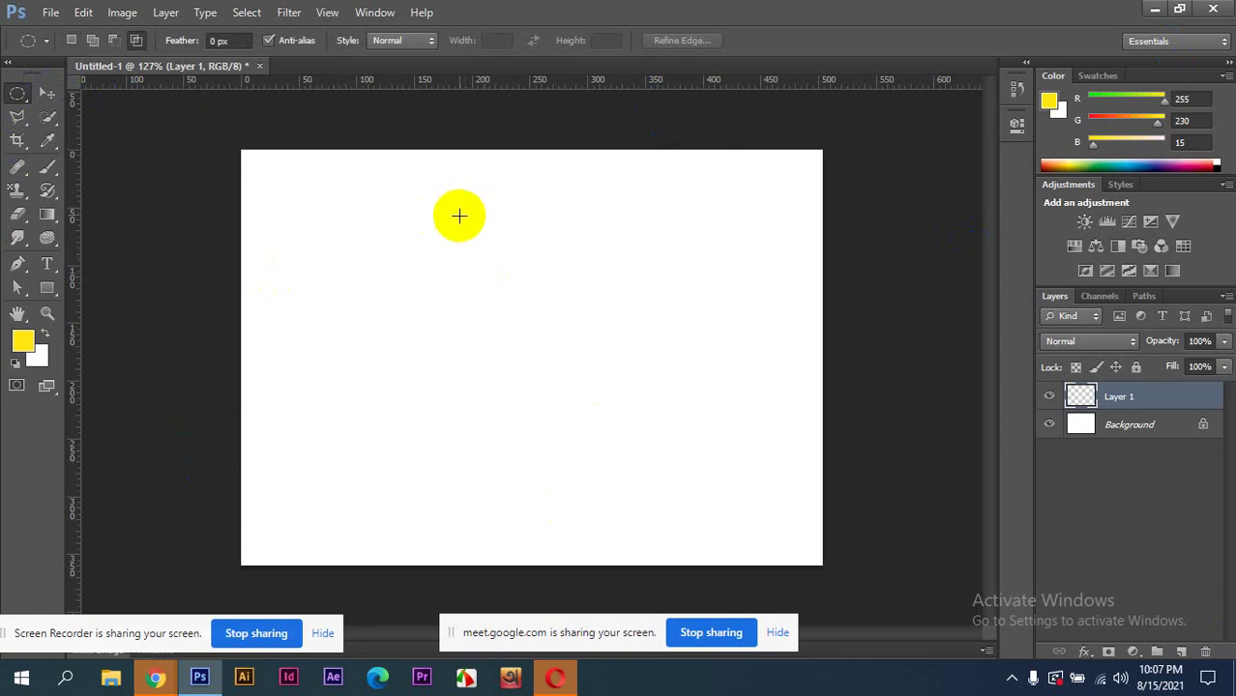
drag(408, 223, 645, 432)
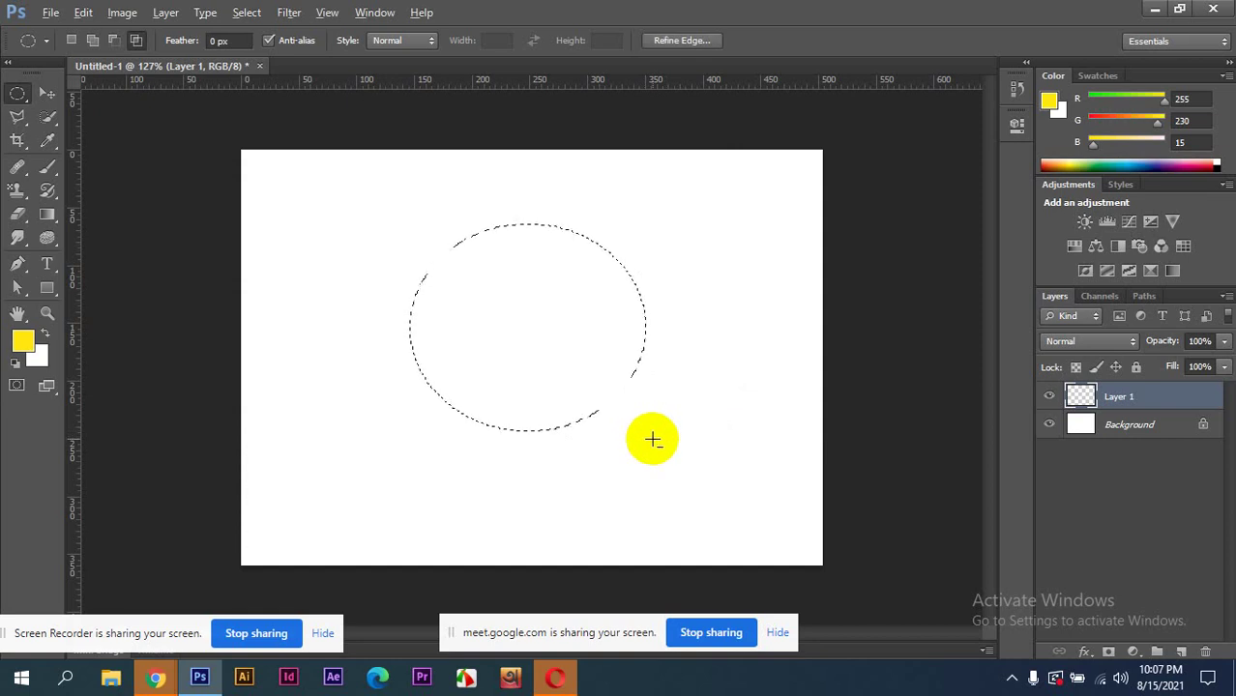
key(alt+BackSpace)
key(ctrl+d)
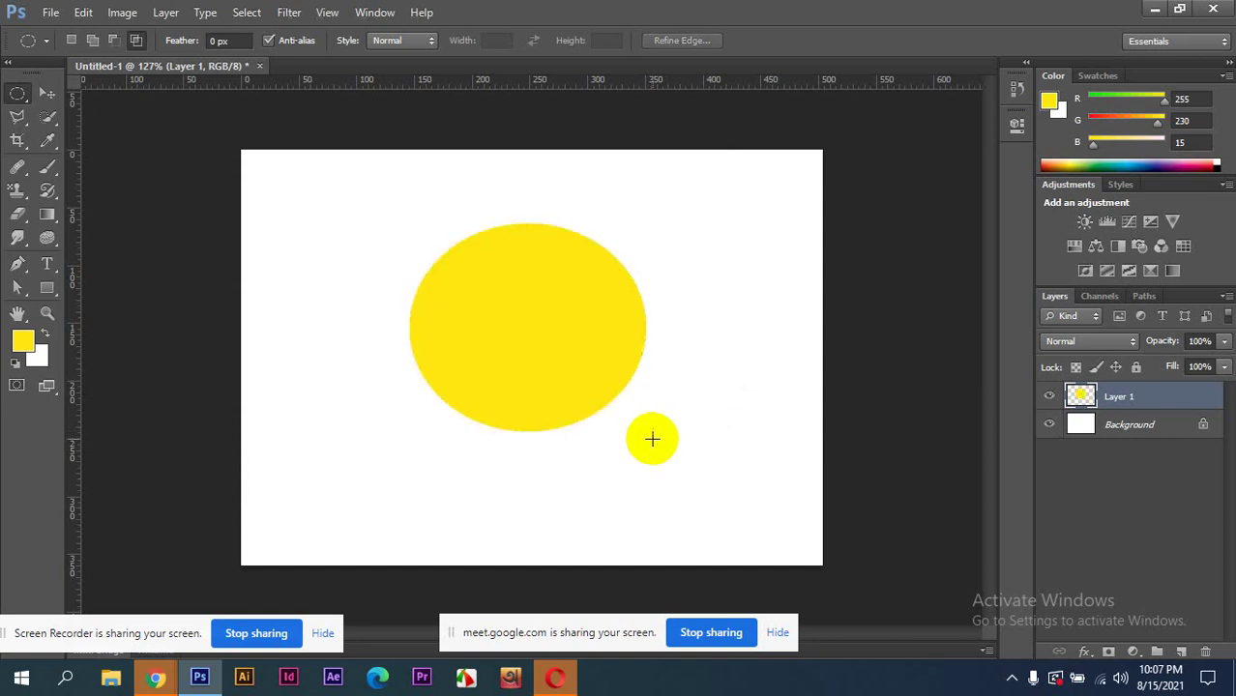
click(46, 93)
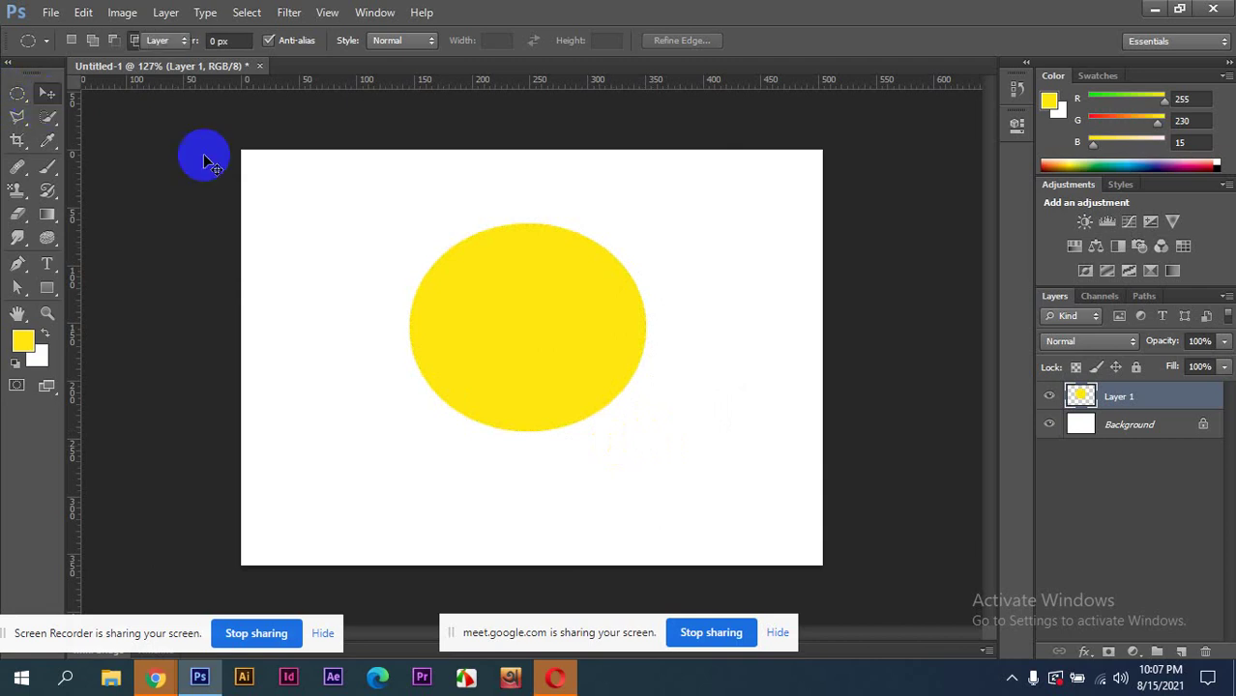
drag(561, 380, 570, 283)
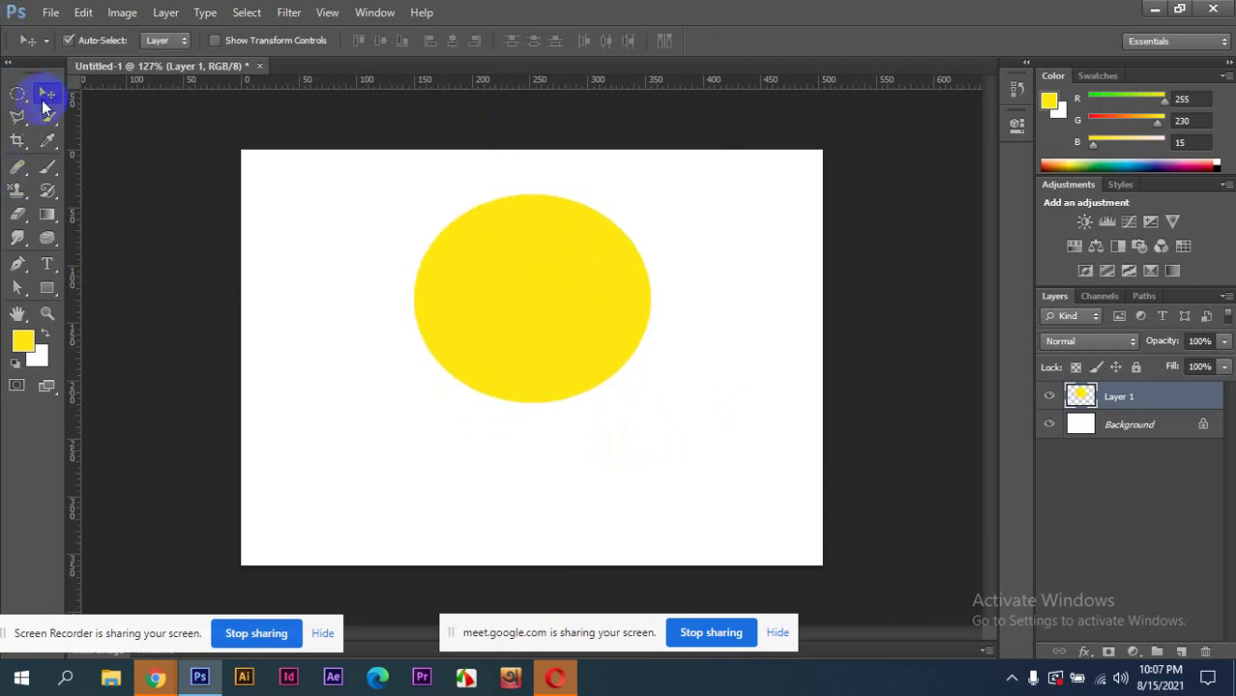
- Add a small elliptical left eye on a new layer, filled with the default black foreground color, and deselect
click(16, 94)
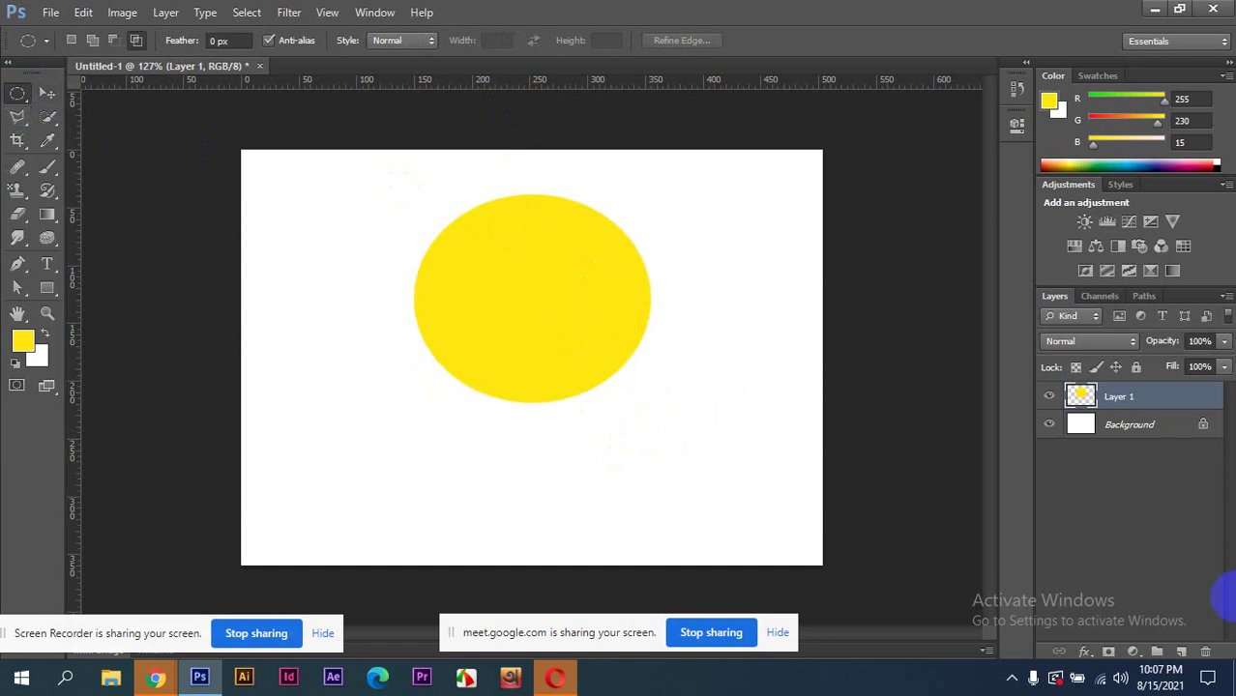
click(1186, 655)
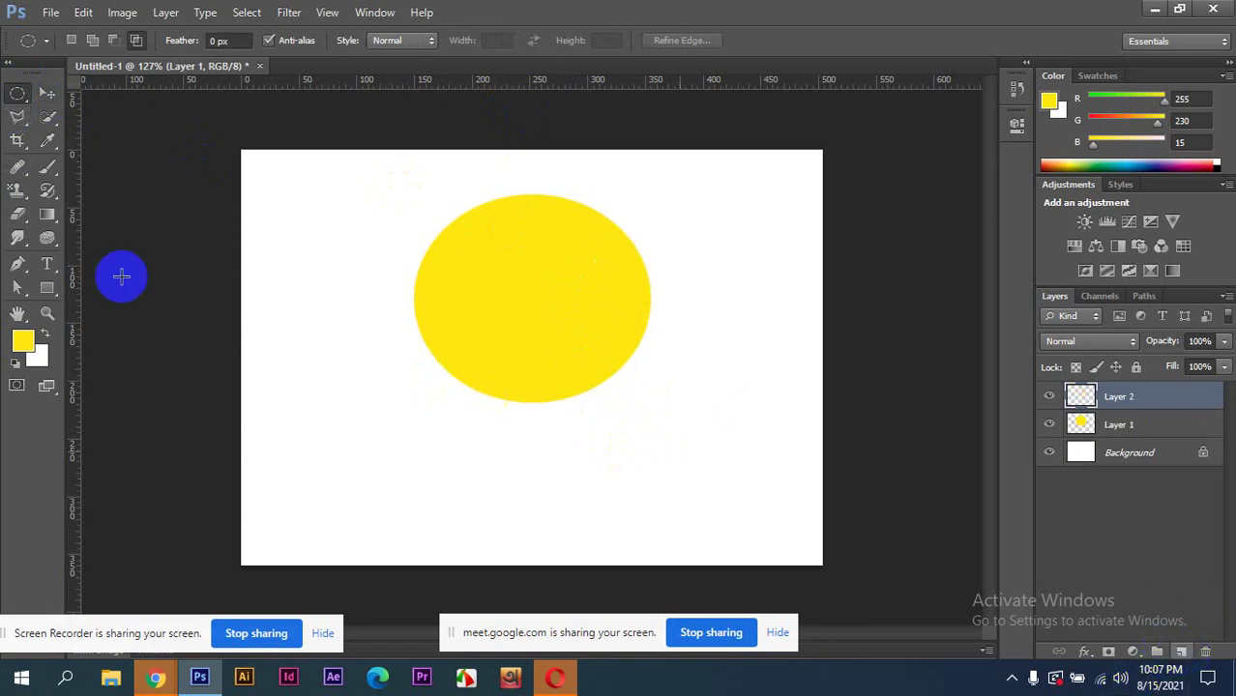
scroll(386, 268, up, 3)
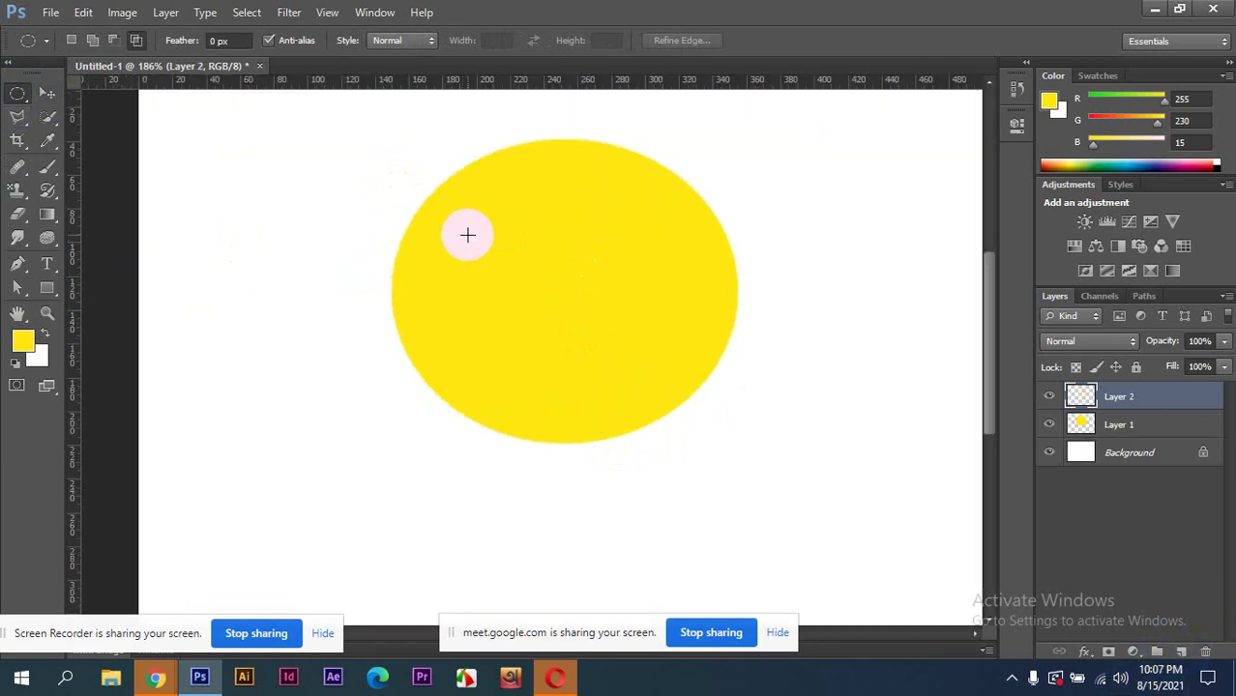
drag(449, 233, 483, 275)
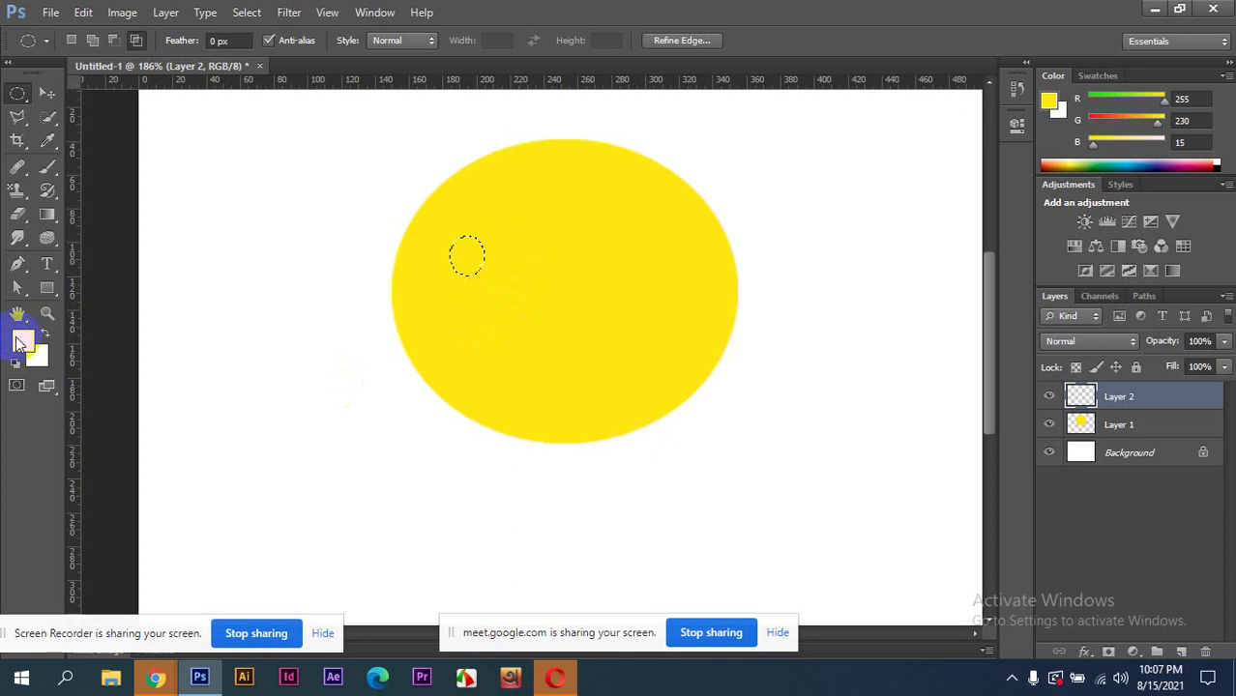
key(d)
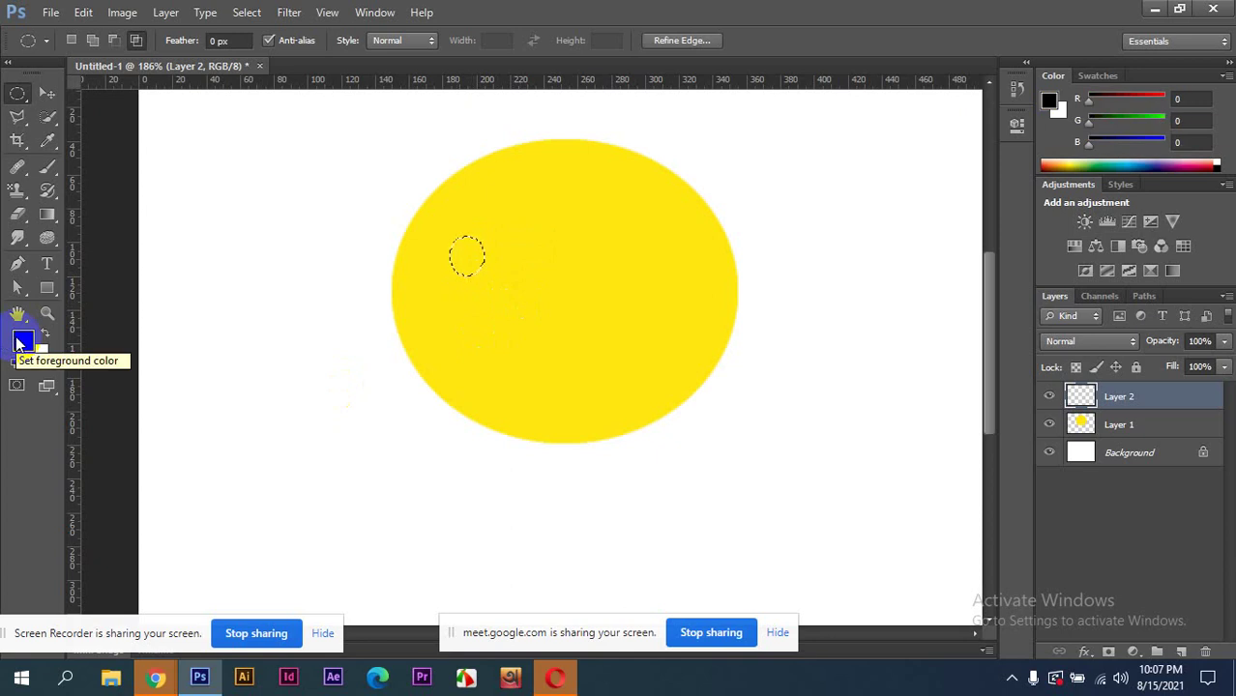
key(alt+BackSpace)
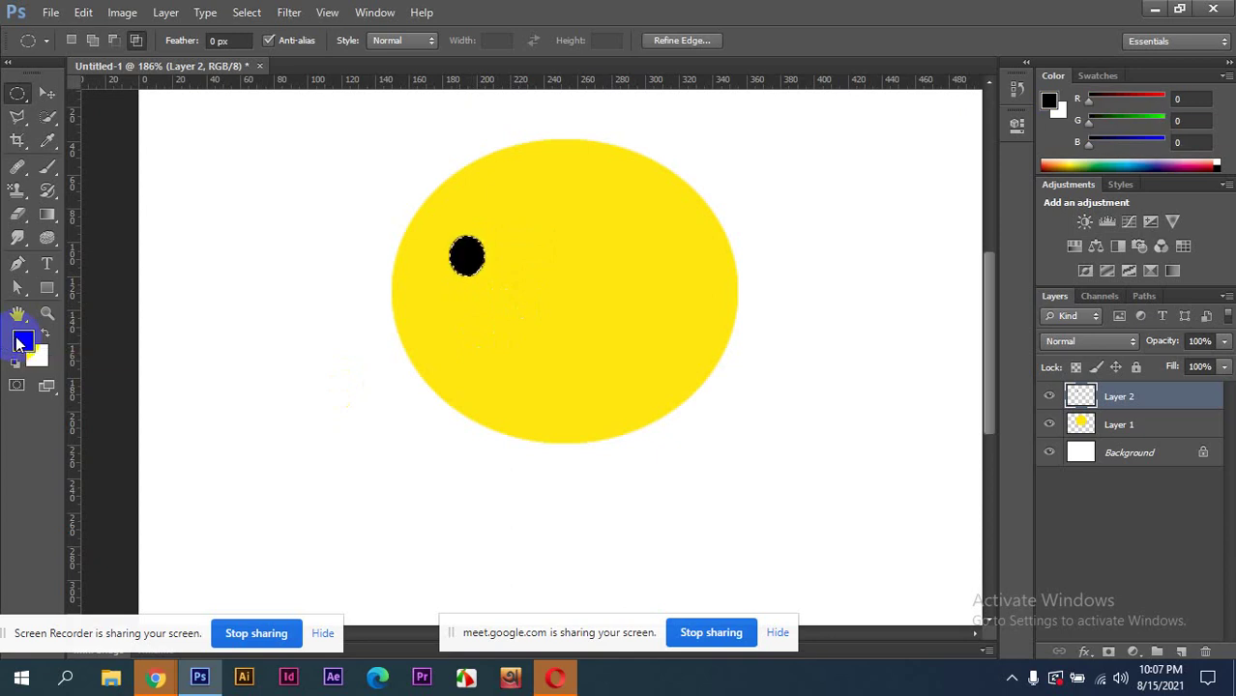
key(ctrl+d)
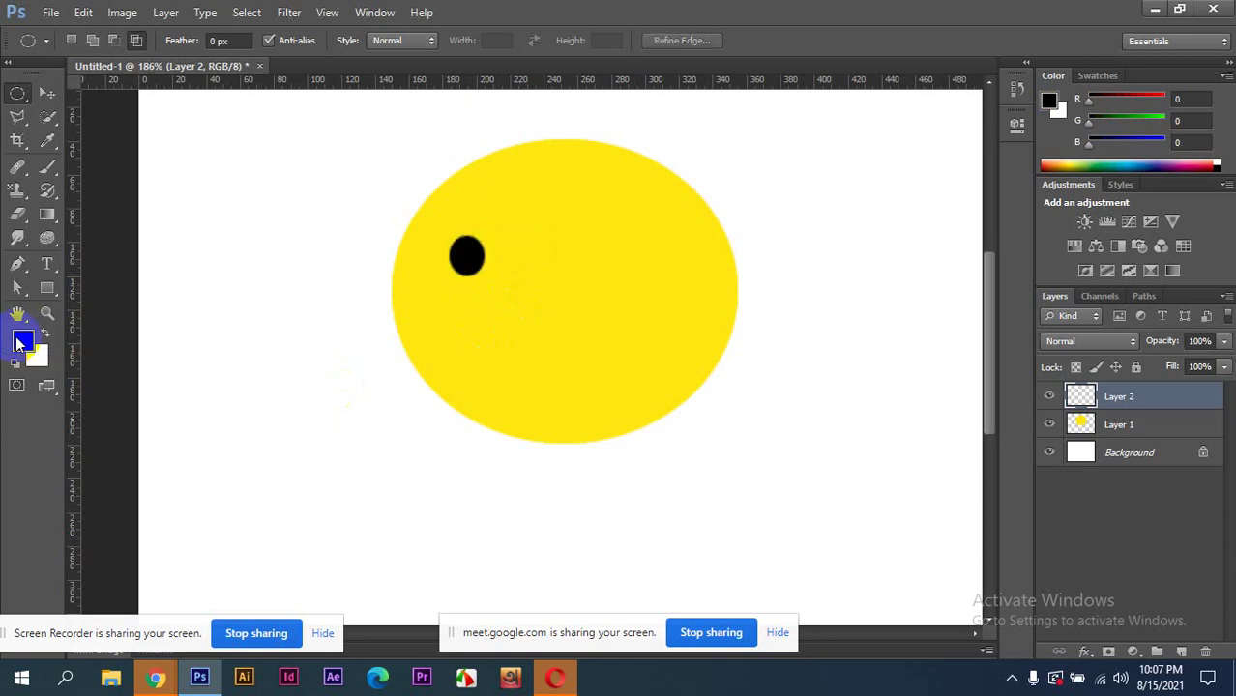
- Duplicate the black eye with the Move tool and place the copy level with it on the right side of the face
click(46, 93)
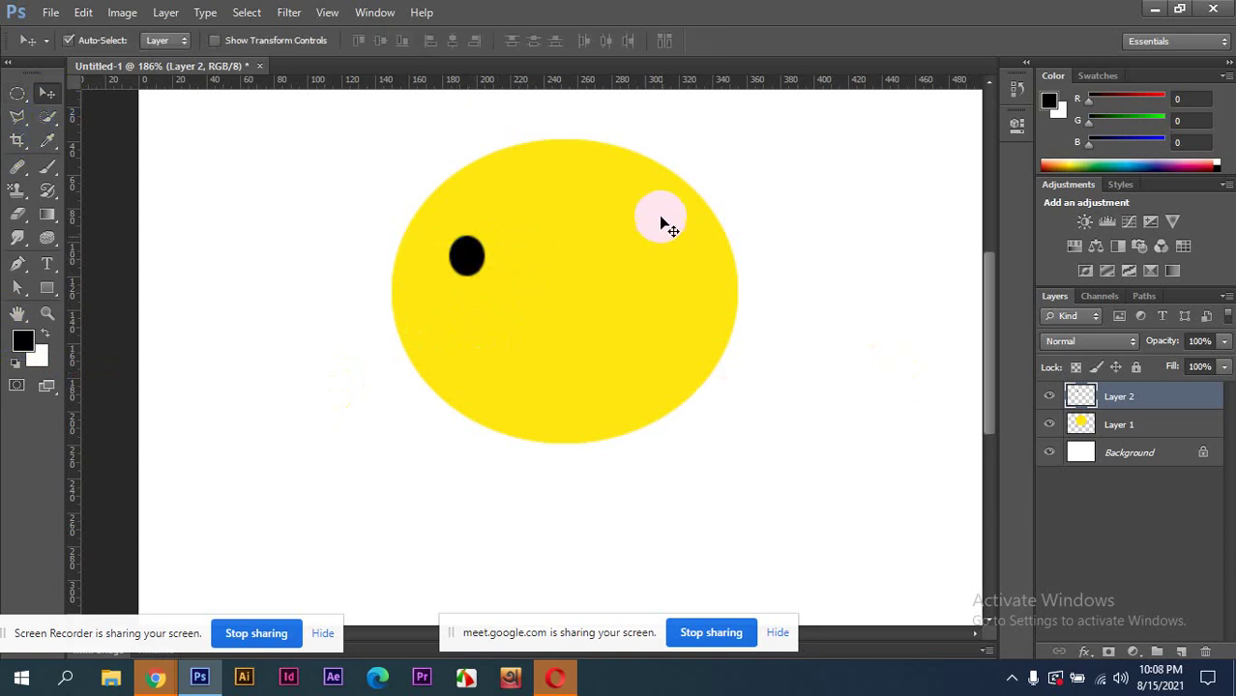
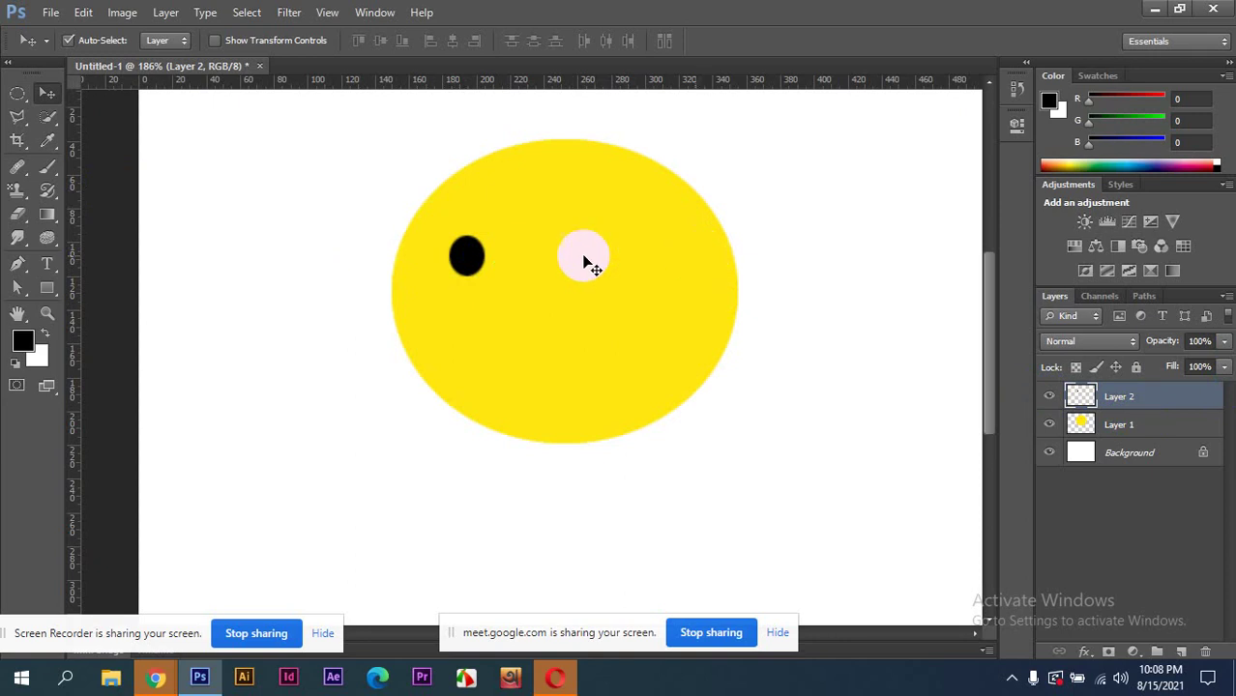
click(462, 258)
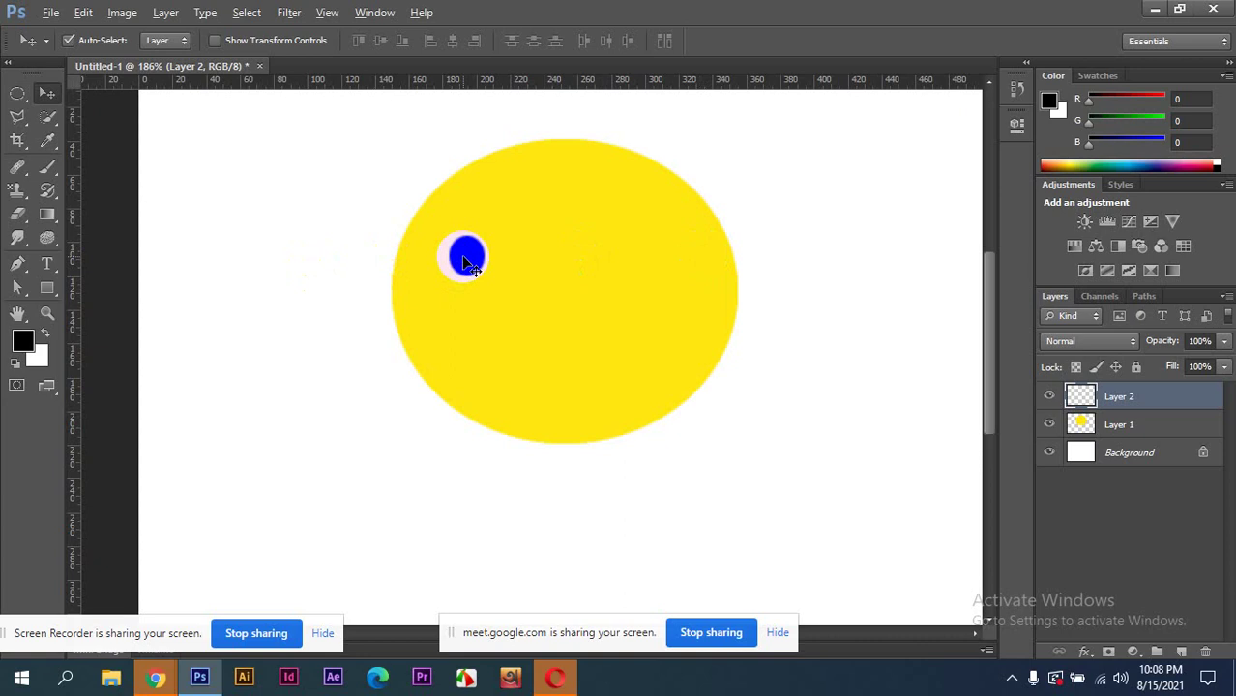
drag(467, 265, 637, 253)
click(643, 259)
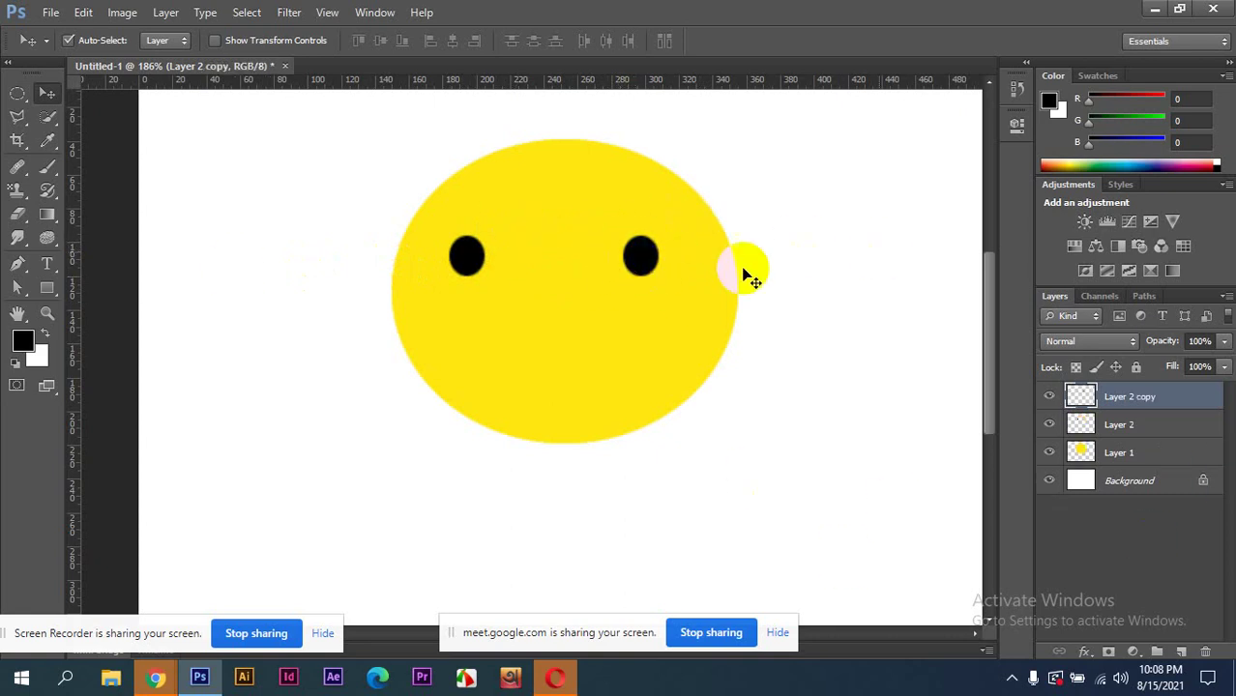
click(602, 268)
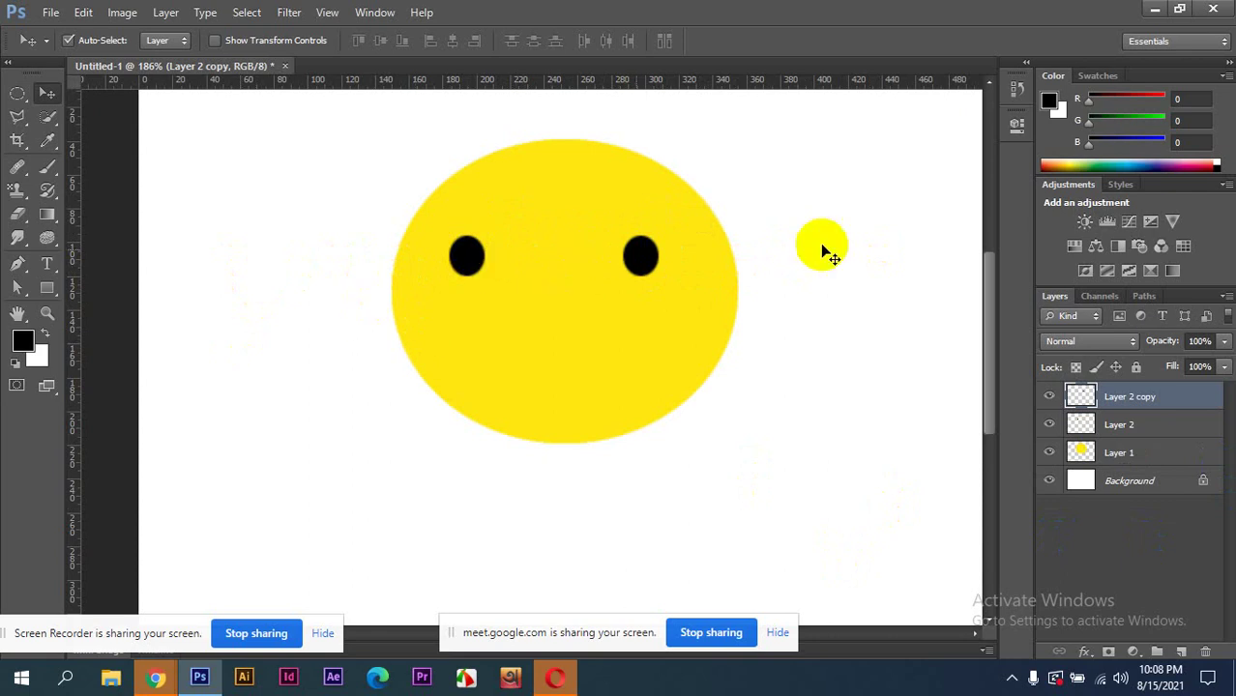
click(726, 268)
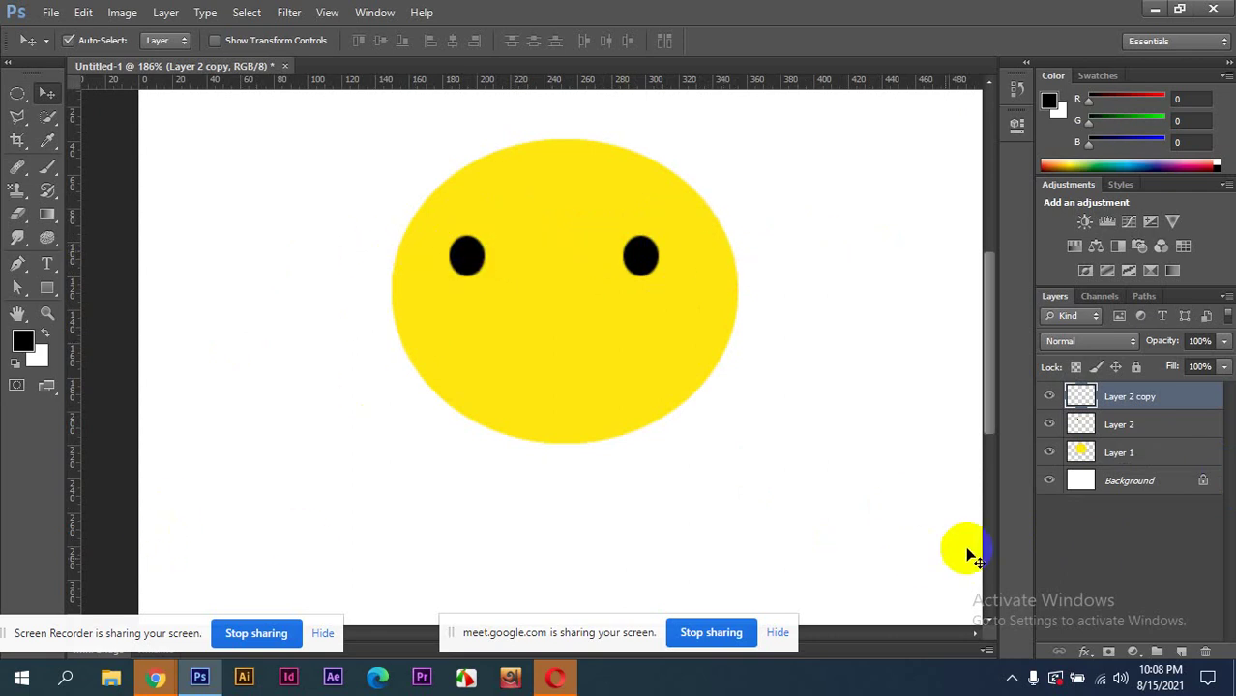
- Add a small white ellipse on a new layer inside the left eye's lower right, and duplicate it into the right eye's lower left
click(1182, 650)
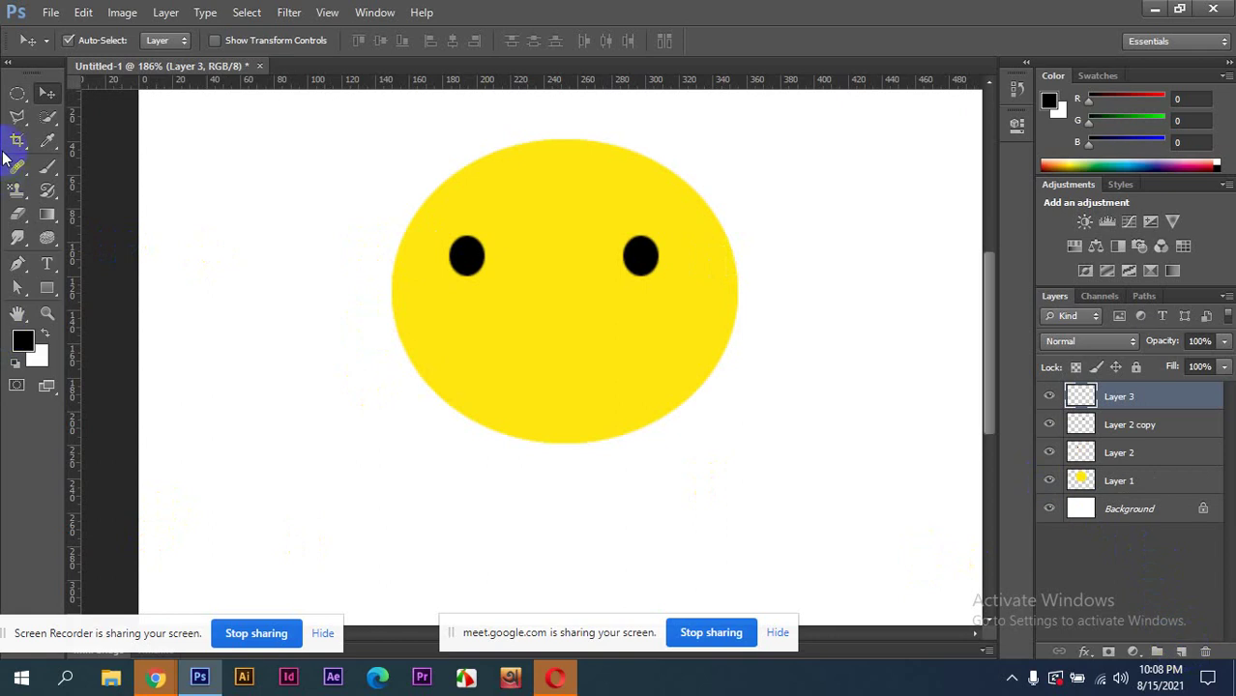
scroll(327, 247, up, 1)
scroll(327, 247, up, 1)
click(17, 93)
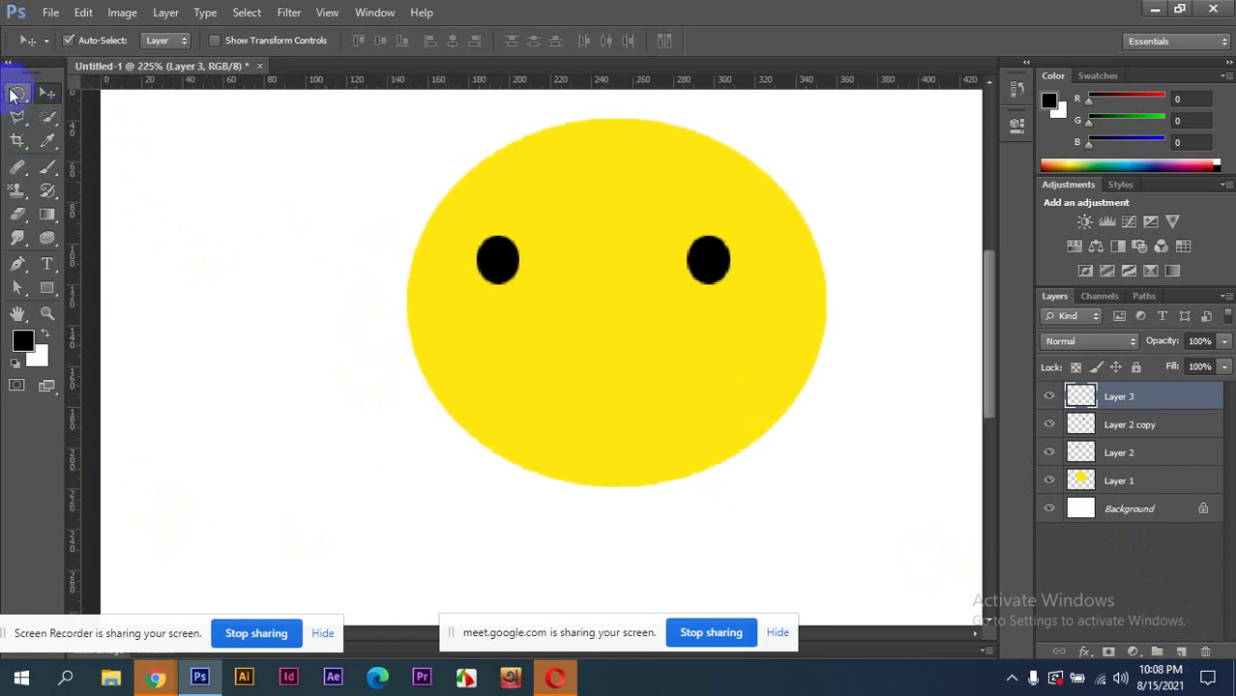
scroll(460, 259, up, 6)
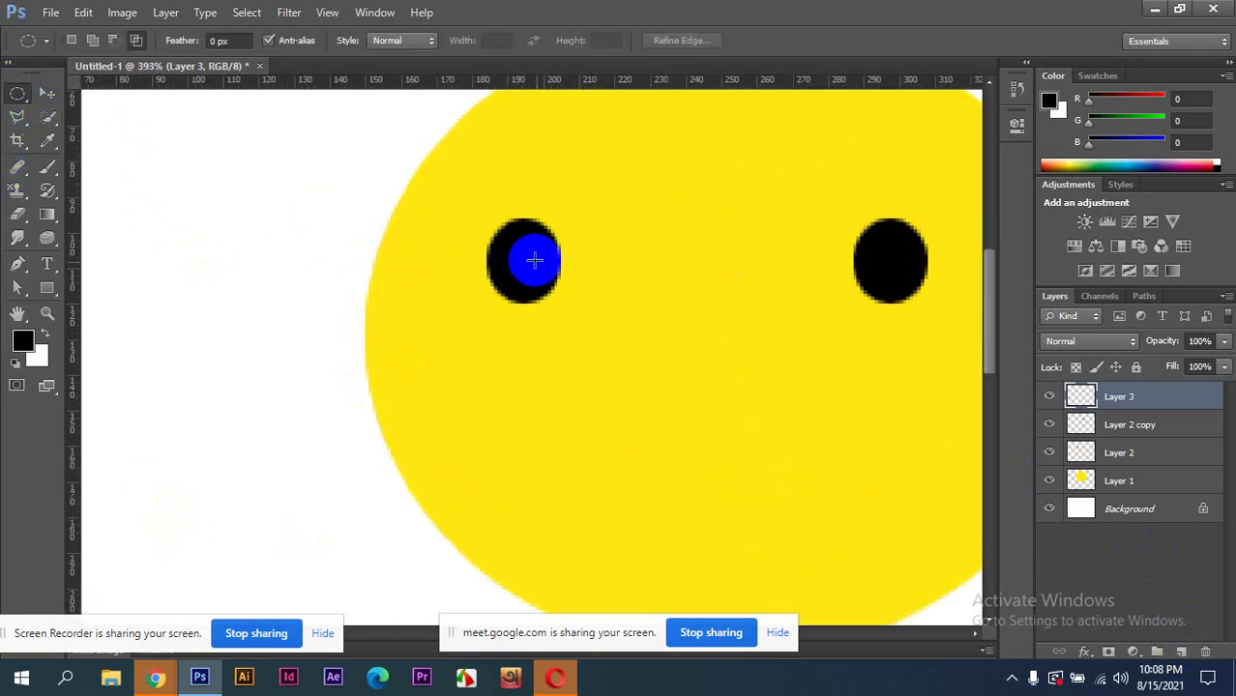
drag(517, 249, 552, 295)
scroll(609, 296, down, 7)
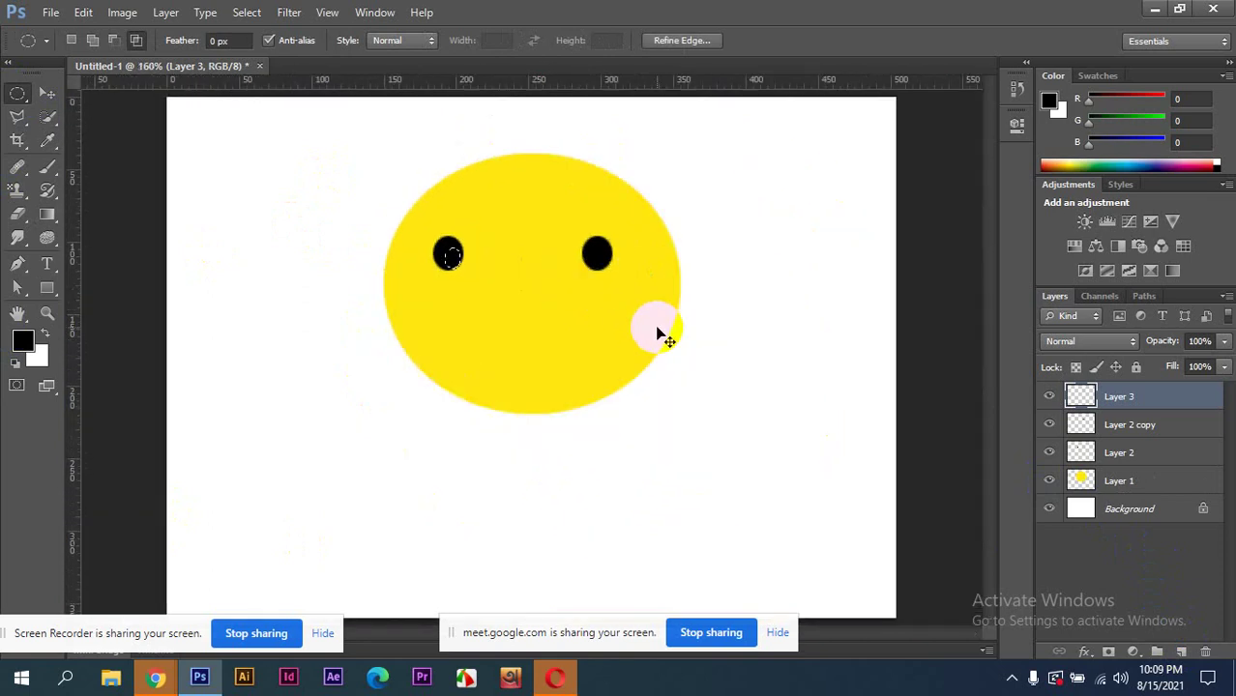
key(ctrl+BackSpace)
key(ctrl+d)
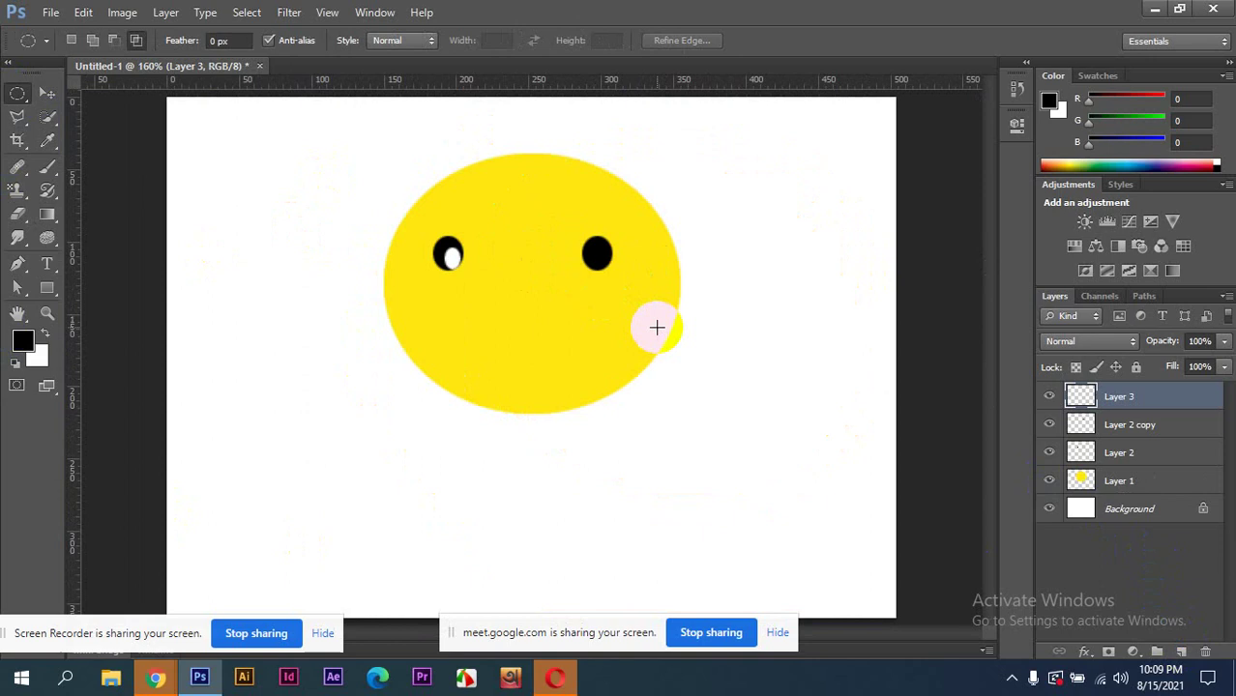
click(46, 95)
drag(422, 224, 596, 263)
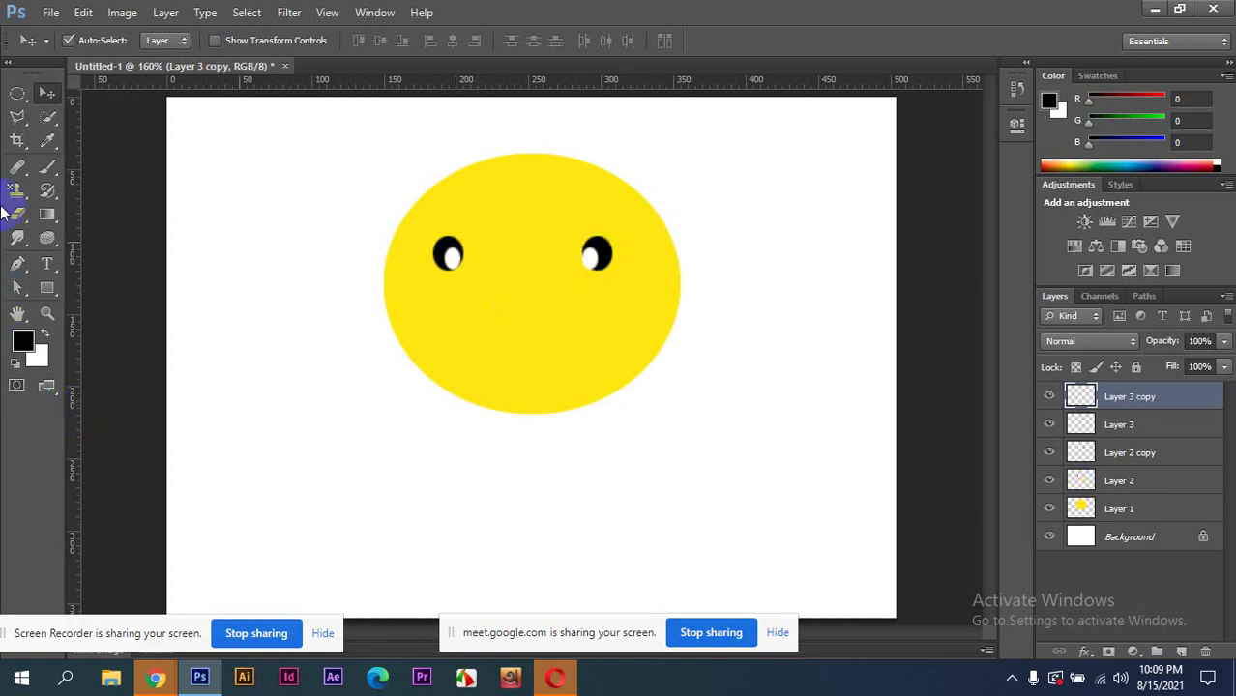
- Add a wide, flat elliptical mouth on a new layer below the eyes, filled with black, and deselect
click(1180, 655)
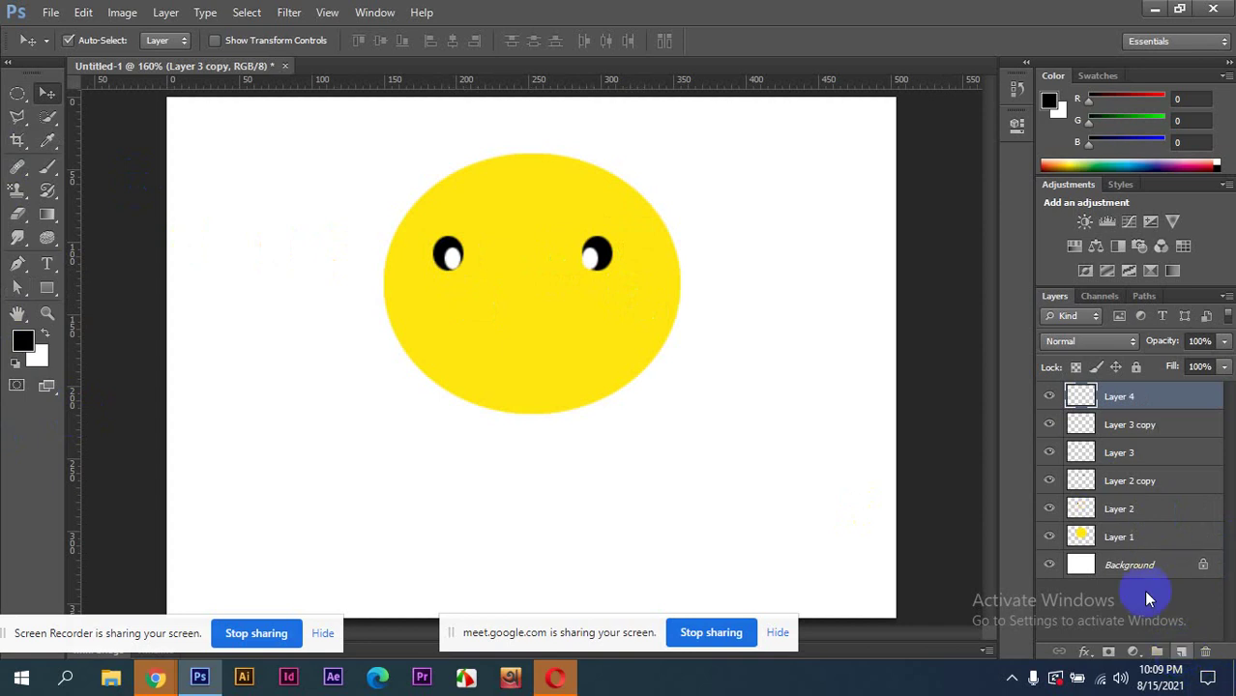
click(13, 92)
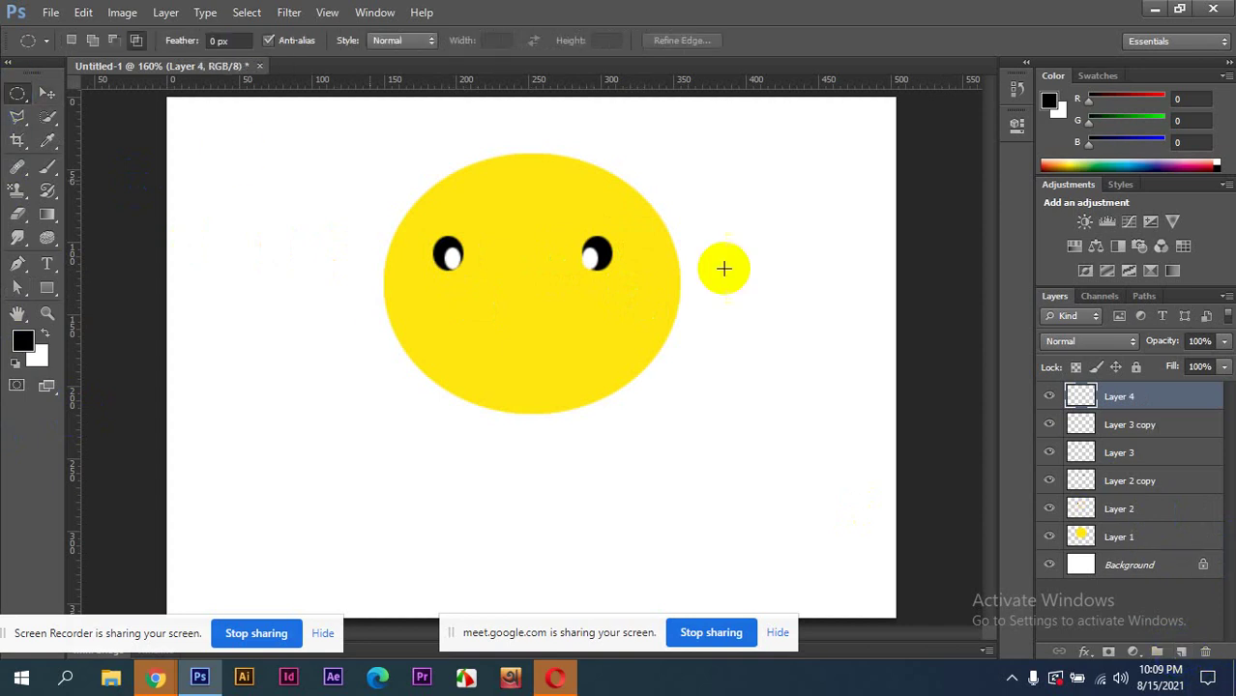
drag(508, 320, 581, 356)
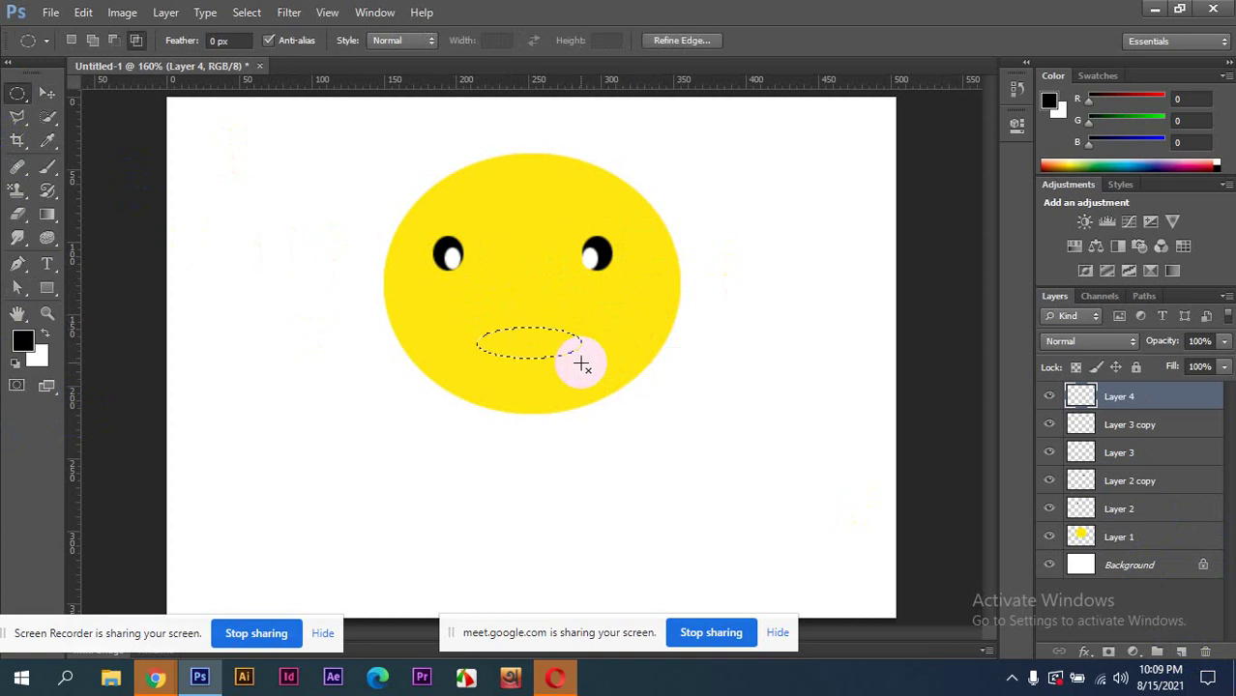
key(alt+BackSpace)
click(582, 363)
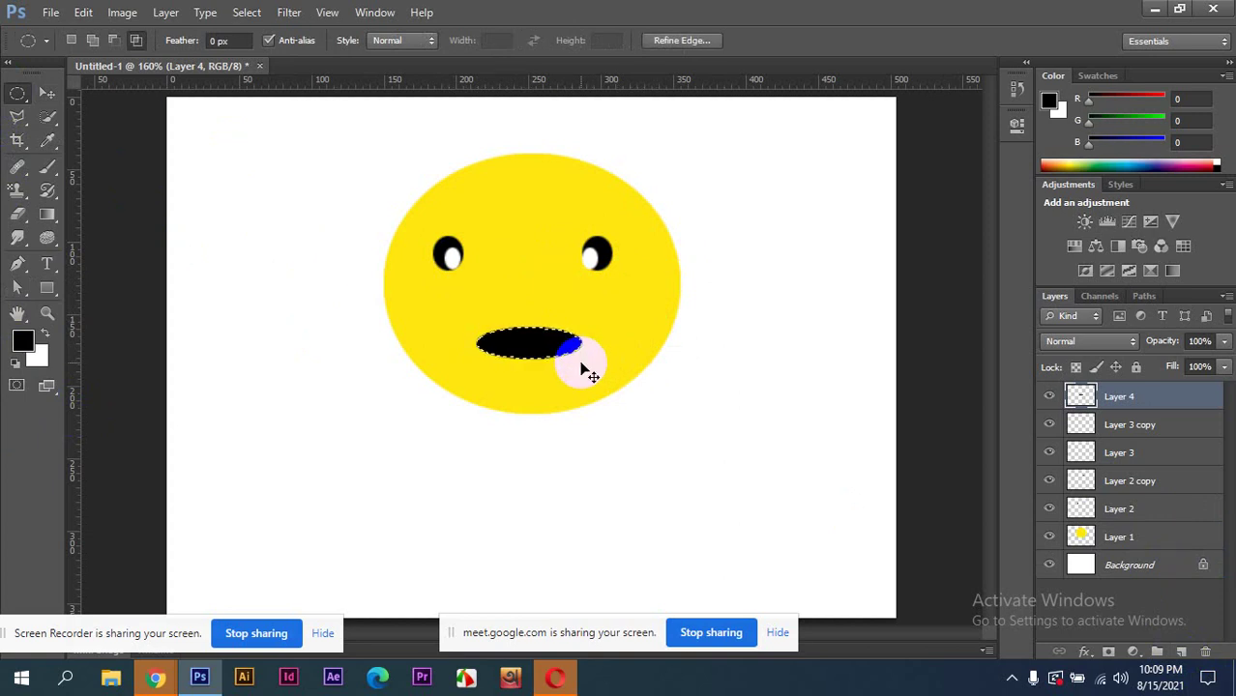
- Add a thin white ellipse as teeth on a new layer in the mouth's upper part, deselect, and nudge it to centre it
click(1182, 648)
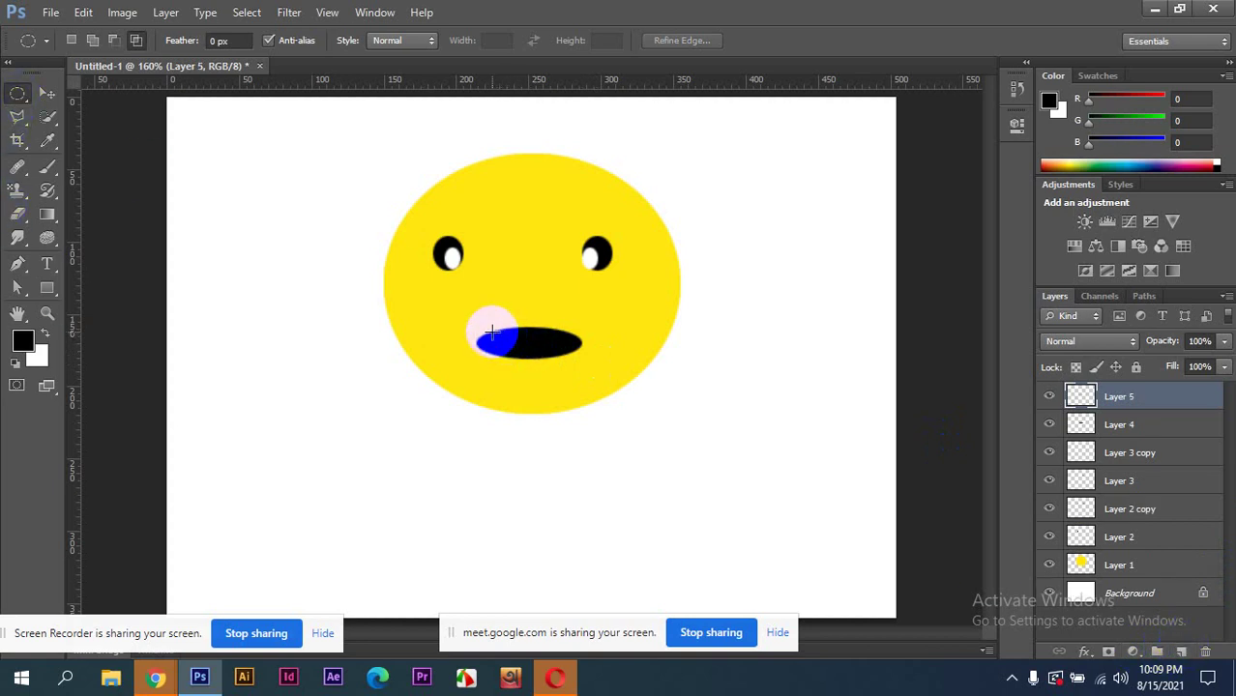
drag(515, 332, 557, 344)
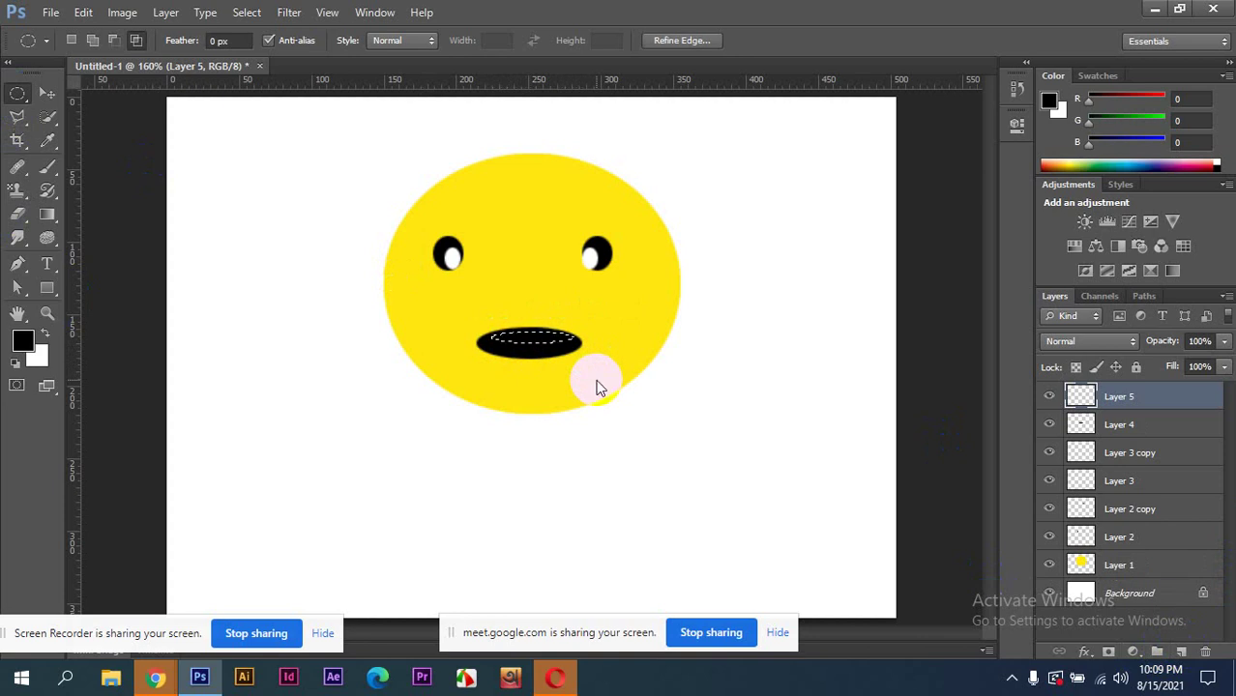
key(ctrl+BackSpace)
key(ctrl+d)
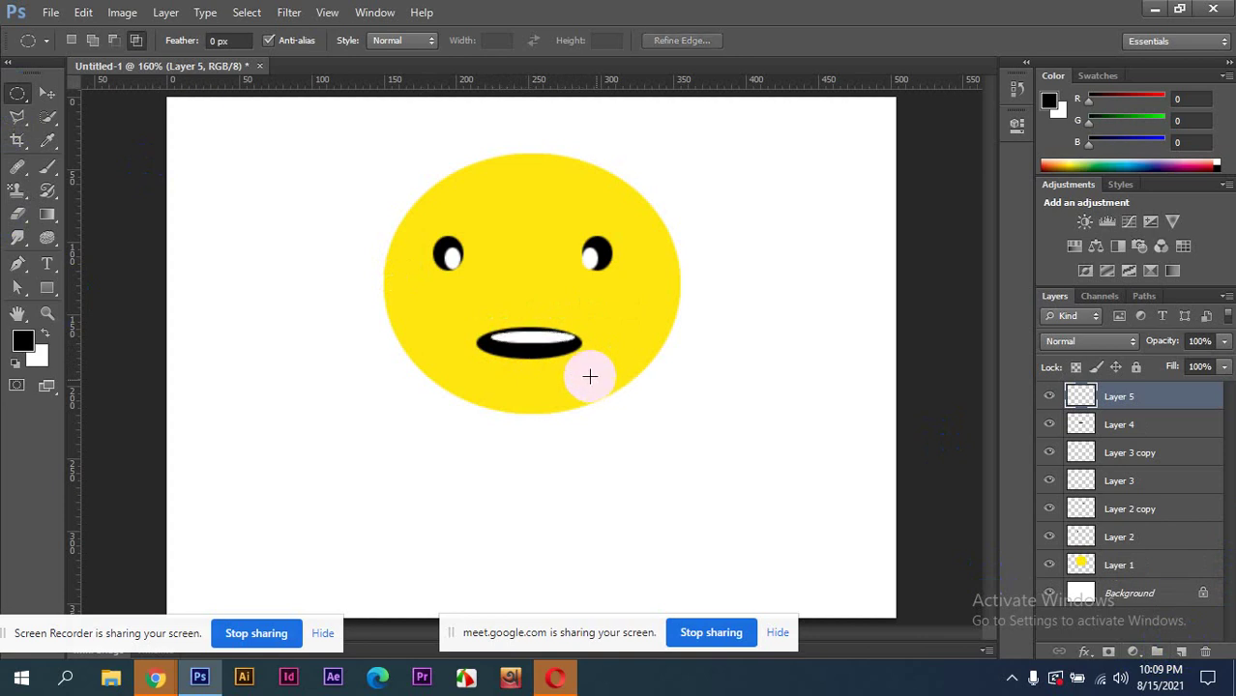
click(46, 93)
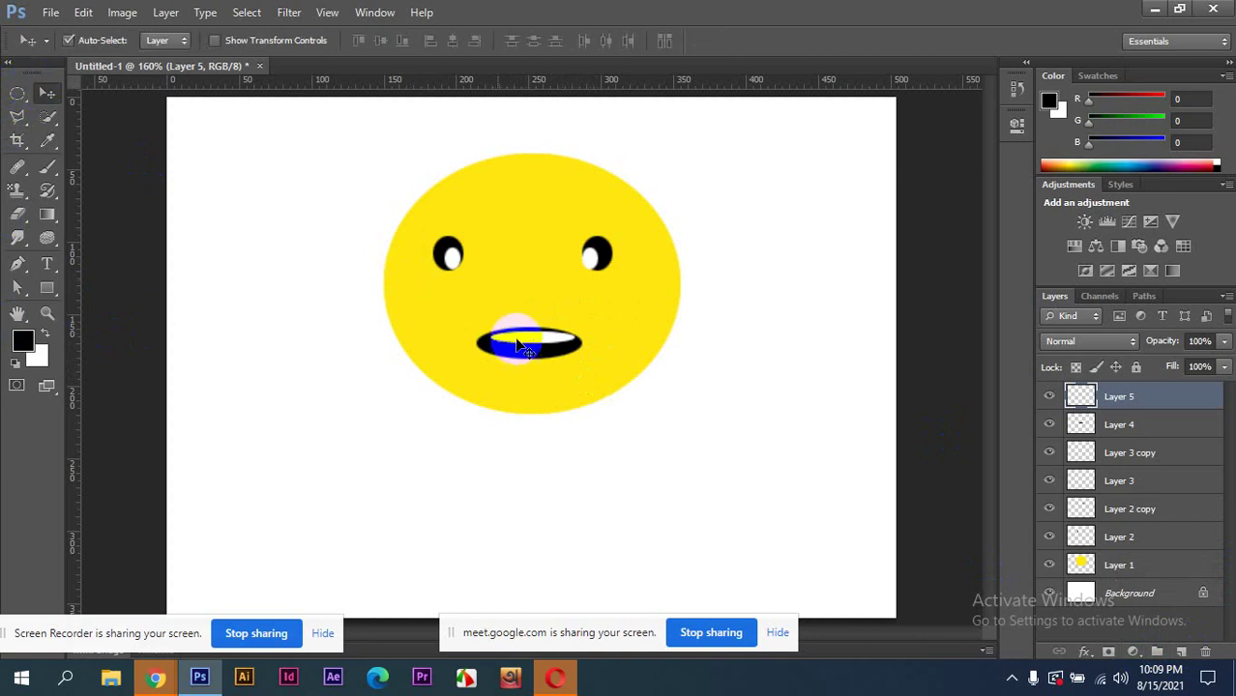
drag(523, 346, 532, 340)
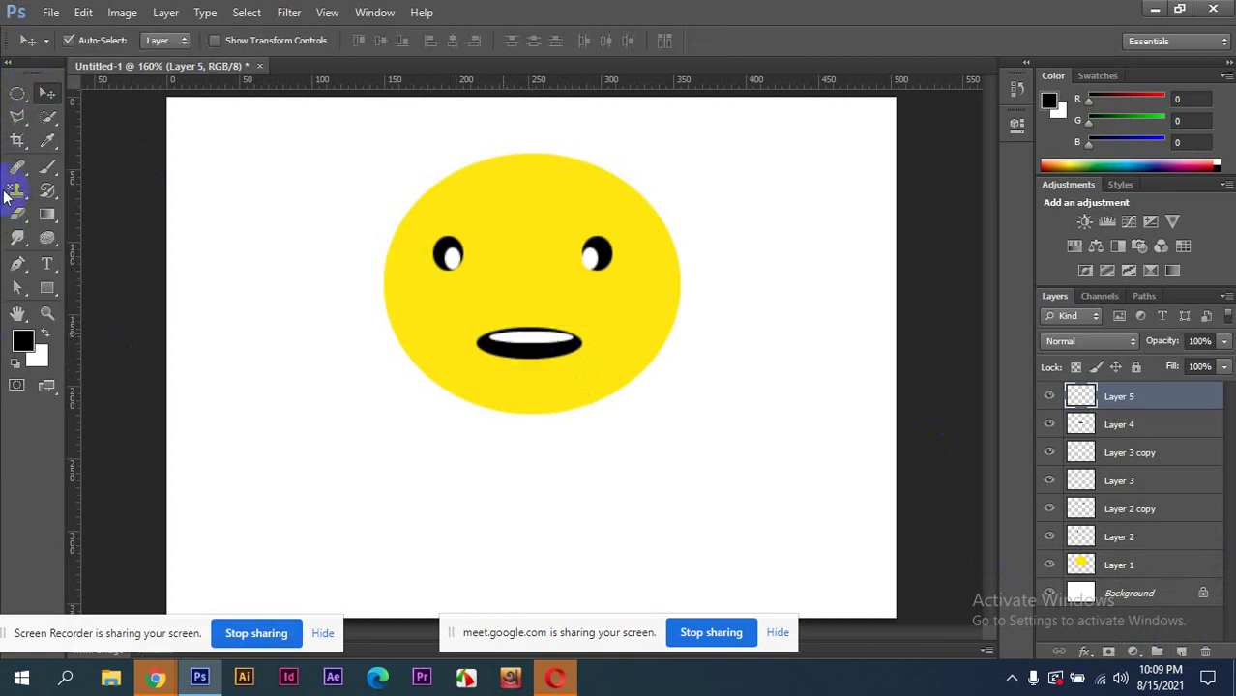
- Add a thin vertical elliptical nose on a new layer between the eyes, fill it with black, and deselect
click(1178, 652)
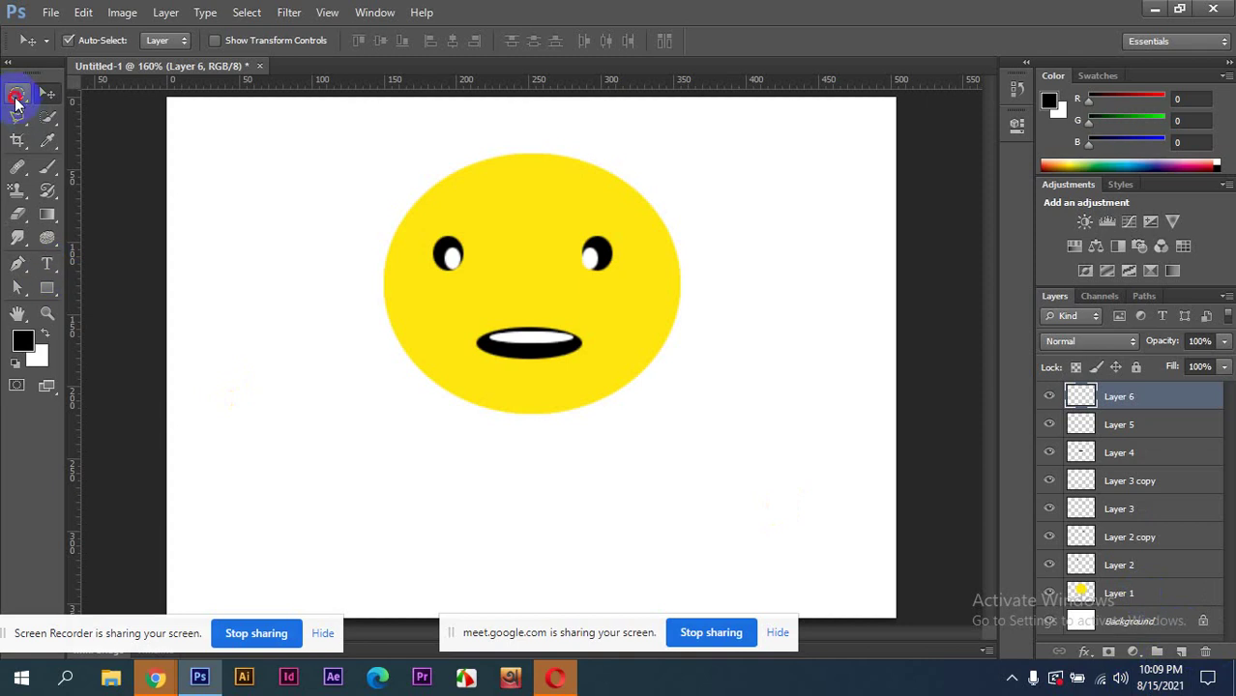
click(16, 95)
drag(524, 249, 532, 312)
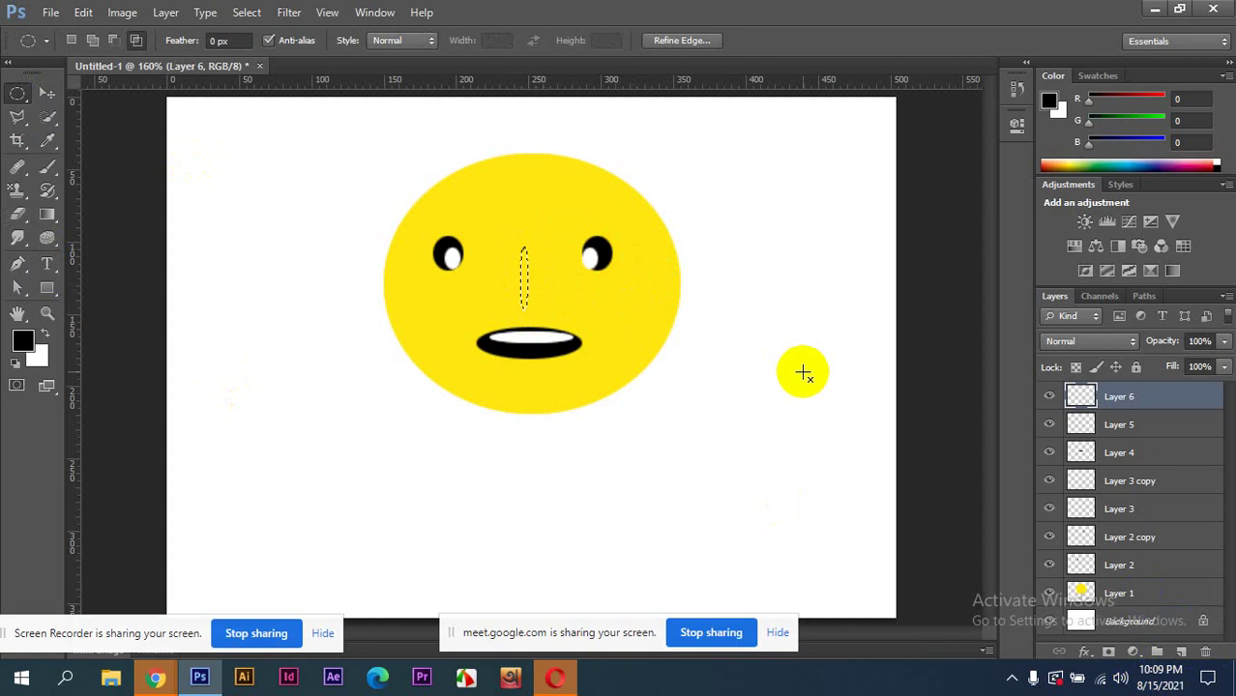
key(alt+BackSpace)
key(ctrl+d)
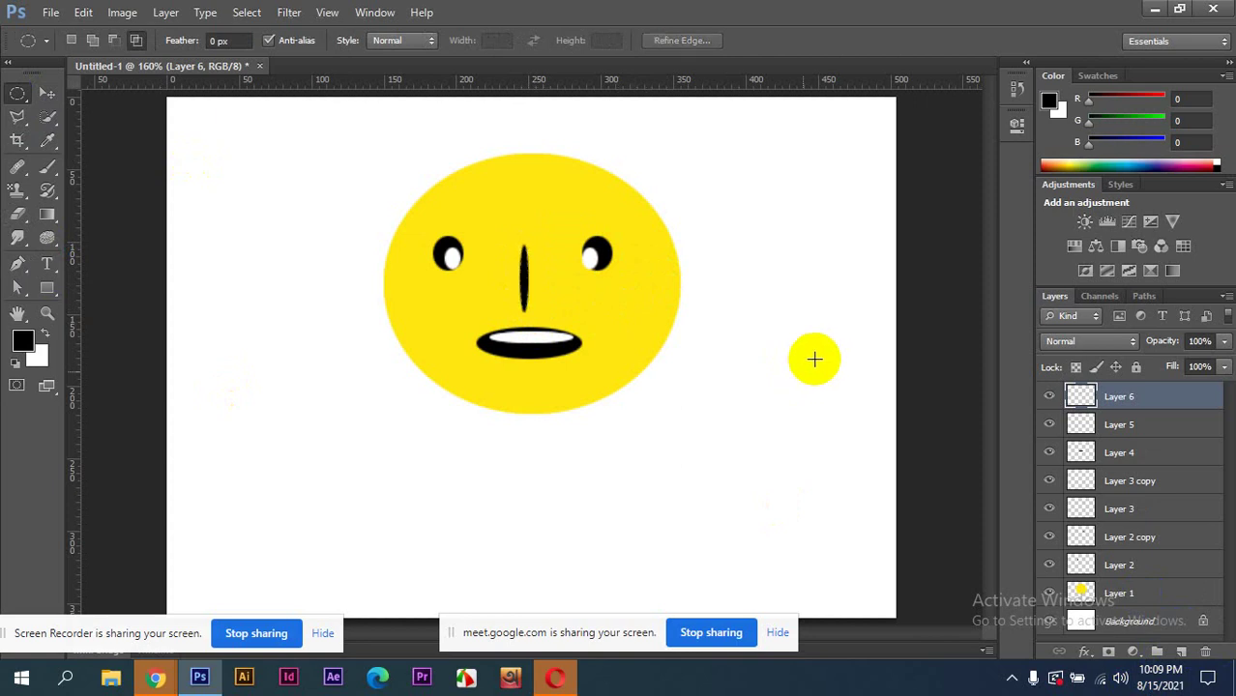
- Shift the nose, mouth and teeth slightly down and to the right to line them up along the face's middle
click(46, 93)
drag(524, 262, 532, 272)
mouse_move(569, 358)
mouse_down()
mouse_move(566, 379)
mouse_move(547, 356)
mouse_up()
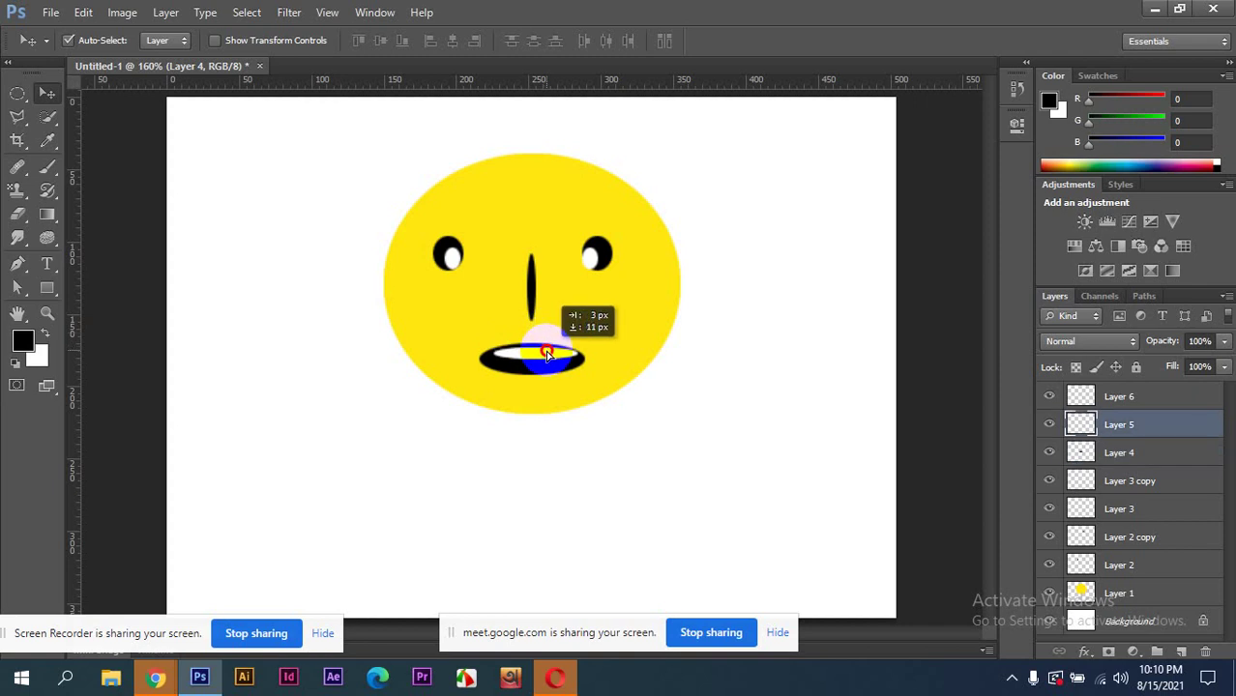
drag(532, 290, 535, 315)
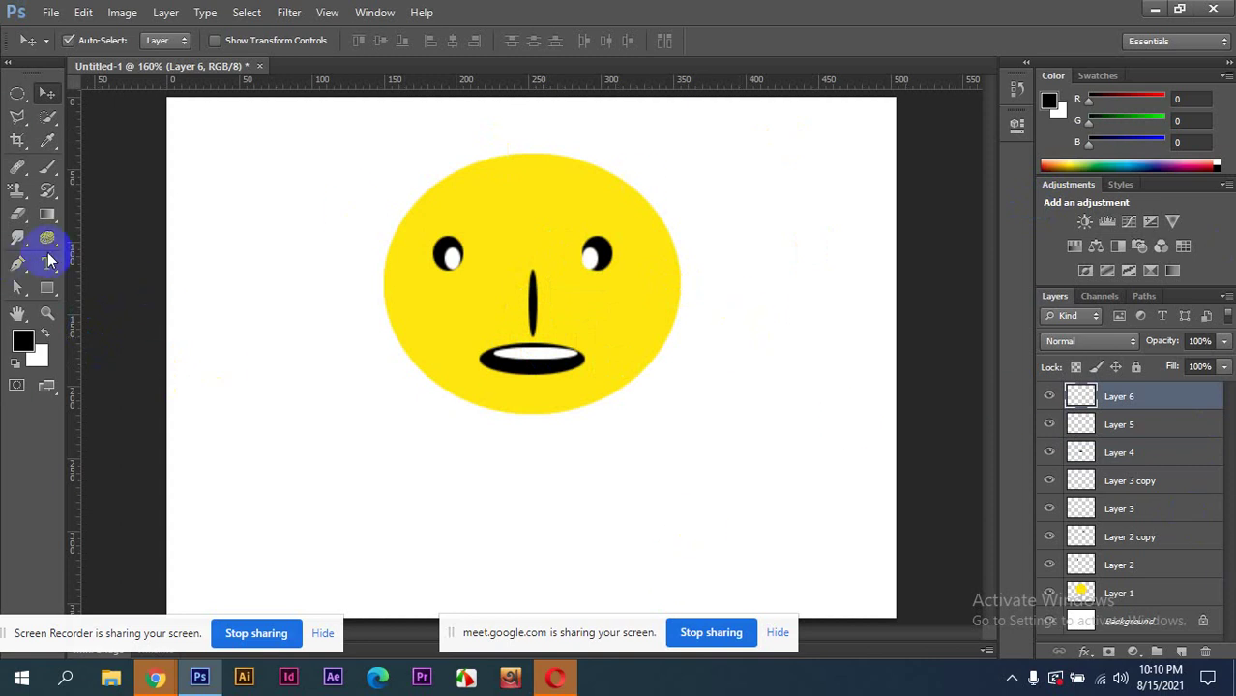
click(16, 92)
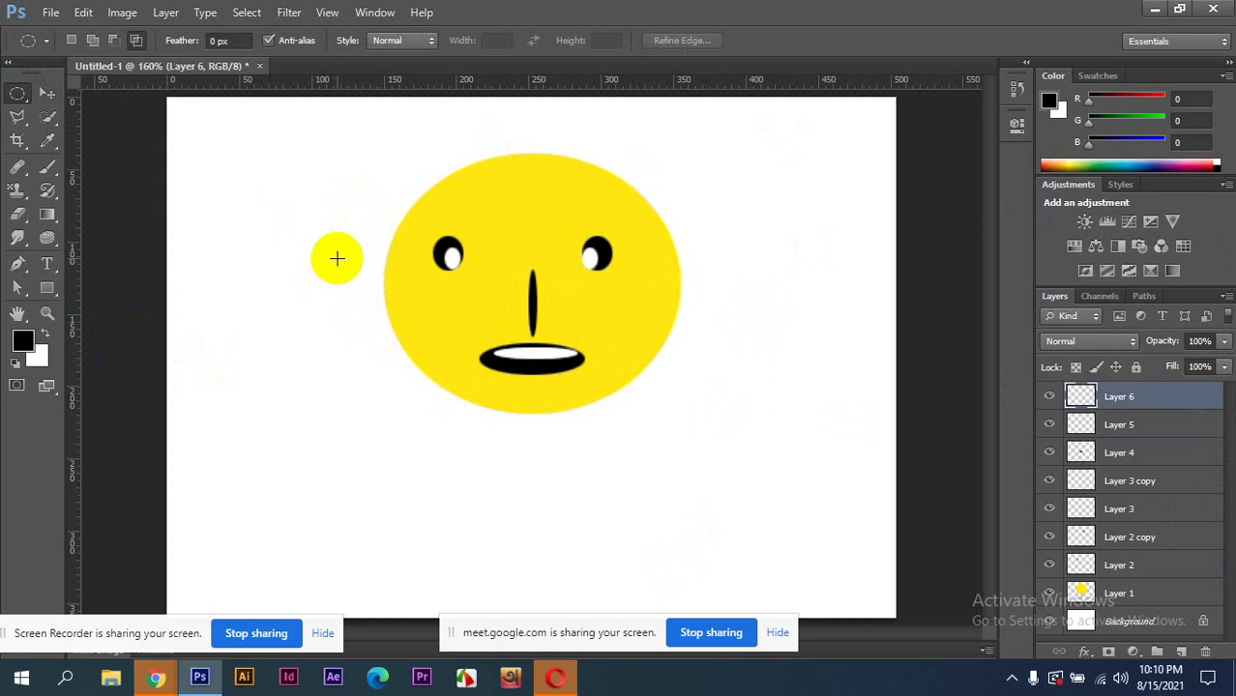
drag(336, 257, 395, 339)
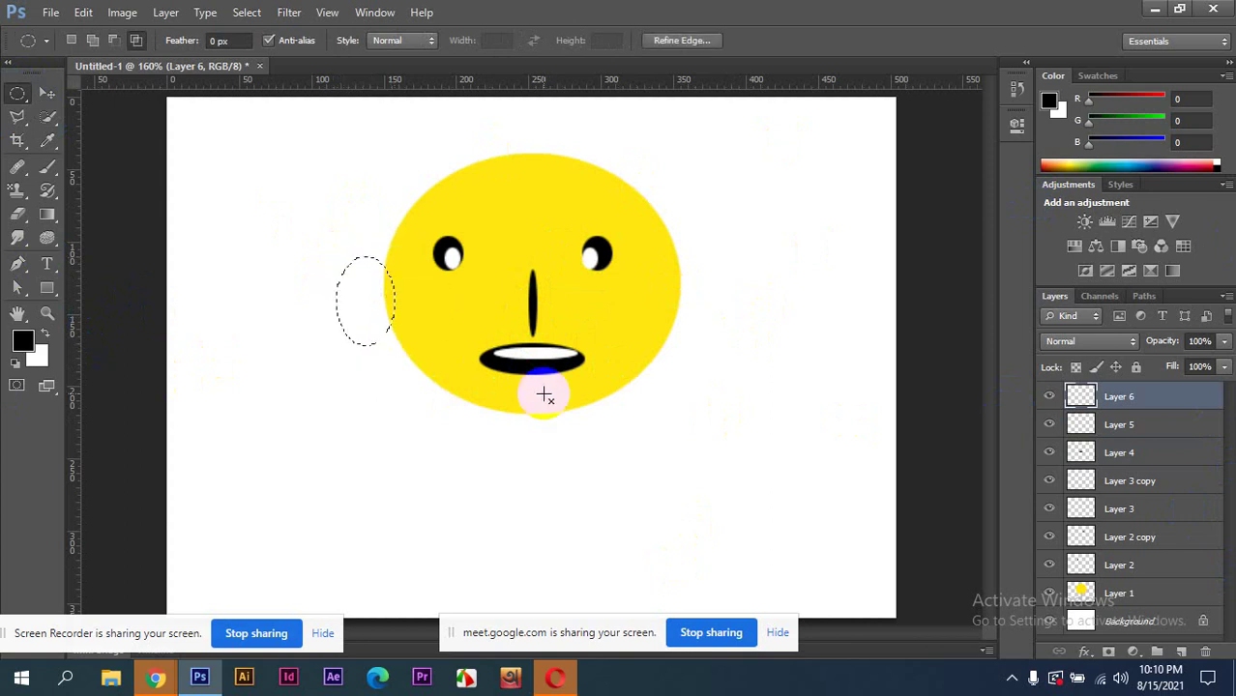
key(alt)
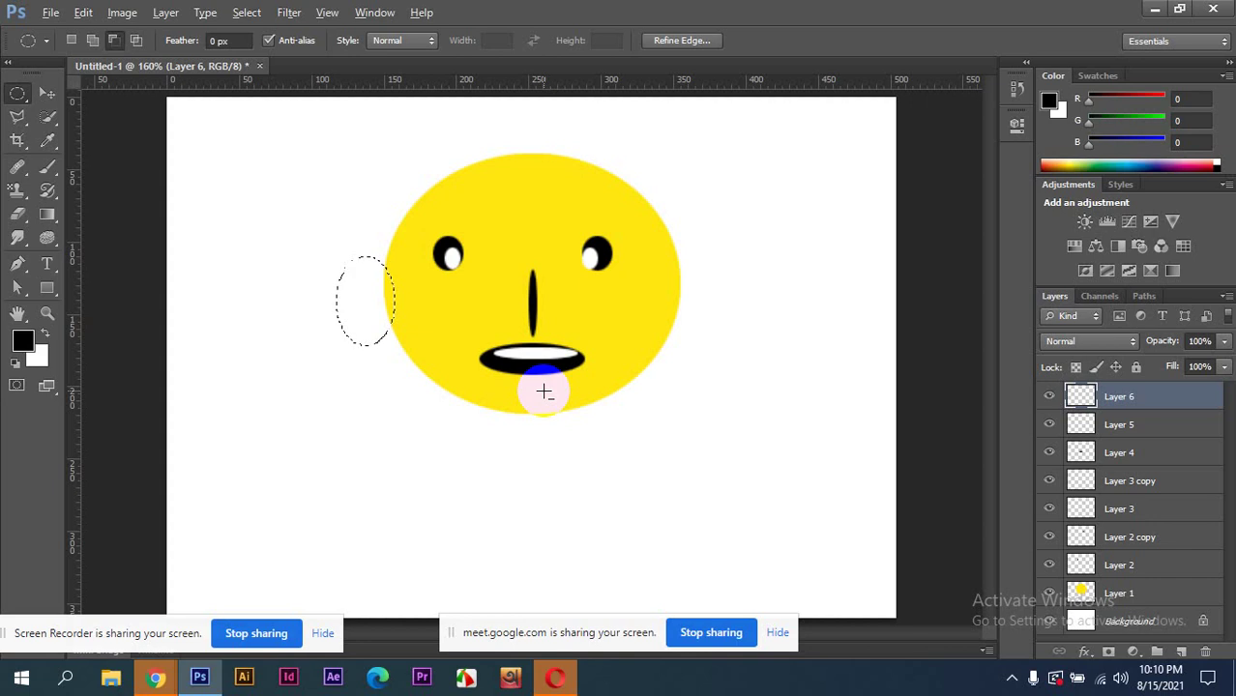
key(alt+BackSpace)
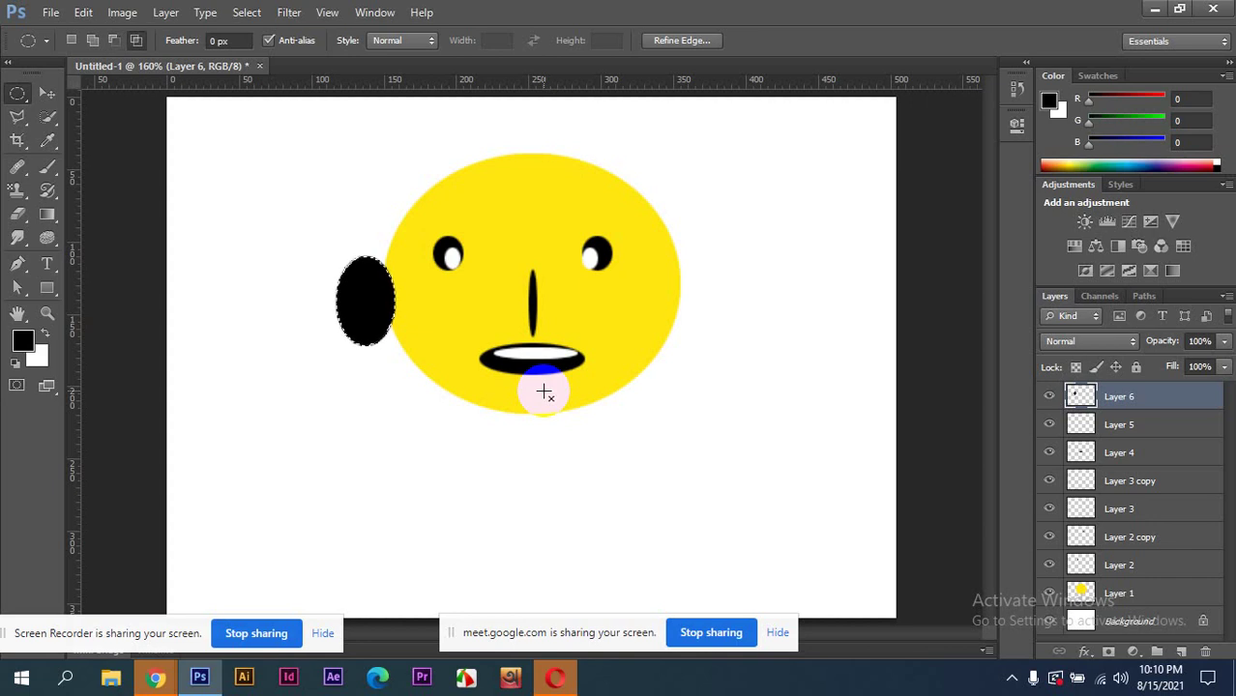
click(545, 398)
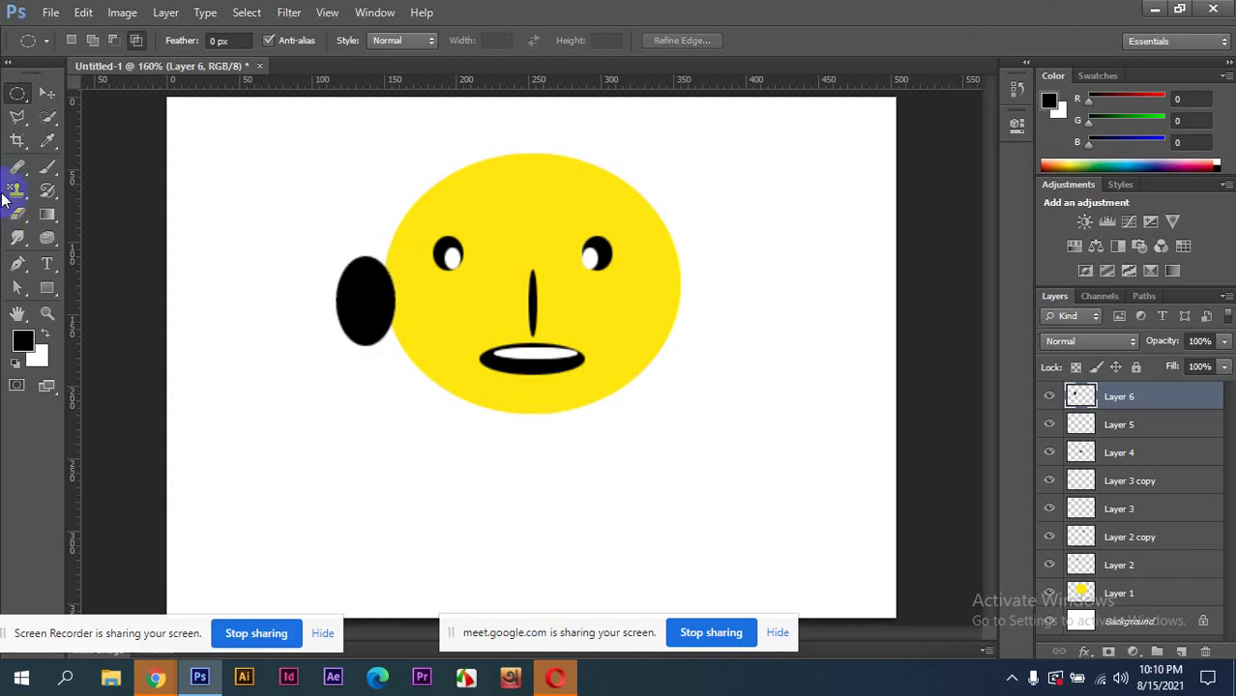
click(56, 91)
drag(392, 283, 360, 281)
key(ctrl+alt+z)
key(ctrl+alt+z)
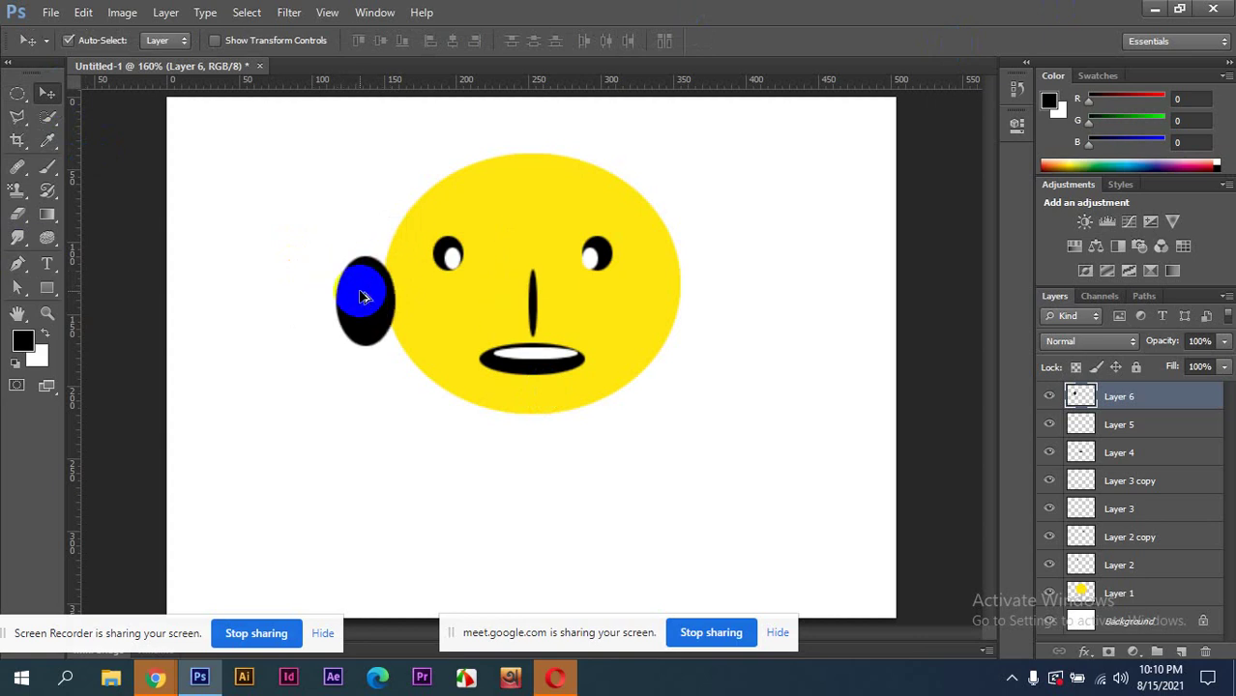
key(Delete)
key(ctrl+d)
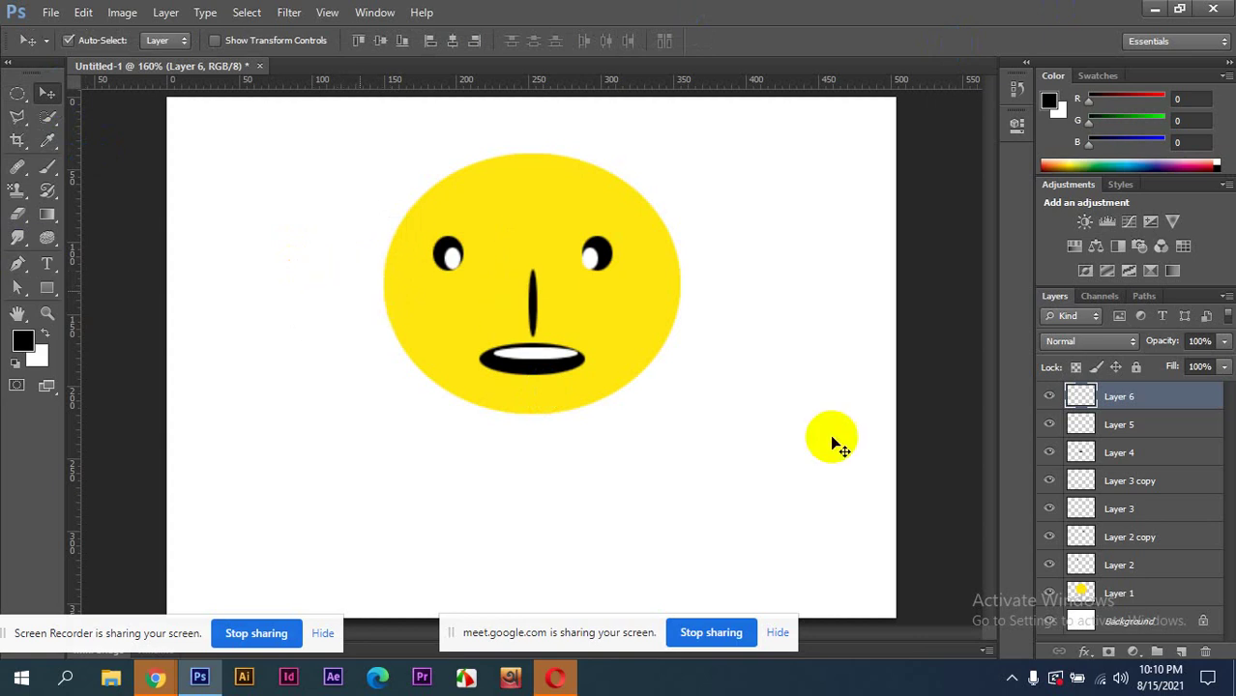
- Add a black elliptical ear on a new layer overlapping the face's left edge, deselect, and nudge it slightly upward
click(1182, 652)
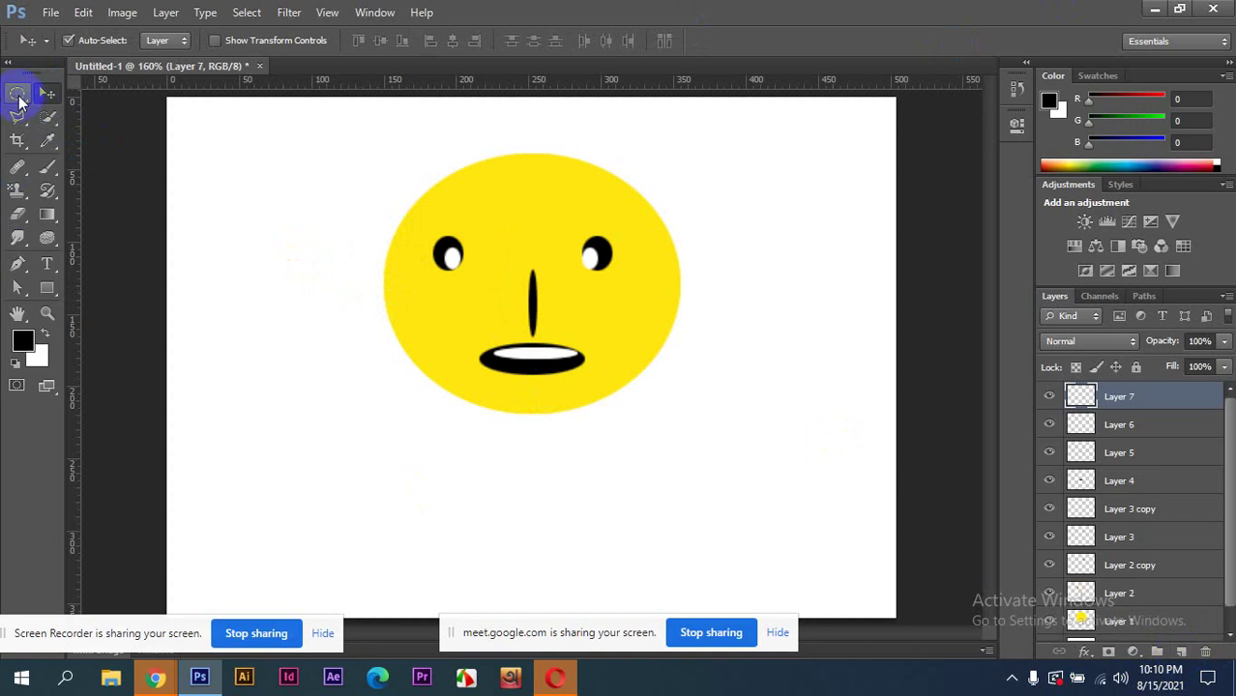
click(20, 96)
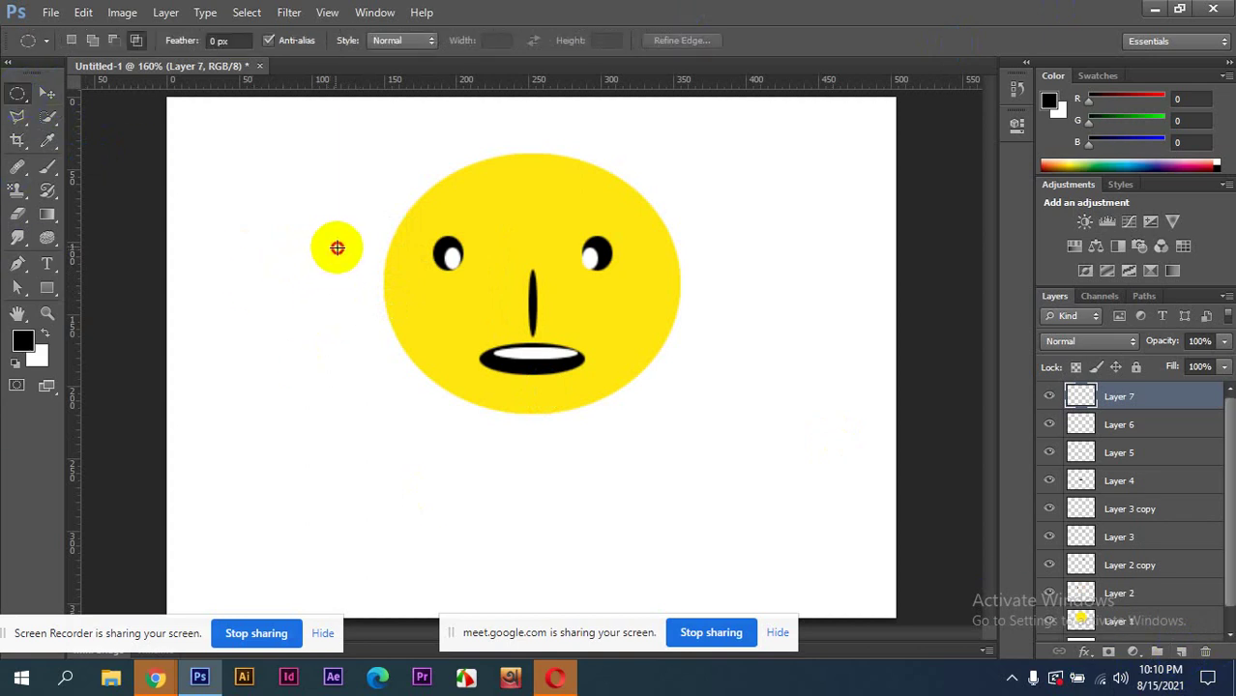
drag(337, 246, 399, 340)
click(404, 343)
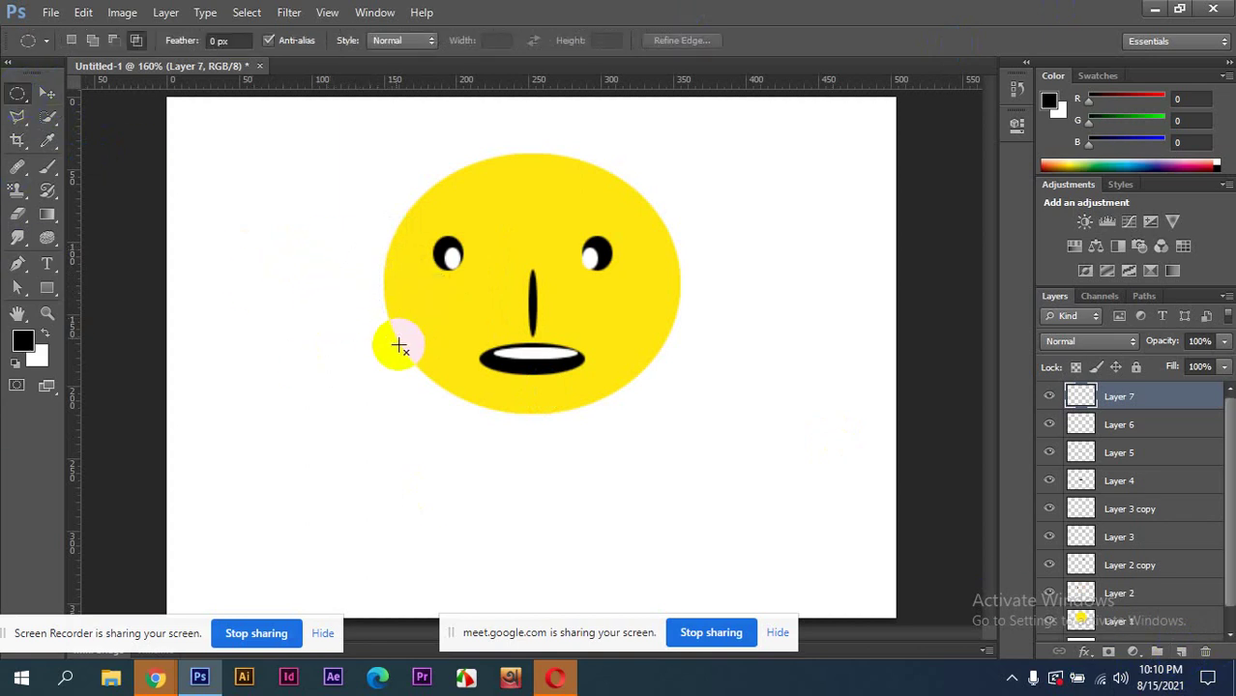
key(ctrl+z)
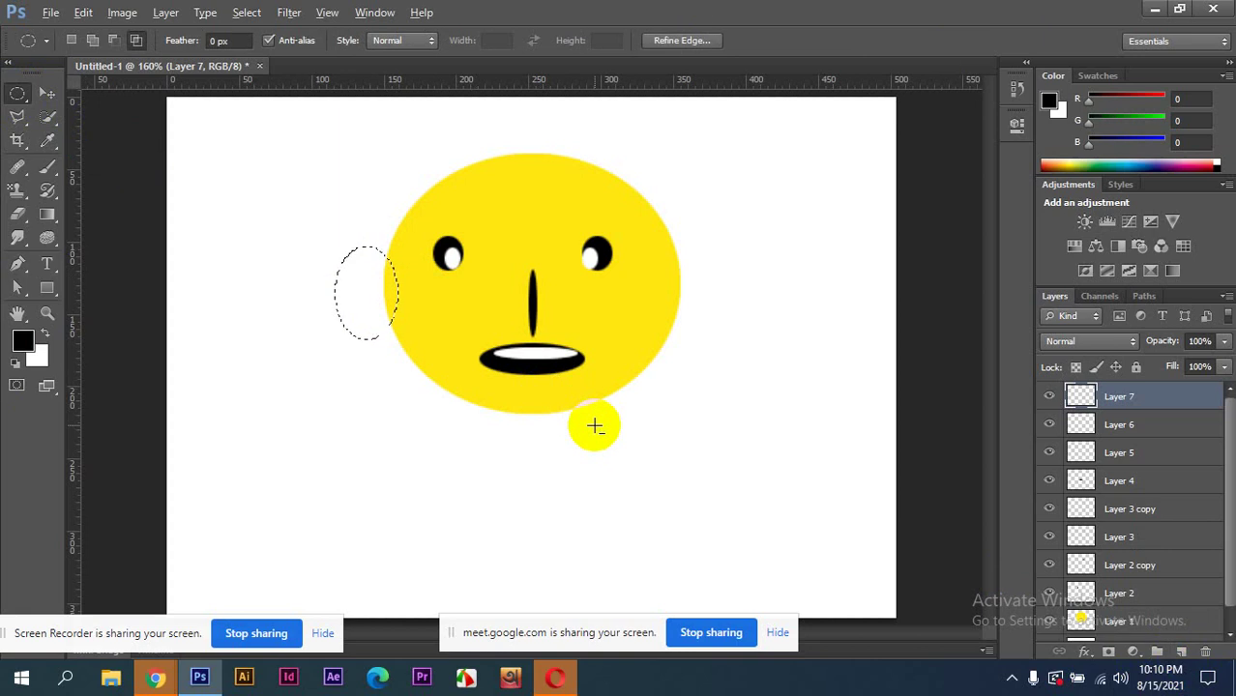
key(alt+BackSpace)
key(ctrl+d)
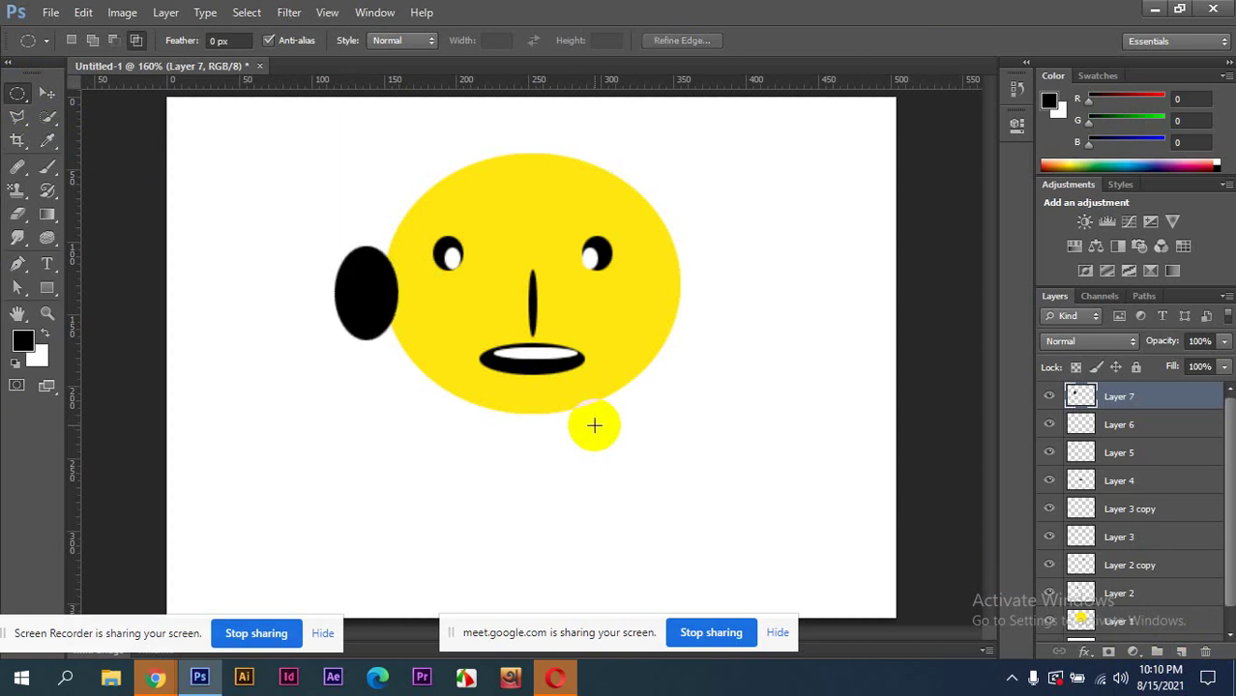
click(46, 94)
drag(387, 334, 379, 307)
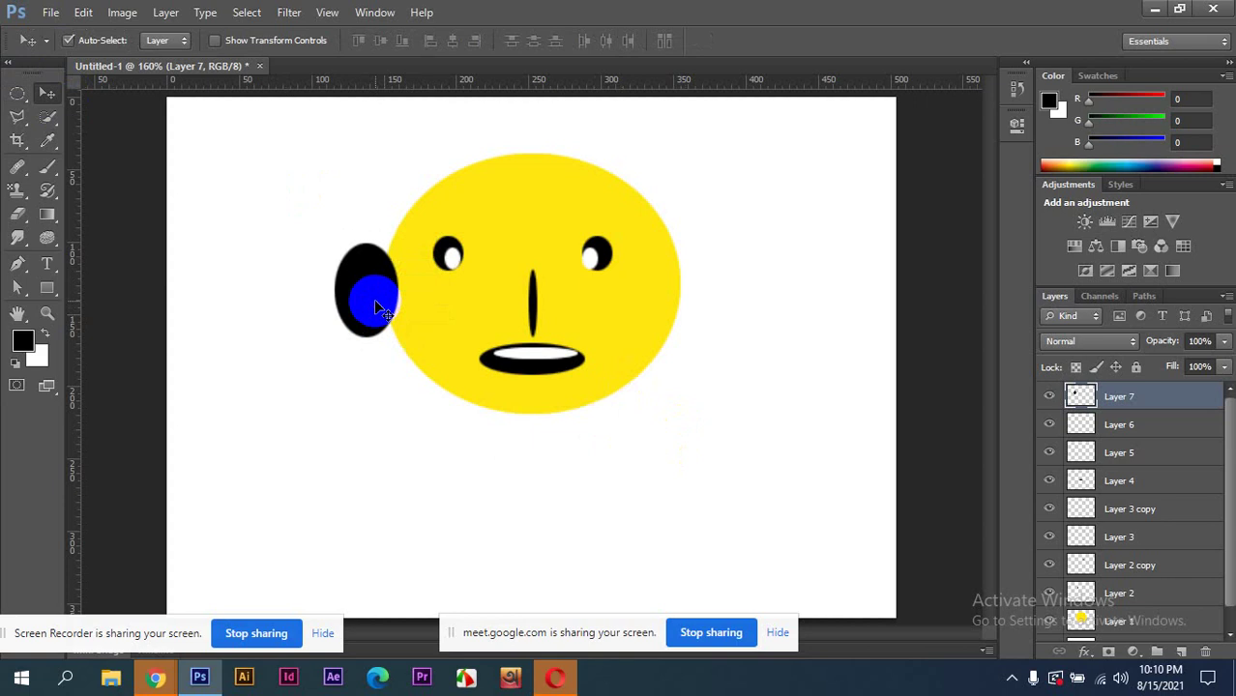
drag(377, 307, 421, 358)
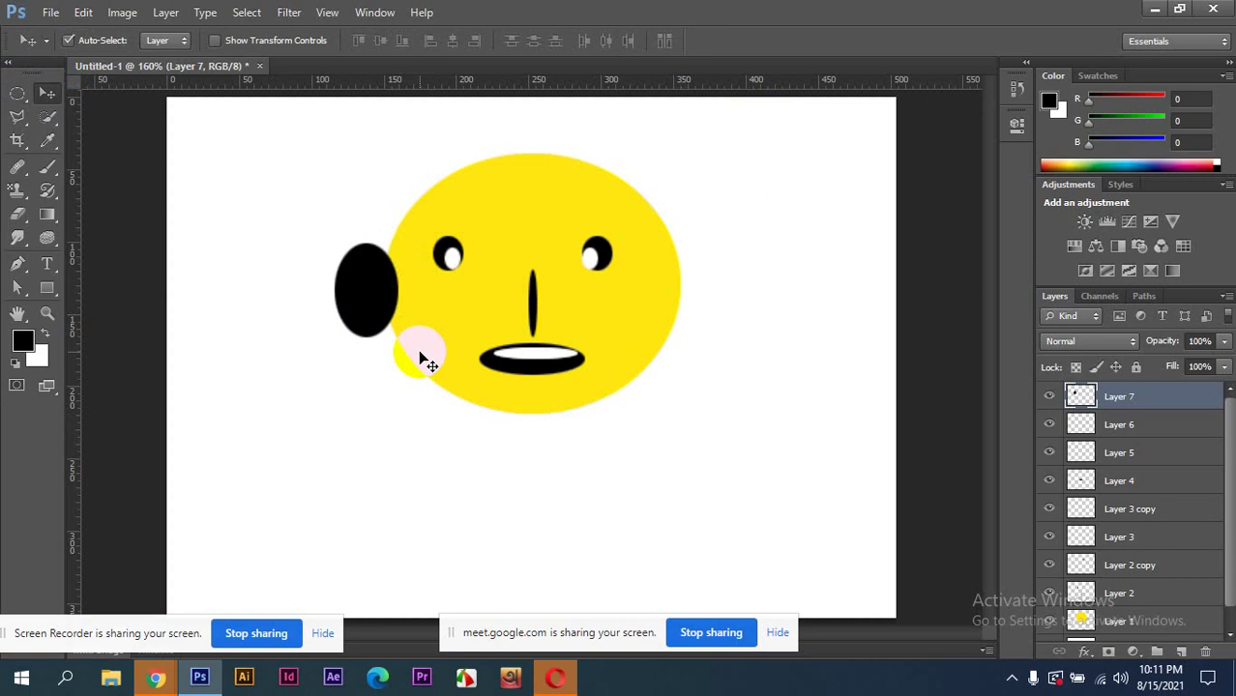
drag(420, 353, 419, 353)
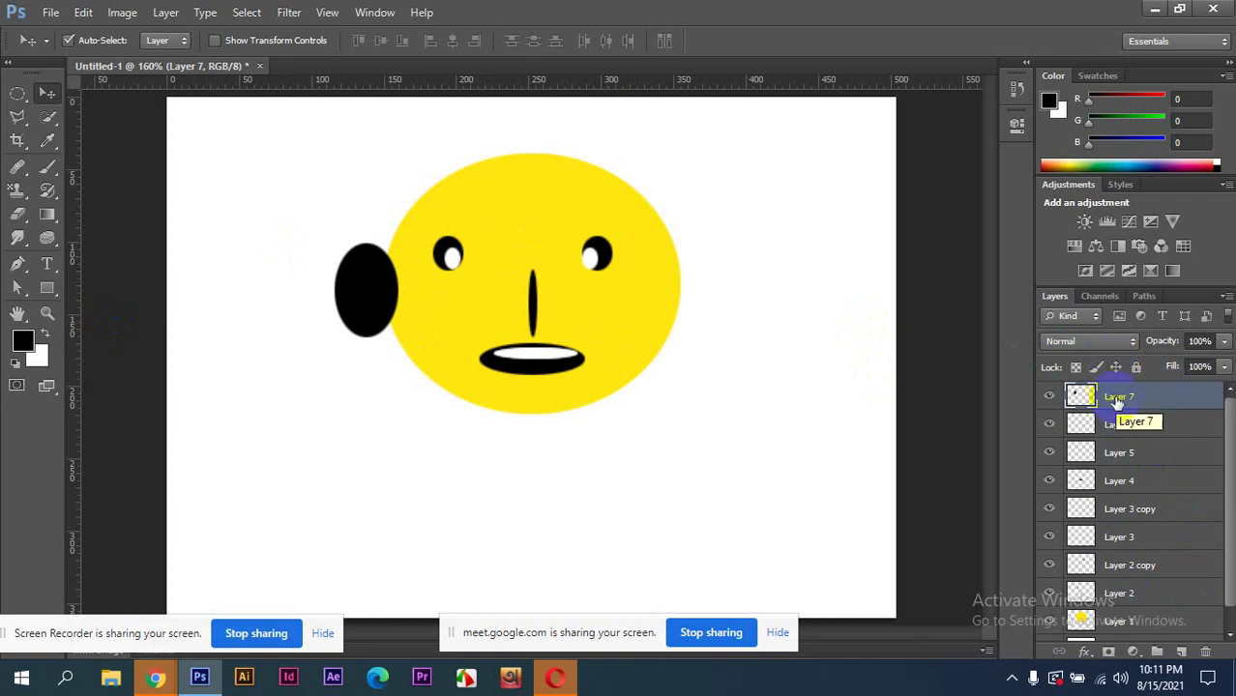
drag(617, 184, 659, 217)
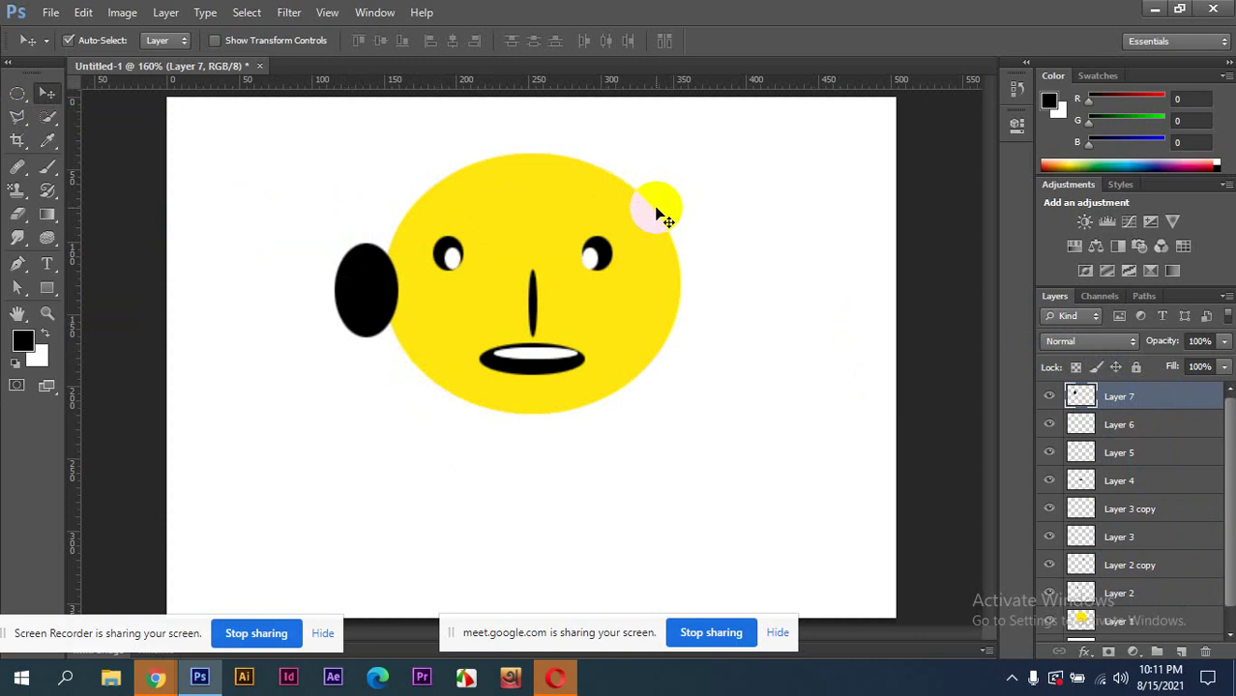
drag(658, 210, 551, 215)
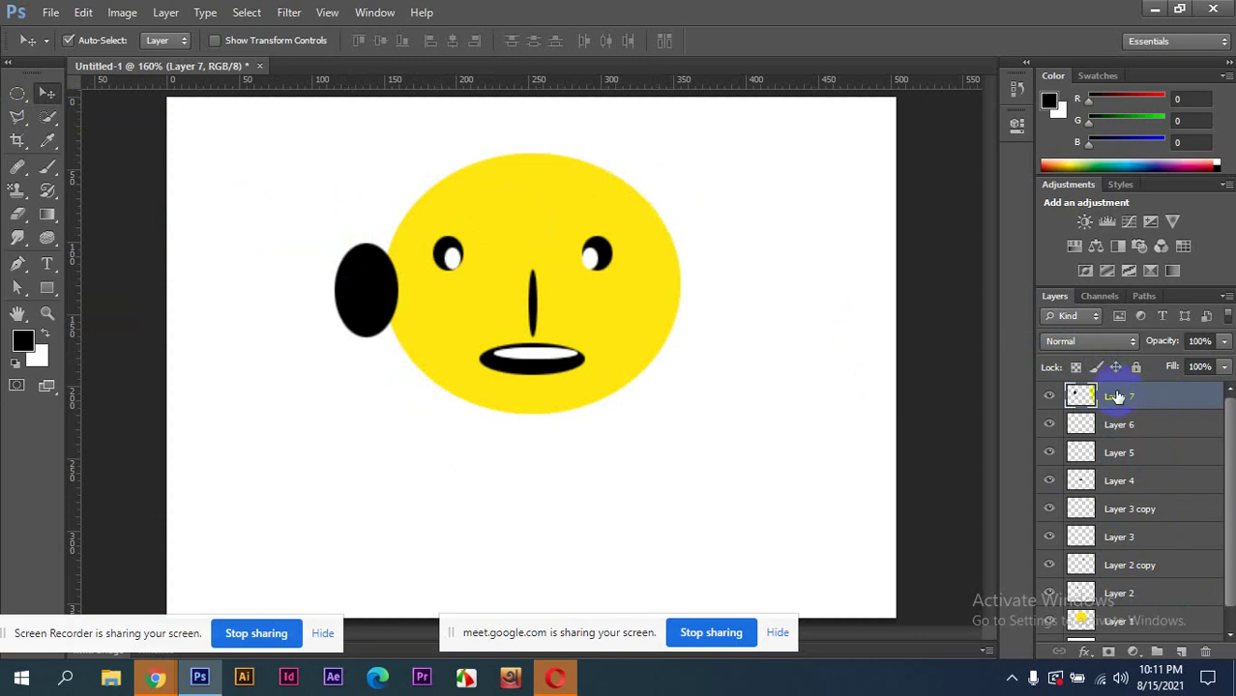
- Switch to the Google Meet call to check on the participants, and return to Photoshop
mouse_move(155, 675)
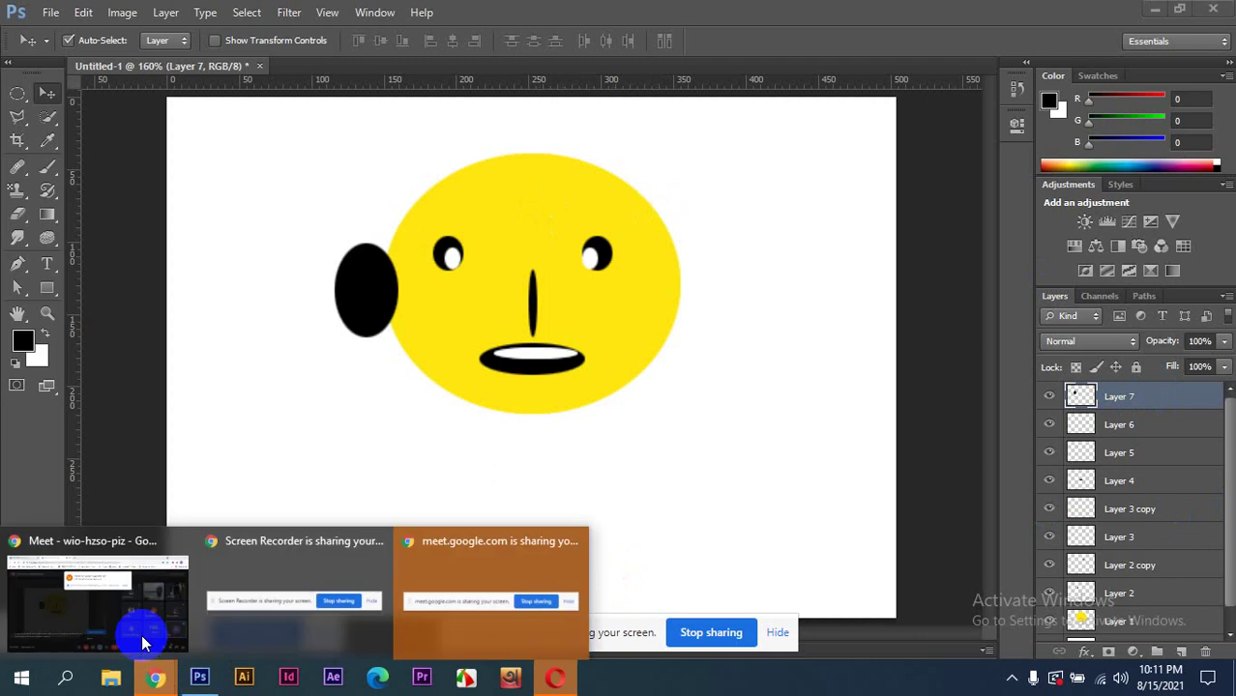
click(142, 643)
click(802, 224)
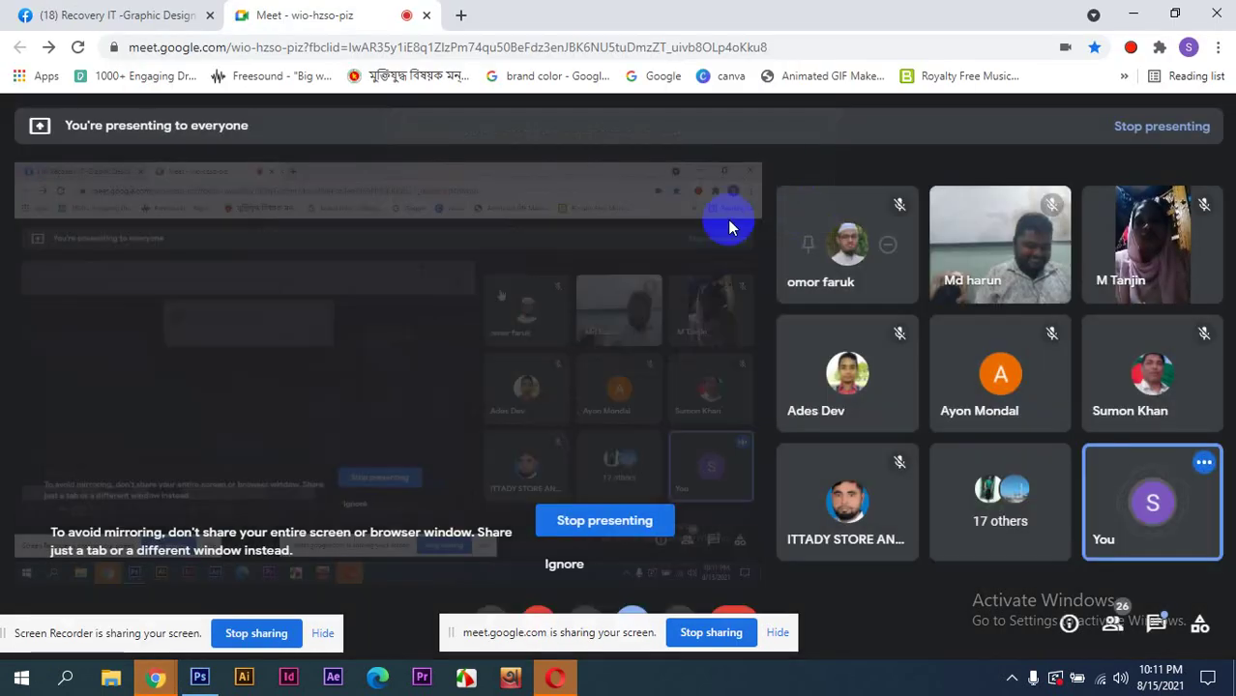
click(162, 672)
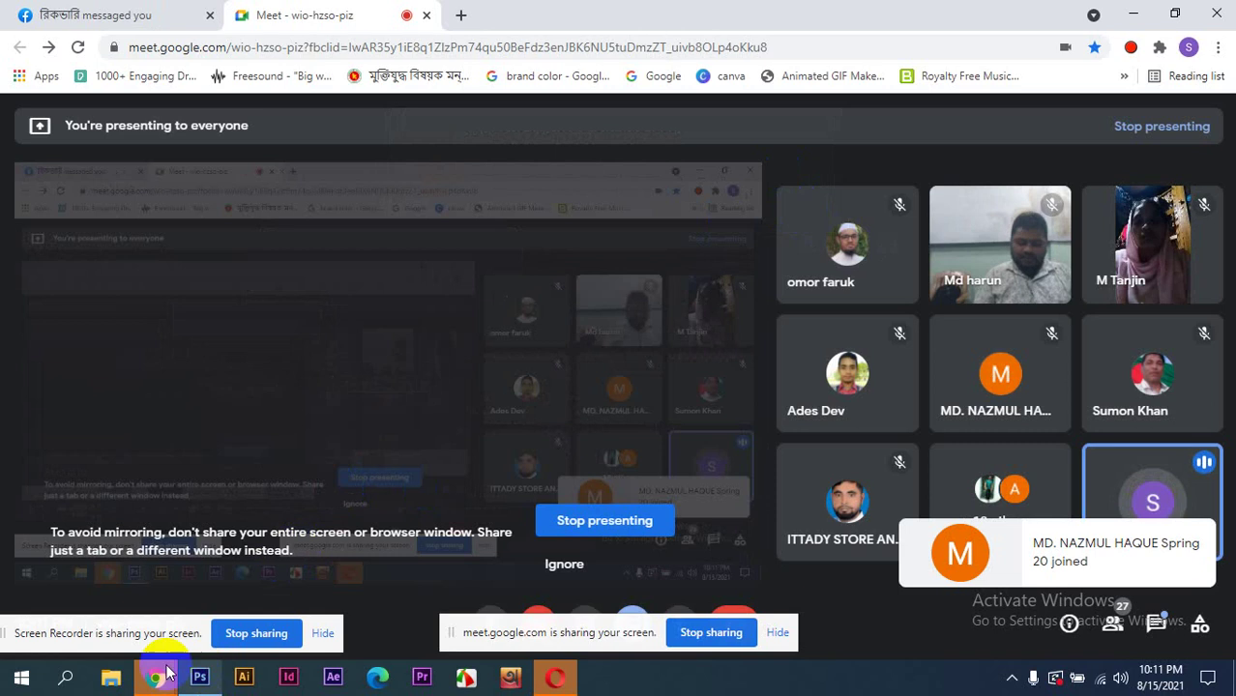
click(200, 677)
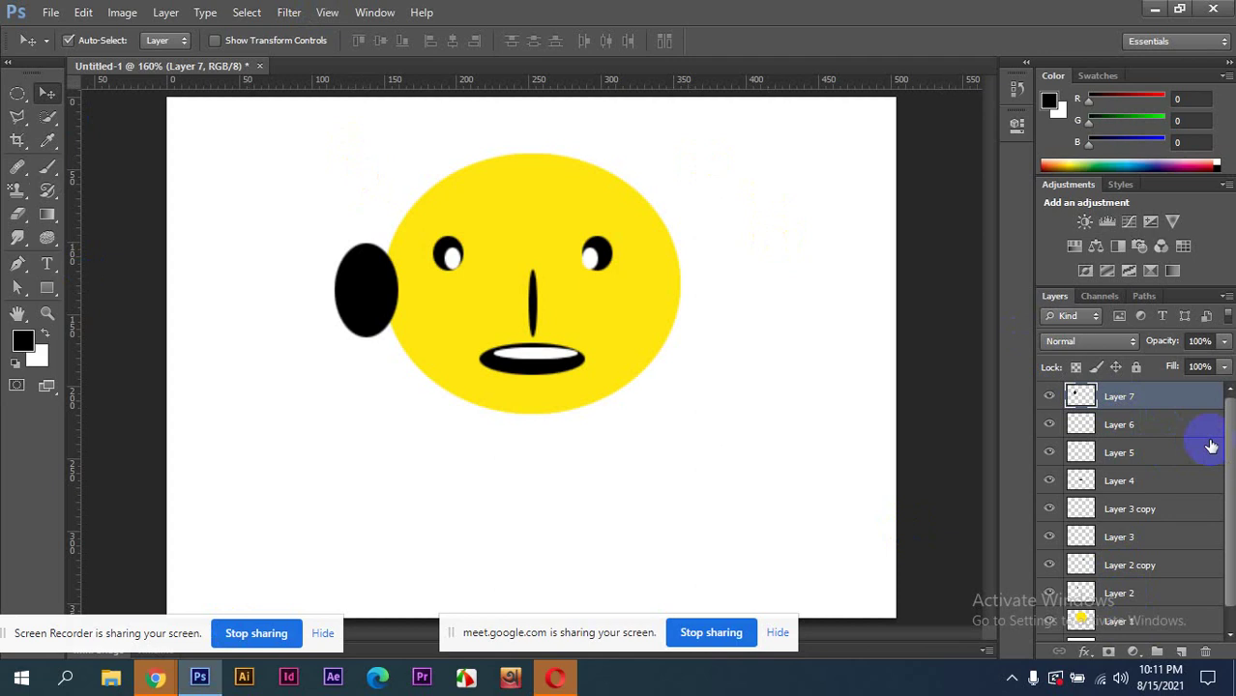
- Place the ear's Layer 7 directly below the face's Layer 1, and bring it back to the top of the layer stack
click(399, 321)
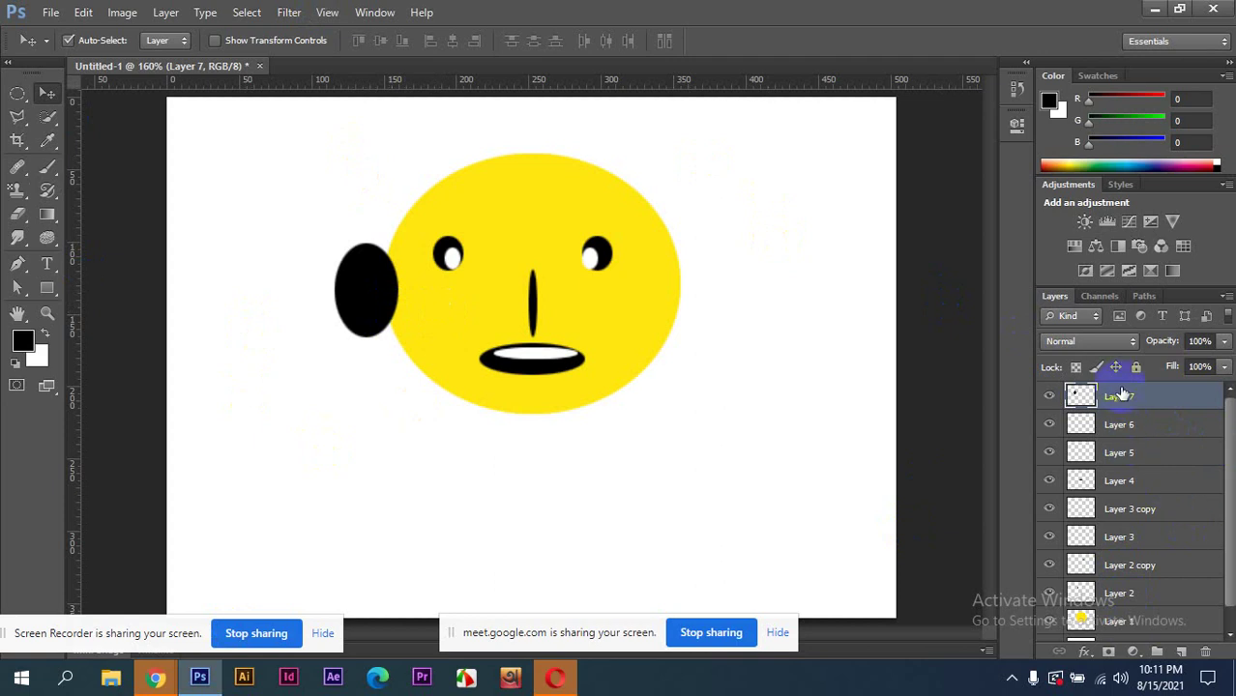
drag(1113, 394, 1113, 629)
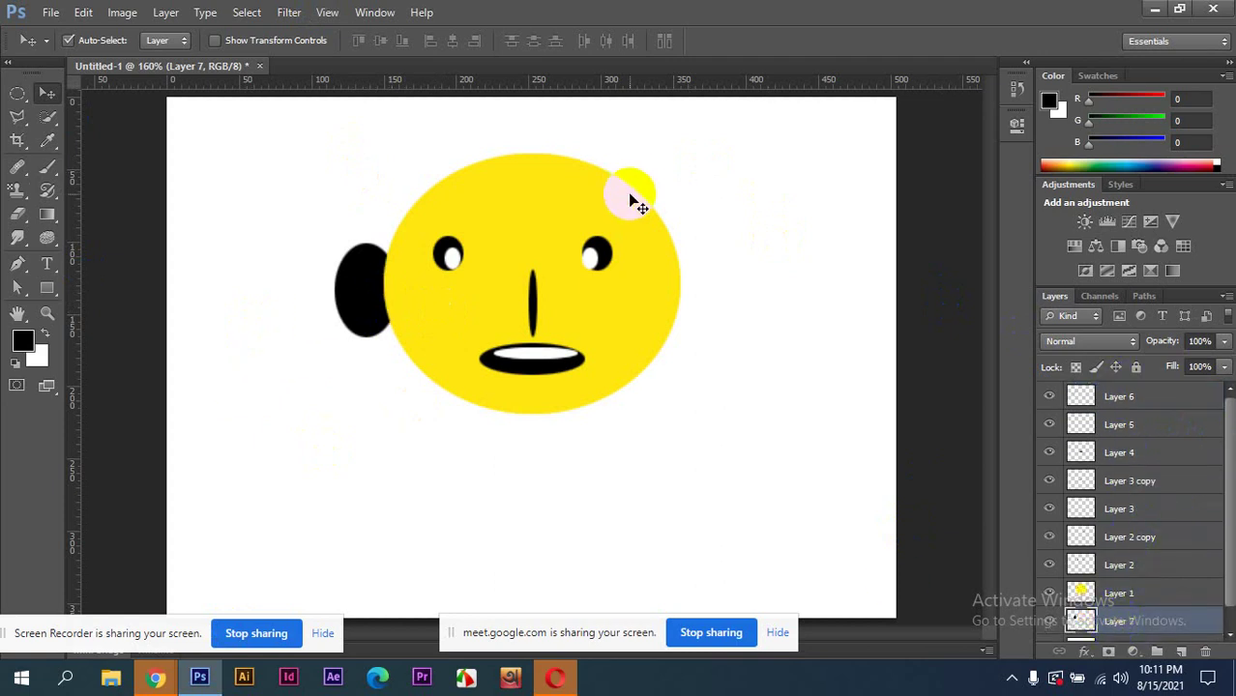
drag(638, 220, 641, 230)
key(ctrl+shift+bracketright)
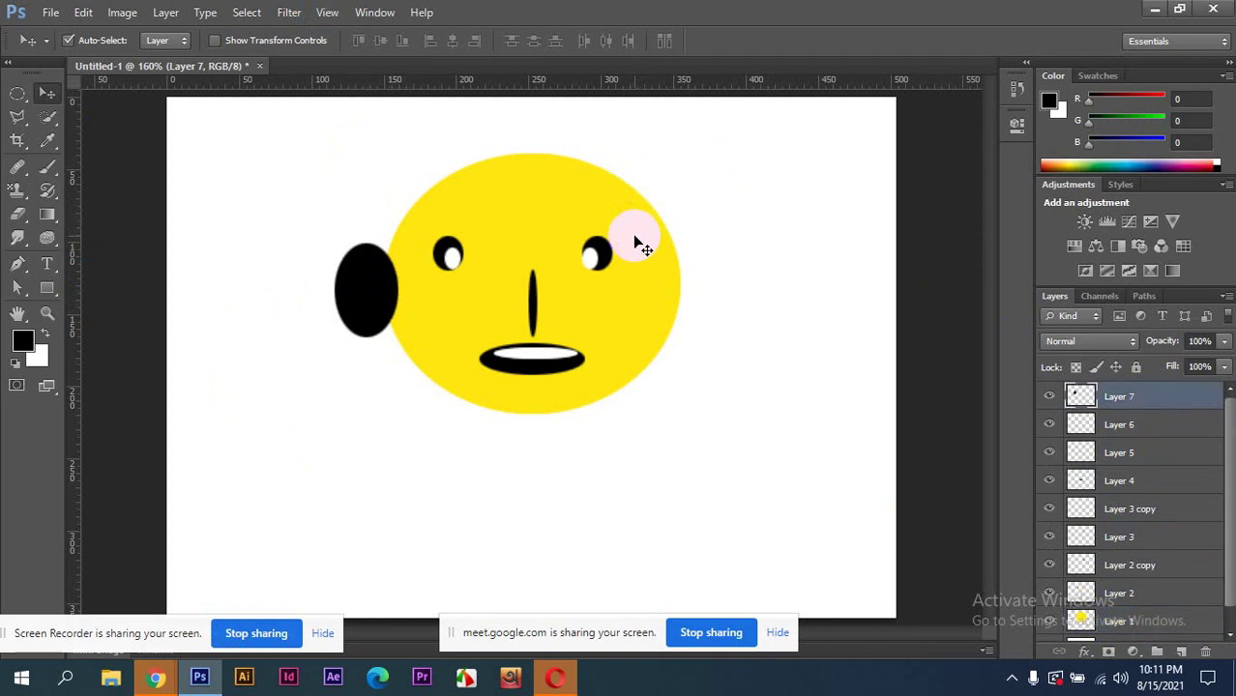
- Demonstrate single-level reordering by sending Layer 7 backward, bringing it forward, and sending it backward again beneath Layer 6
key(ctrl+bracketleft)
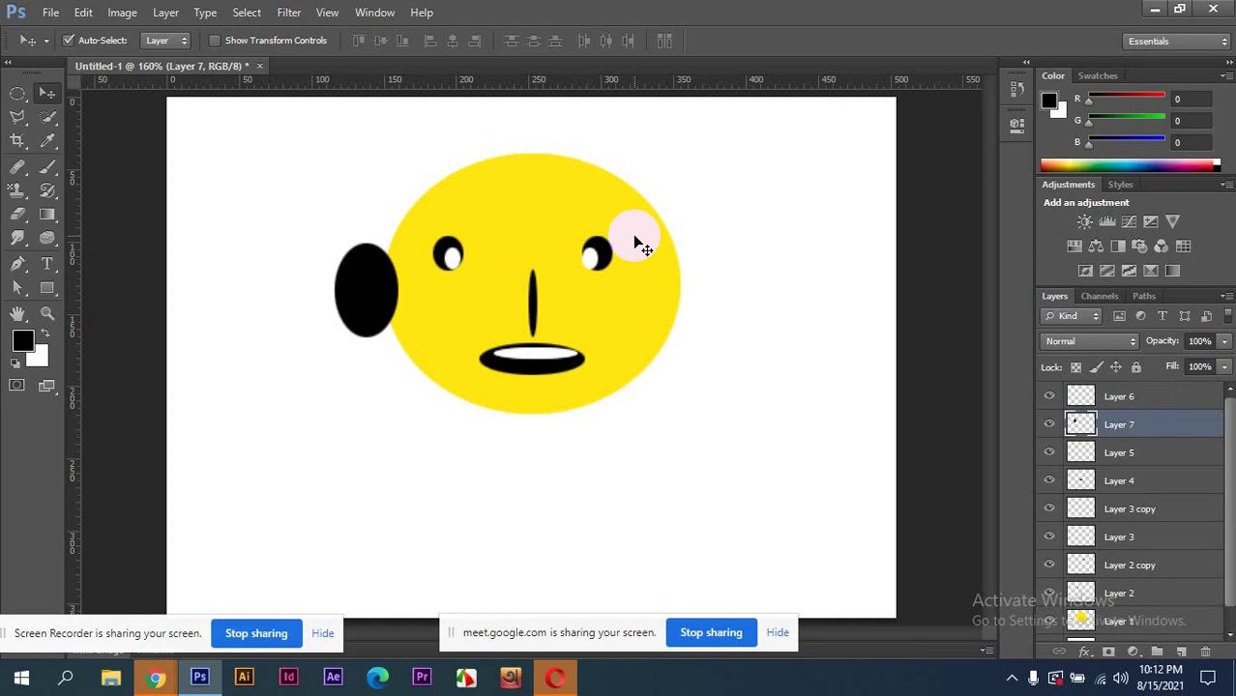
key(ctrl+bracketright)
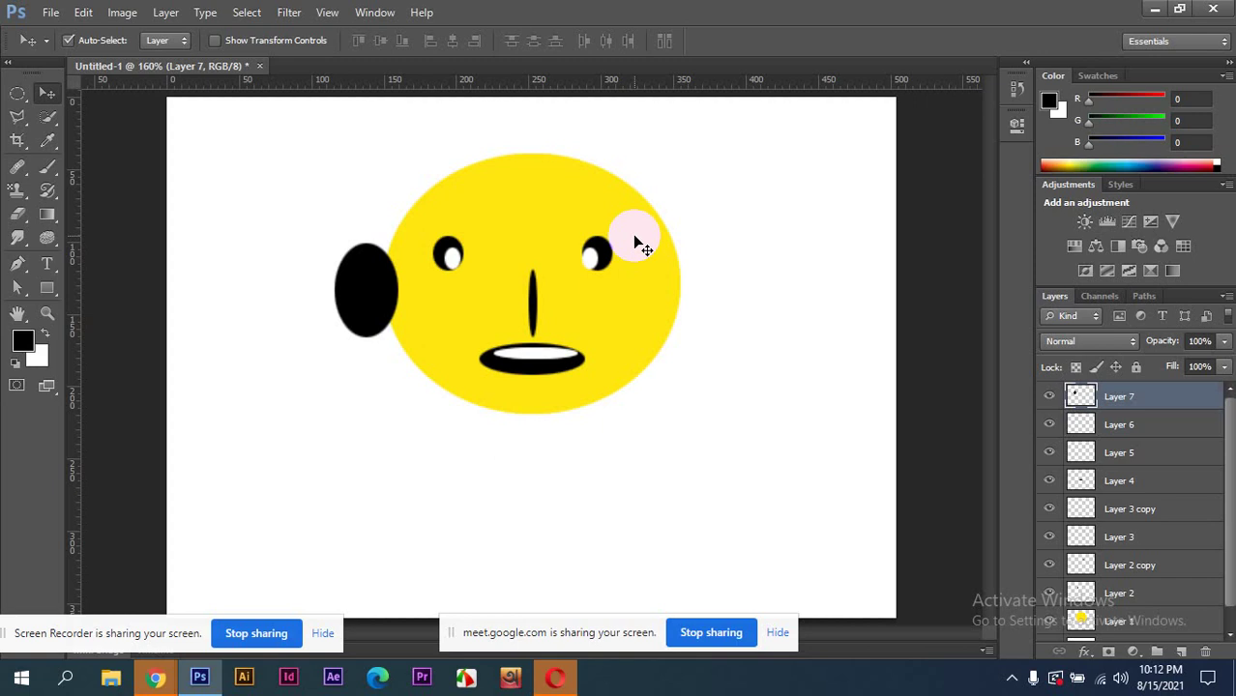
key(ctrl+bracketleft)
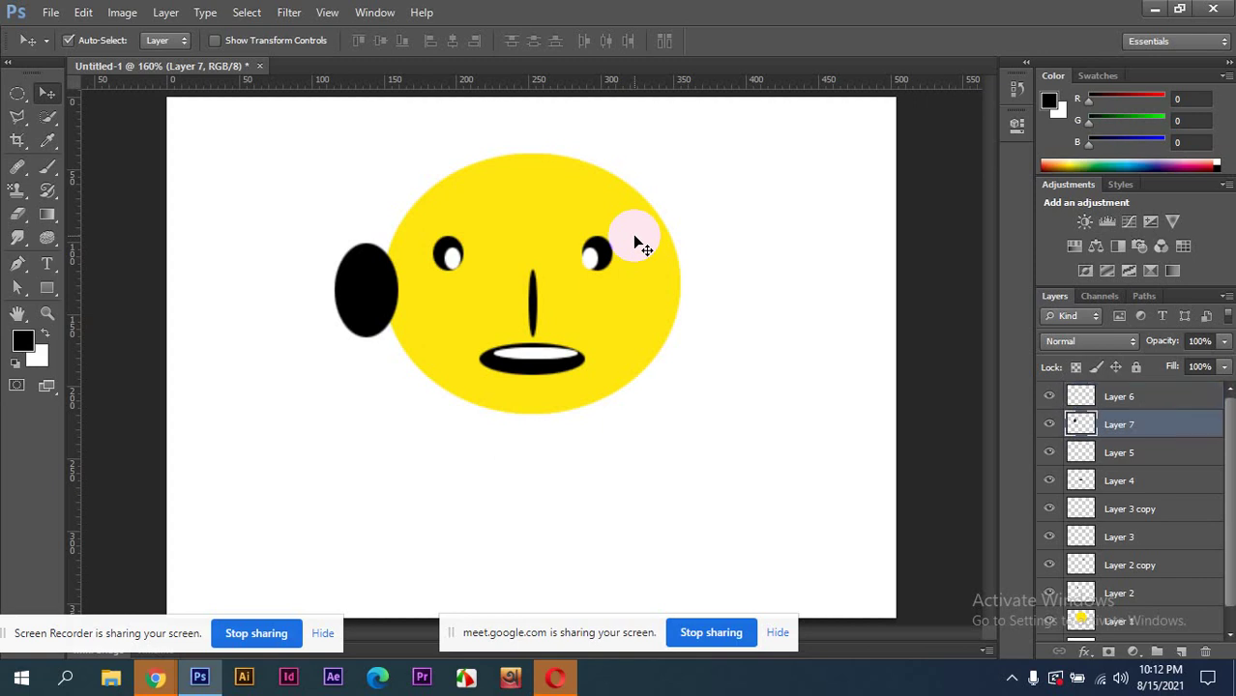
- Send Layer 7 backward level by level until it is below Layer 1, and raise it again to just above Layer 2
key(ctrl+bracketleft)
key(ctrl+bracketleft)
key(ctrl+bracketleft)
key(ctrl+bracketleft)
key(ctrl+bracketleft)
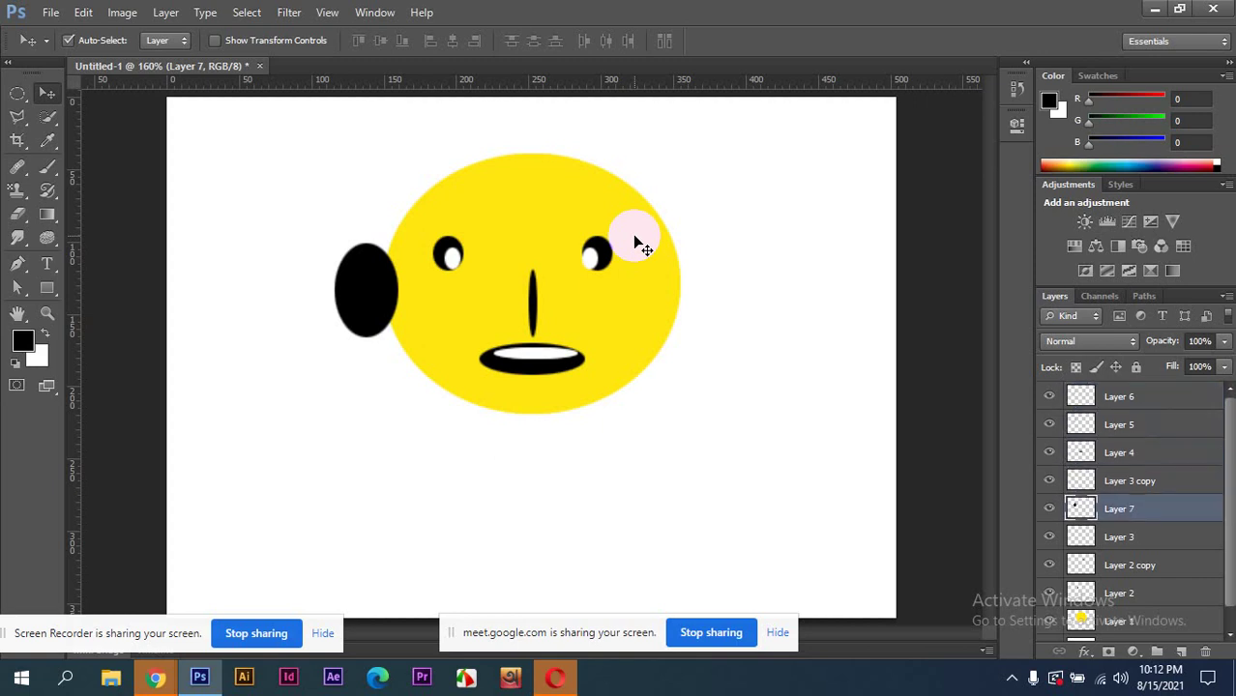
key(ctrl+bracketleft)
key(ctrl+bracketleft)
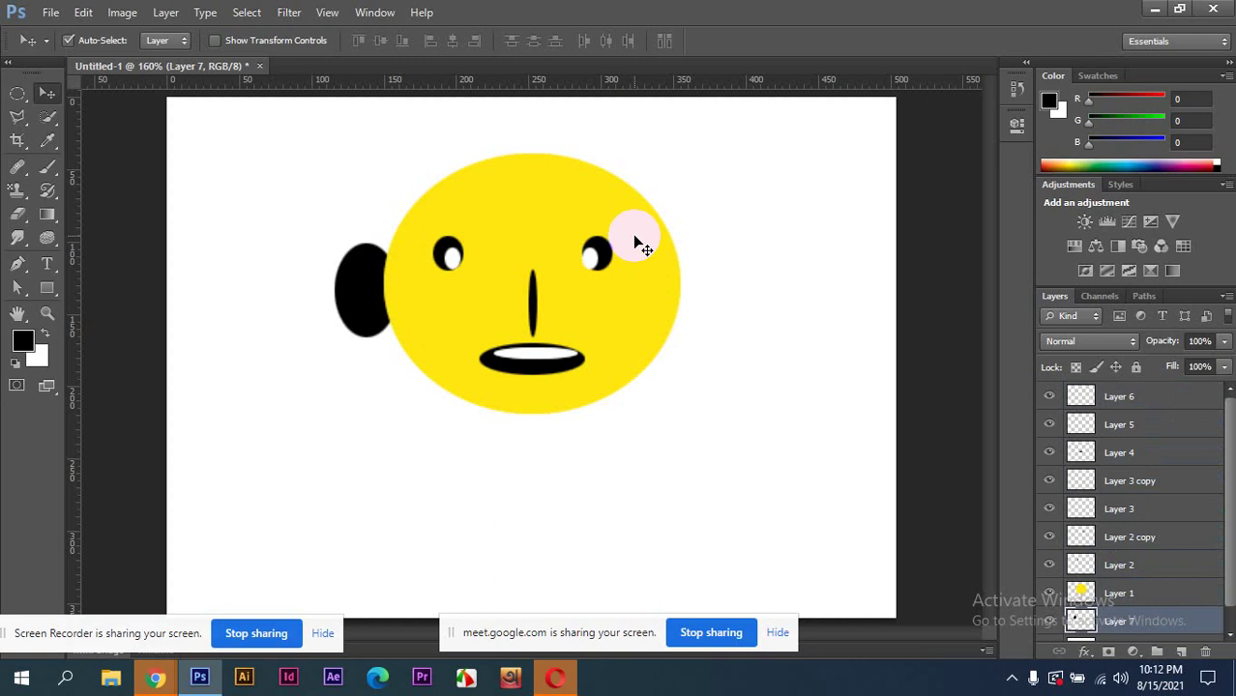
key(ctrl+bracketright)
key(ctrl+bracketright)
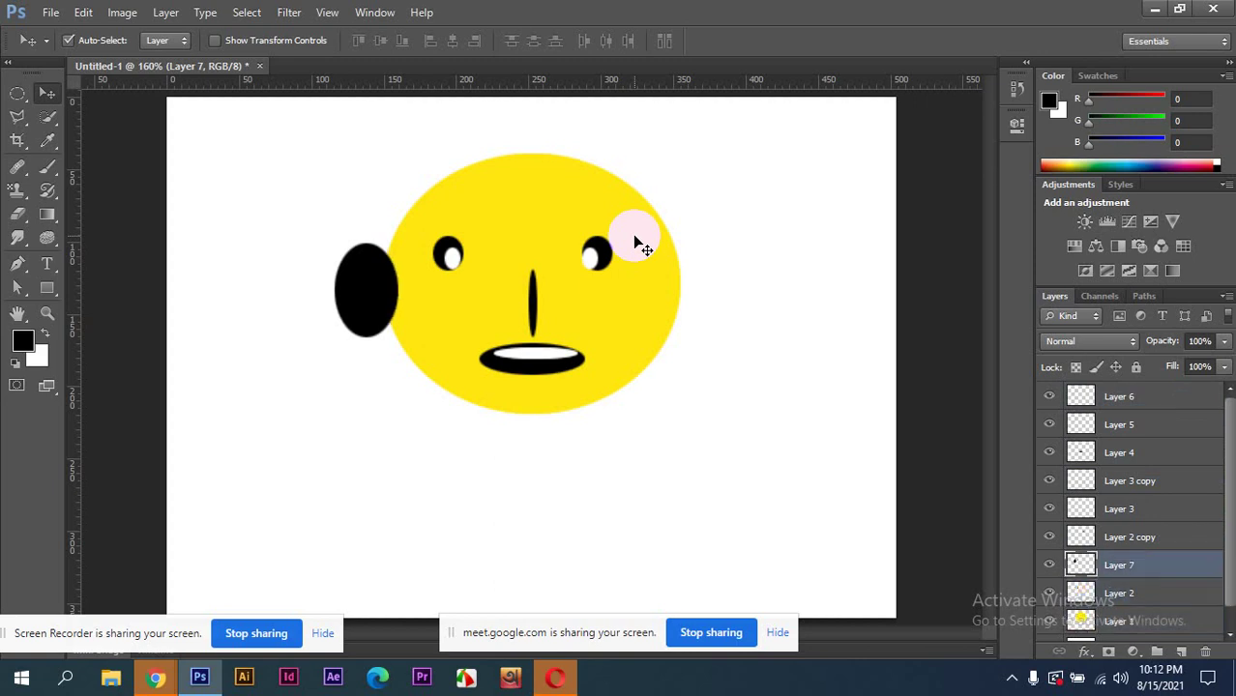
- Send Layer 7 below the face's Layer 1 and place a copy of the ear on the opposite side of the face
key(ctrl+bracketleft)
key(ctrl+bracketleft)
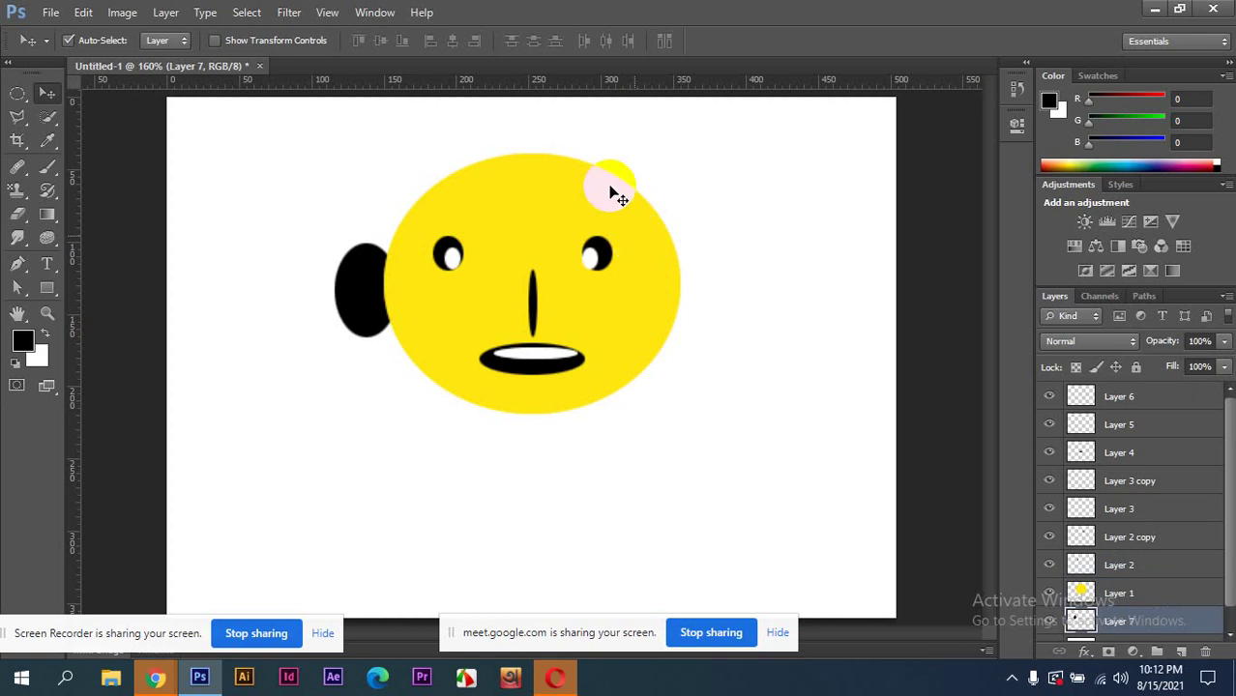
click(348, 279)
drag(350, 281, 671, 288)
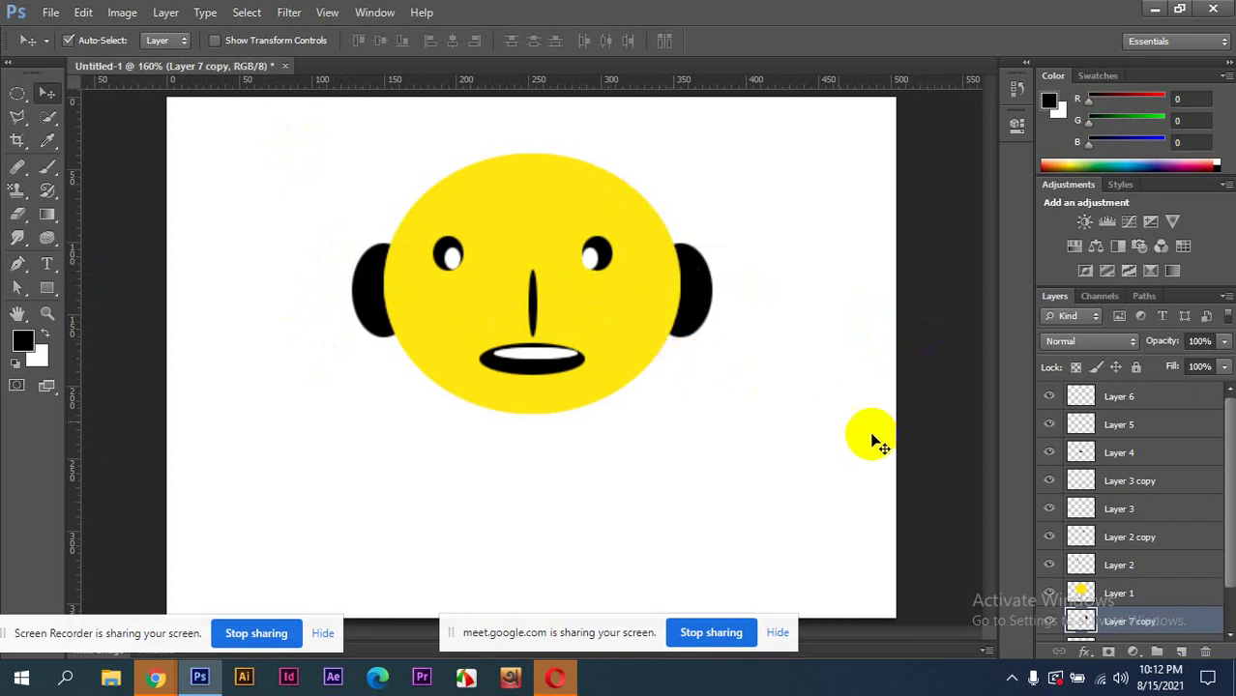
- Try nudging the layers from Layer 6 through Layer 7 copy down together, and nudge them back up
shift+click(1141, 399)
key(Down)
key(Down)
key(Down)
key(Down)
key(Down)
key(Down)
key(Down)
key(Down)
key(Down)
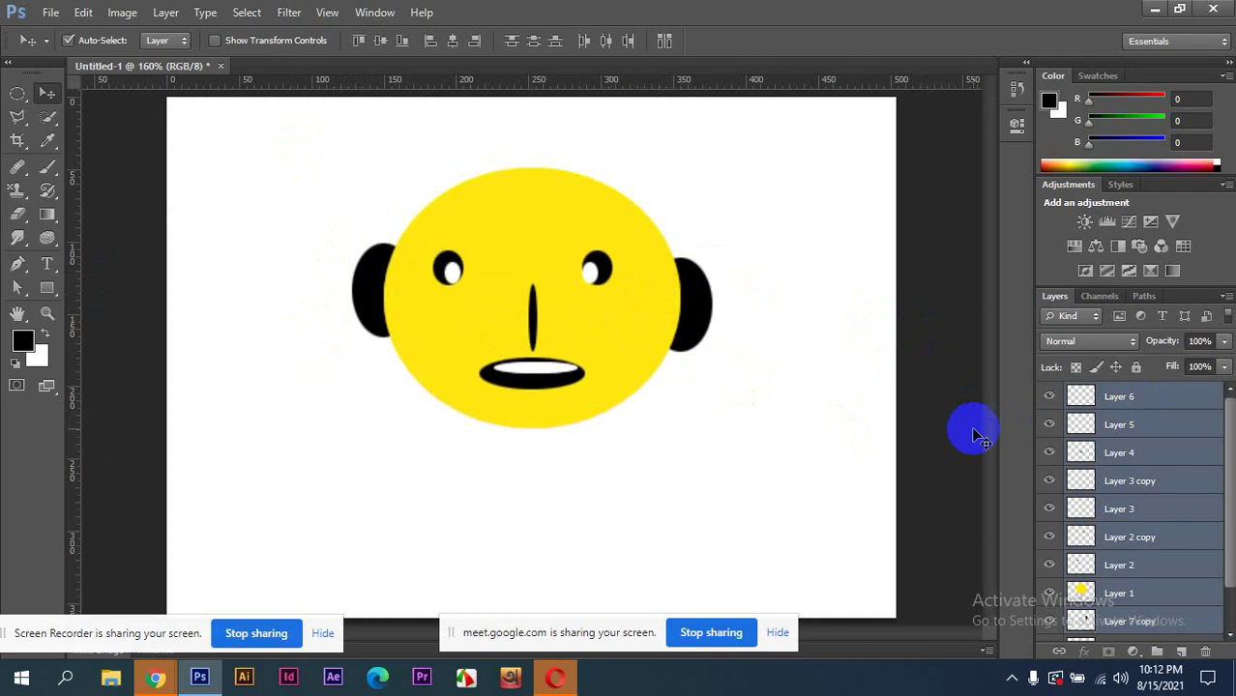
key(shift+Up)
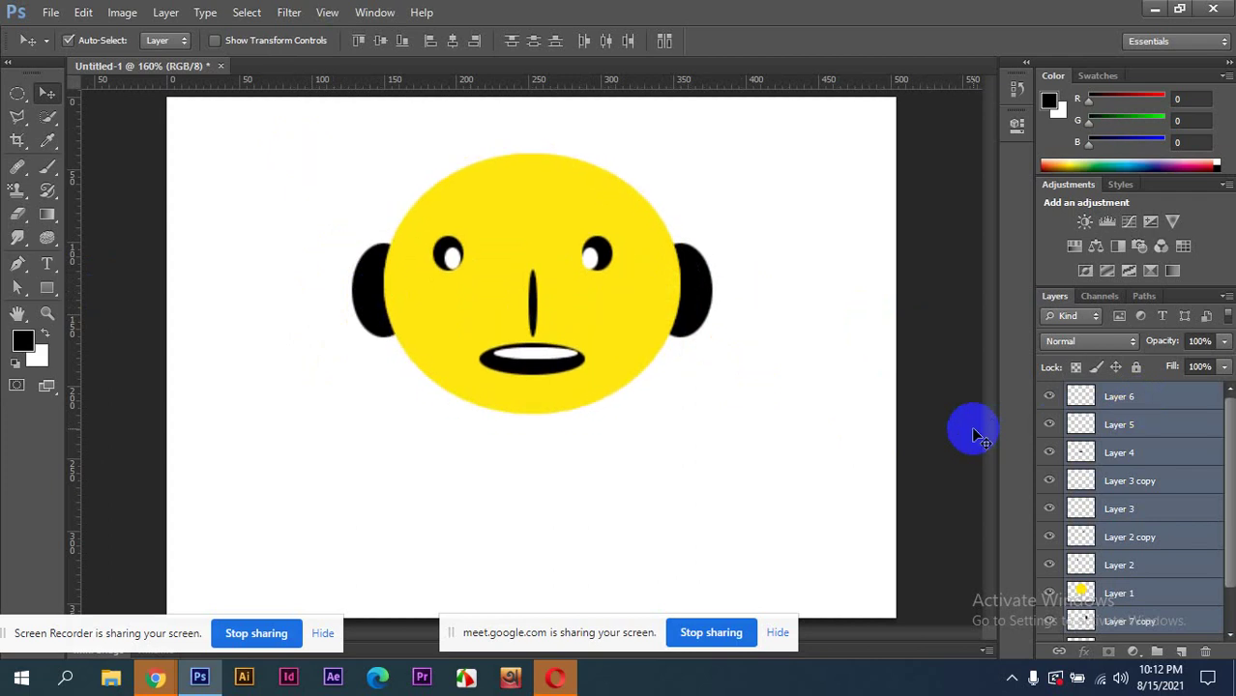
- Try to select the whole face from Layer 7 up to Layer 6 and move it, and undo the move
scroll(1128, 493, down, 2)
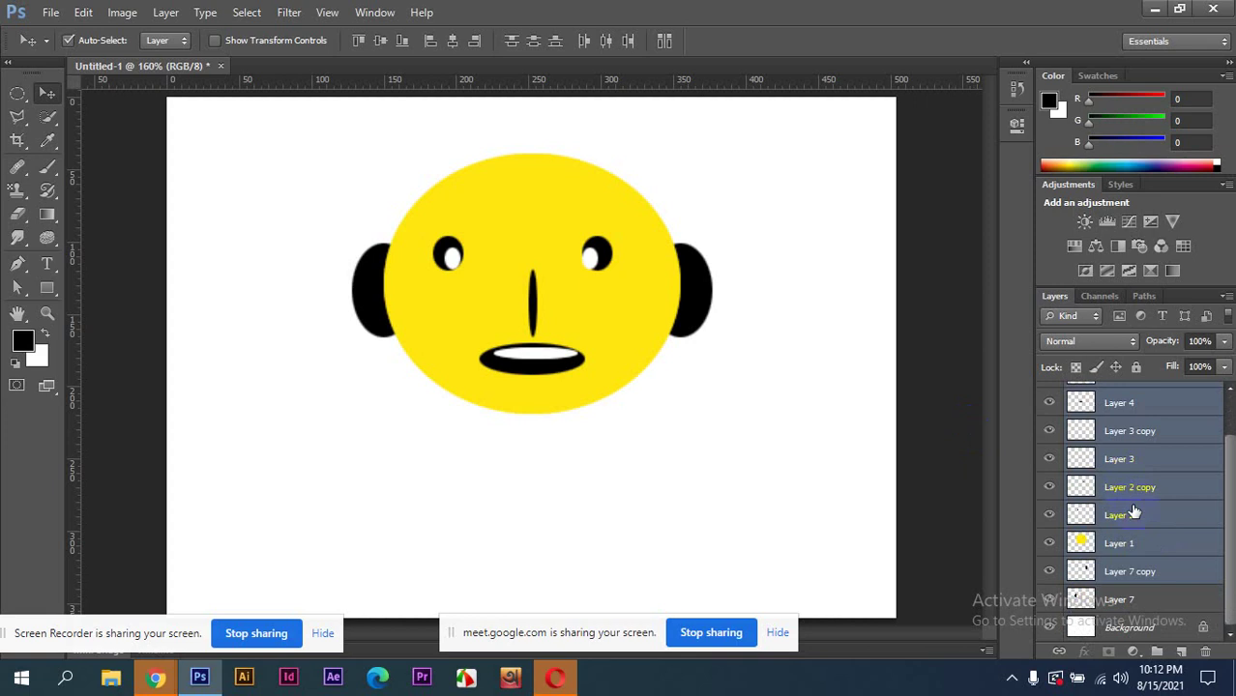
shift+click(1167, 598)
scroll(1153, 520, up, 2)
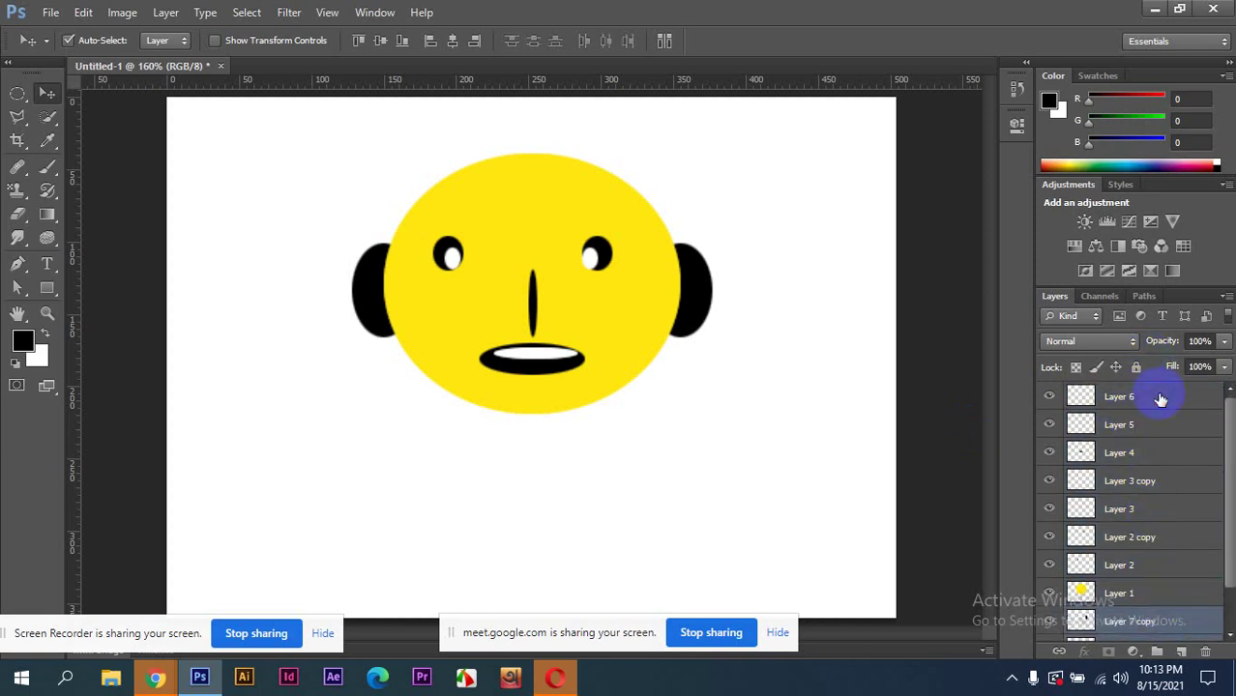
shift+click(1161, 399)
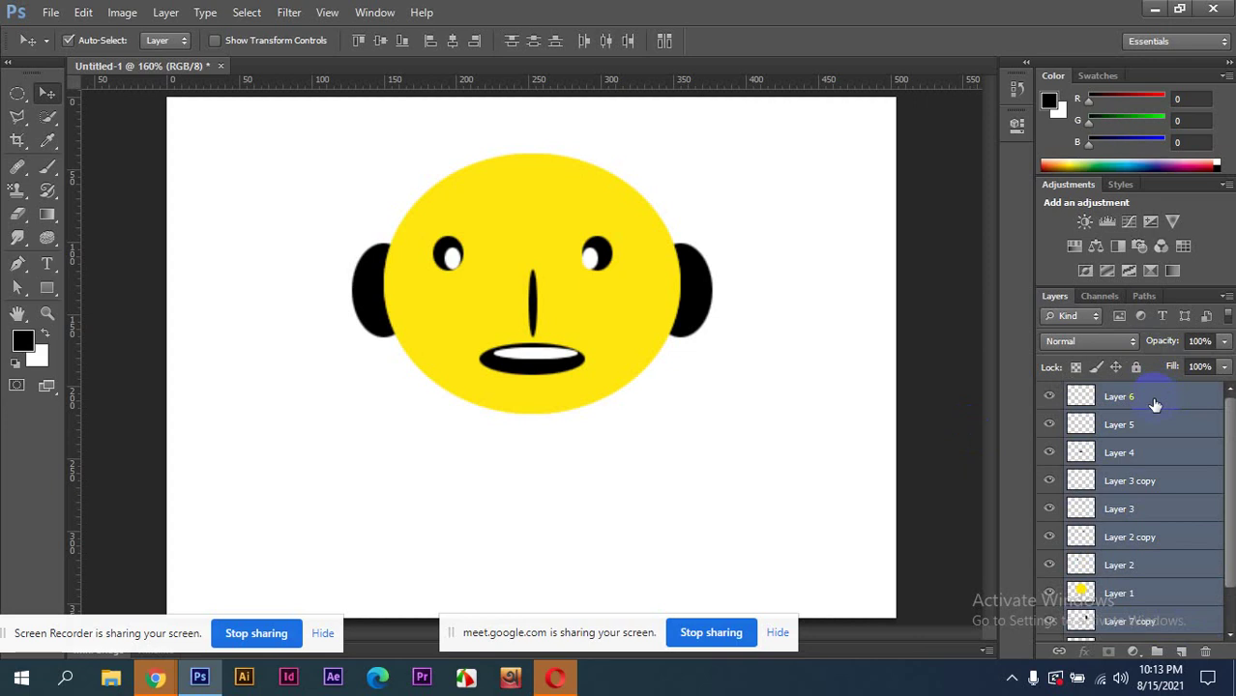
mouse_move(515, 283)
mouse_down()
mouse_move(517, 395)
mouse_move(533, 320)
mouse_up()
key(ctrl+z)
- Select all face layers from Layer 6 through Layer 7 and move the complete face down to the middle of the canvas
scroll(1136, 538, down, 2)
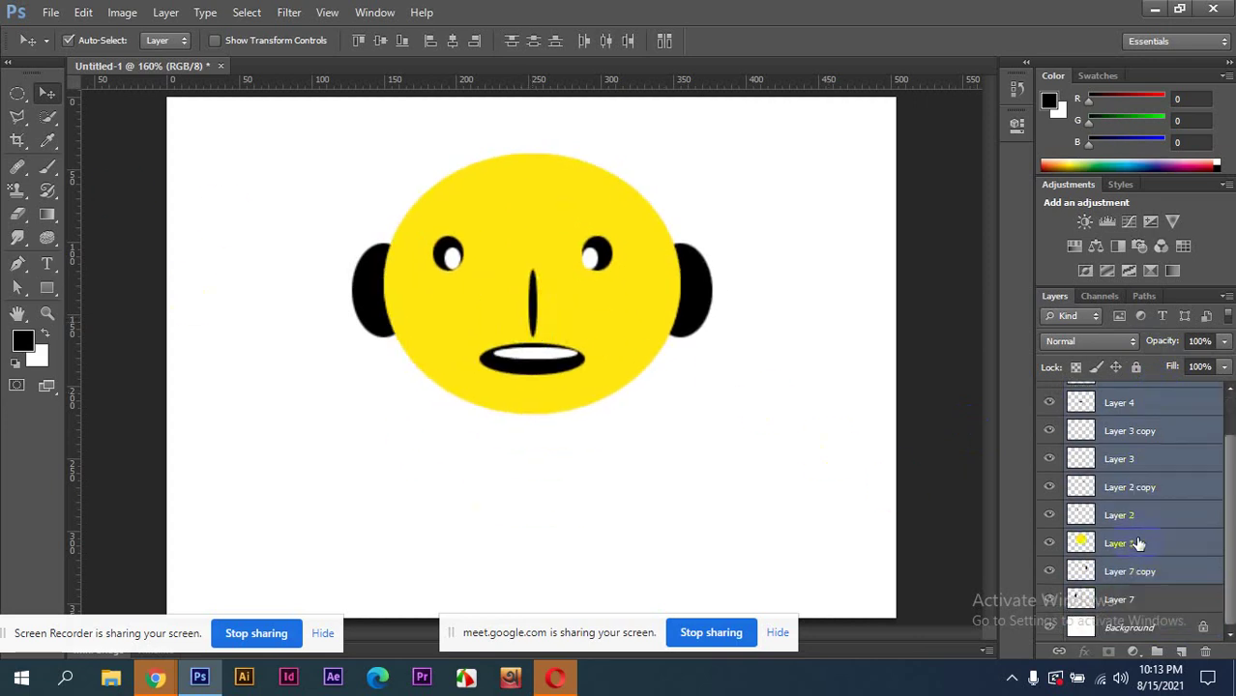
shift+click(1137, 600)
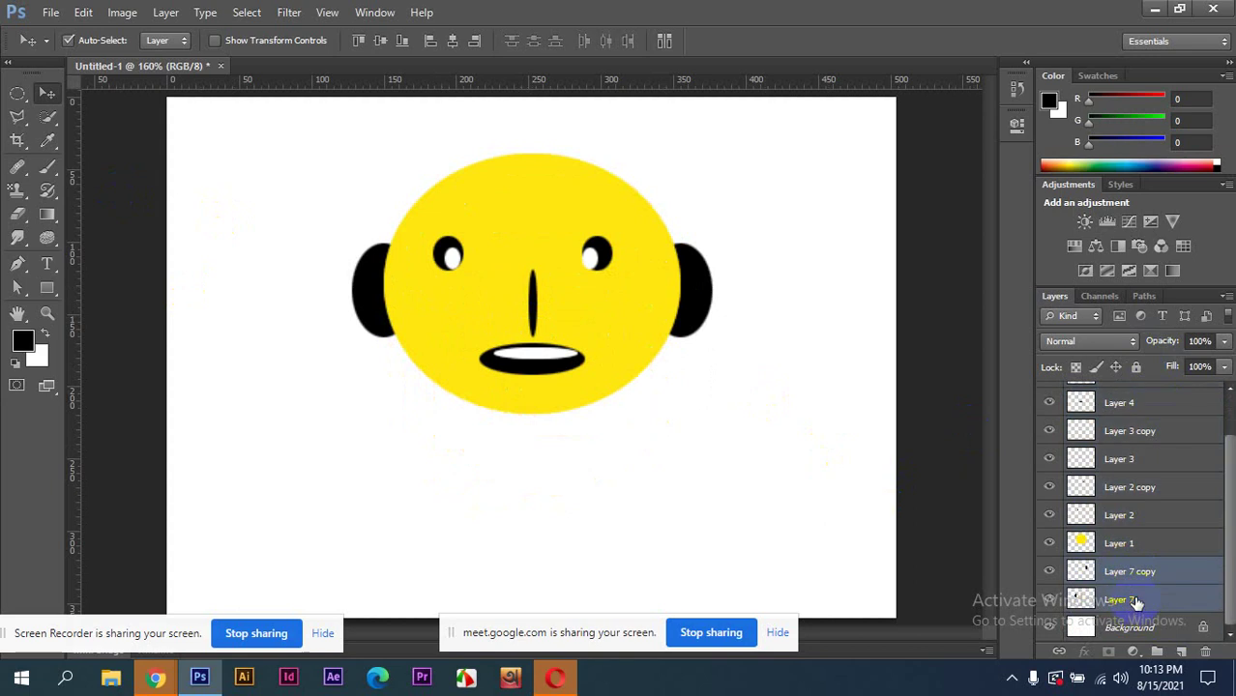
shift+click(1141, 540)
scroll(1149, 533, up, 2)
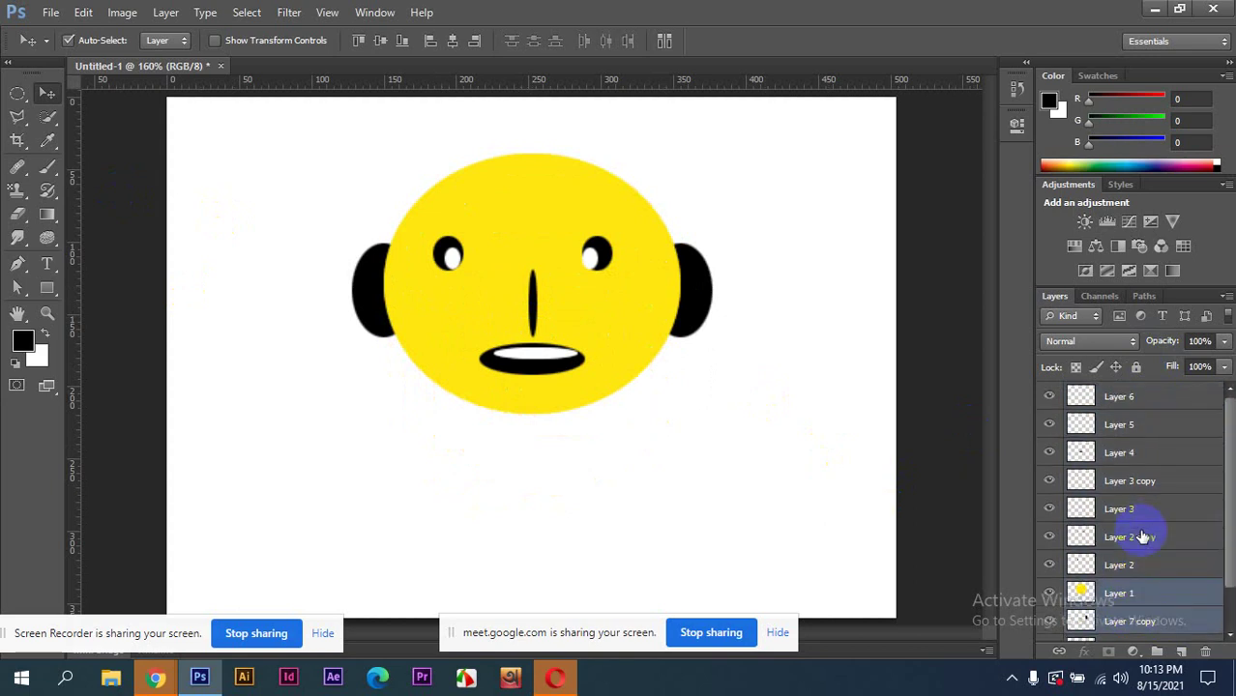
click(1138, 402)
scroll(1166, 565, down, 2)
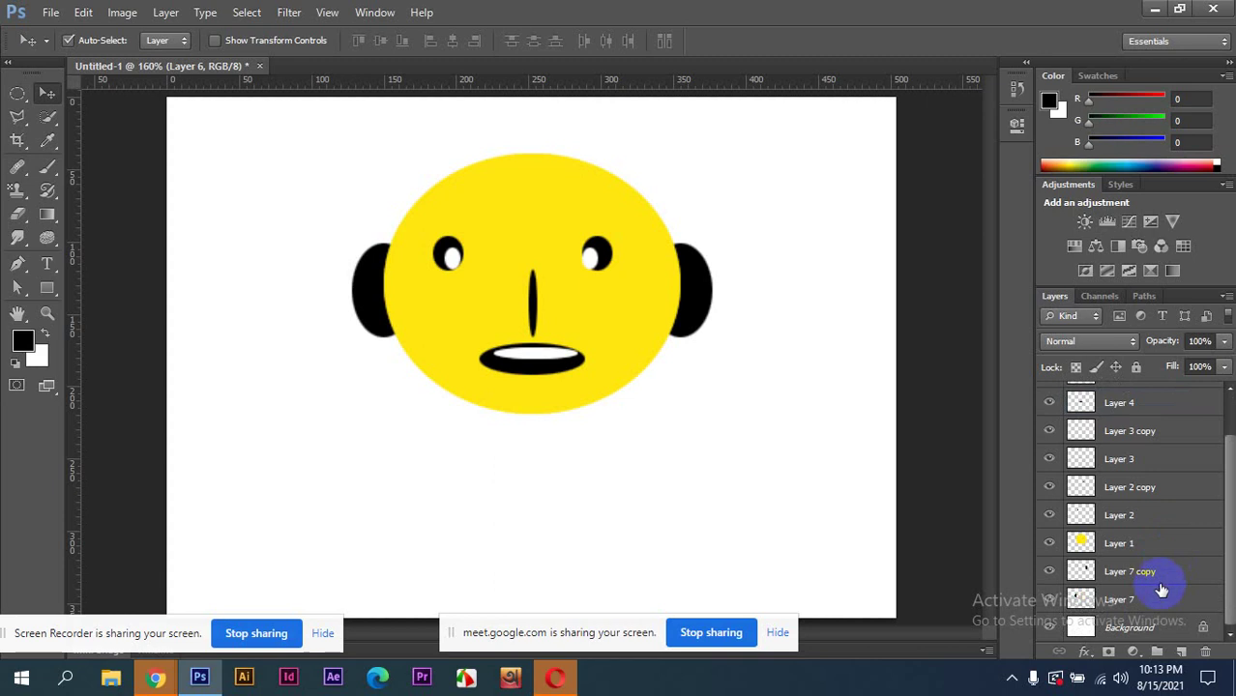
shift+click(1151, 598)
drag(557, 315, 543, 355)
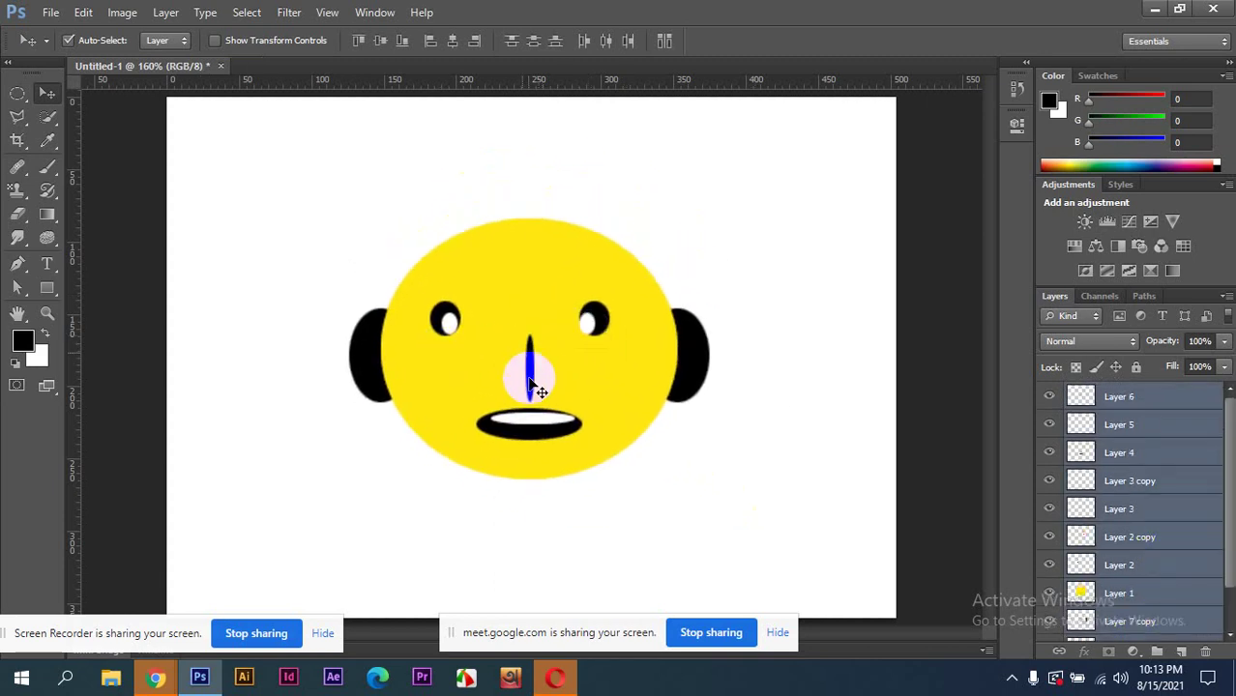
- Deselect all layers and activate the Polygonal Lasso tool
scroll(530, 387, down, 3)
scroll(534, 387, up, 4)
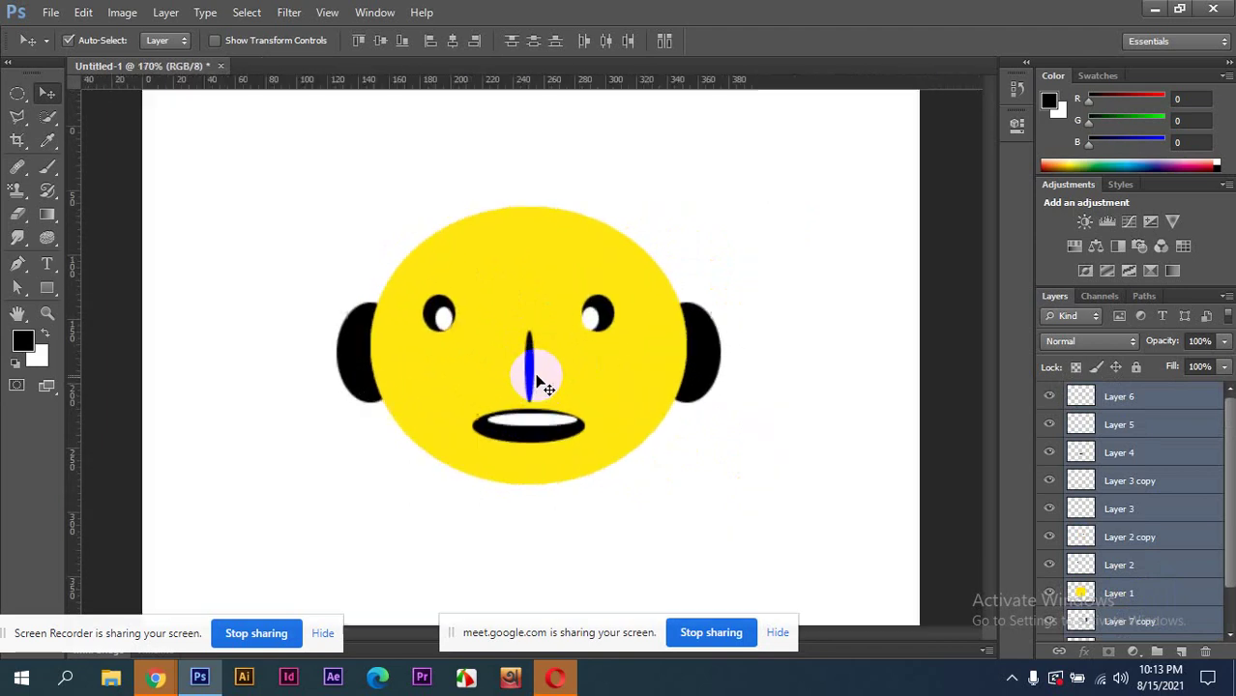
scroll(539, 378, up, 1)
scroll(541, 382, down, 1)
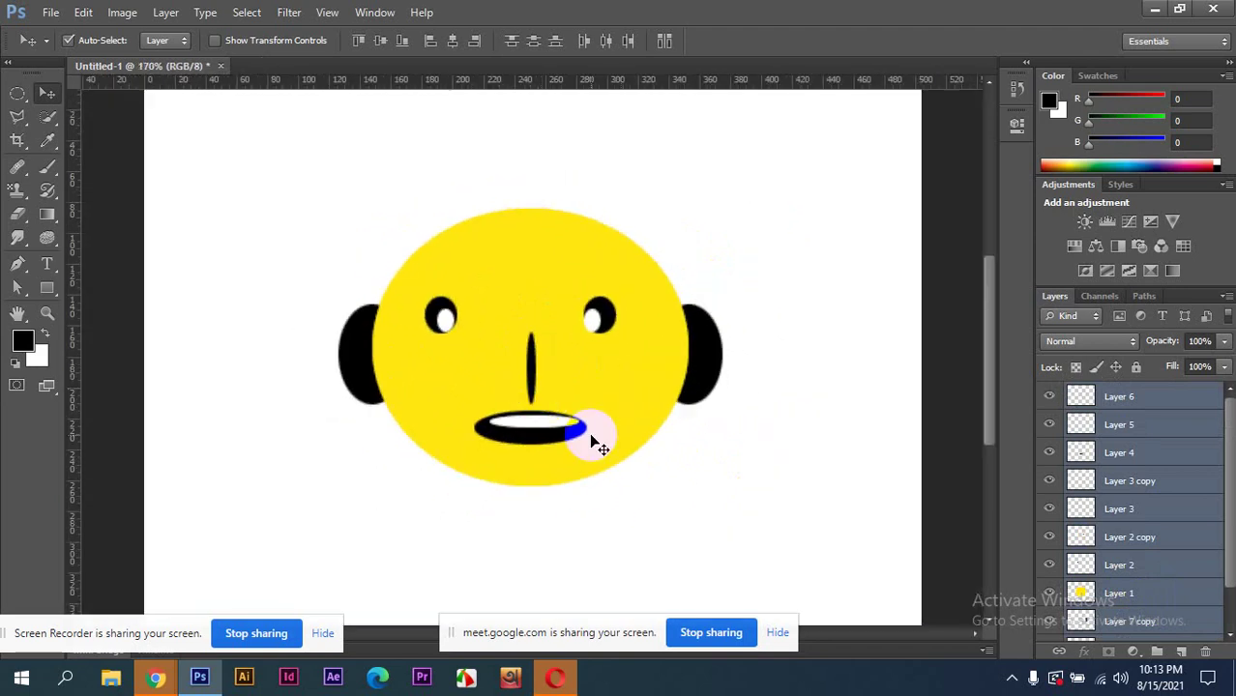
drag(592, 437, 390, 333)
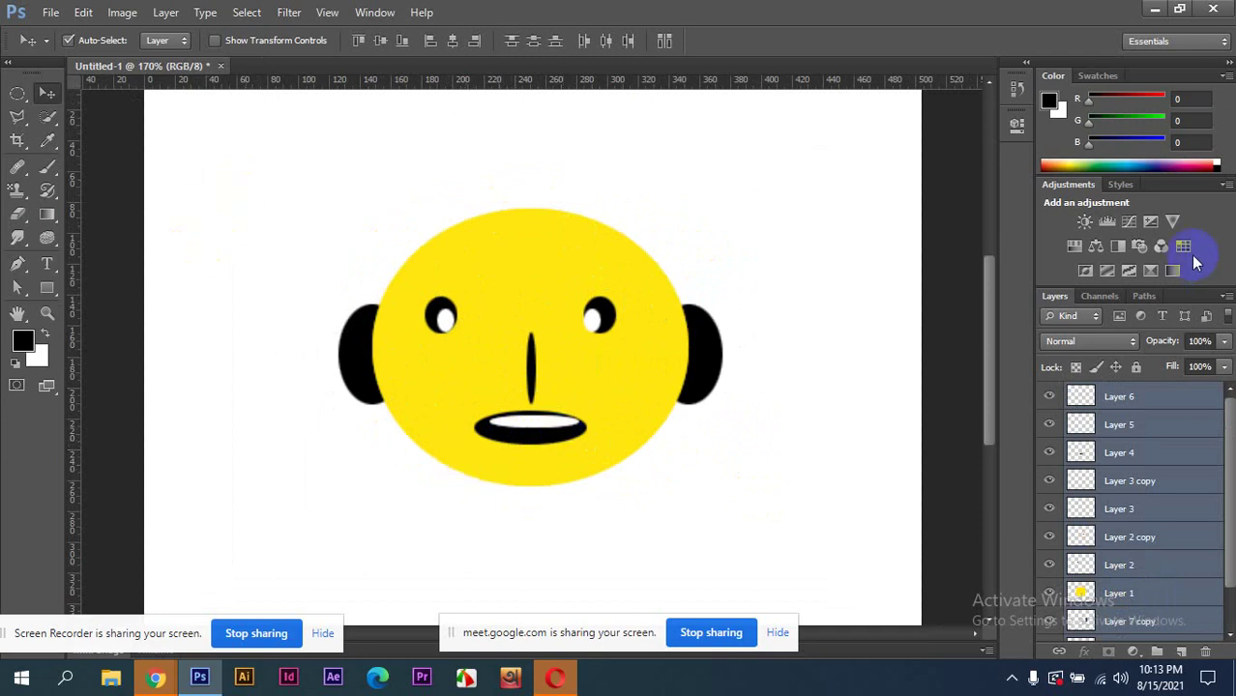
click(1054, 290)
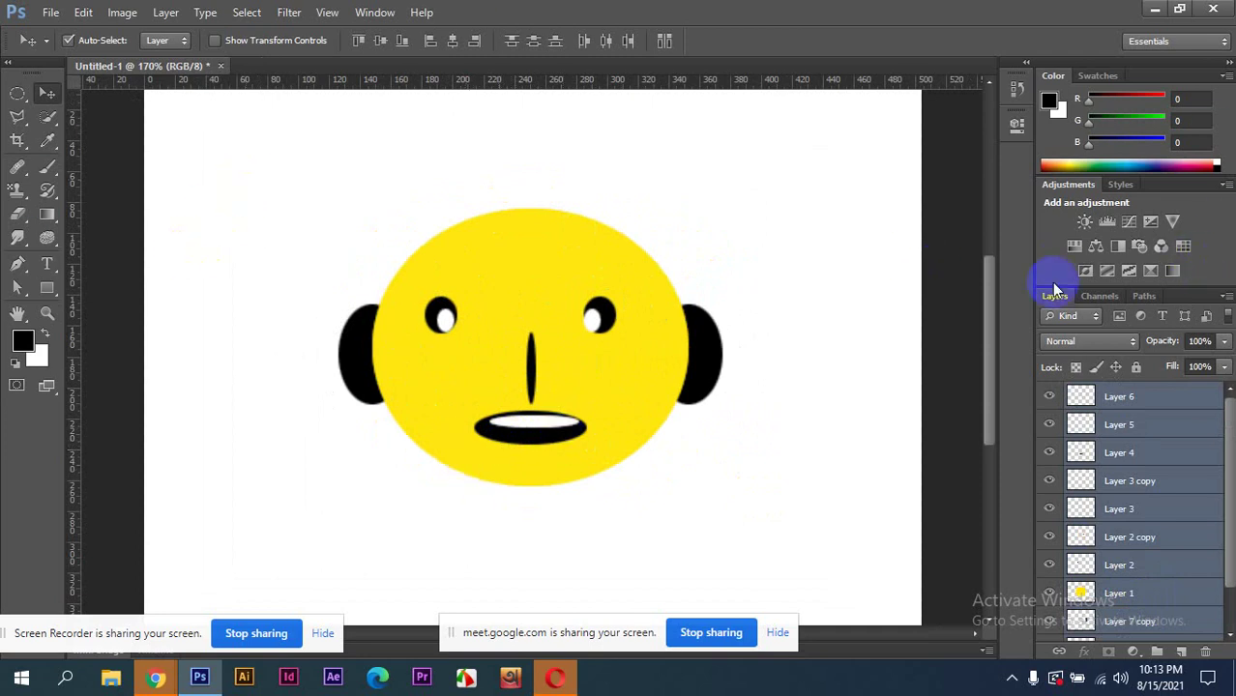
click(965, 460)
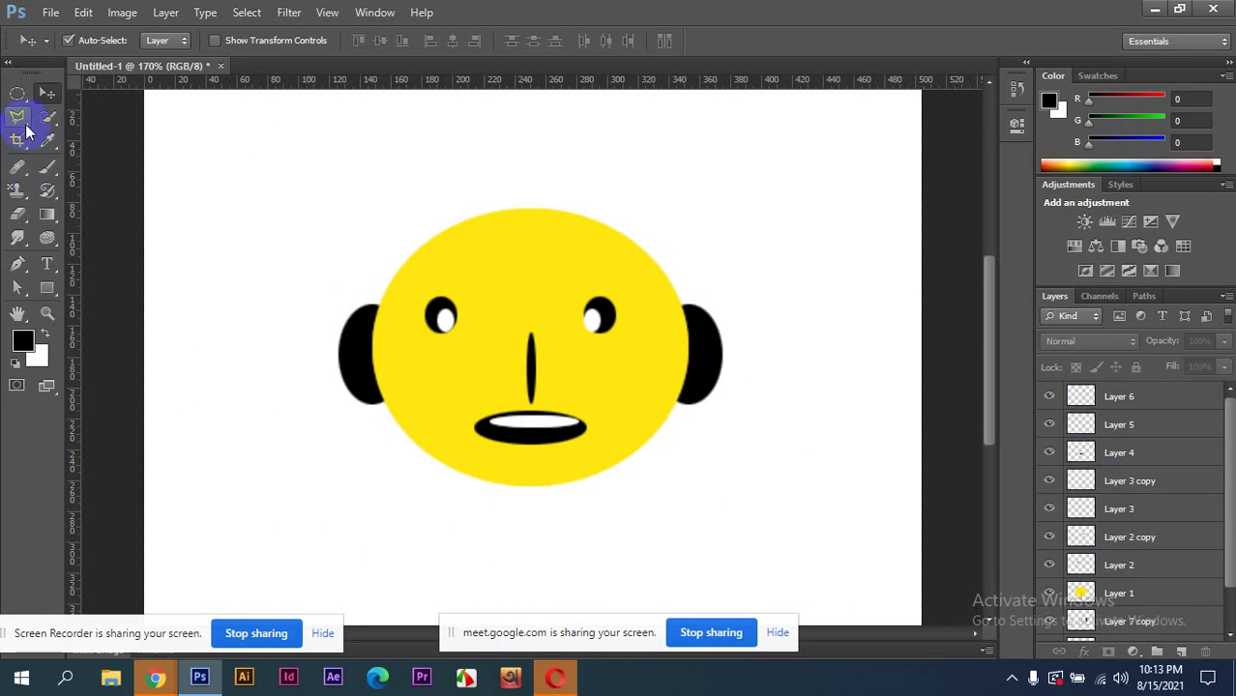
scroll(486, 307, down, 1)
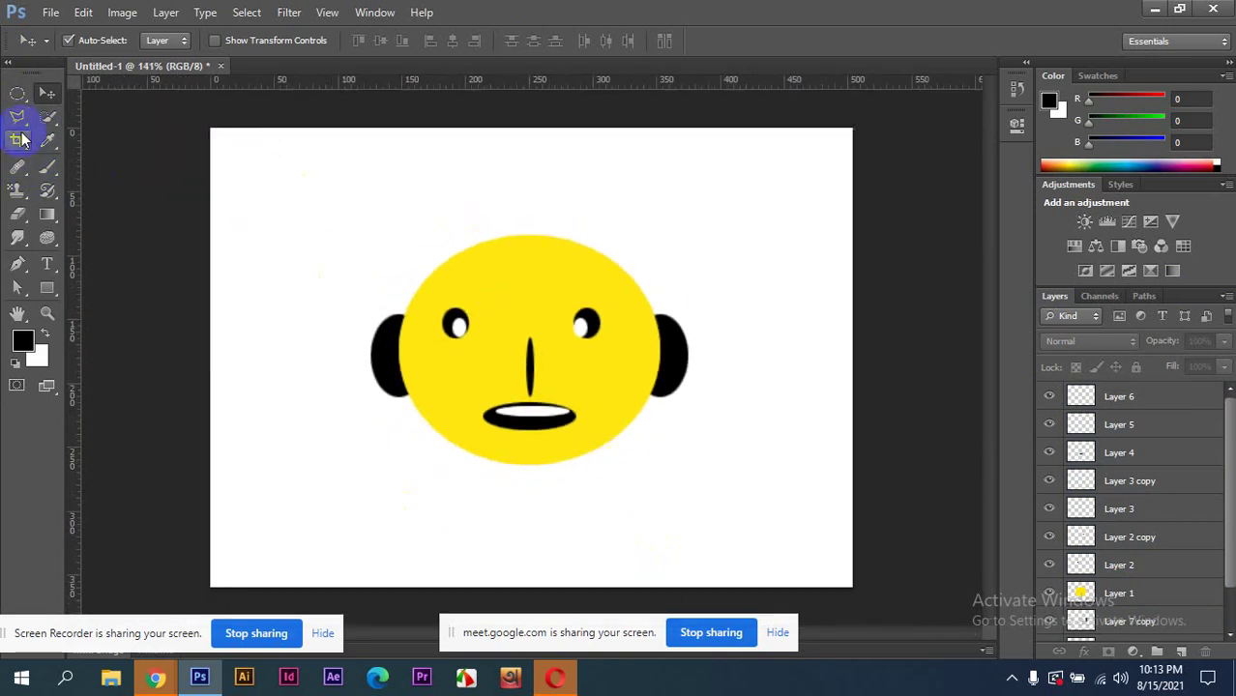
drag(18, 117, 64, 109)
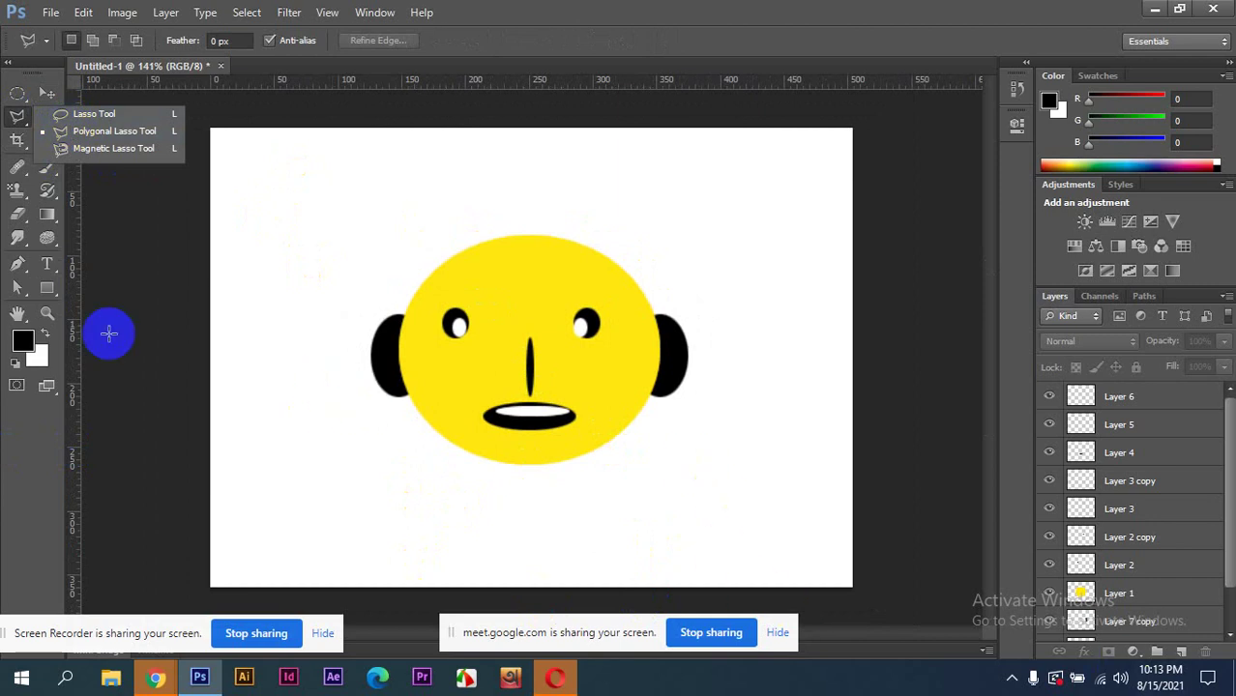
click(109, 131)
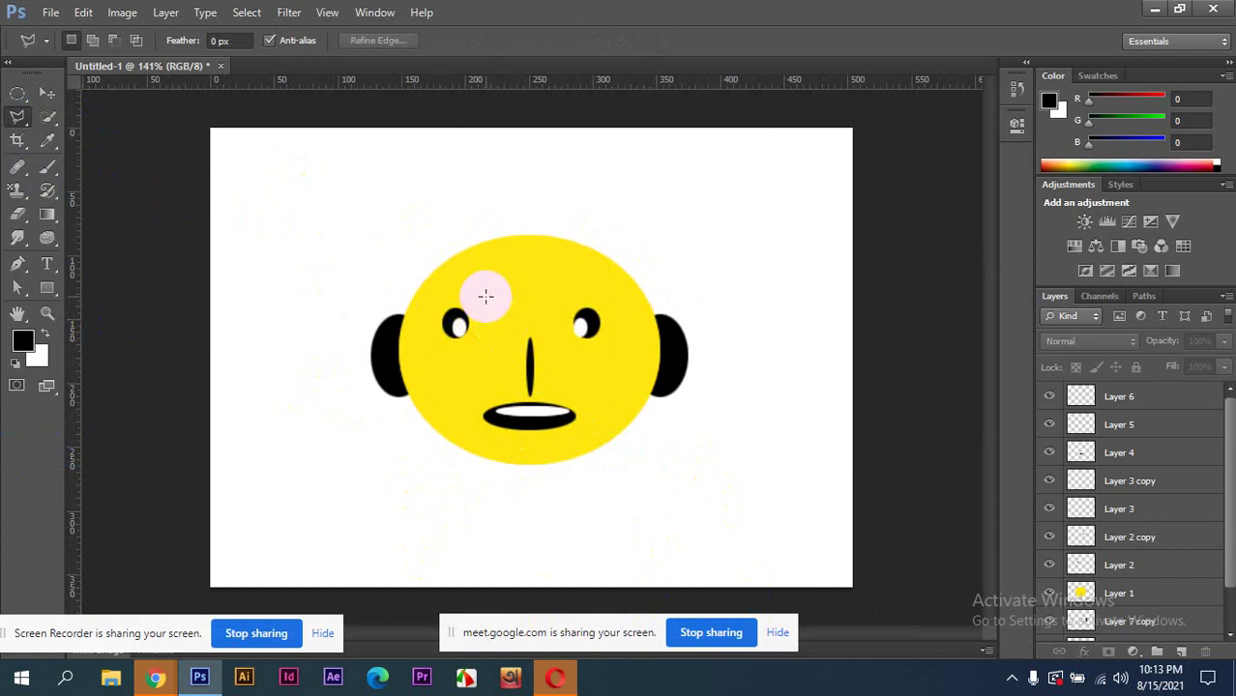
- Try a test Polygonal Lasso outline running from the top of the left ear to above the head and back
click(400, 326)
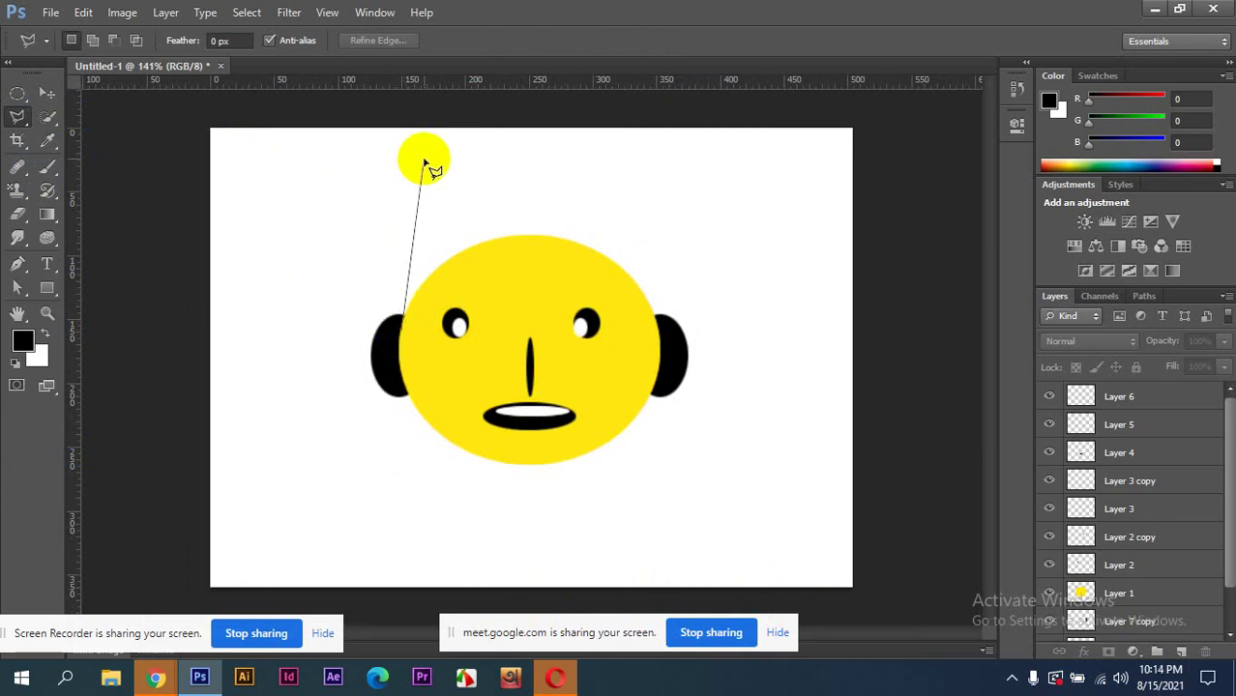
click(423, 161)
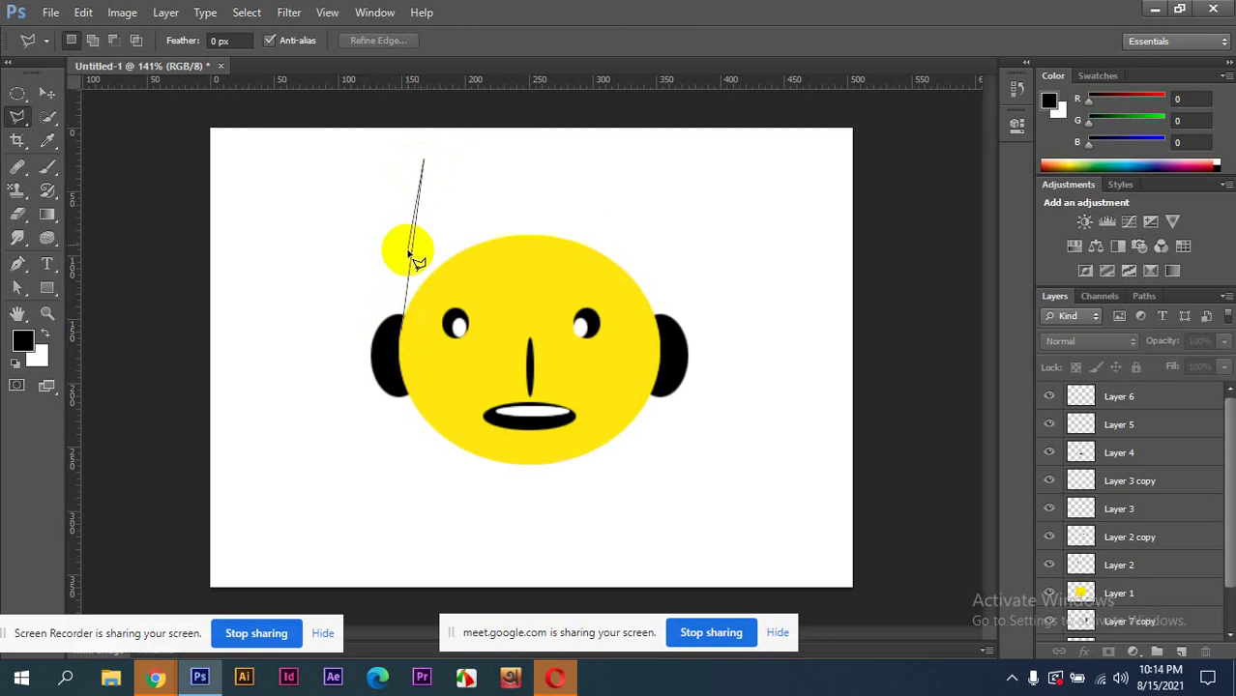
click(404, 317)
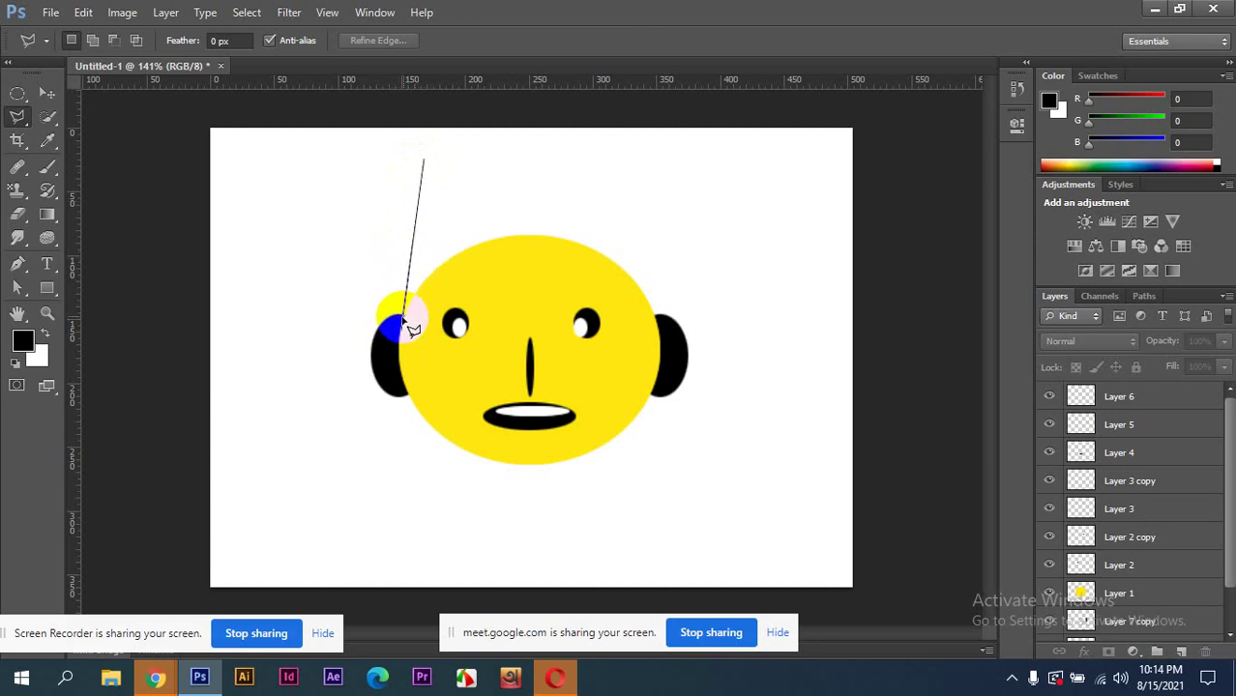
click(406, 317)
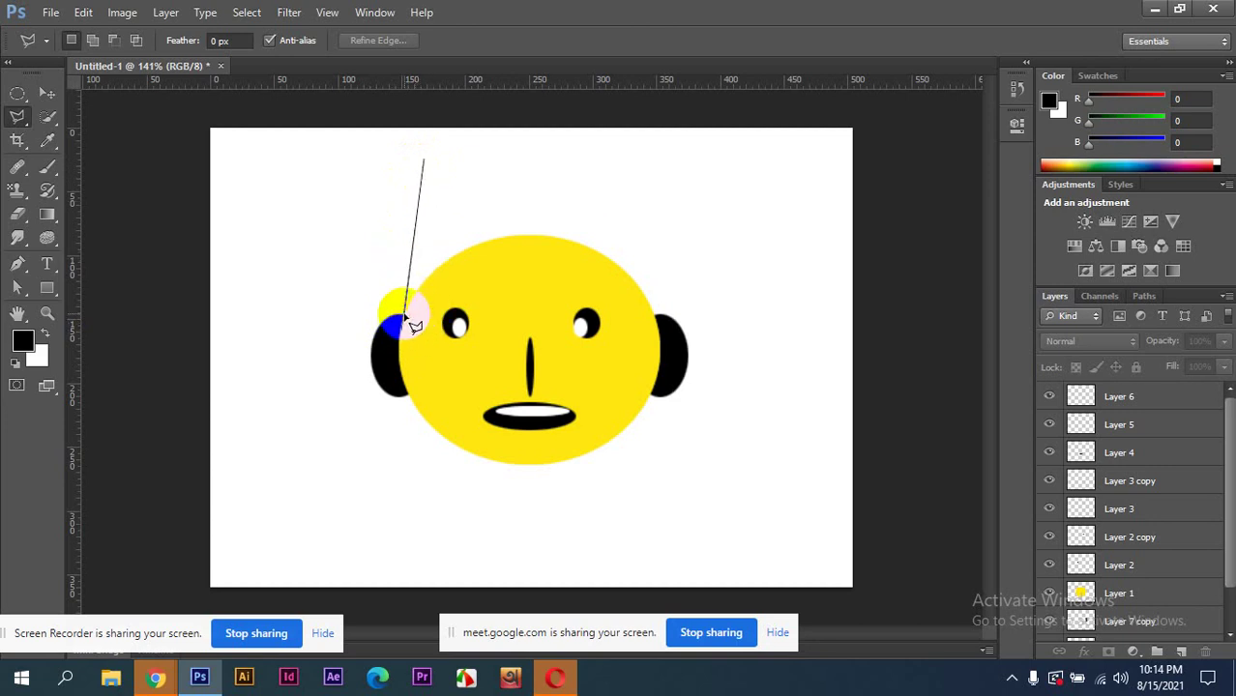
click(406, 319)
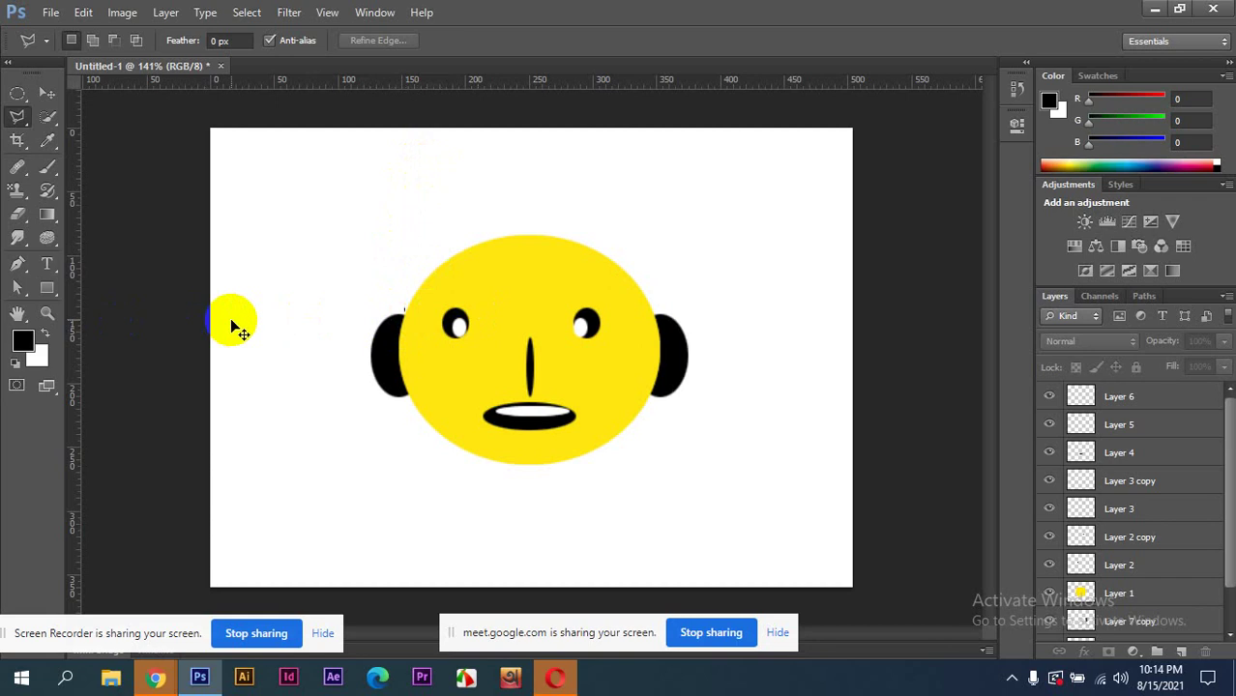
- On a new layer, outline a zigzag spiky-hair selection with the Polygonal Lasso from the left ear across the head past the right ear and back
click(1181, 651)
click(402, 322)
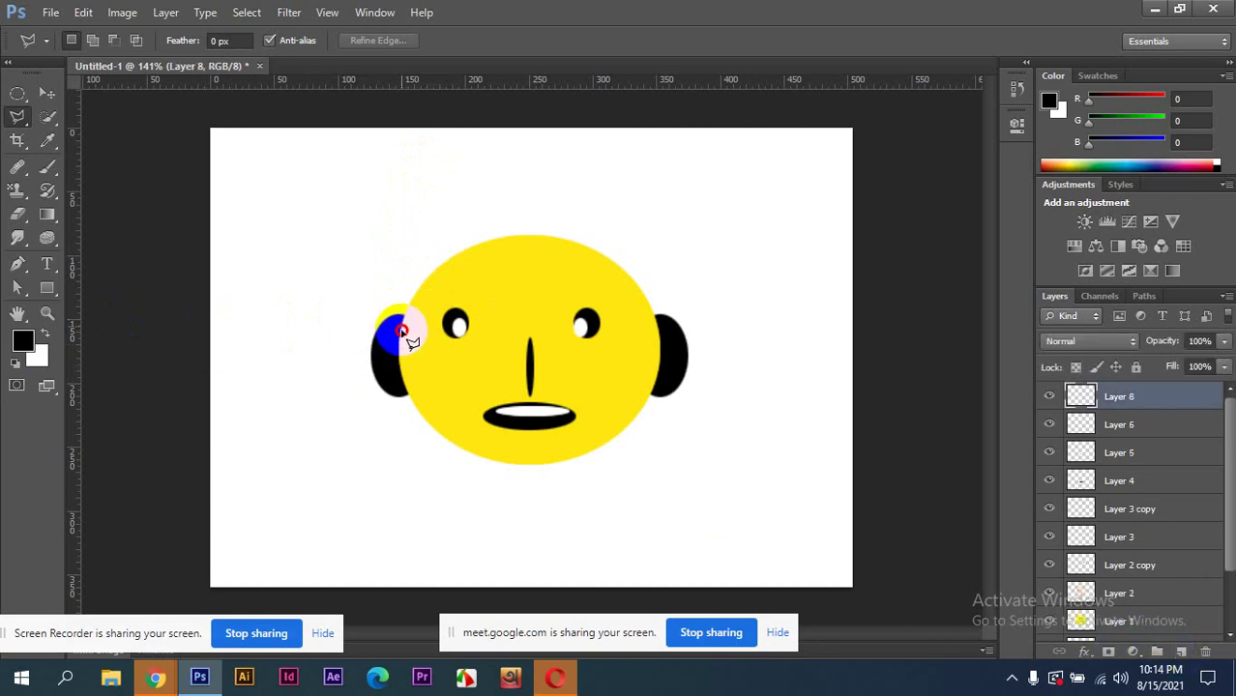
click(437, 129)
click(431, 178)
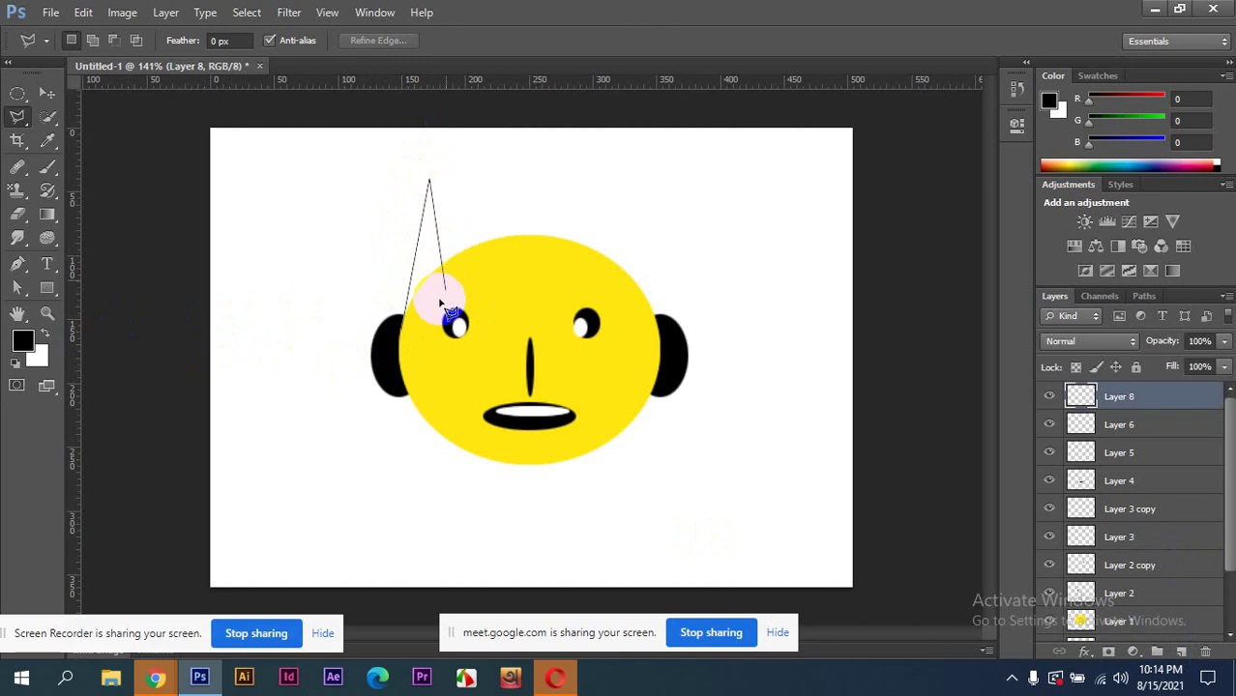
click(431, 304)
click(458, 171)
click(472, 274)
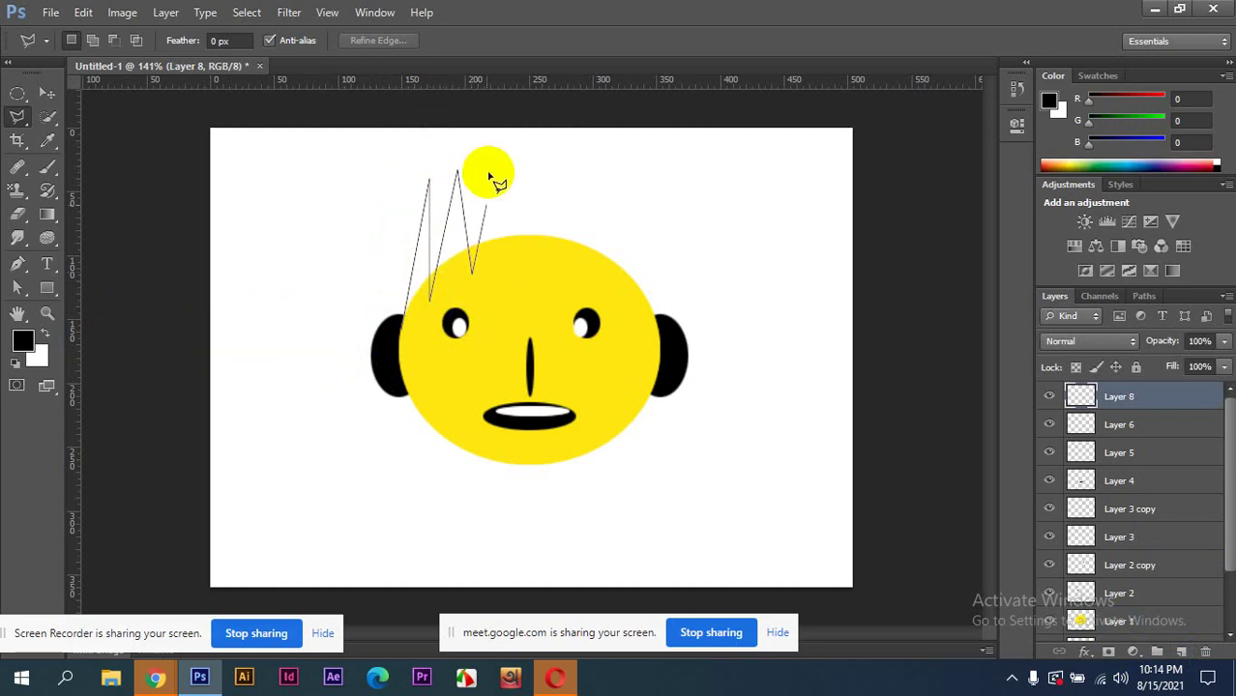
click(506, 283)
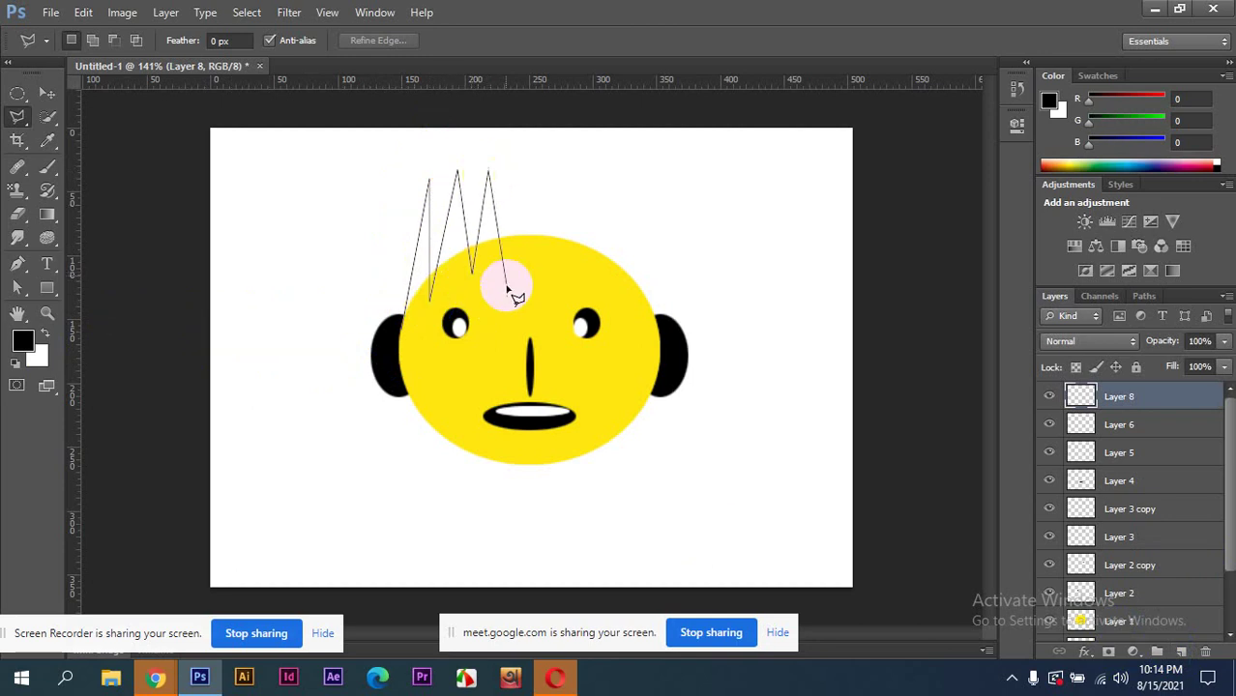
click(535, 177)
click(547, 264)
click(577, 147)
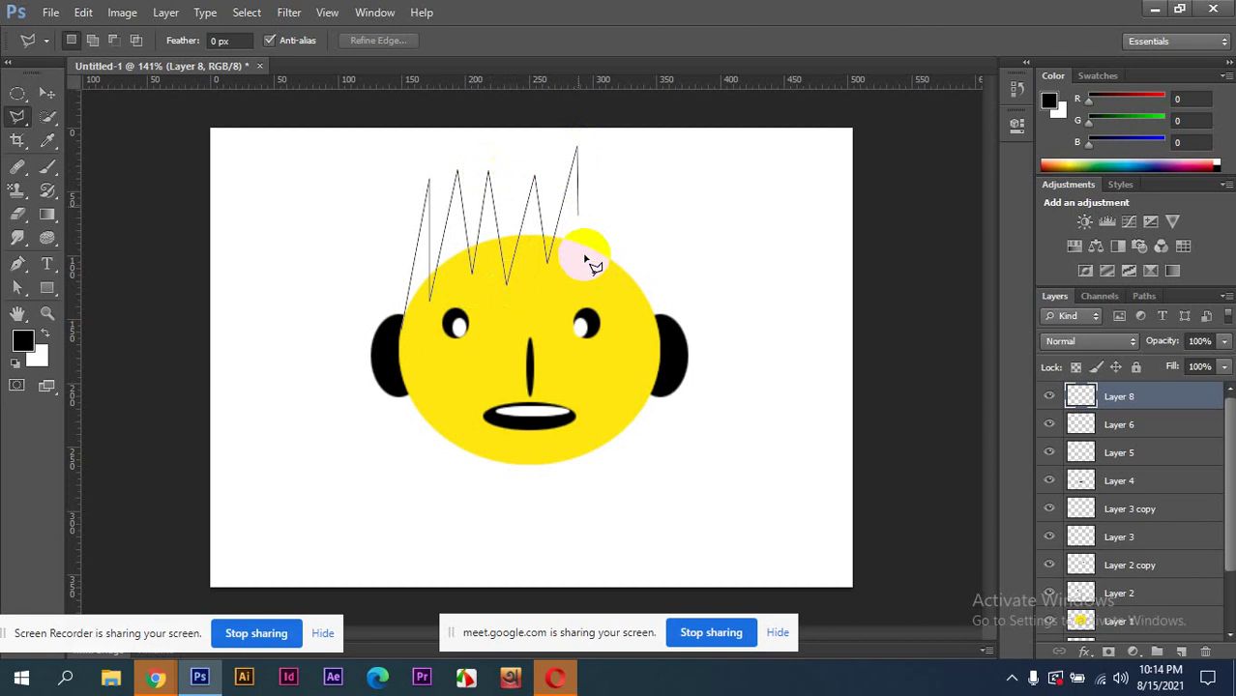
click(585, 257)
click(620, 147)
click(617, 279)
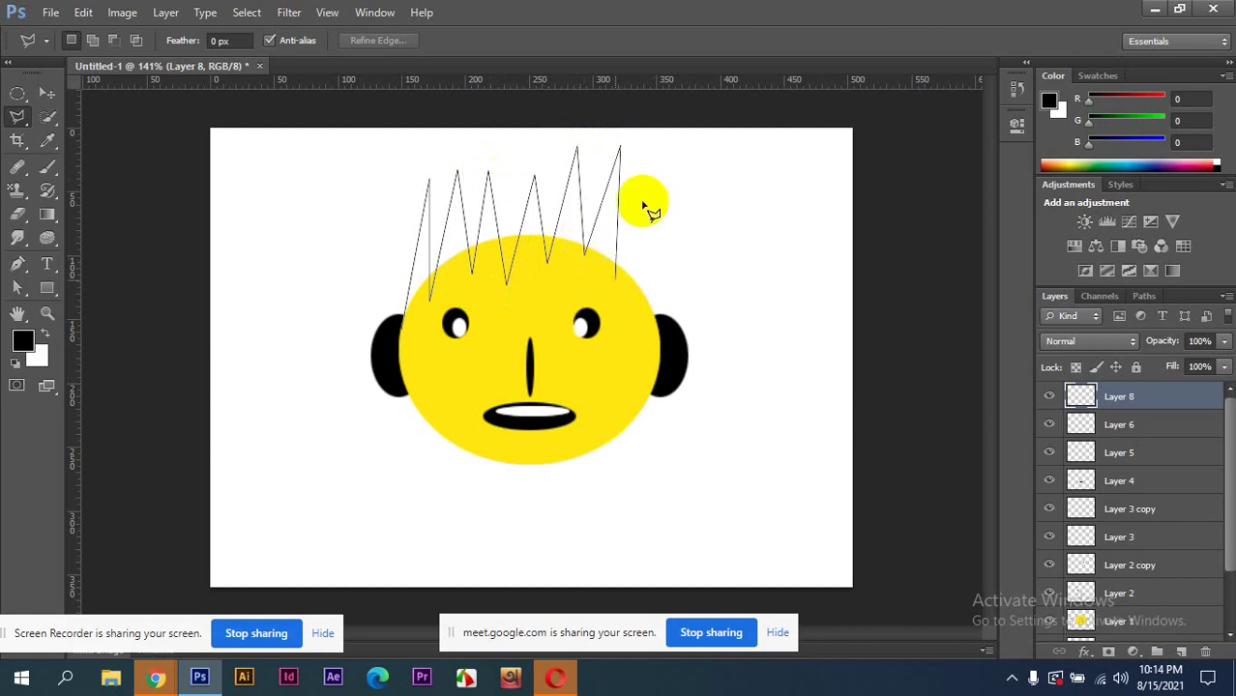
click(651, 166)
click(632, 295)
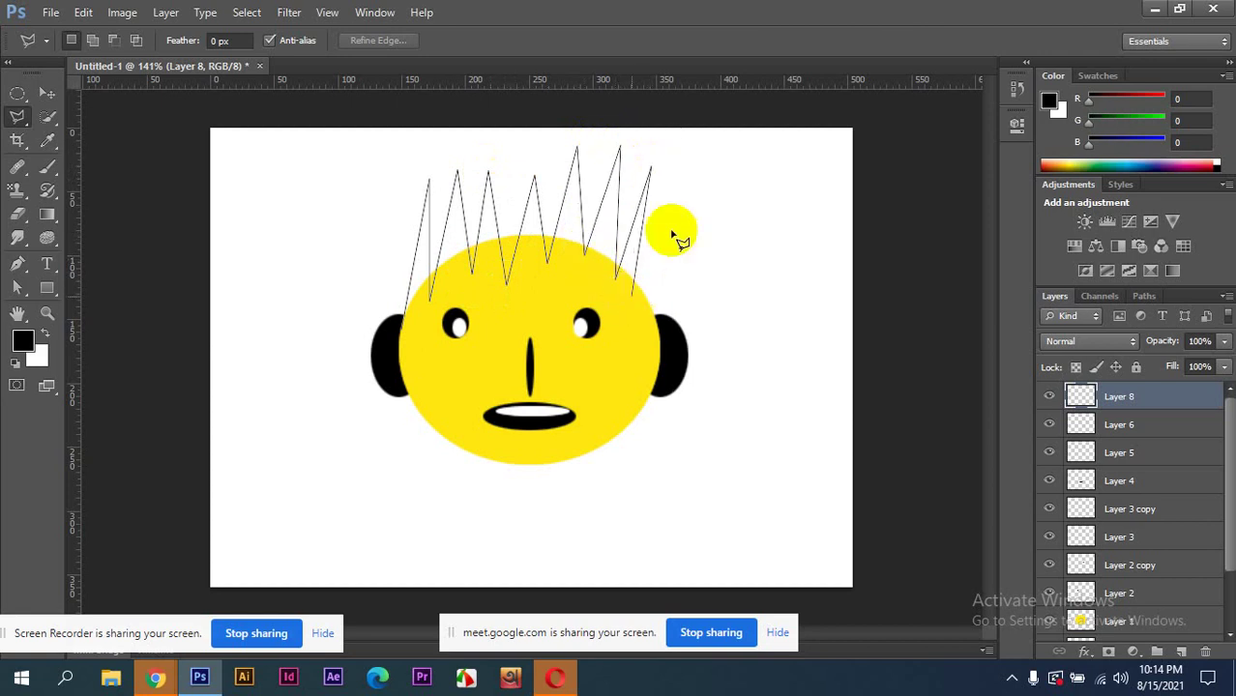
click(693, 176)
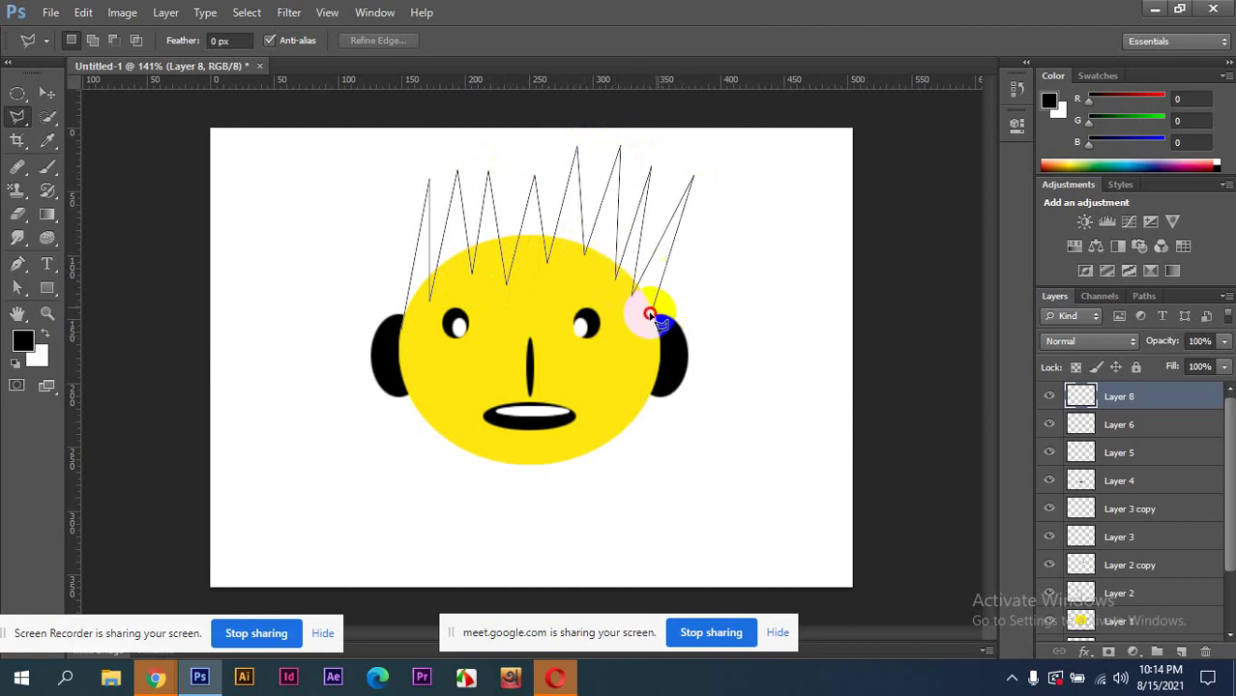
click(651, 314)
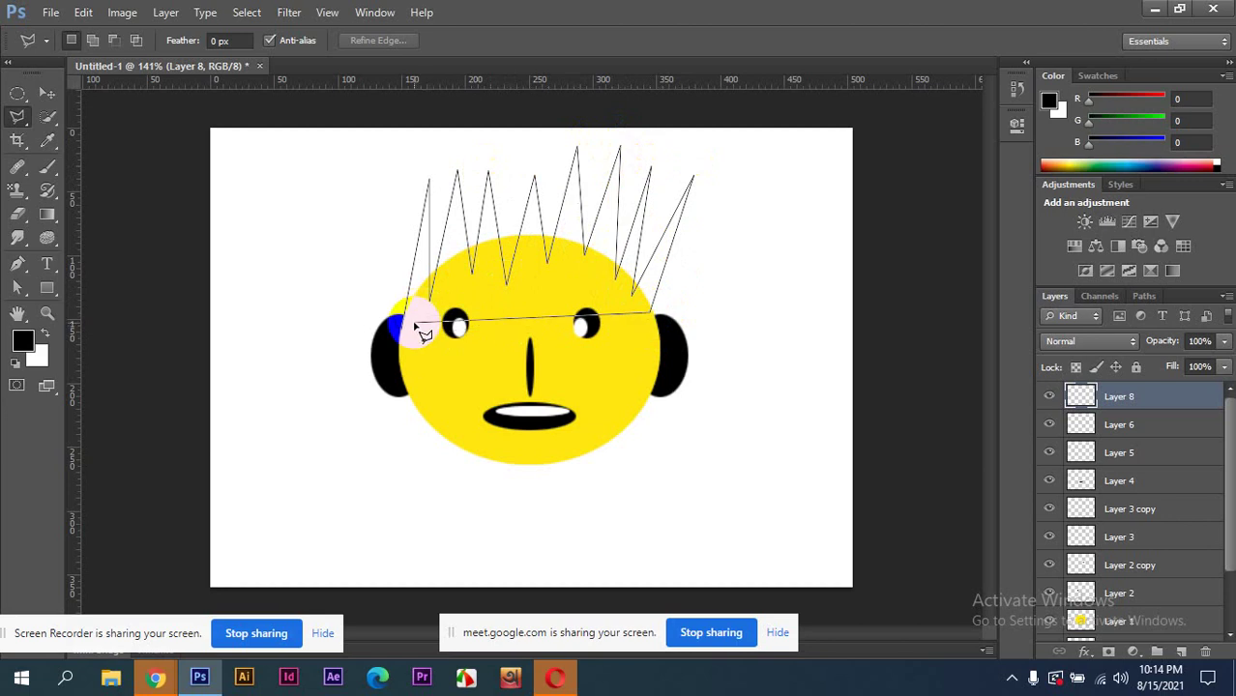
click(729, 218)
click(709, 331)
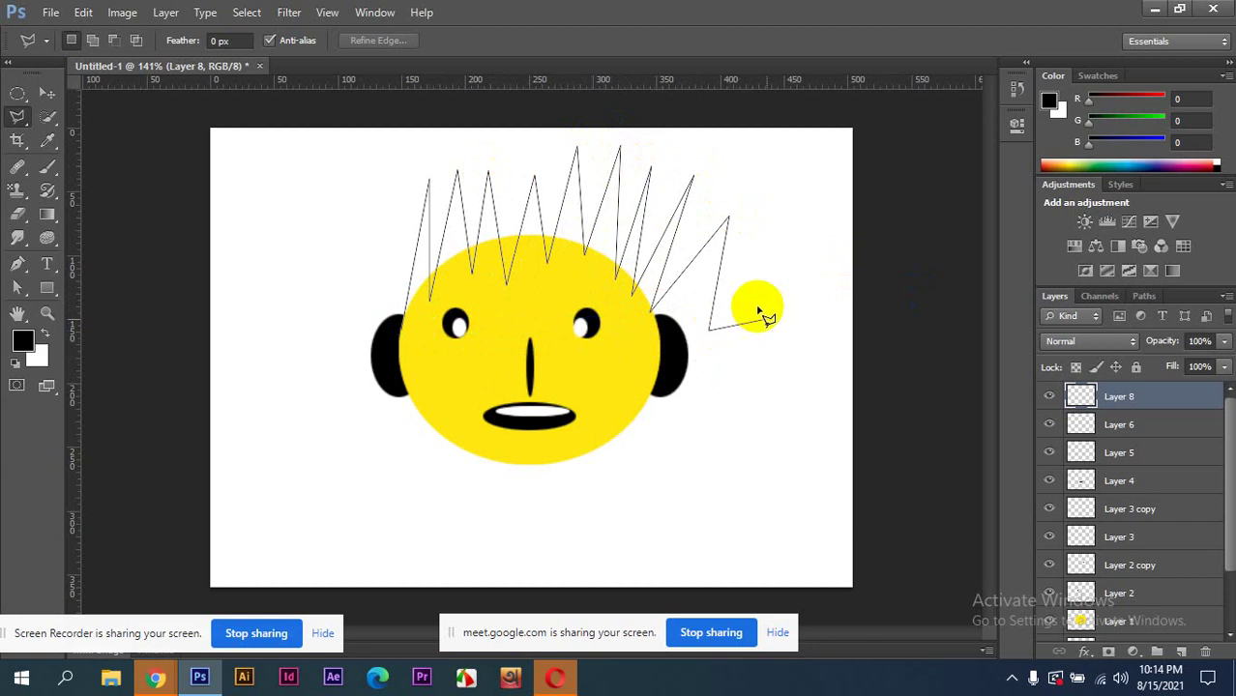
click(404, 329)
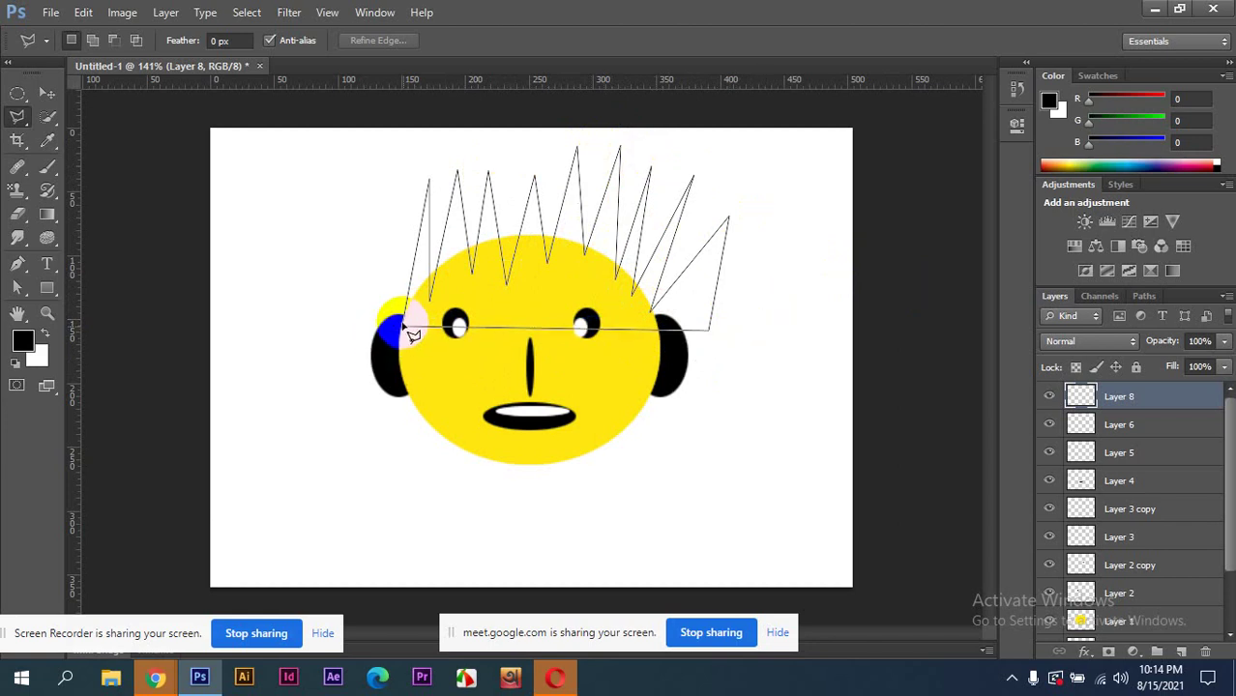
click(403, 316)
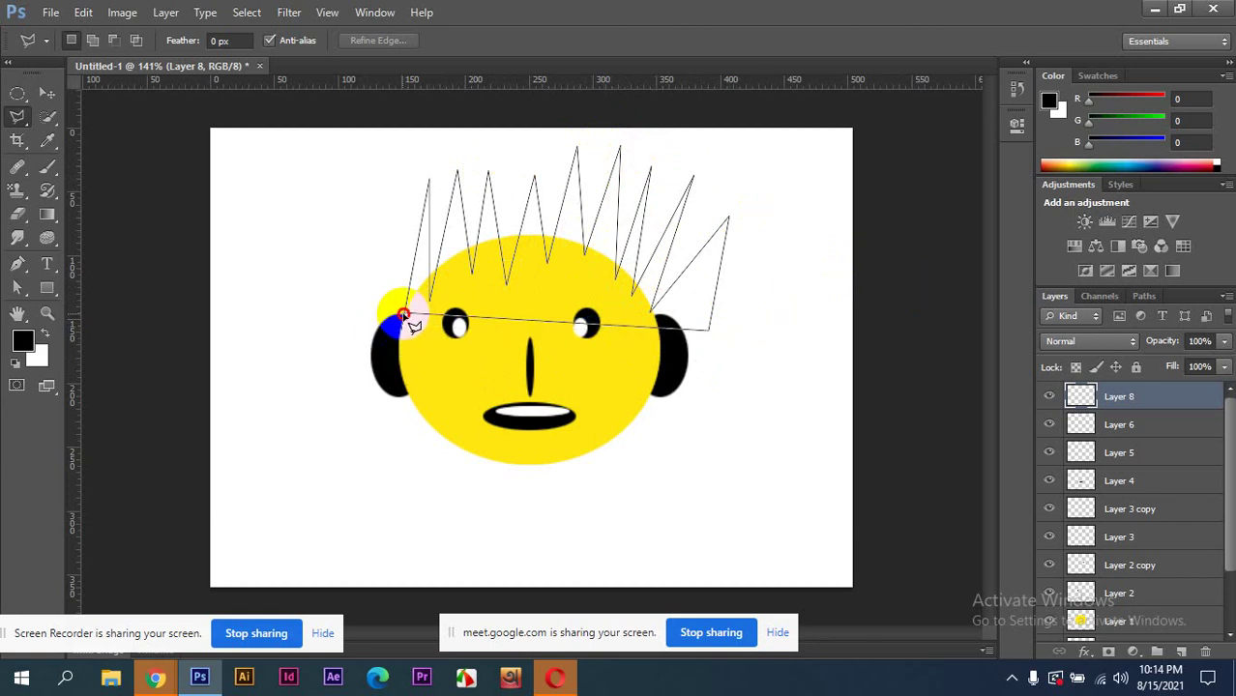
click(404, 316)
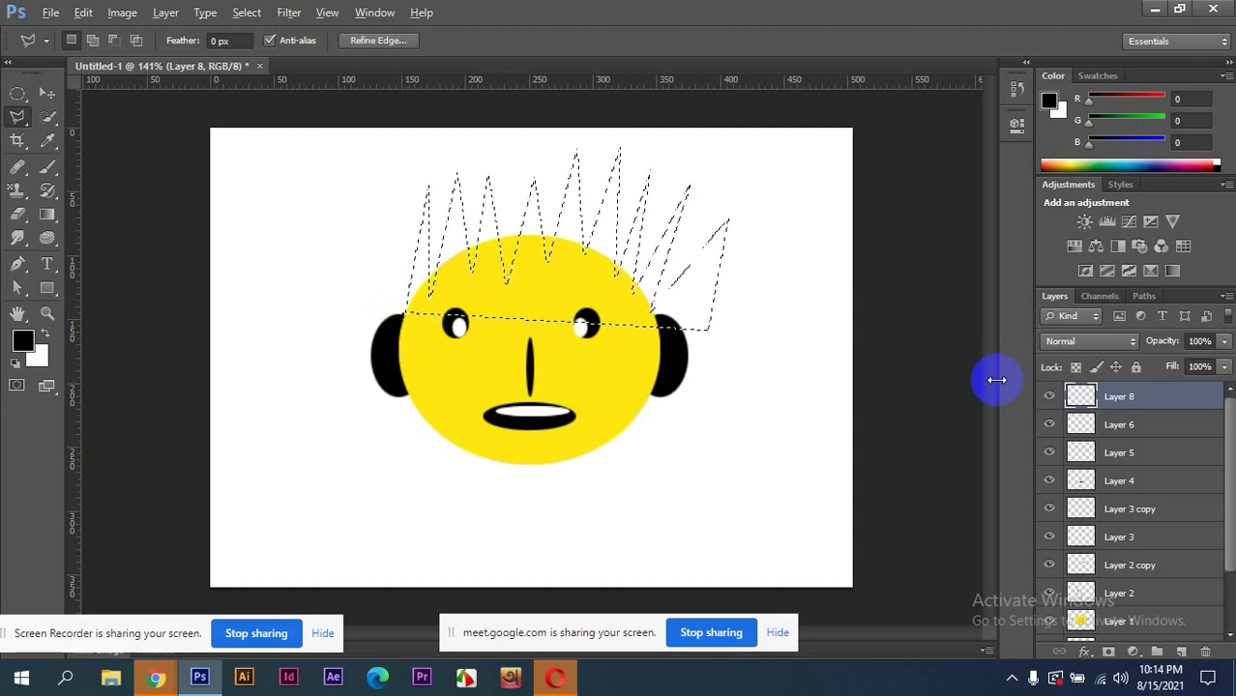
- Fill the spiky selection with black, deselect it, and move the hair down and left onto the head
key(alt+BackSpace)
key(ctrl+d)
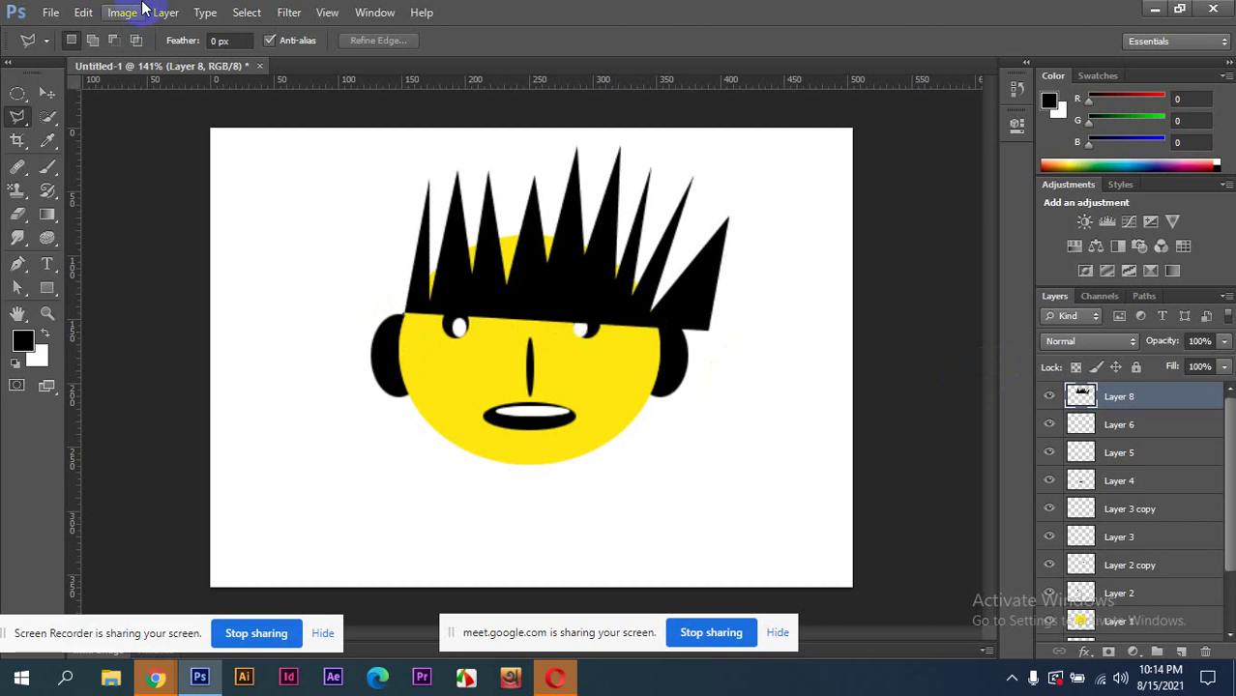
click(48, 93)
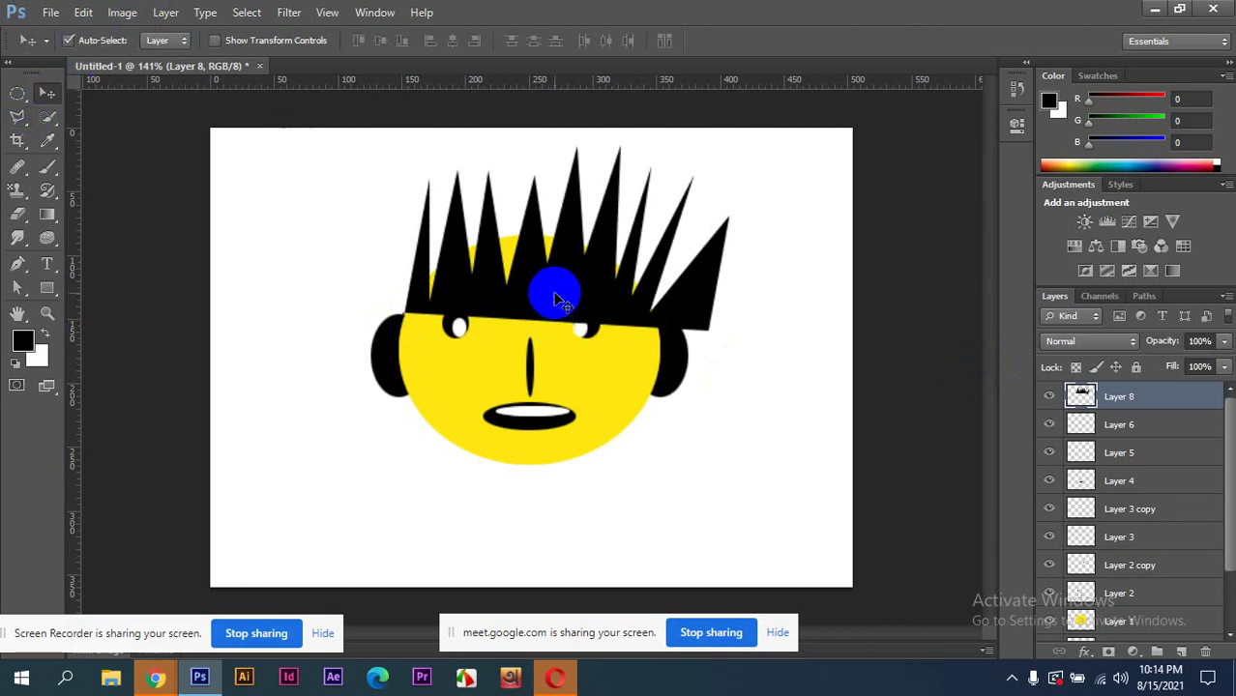
drag(557, 299, 525, 337)
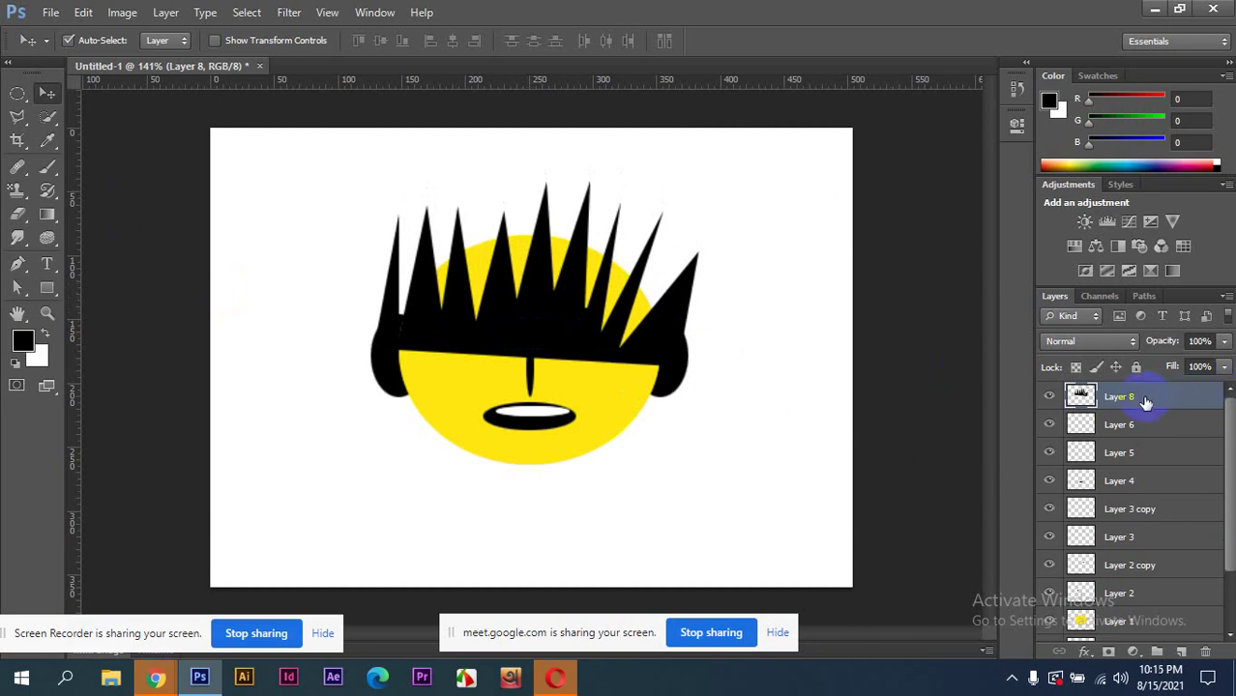
- Send the hair on Layer 8 backward in the stack until it sits between Layer 2 and Layer 1
key(ctrl+bracketleft)
key(ctrl+bracketleft)
key(ctrl+bracketleft)
key(ctrl+bracketleft)
key(ctrl+bracketleft)
key(ctrl+bracketleft)
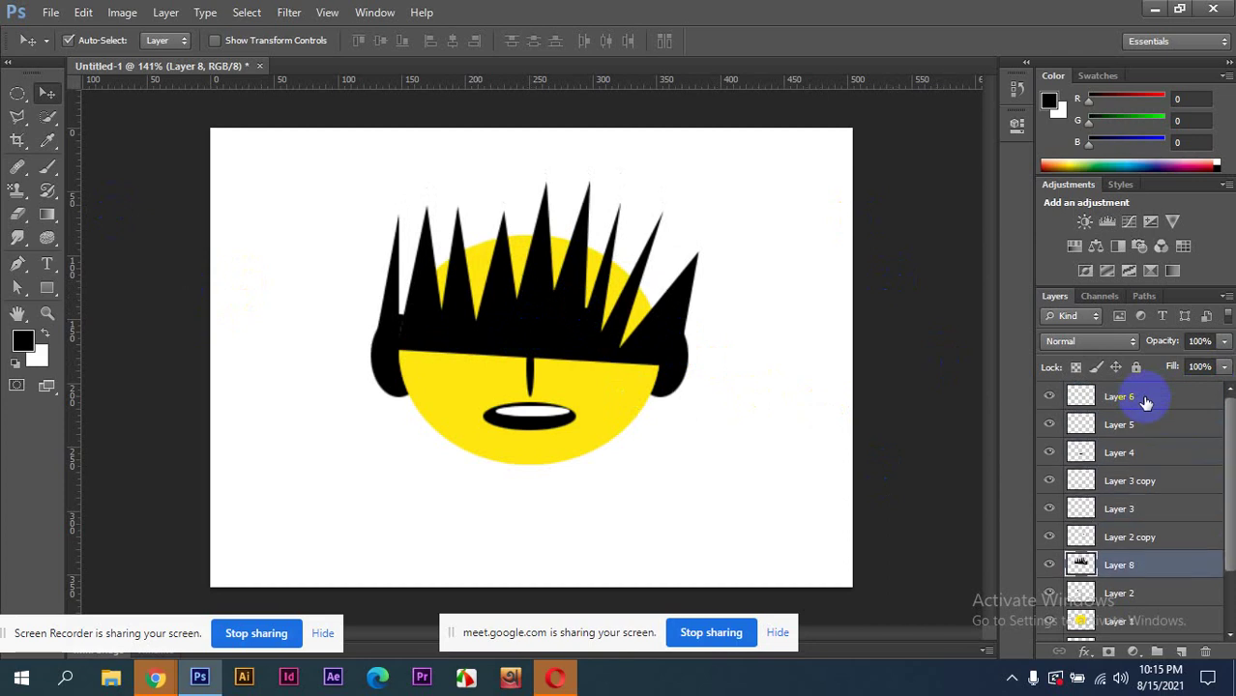
key(ctrl+bracketleft)
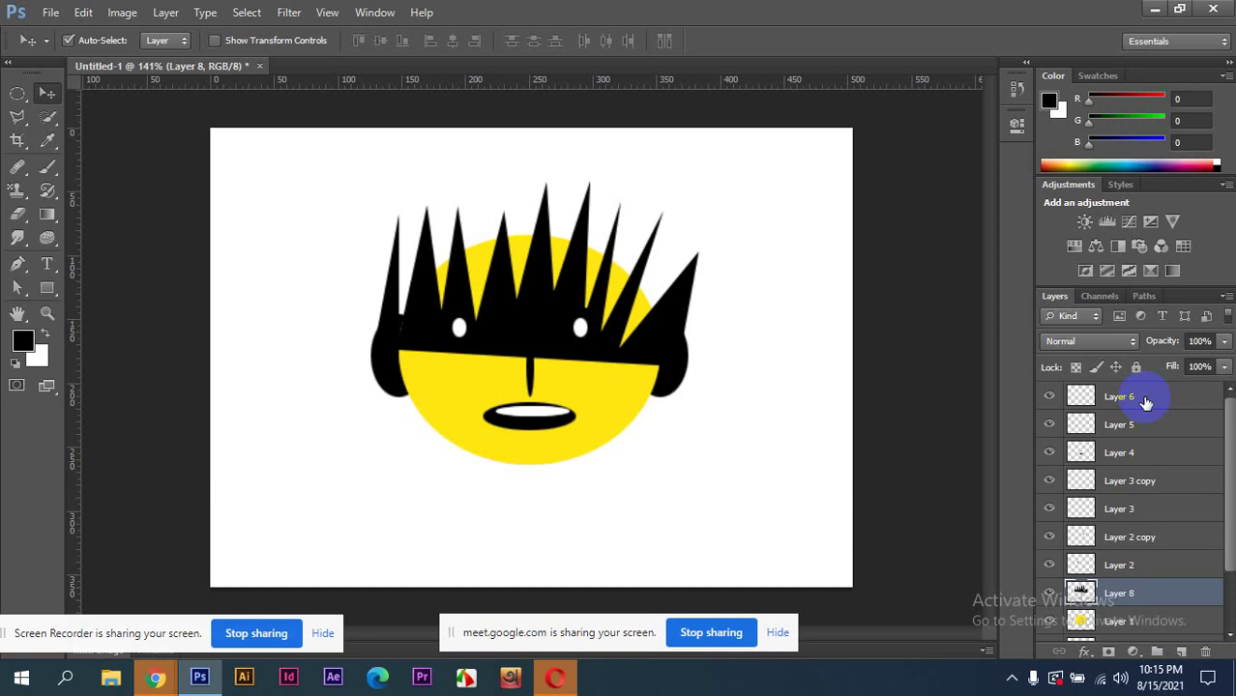
- Bring Layer 8 forward in the stack past Layer 3 copy
key(ctrl+bracketright)
key(ctrl+bracketright)
key(ctrl+bracketright)
key(ctrl+bracketright)
key(ctrl+bracketright)
key(ctrl+bracketright)
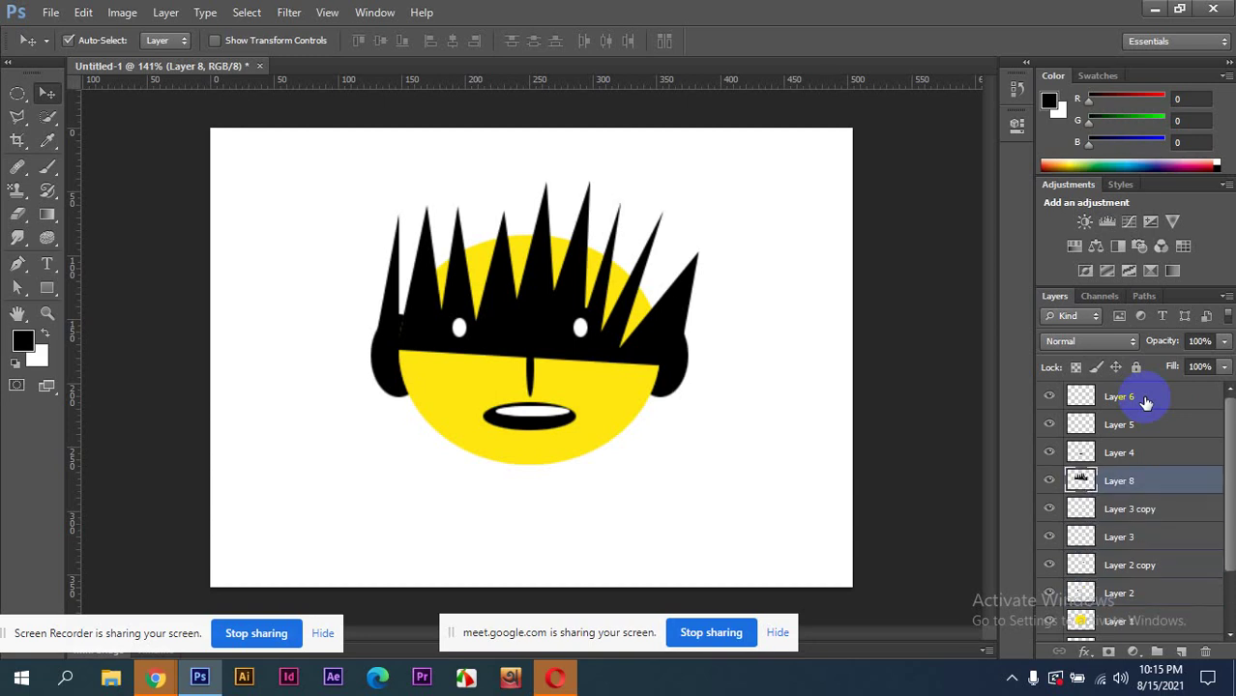
- Send Layer 8 backward again and alternate it between directly below and directly above Layer 2
key(ctrl+bracketleft)
key(ctrl+bracketleft)
key(ctrl+bracketleft)
key(ctrl+bracketleft)
key(ctrl+bracketleft)
key(ctrl+bracketleft)
key(ctrl+bracketright)
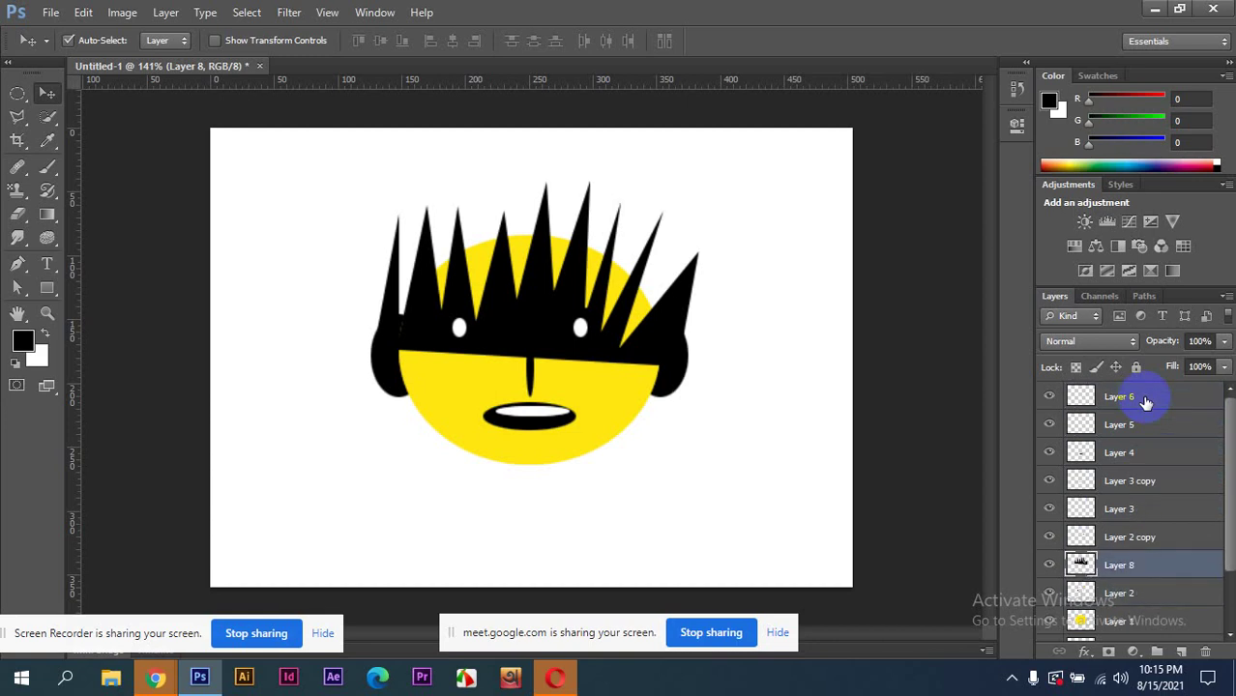
key(ctrl+bracketleft)
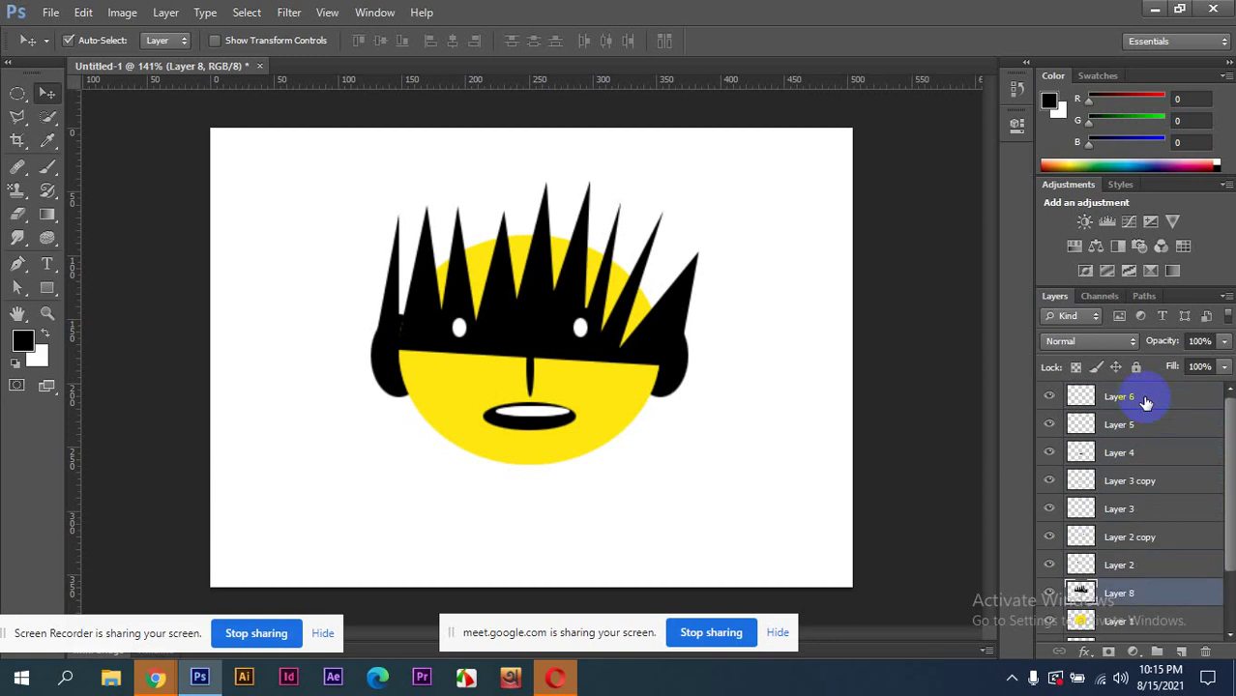
key(ctrl+bracketright)
key(ctrl+bracketleft)
key(ctrl+bracketright)
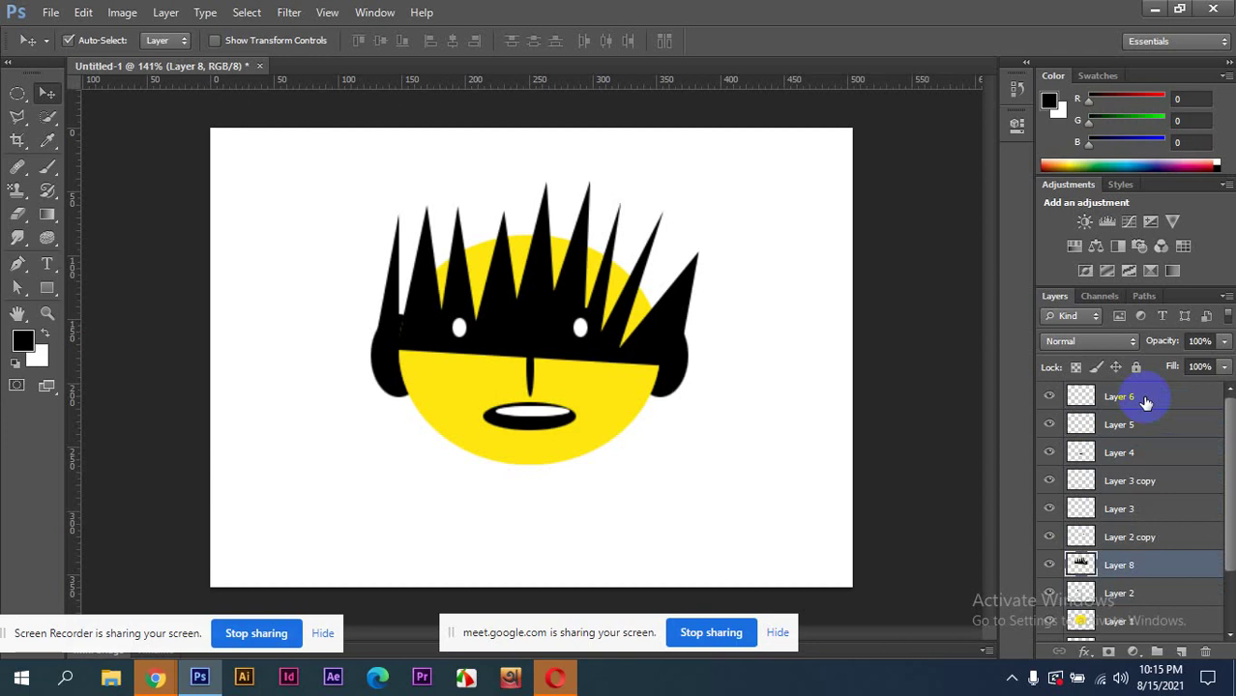
- Bring Layer 8 forward to the top of the stack, above Layer 6
key(ctrl+bracketright)
key(ctrl+bracketright)
key(ctrl+bracketright)
key(ctrl+bracketright)
key(ctrl+bracketright)
key(ctrl+bracketright)
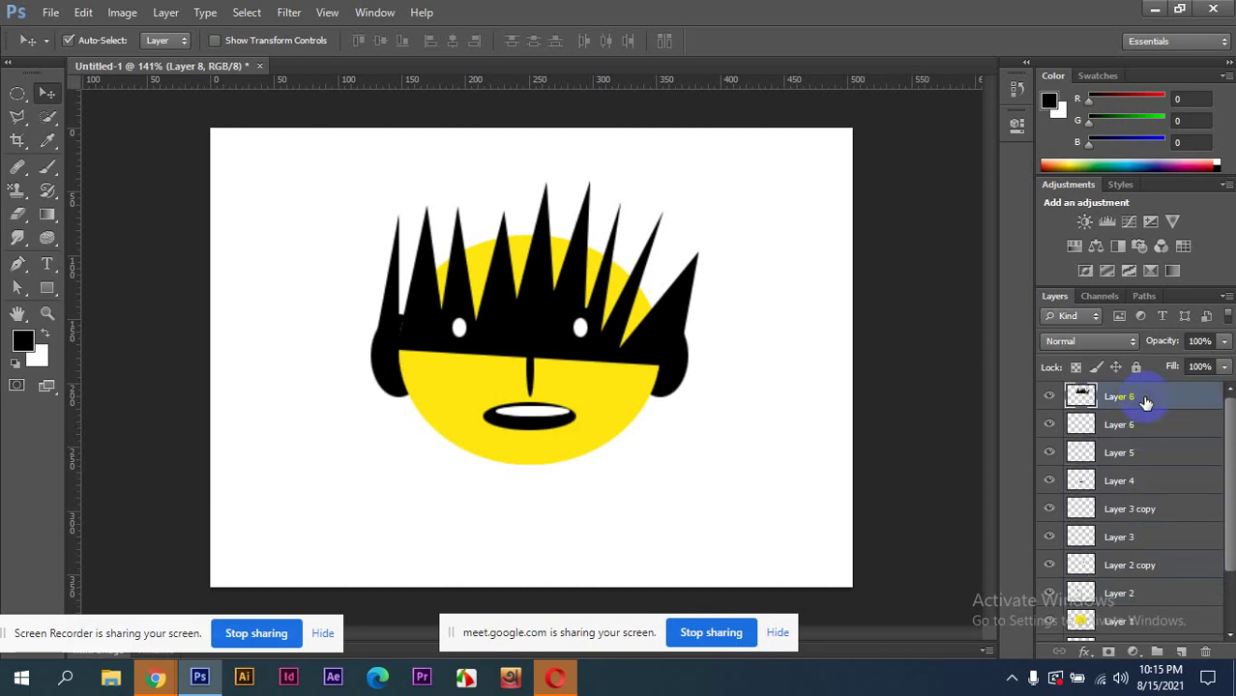
- Step back through the history to the stage with only one ear, and restore the edits up to the hair on Layer 8
key(ctrl+shift+bracketleft)
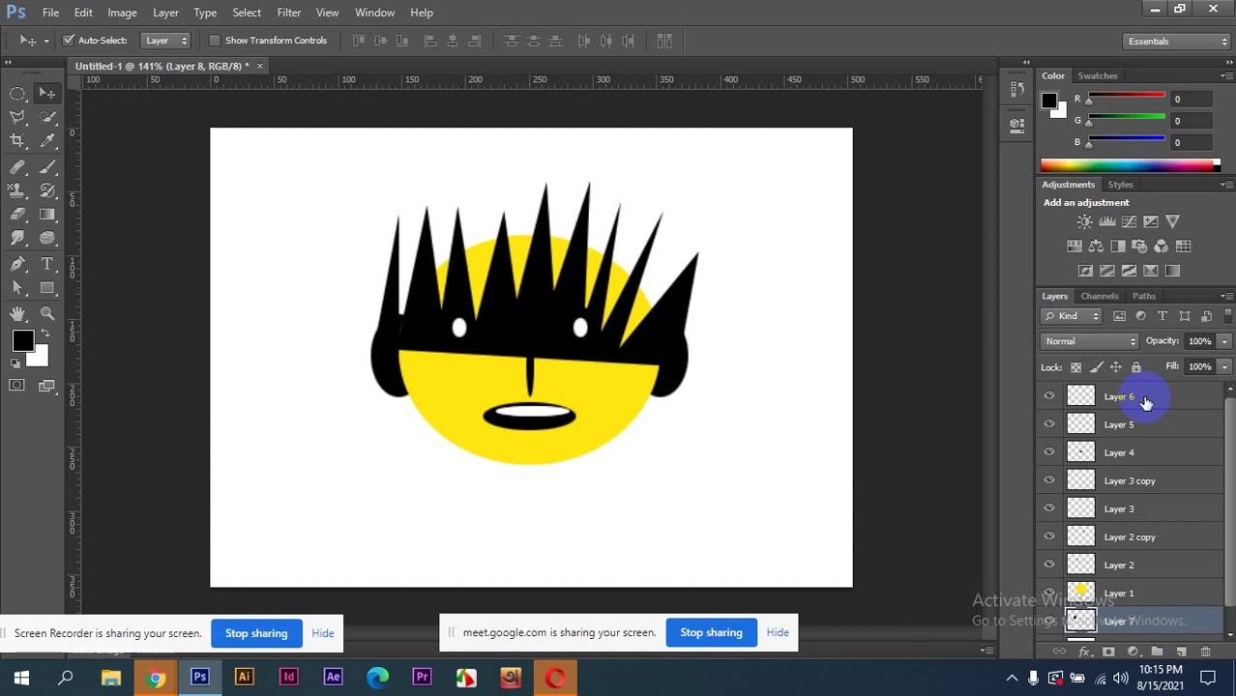
key(ctrl+bracketright)
key(ctrl+bracketright)
key(ctrl+alt+z)
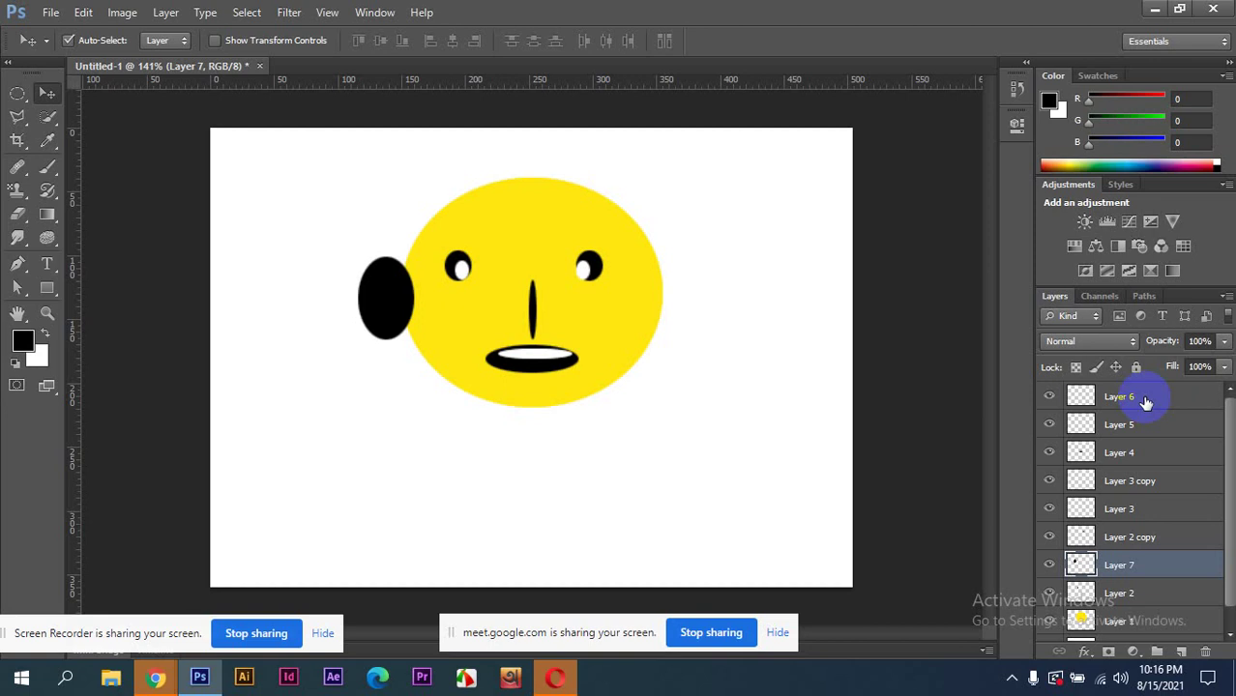
key(ctrl+bracketleft)
key(ctrl+bracketleft)
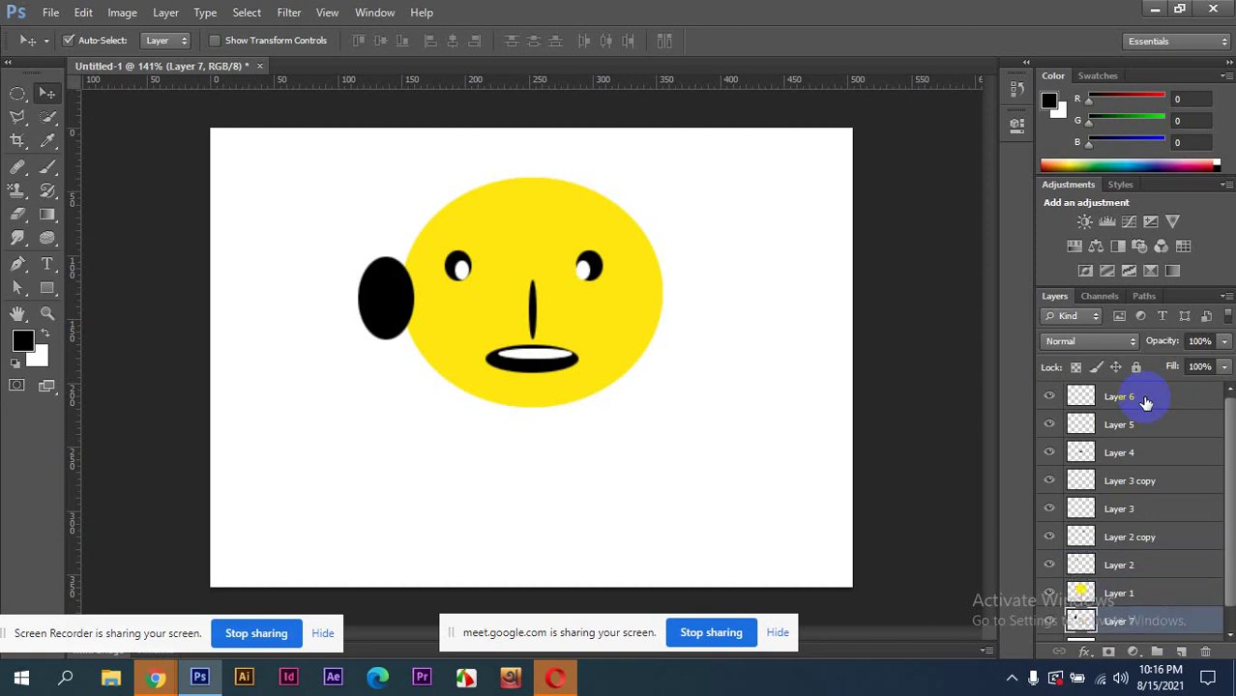
key(ctrl+alt+a)
key(ctrl+alt+e)
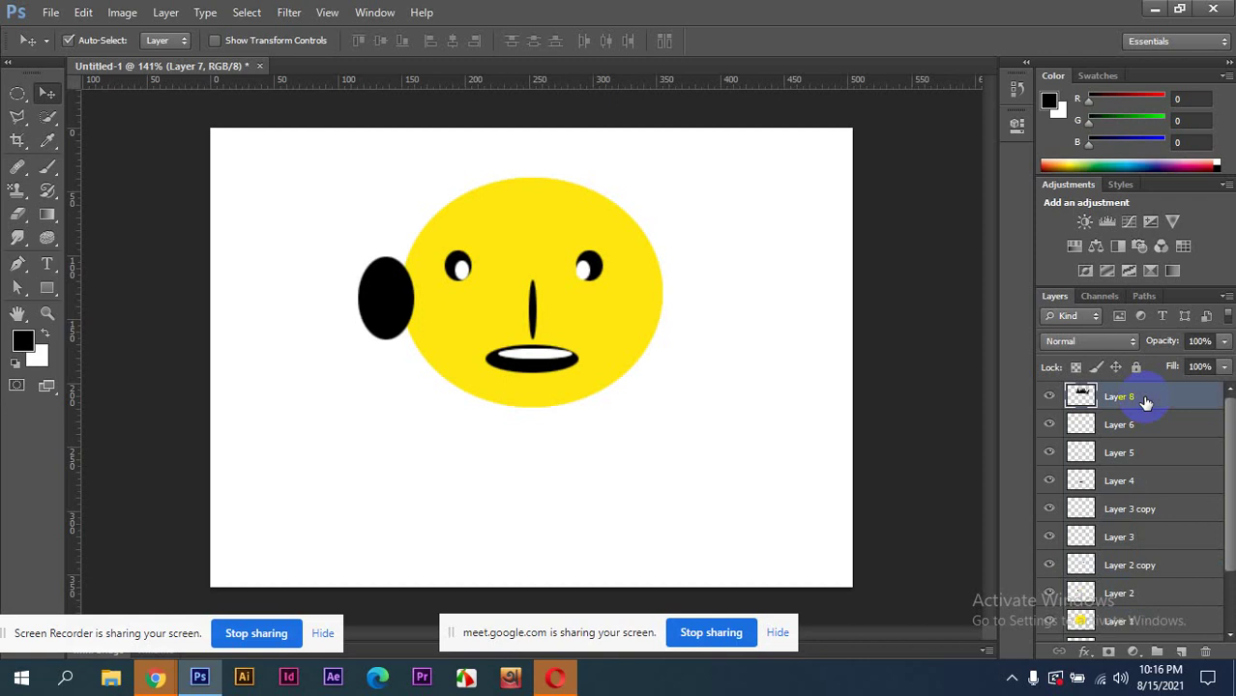
- Lower the hair layer from above Layer 6 to directly above the yellow face on Layer 1
key(ctrl+bracketleft)
key(ctrl+bracketleft)
key(ctrl+bracketleft)
key(ctrl+bracketleft)
key(ctrl+bracketleft)
key(ctrl+bracketleft)
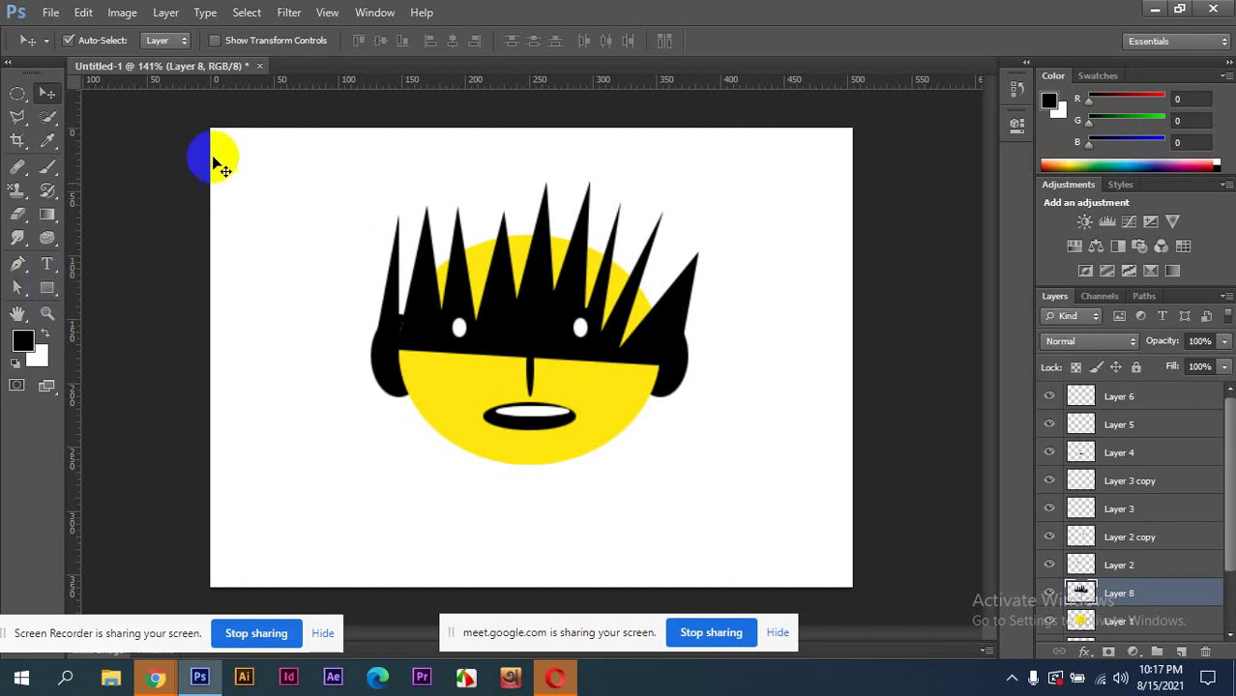
- Open the Save As dialog for the document and move it aside to uncover the face drawing
drag(579, 335, 12, 18)
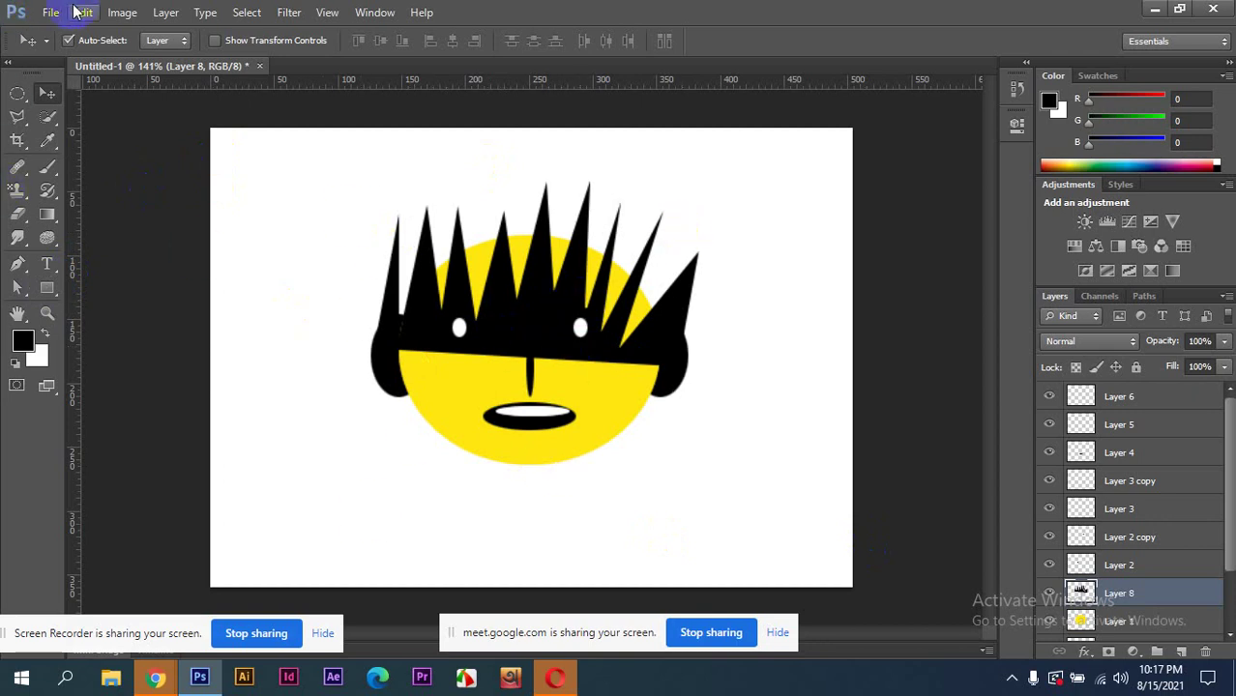
click(50, 13)
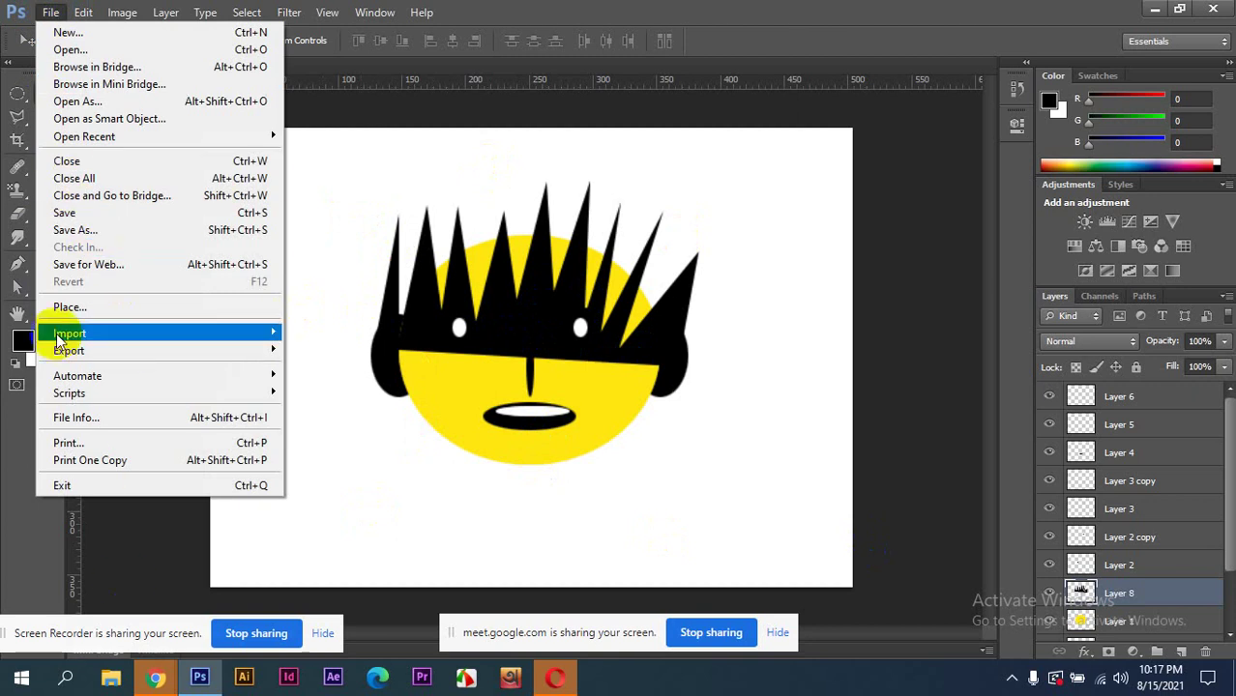
click(74, 233)
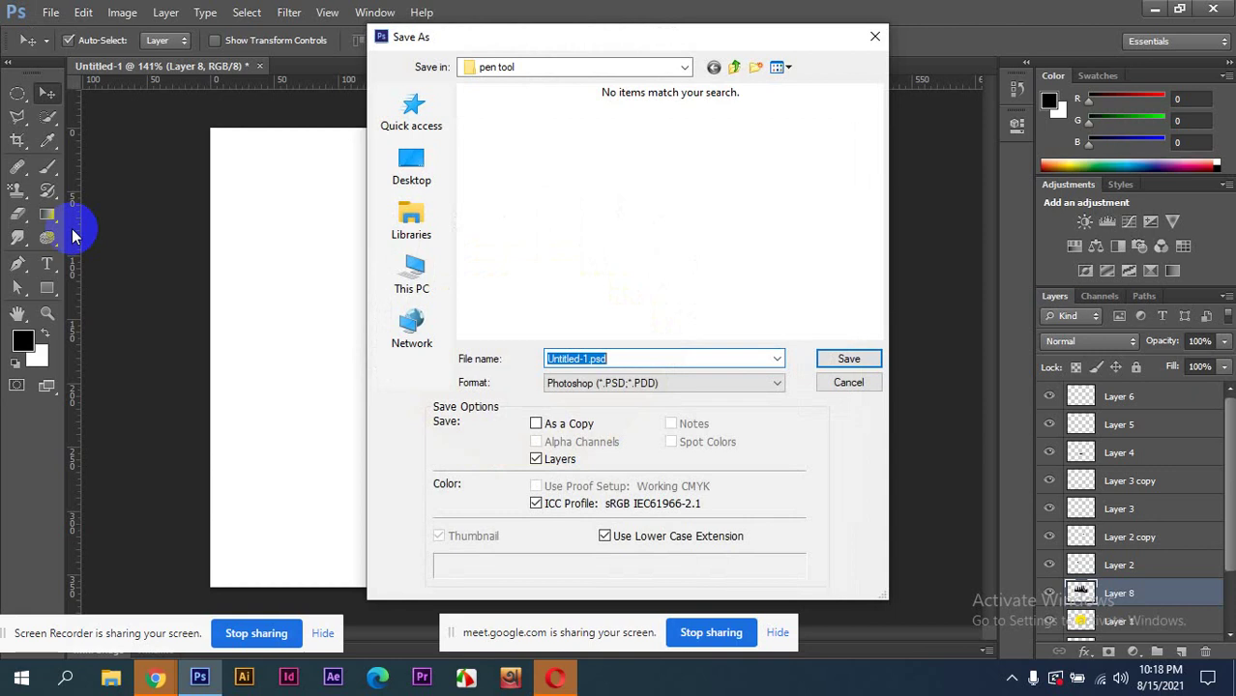
mouse_move(619, 39)
mouse_down()
mouse_move(984, 62)
mouse_move(879, 6)
mouse_up()
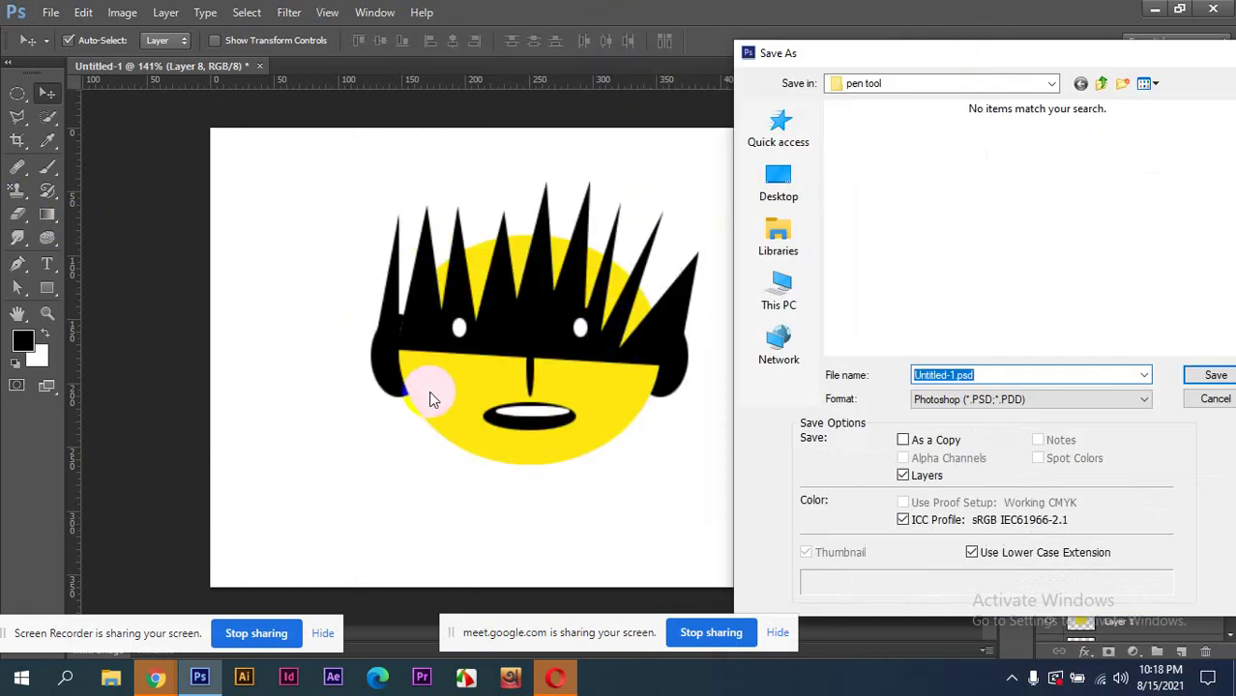
mouse_move(430, 394)
mouse_down()
mouse_move(544, 414)
mouse_move(472, 359)
mouse_move(560, 295)
mouse_up()
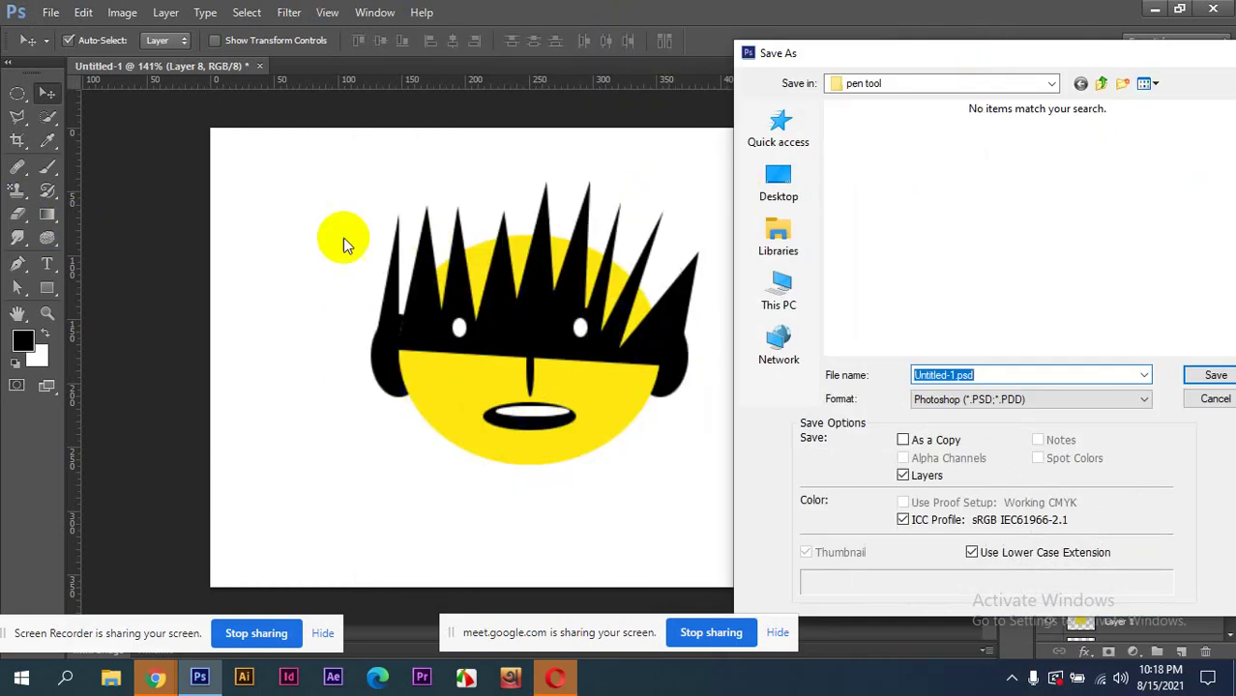
drag(1080, 56, 997, 50)
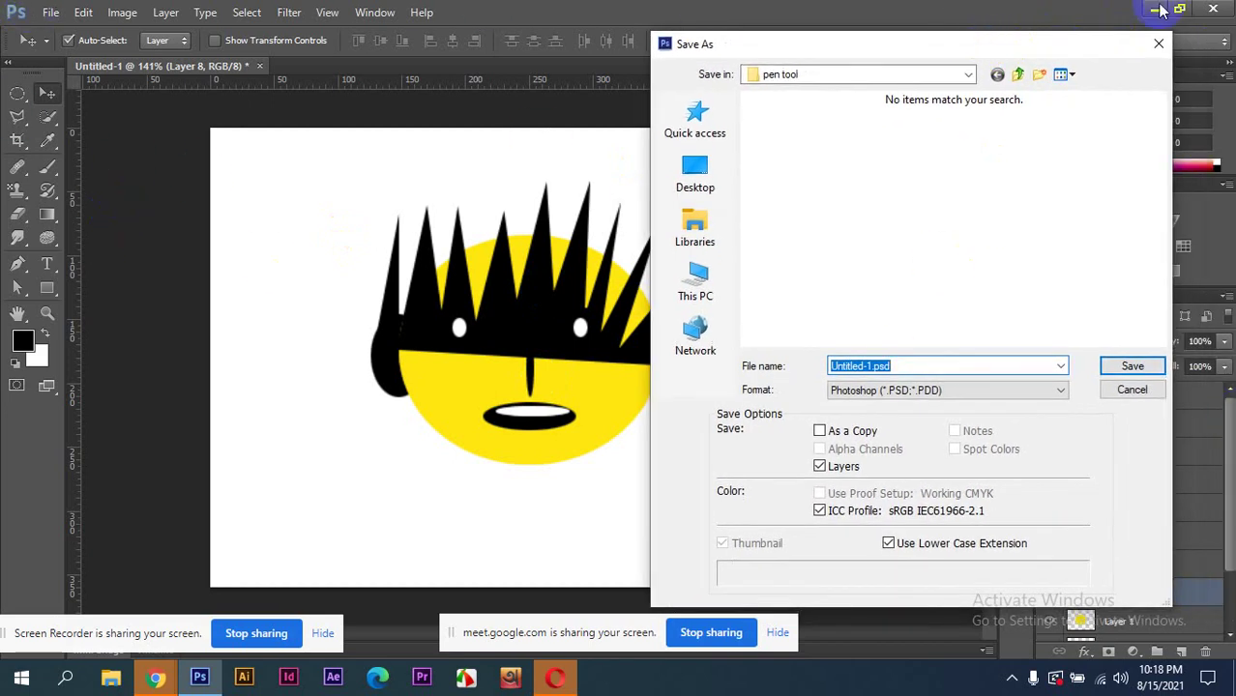
drag(1052, 48, 1042, 29)
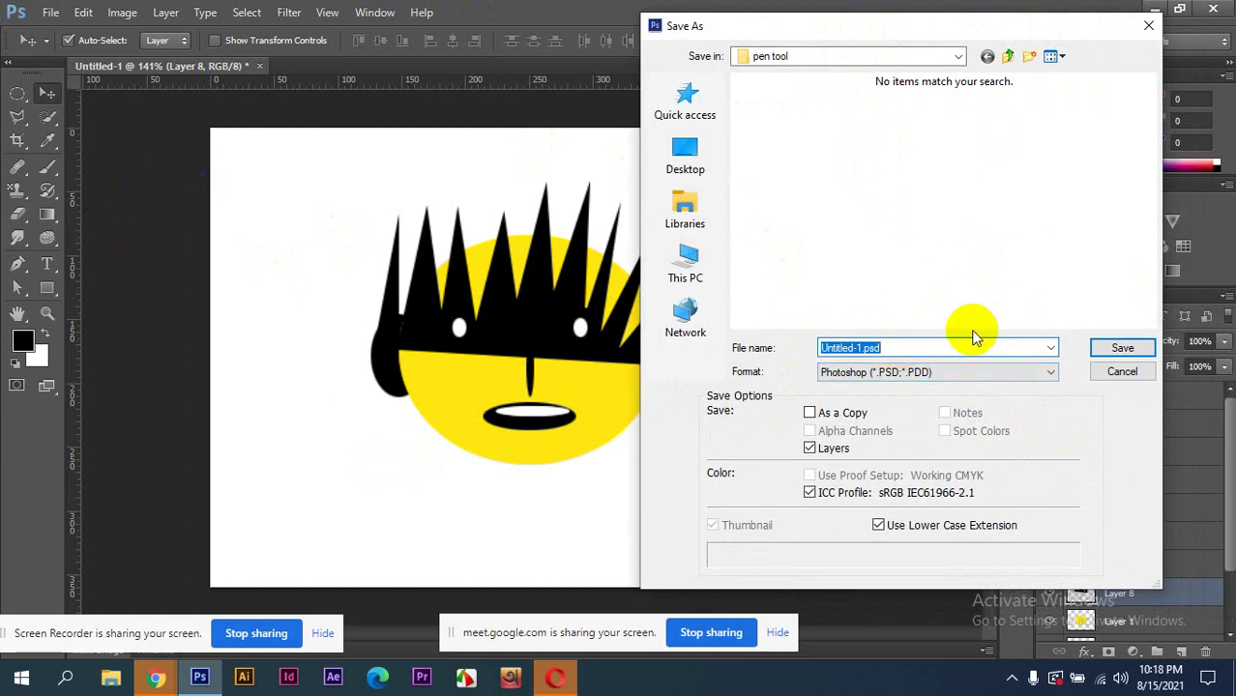
- Save the document as Cartoon in Photoshop (PSD) format in the pen tool folder, accepting the format options
text(Caroon)
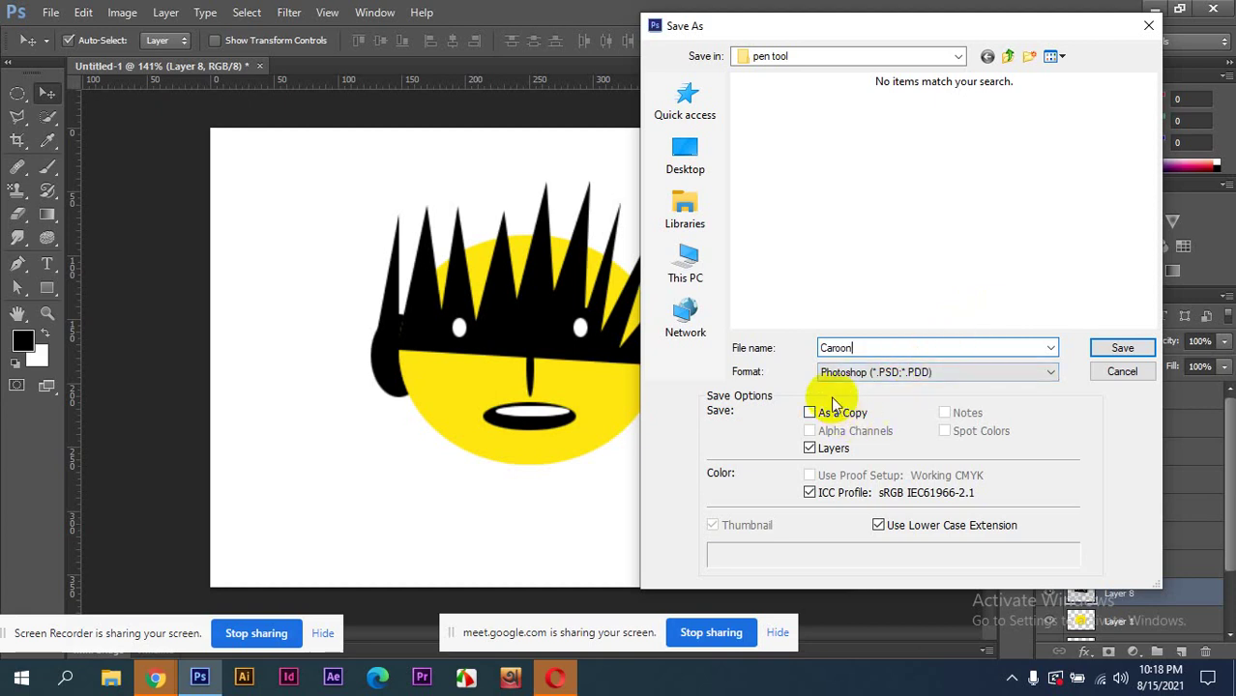
click(836, 349)
text(t)
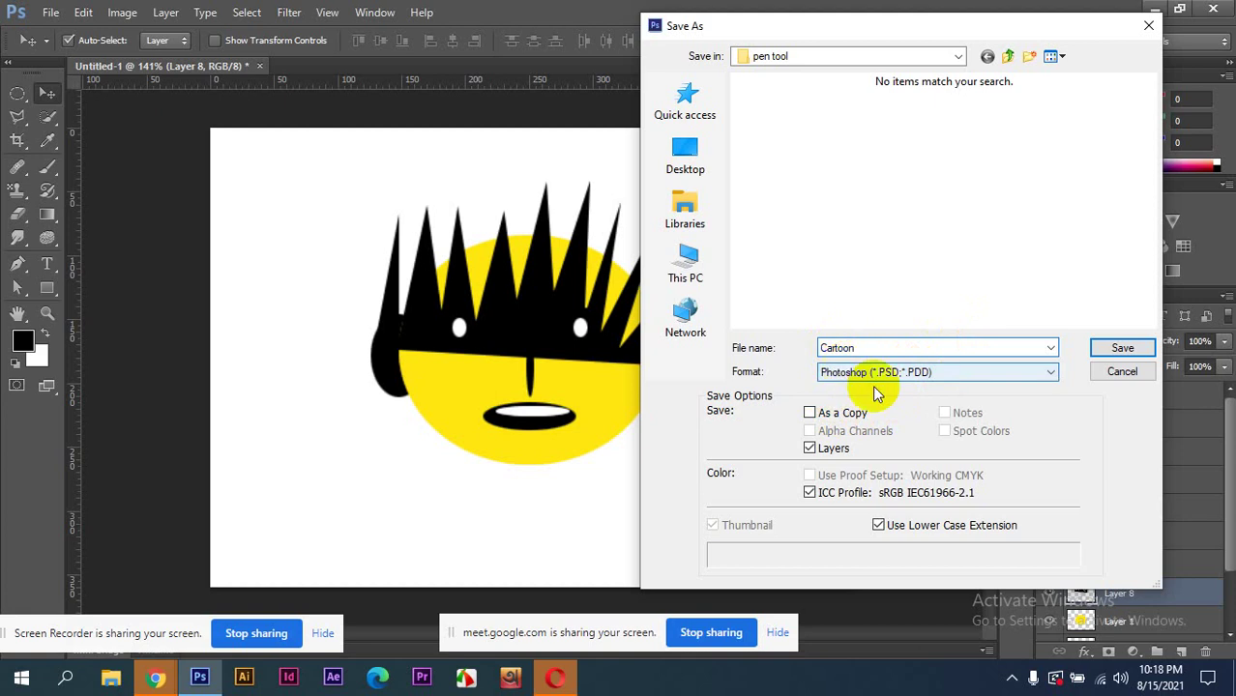
double_click(837, 350)
click(892, 346)
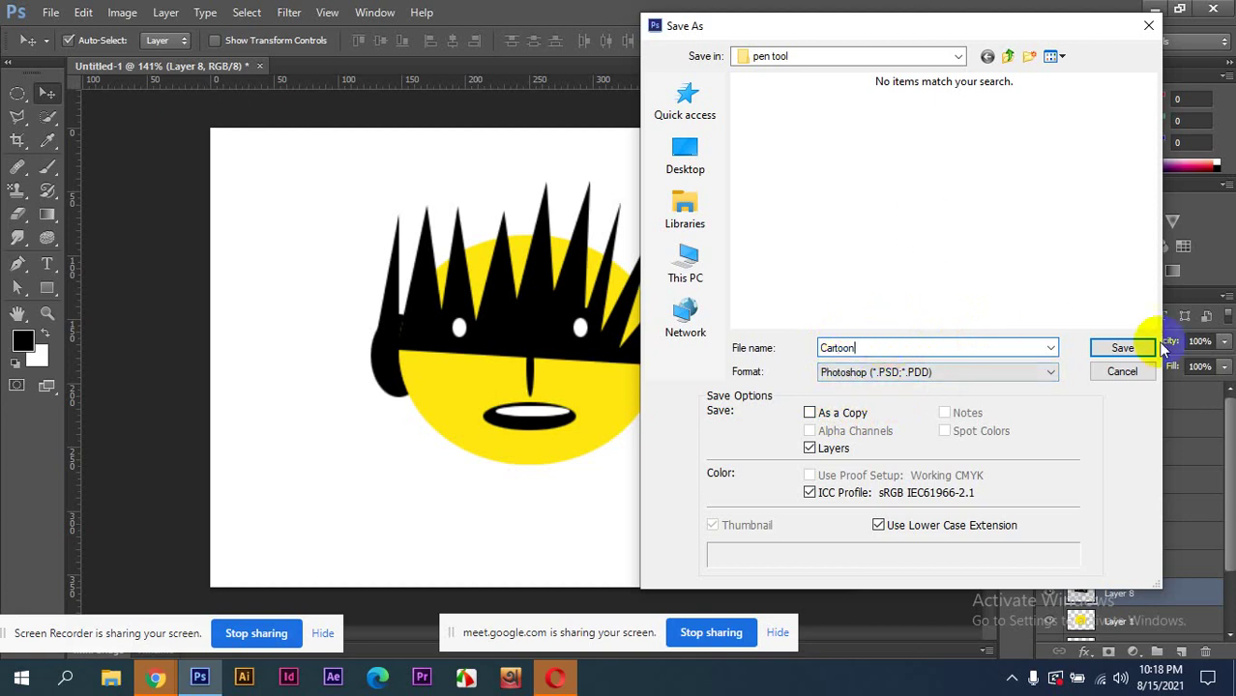
click(1052, 374)
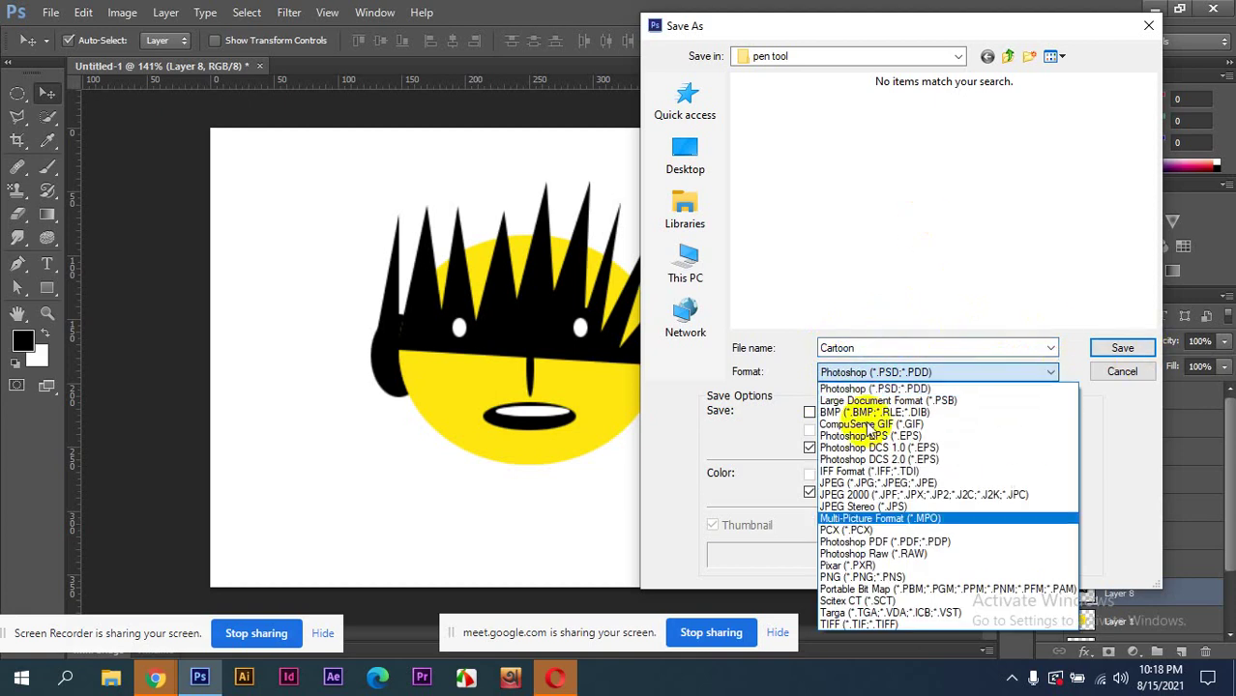
click(903, 389)
click(1125, 350)
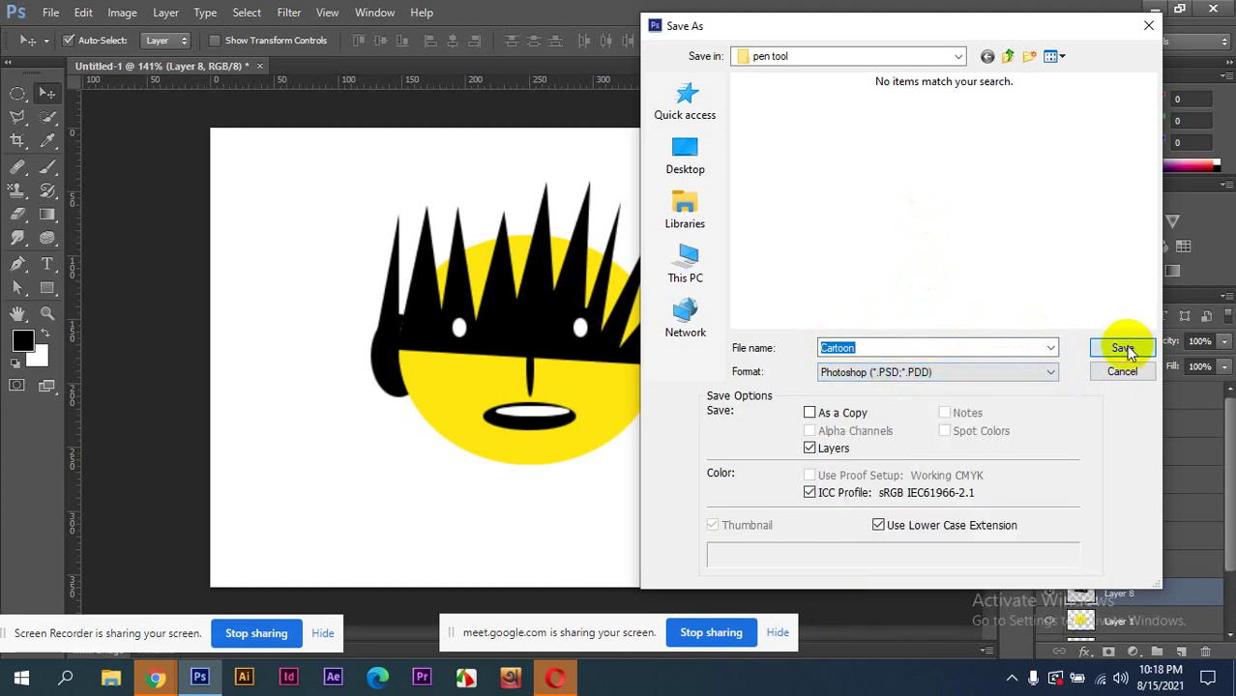
click(821, 205)
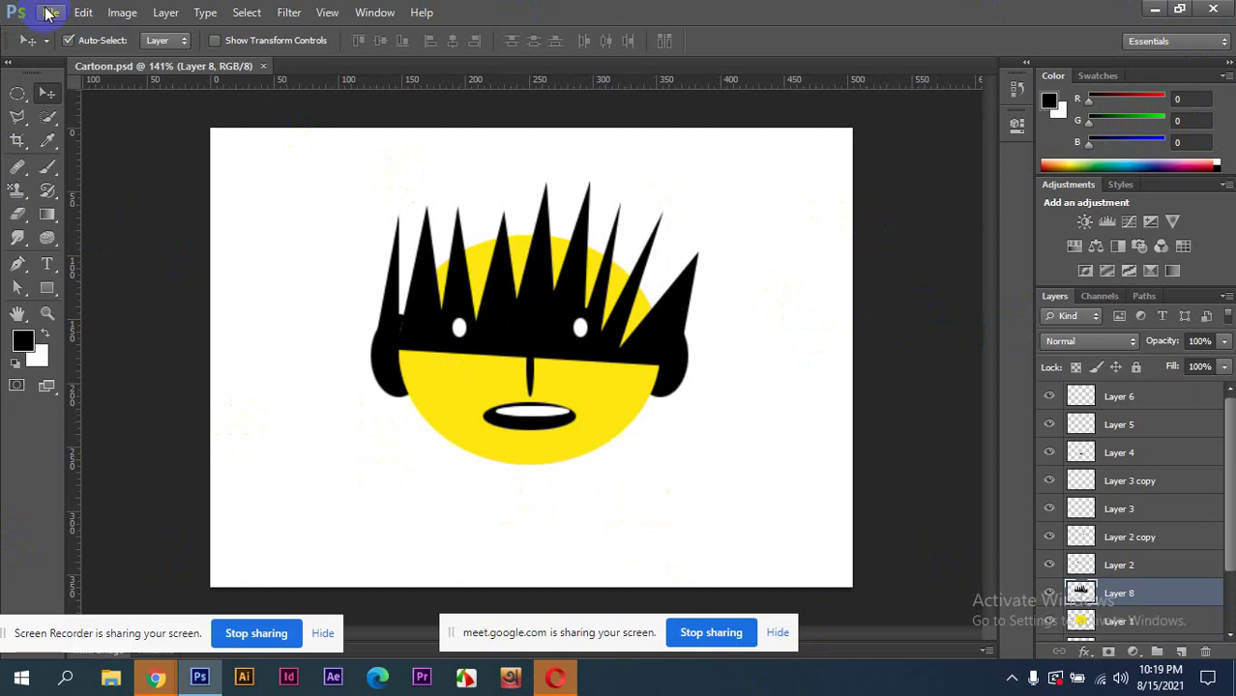
- Export the drawing for web as a high-quality JPEG named Cartoon.jpg on the Desktop
click(51, 11)
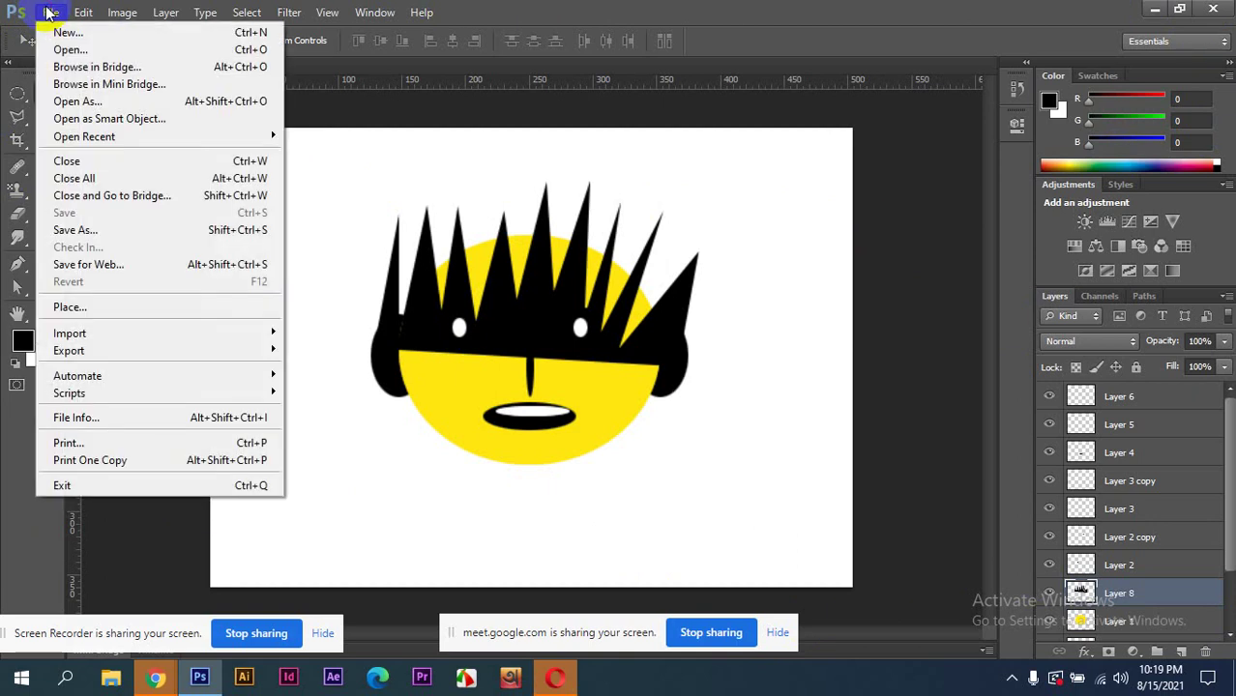
click(79, 267)
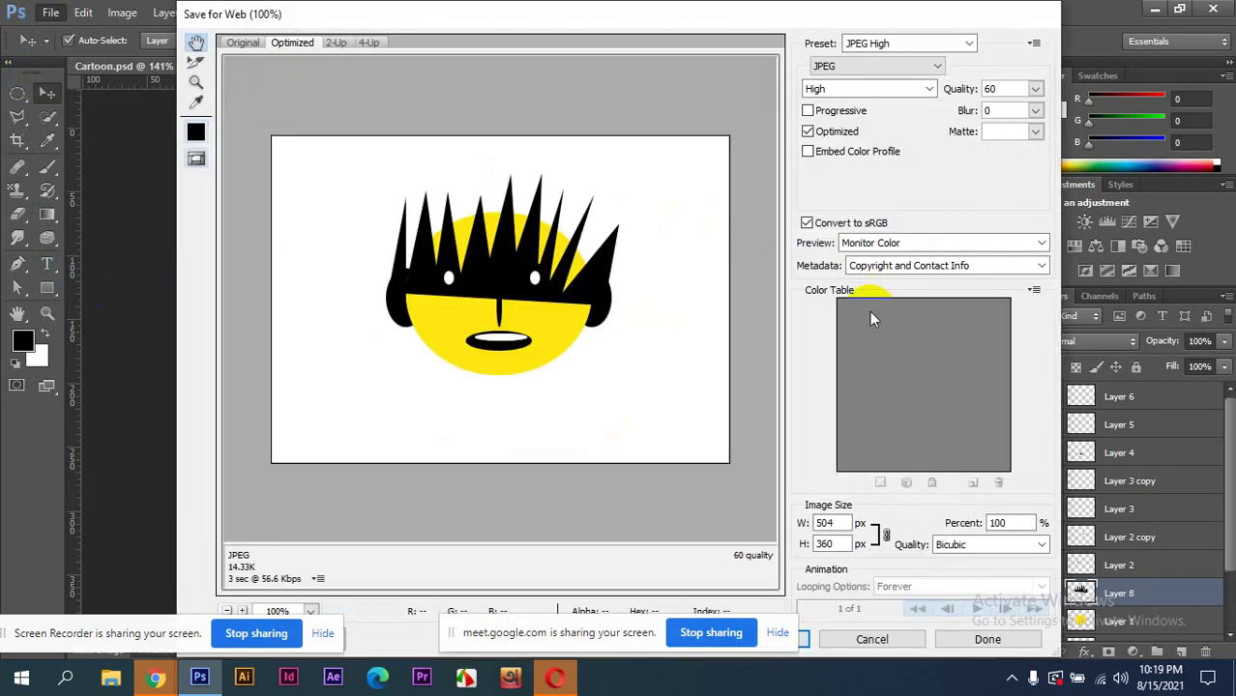
click(943, 72)
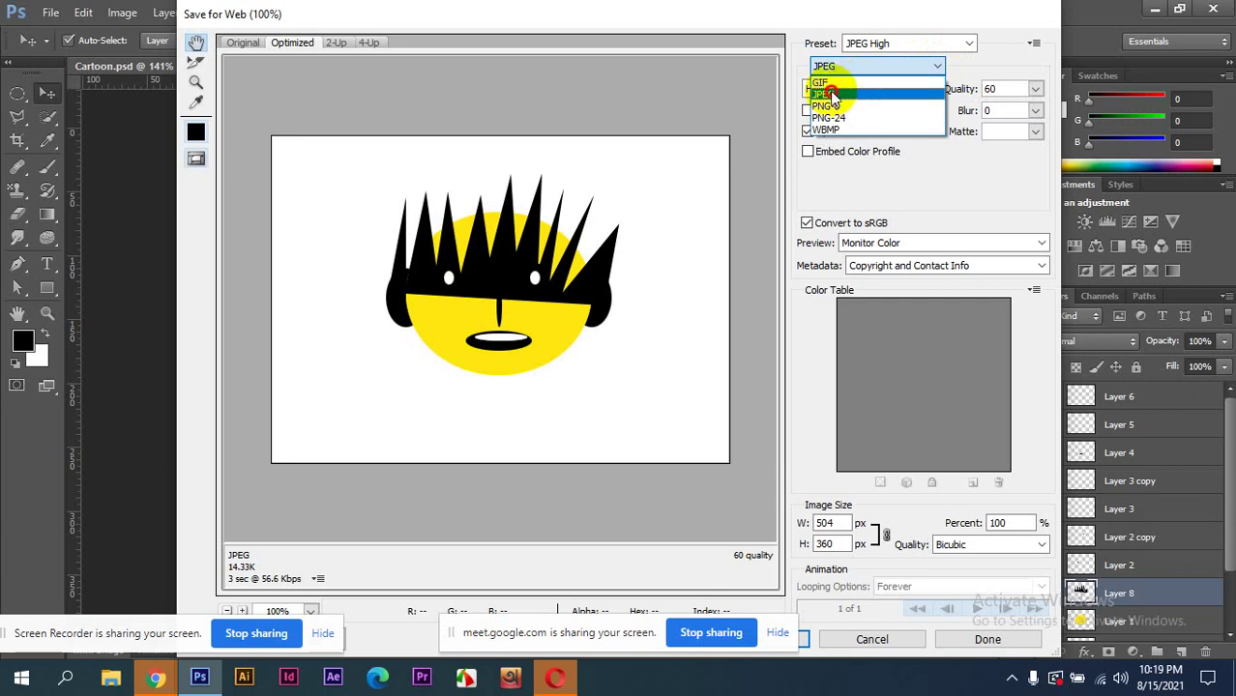
click(830, 93)
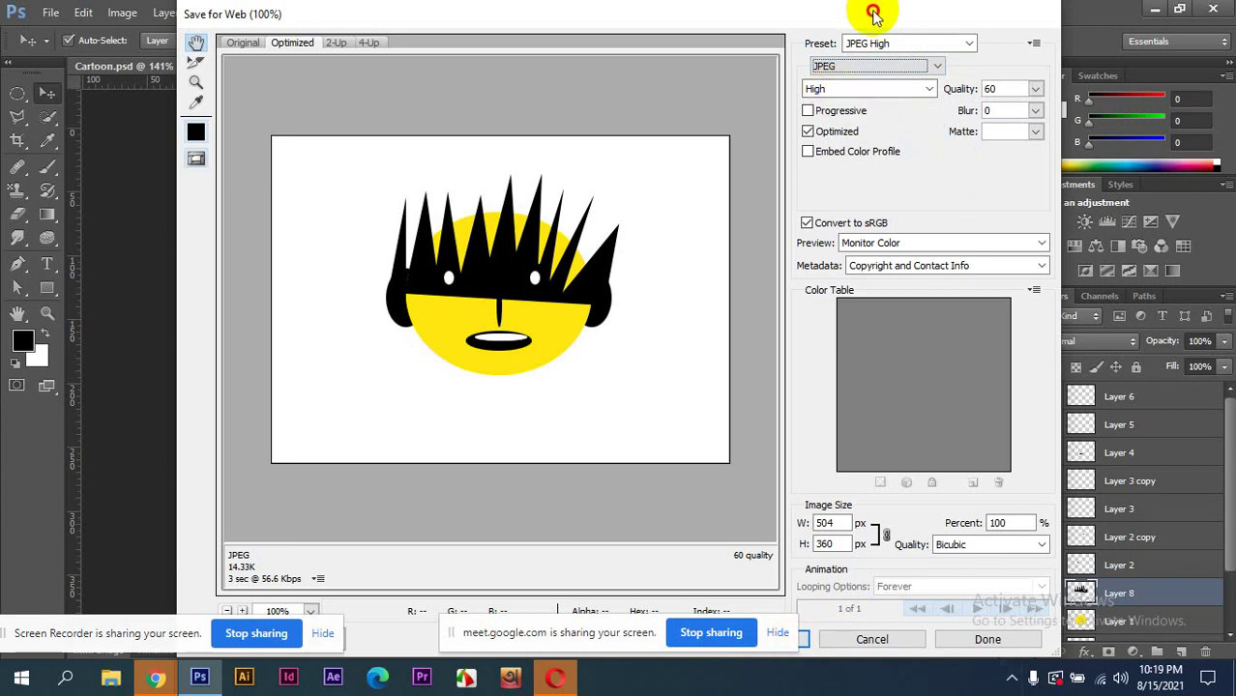
drag(873, 13, 1073, 14)
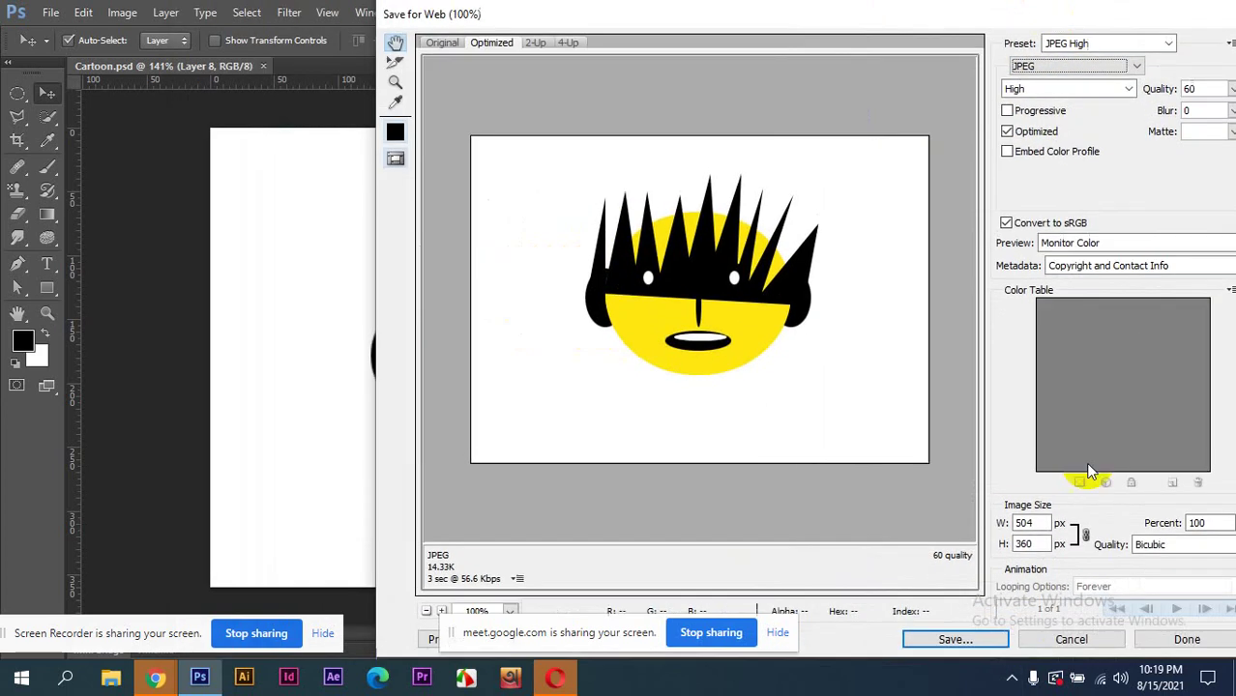
click(974, 636)
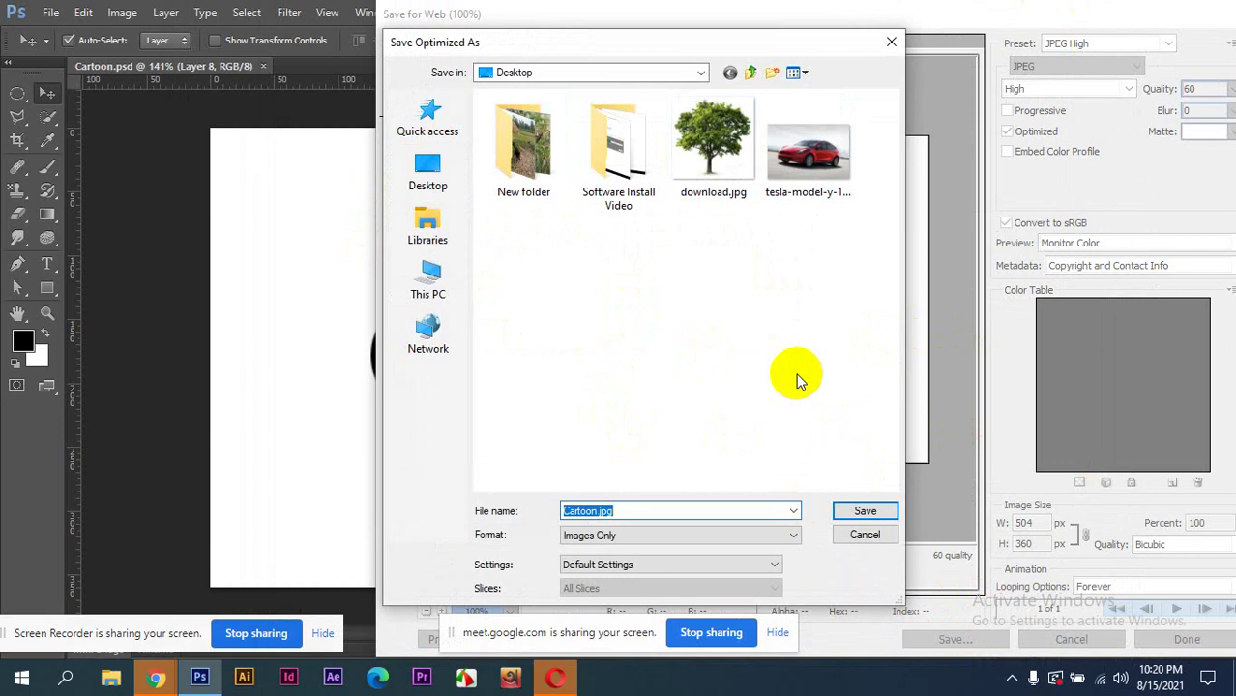
click(426, 168)
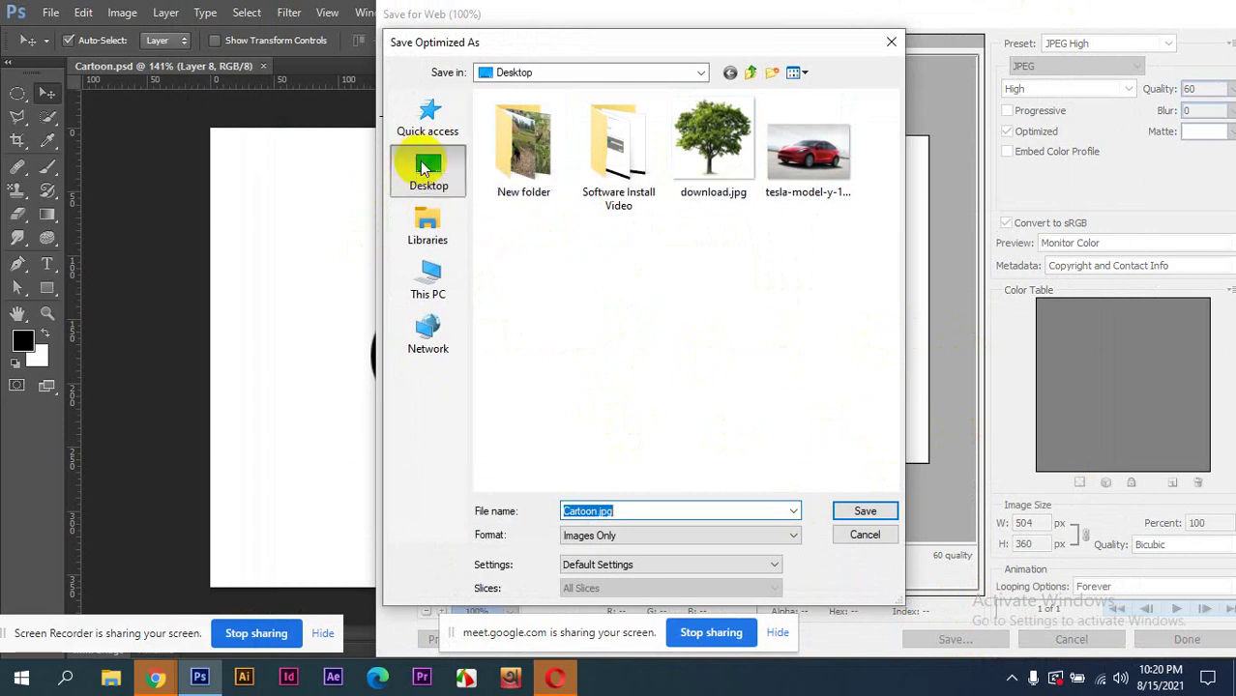
click(866, 513)
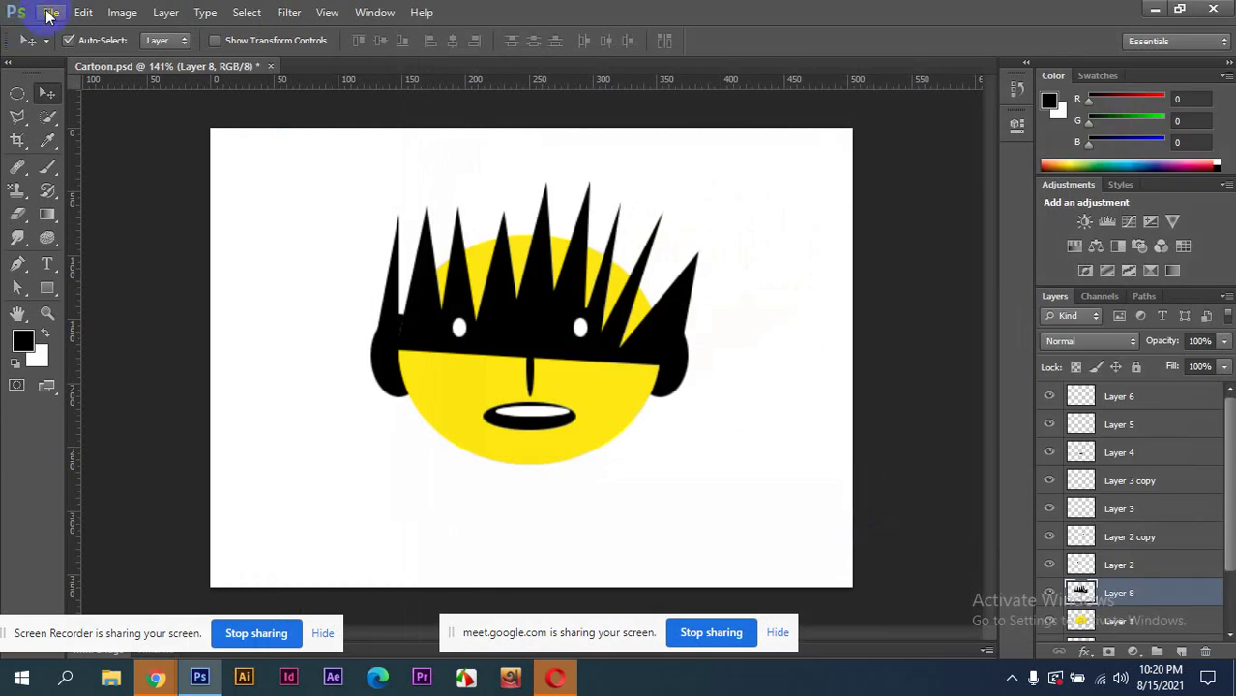
- Save the layered document as Cartoon.psd on the Desktop with Maximize Compatibility enabled
click(49, 12)
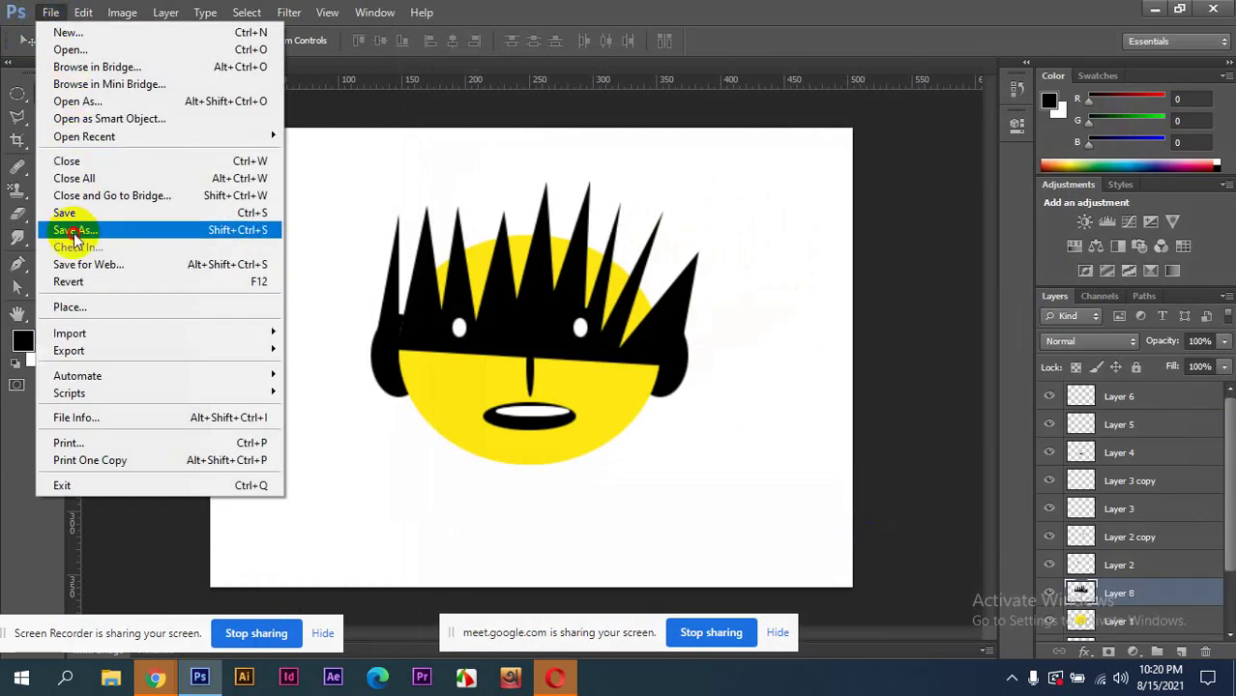
click(75, 231)
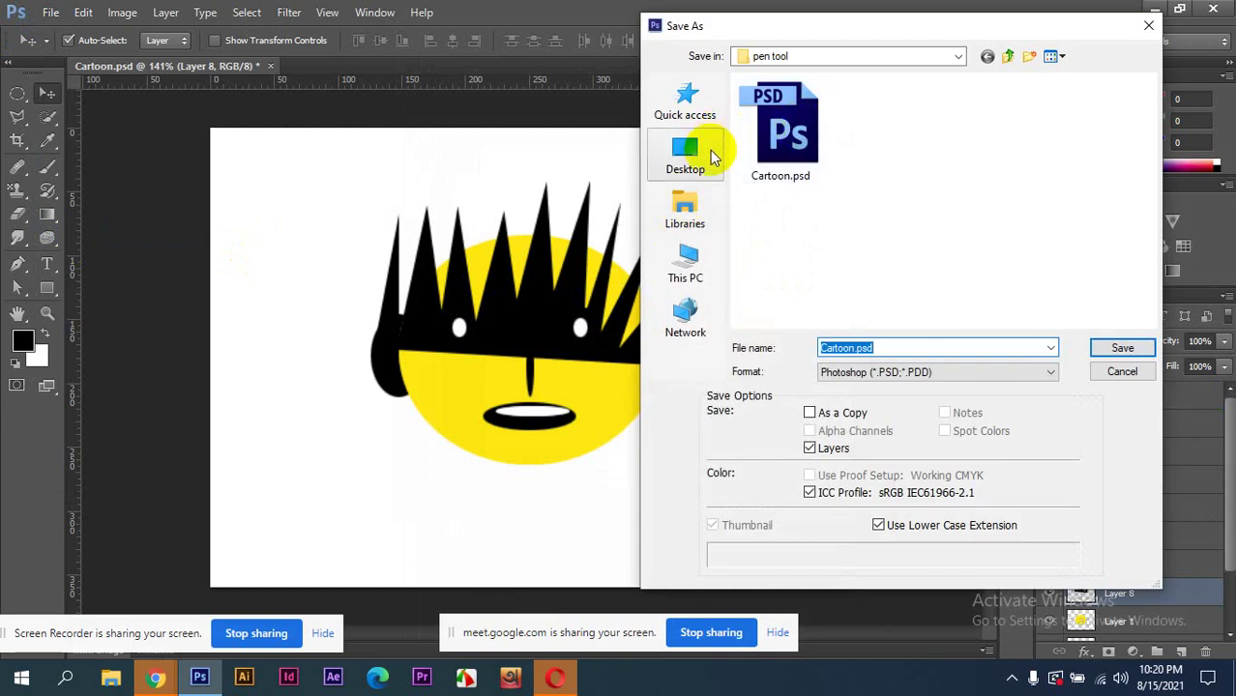
click(698, 143)
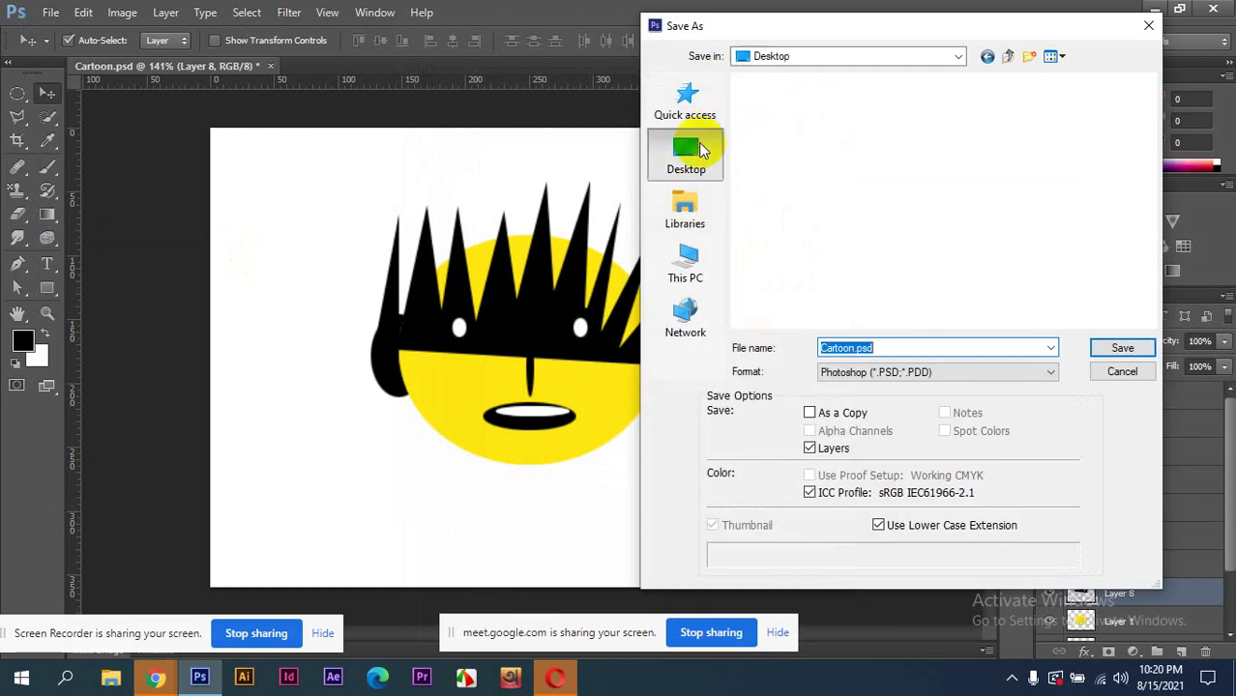
click(1120, 347)
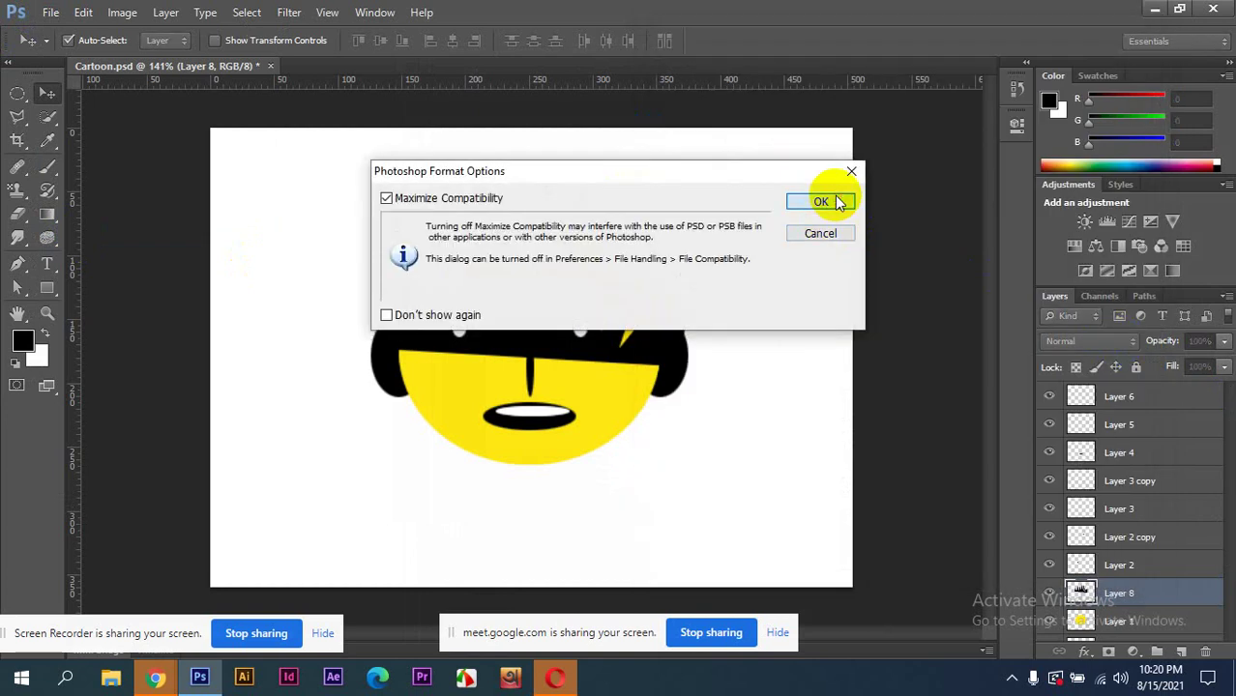
click(839, 202)
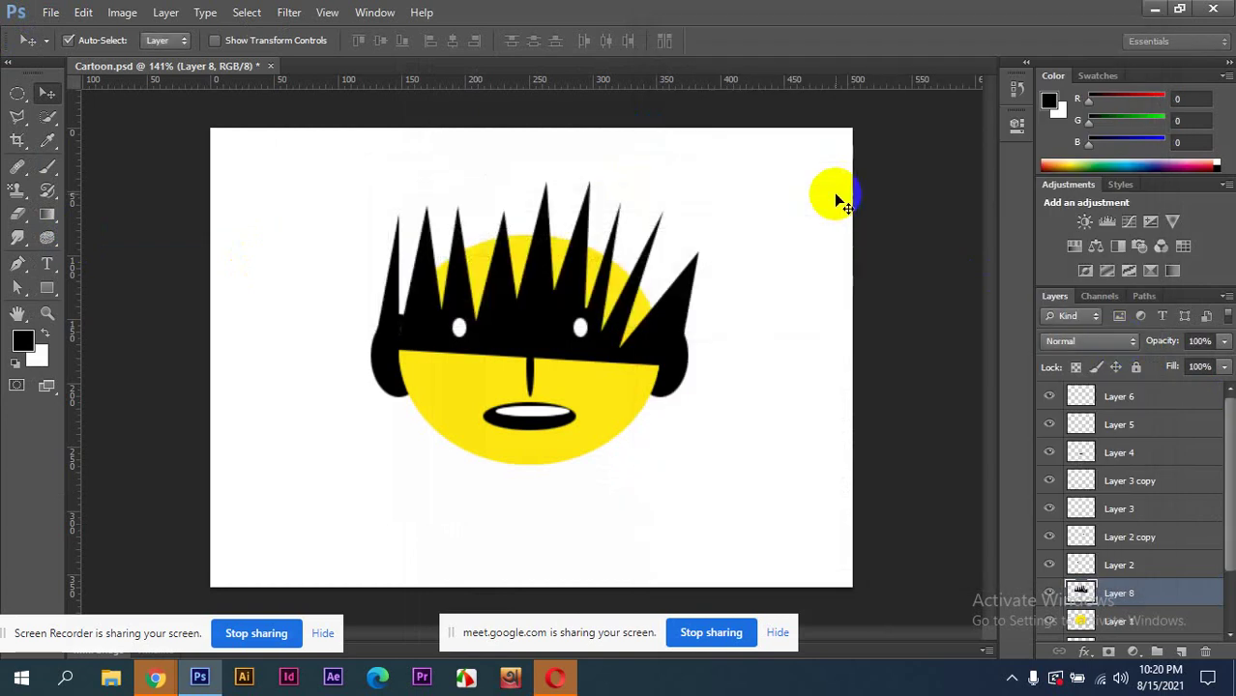
- Minimize Photoshop and quit Opera to reach the desktop, and check the saved Cartoon.psd and Cartoon.jpg files
click(1159, 9)
click(1139, 10)
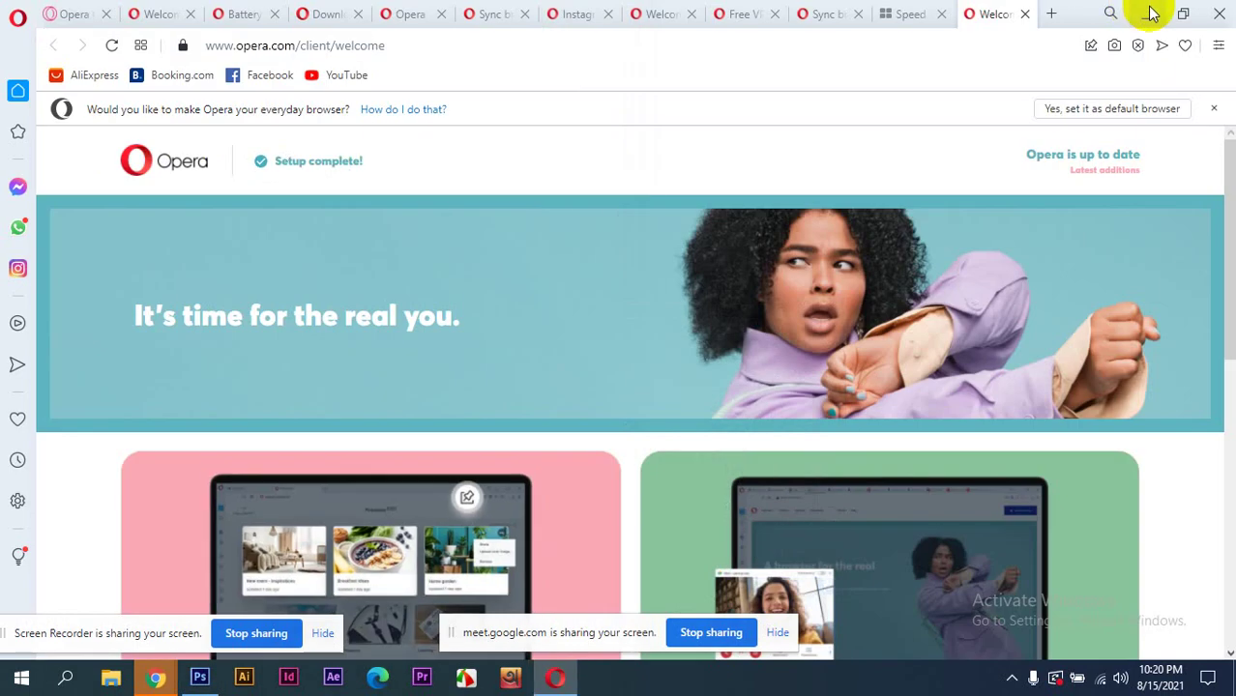
click(1216, 8)
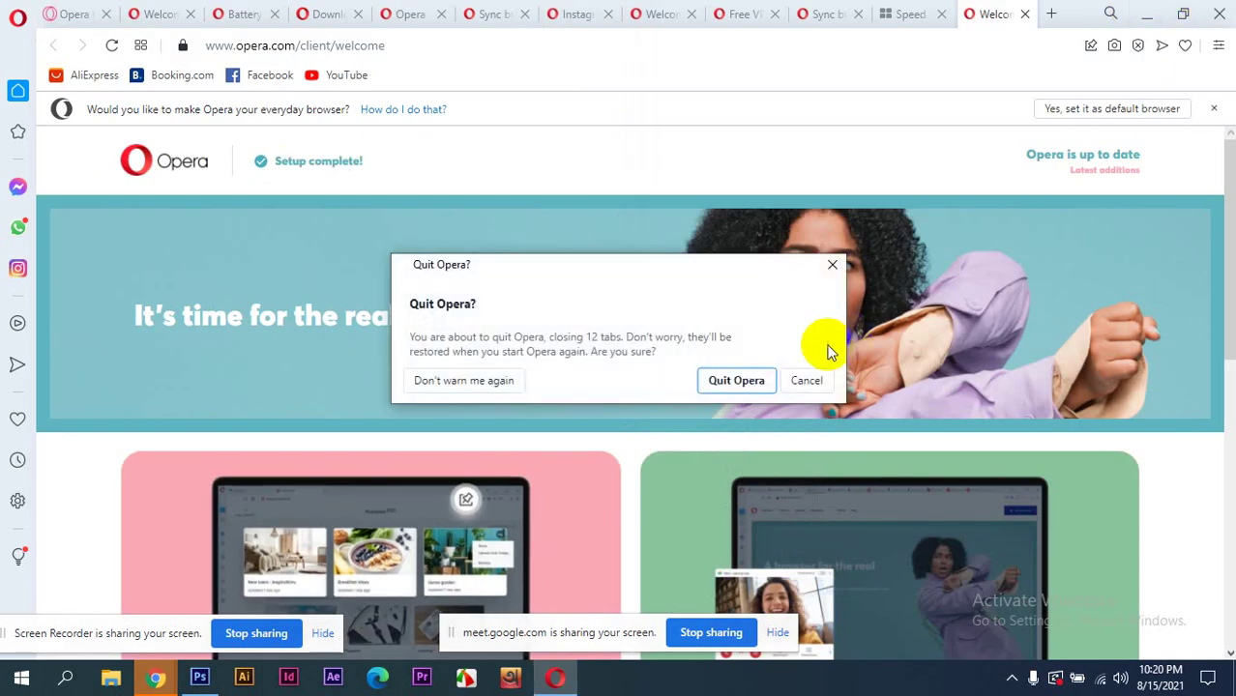
click(759, 378)
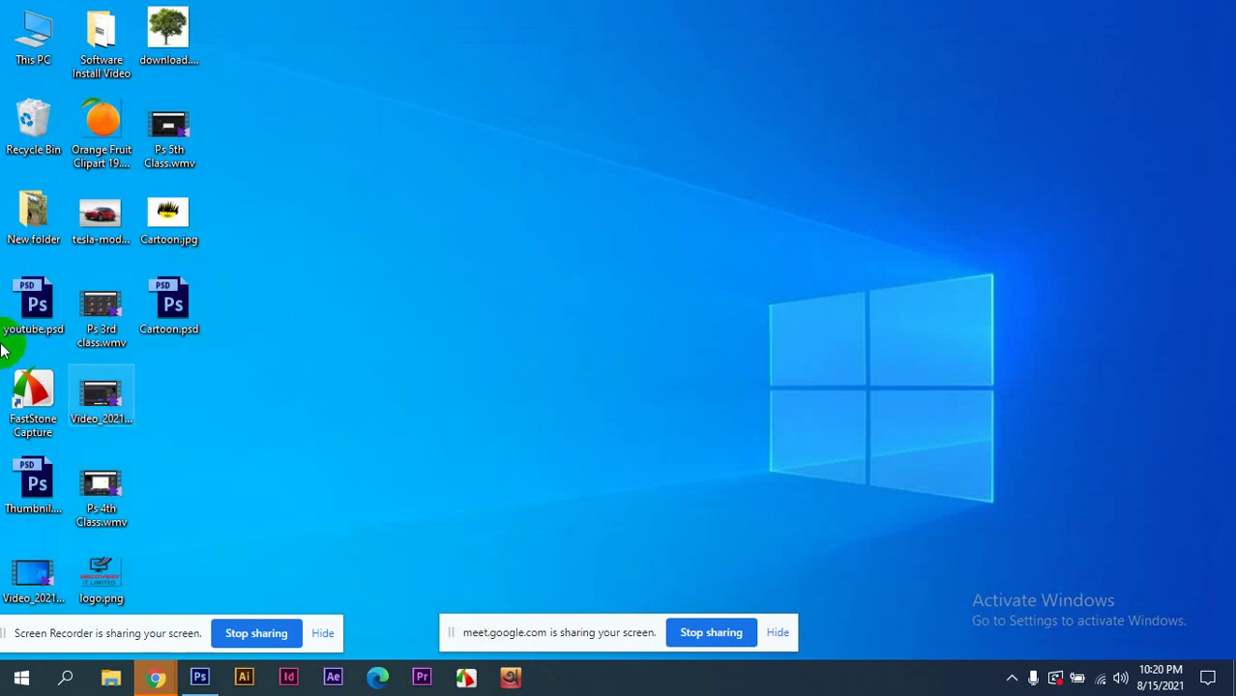
click(174, 302)
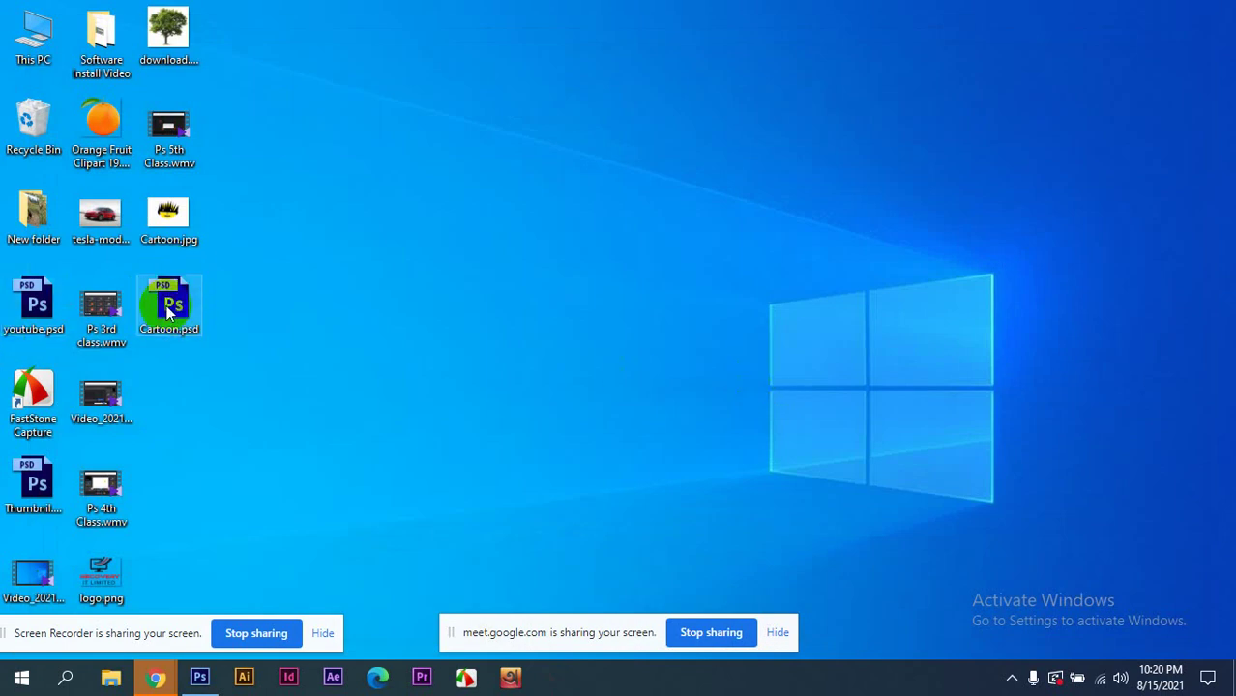
click(169, 227)
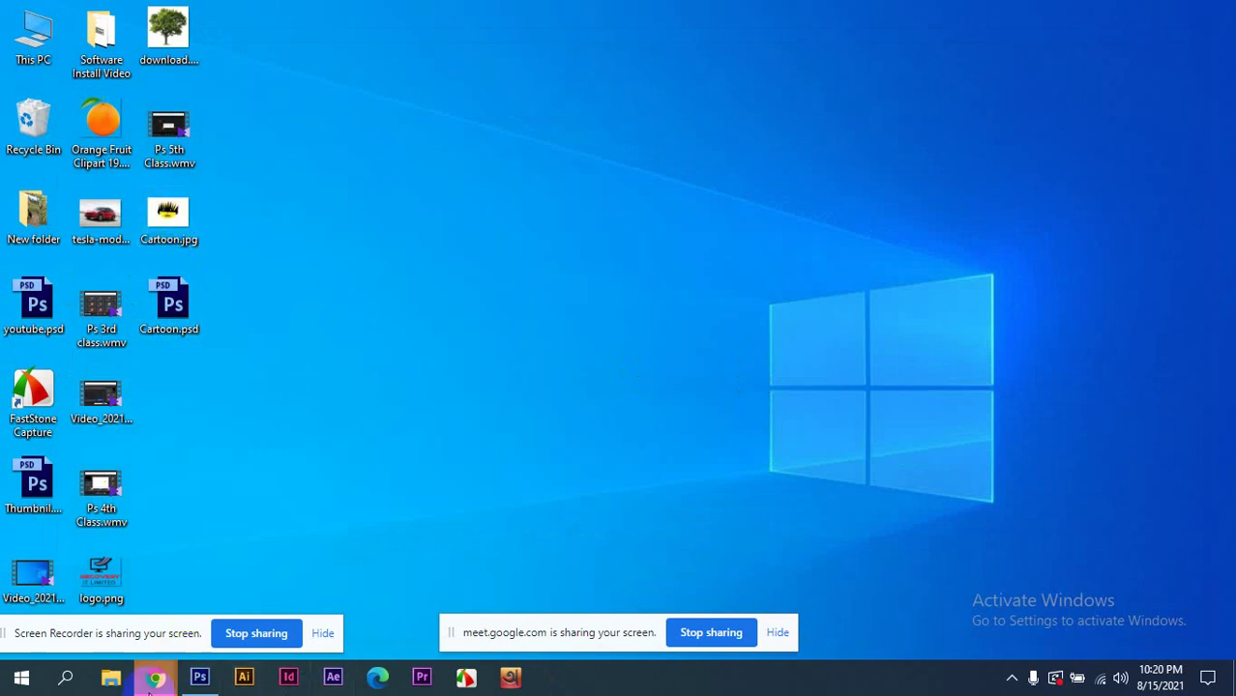
- Switch to the Google Meet call in Chrome and stop sharing the screen
mouse_move(157, 673)
click(139, 612)
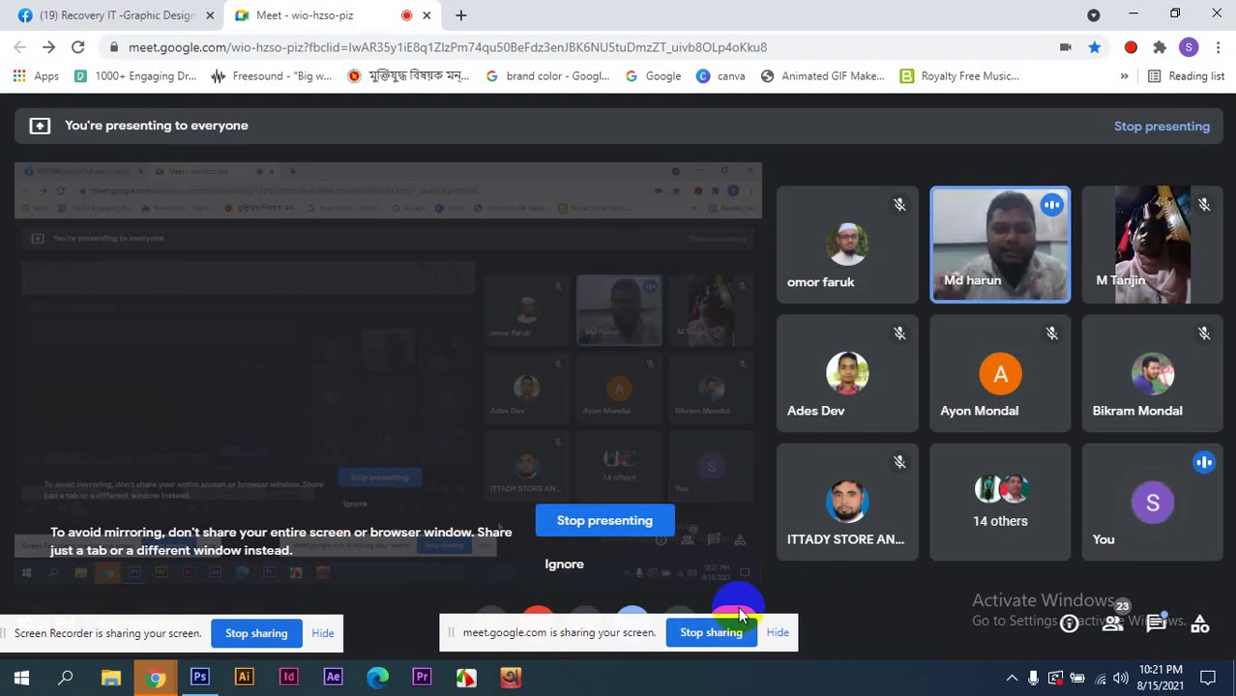
click(709, 633)
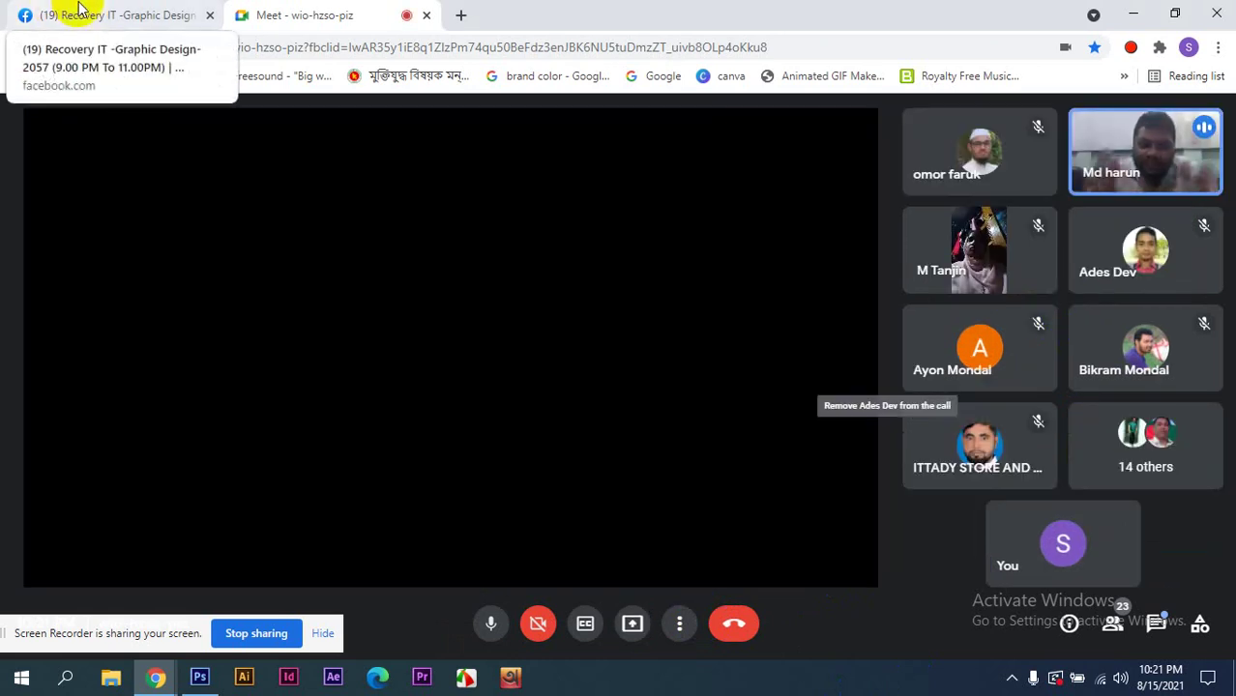
- Send the message "kotha bolen." in the open Recovery IT chat on Facebook and return to the Meet call
click(60, 15)
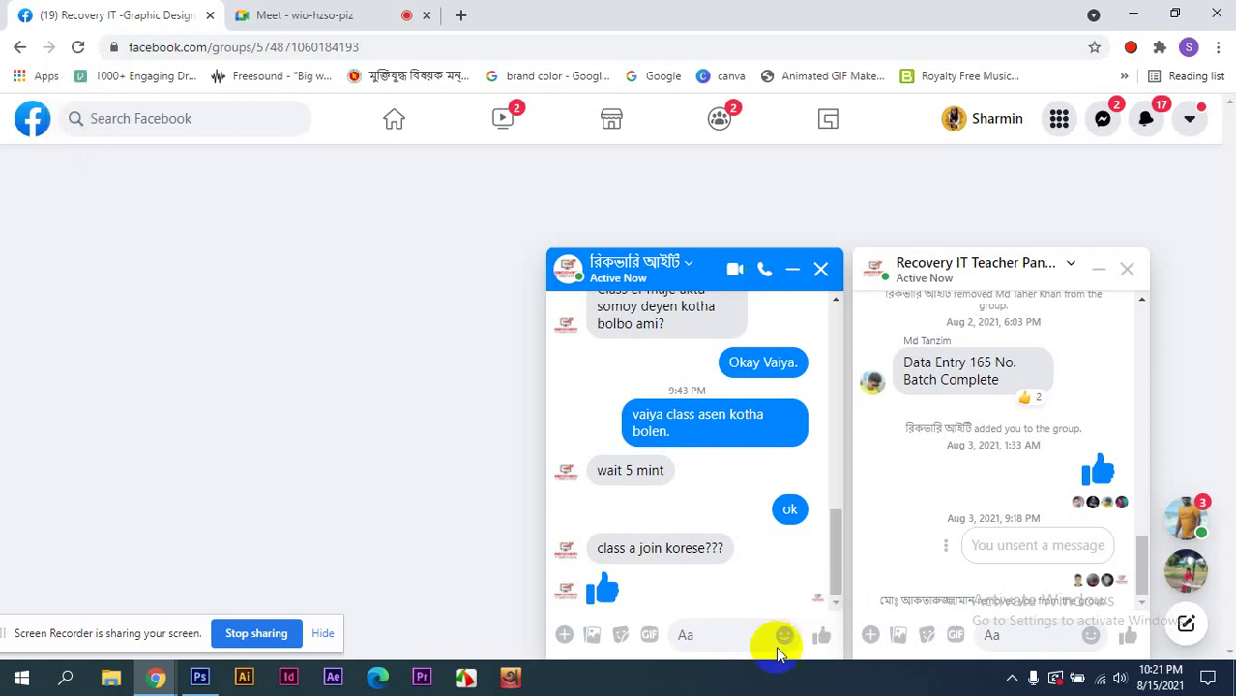
click(720, 629)
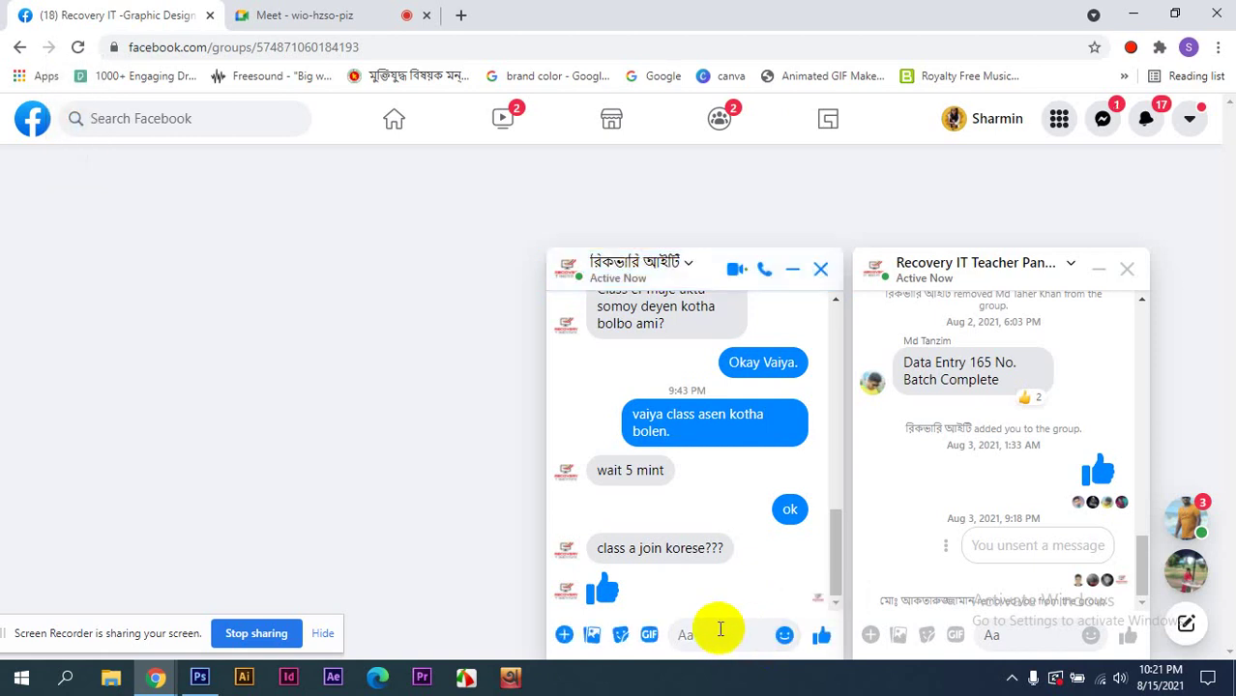
text(kotha bolen)
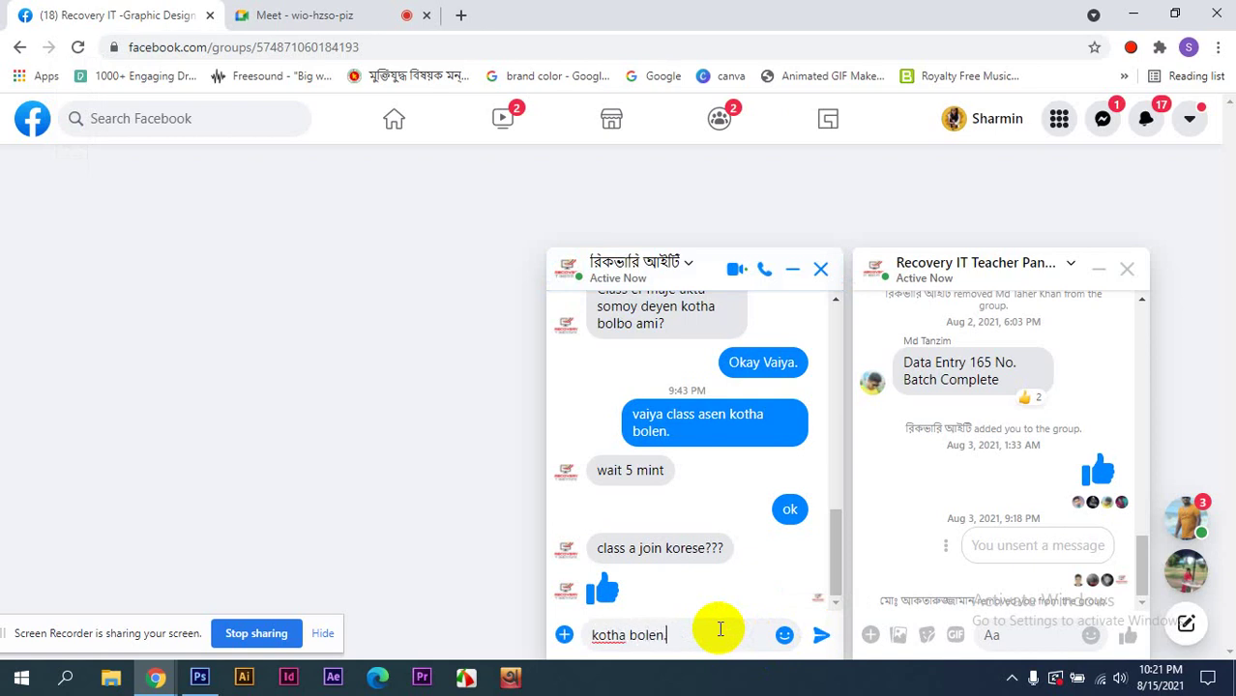
key(Return)
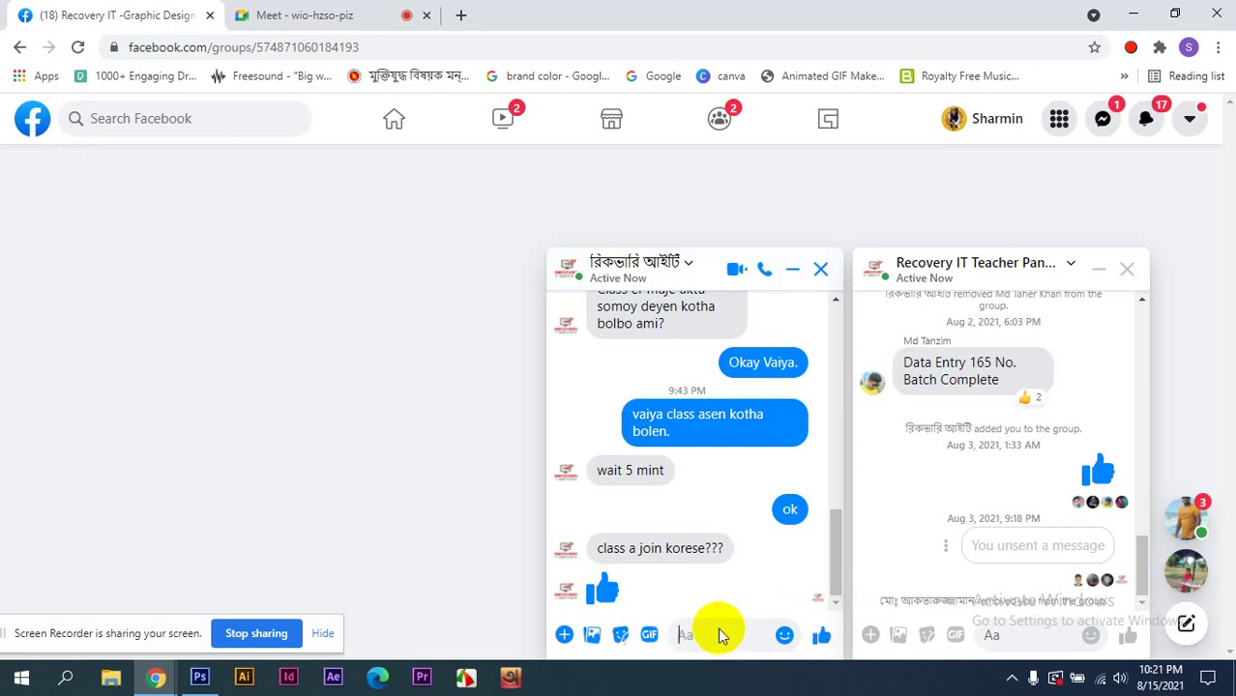
click(365, 9)
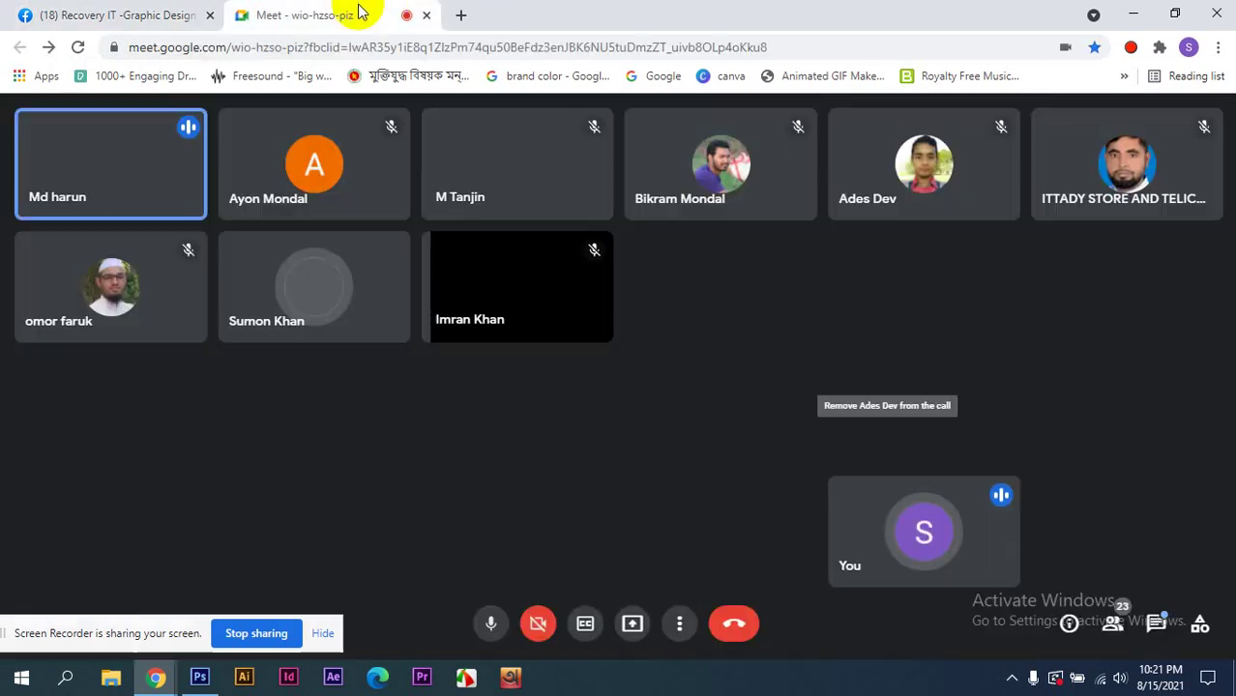